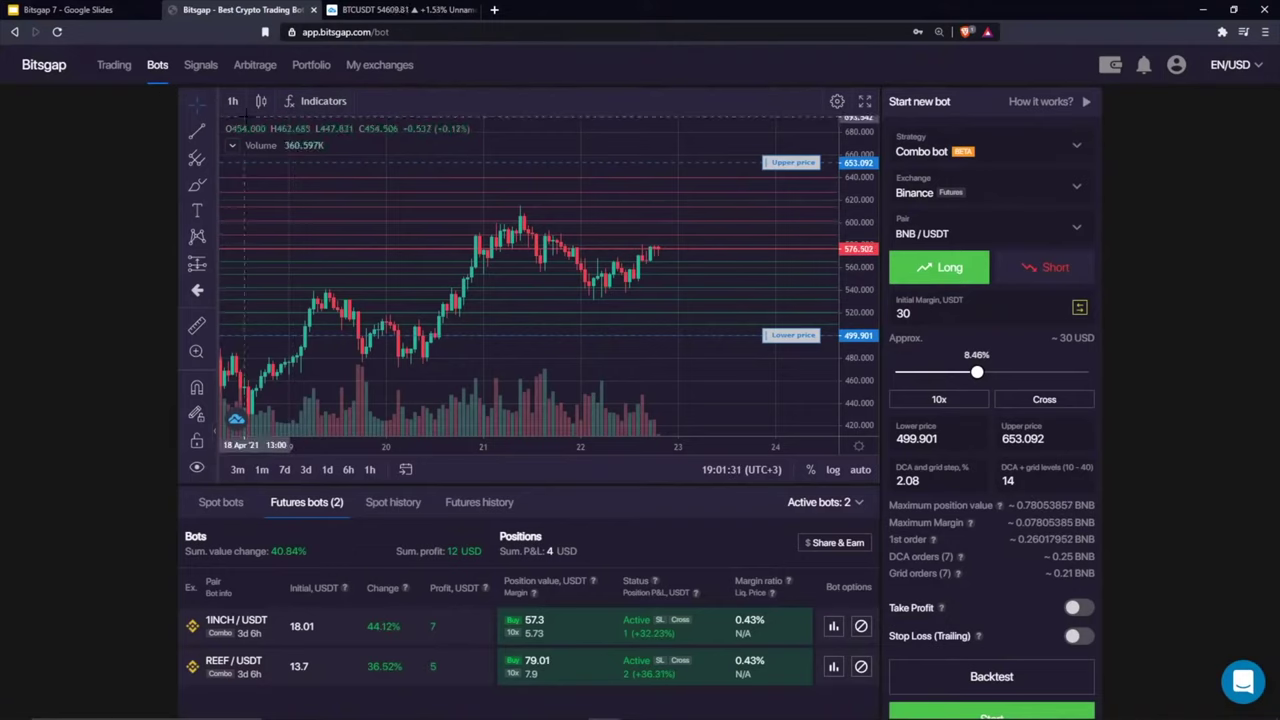
Step: Display the spot bots list, rescale the chart's price axis and reload the bots page
left_click(228, 502)
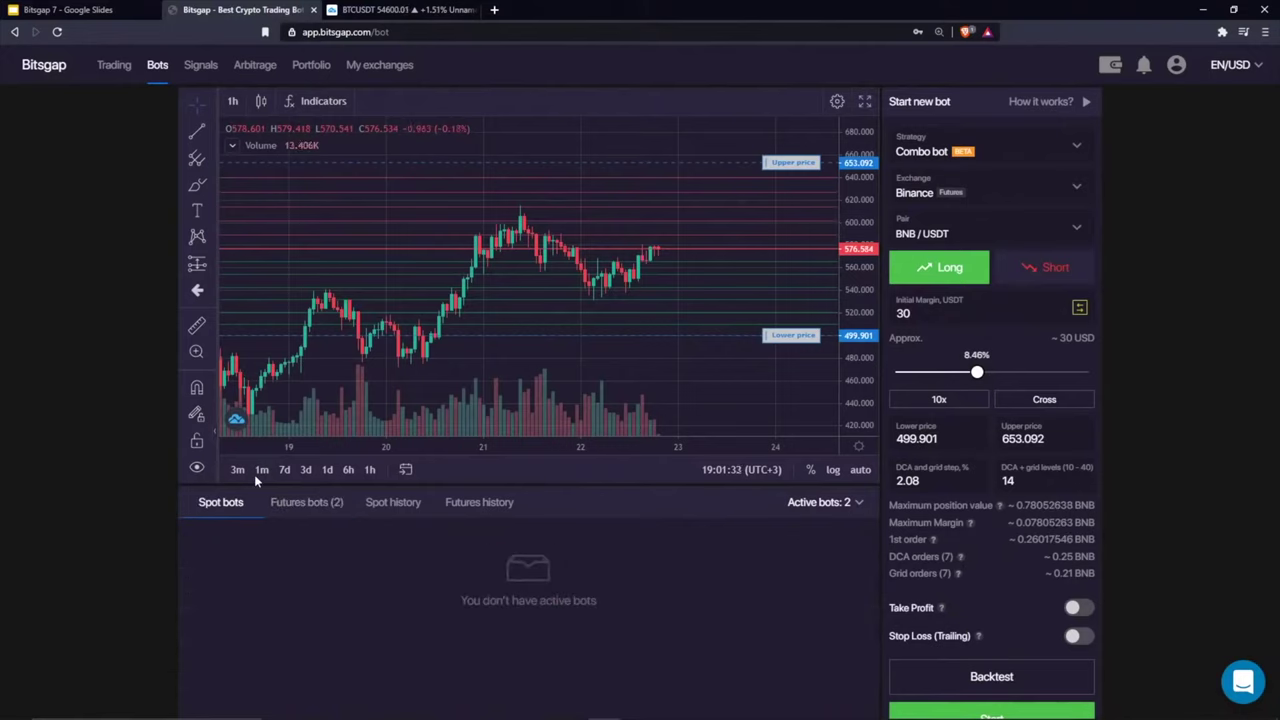
left_click_drag(866, 165, 866, 186)
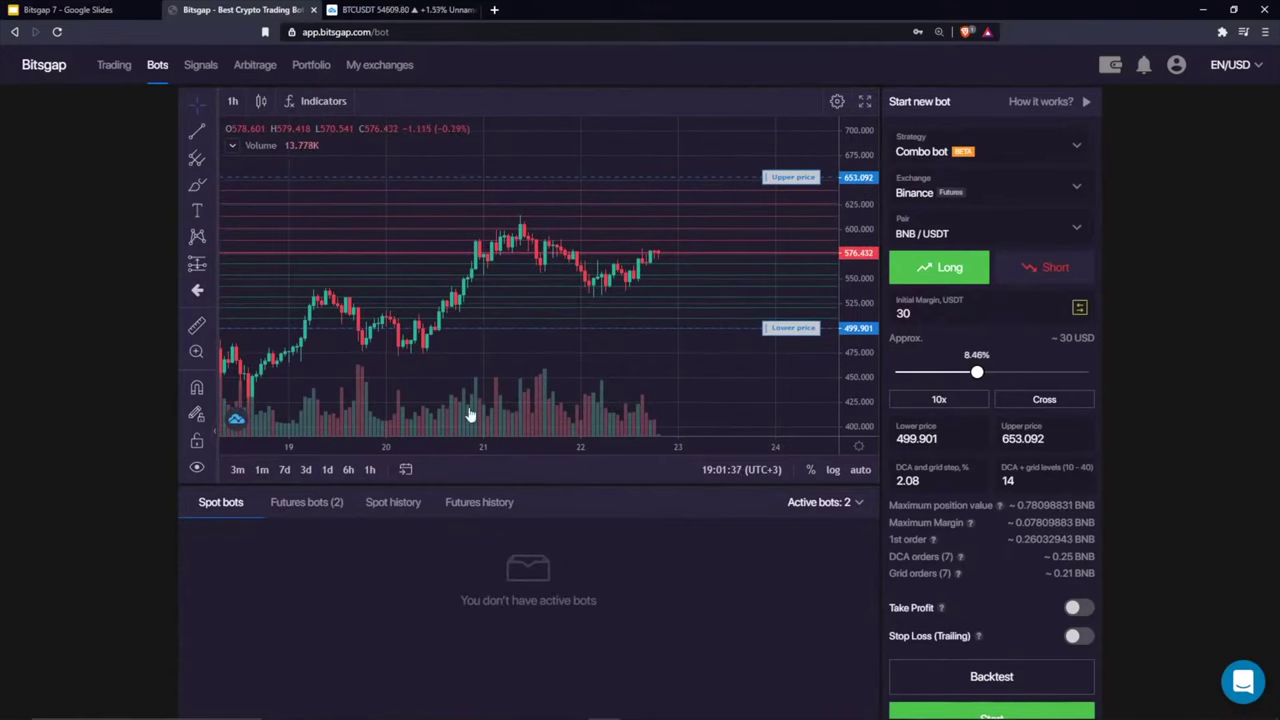
left_click(57, 33)
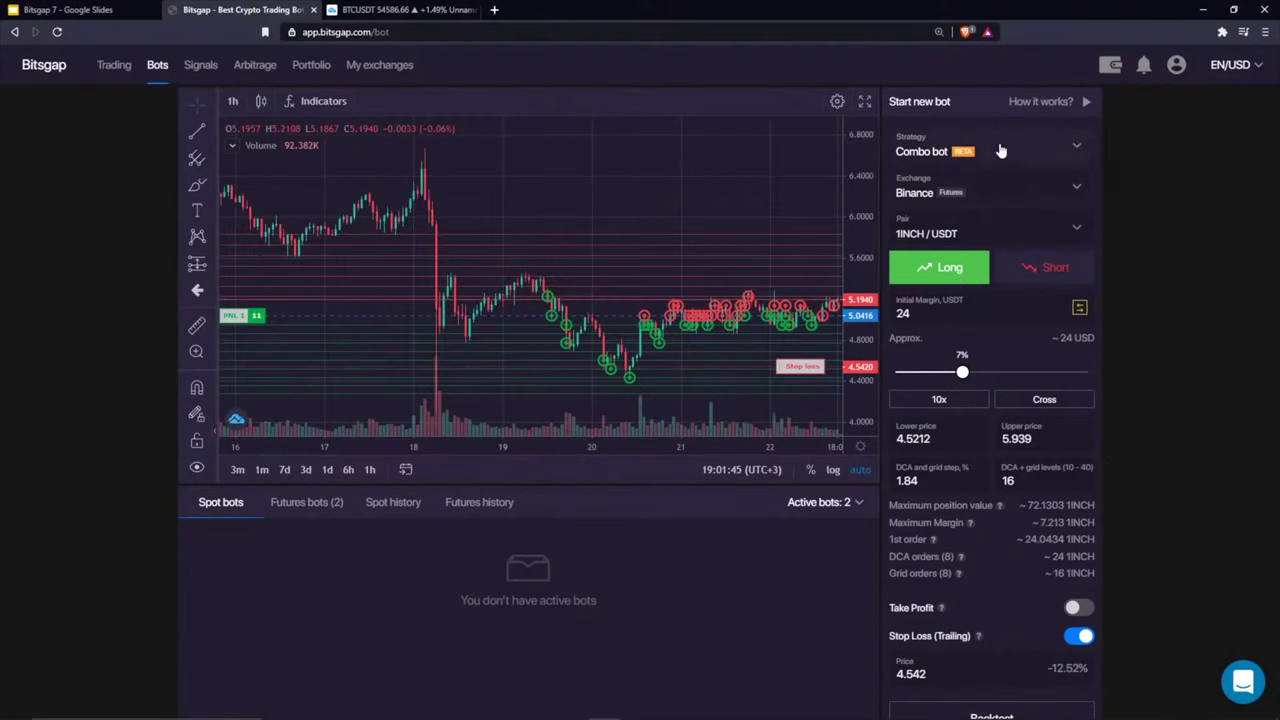
Step: Set the new bot's exchange to Binance spot and review the bot strategies offered for it
left_click(971, 189)
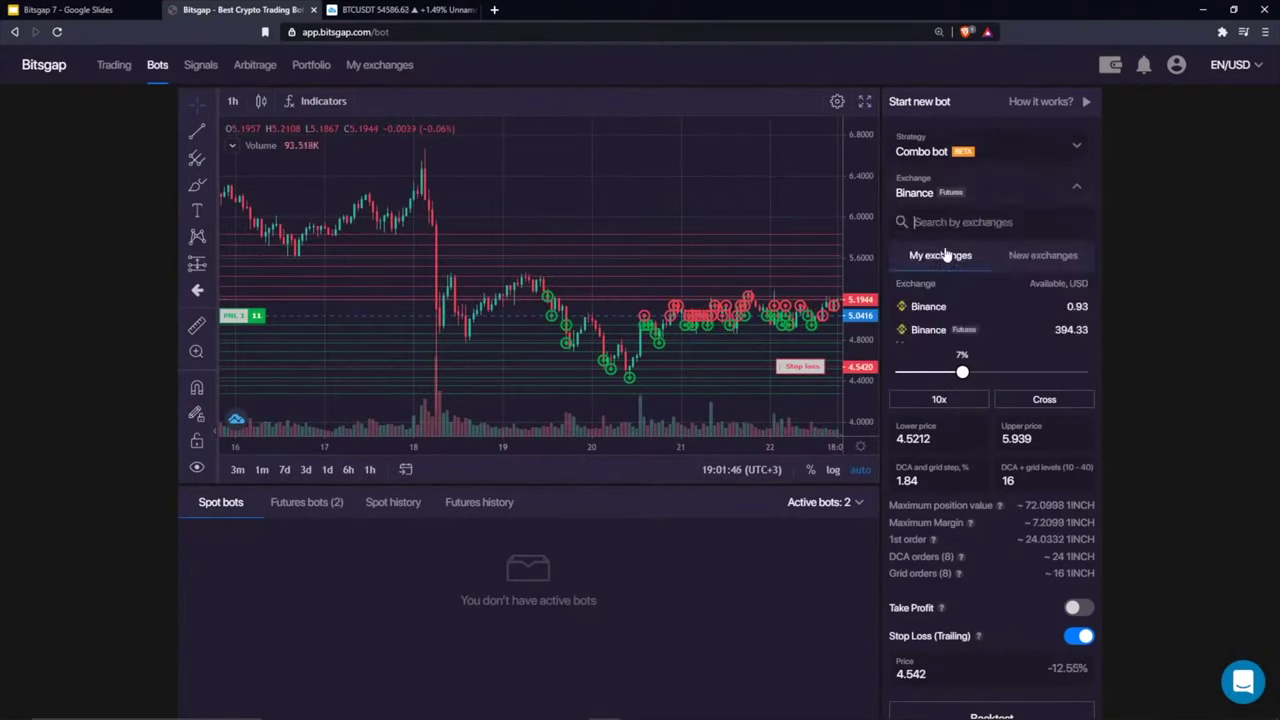
left_click(940, 308)
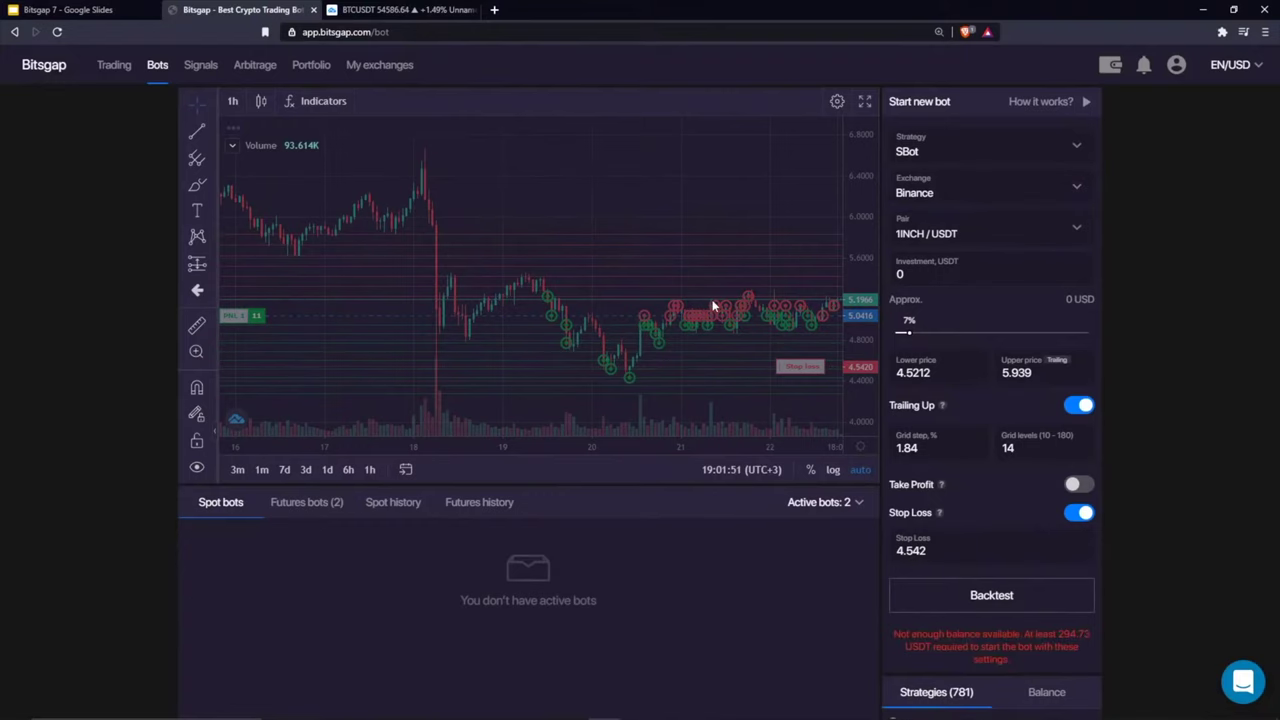
left_click(916, 158)
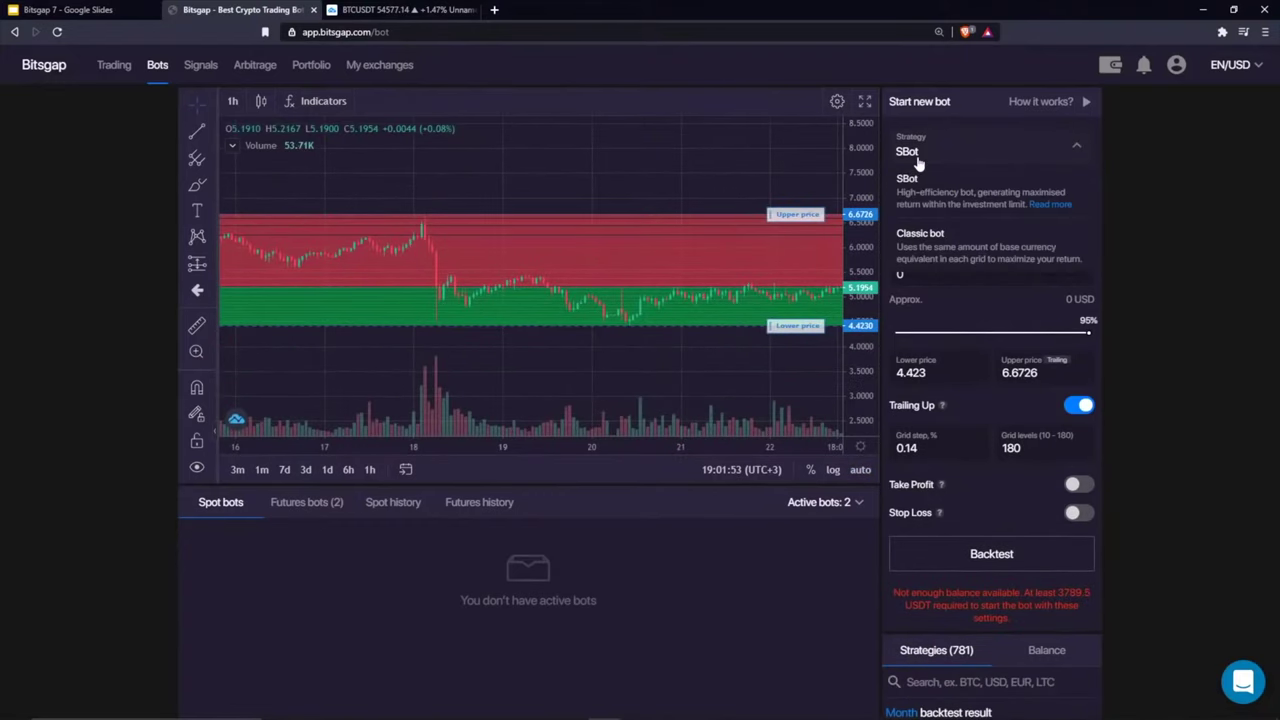
left_click(1155, 204)
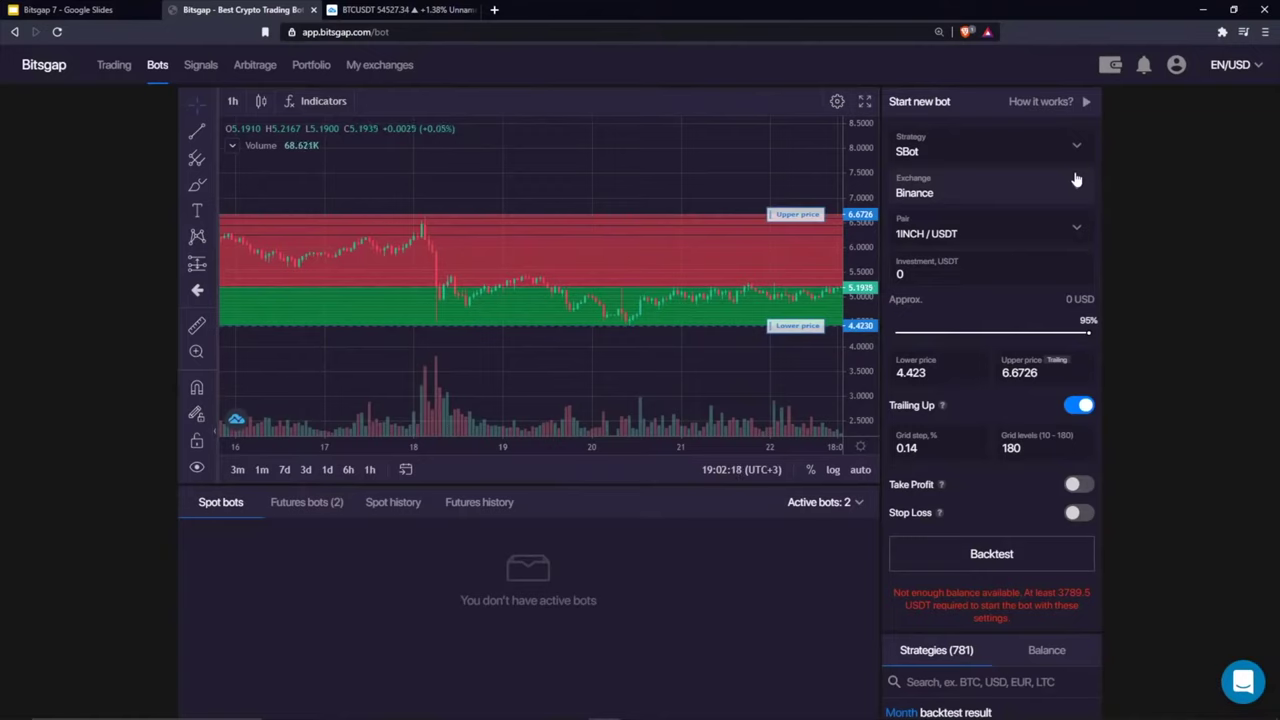
Step: Display the futures bots list and set the new bot's exchange to Binance Futures
left_click(307, 512)
left_click(966, 196)
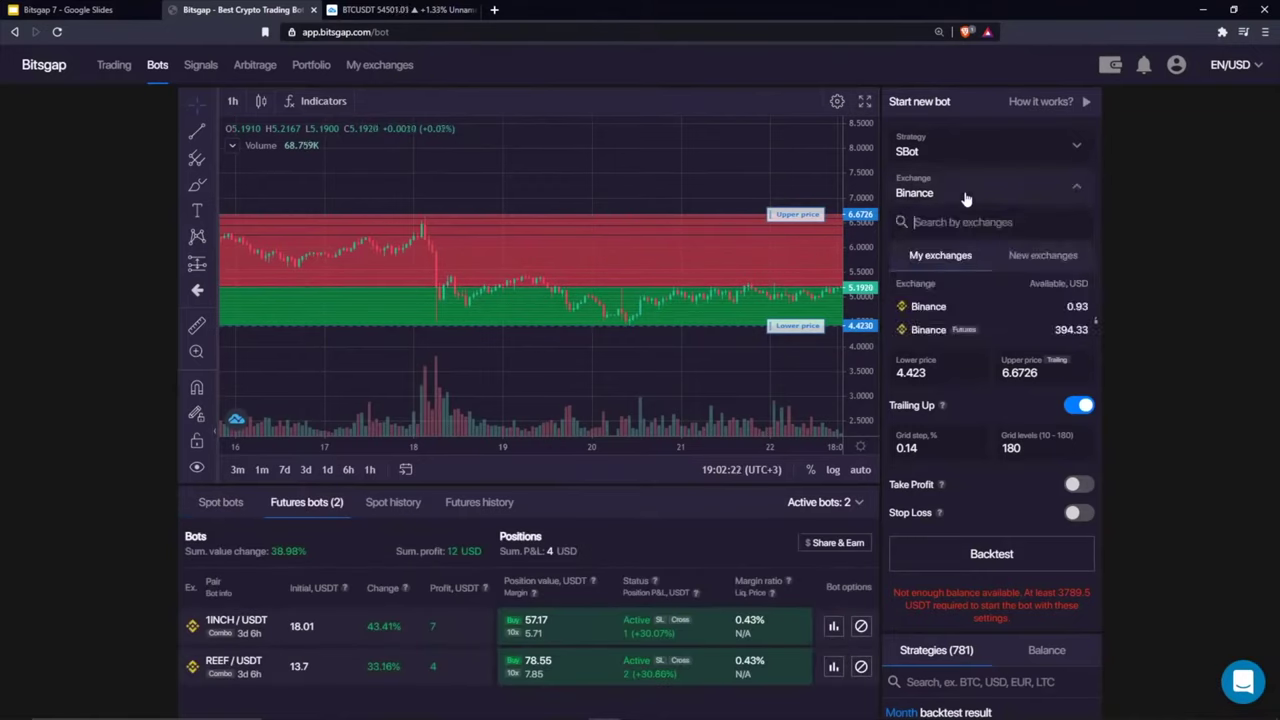
left_click(945, 330)
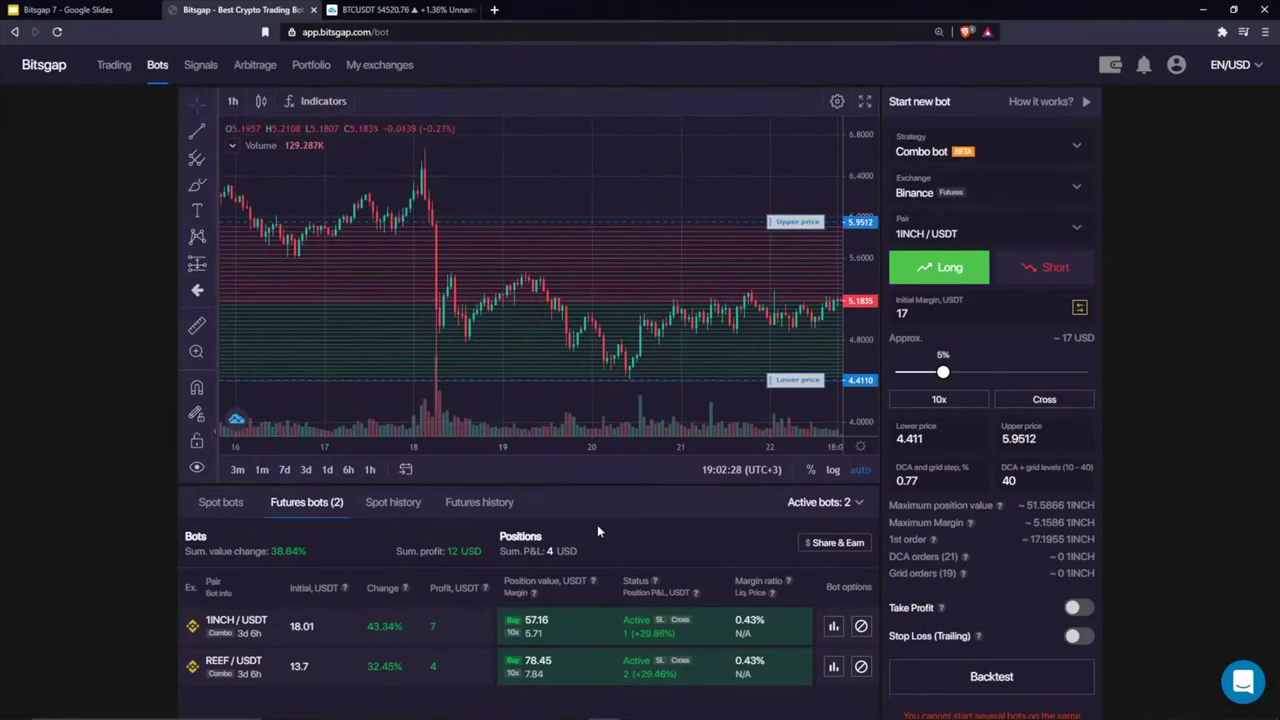
scroll(620, 508, "down", 1)
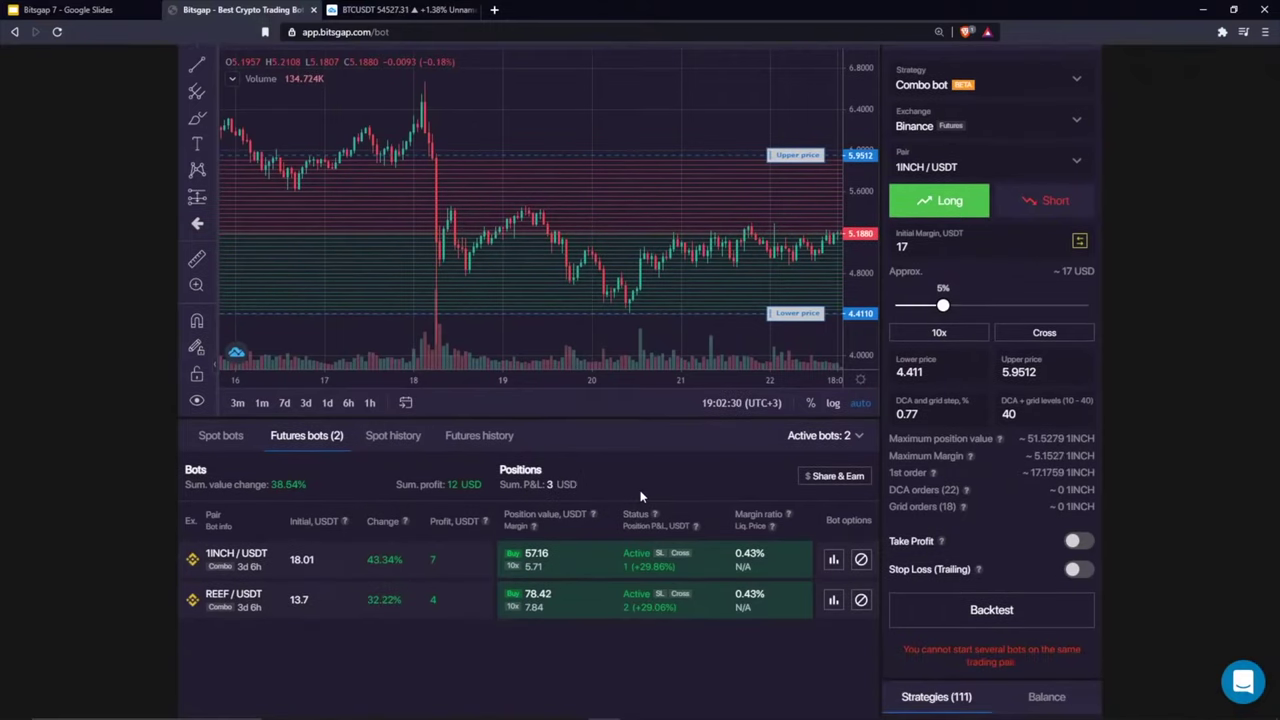
scroll(640, 490, "up", 1)
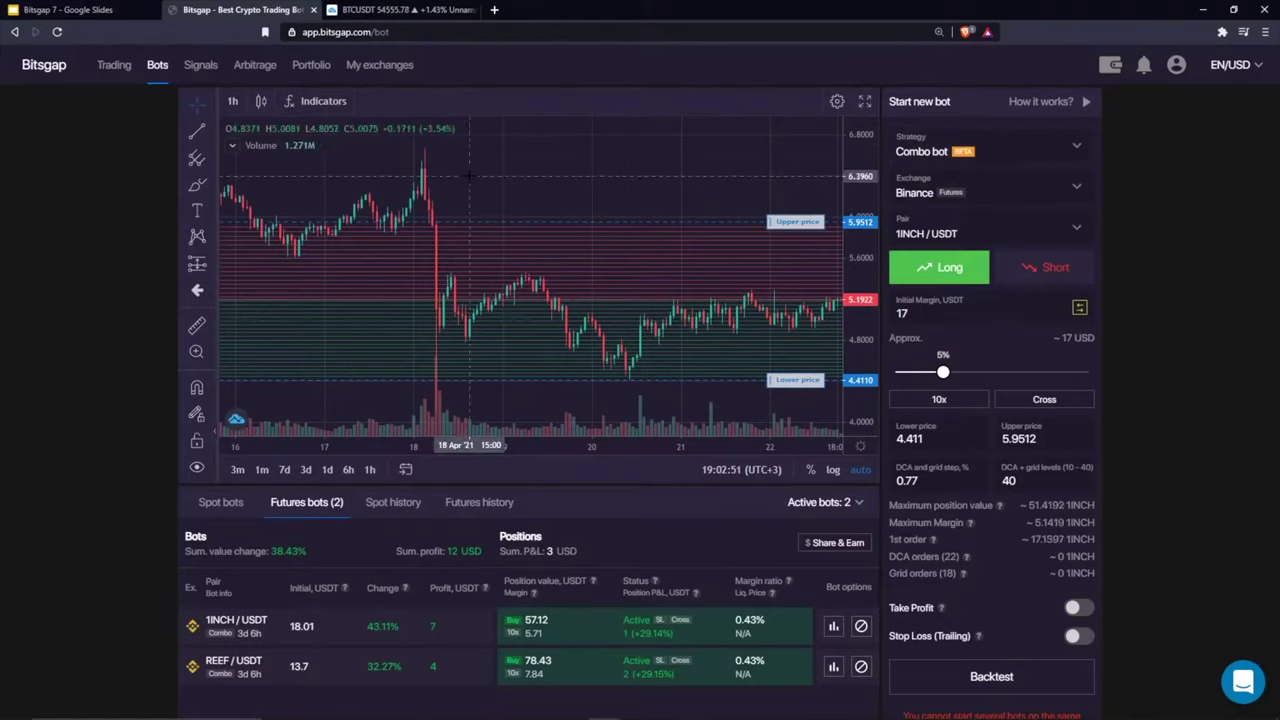
Step: Switch to the Google Slides presentation and advance to the slide matching SBot, Classic and Combo bots to market phases
left_click(105, 14)
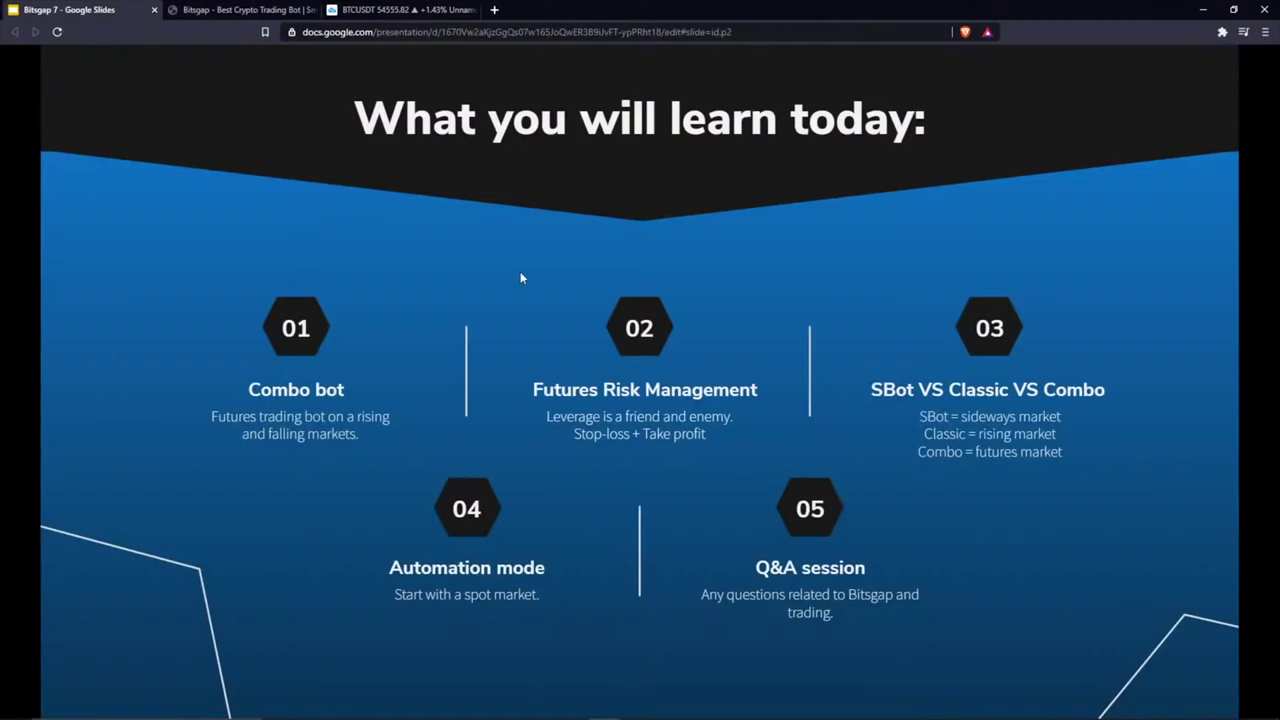
key("Right")
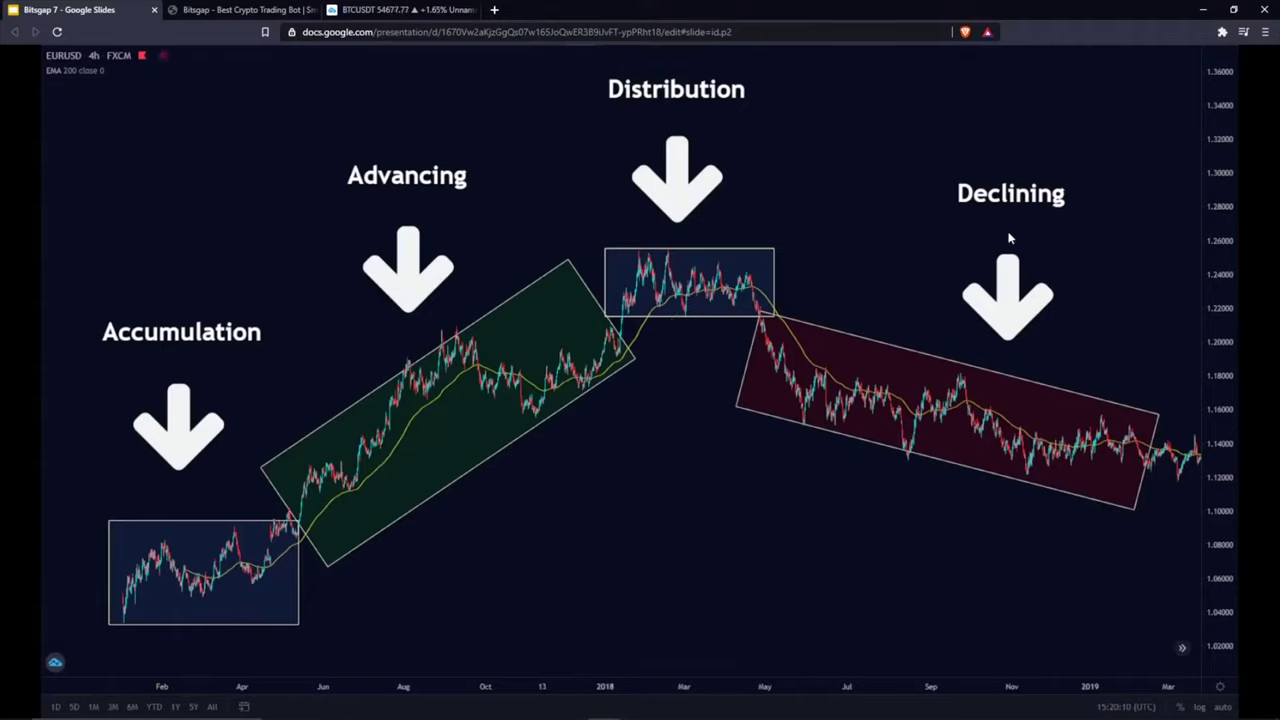
key("Right")
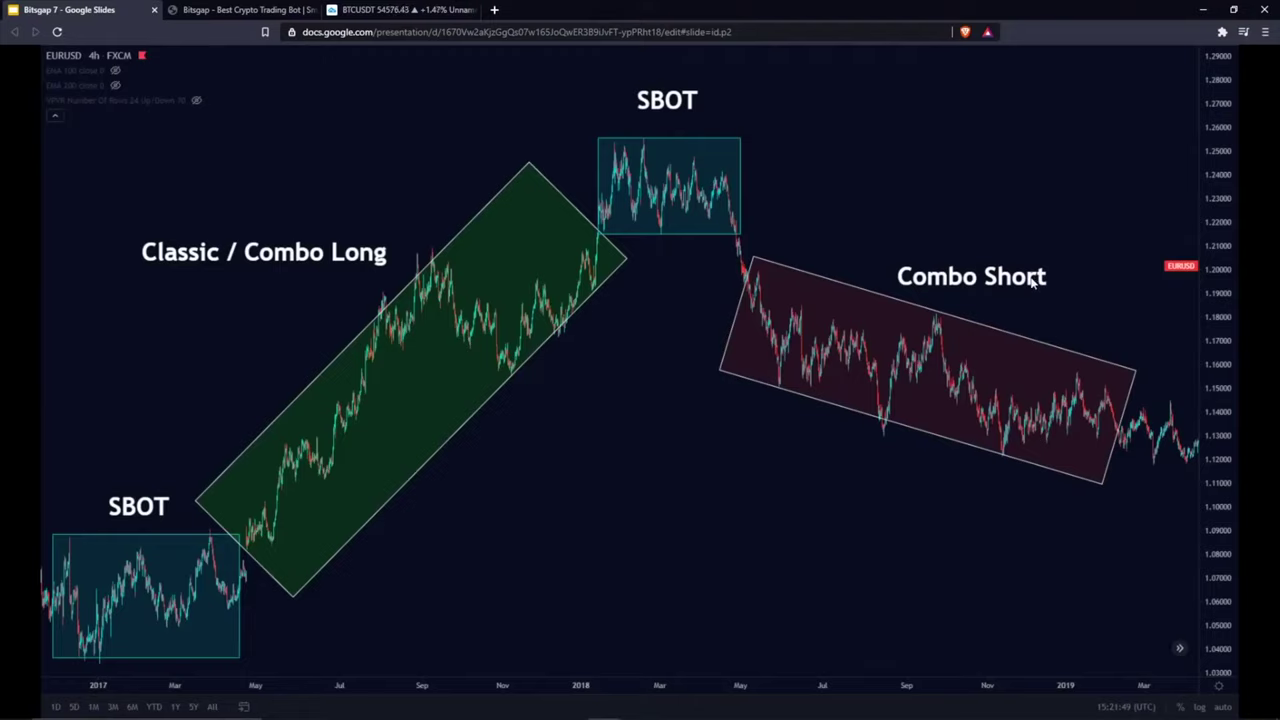
Step: Return to Bitsgap, choose the Long direction for the 1INCH/USDT Combo bot and make room beyond the chart's last candle
left_click(240, 9)
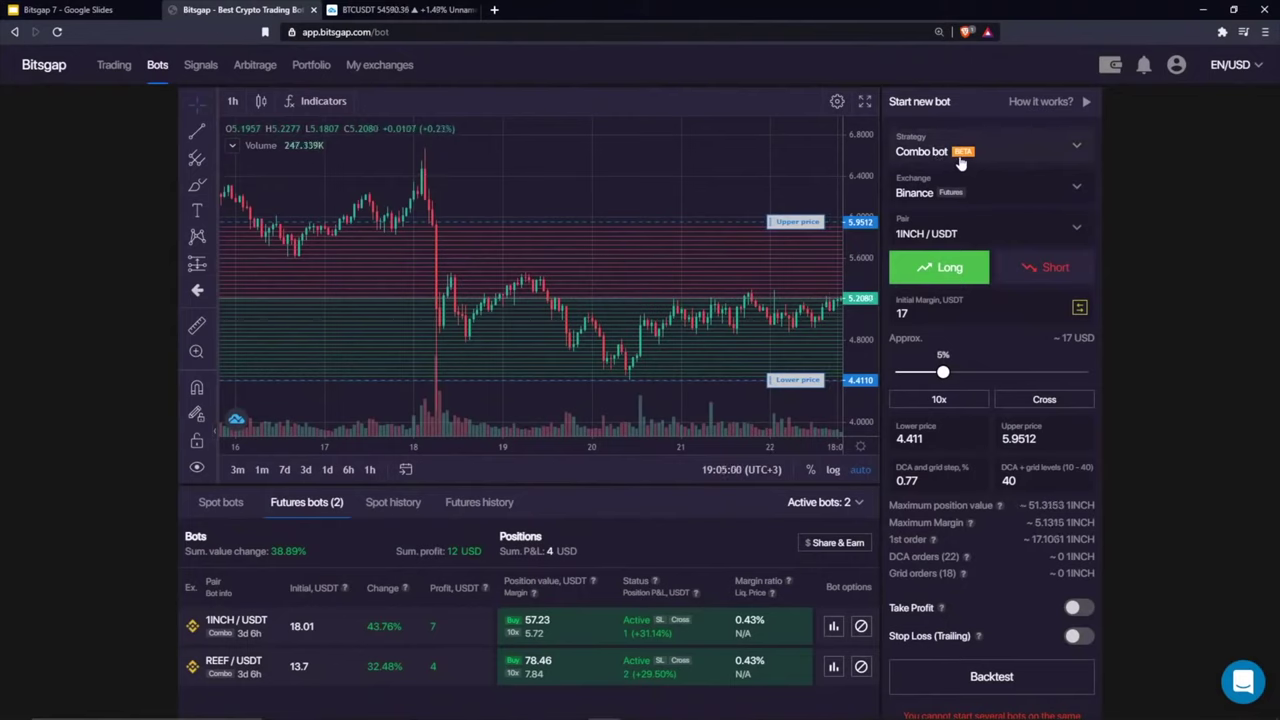
left_click(930, 268)
left_click_drag(585, 166, 400, 166)
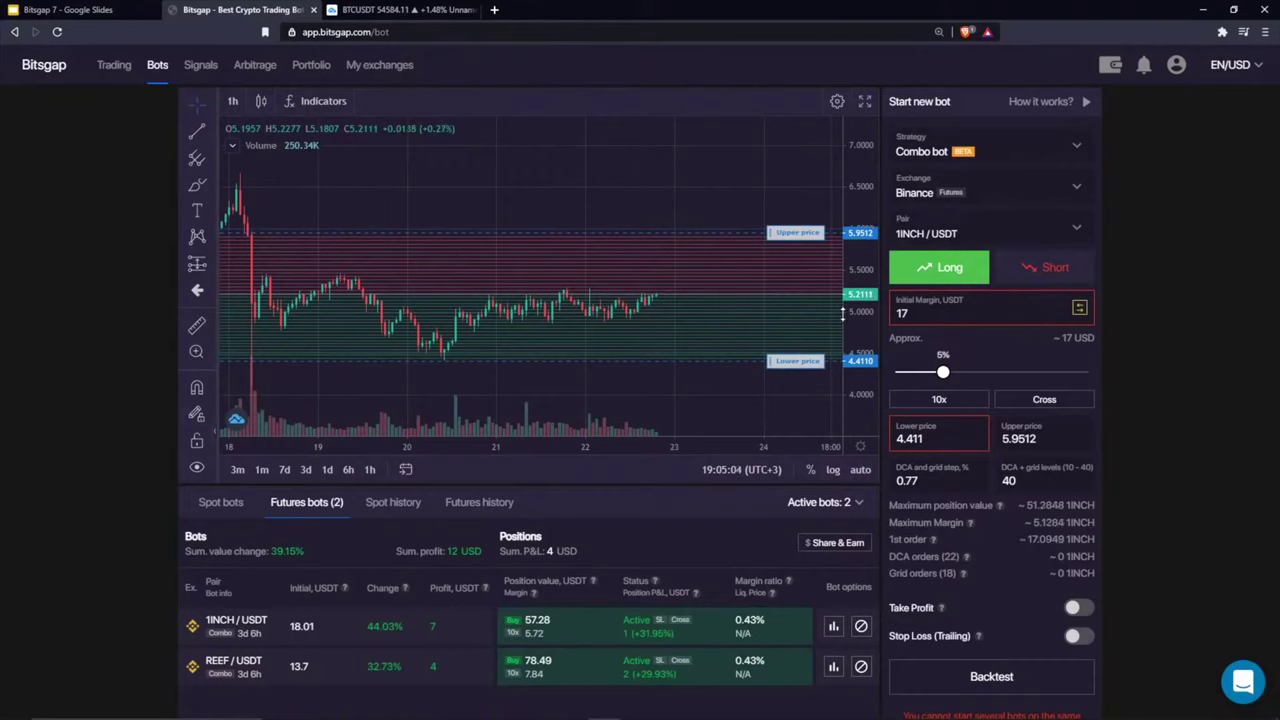
scroll(586, 200, "down", 3)
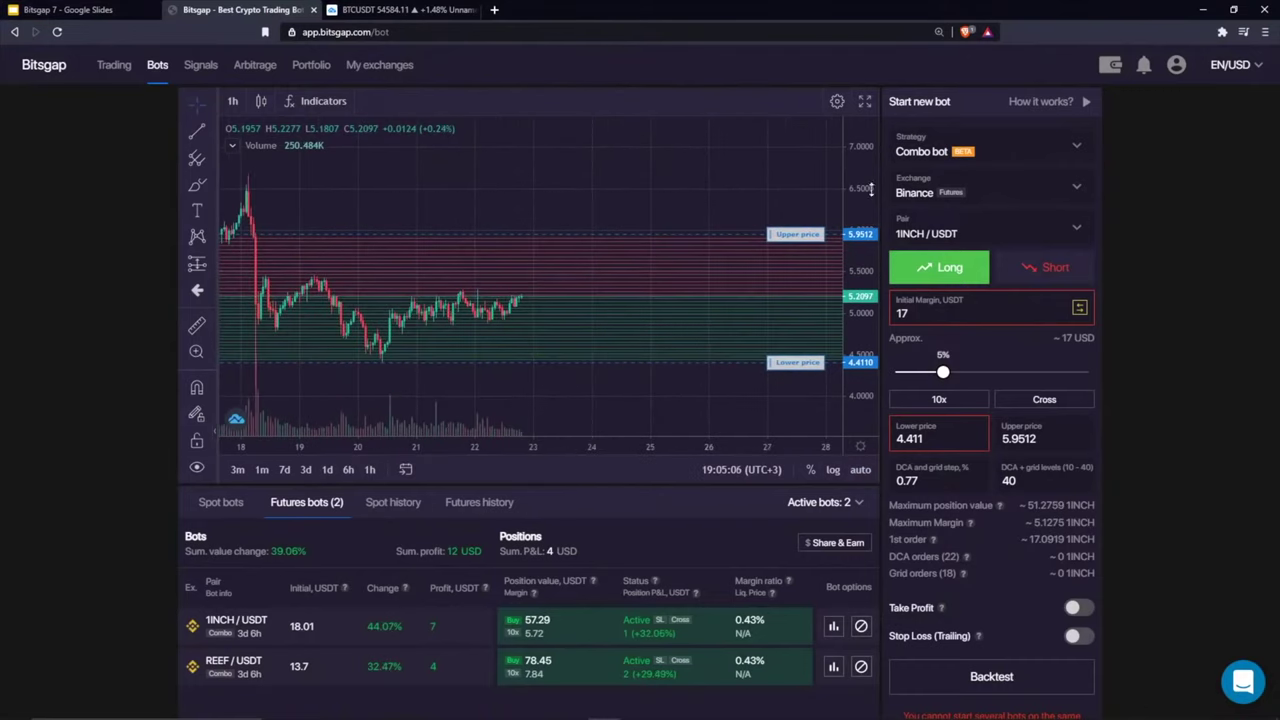
left_click_drag(657, 231, 597, 231)
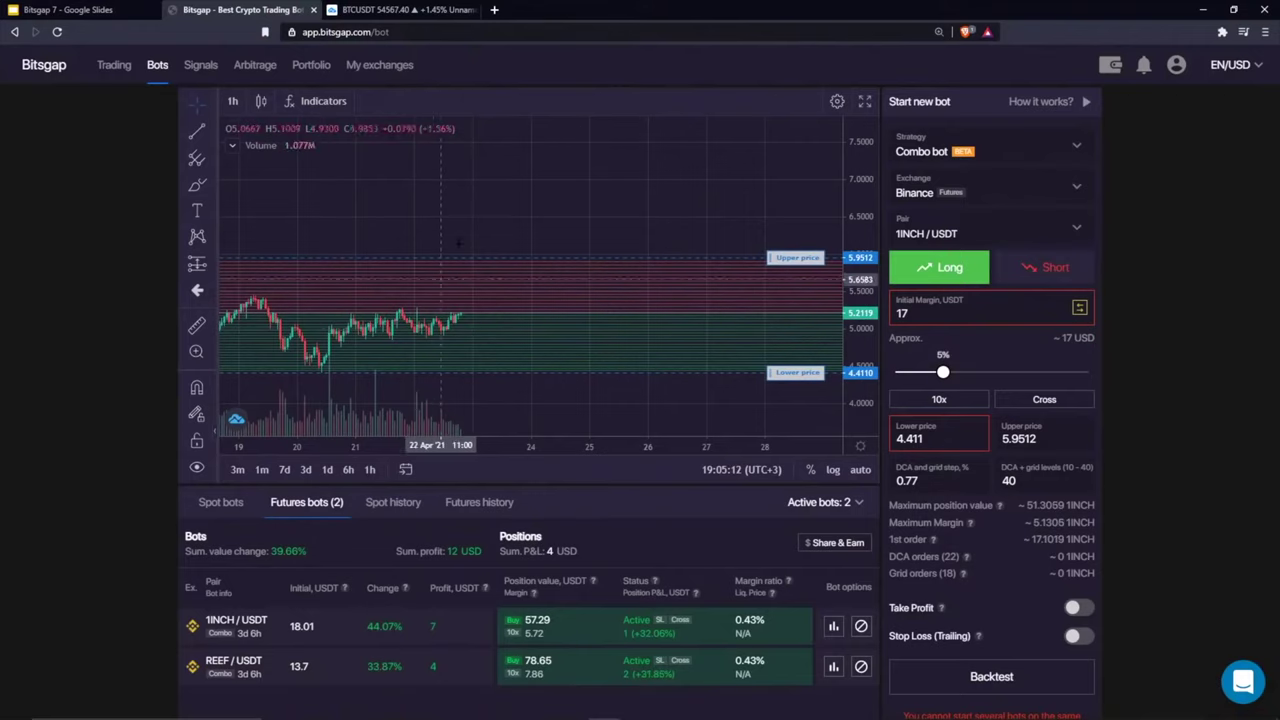
Step: Sketch rising price paths with the Brush from the last candle to above the upper price, deleting each one
left_click(197, 185)
mouse_move(462, 316)
left_mouse_down()
mouse_move(684, 172)
mouse_move(708, 188)
left_mouse_up()
left_click(812, 147)
mouse_move(456, 318)
left_mouse_down()
mouse_move(686, 172)
mouse_move(712, 202)
left_mouse_up()
left_click(810, 141)
left_click_drag(470, 312, 733, 160)
left_click(810, 141)
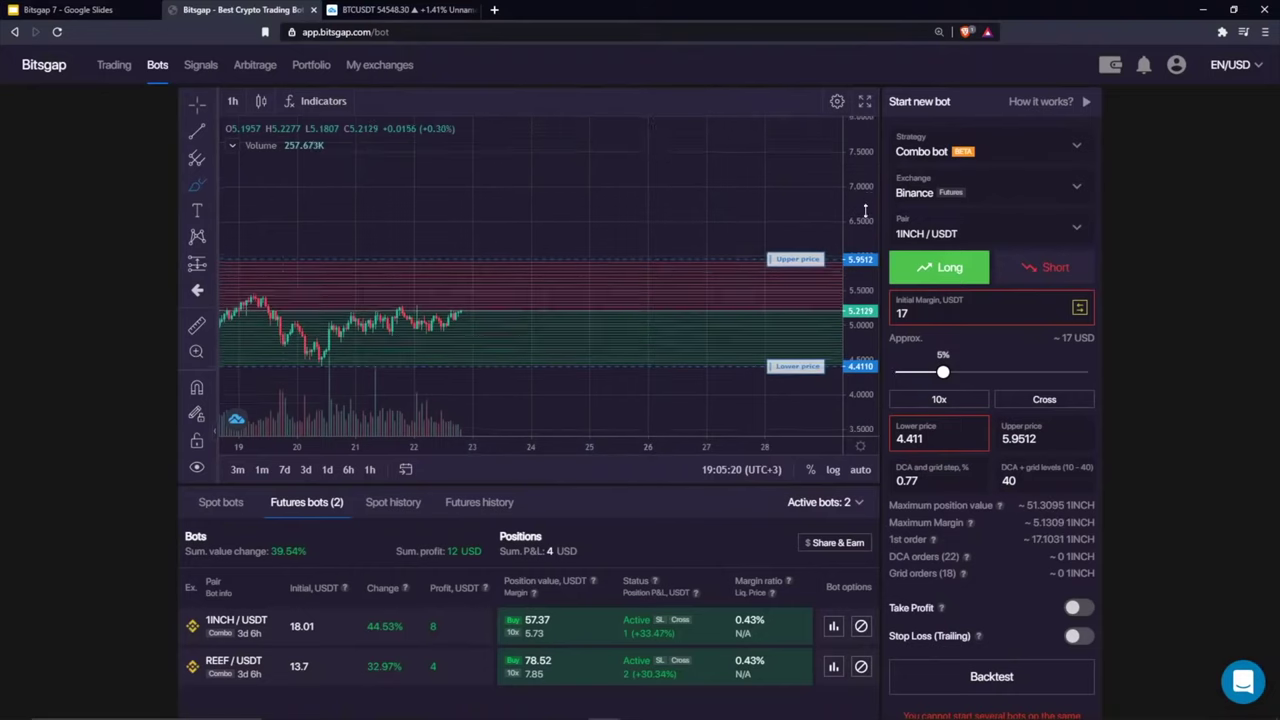
Step: Set the Combo bot to Short, sketch a falling price path below the lower price with the Brush and delete it
left_click(1040, 270)
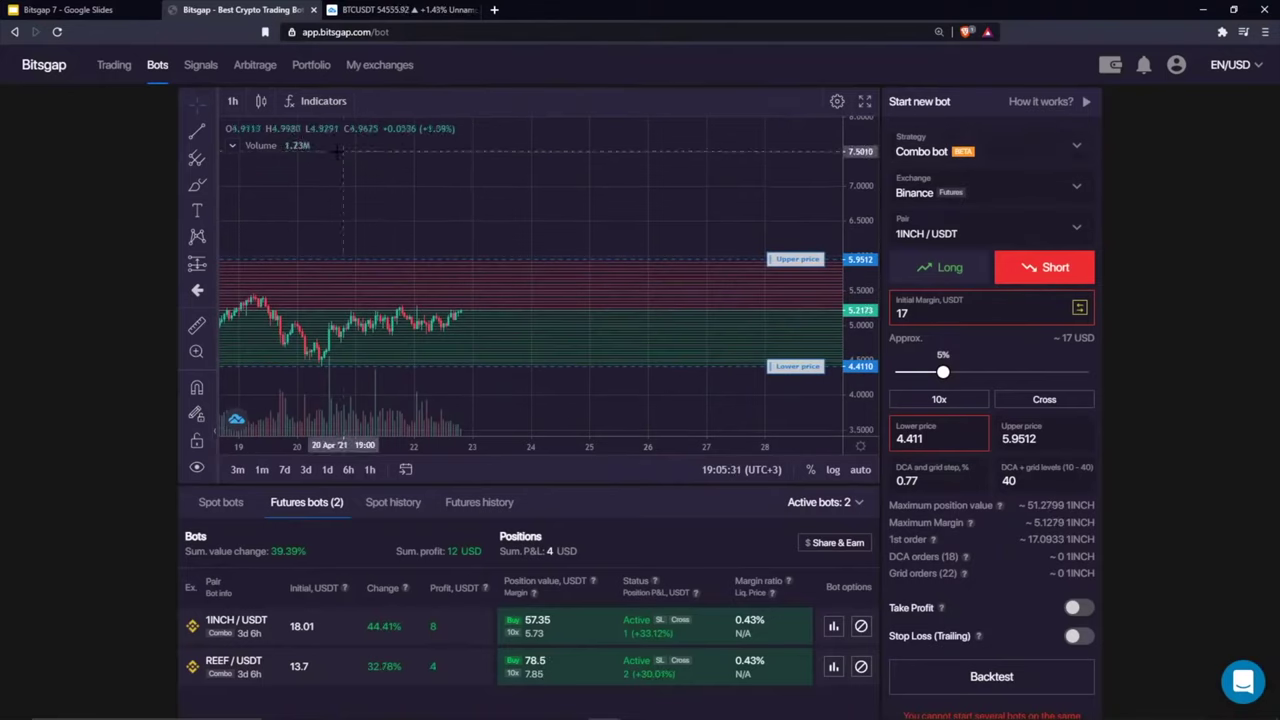
left_click(197, 185)
mouse_move(465, 312)
left_mouse_down()
mouse_move(570, 332)
mouse_move(735, 402)
mouse_move(815, 418)
mouse_move(738, 405)
mouse_move(770, 400)
left_mouse_up()
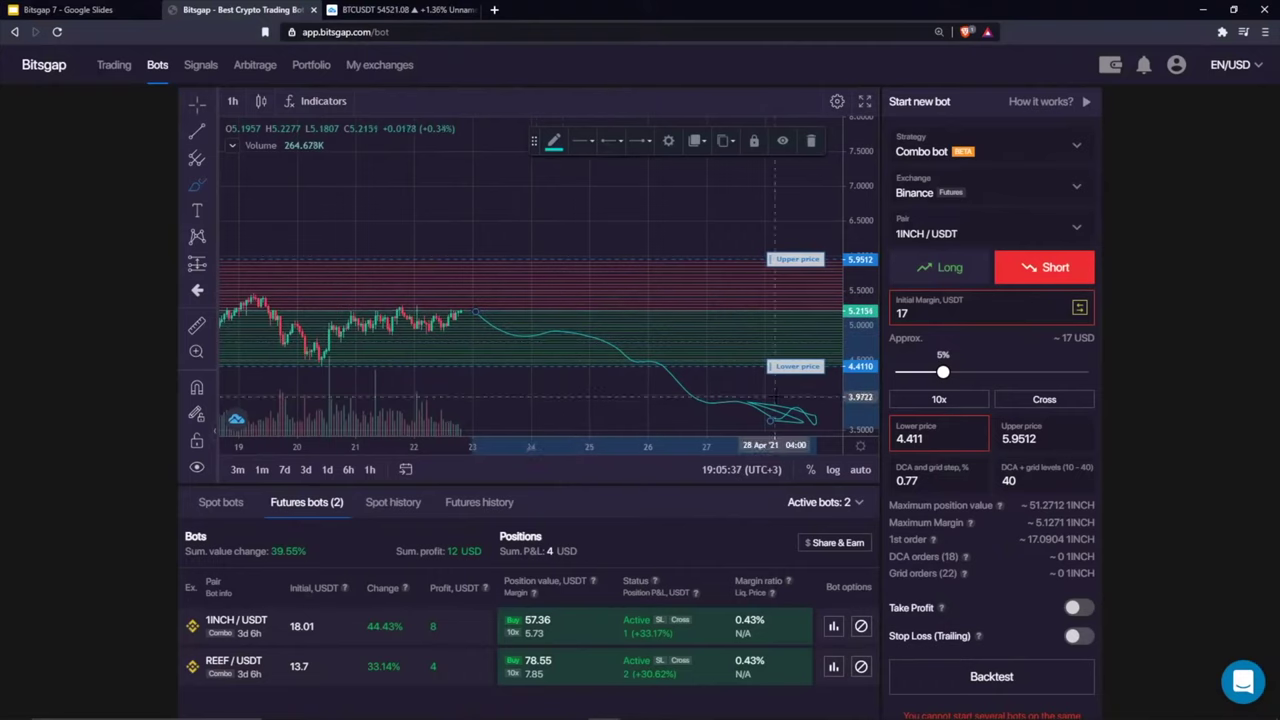
left_click(810, 141)
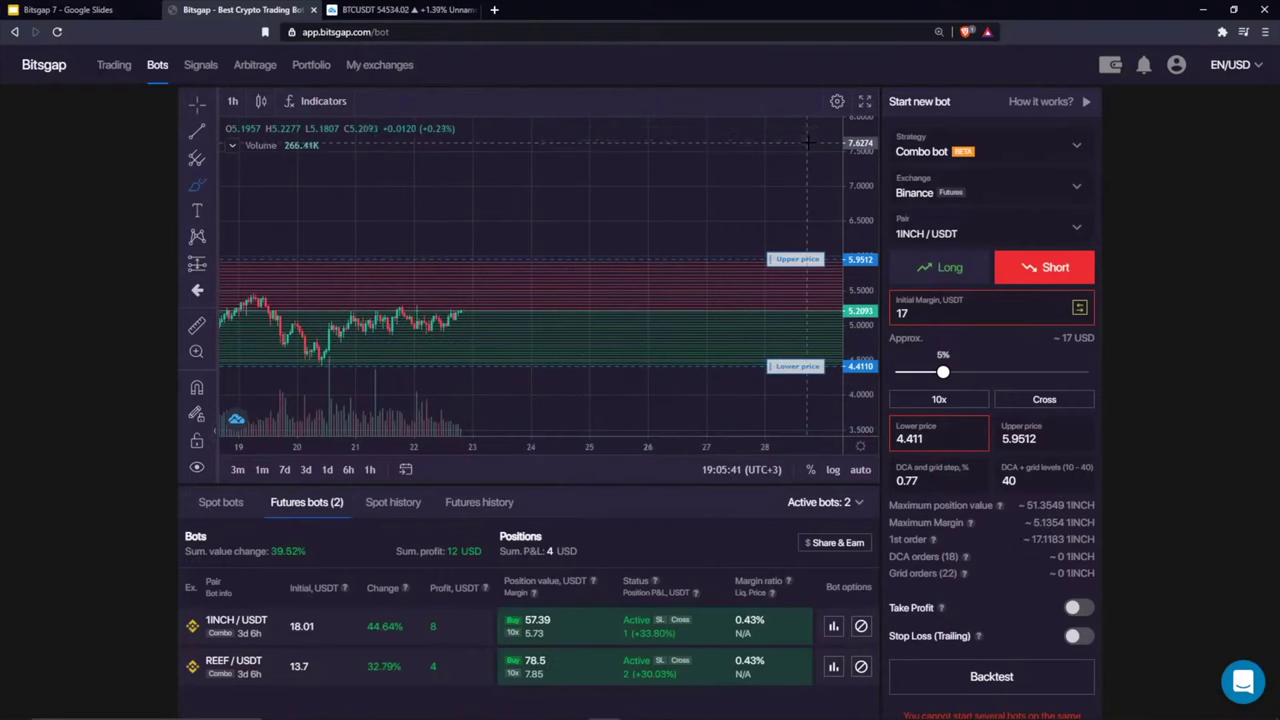
left_click(195, 102)
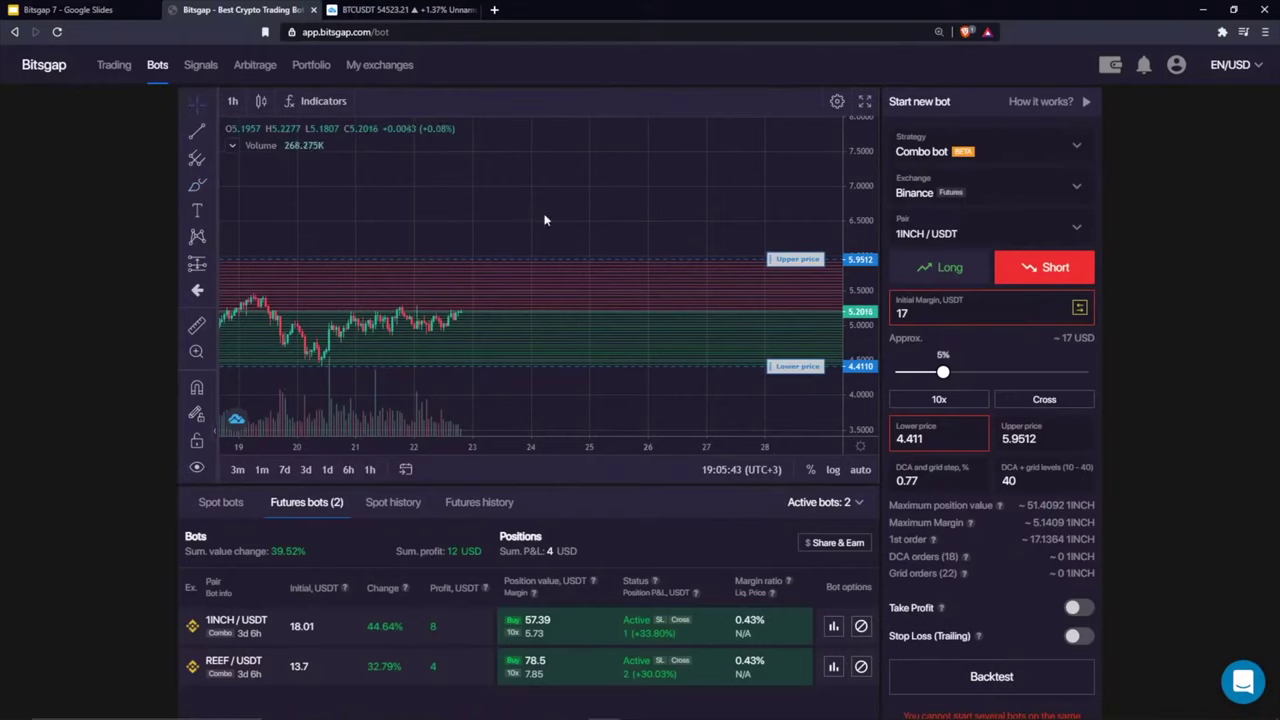
Step: Examine the running 1INCH/USDT and REEF/USDT futures bots on the chart, finishing with 1INCH/USDT selected
scroll(715, 205, "down", 3)
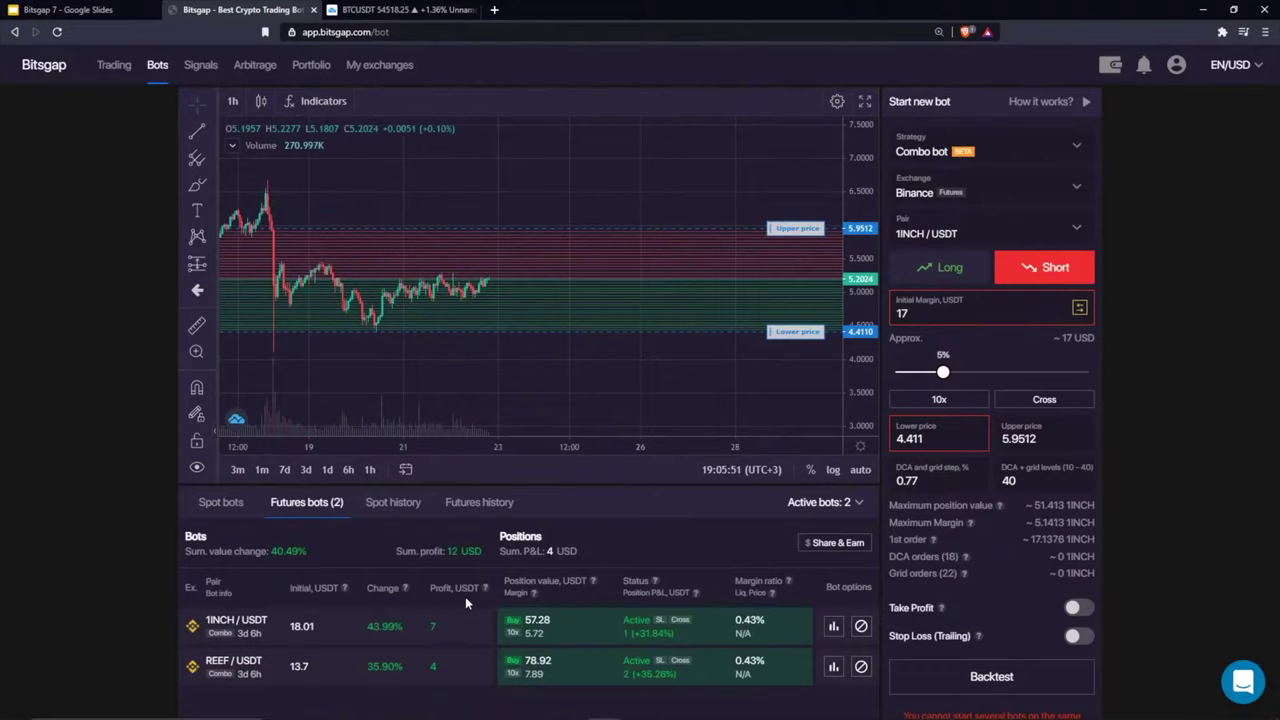
left_click(403, 620)
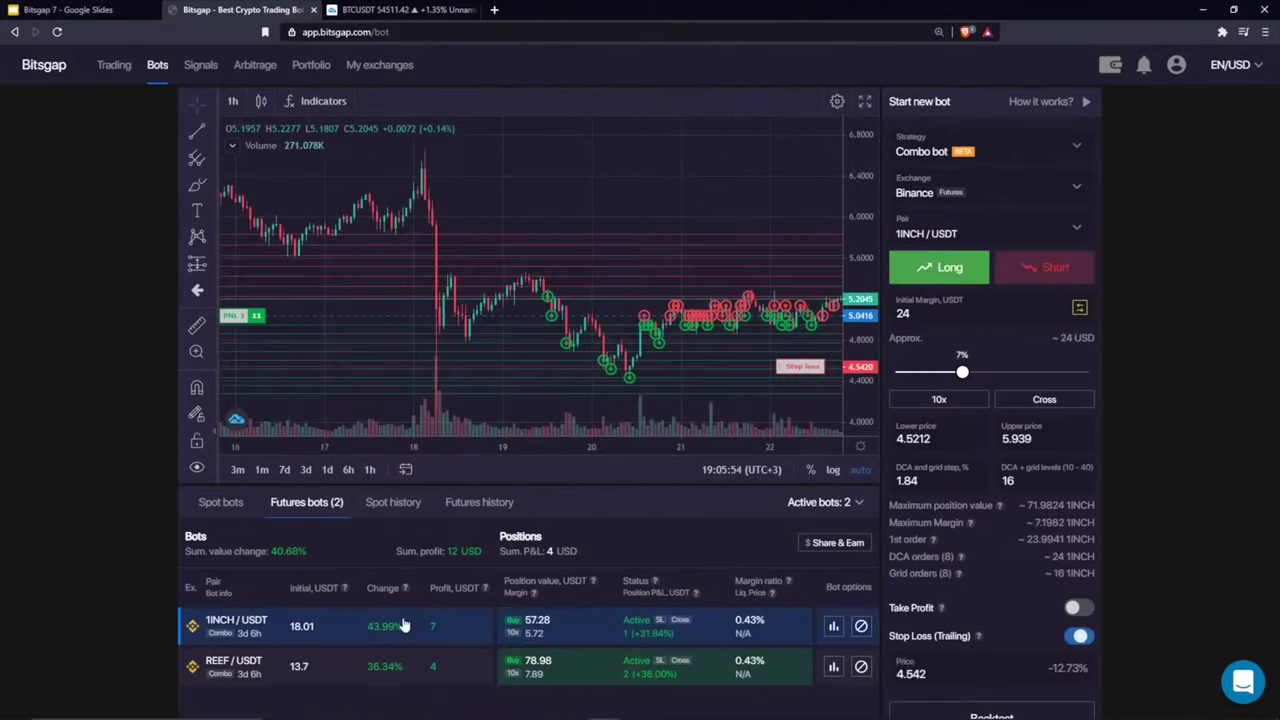
left_click(276, 663)
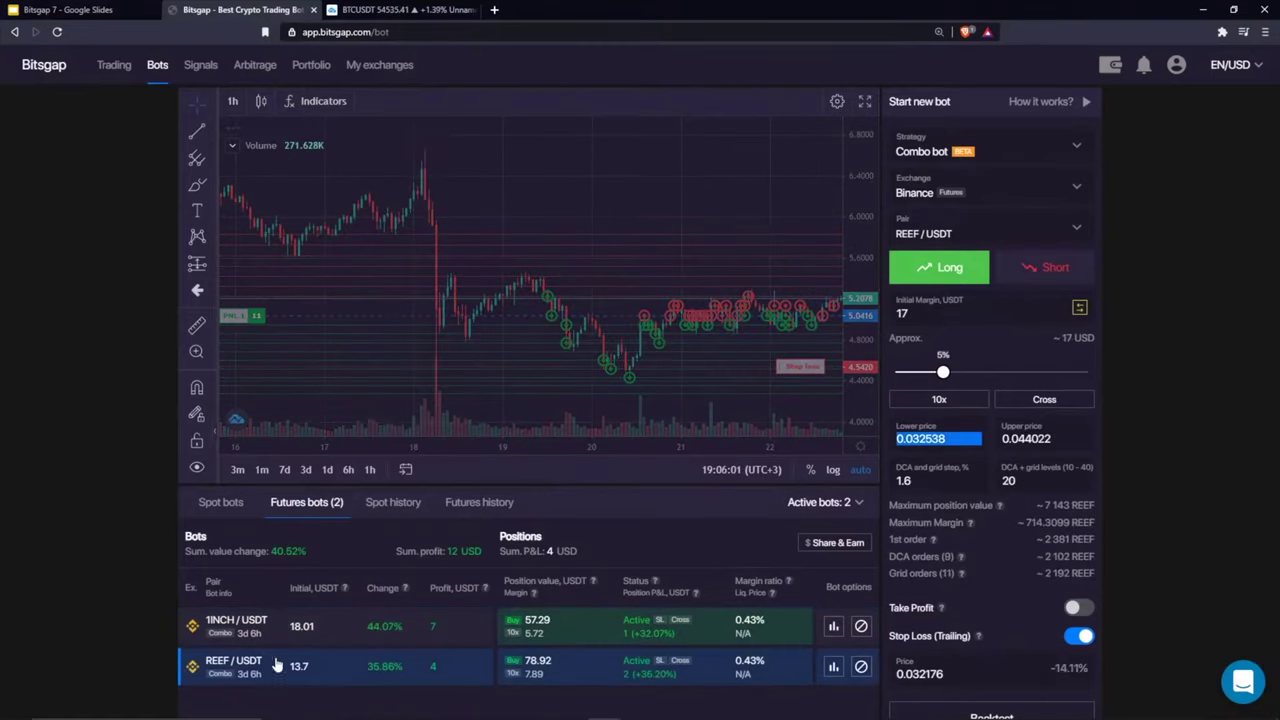
left_click(368, 628)
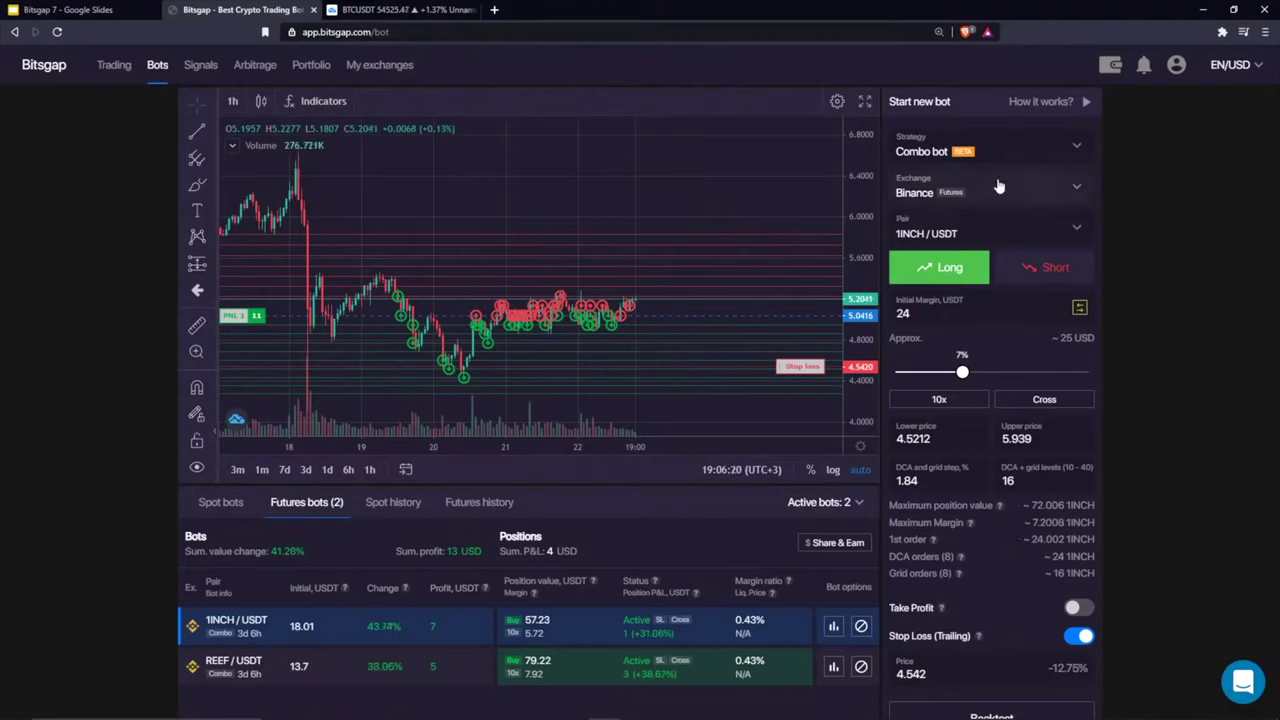
Step: Review the trading pairs available on Binance Futures and set the new bot's exchange to Binance spot
left_click(975, 233)
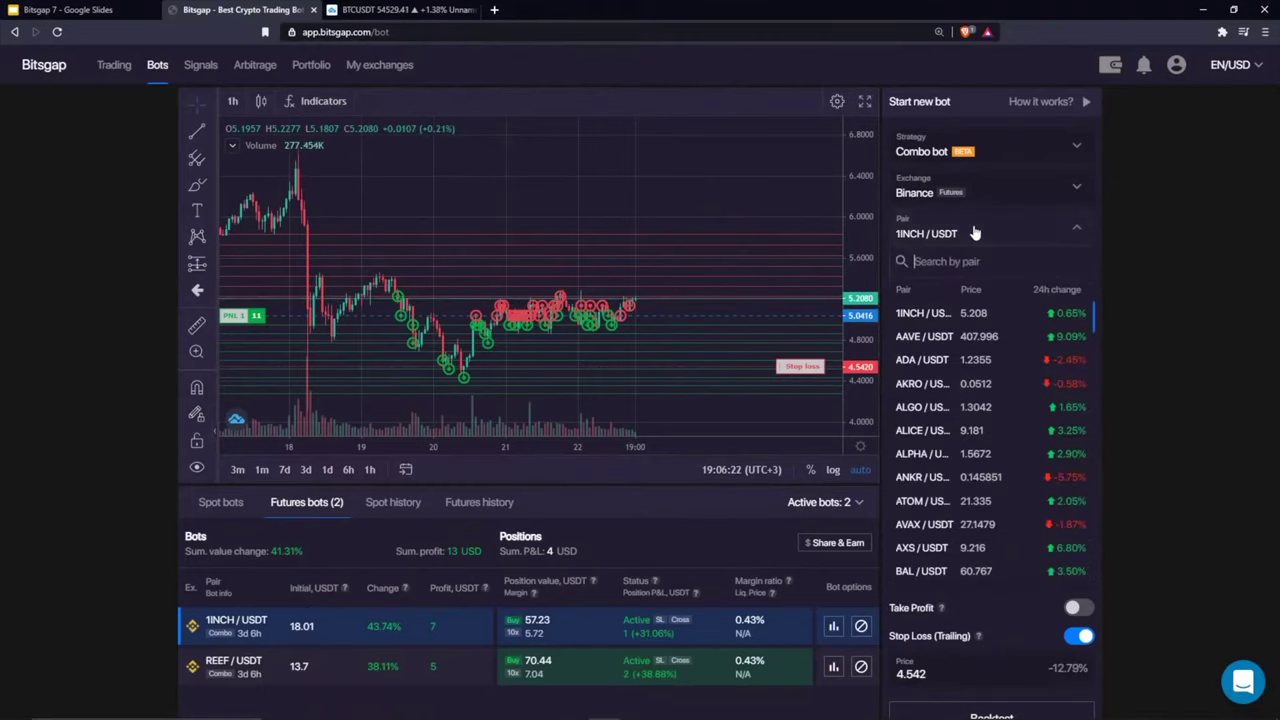
left_click(1191, 203)
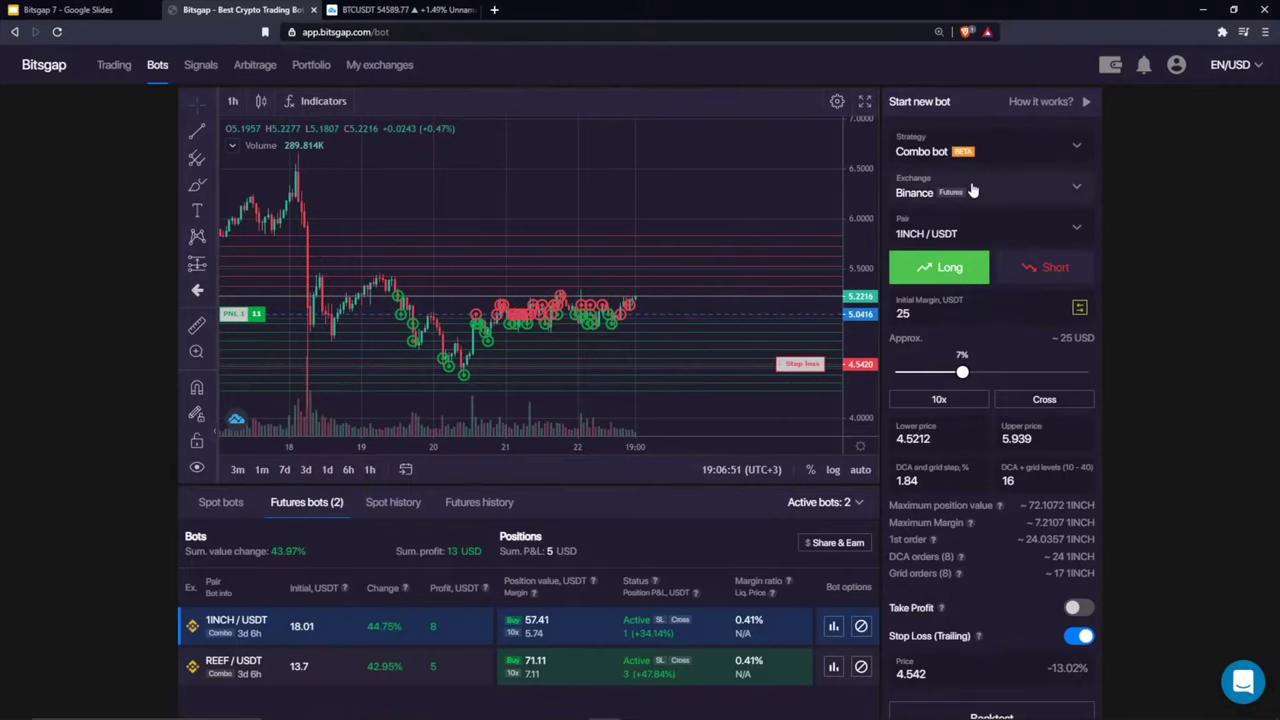
left_click(921, 196)
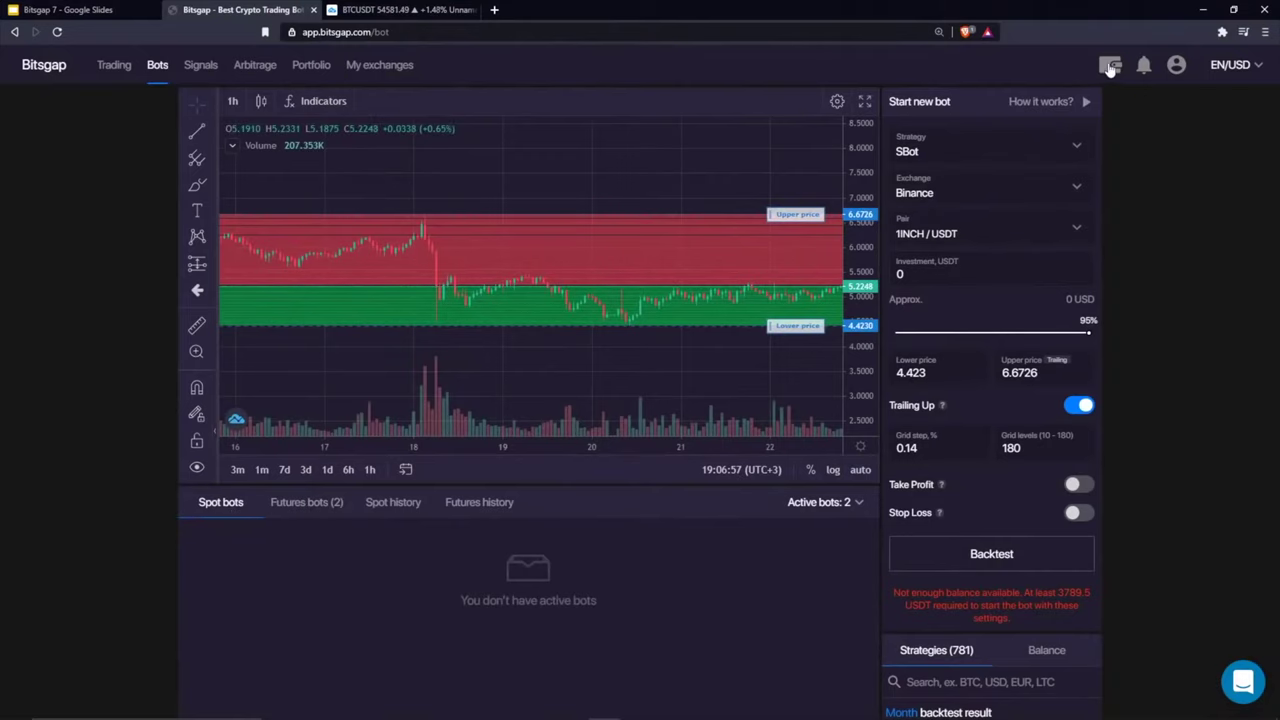
Step: Turn on Demo mode to view its active spot bot and switch back to live mode
left_click(1176, 66)
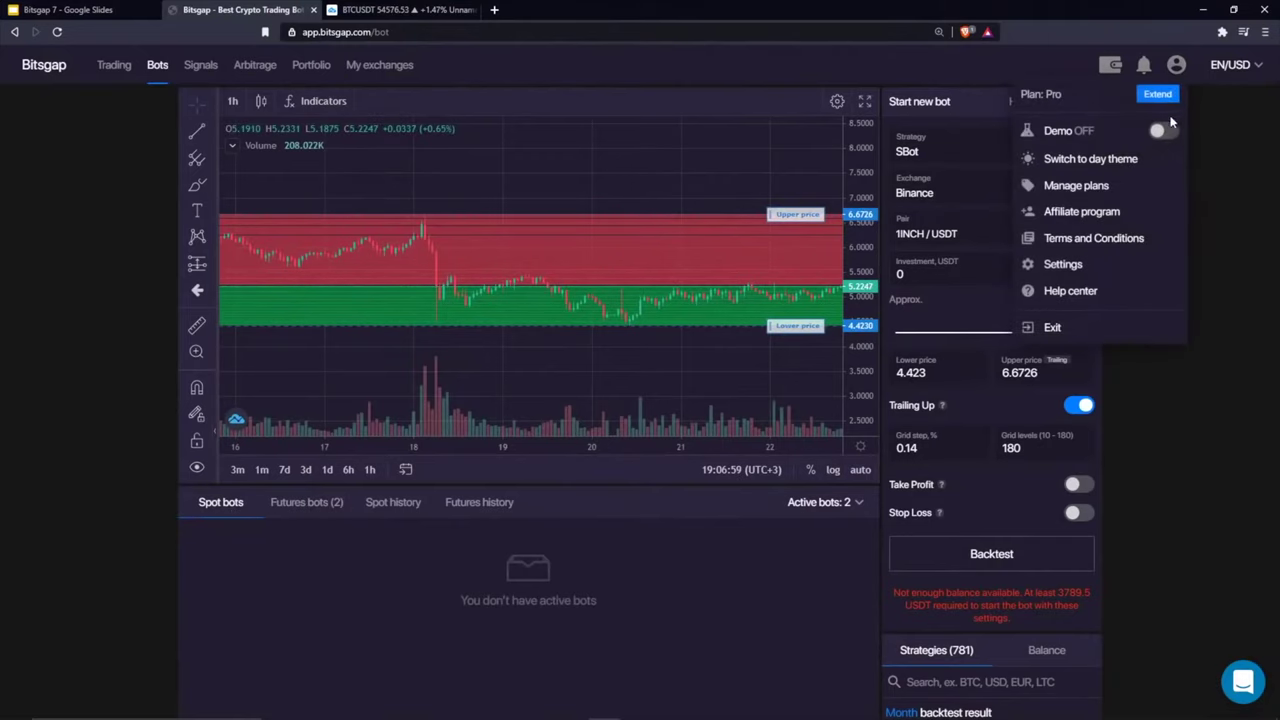
left_click(1160, 135)
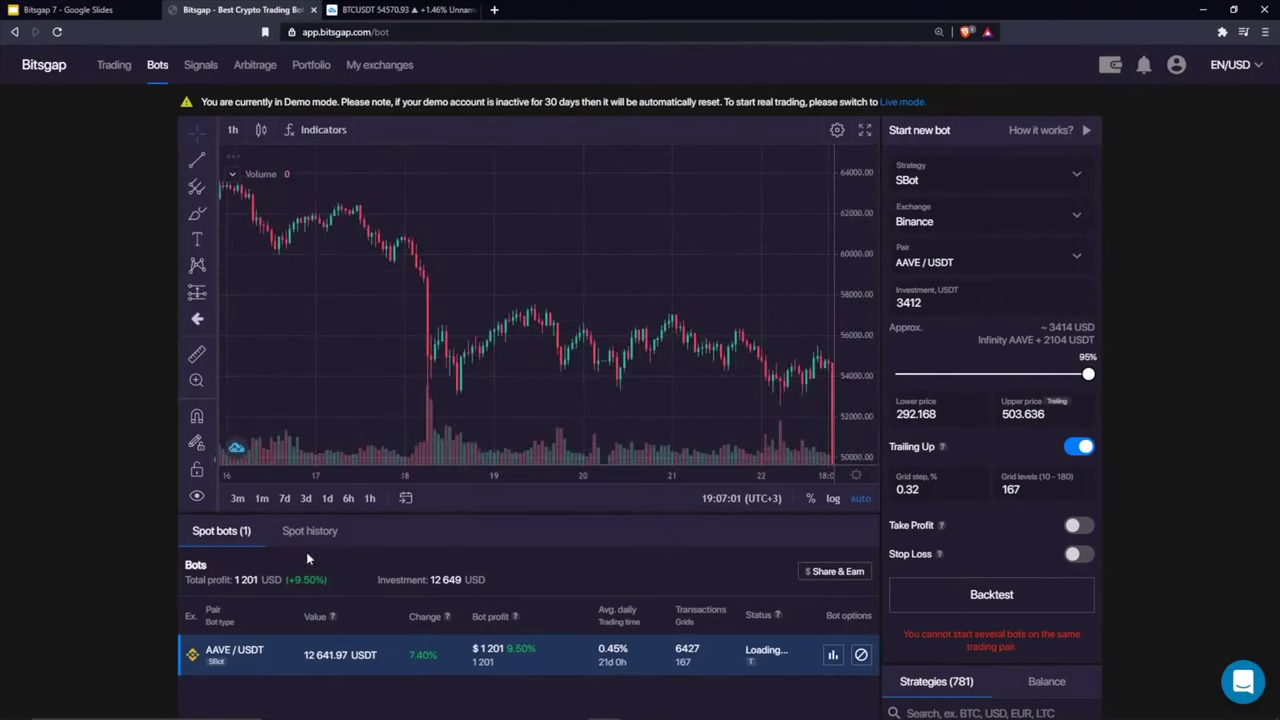
mouse_move(1108, 66)
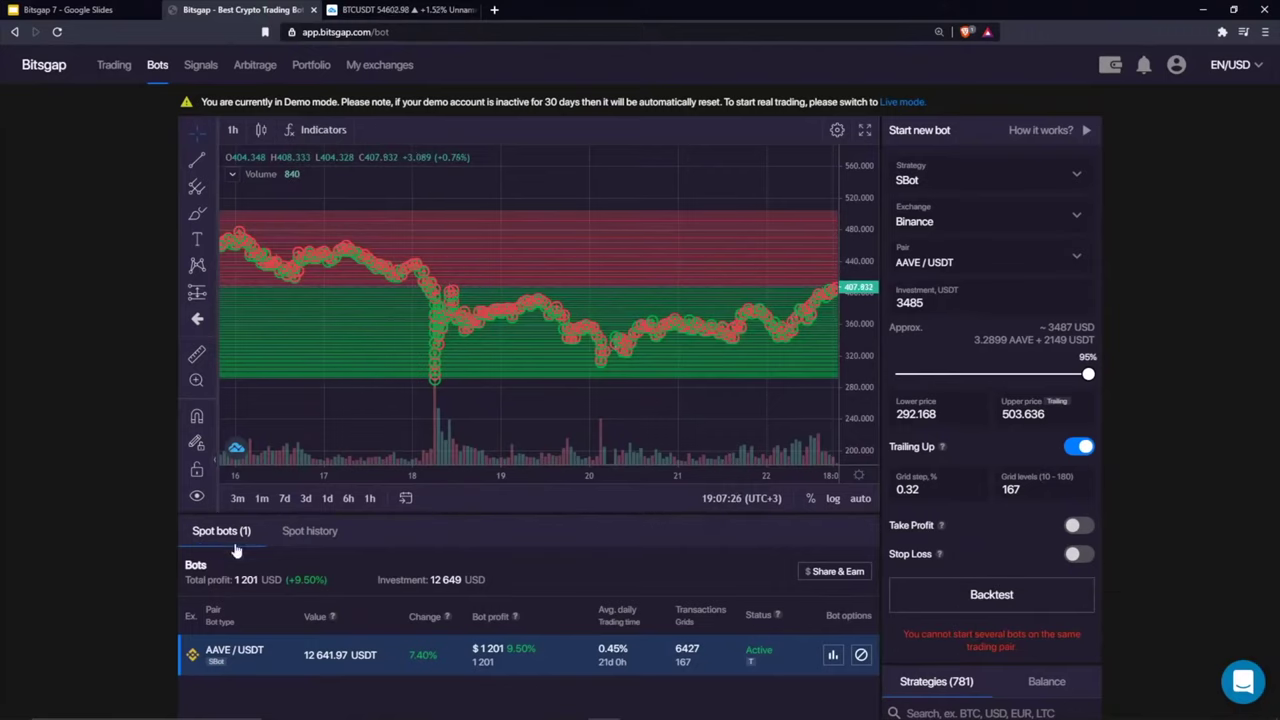
left_click(1176, 66)
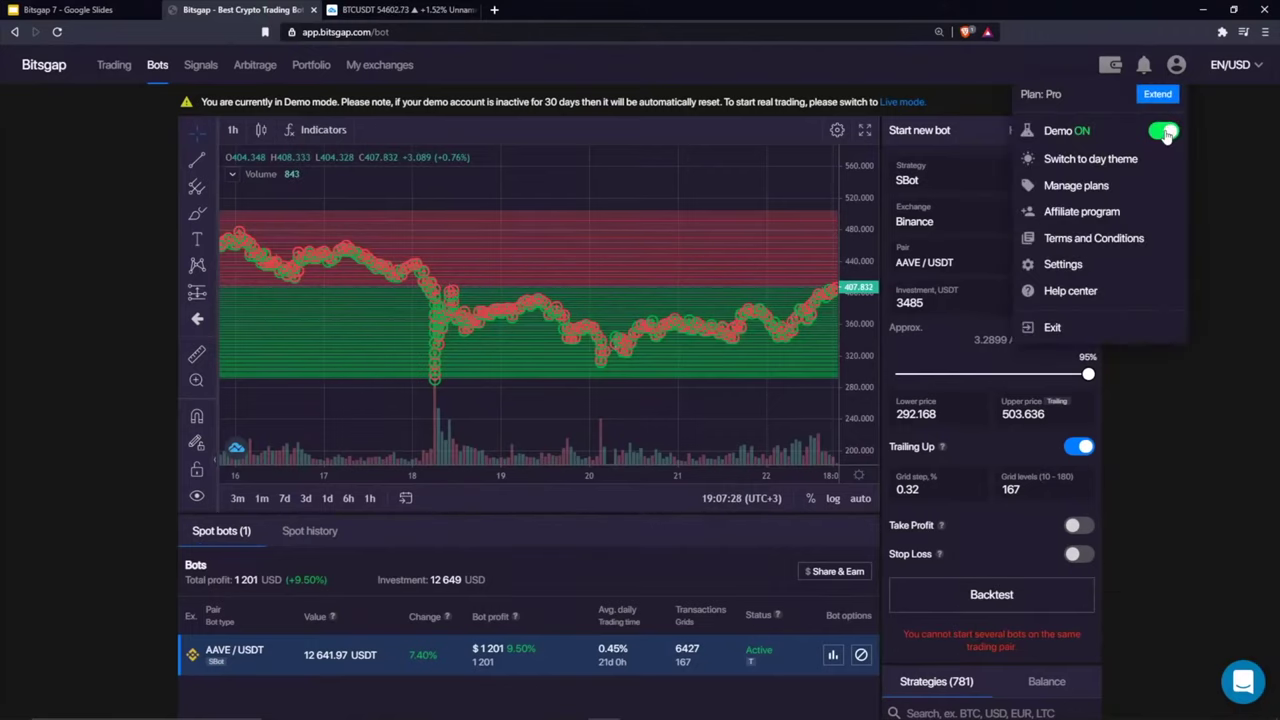
left_click(1166, 132)
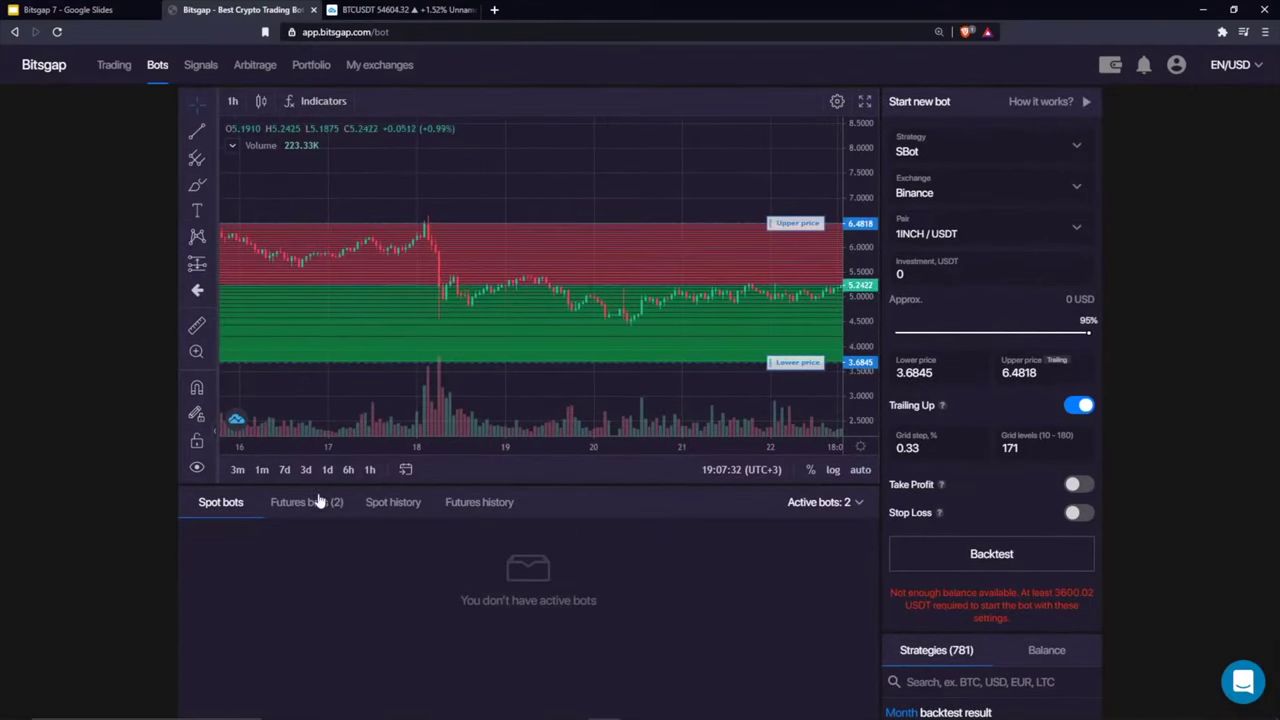
Step: Show the running futures bots and set the new SBot's pair to ADA/USDT
left_click(318, 501)
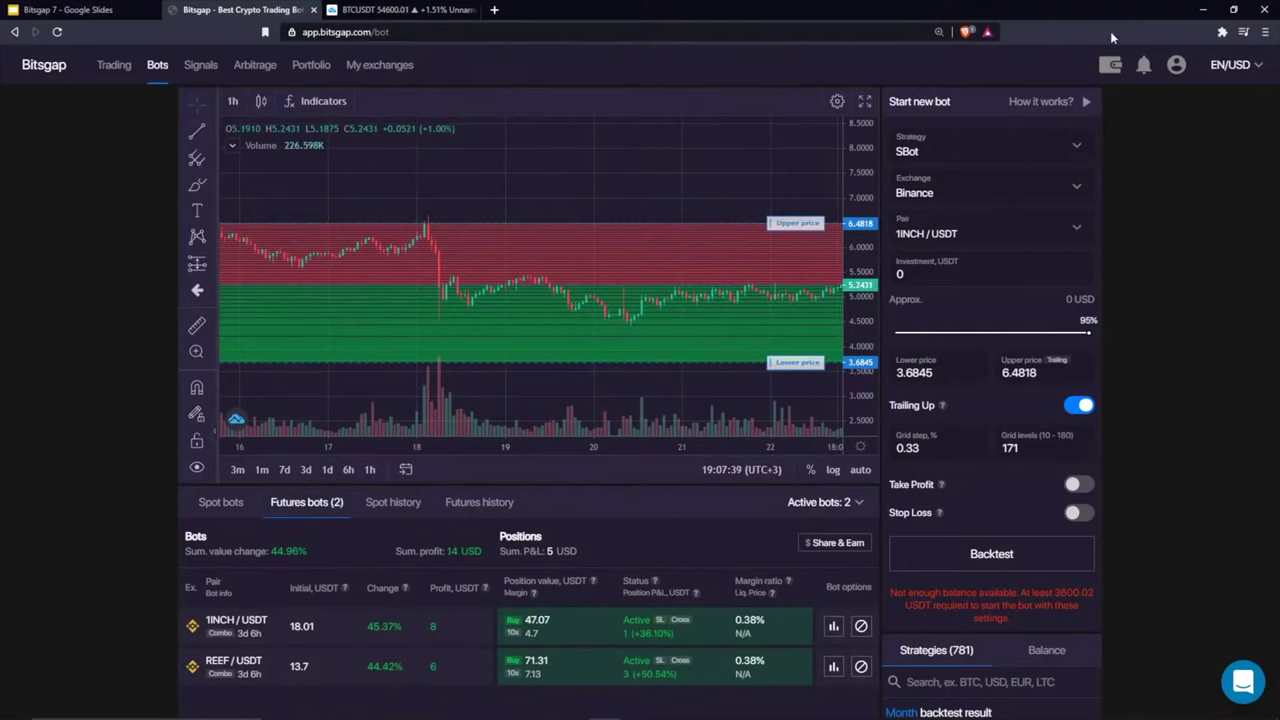
left_click(975, 234)
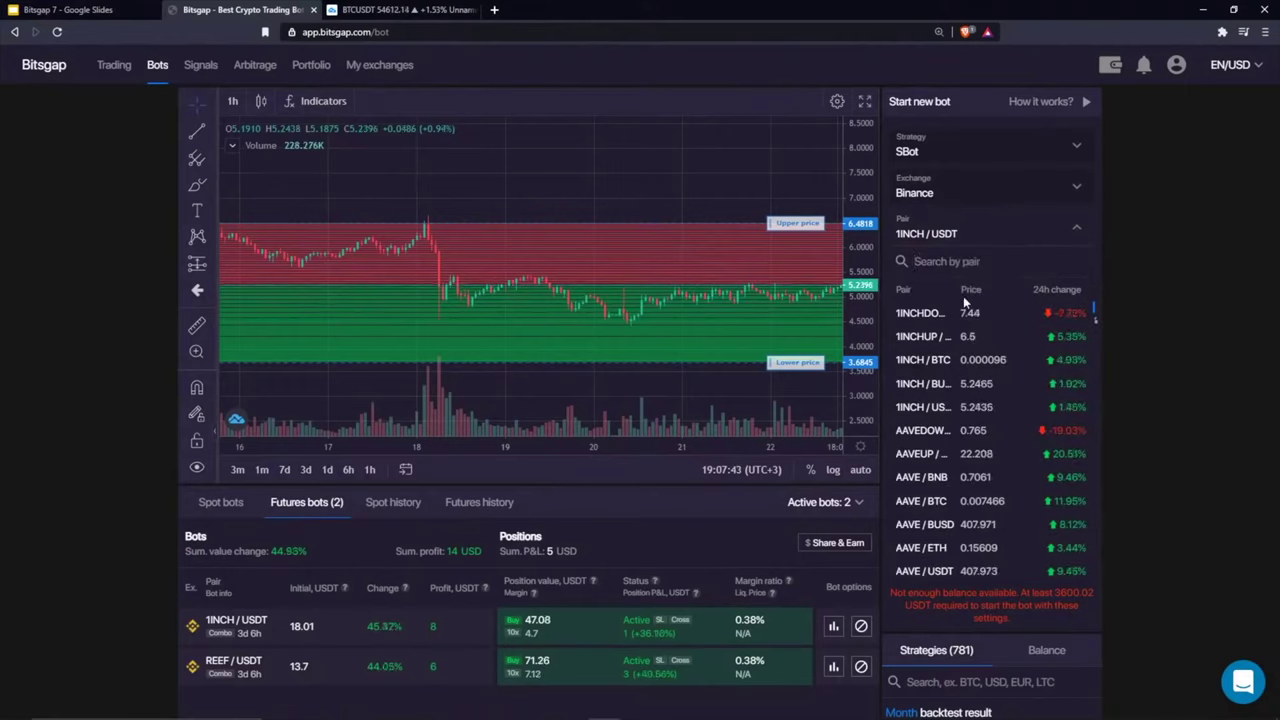
scroll(960, 420, "down", 3)
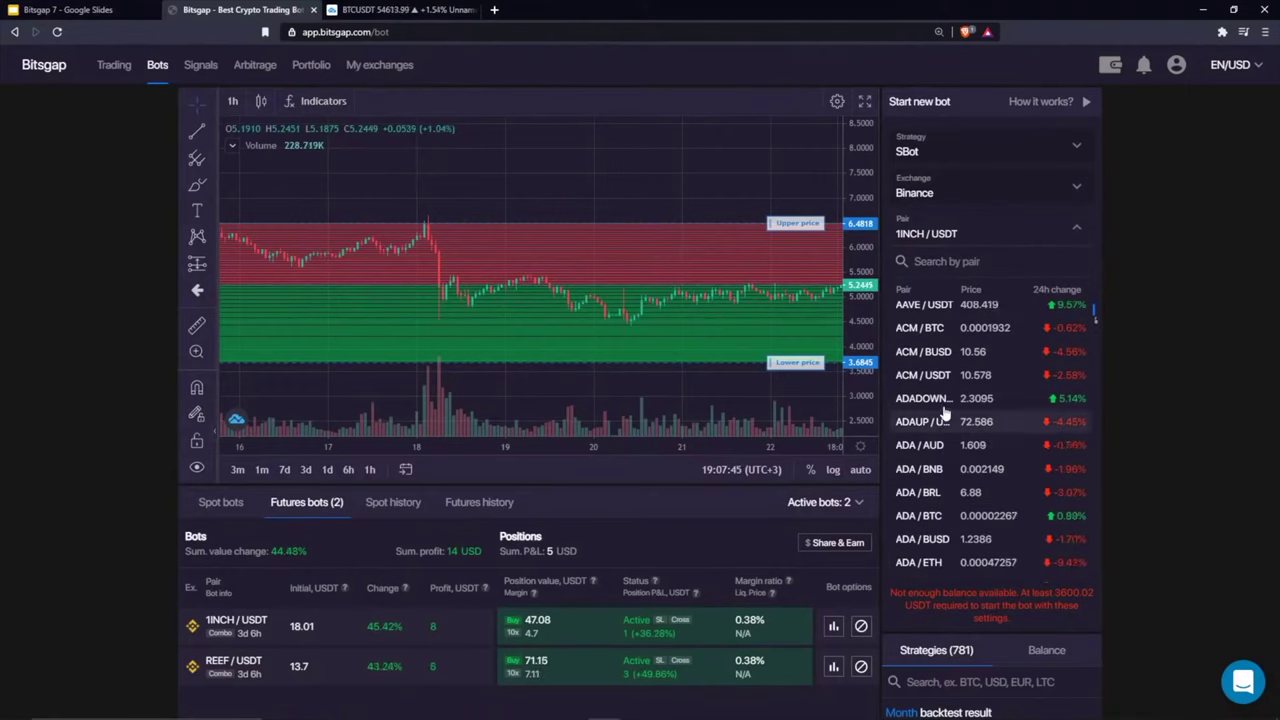
scroll(955, 455, "down", 4)
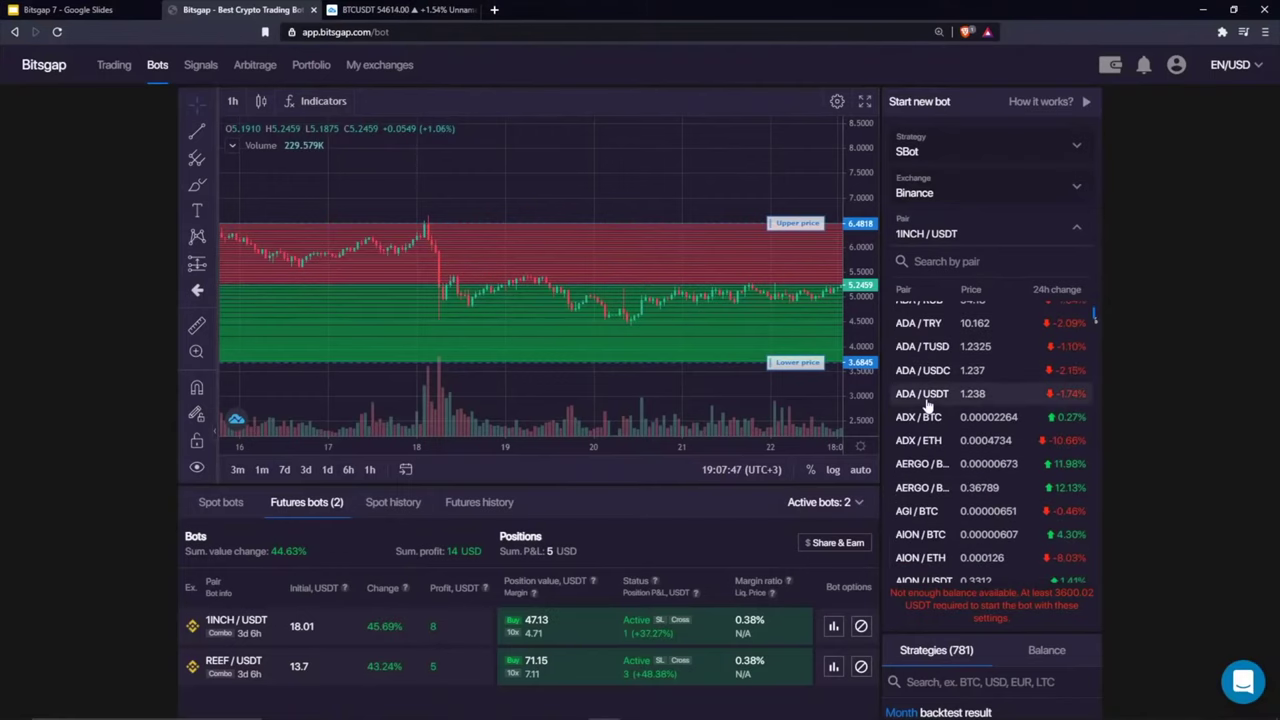
left_click(922, 394)
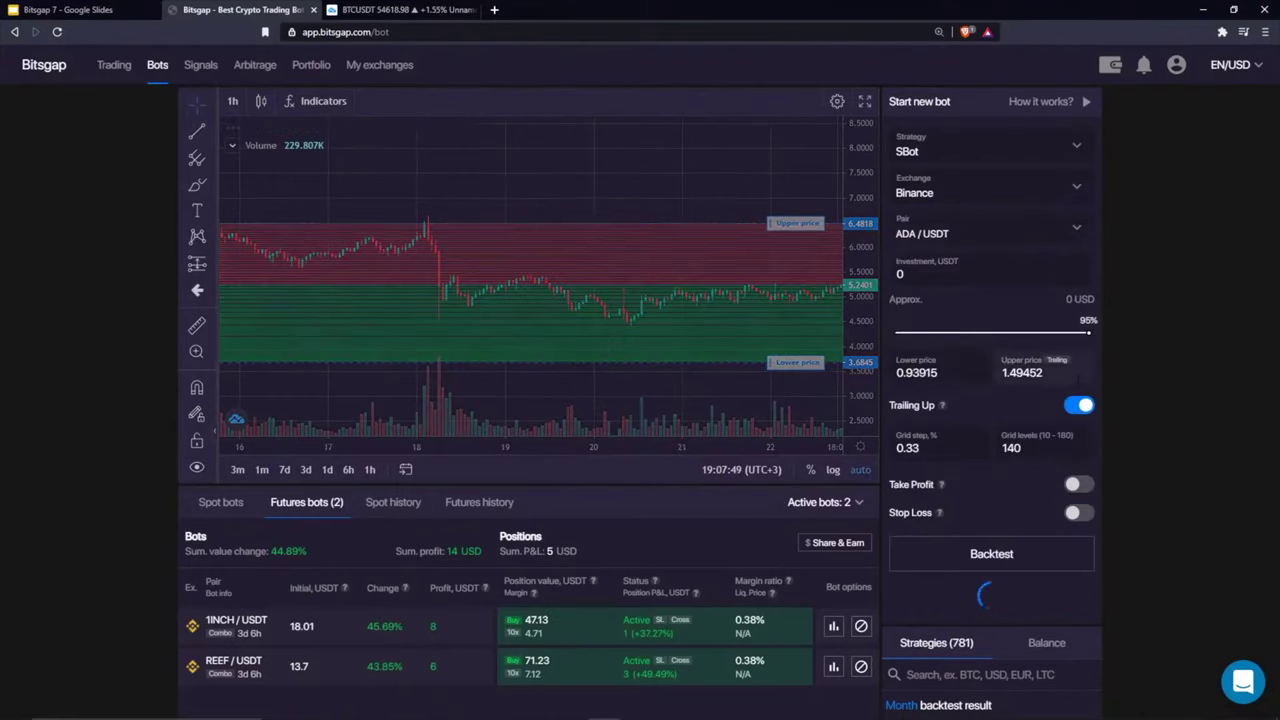
Step: Narrow the ADA/USDT SBot's grid range on the chart to a lower price of 1.11289 and an upper price of 1.34619
scroll(731, 245, "down", 5)
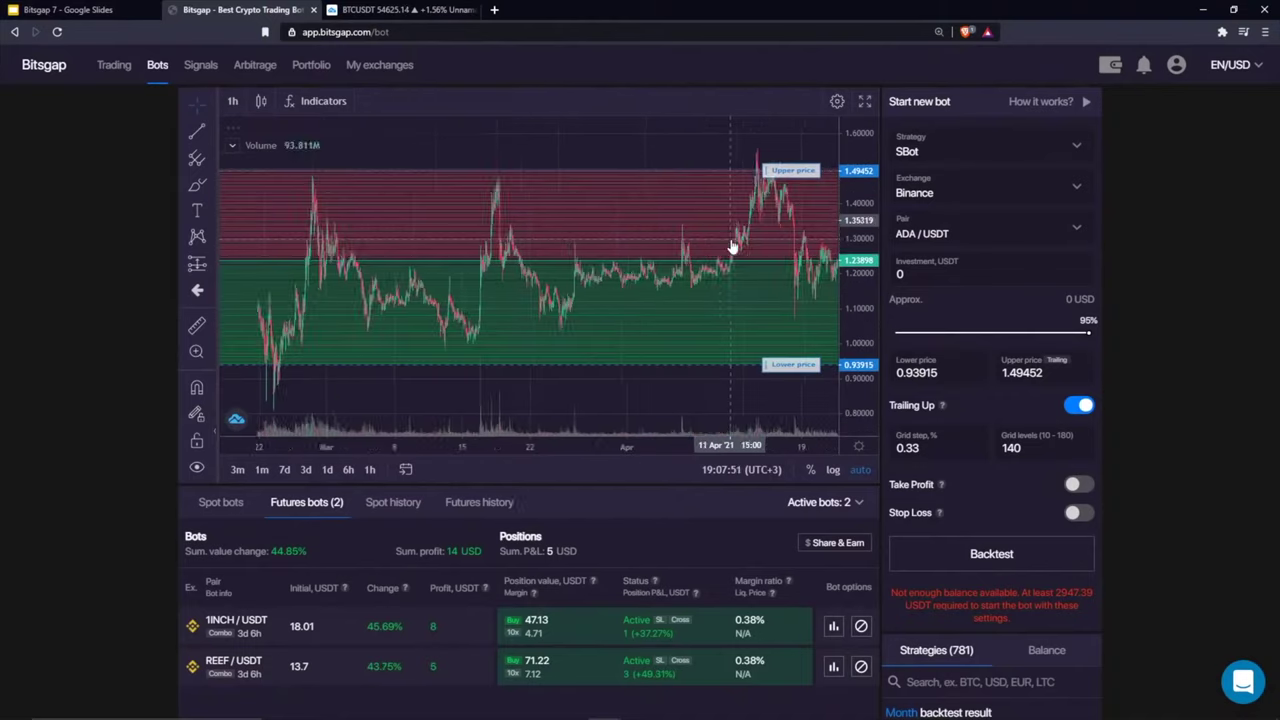
left_click_drag(860, 215, 759, 307)
left_click_drag(773, 223, 773, 257)
double_click(864, 388)
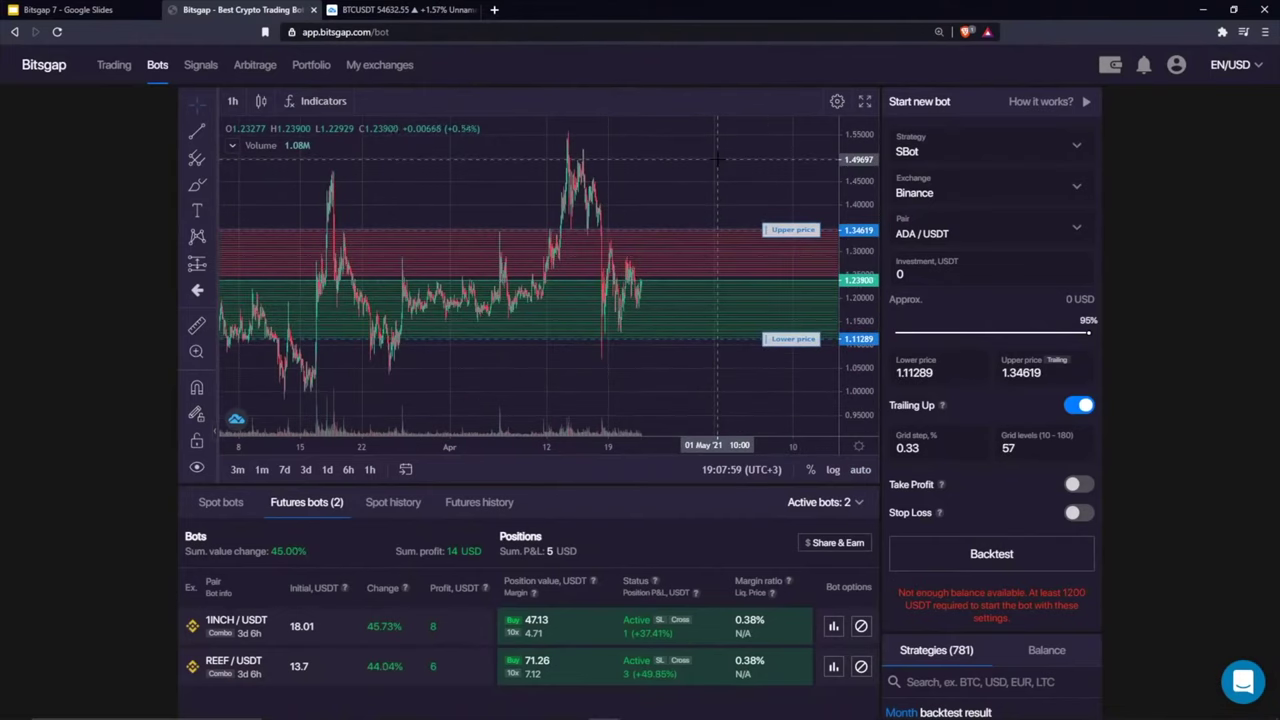
Step: Configure the ADA/USDT bot on Binance Futures with 16% of the balance as margin and a price range of 1.05479 to 1.42309
left_click(962, 192)
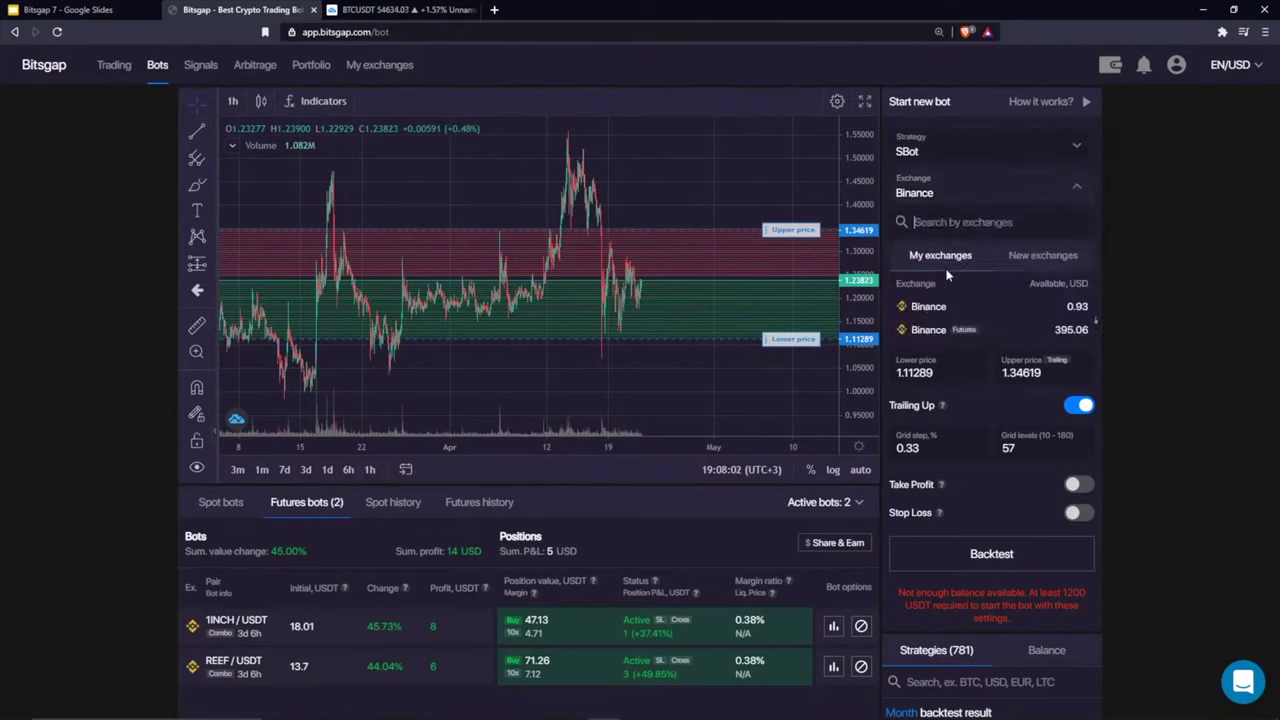
left_click(950, 330)
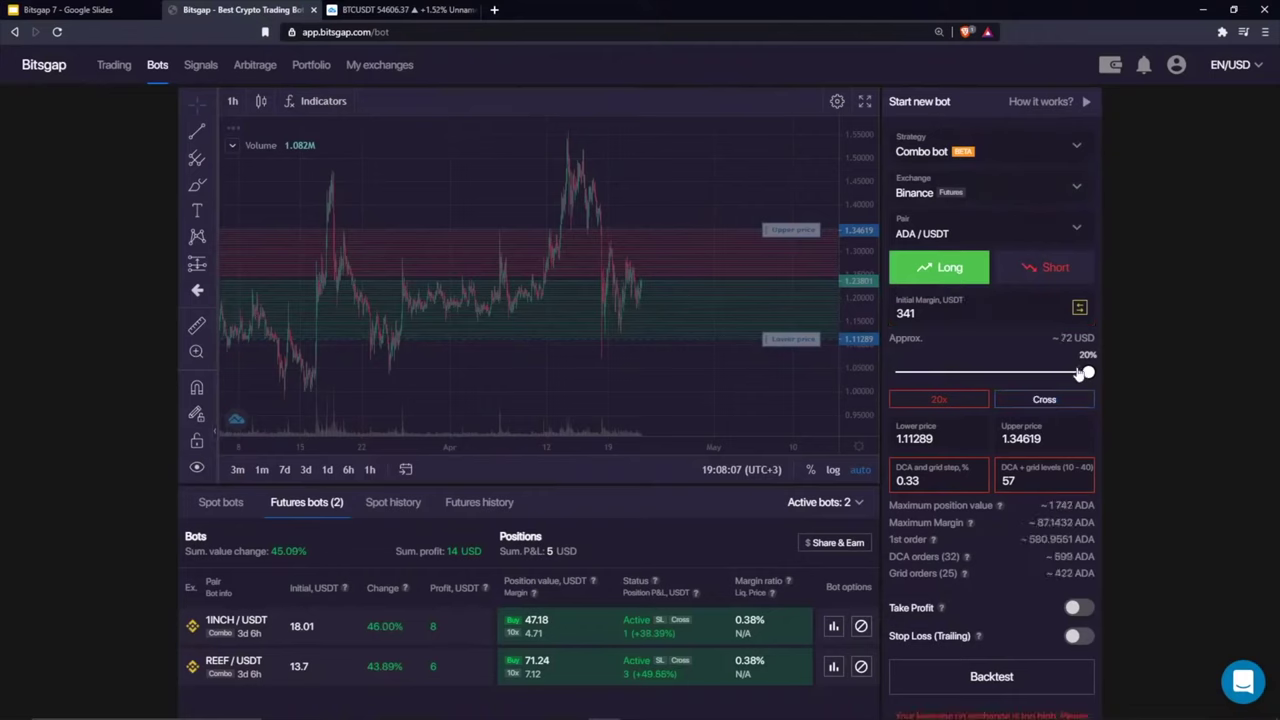
left_click_drag(1086, 372, 1049, 372)
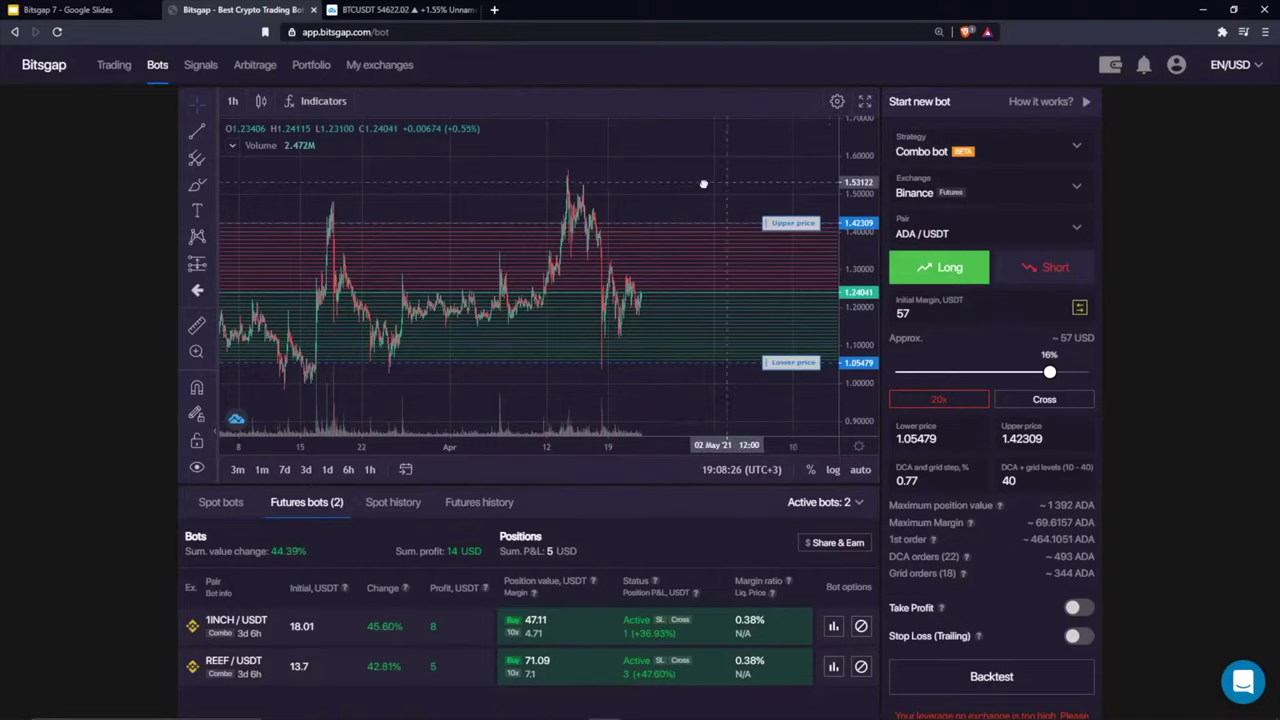
Step: Handwrite "GRID" over the red zone and "DCA" with a dash over the green zone using the Brush, and remove the drawings
left_click_drag(690, 184, 530, 184)
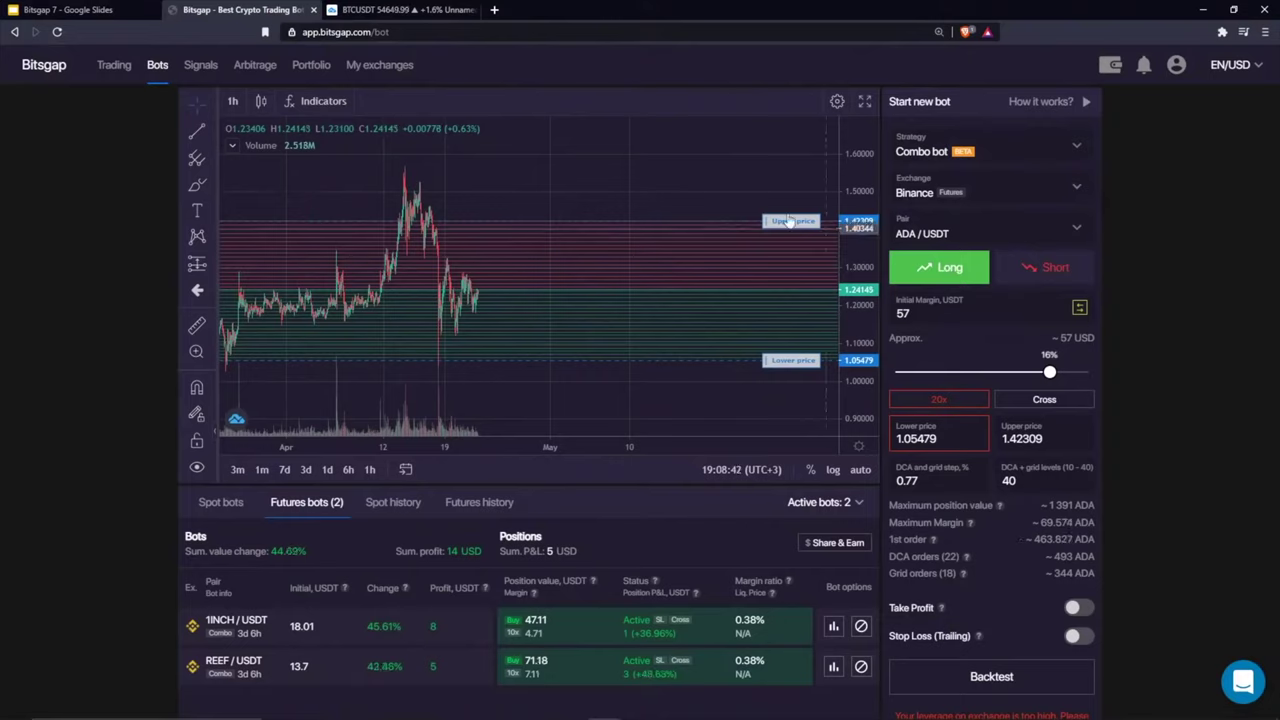
left_click(197, 185)
mouse_move(547, 242)
left_mouse_down()
mouse_move(555, 268)
mouse_move(707, 258)
mouse_move(706, 270)
left_mouse_up()
mouse_move(560, 316)
left_mouse_down()
mouse_move(562, 344)
mouse_move(618, 342)
left_mouse_up()
left_click_drag(650, 342, 752, 334)
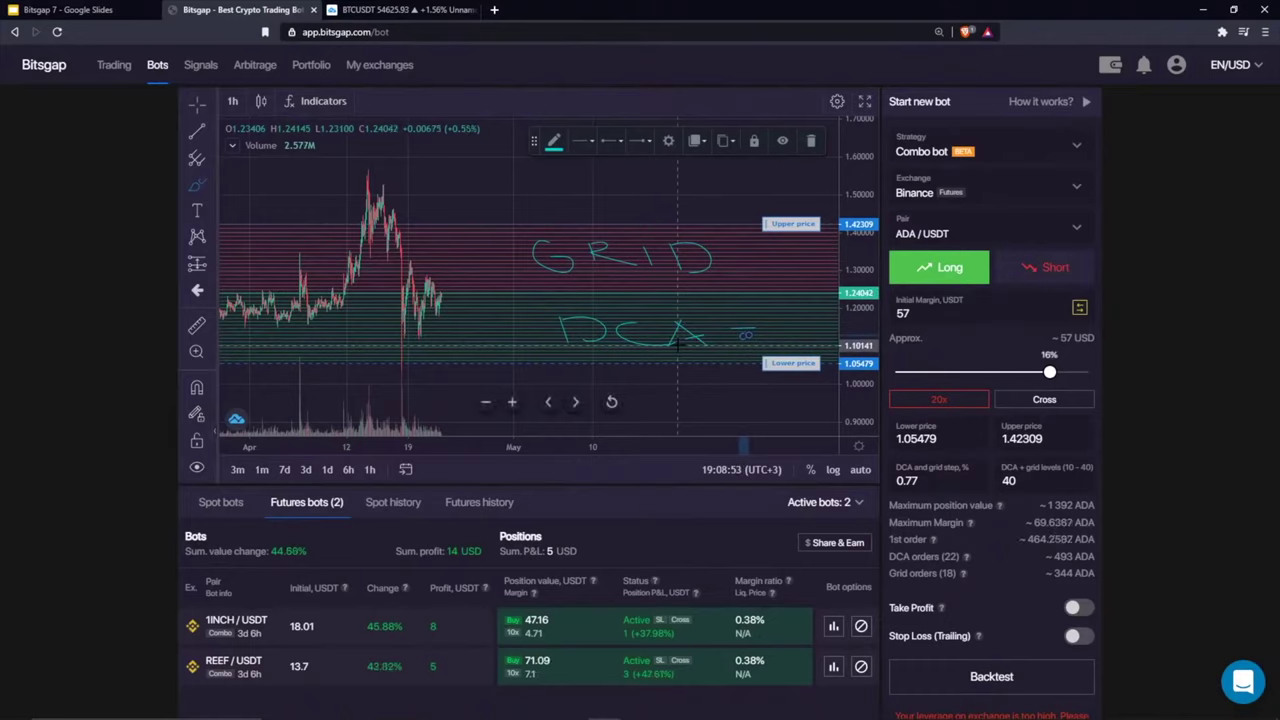
left_click(810, 140)
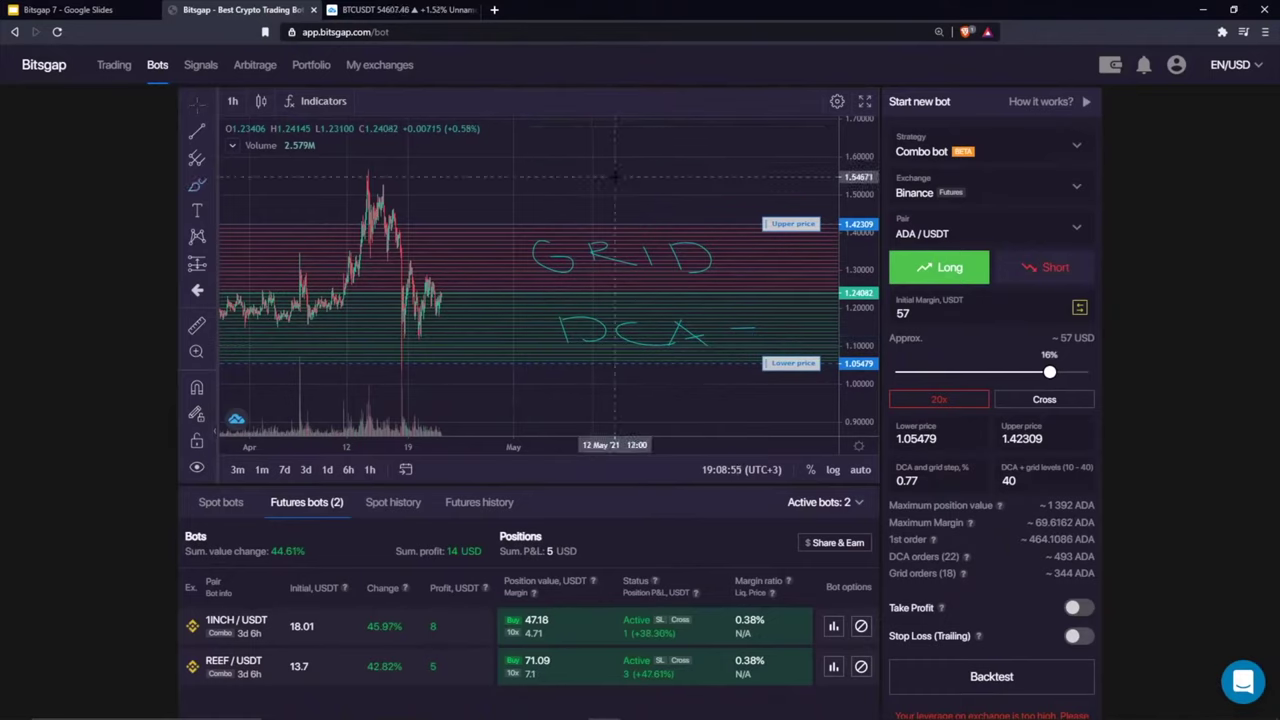
right_click(555, 178)
left_click(590, 290)
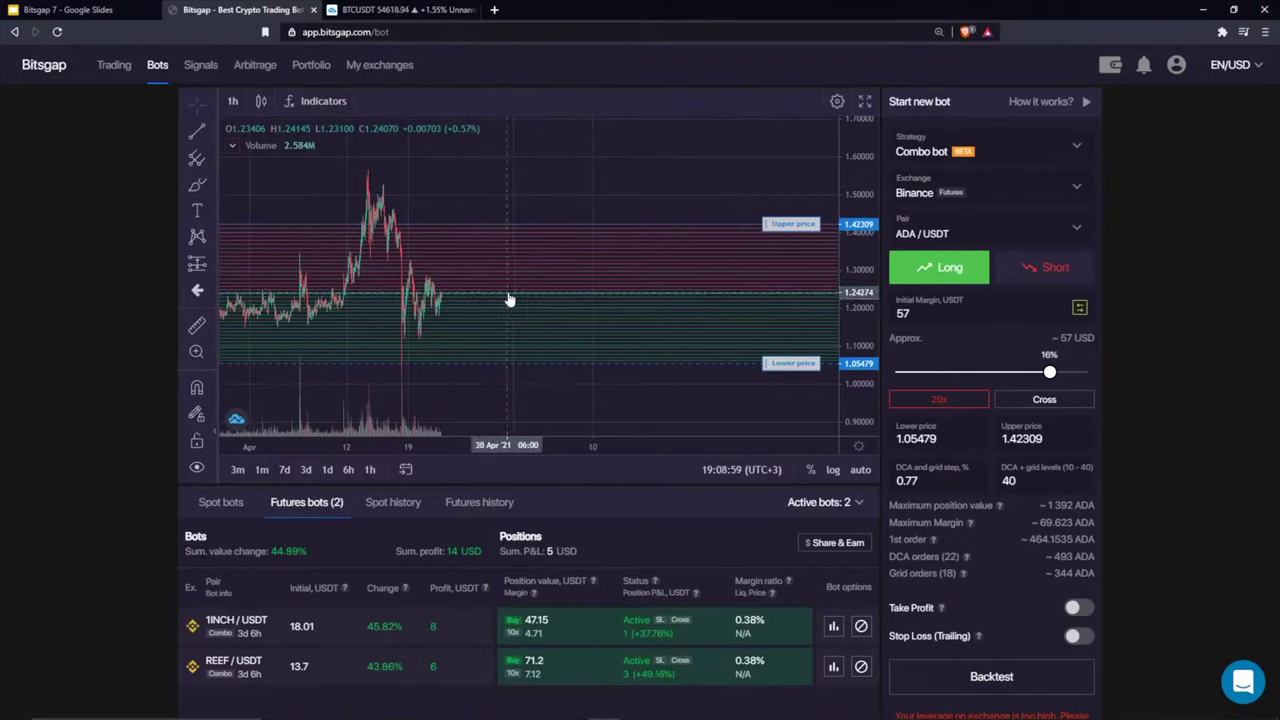
Step: Sketch a flat mark in the green zone and a curved arrow rising into the red zone with the Brush, and remove them
scroll(454, 300, "up", 2)
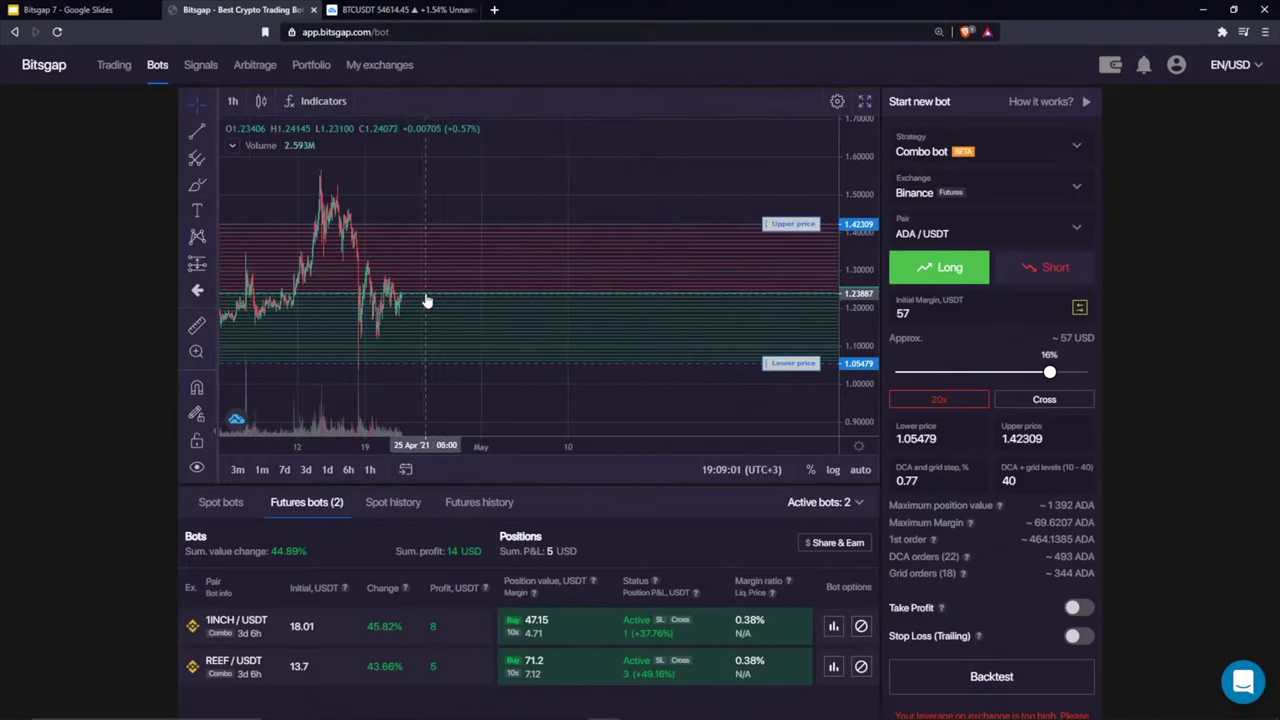
left_click(197, 185)
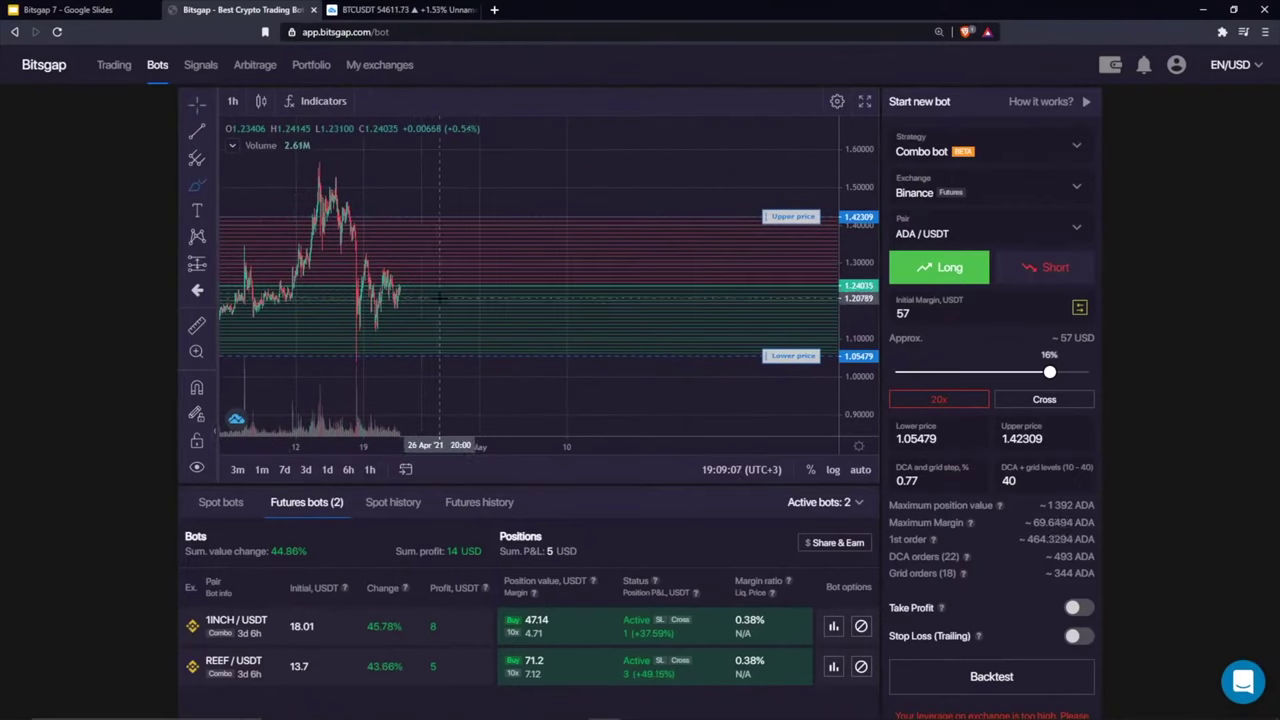
left_click_drag(431, 324, 480, 324)
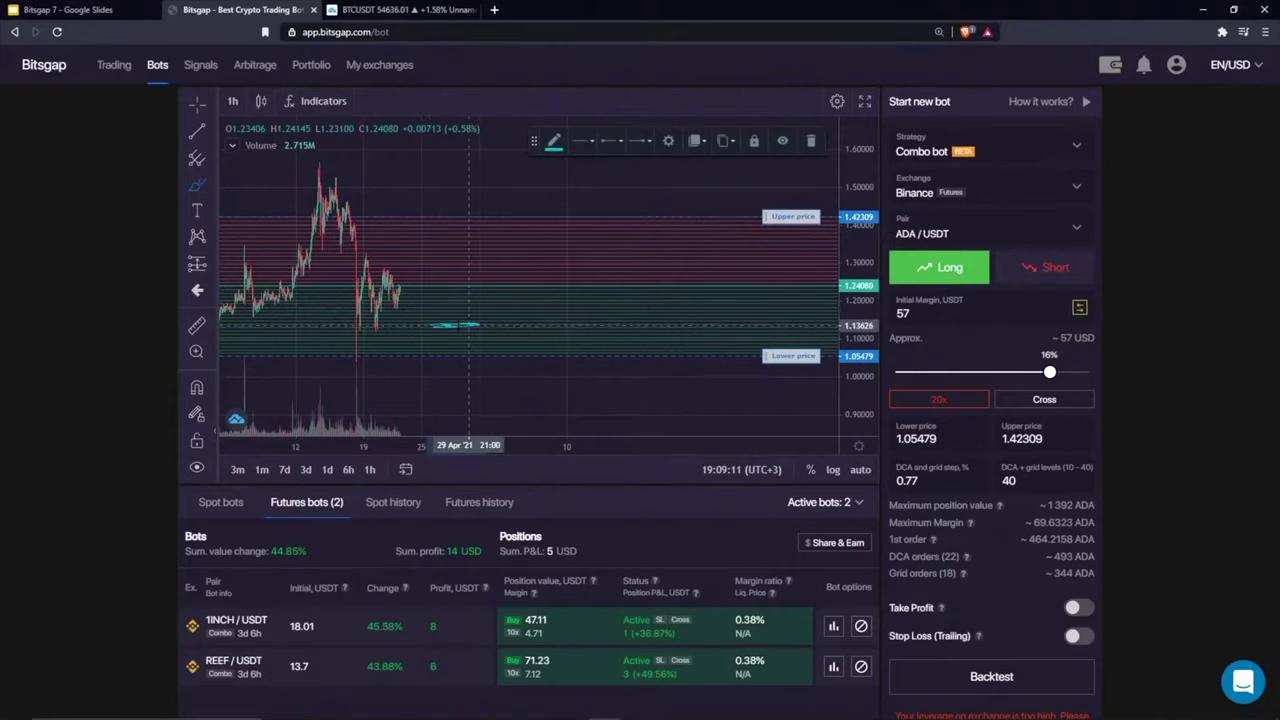
mouse_move(488, 325)
left_mouse_down()
mouse_move(540, 295)
mouse_move(567, 242)
mouse_move(586, 265)
left_mouse_up()
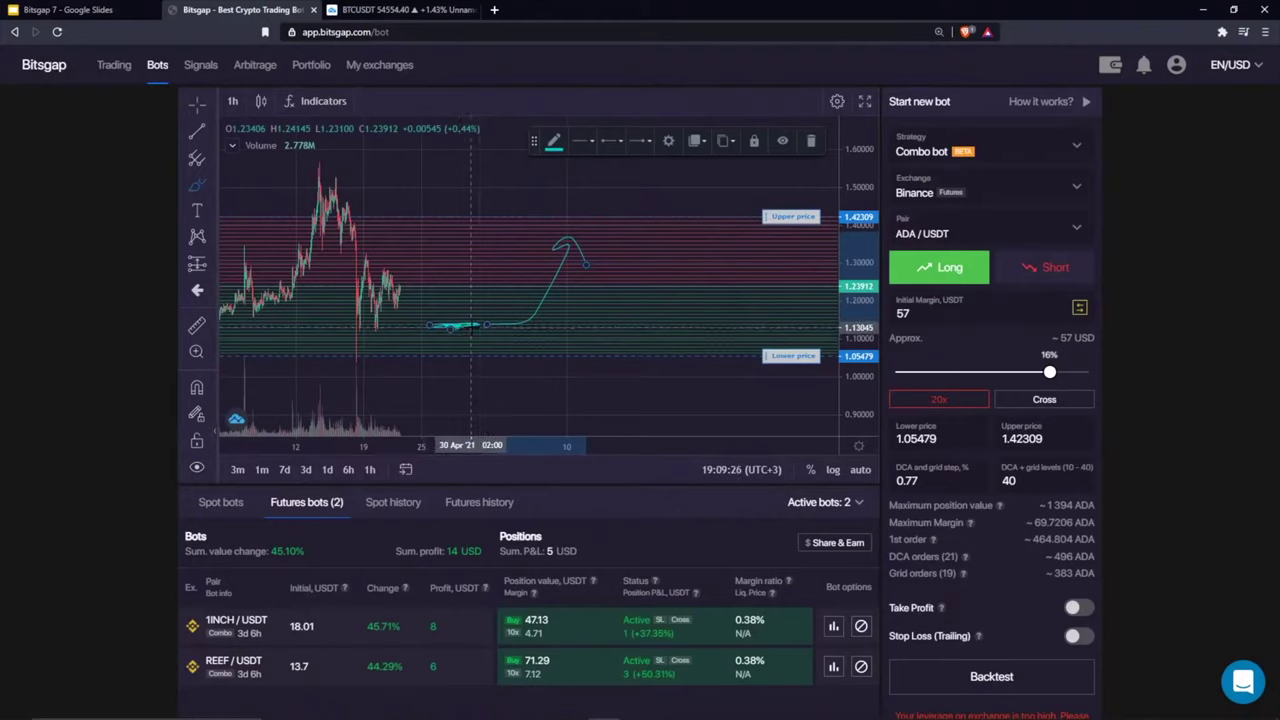
left_click(811, 140)
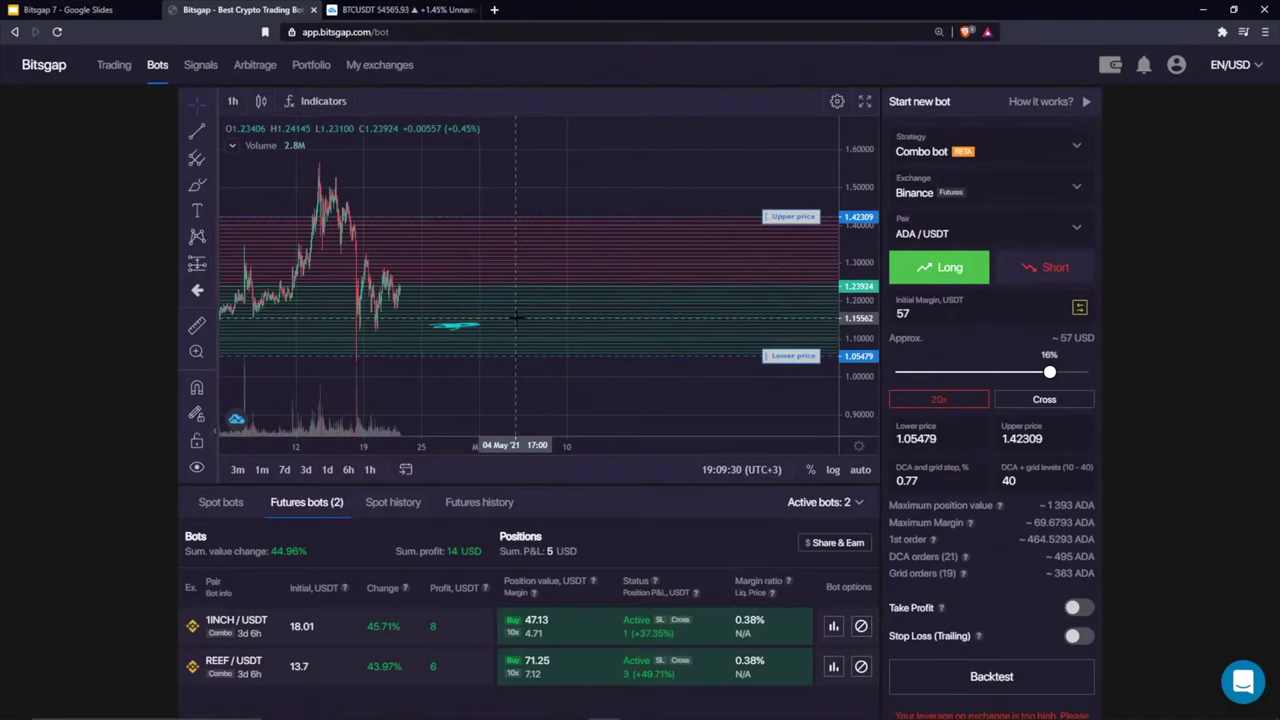
right_click(566, 266)
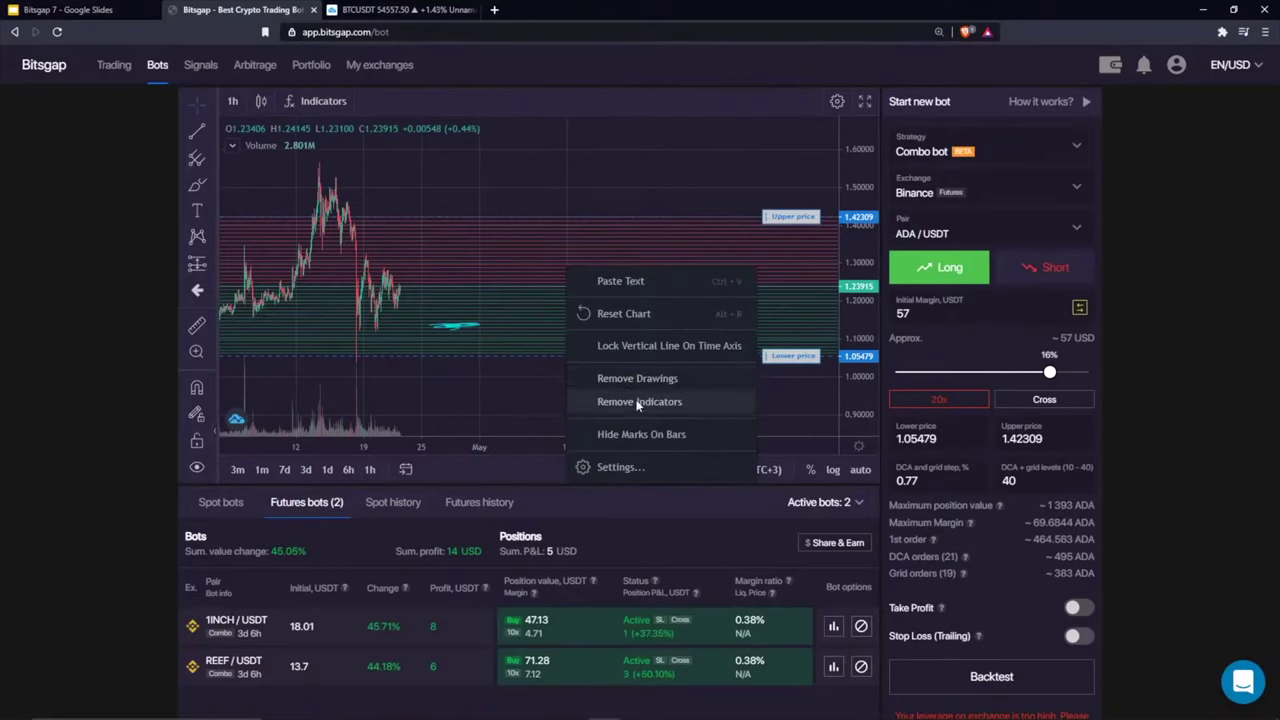
left_click(592, 379)
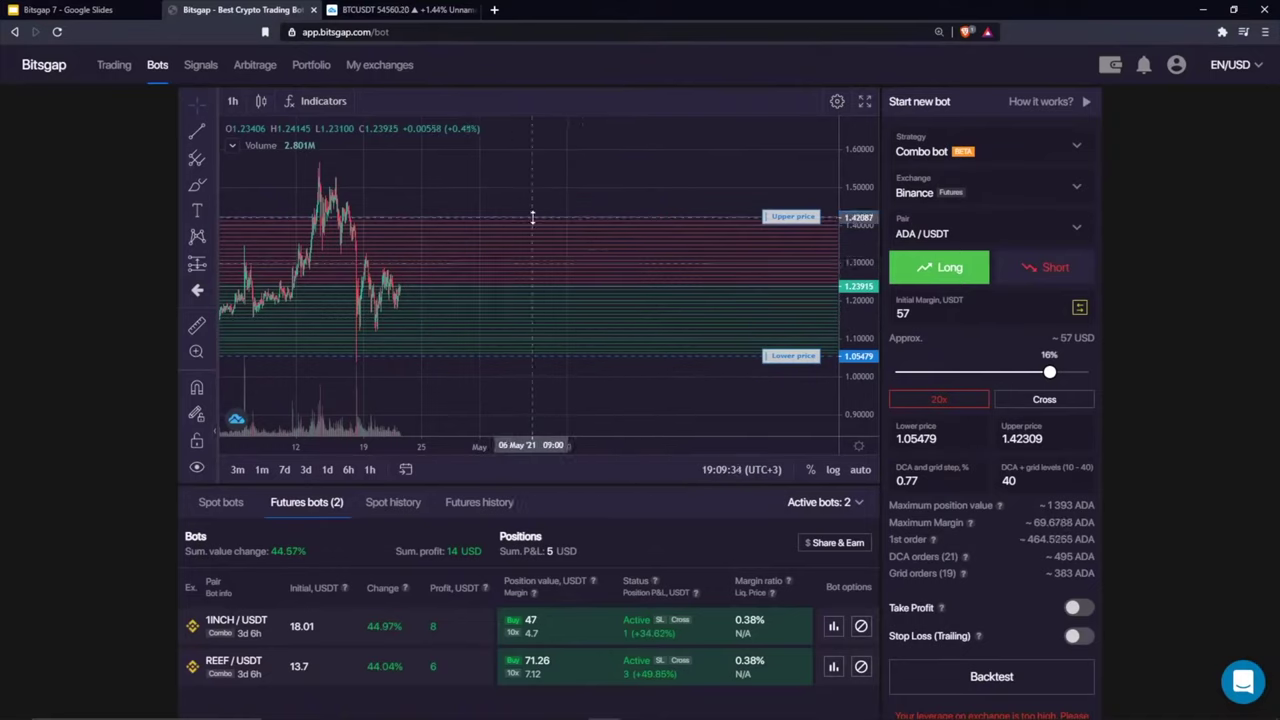
Step: Write "GRID" in the red zone and "DCA" in the green zone again with the Brush, and clear all drawings
scroll(511, 260, "down", 2)
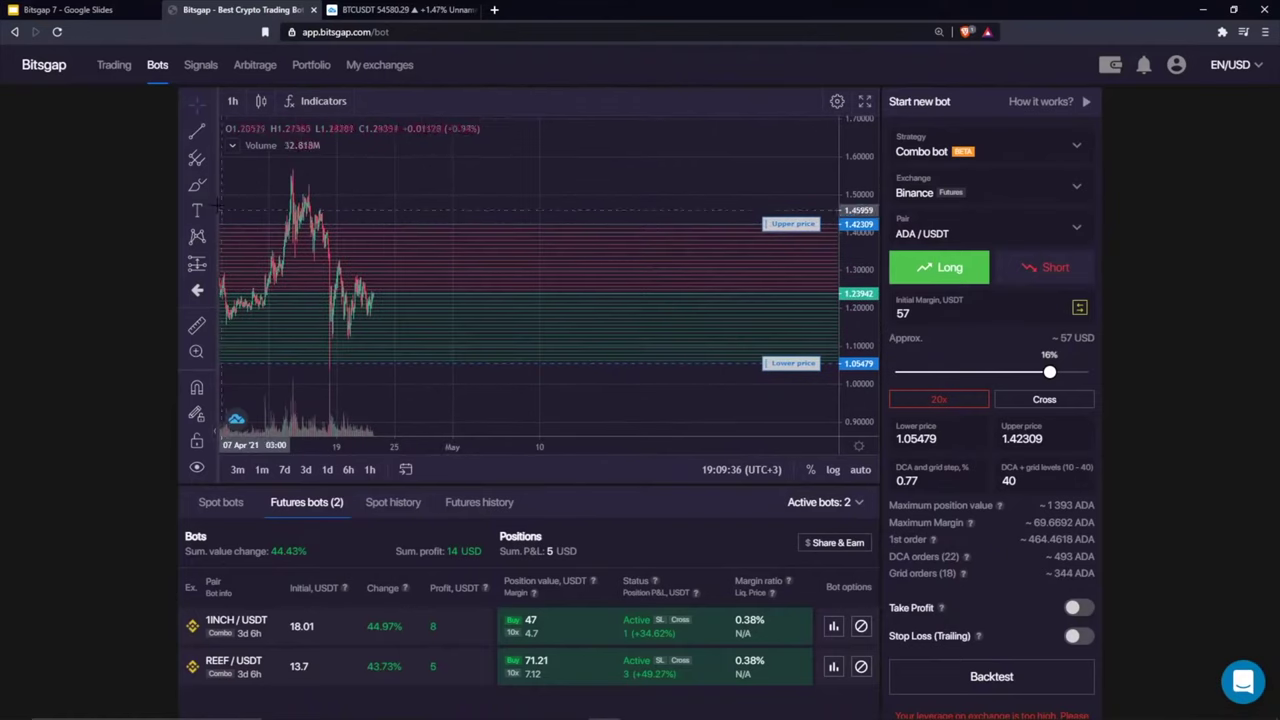
left_click(197, 185)
mouse_move(543, 242)
left_mouse_down()
mouse_move(545, 267)
mouse_move(577, 287)
mouse_move(648, 282)
left_mouse_up()
left_click_drag(676, 258, 674, 295)
left_click_drag(532, 324, 538, 352)
left_click_drag(540, 326, 548, 350)
left_click_drag(690, 330, 688, 352)
left_click_drag(703, 355, 738, 350)
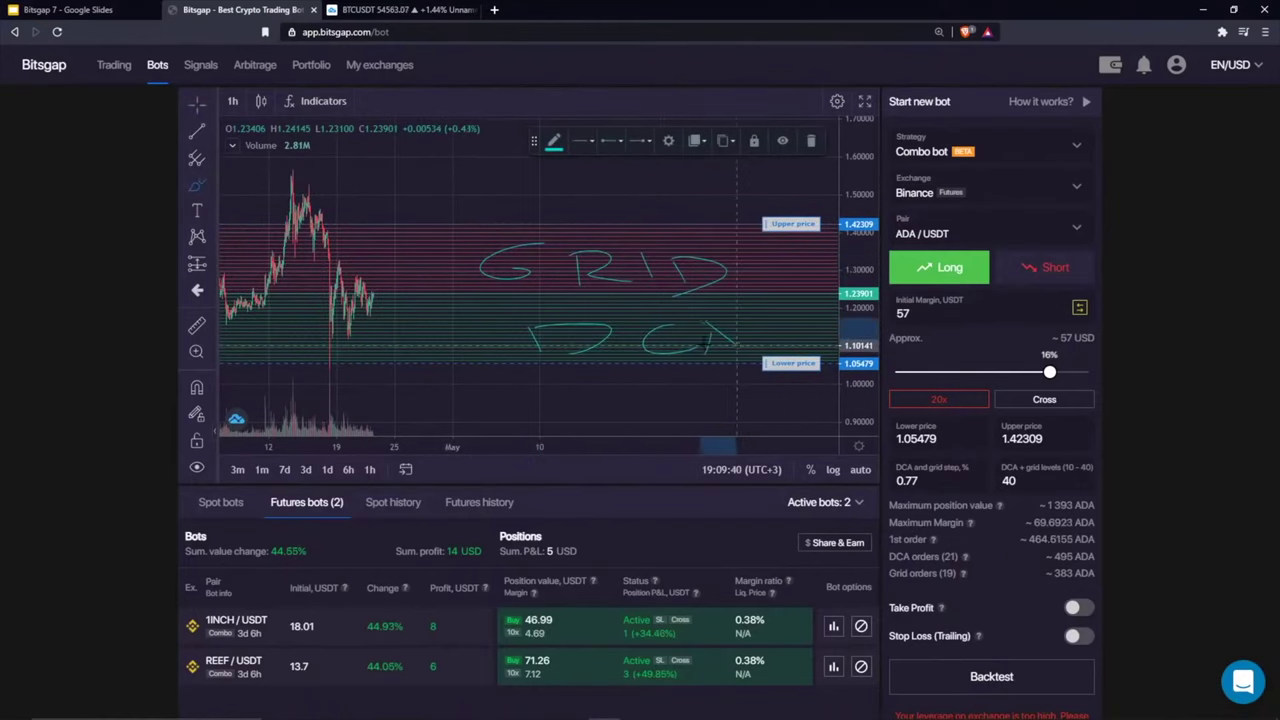
right_click(573, 185)
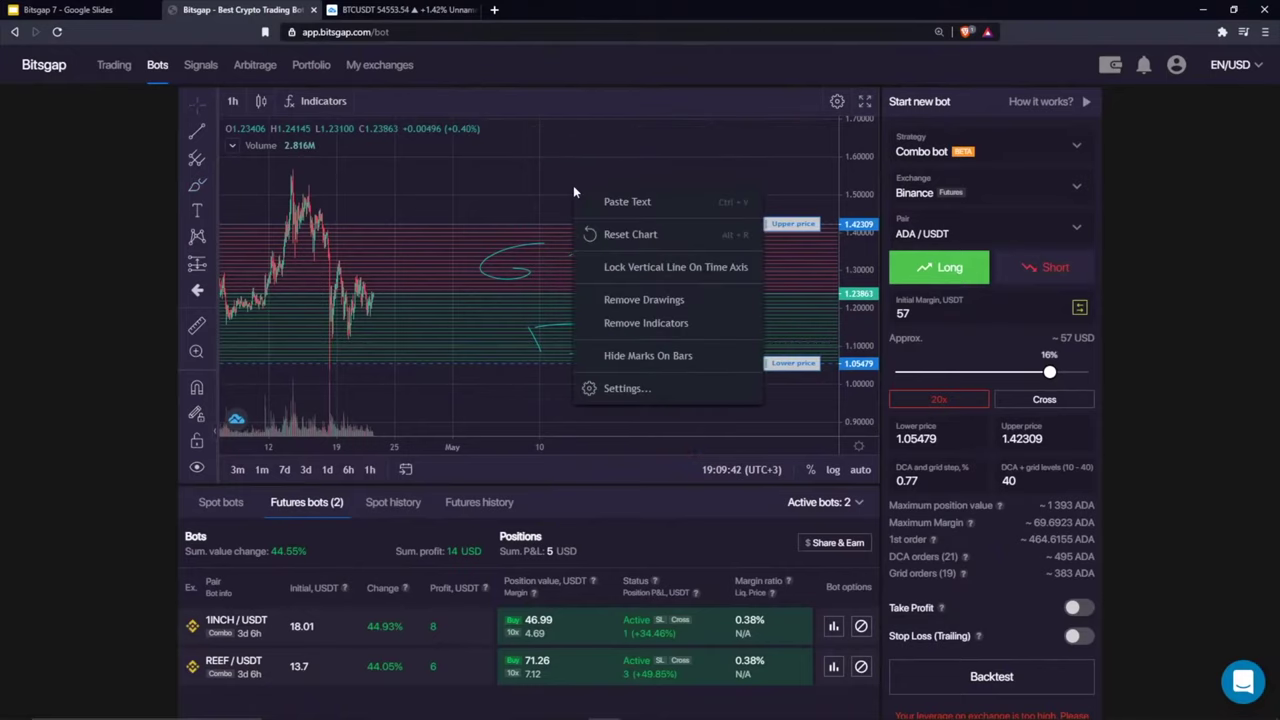
left_click(640, 298)
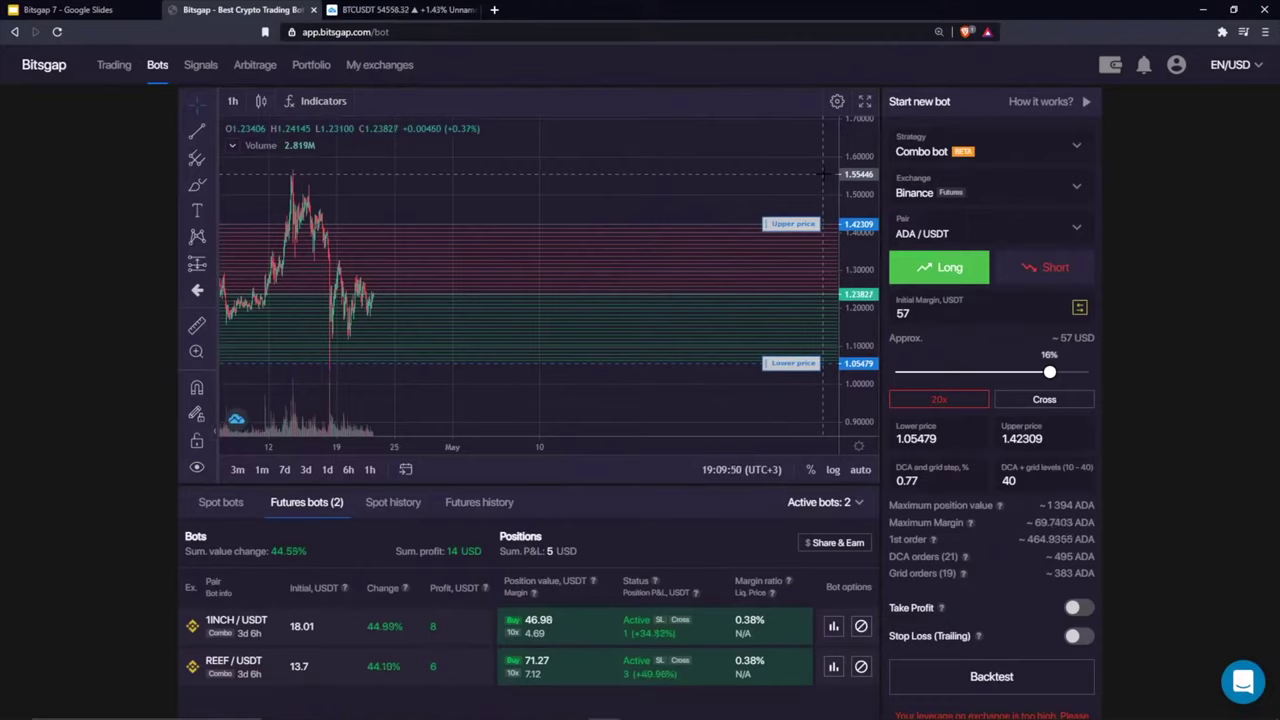
Step: Sketch a price path rising from the current price to above the upper price with the Brush and delete it
left_click(216, 104)
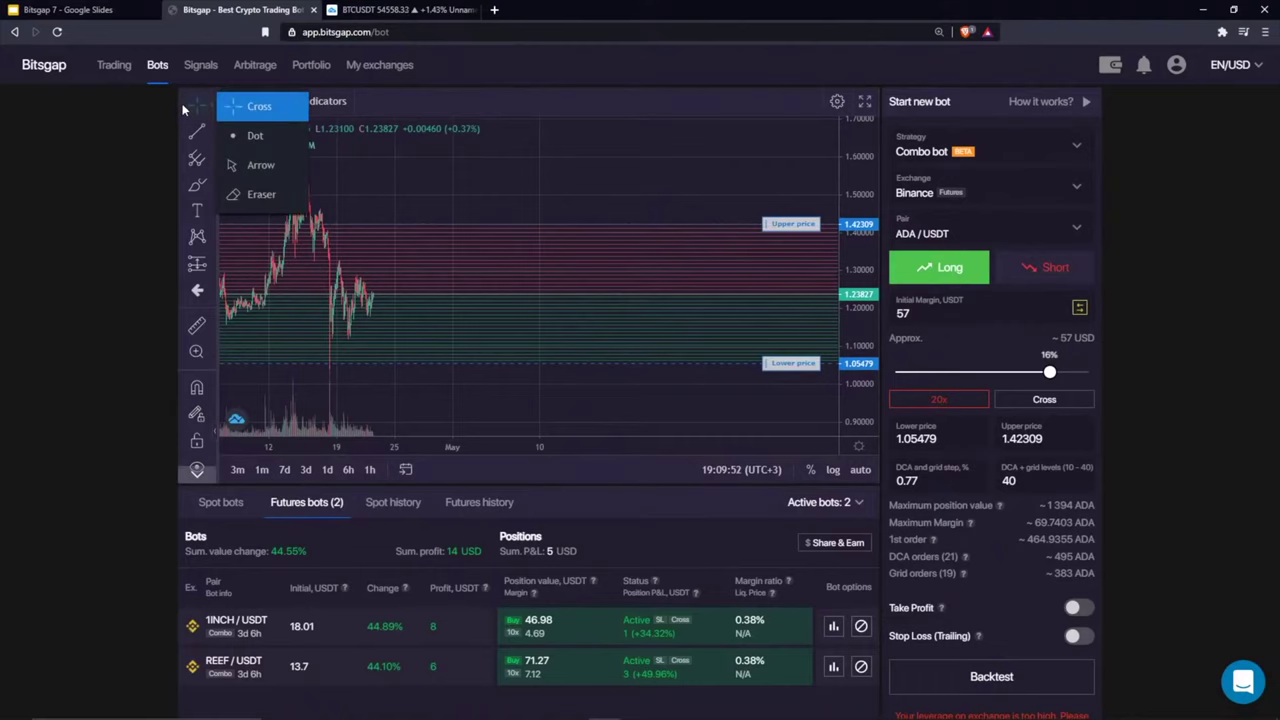
left_click(240, 104)
left_click_drag(624, 201, 658, 201)
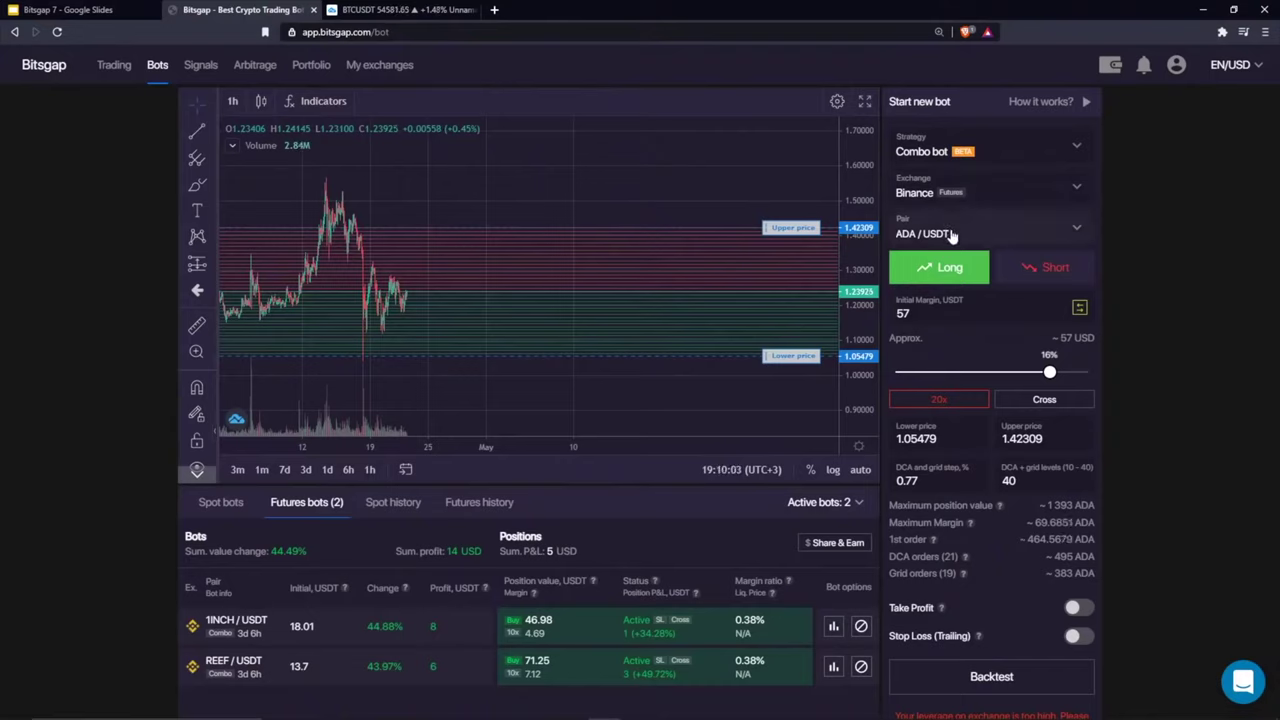
scroll(566, 190, "left", 5)
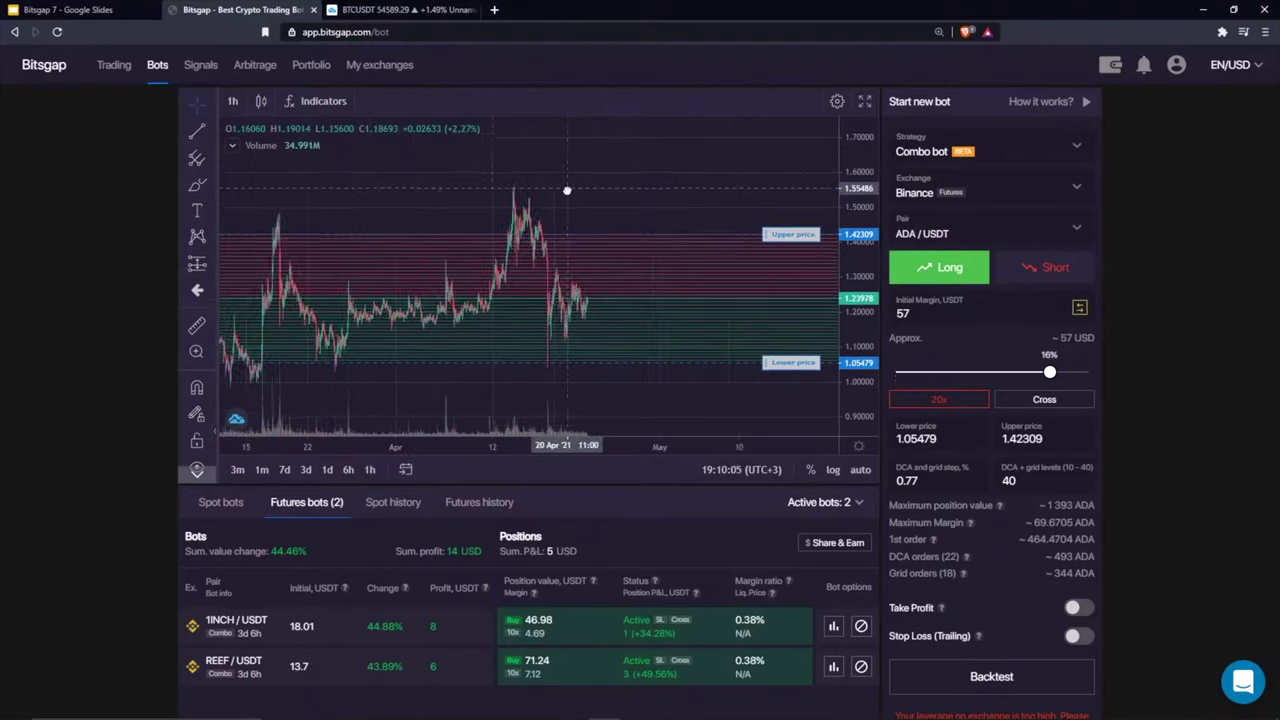
left_click(197, 185)
left_click_drag(597, 300, 708, 162)
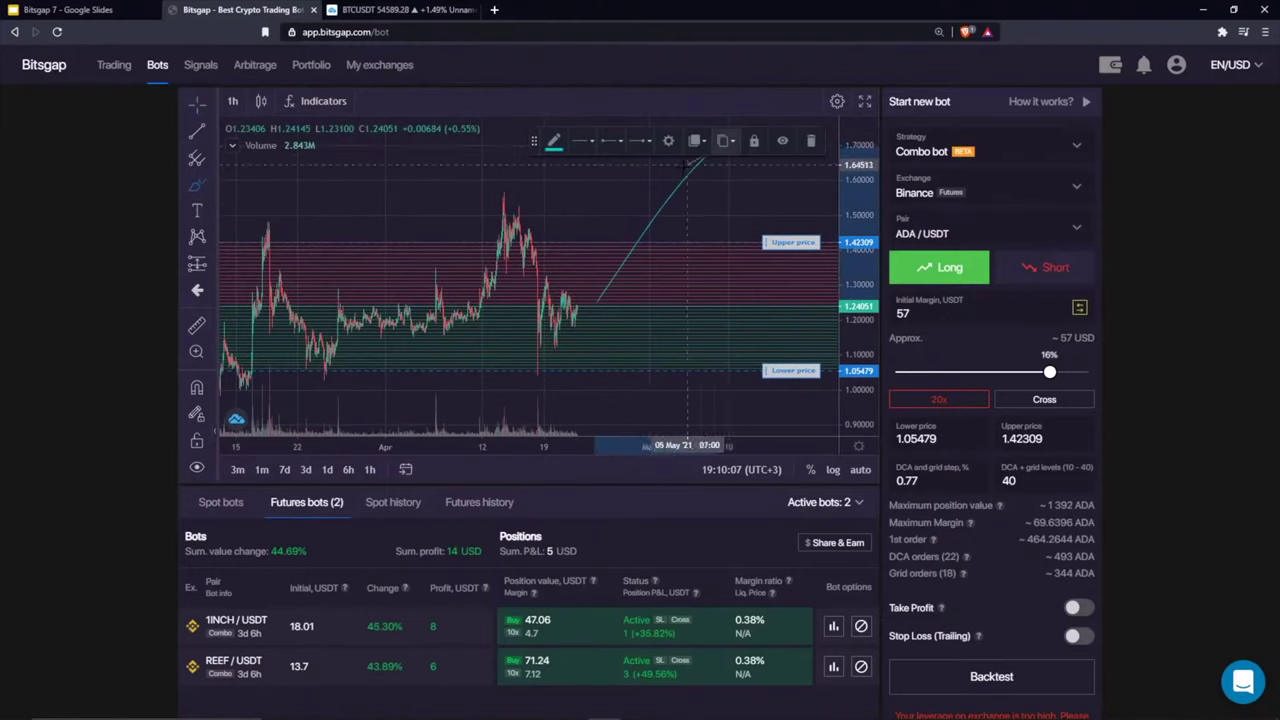
left_click(790, 143)
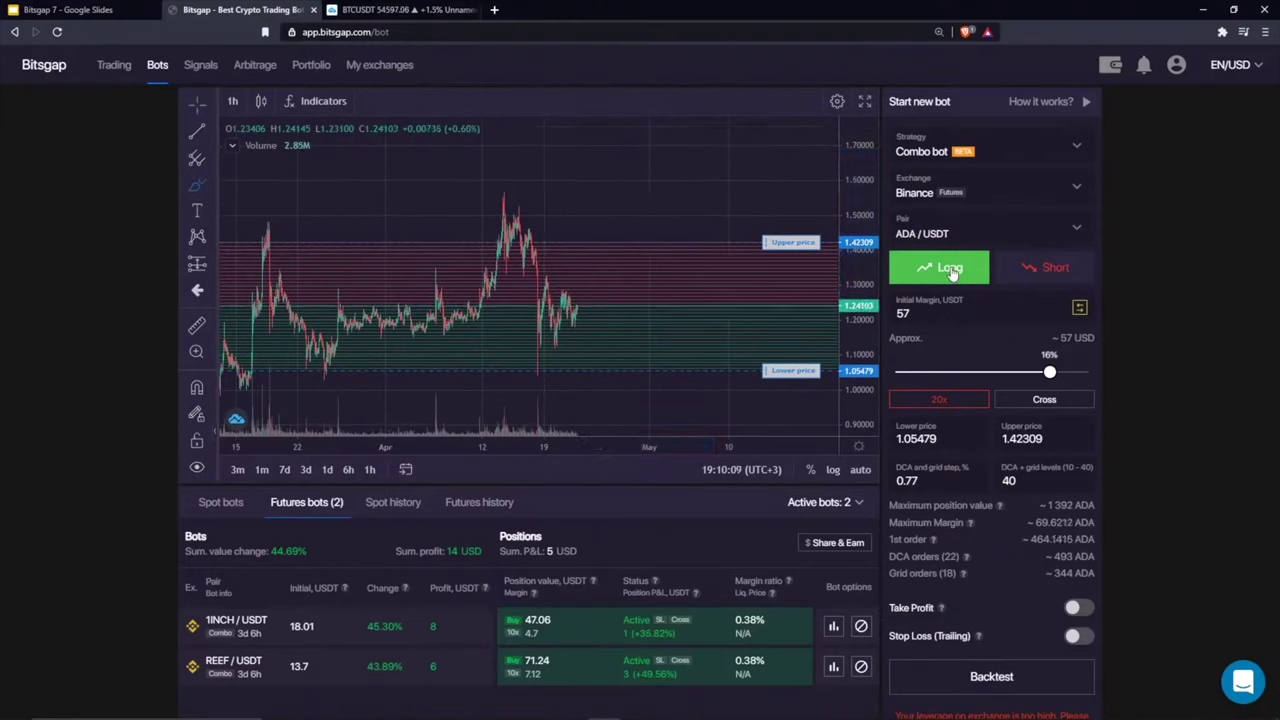
Step: Set the leverage for ADA/USDT to 10x and confirm it
left_click(940, 400)
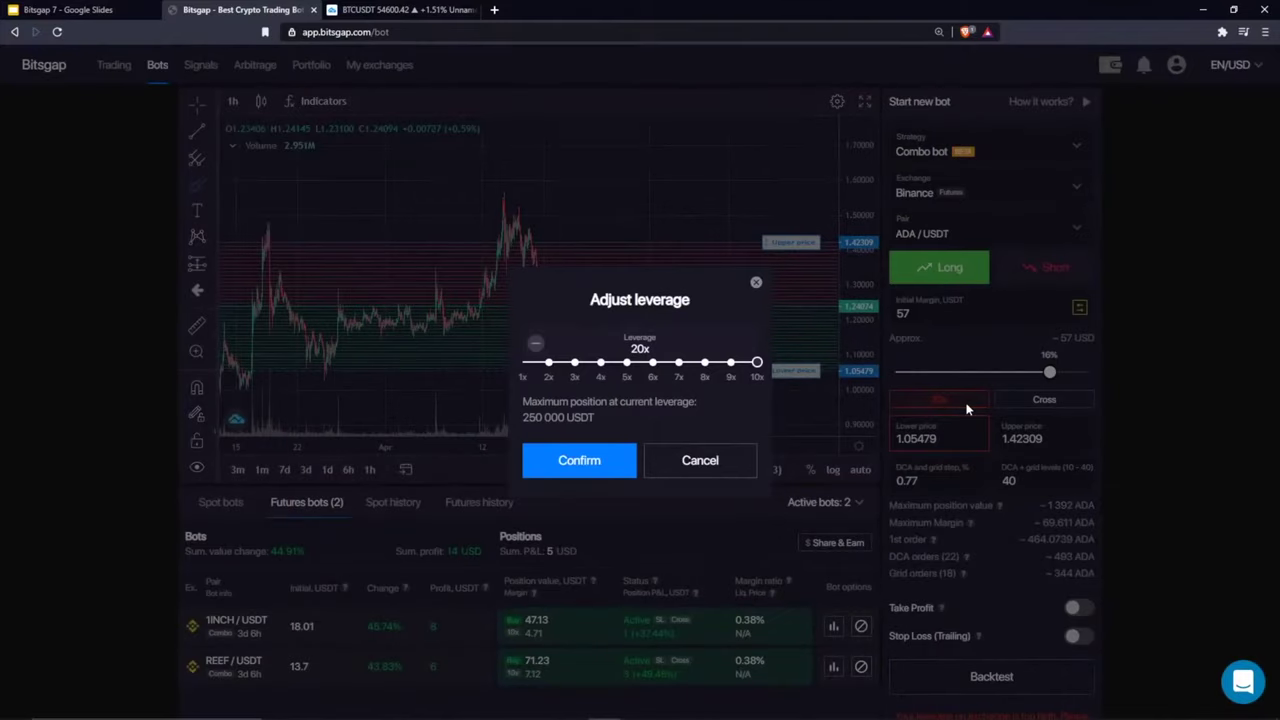
left_click(757, 363)
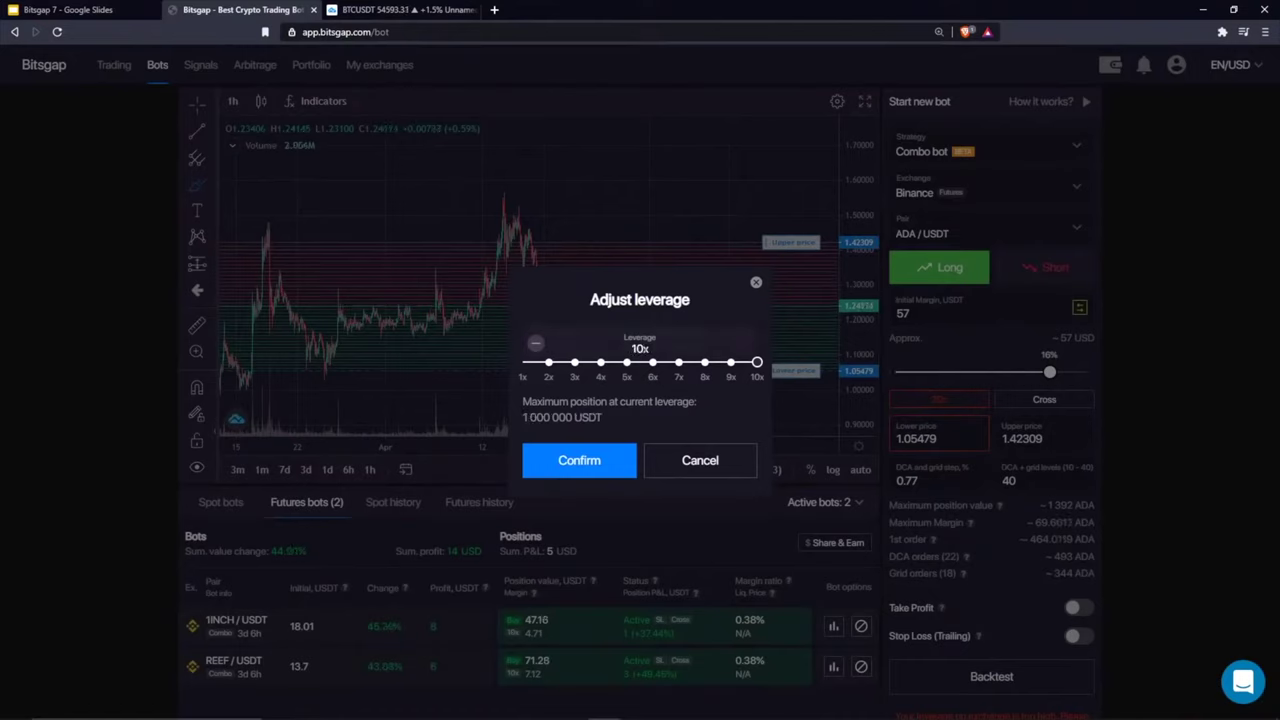
left_click(578, 460)
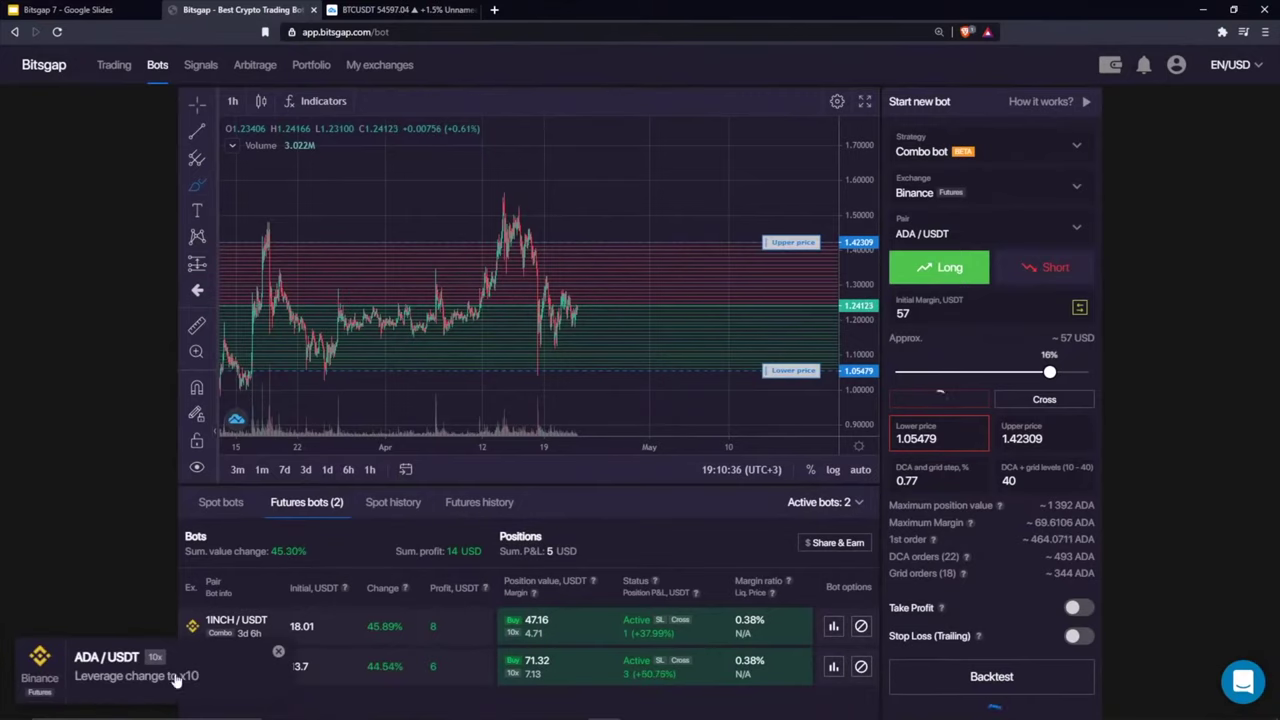
Step: Review the Combo bot's settings and set its initial margin to 50 USDT
scroll(1163, 371, "down", 6)
scroll(1163, 371, "up", 6)
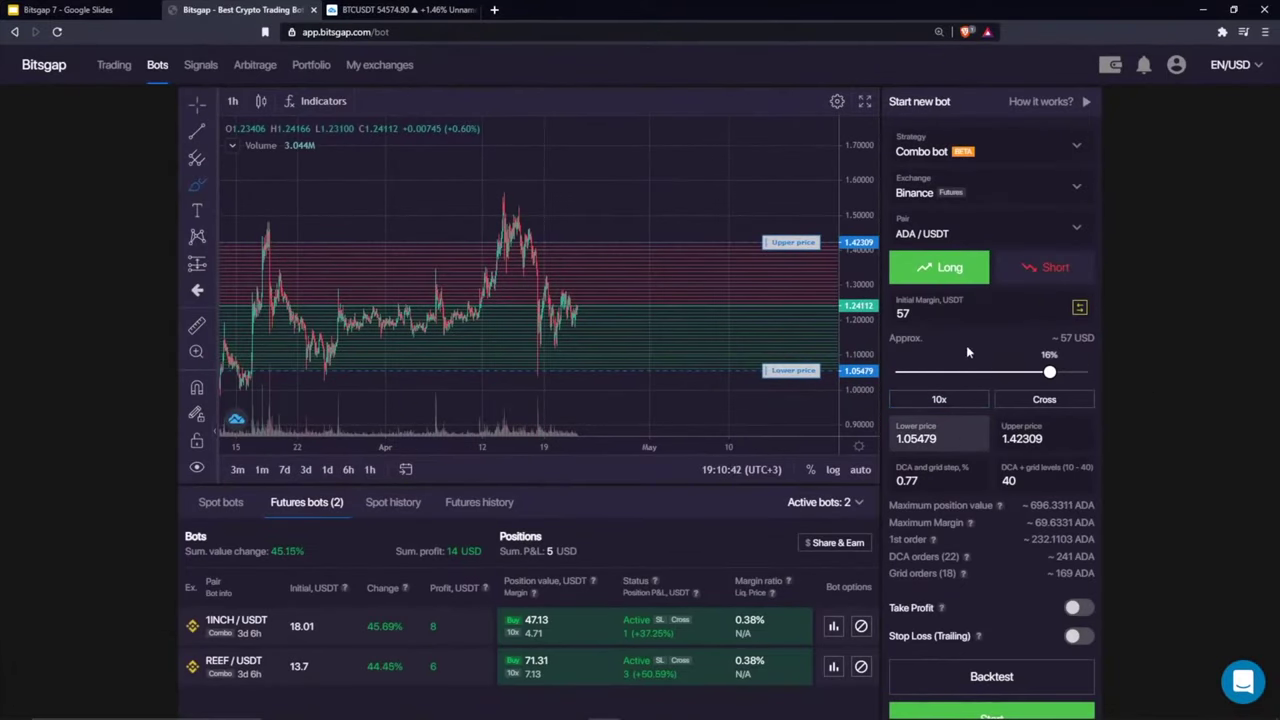
left_click_drag(945, 313, 889, 311)
type("50")
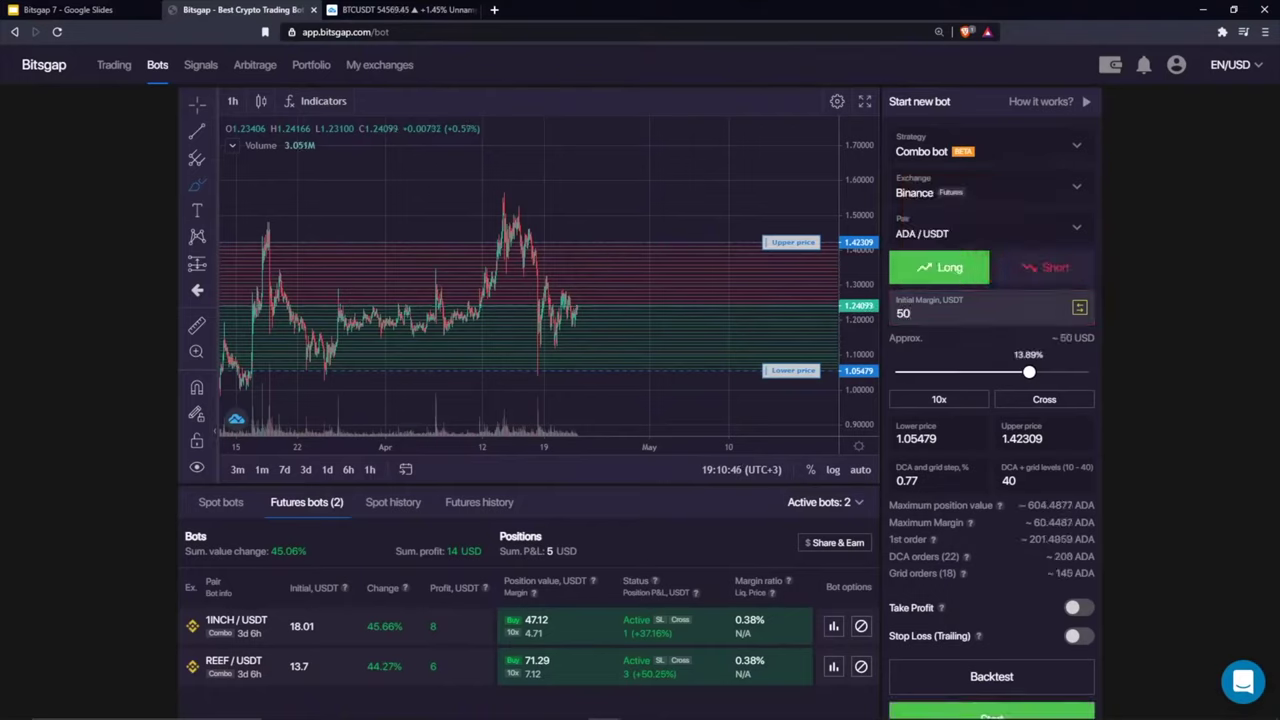
Step: Set the DCA + grid levels to 20 and clear the stray brush mark above the upper price
left_click(1009, 481)
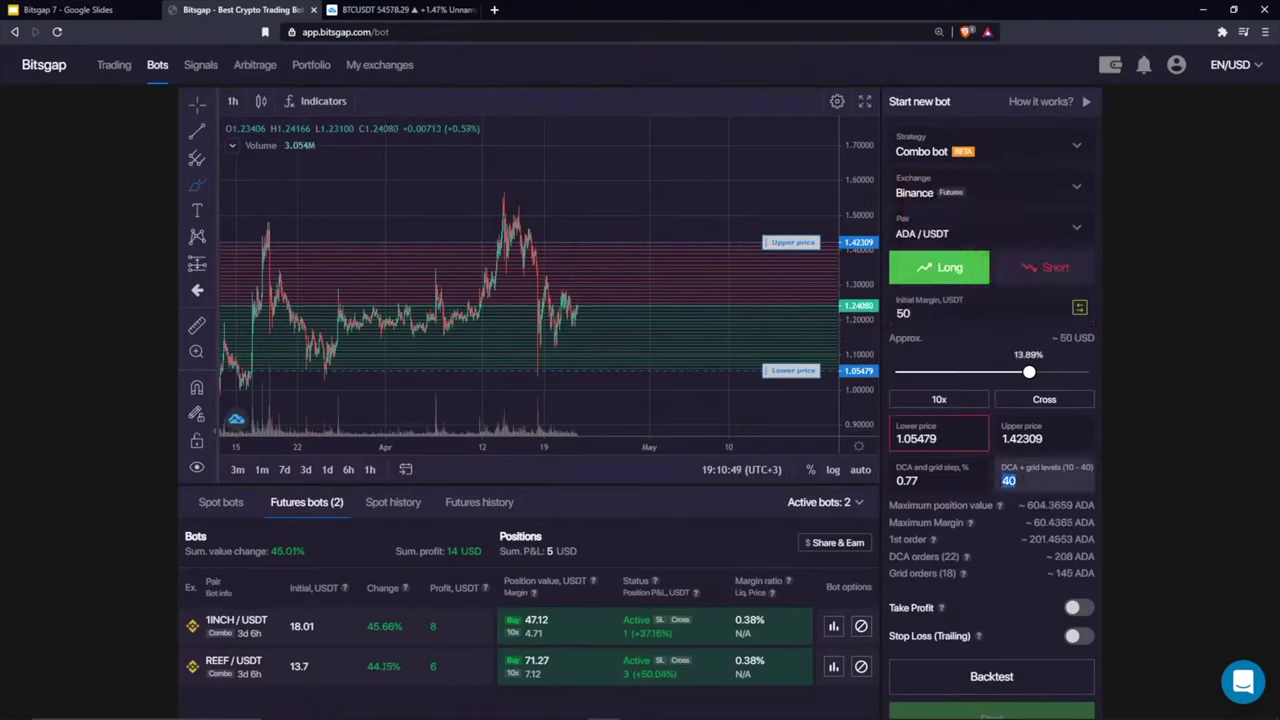
left_click(1050, 483)
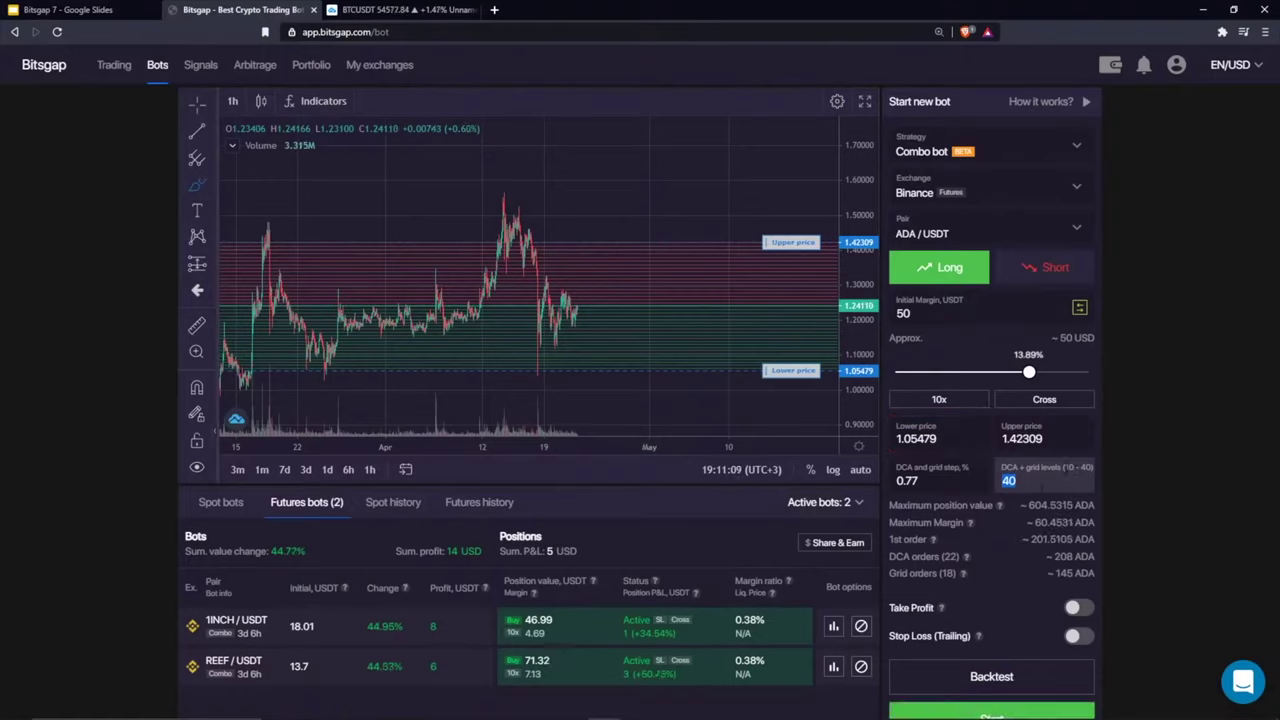
left_click(1061, 481)
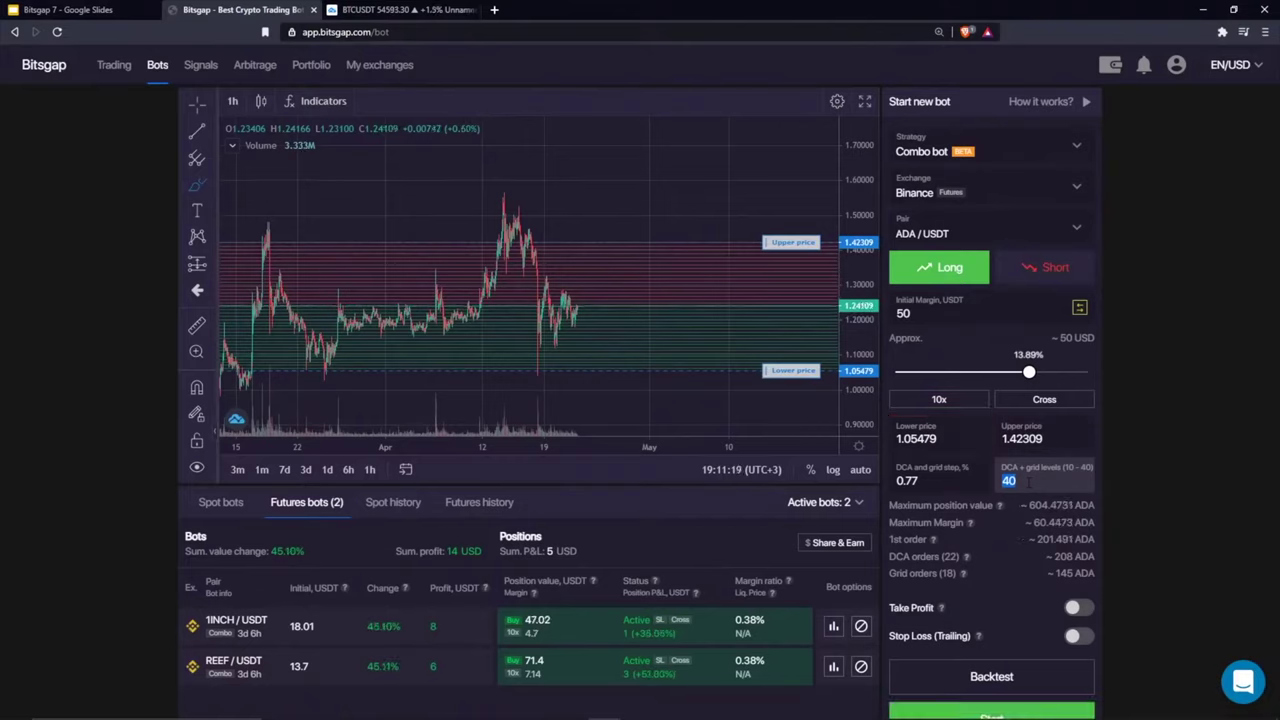
type("20")
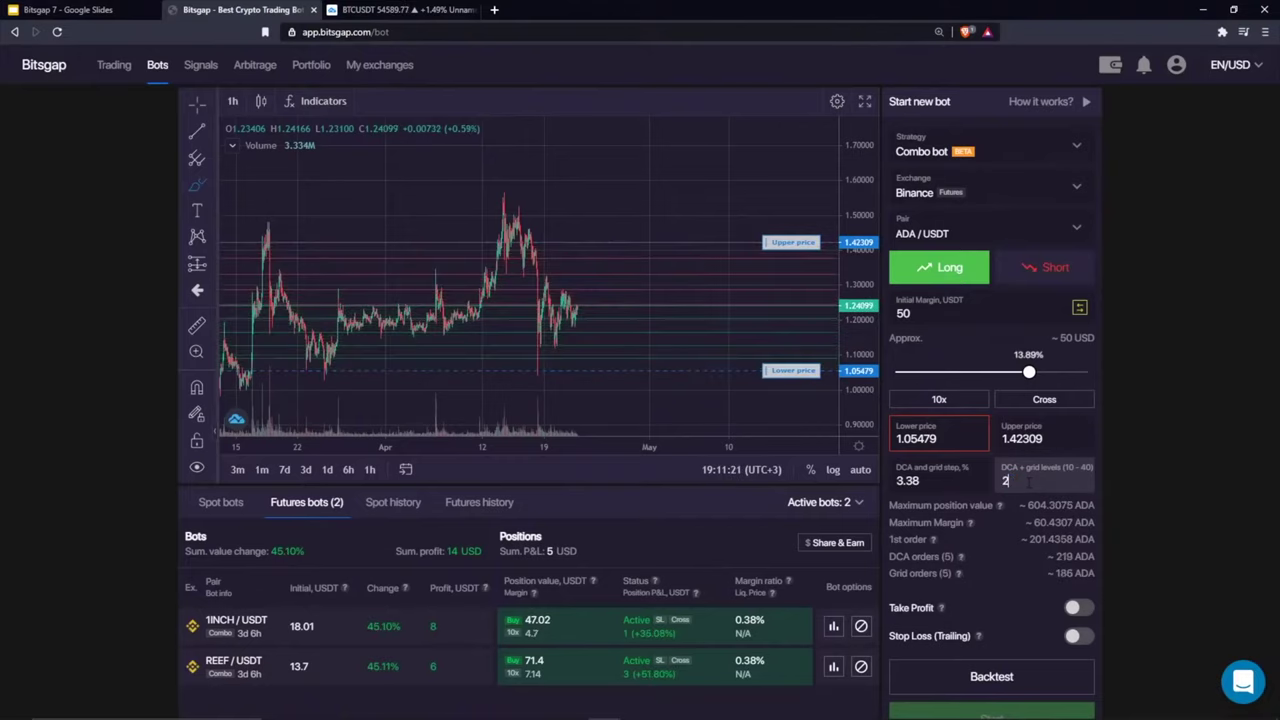
left_click(948, 314)
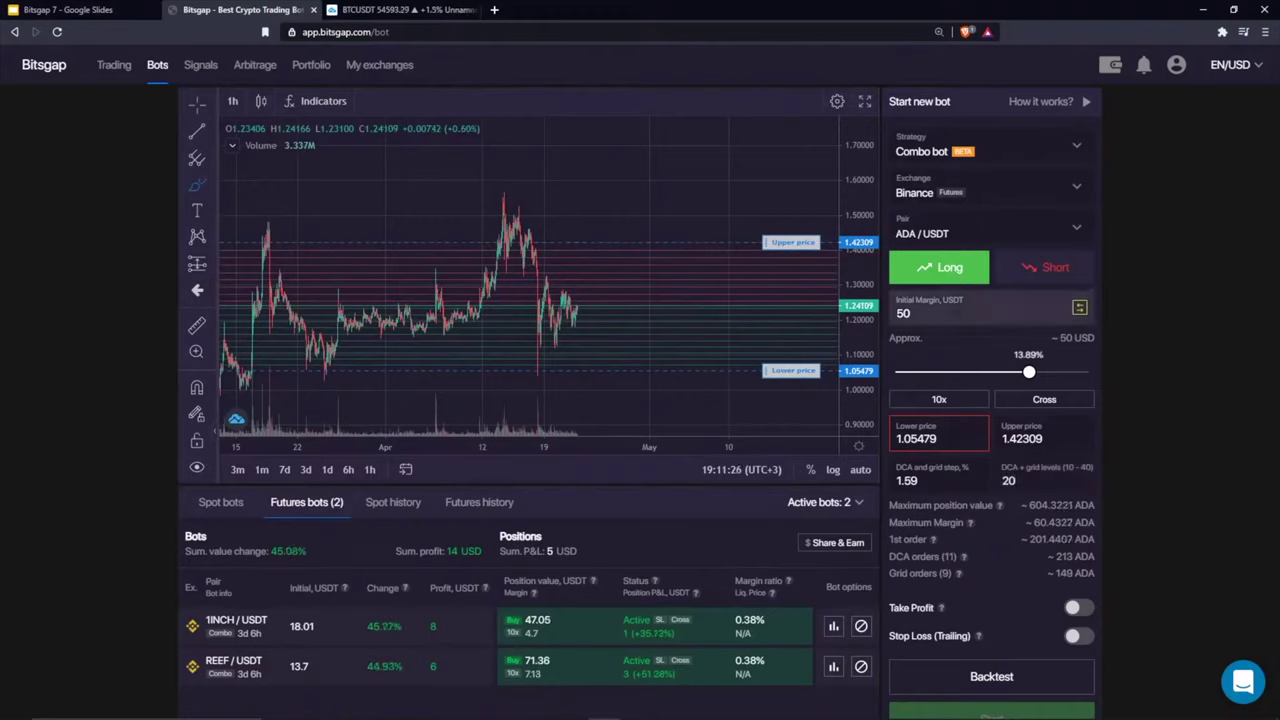
key("Return")
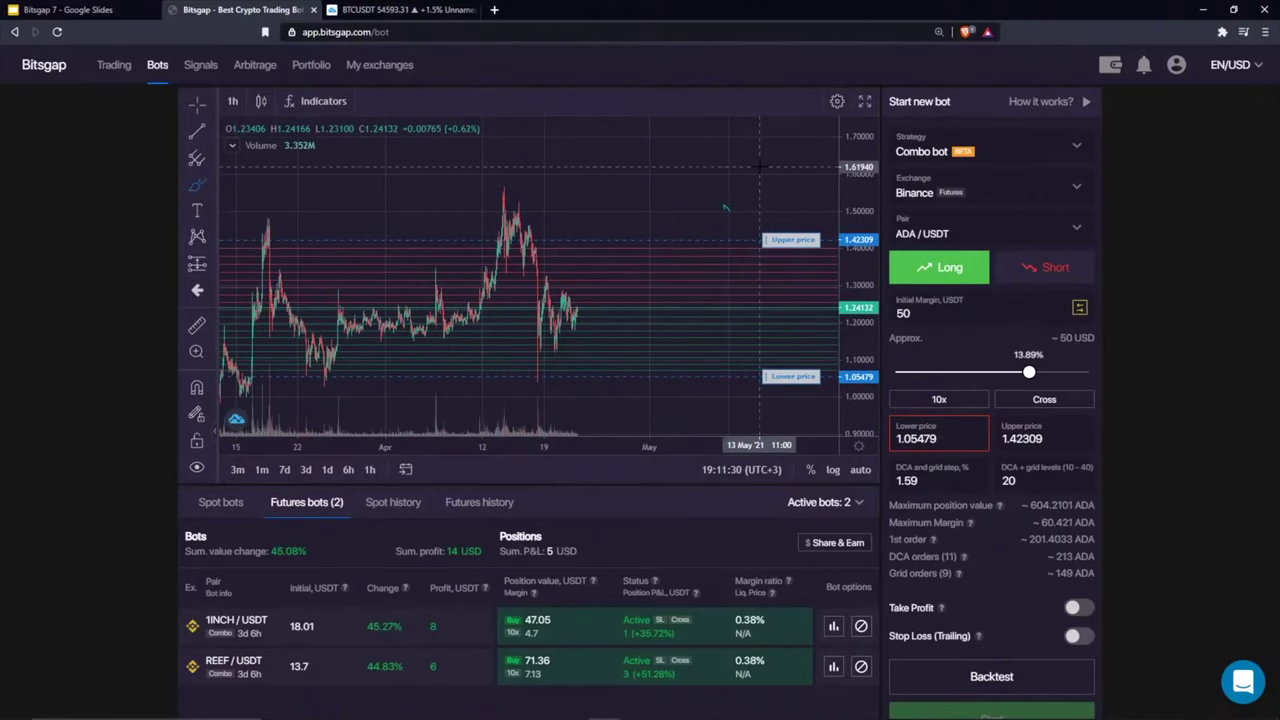
right_click(735, 212)
key("Escape")
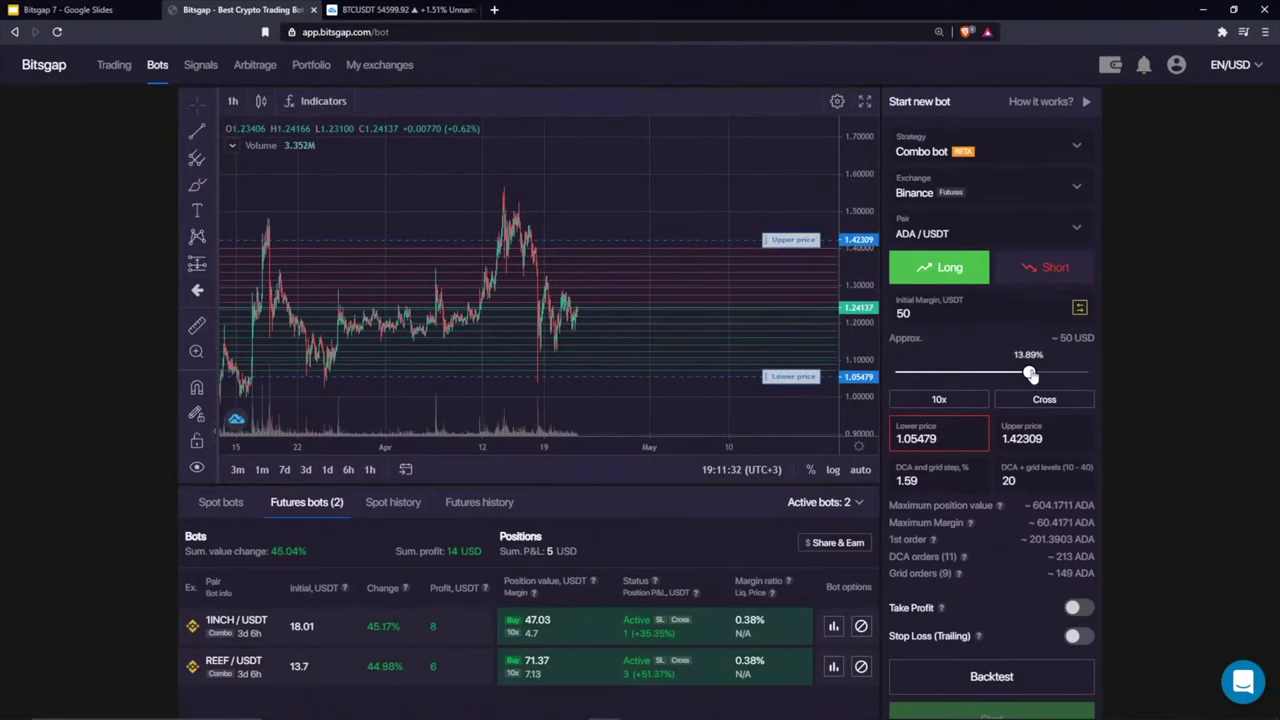
Step: Raise the initial margin to 20% of the available balance, and round it to 70 USDT
left_click_drag(1030, 374, 1088, 374)
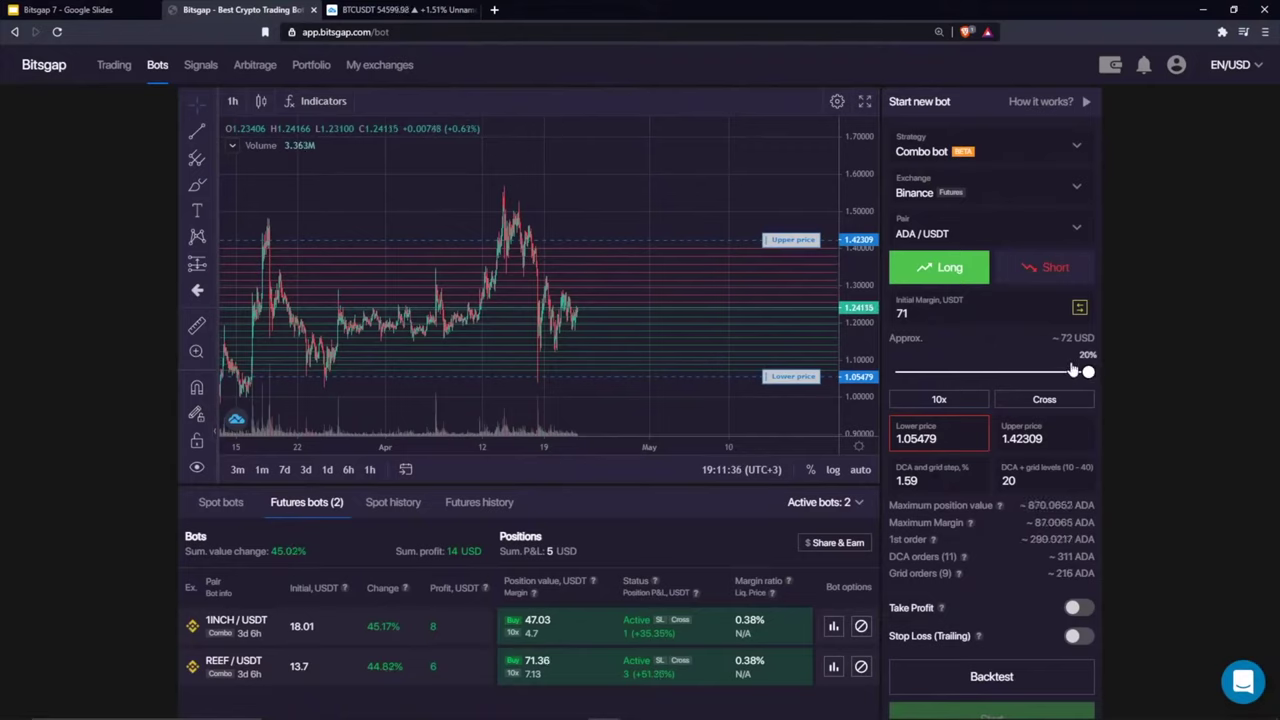
left_click(197, 104)
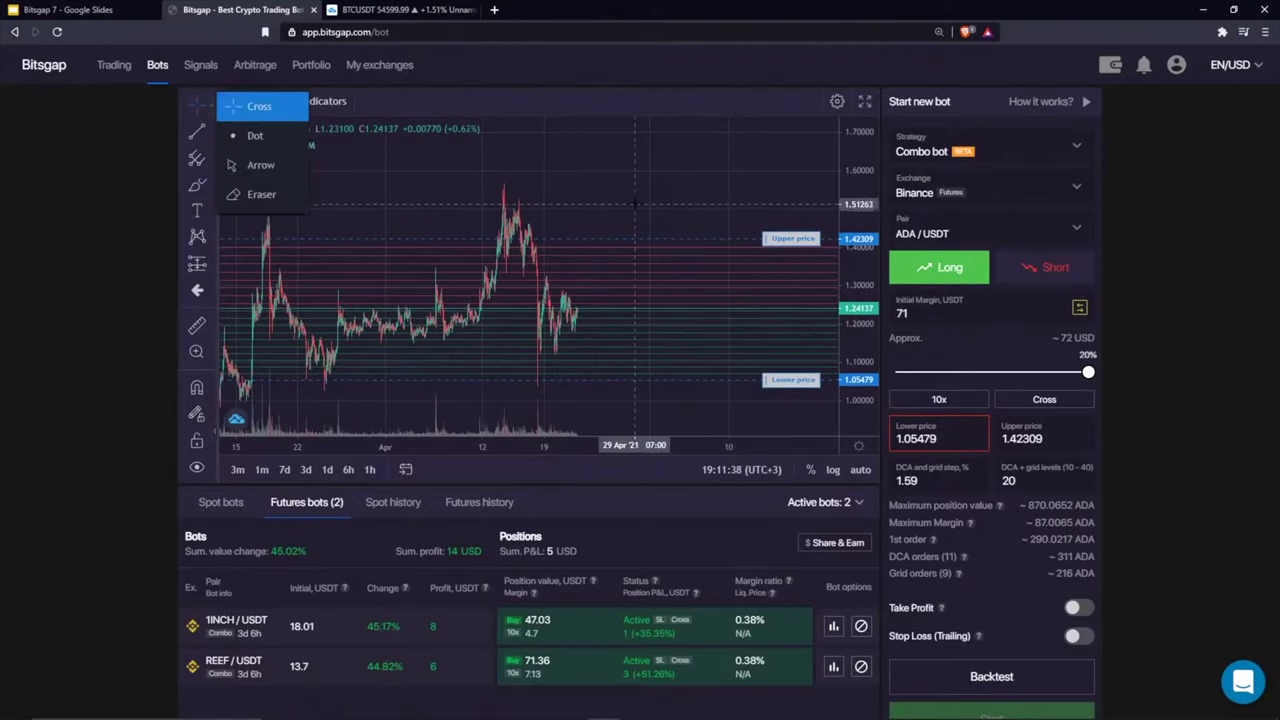
left_click(252, 106)
left_click_drag(657, 192, 527, 180)
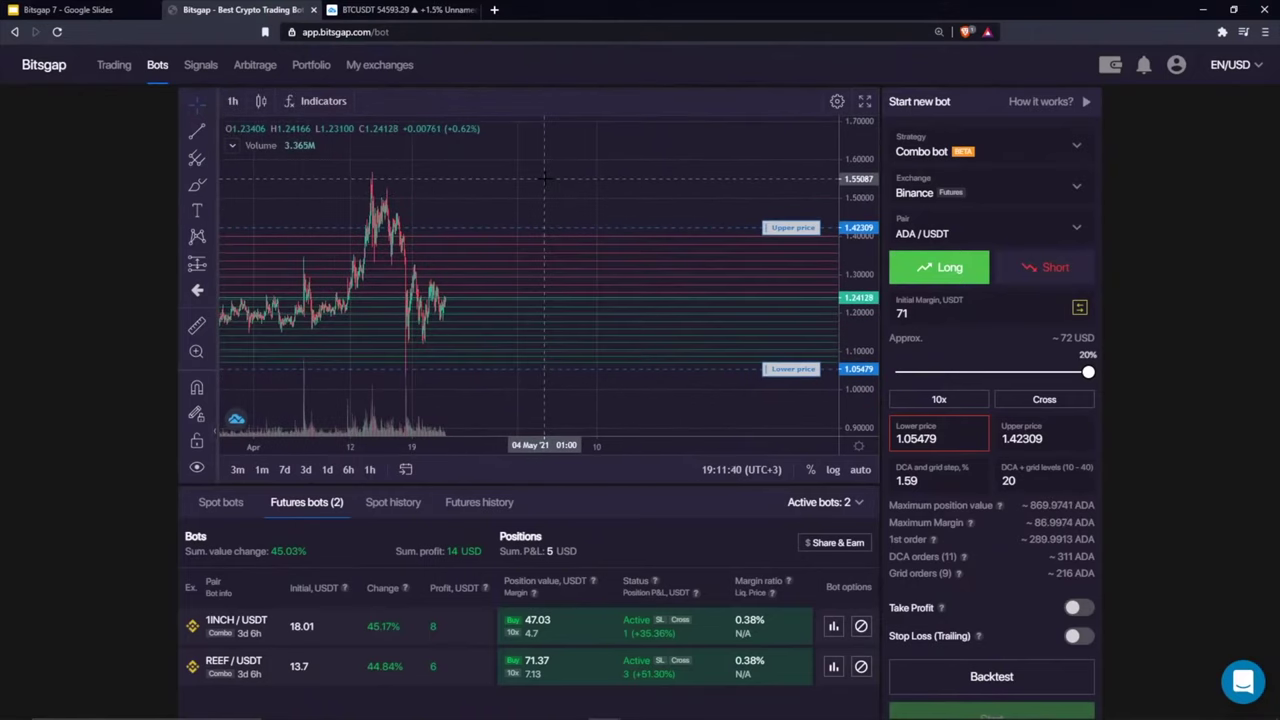
mouse_move(621, 165)
left_mouse_down()
mouse_move(586, 163)
mouse_move(602, 180)
left_mouse_up()
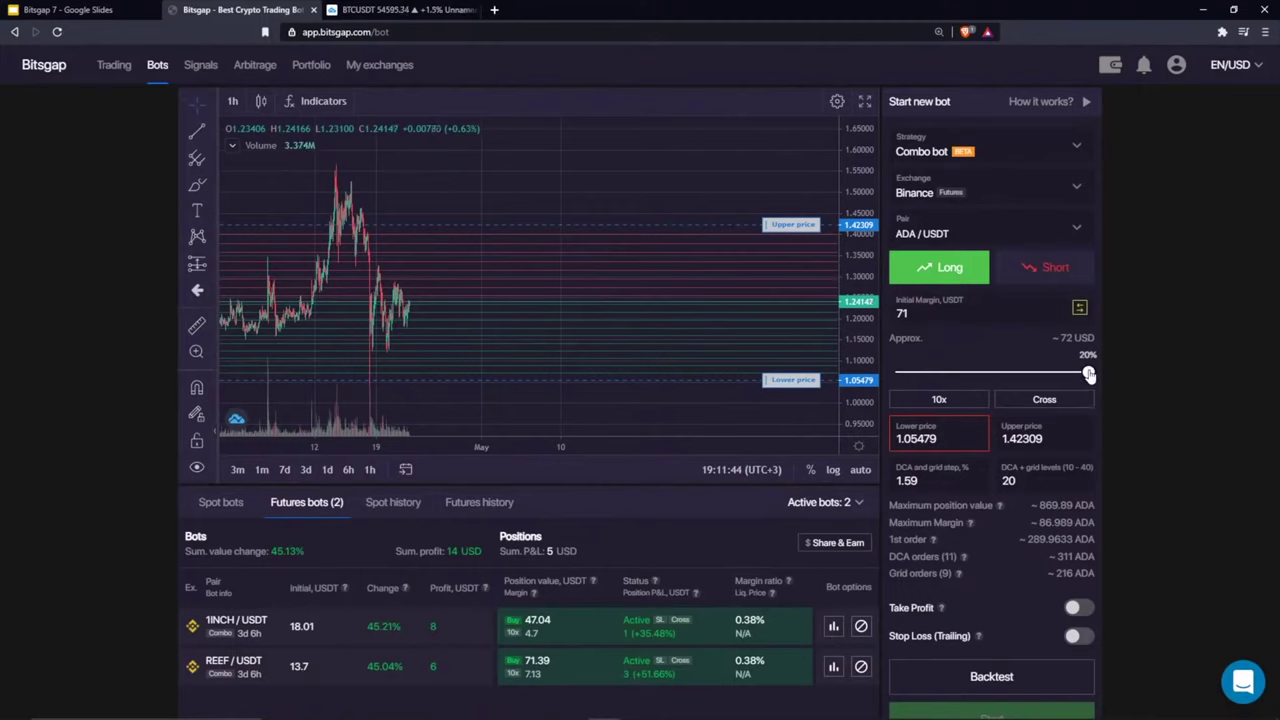
left_click(904, 313)
left_click(904, 313)
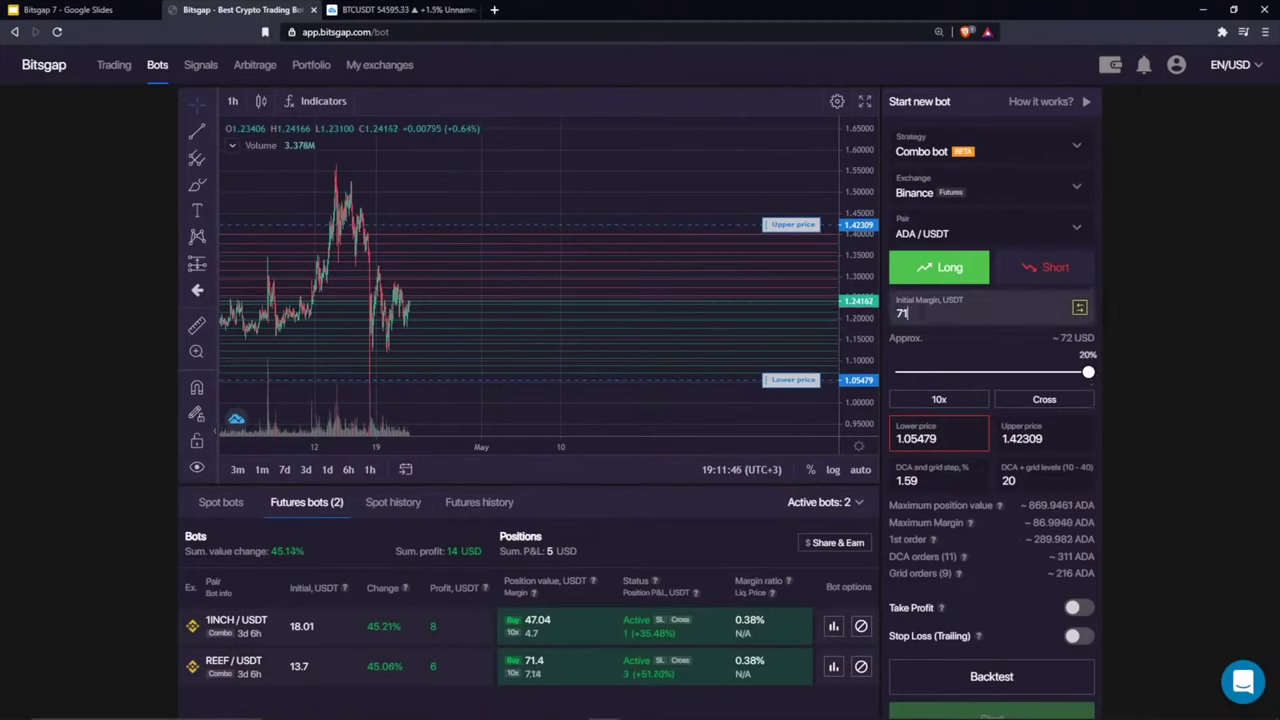
key("BackSpace")
type("0")
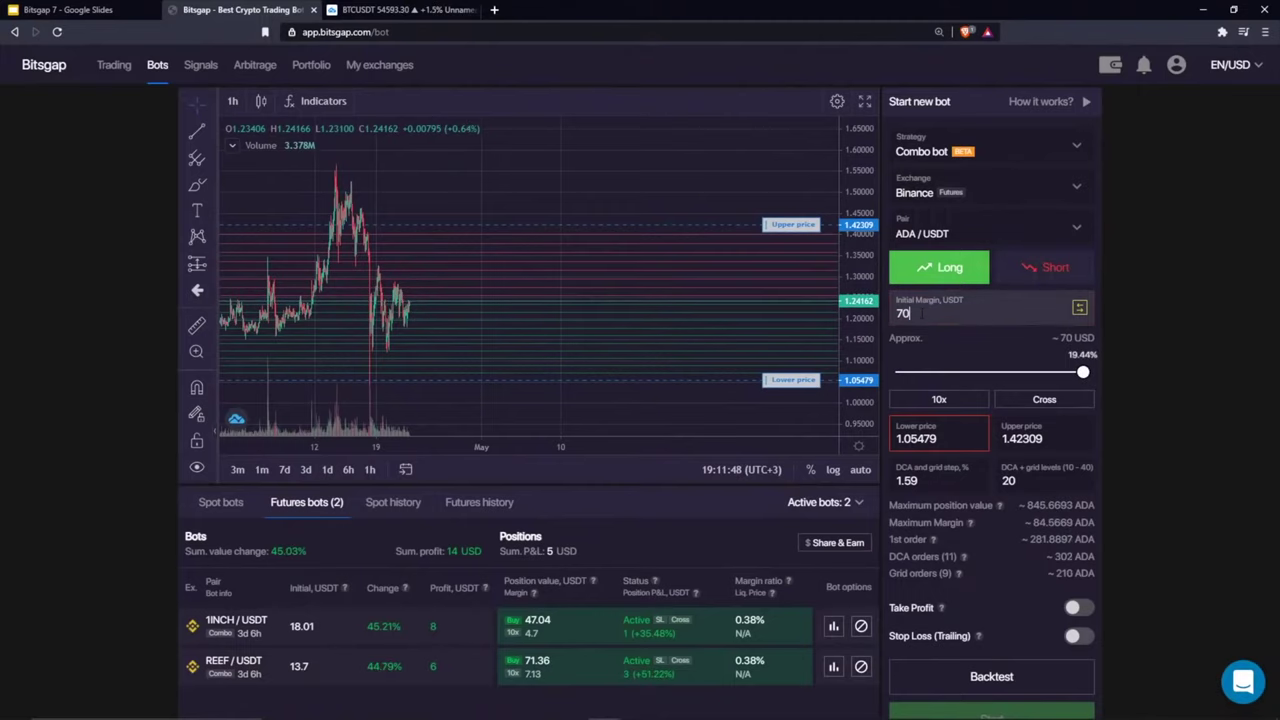
Step: Set the lower price to 1.07213 and the initial margin to 60 USDT
left_click(938, 438)
left_click(881, 377)
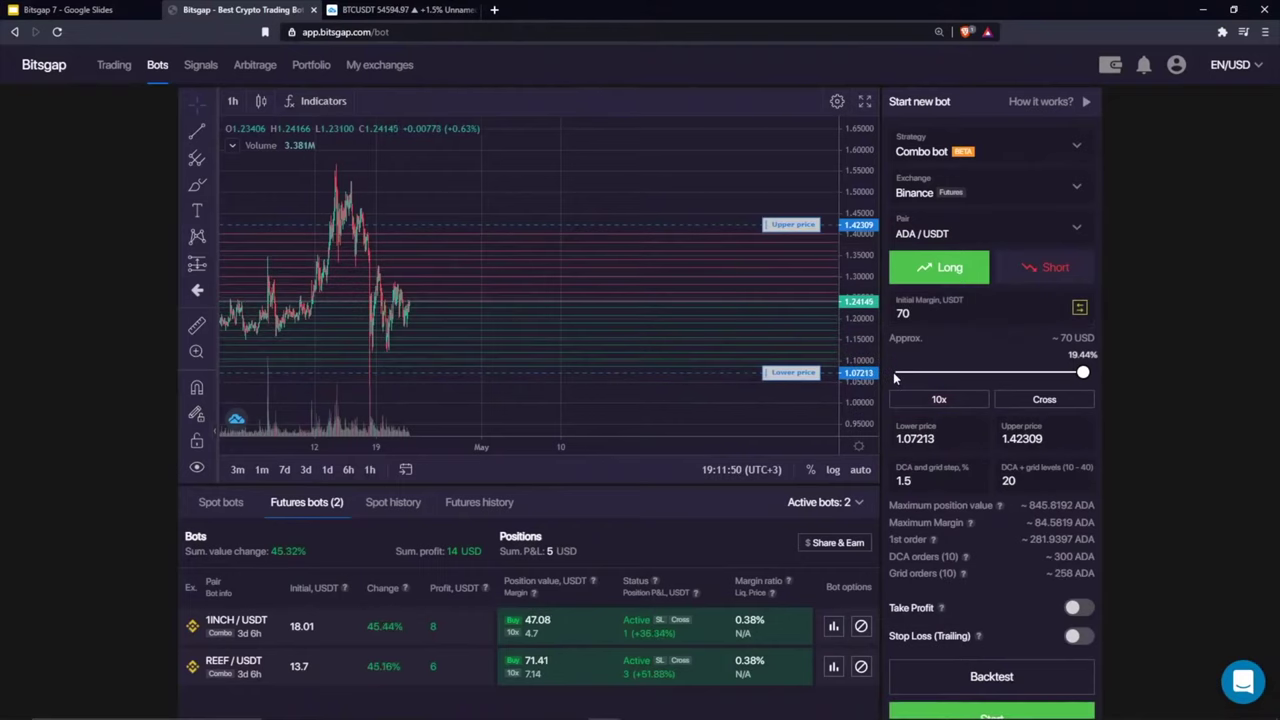
left_click(940, 313)
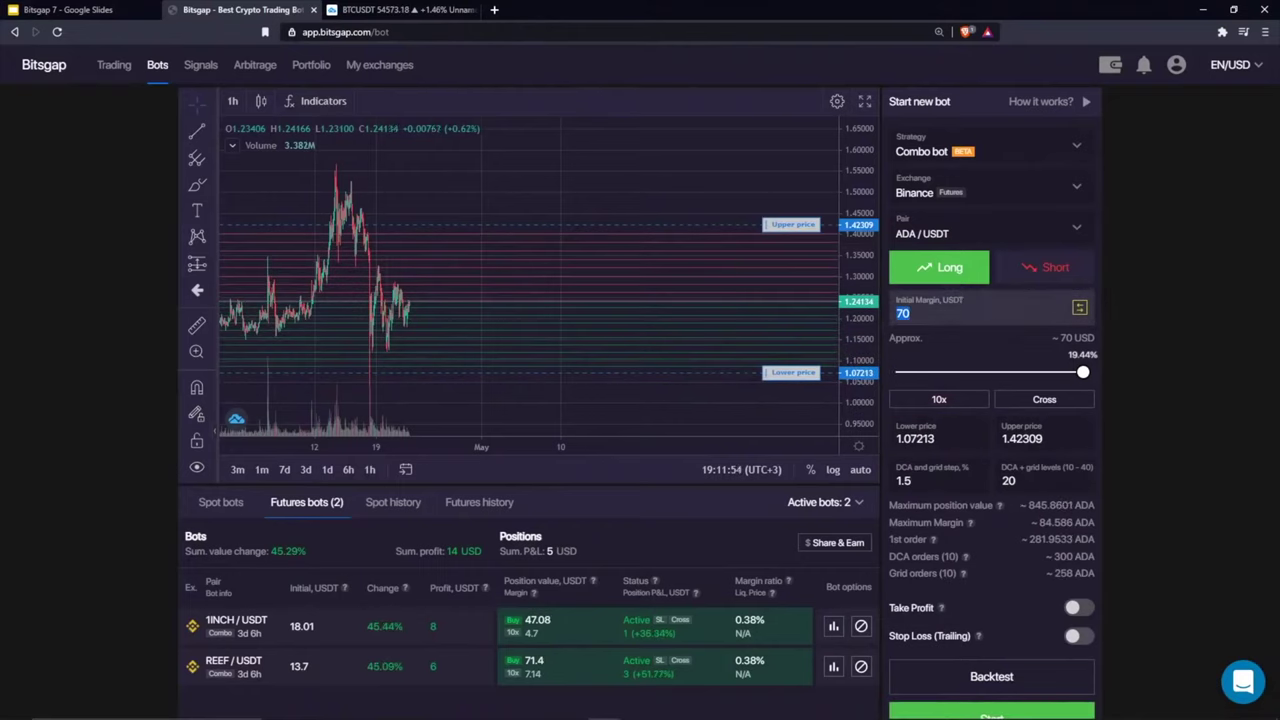
left_click_drag(500, 180, 454, 185)
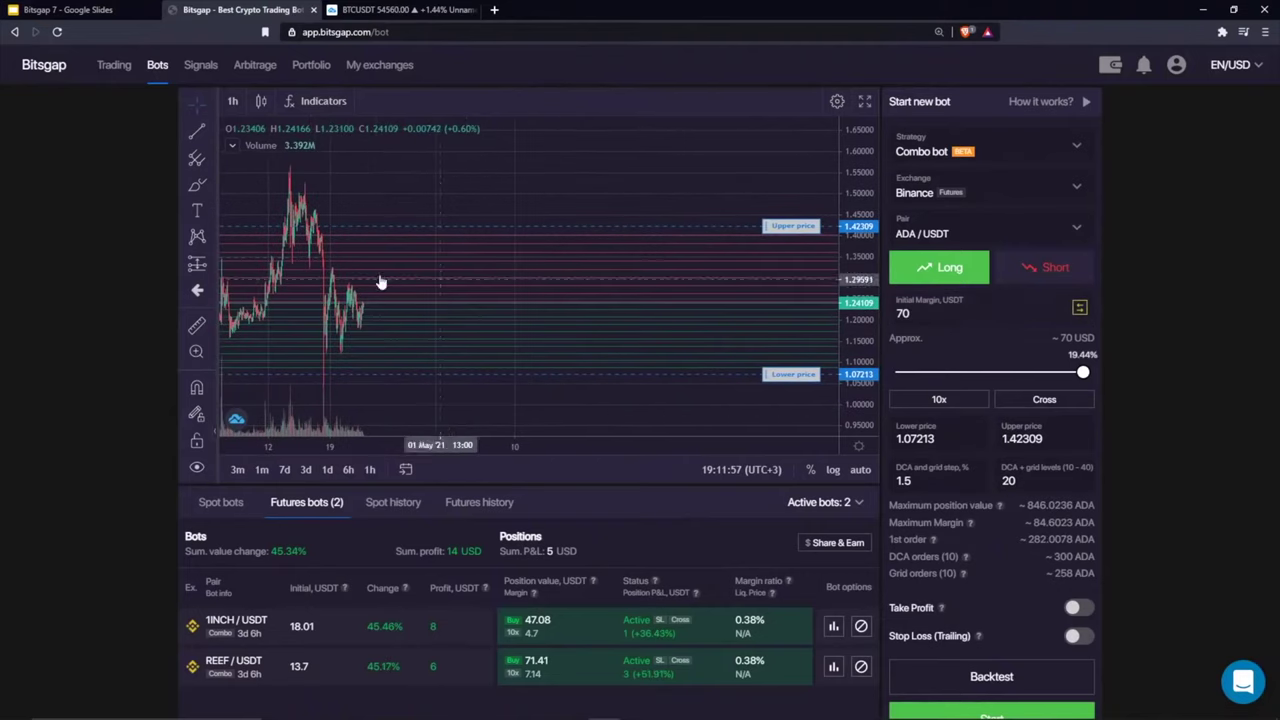
left_click(197, 185)
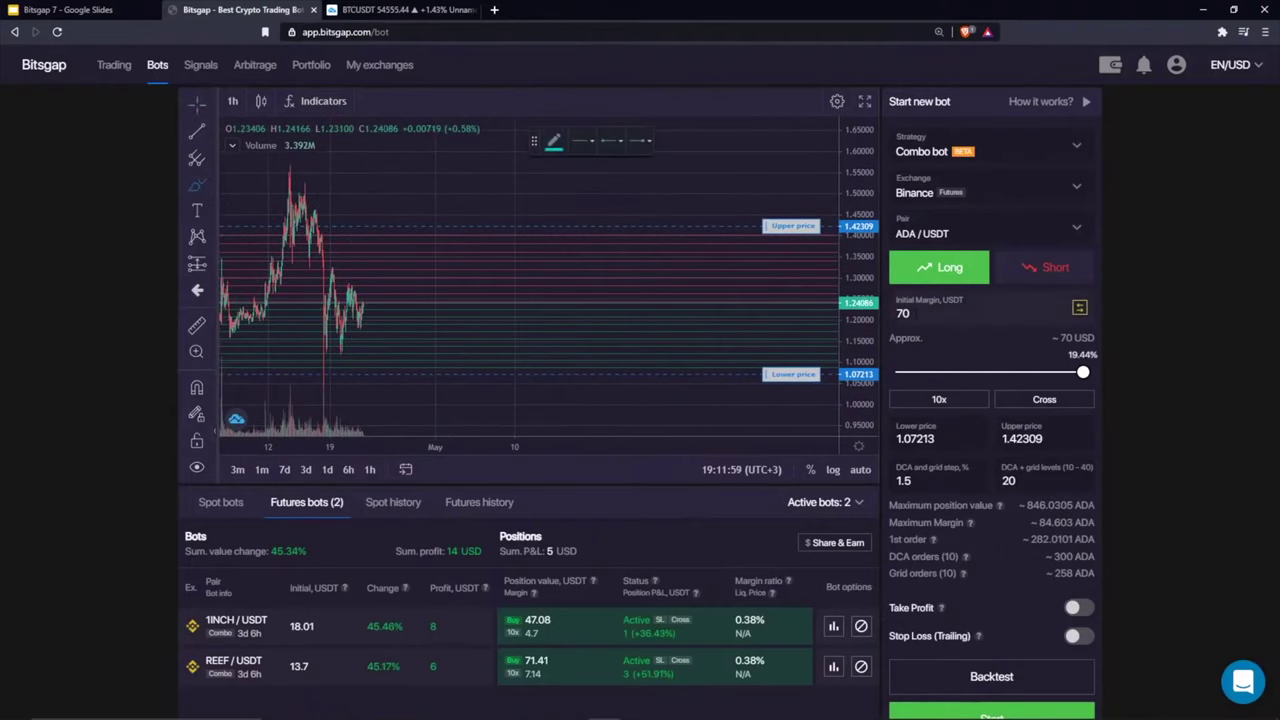
left_click(903, 313)
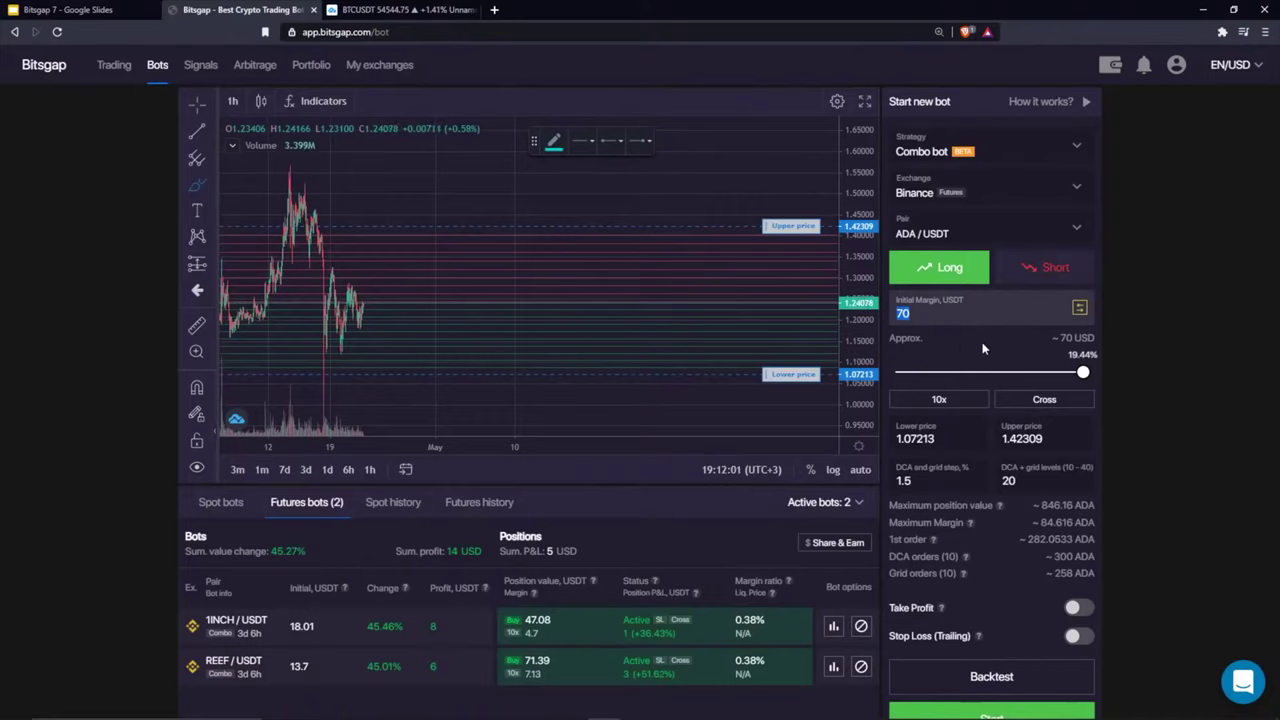
key("Right")
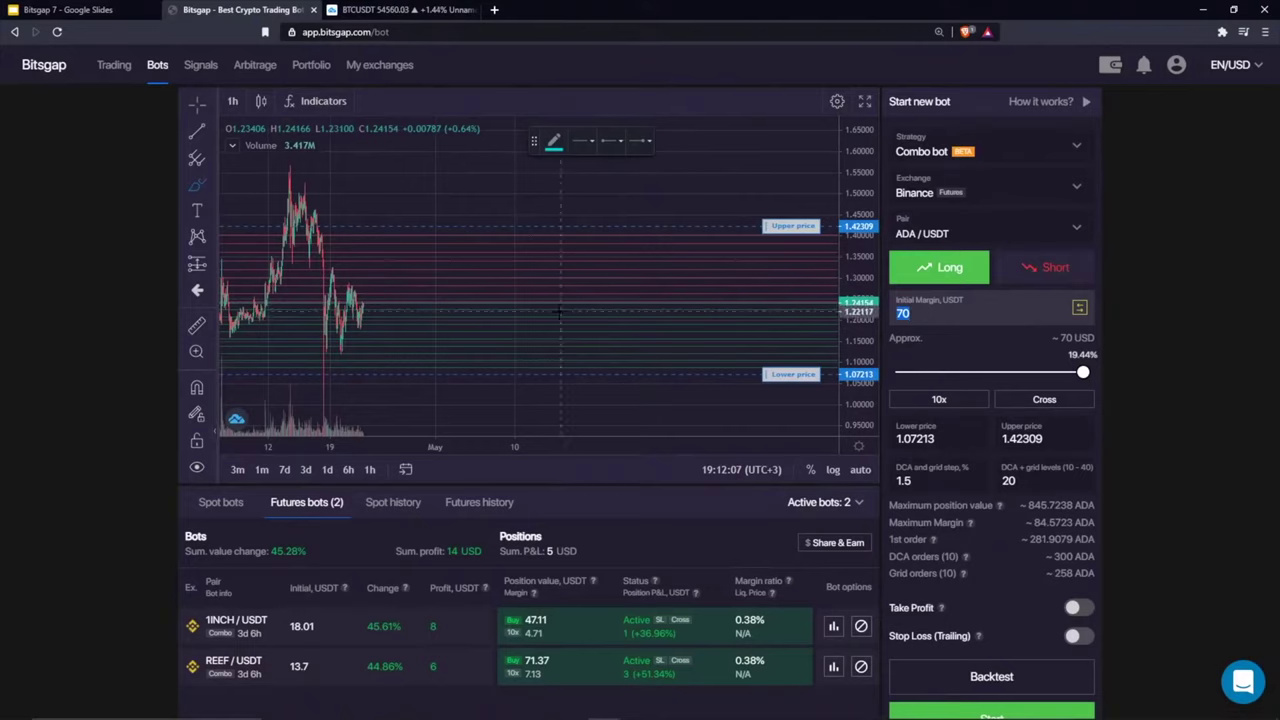
type("60")
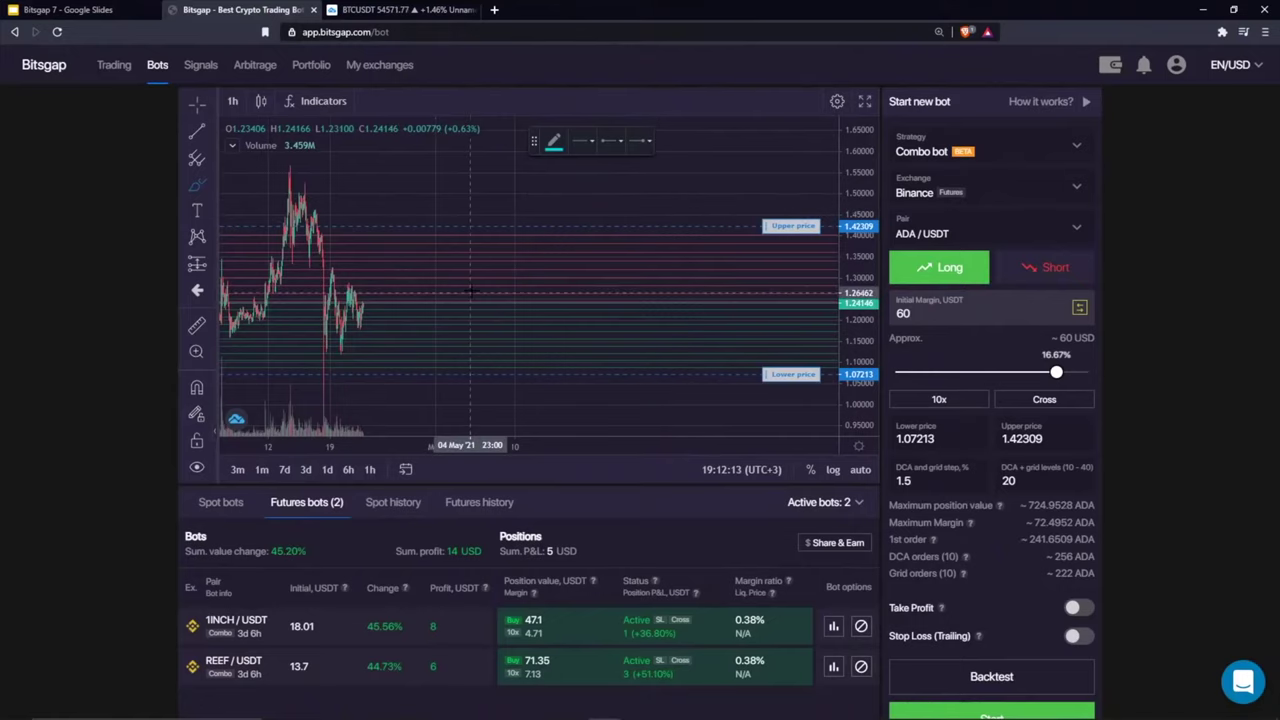
Step: Write "30 USDT" with the Brush beside the current price, in the green DCA zone and in the red grid zone
mouse_move(488, 290)
left_mouse_down()
mouse_move(543, 312)
mouse_move(552, 298)
left_mouse_up()
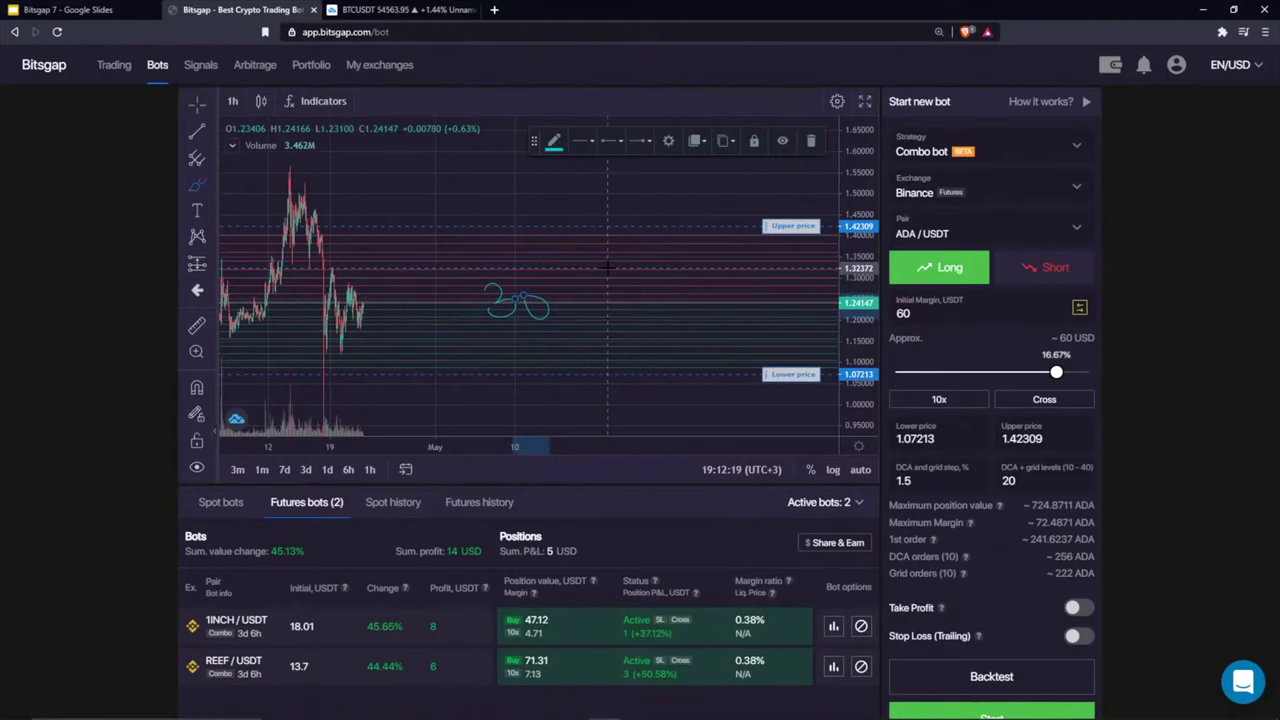
mouse_move(618, 322)
left_mouse_down()
mouse_move(648, 352)
mouse_move(805, 343)
left_mouse_up()
left_click_drag(574, 303, 670, 296)
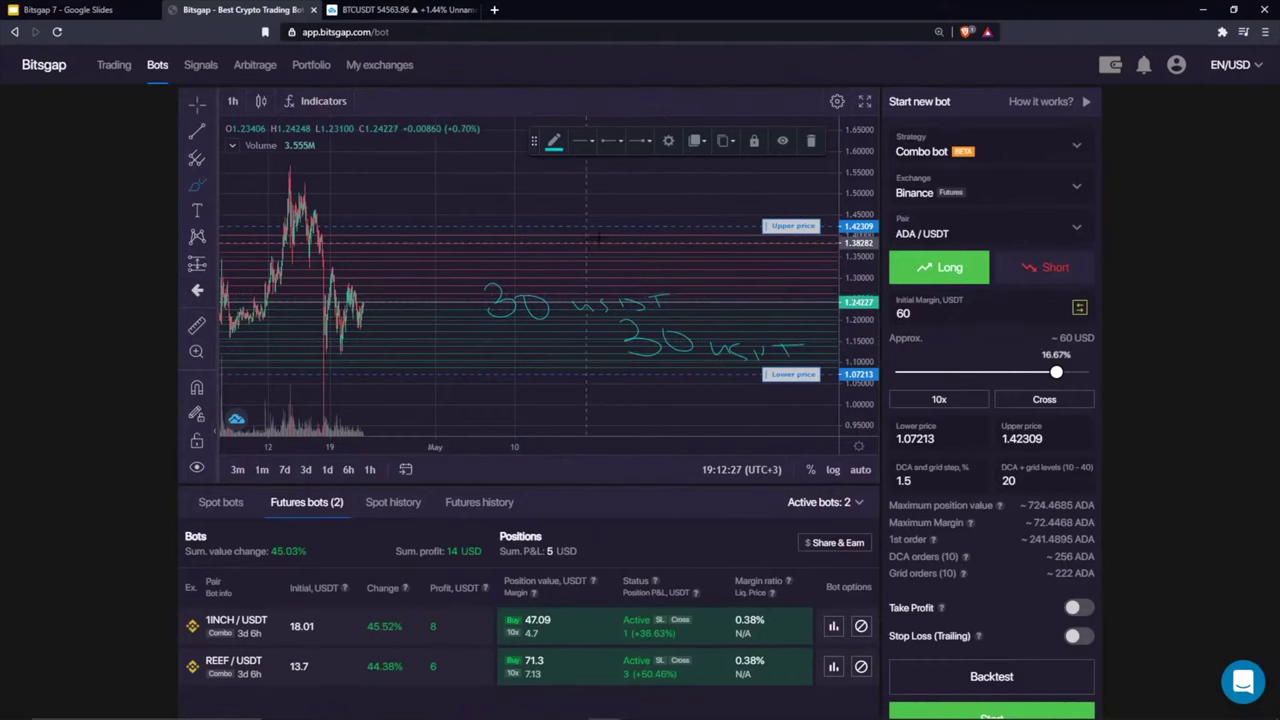
mouse_move(588, 242)
left_mouse_down()
mouse_move(612, 256)
mouse_move(640, 244)
mouse_move(625, 250)
left_mouse_up()
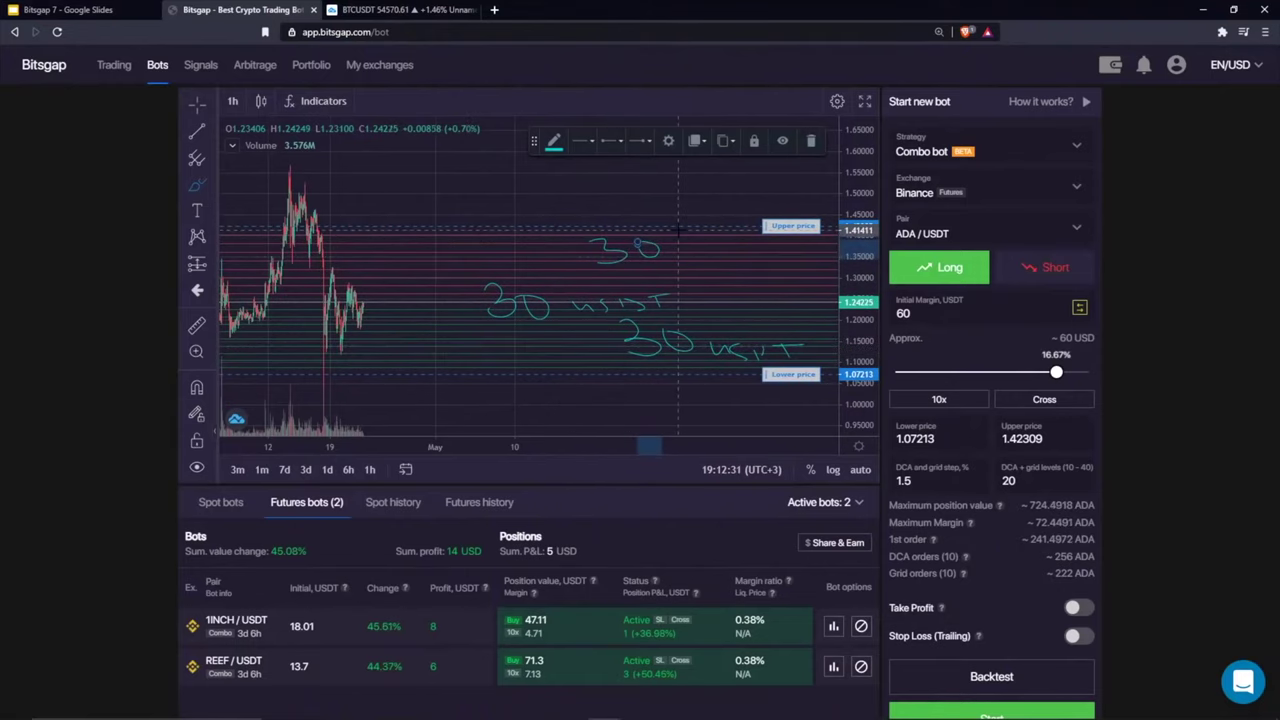
left_click_drag(676, 241, 762, 250)
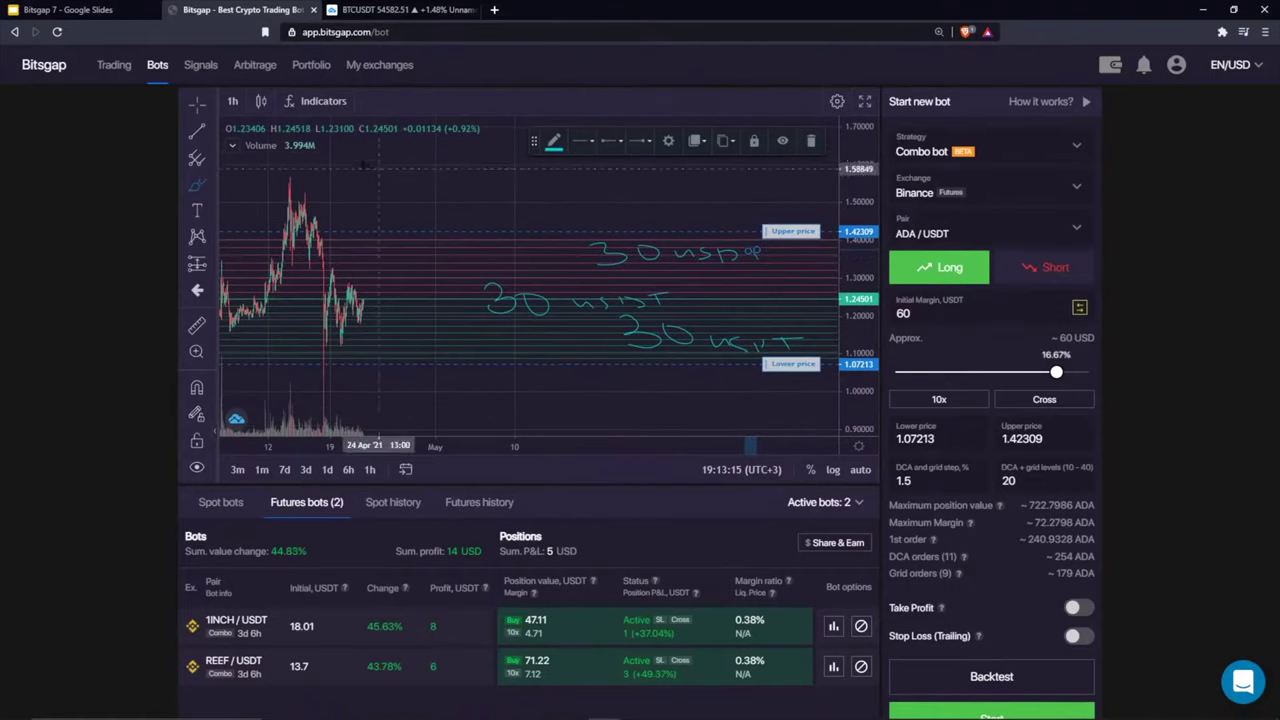
Step: Draw Brush arrows from the current price to the lower price and on below it, and write "30 USDT" beneath the grid
left_click_drag(540, 194, 518, 162)
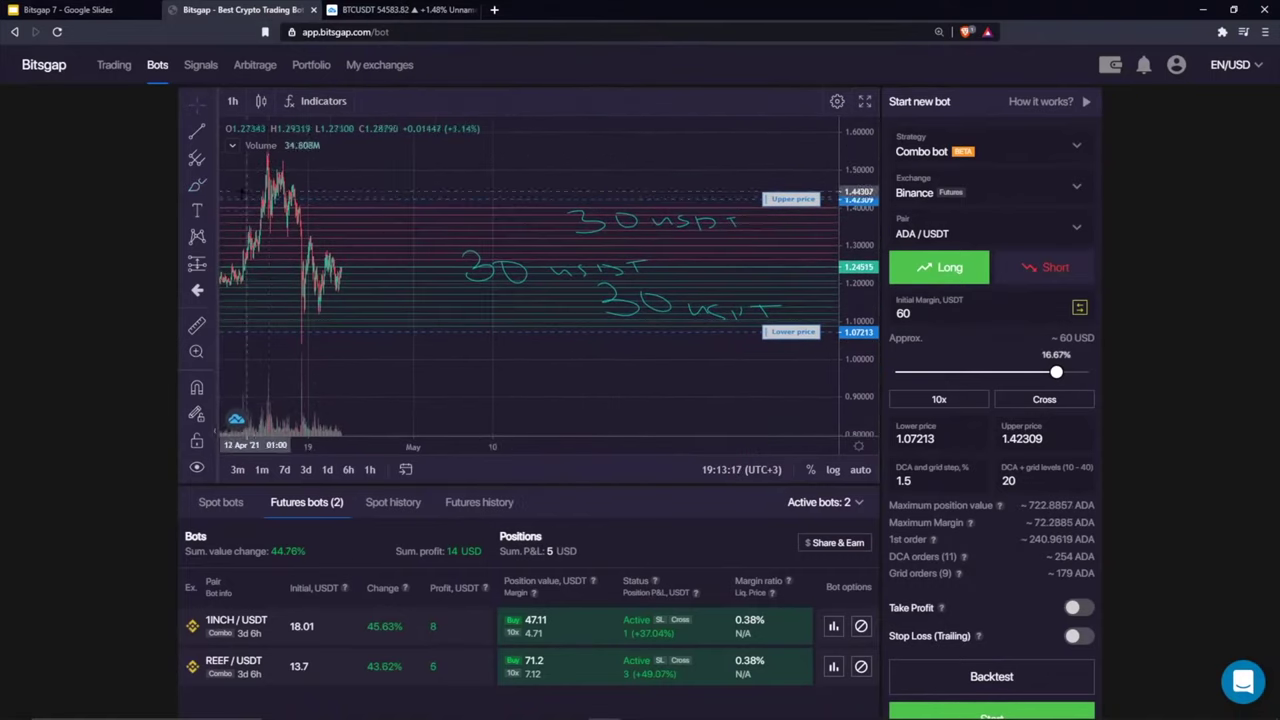
left_click(196, 187)
left_click_drag(342, 268, 385, 321)
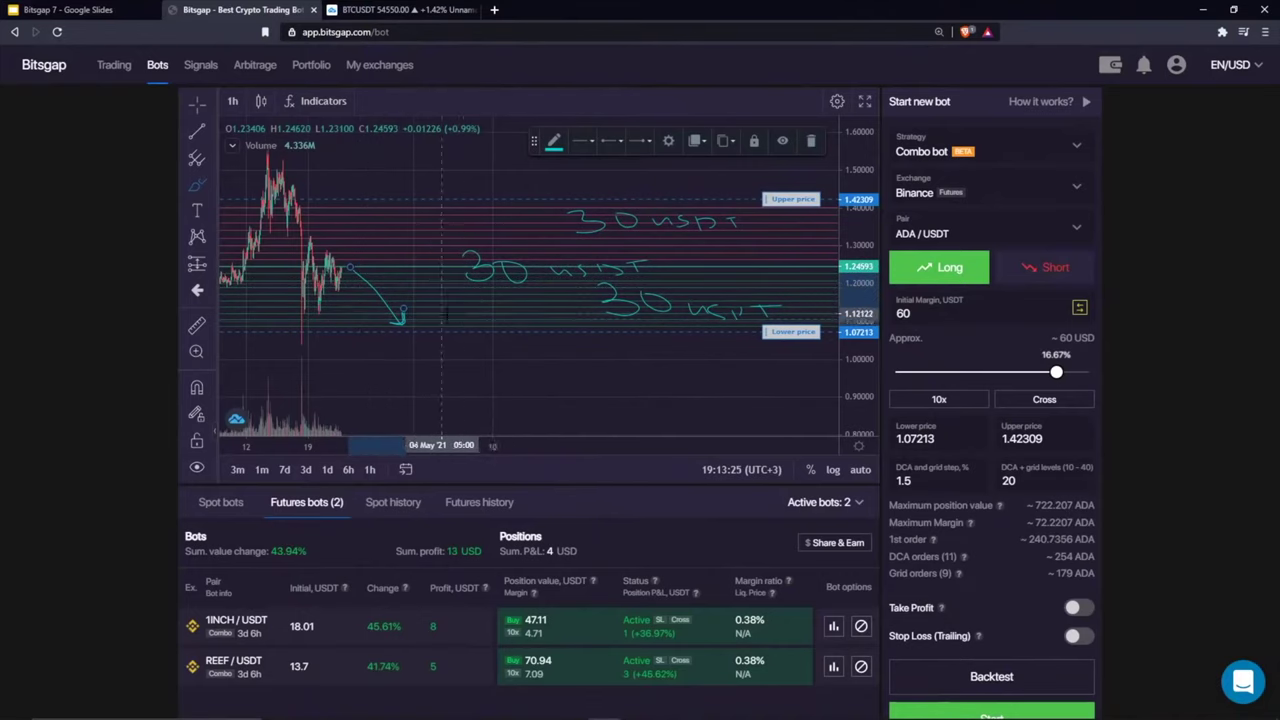
left_click_drag(410, 326, 461, 380)
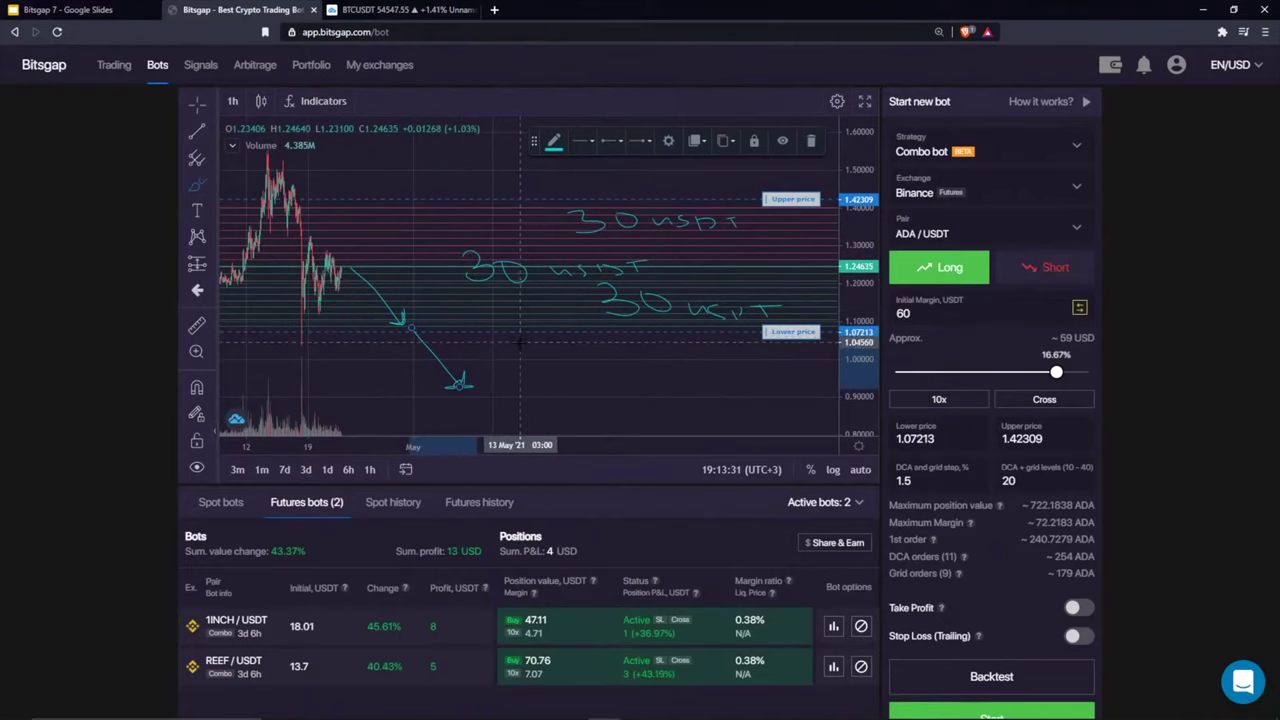
mouse_move(513, 350)
left_mouse_down()
mouse_move(555, 366)
mouse_move(600, 366)
mouse_move(592, 352)
mouse_move(650, 368)
mouse_move(766, 368)
left_mouse_up()
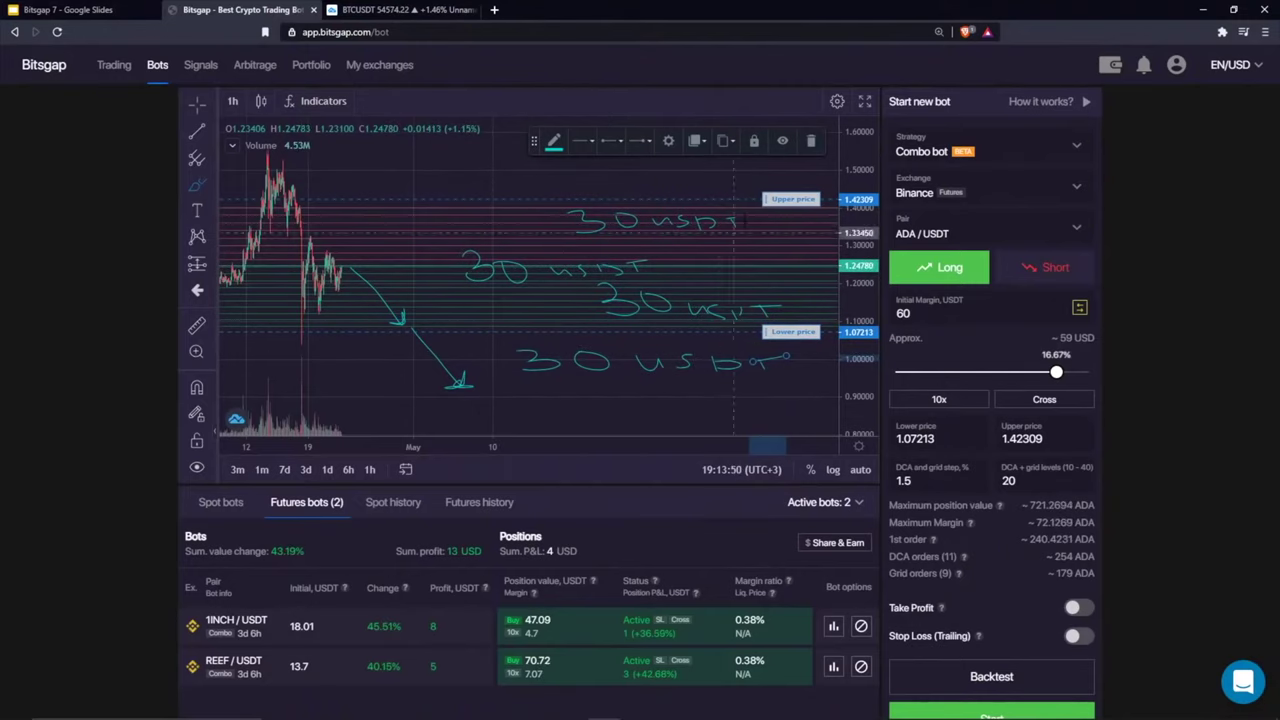
double_click(903, 313)
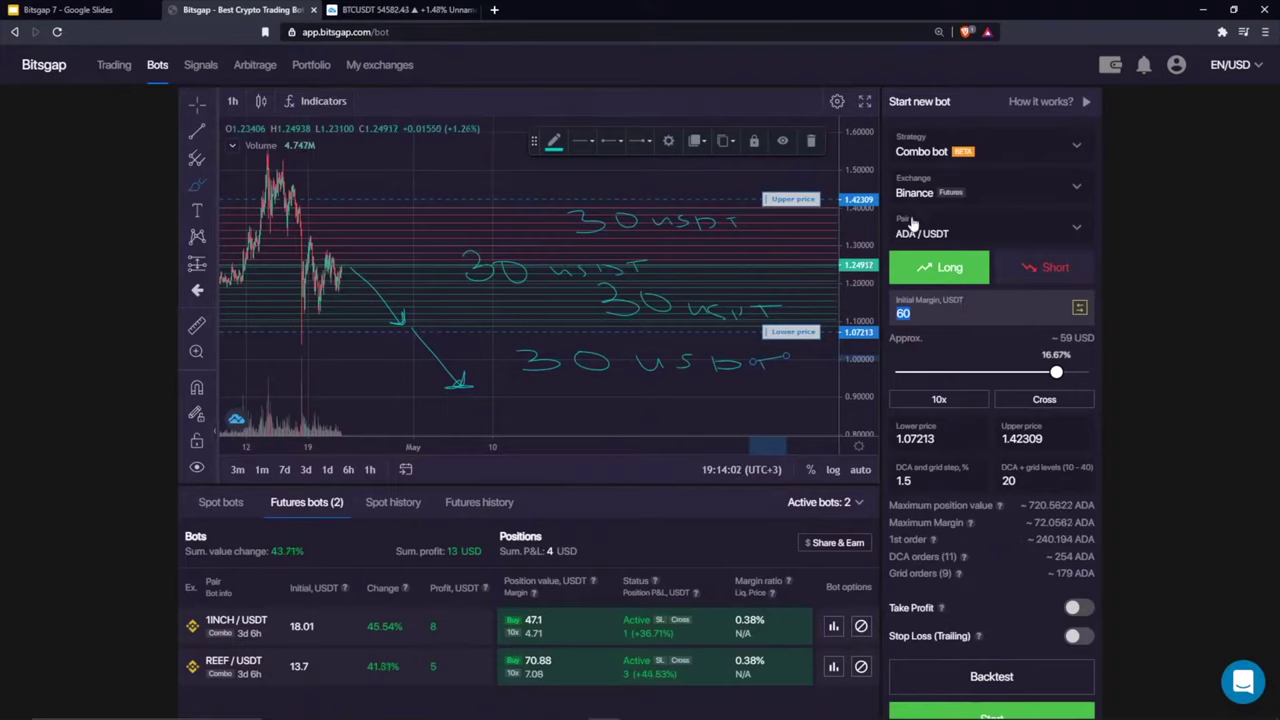
right_click(620, 163)
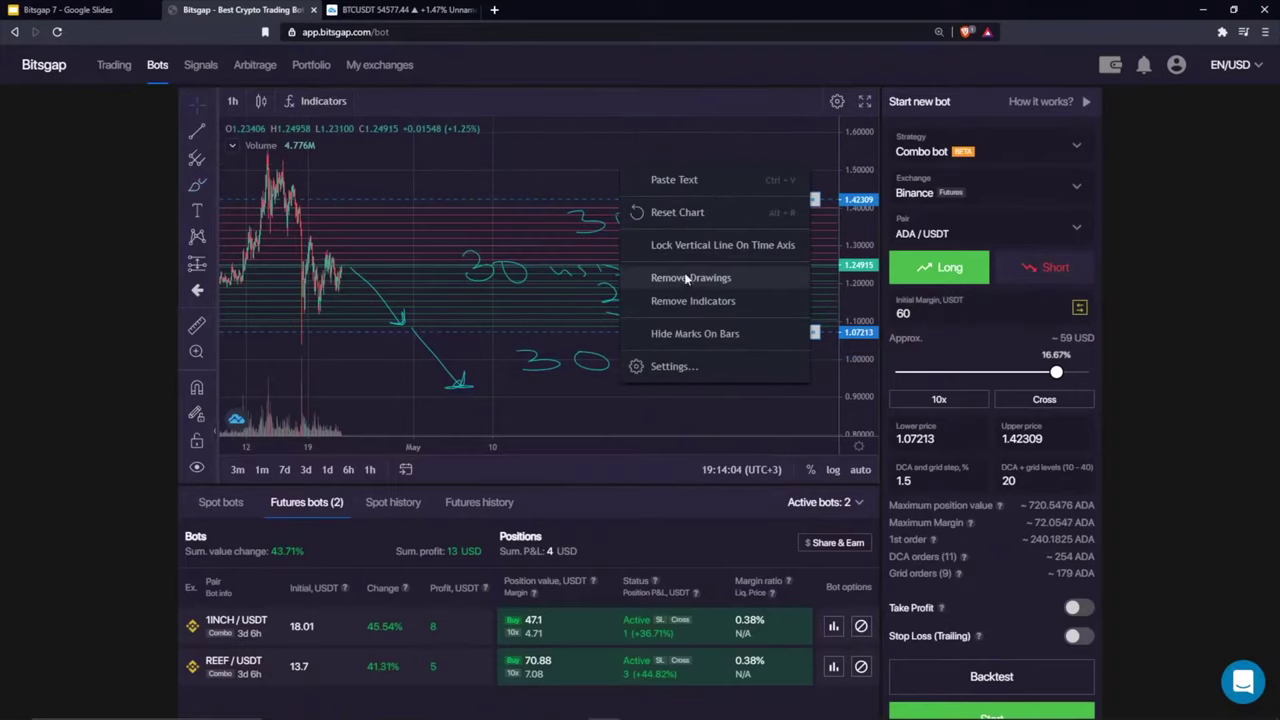
left_click(551, 160)
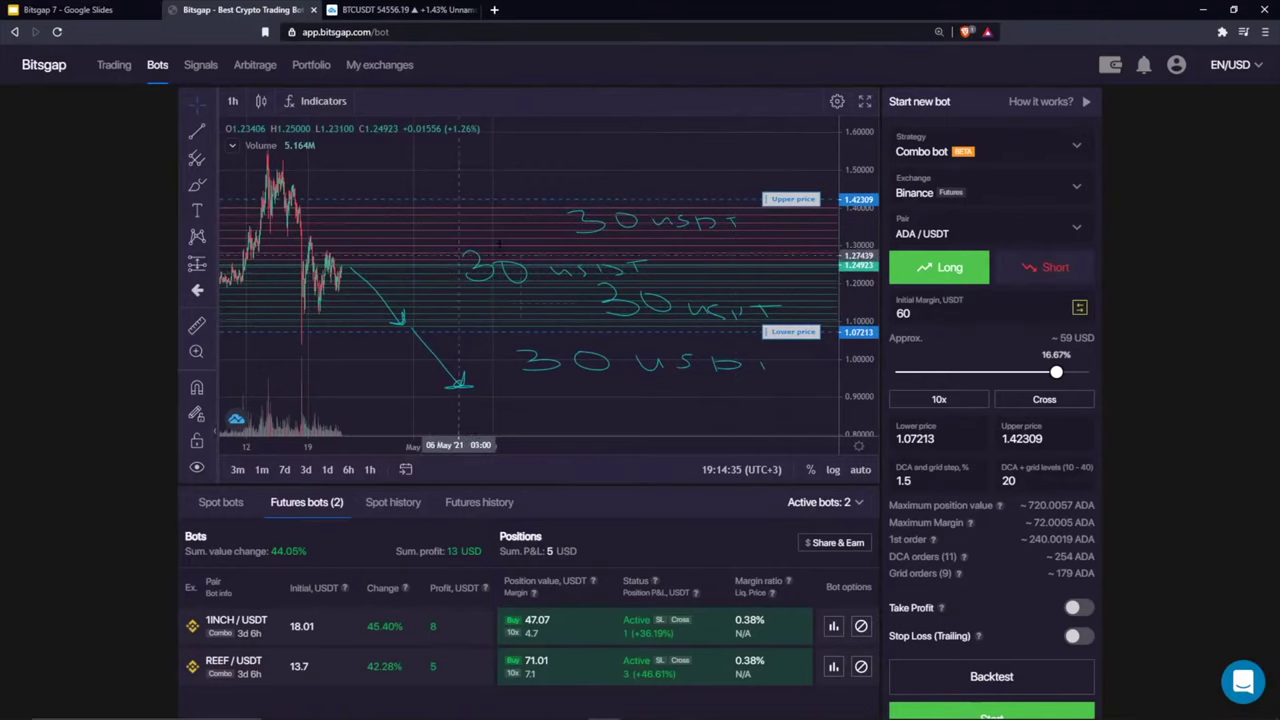
right_click(573, 188)
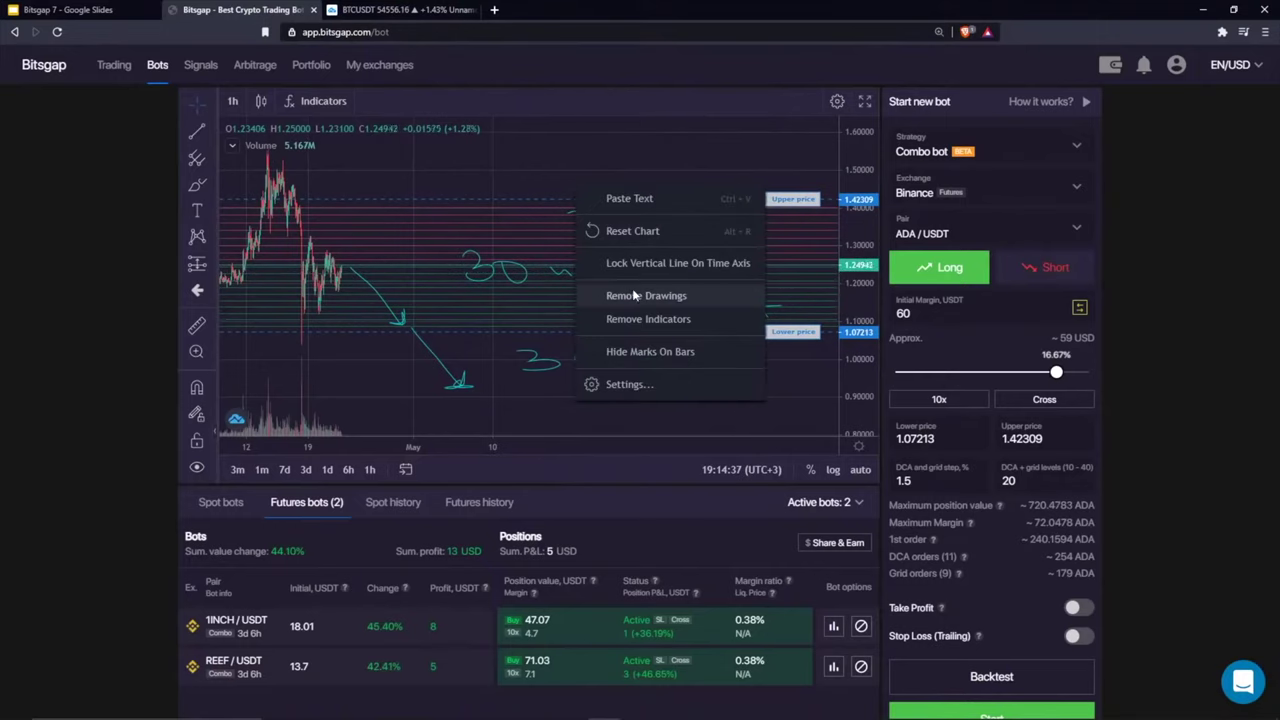
key("Escape")
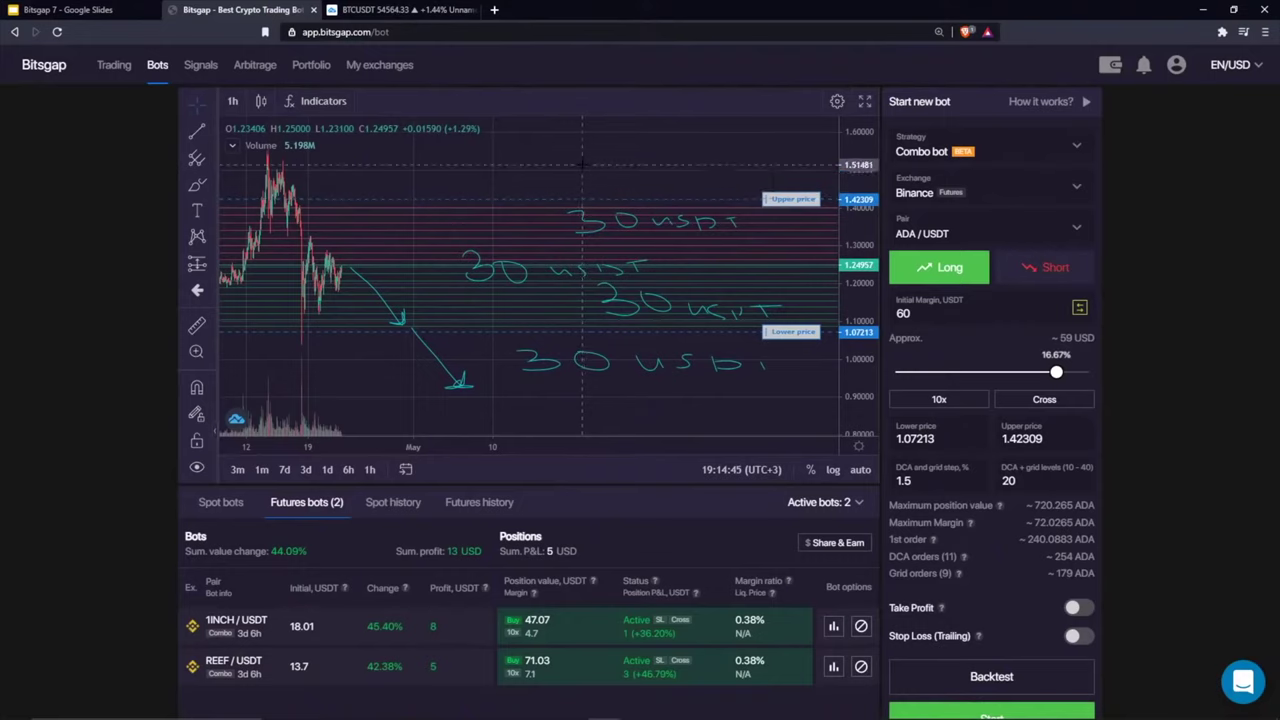
right_click(587, 197)
key("Escape")
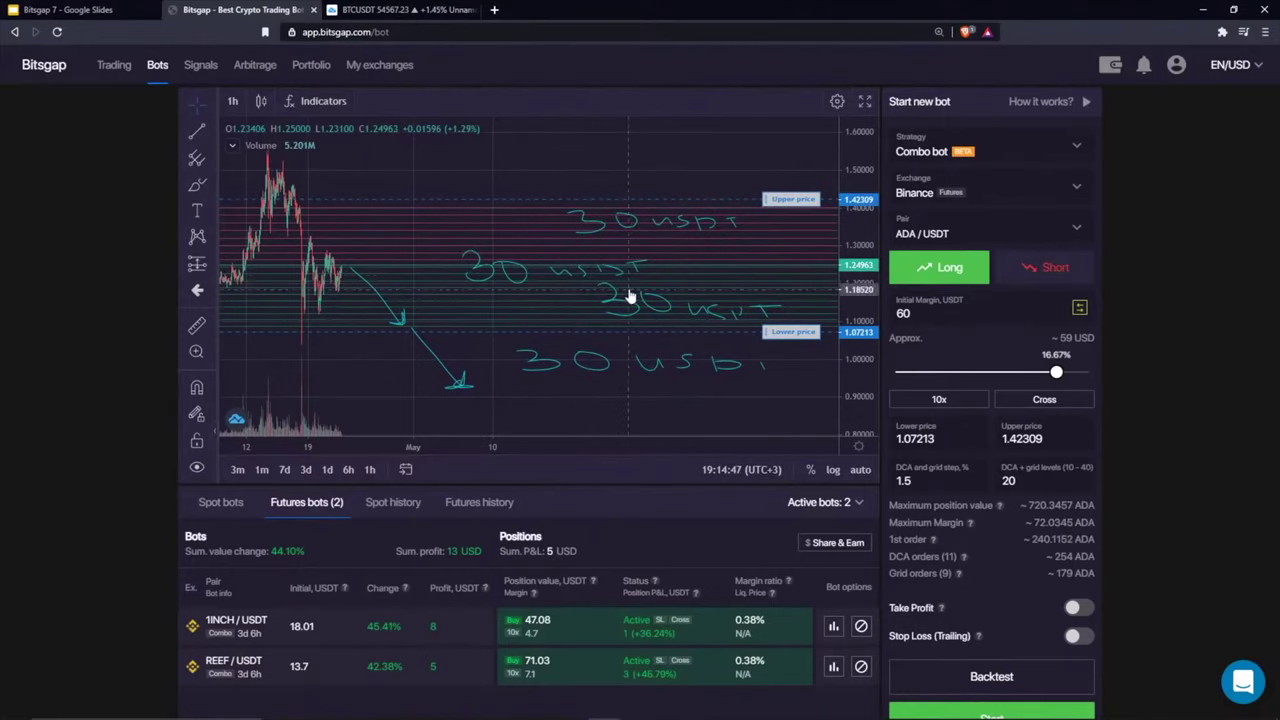
double_click(903, 313)
left_click_drag(903, 313, 866, 318)
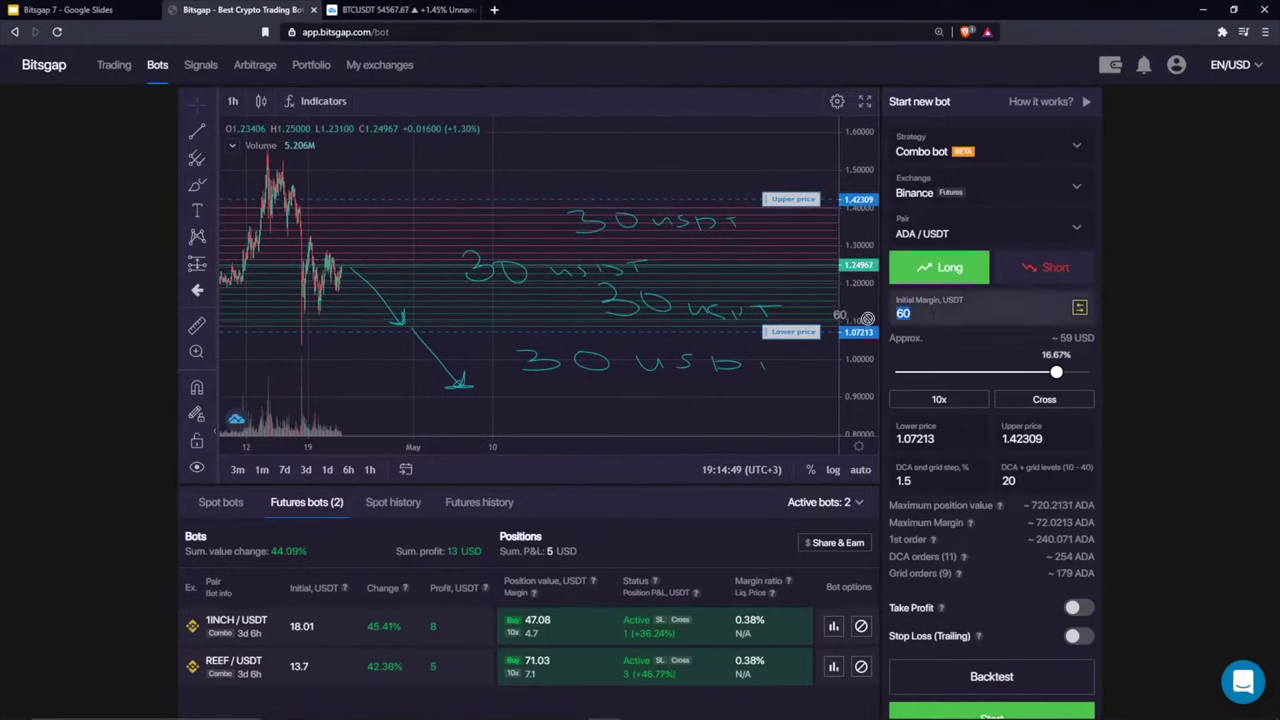
Step: Remove all the Brush drawings from the chart and highlight the initial margin value
right_click(655, 188)
left_click(671, 276)
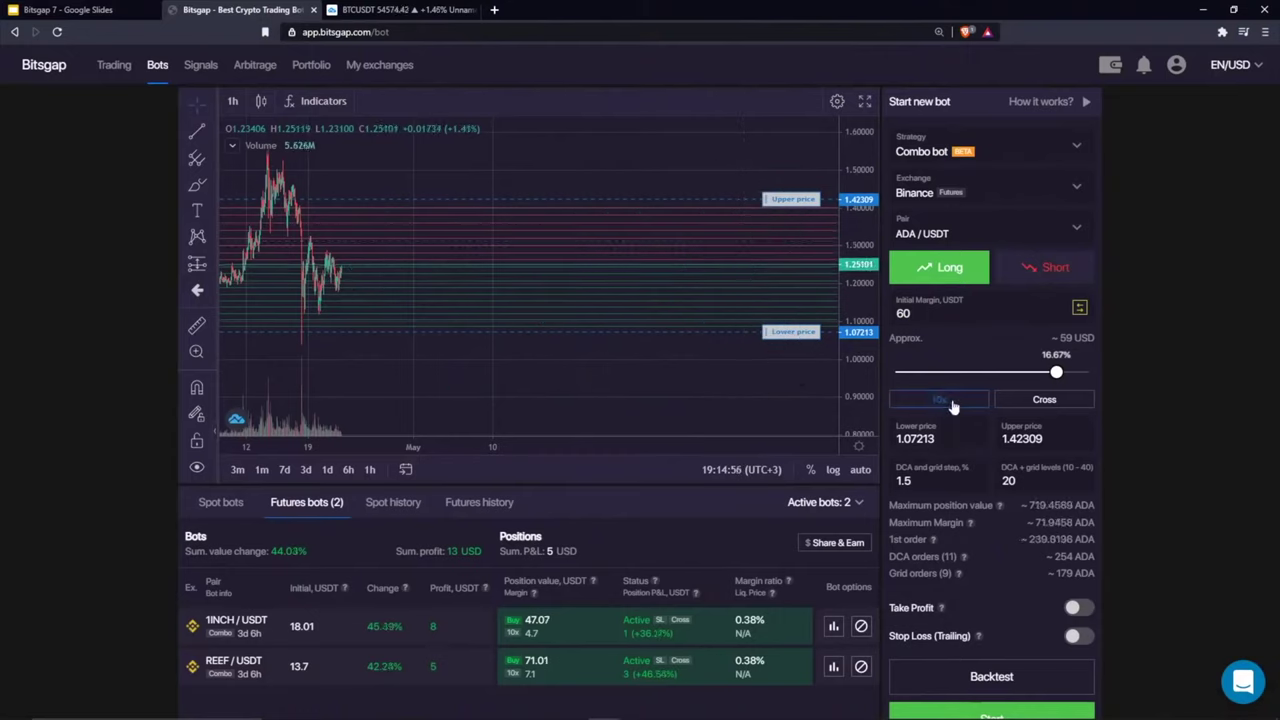
double_click(903, 313)
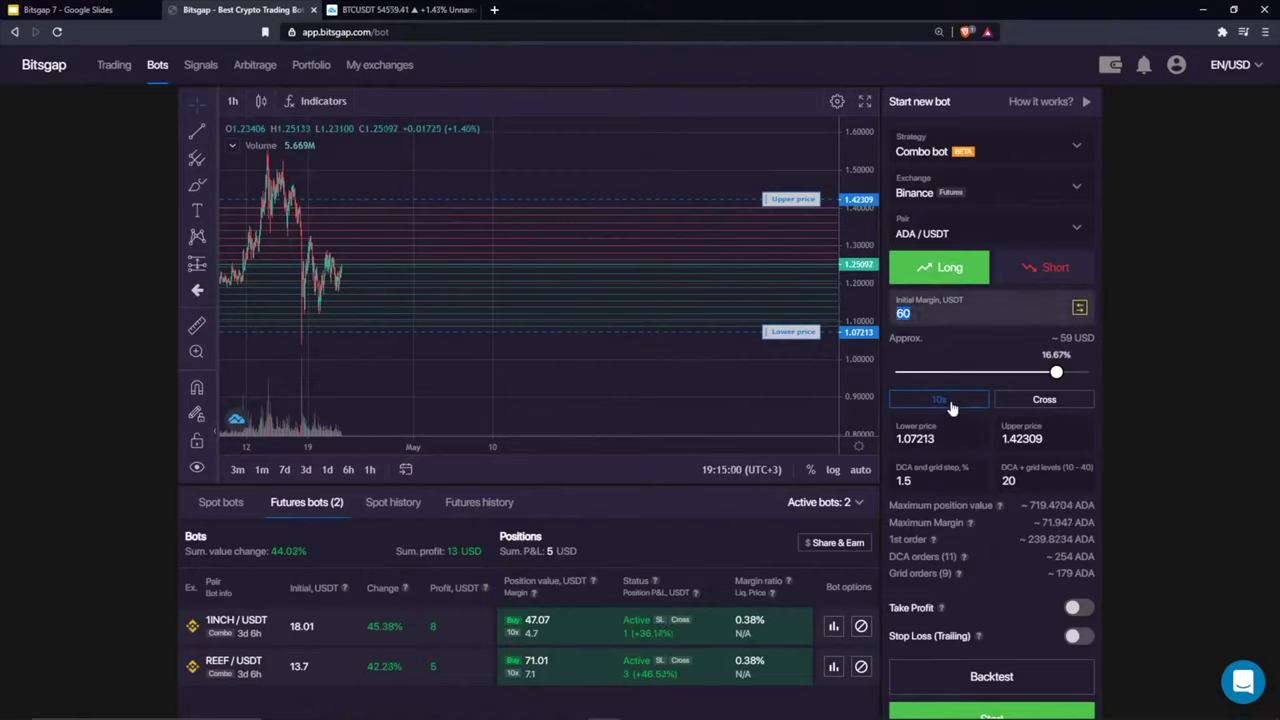
left_click(730, 365)
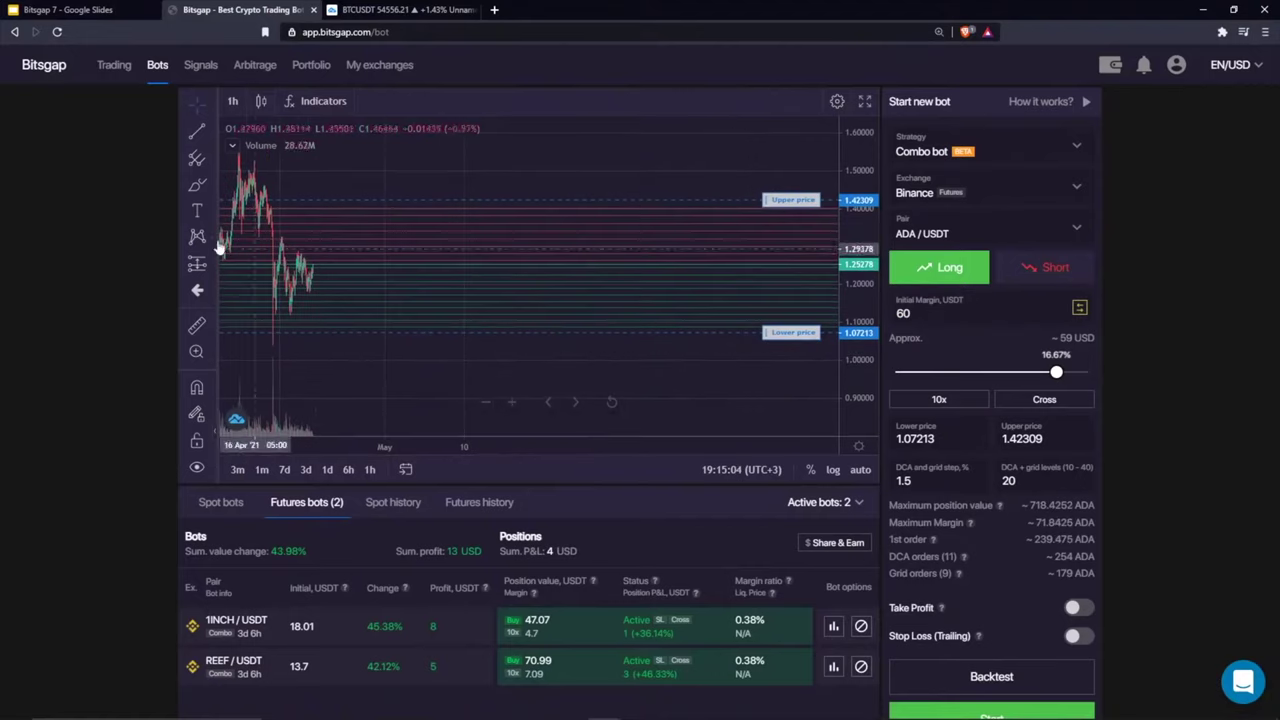
Step: Write "600 USDT" with the Brush across the current price, and clear the drawings from the chart
left_click(197, 185)
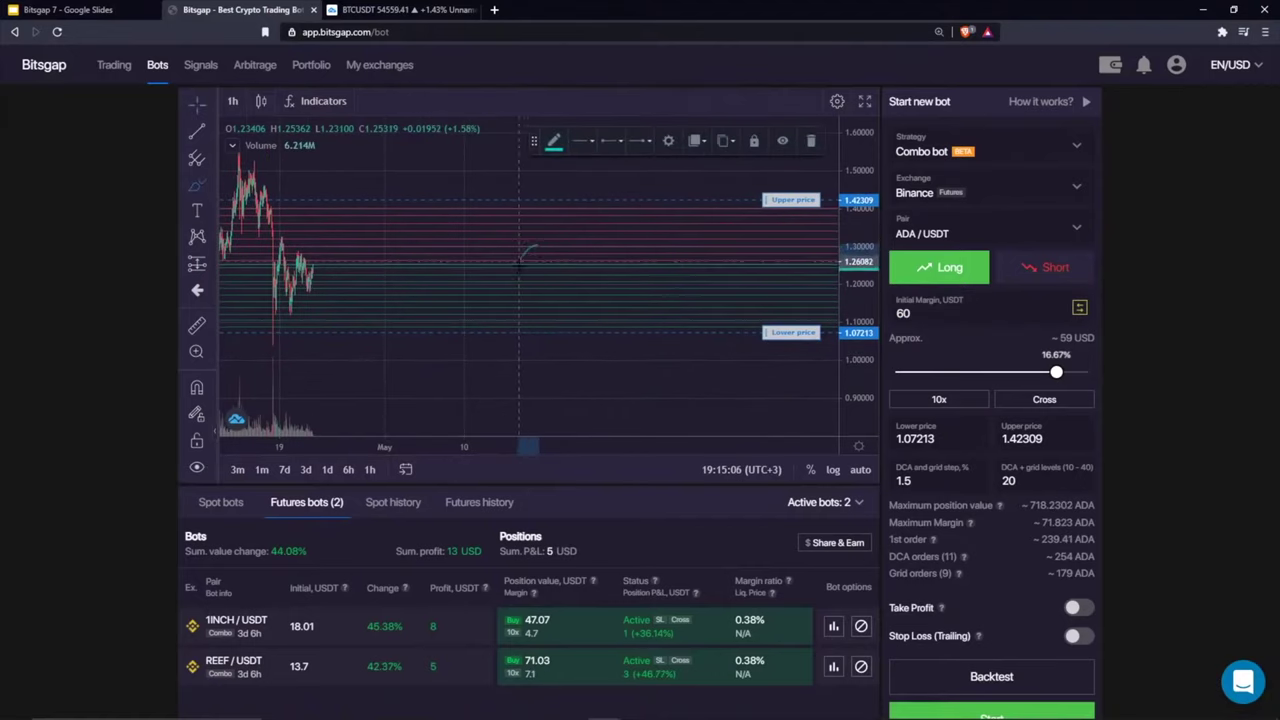
mouse_move(539, 247)
left_mouse_down()
mouse_move(532, 263)
mouse_move(632, 252)
left_mouse_up()
mouse_move(697, 251)
left_mouse_down()
mouse_move(703, 280)
mouse_move(727, 250)
mouse_move(746, 272)
mouse_move(782, 268)
left_mouse_up()
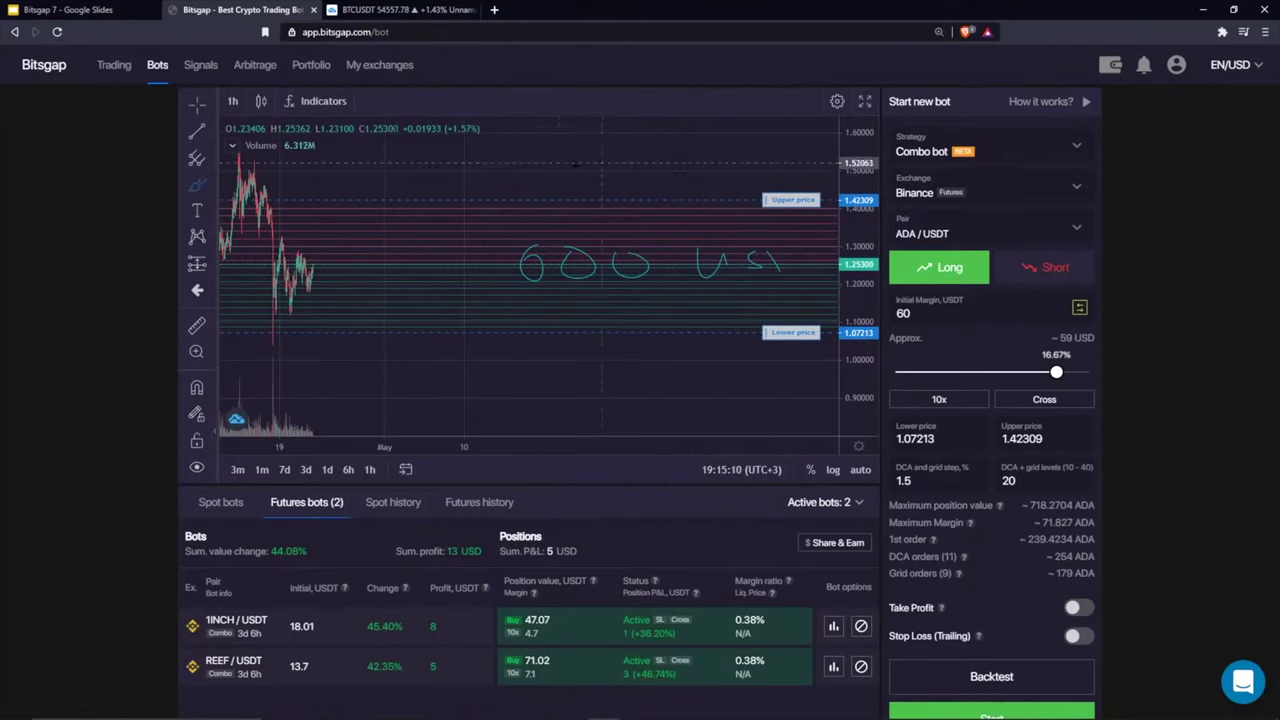
right_click(566, 180)
left_click(630, 290)
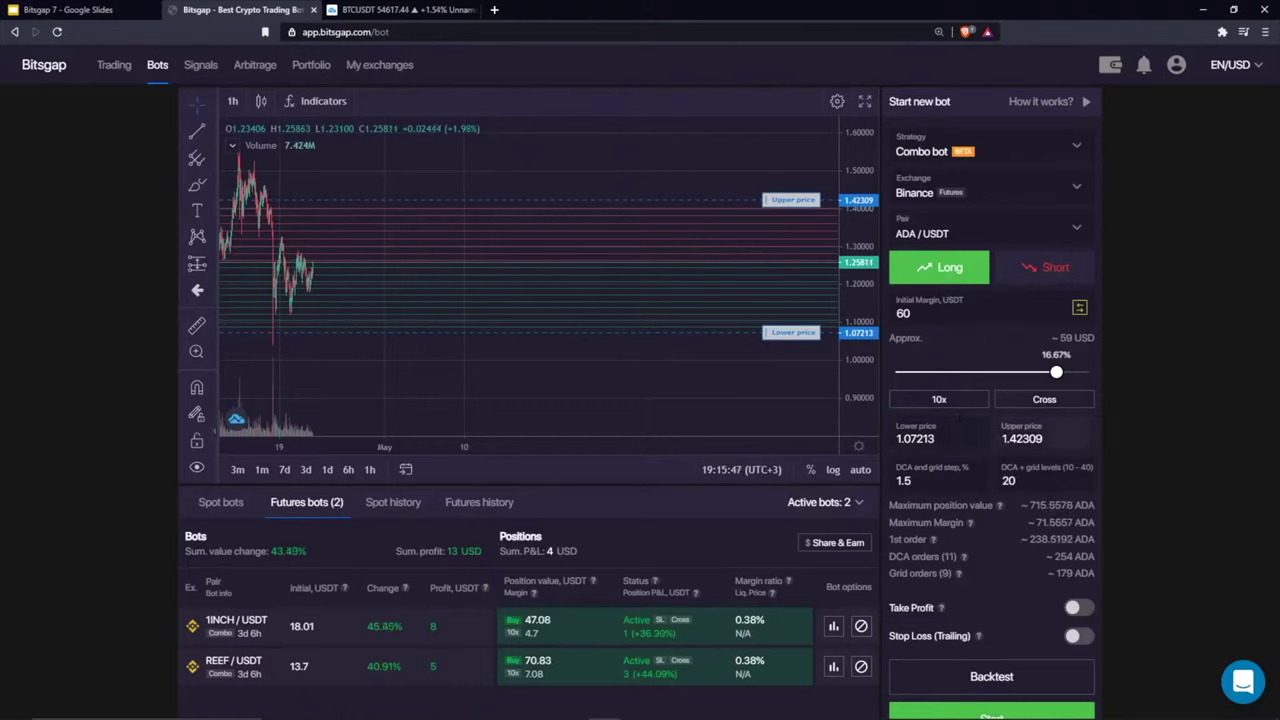
Step: Review the Cross option in the ADA/USDT margin mode settings and examine the available USDT balance
key("shift+Tab")
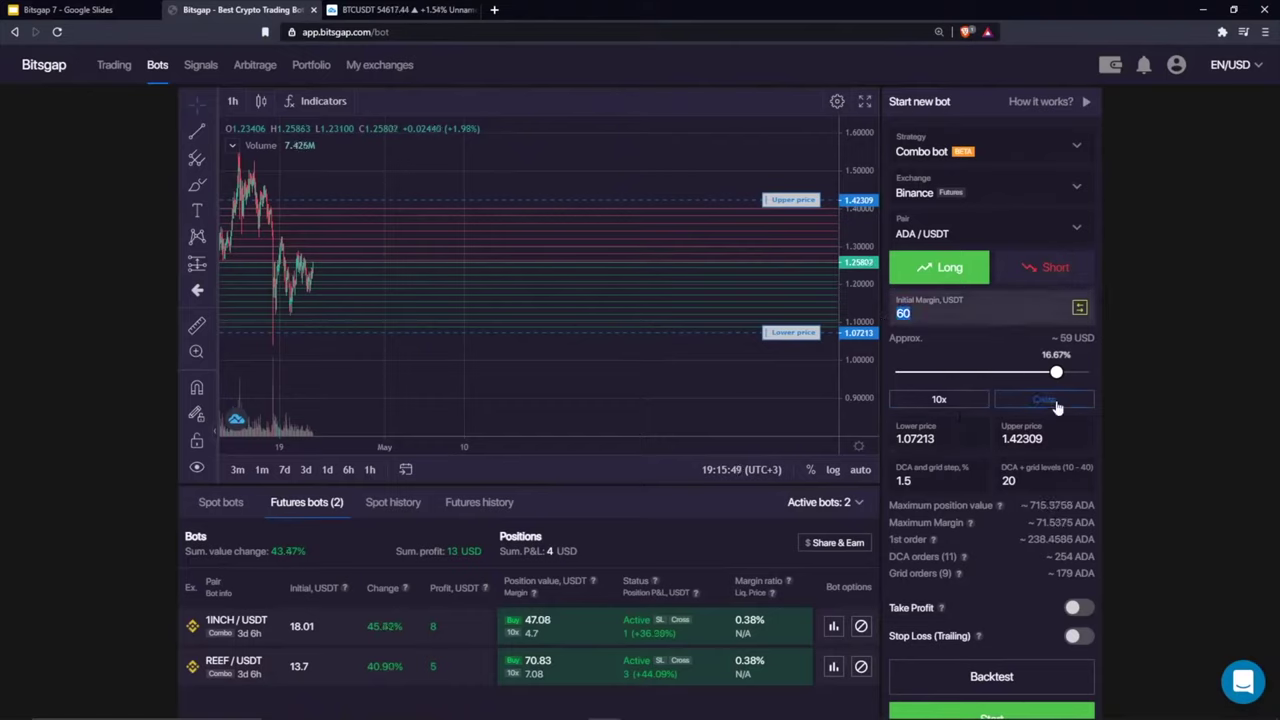
left_click(1057, 405)
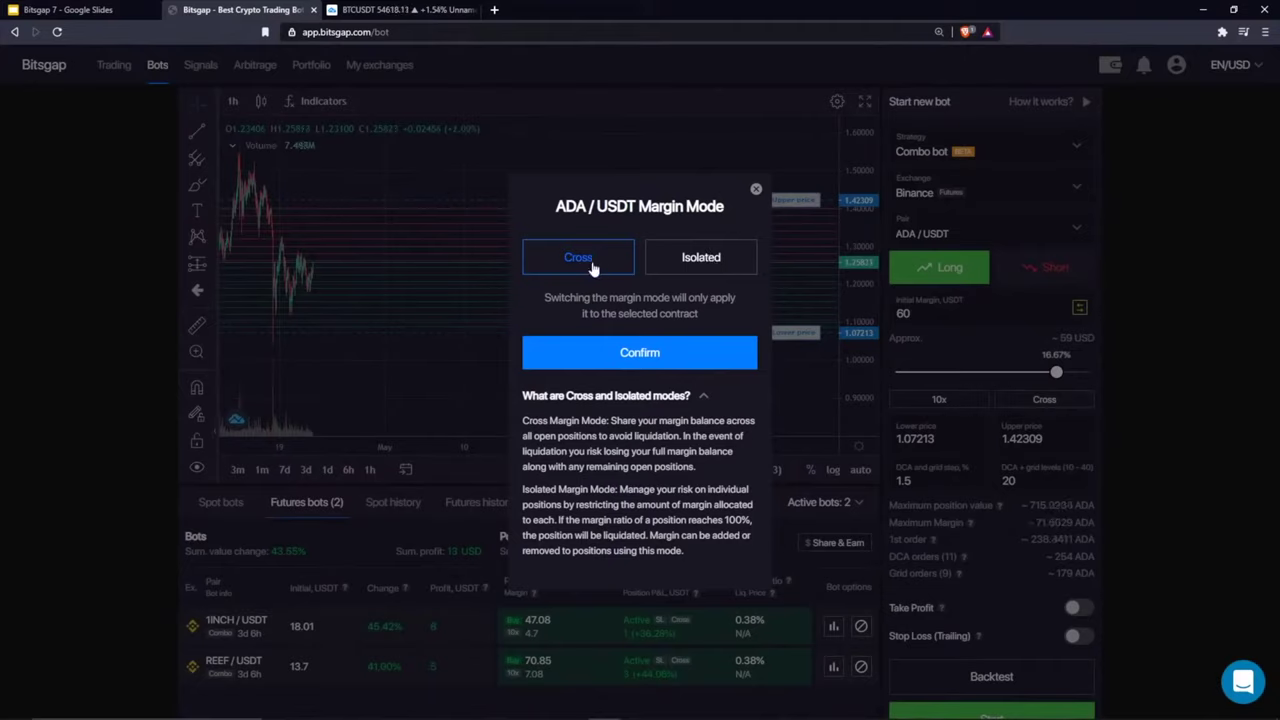
left_click(756, 189)
scroll(1008, 622, "down", 2)
left_click(1040, 632)
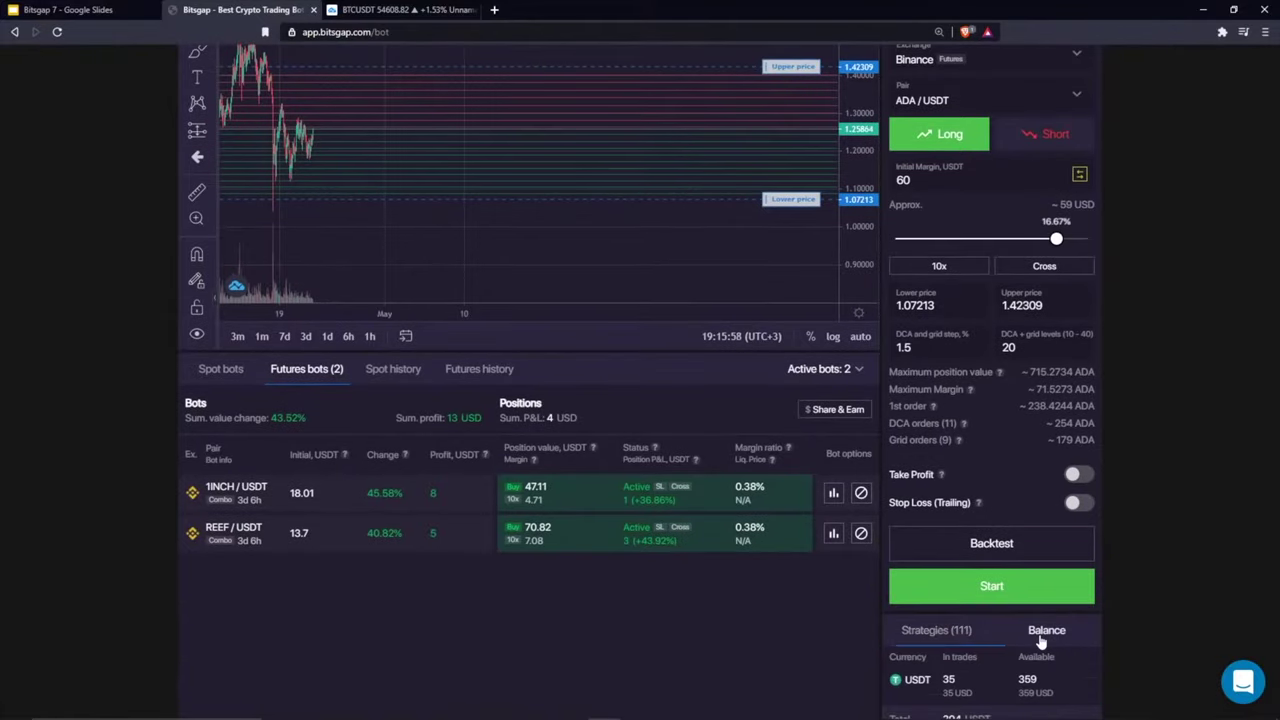
scroll(1037, 646, "down", 1)
scroll(989, 403, "up", 3)
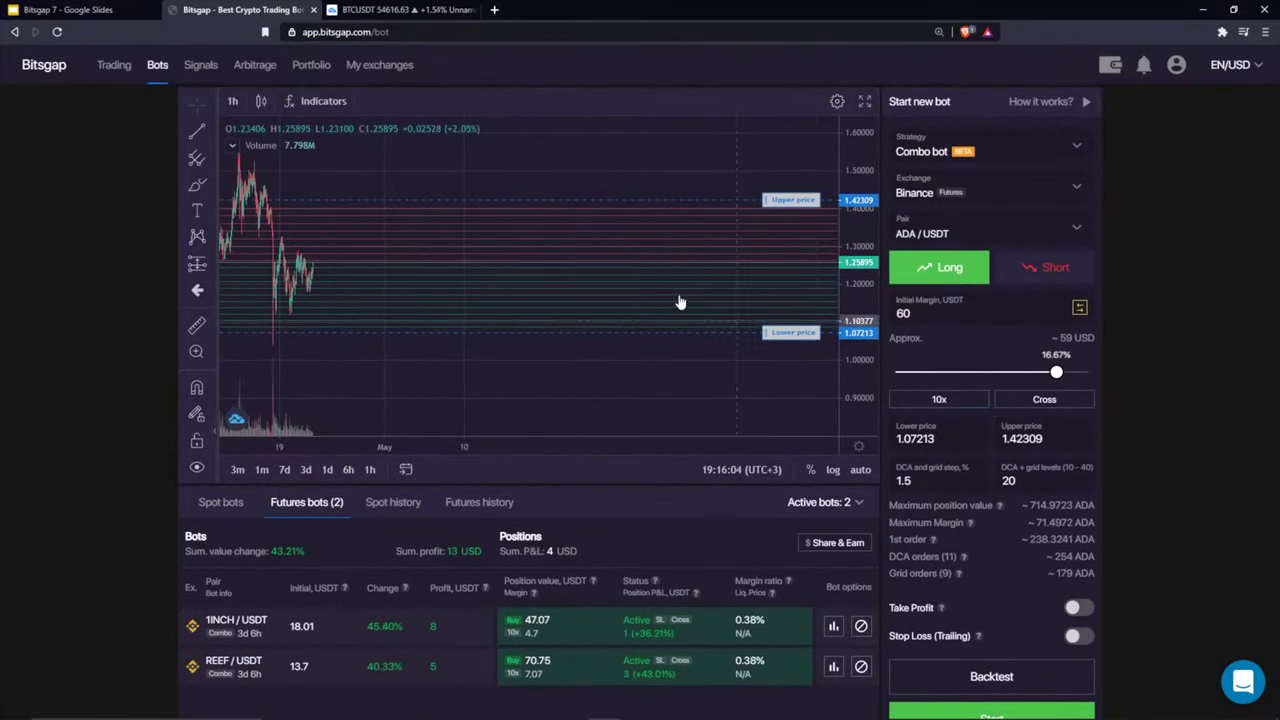
Step: Preview the Isolated margin mode for ADA/USDT and dismiss the settings without confirming
left_click(1044, 399)
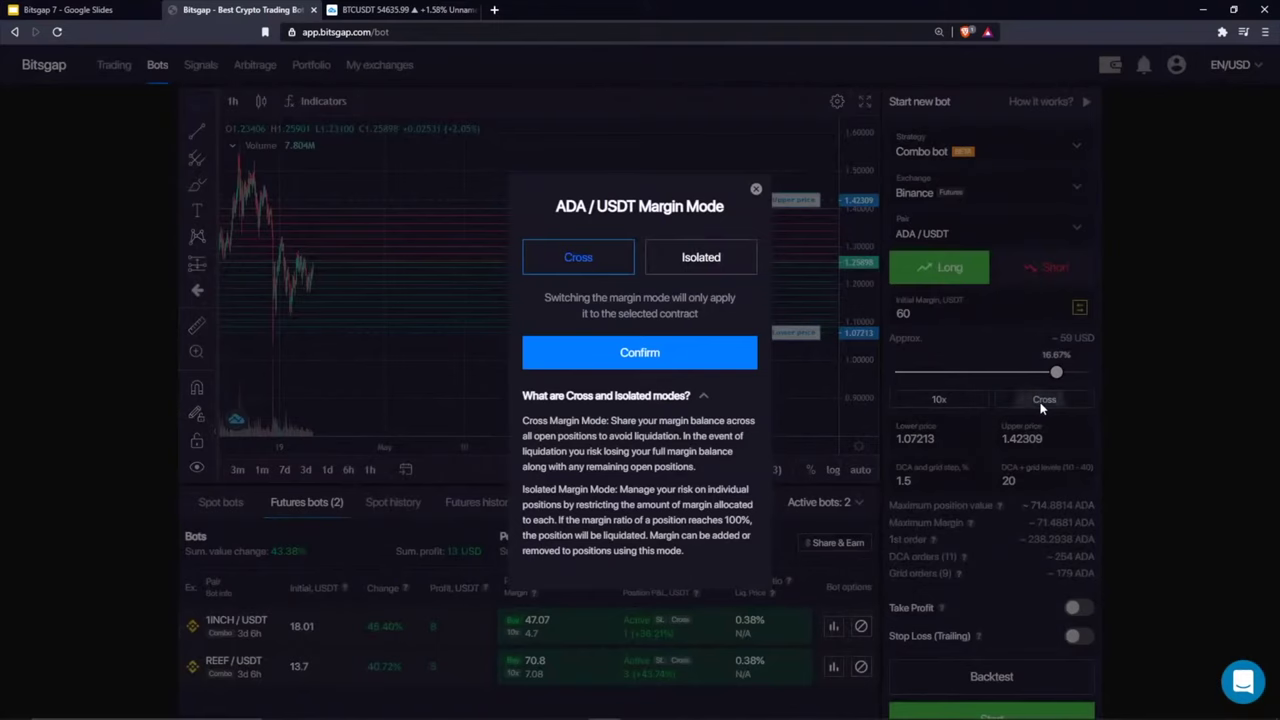
left_click(700, 262)
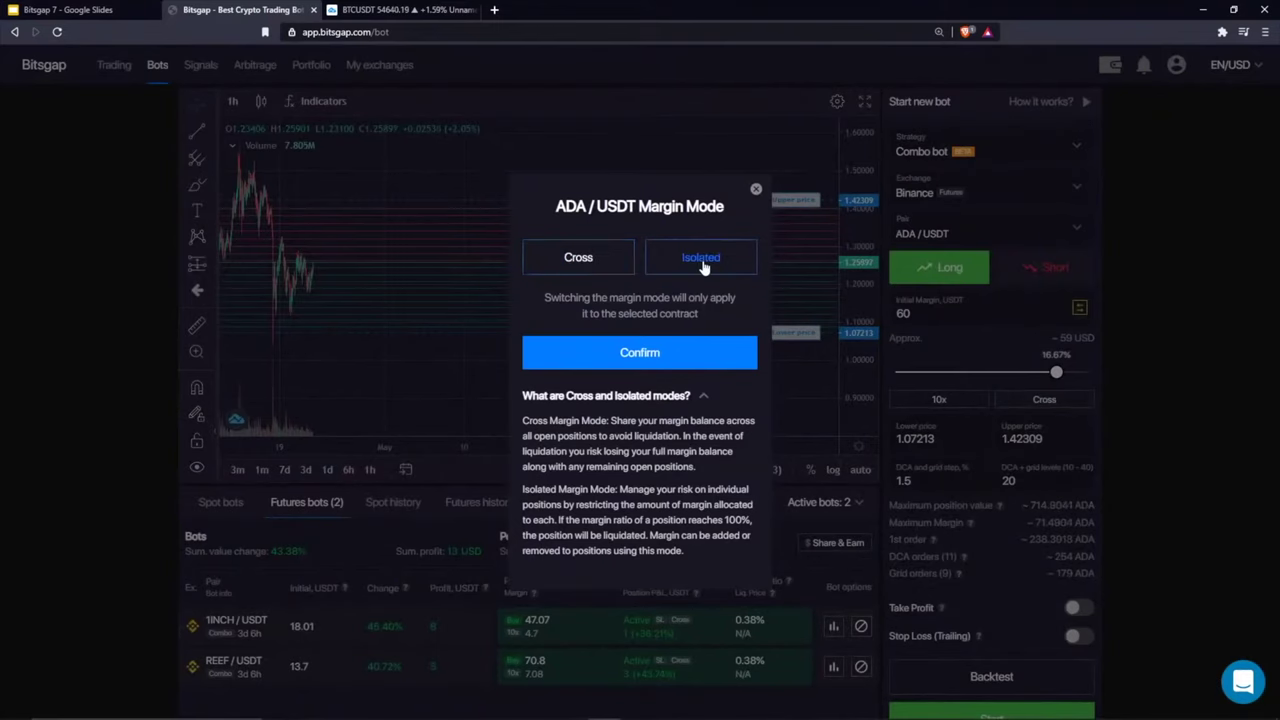
left_click(755, 190)
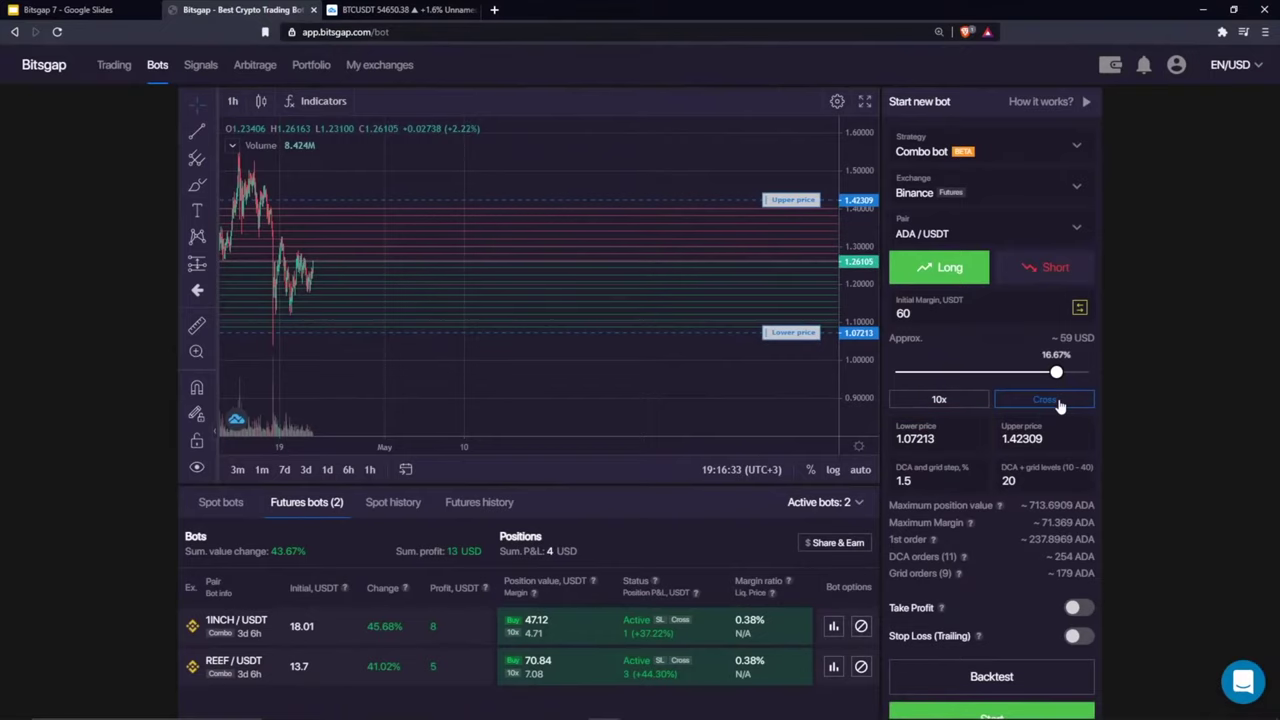
Step: Draw a Brush arrow falling from the current price to the lower price, and delete it
scroll(565, 535, "down", 1)
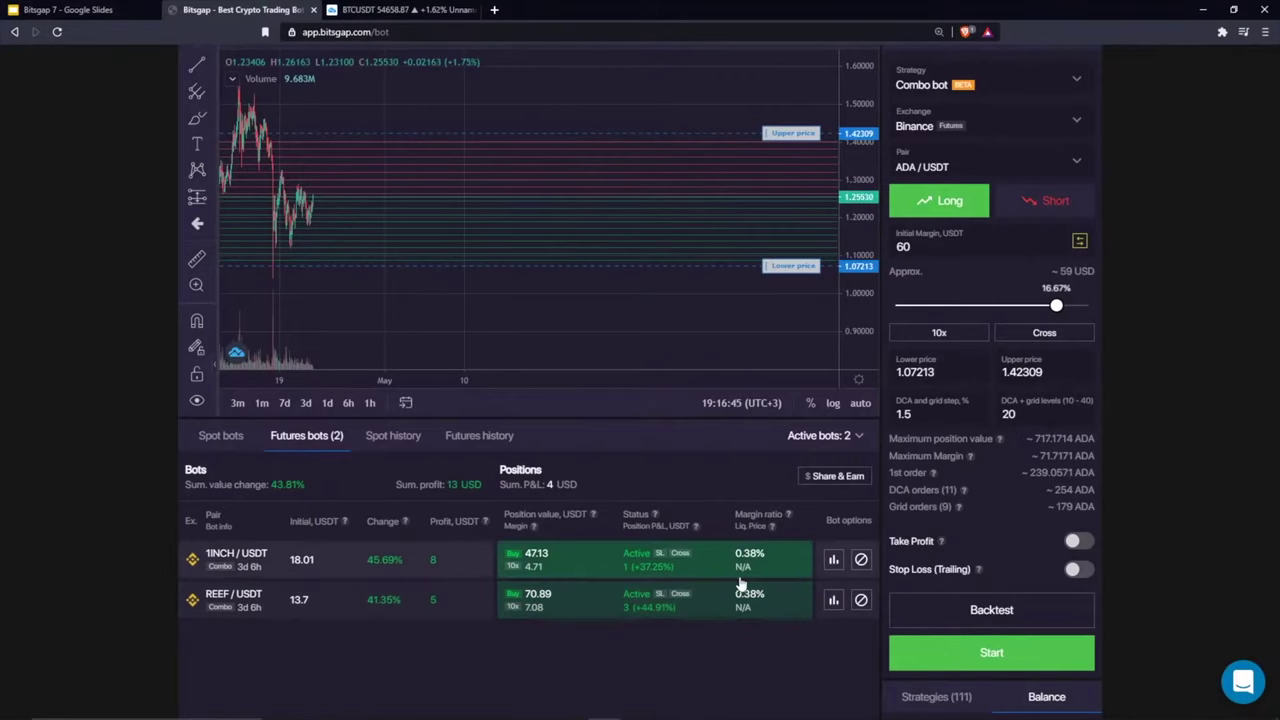
scroll(1094, 565, "down", 2)
scroll(690, 520, "up", 1)
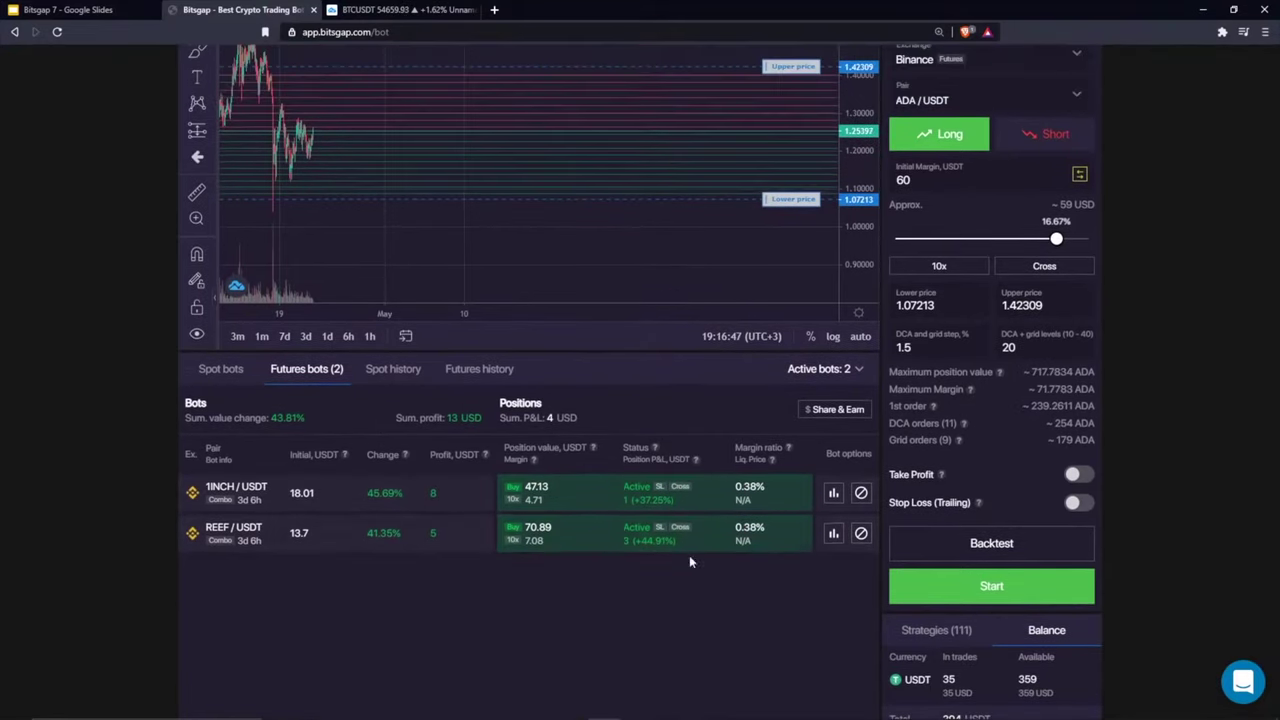
scroll(651, 587, "up", 1)
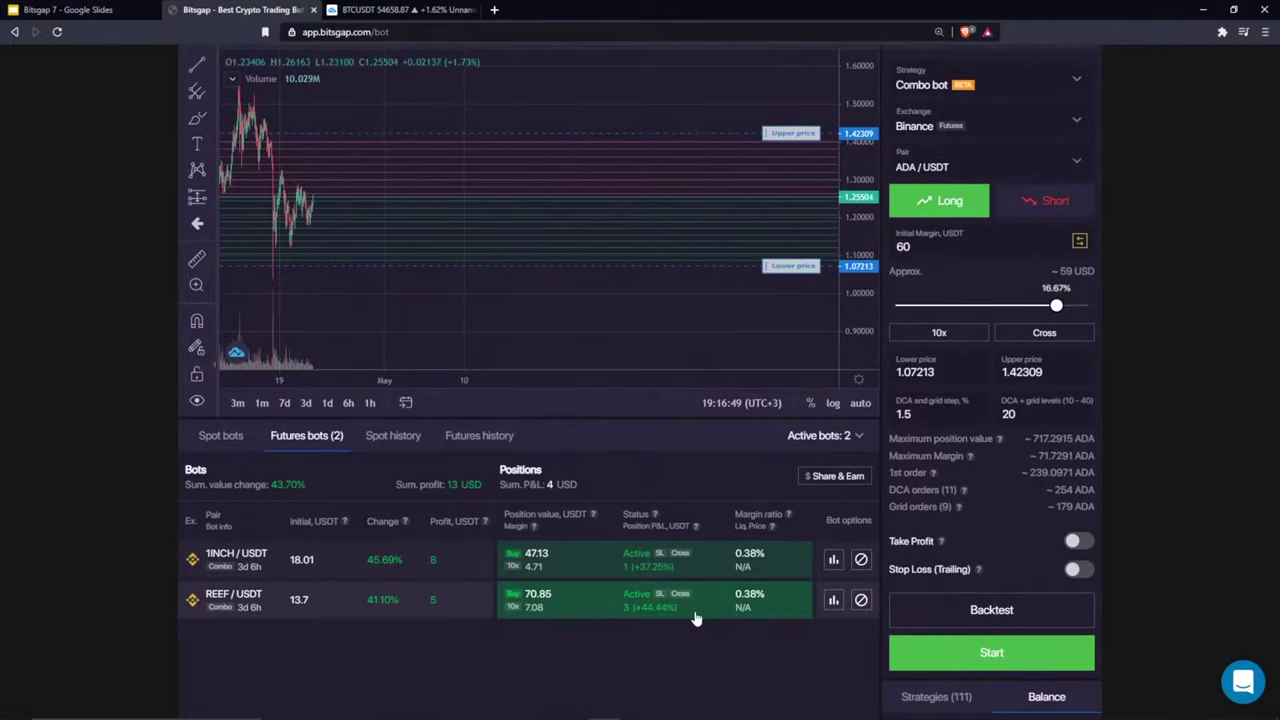
mouse_move(335, 188)
left_mouse_down()
mouse_move(365, 272)
mouse_move(405, 248)
left_mouse_up()
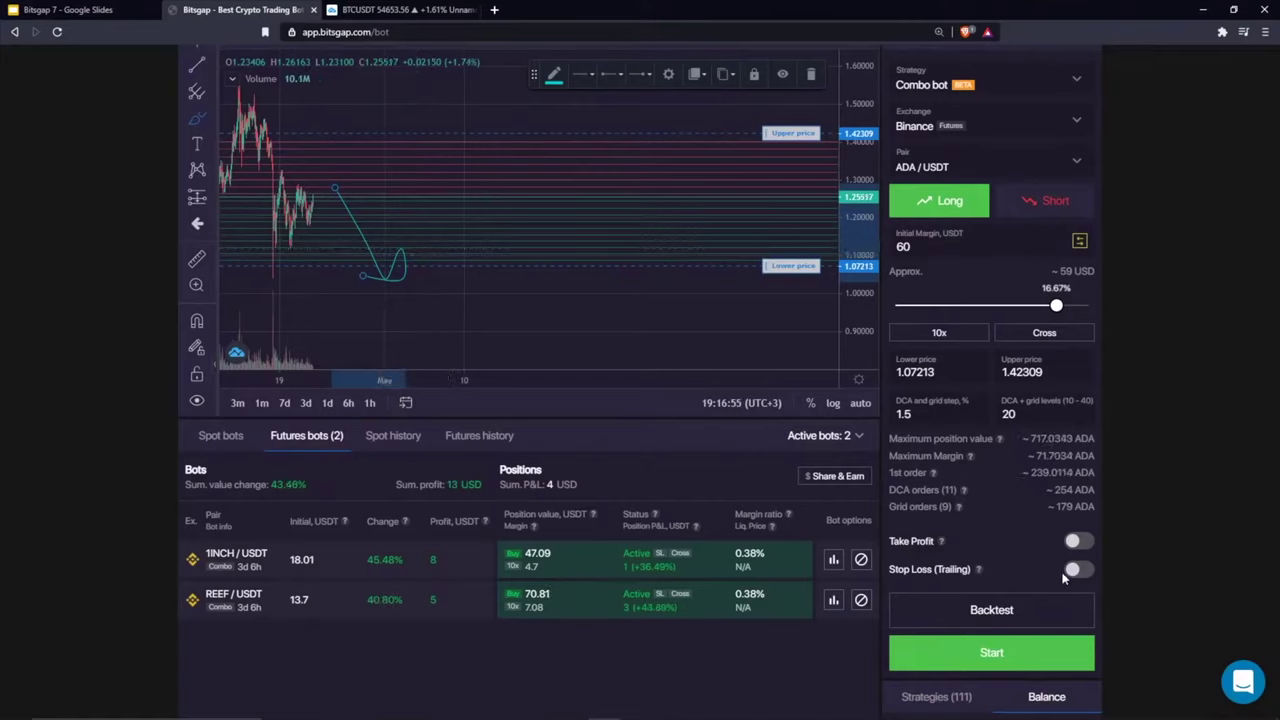
left_click(809, 73)
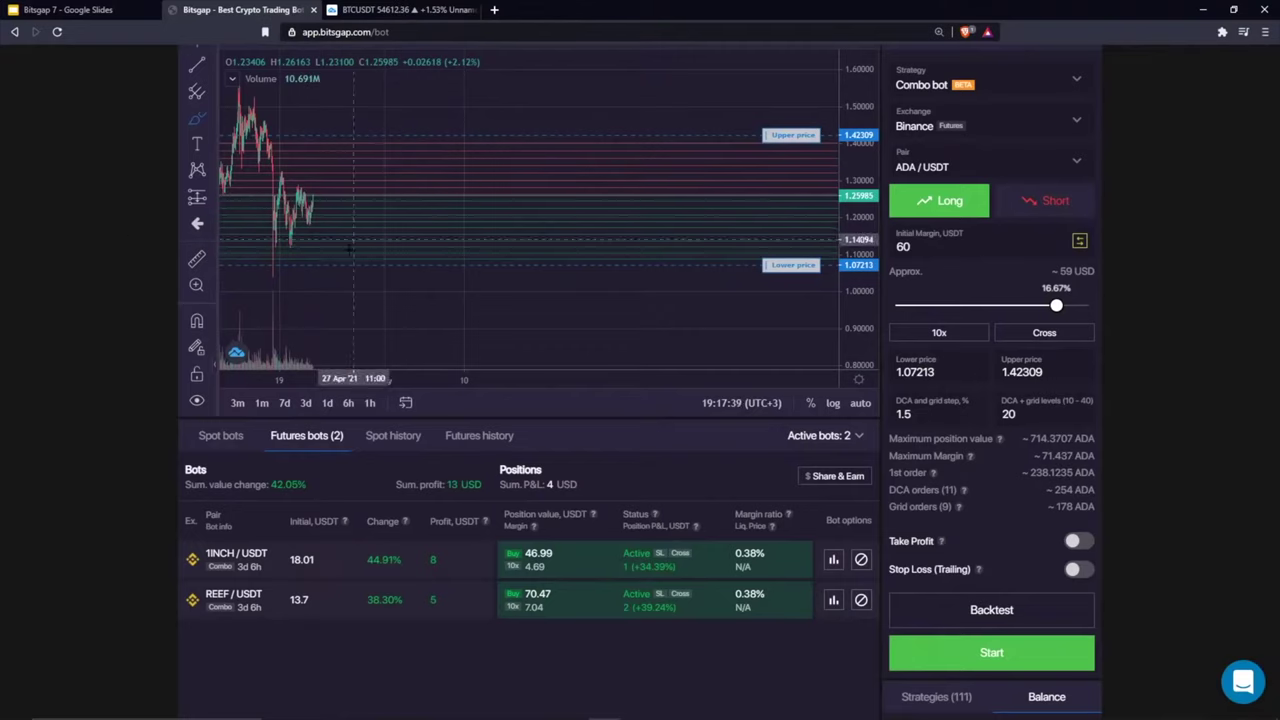
Step: Compare the Cross and Isolated margin modes for ADA/USDT, leaving the settings unconfirmed
left_click(1020, 334)
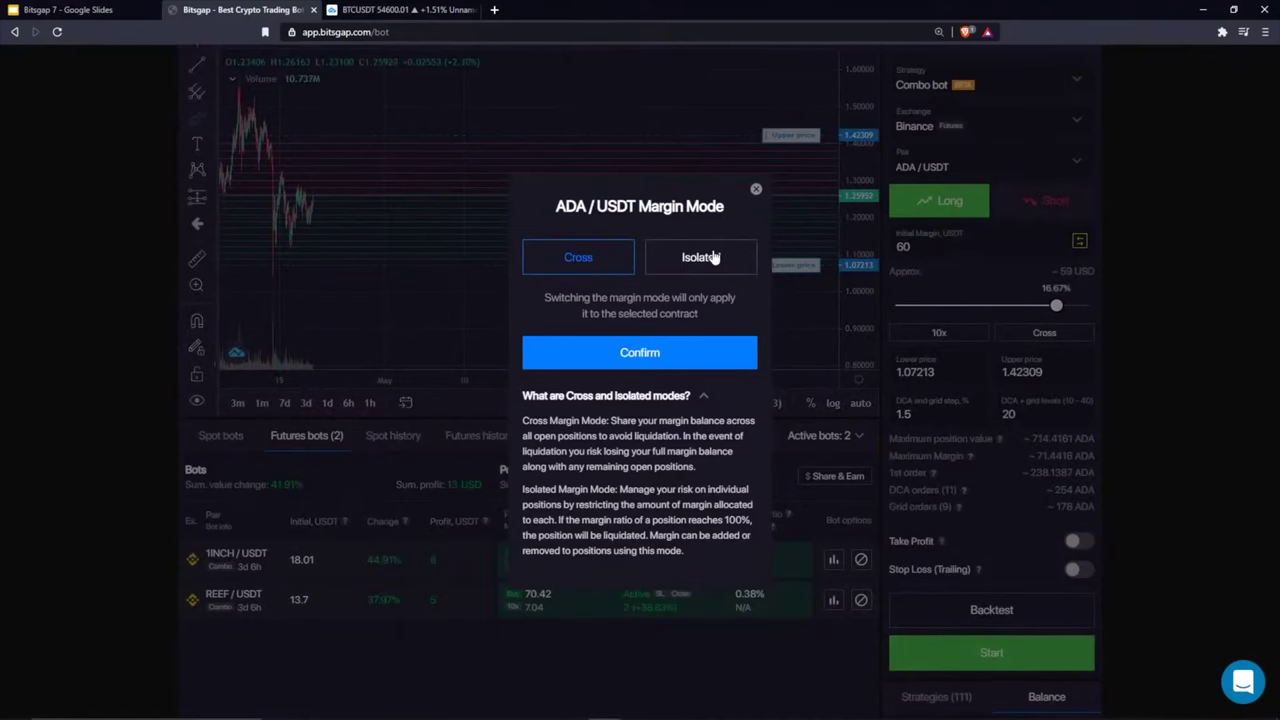
left_click(756, 189)
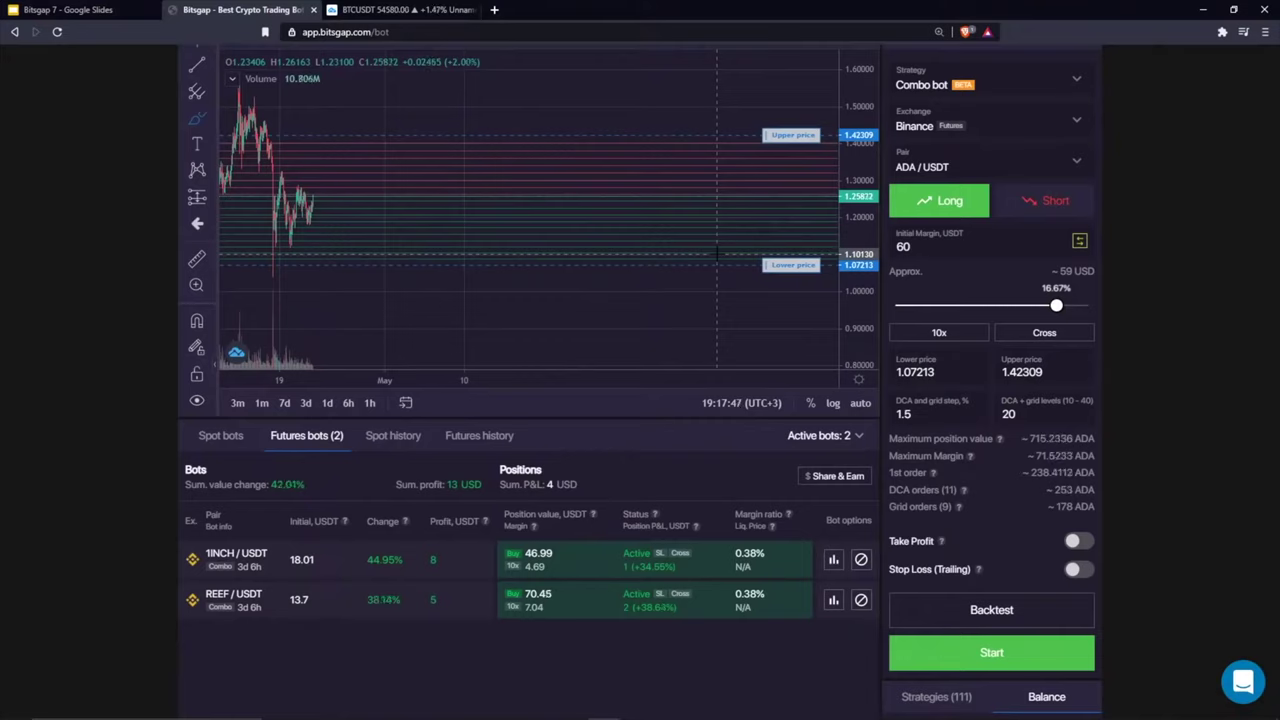
left_click(1041, 334)
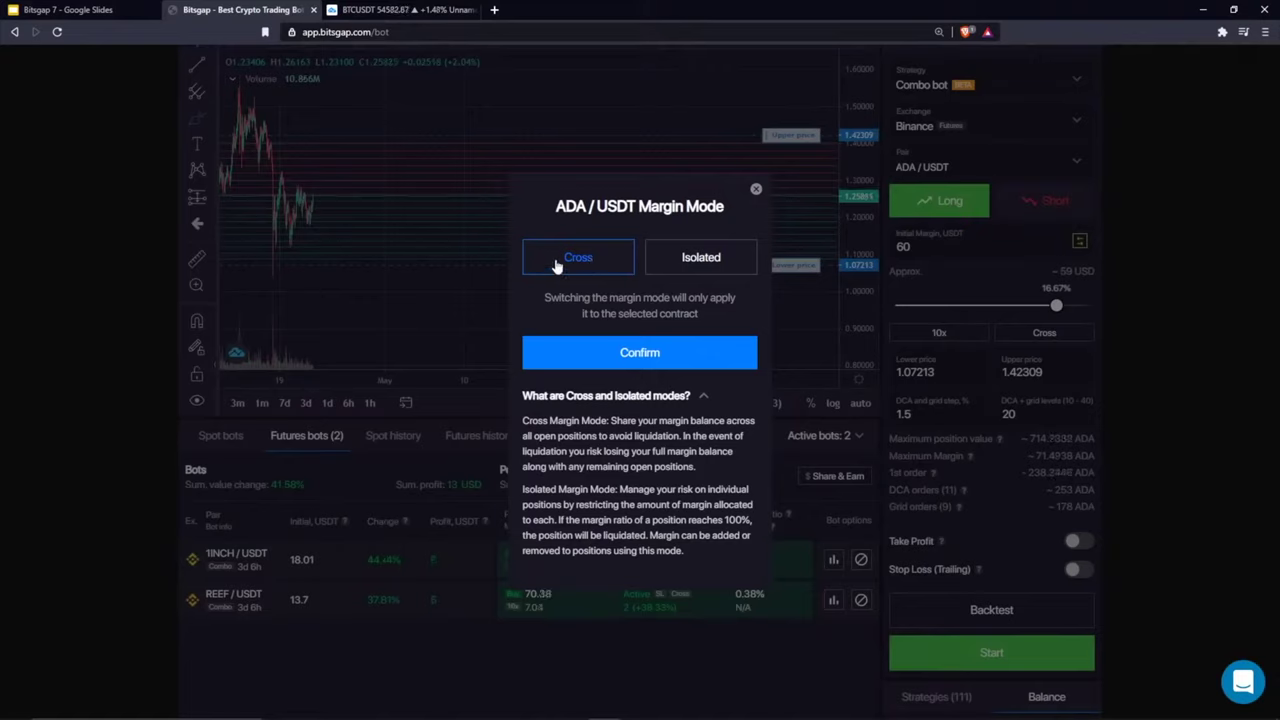
left_click(684, 260)
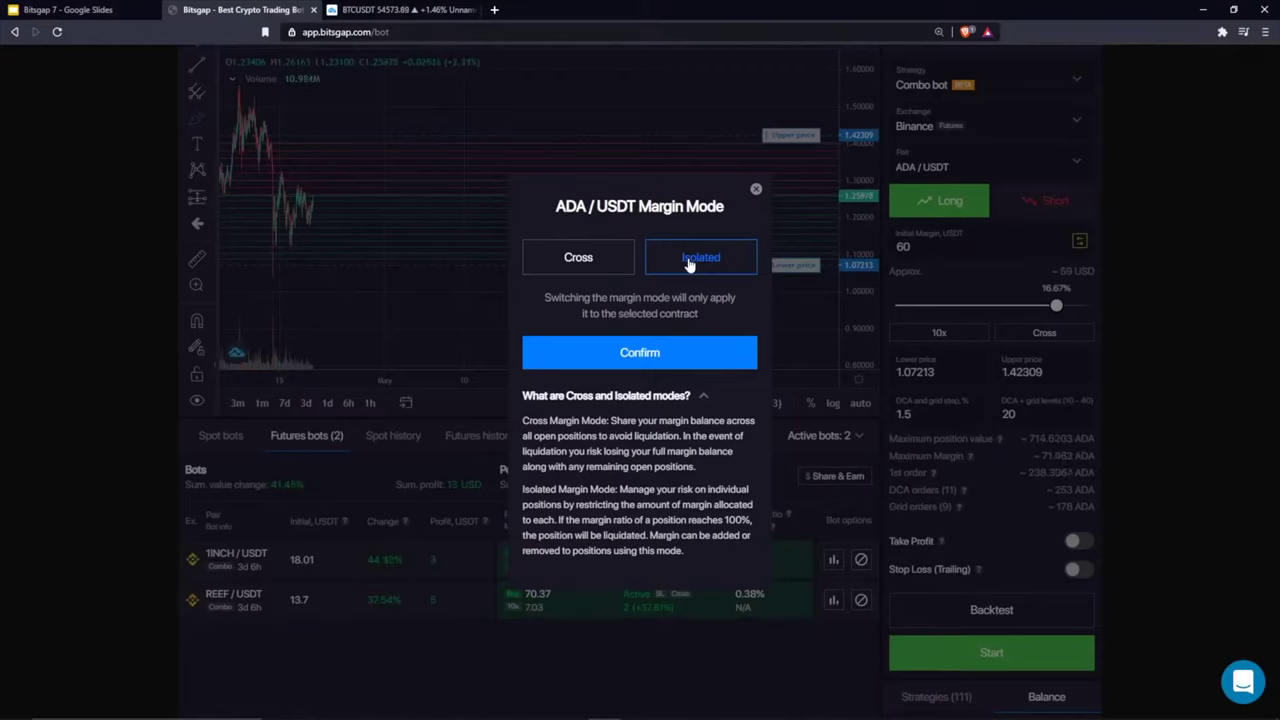
left_click(756, 189)
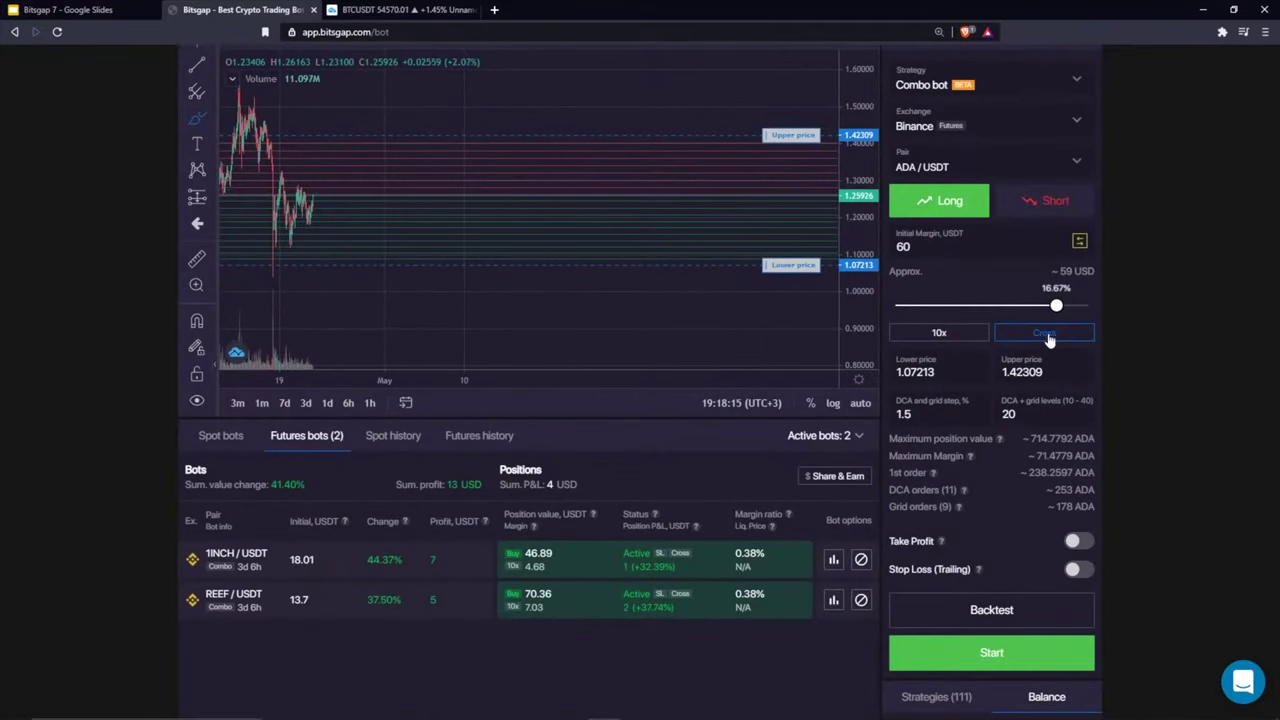
Step: Examine the bot's leverage, maximum position value, maximum margin, first order, and DCA and grid order figures
left_click(940, 330)
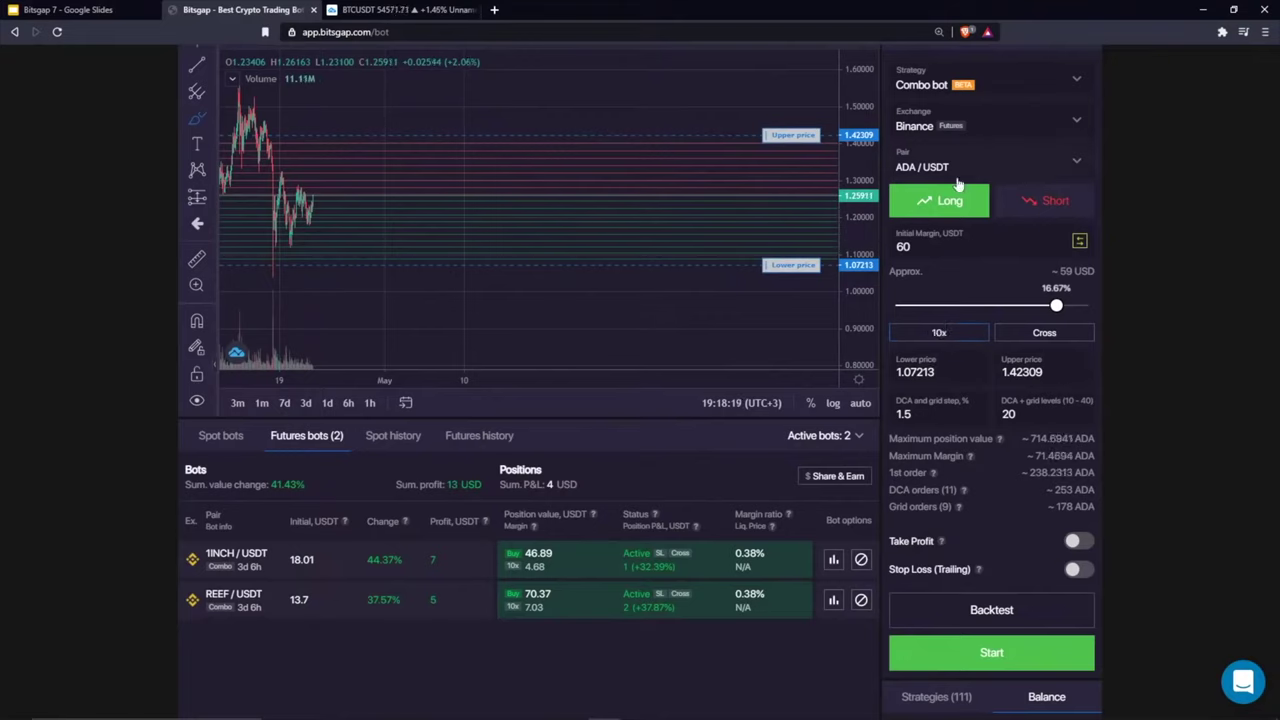
left_click_drag(1028, 438, 1088, 460)
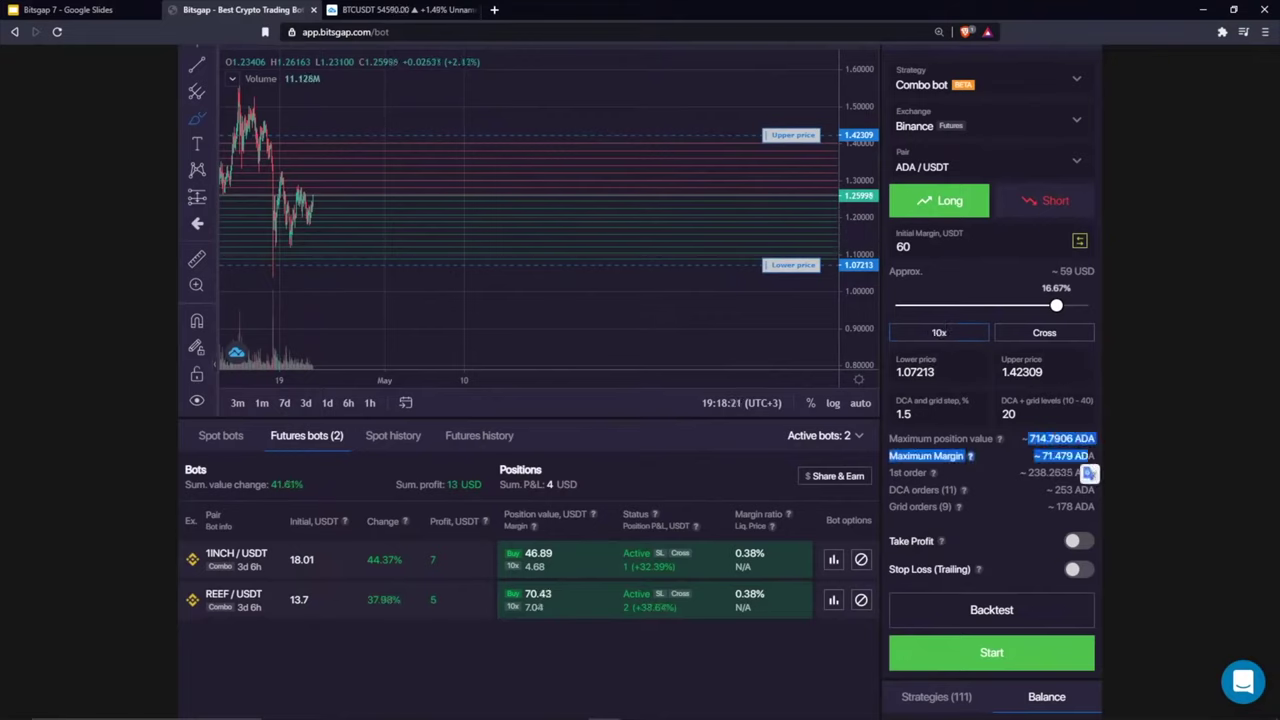
double_click(949, 489)
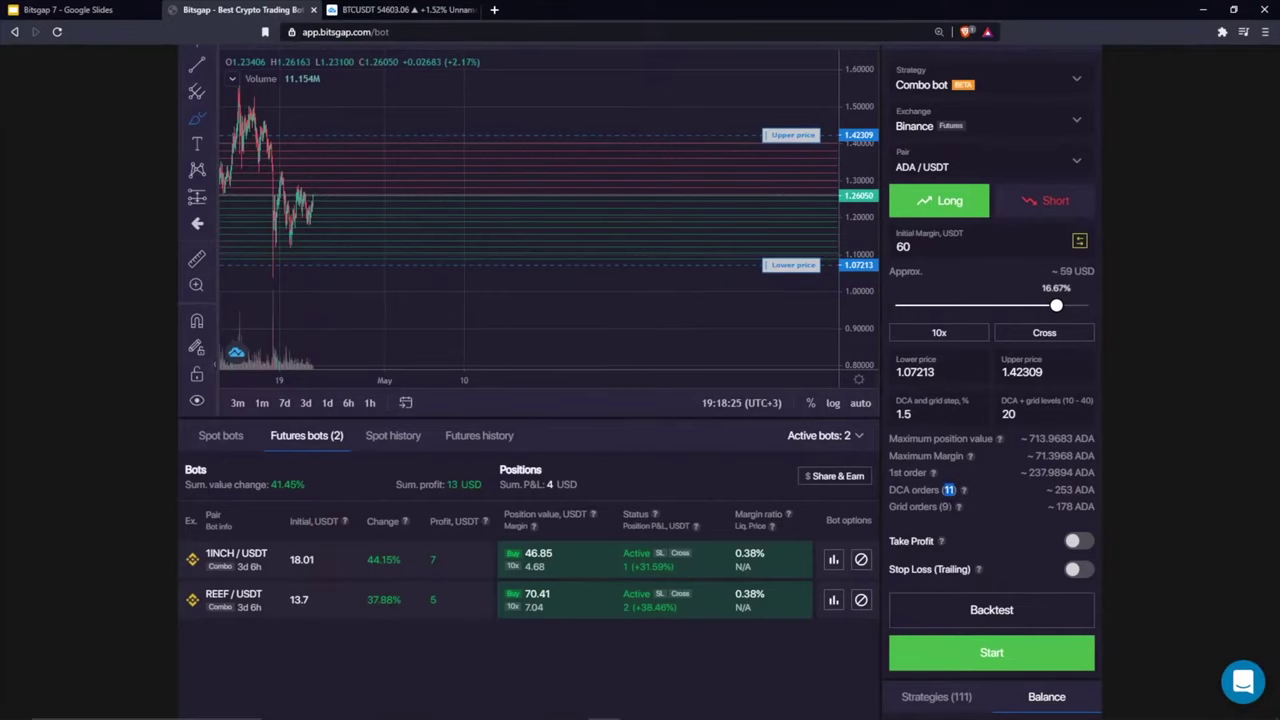
double_click(945, 506)
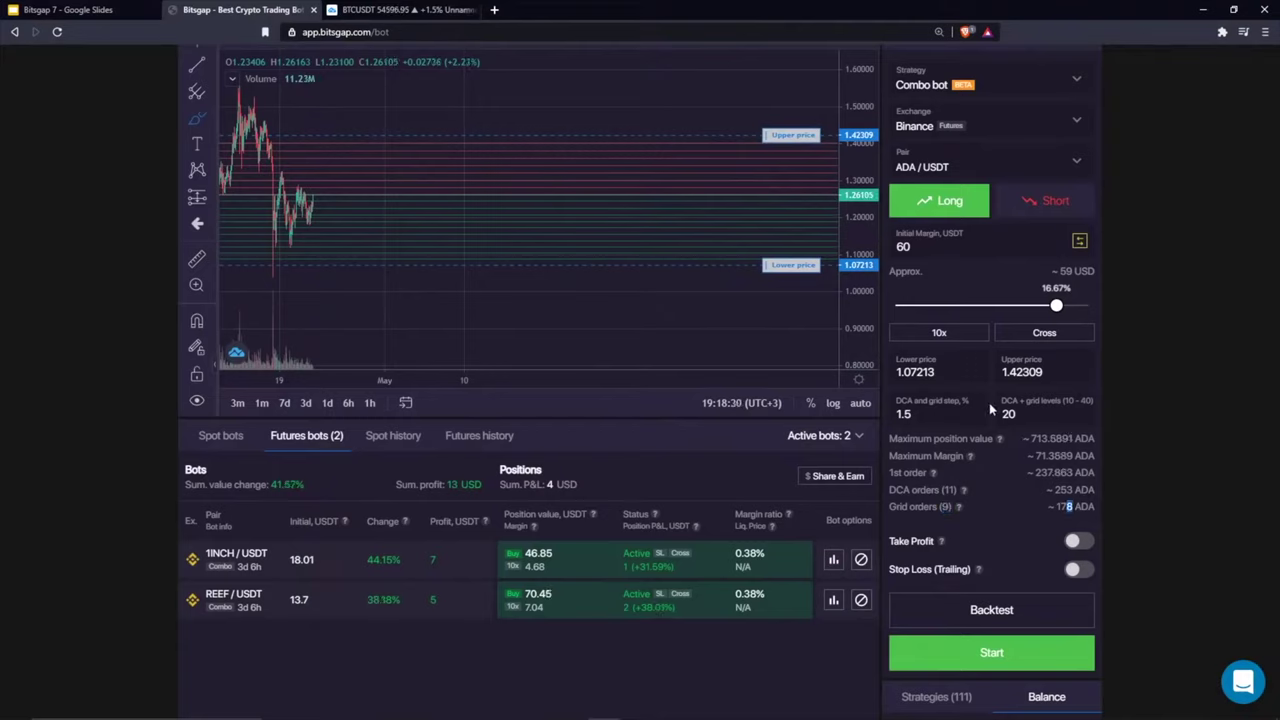
left_click_drag(1028, 473, 1090, 455)
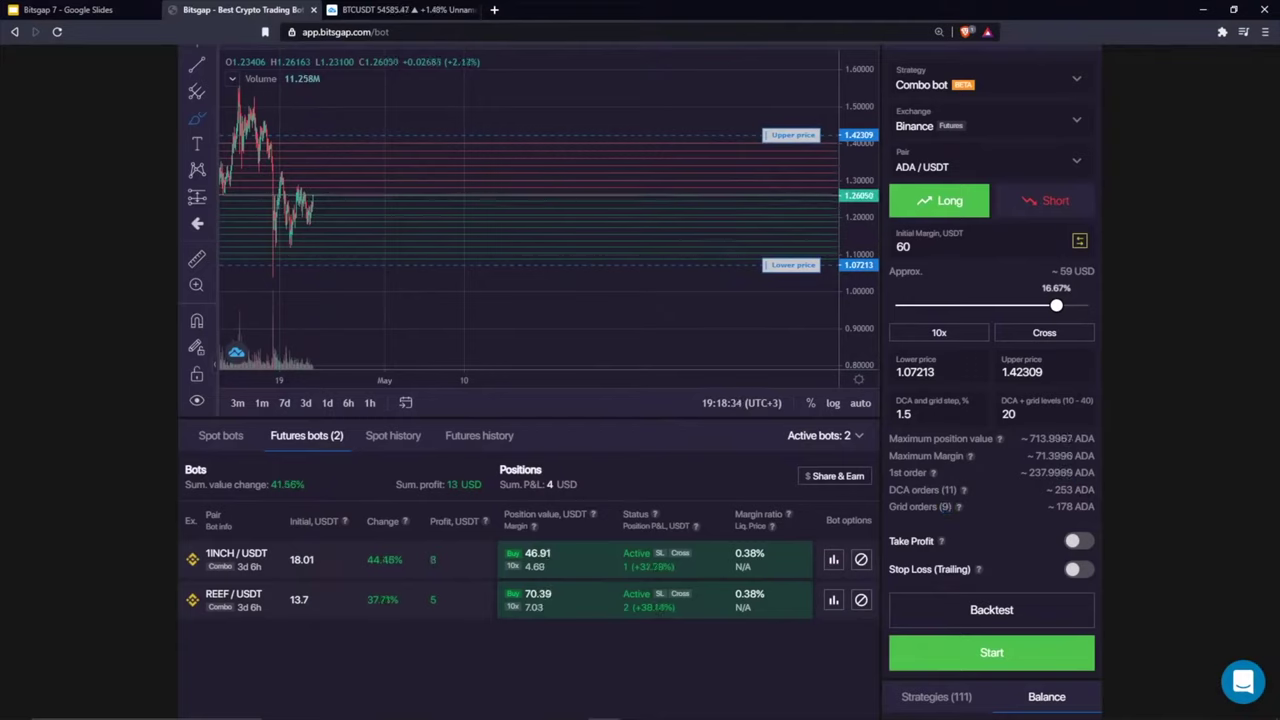
left_click_drag(1030, 473, 1095, 473)
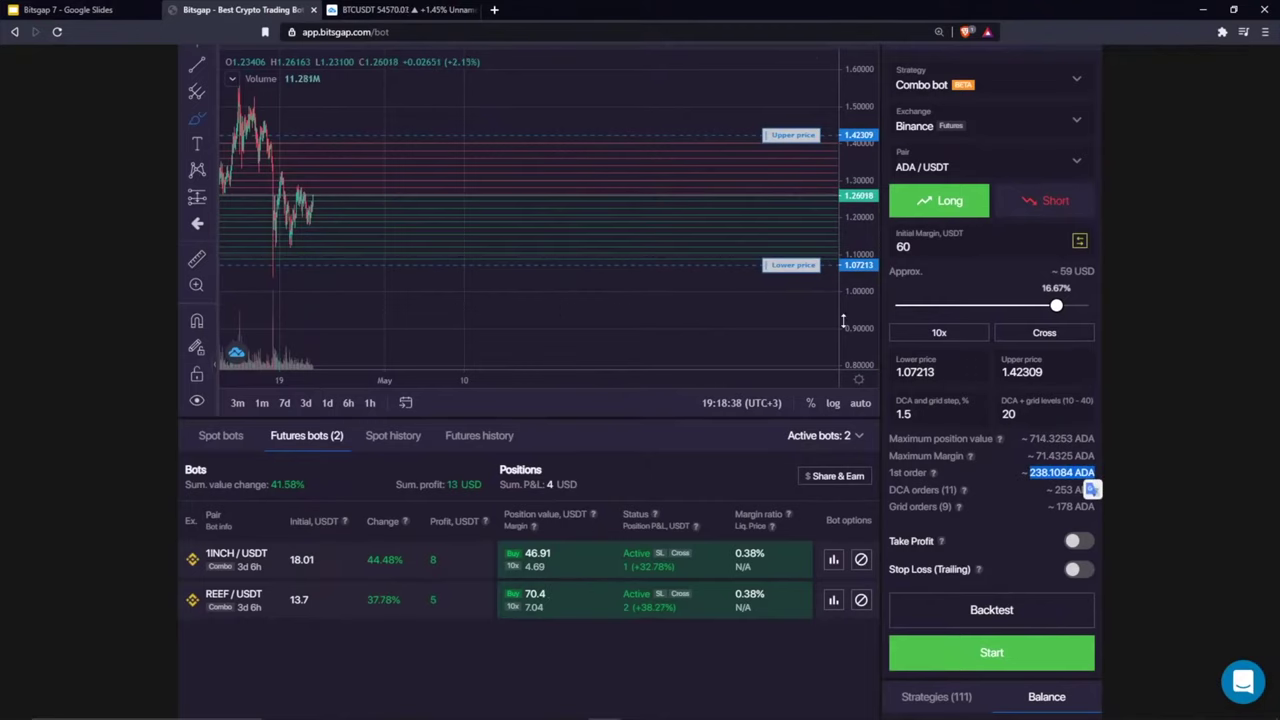
left_click_drag(1036, 456, 1095, 438)
left_click(986, 462)
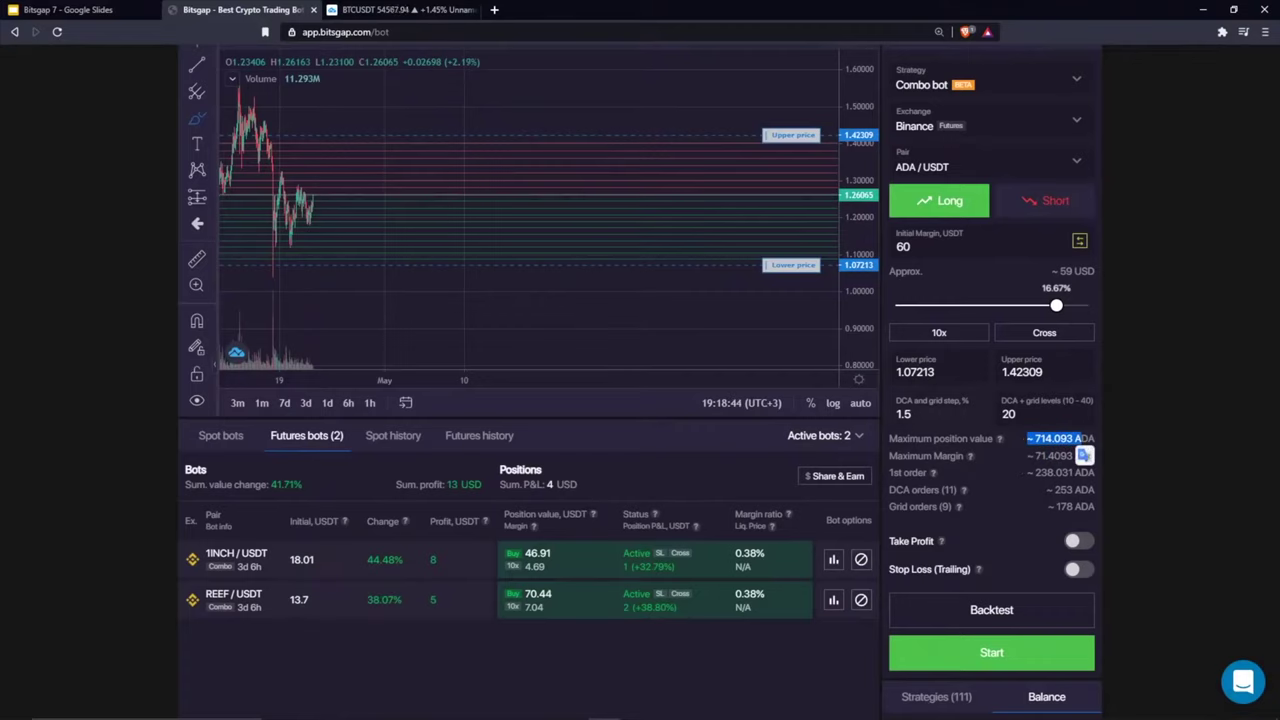
Step: Draw Brush arrows from the current price to the lower price and on below it, and add short horizontal order lines beneath the grid
left_click(195, 120)
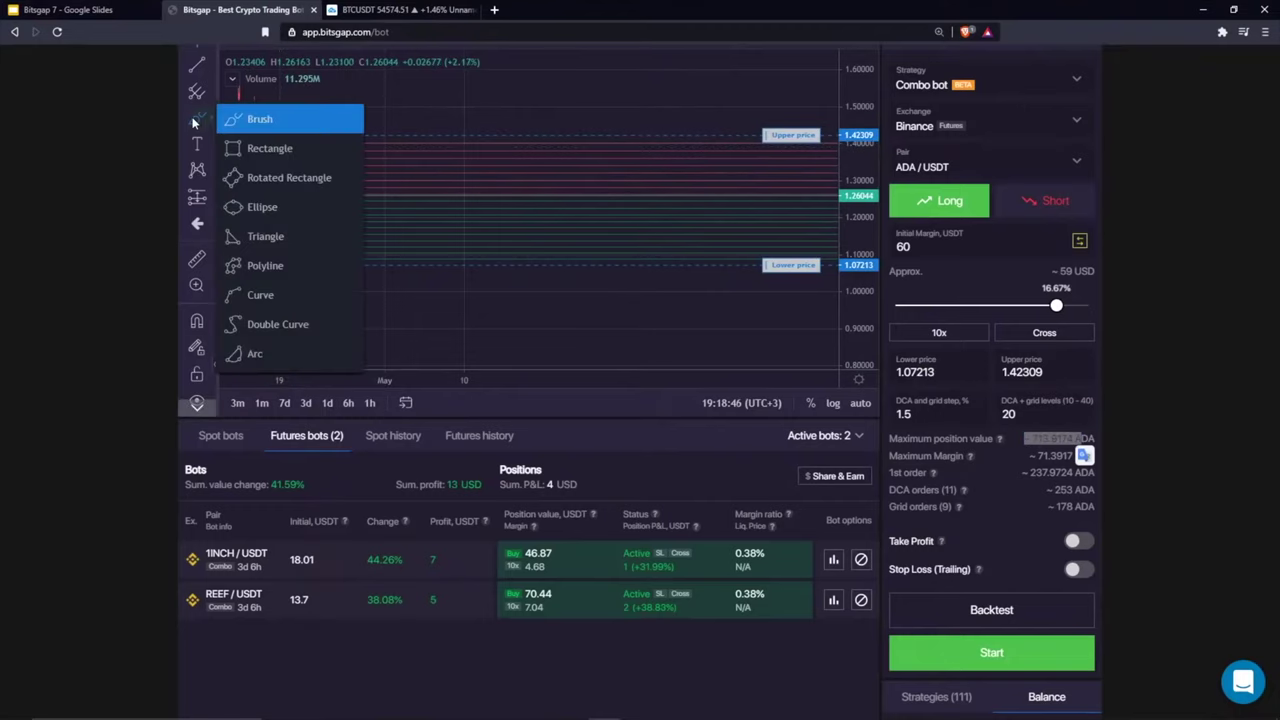
left_click(259, 119)
left_click(467, 197)
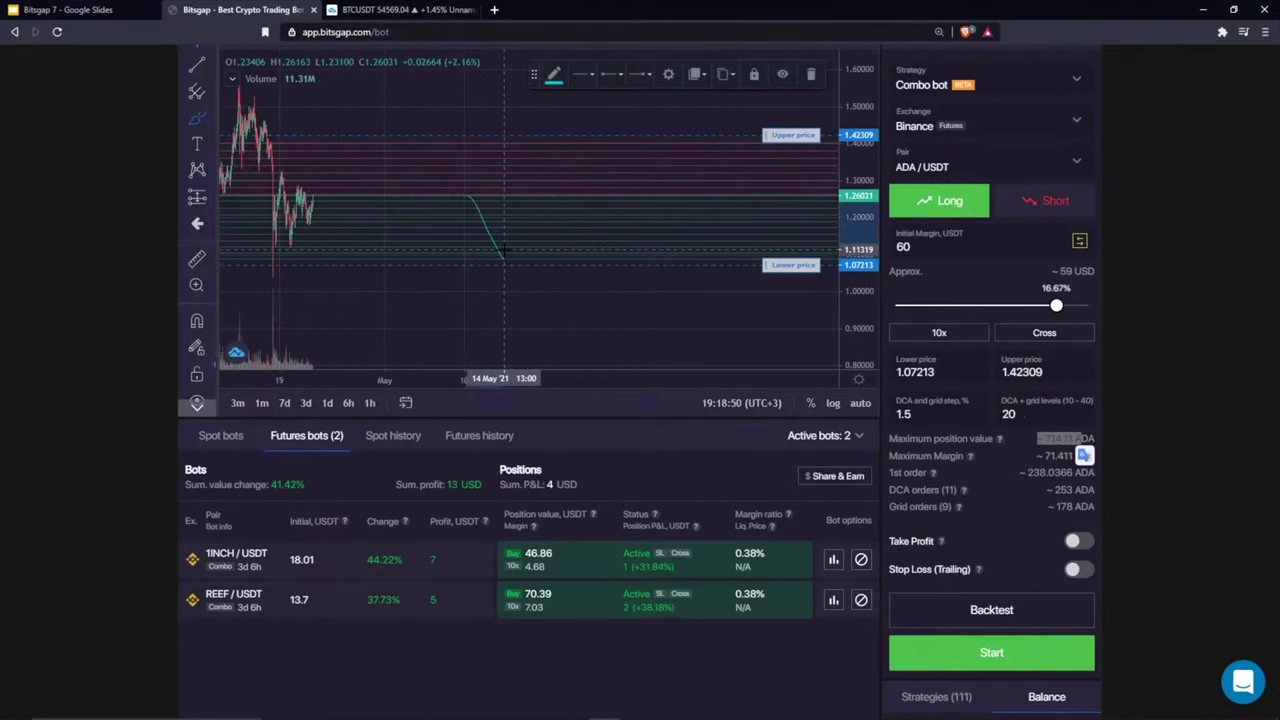
left_click(535, 313)
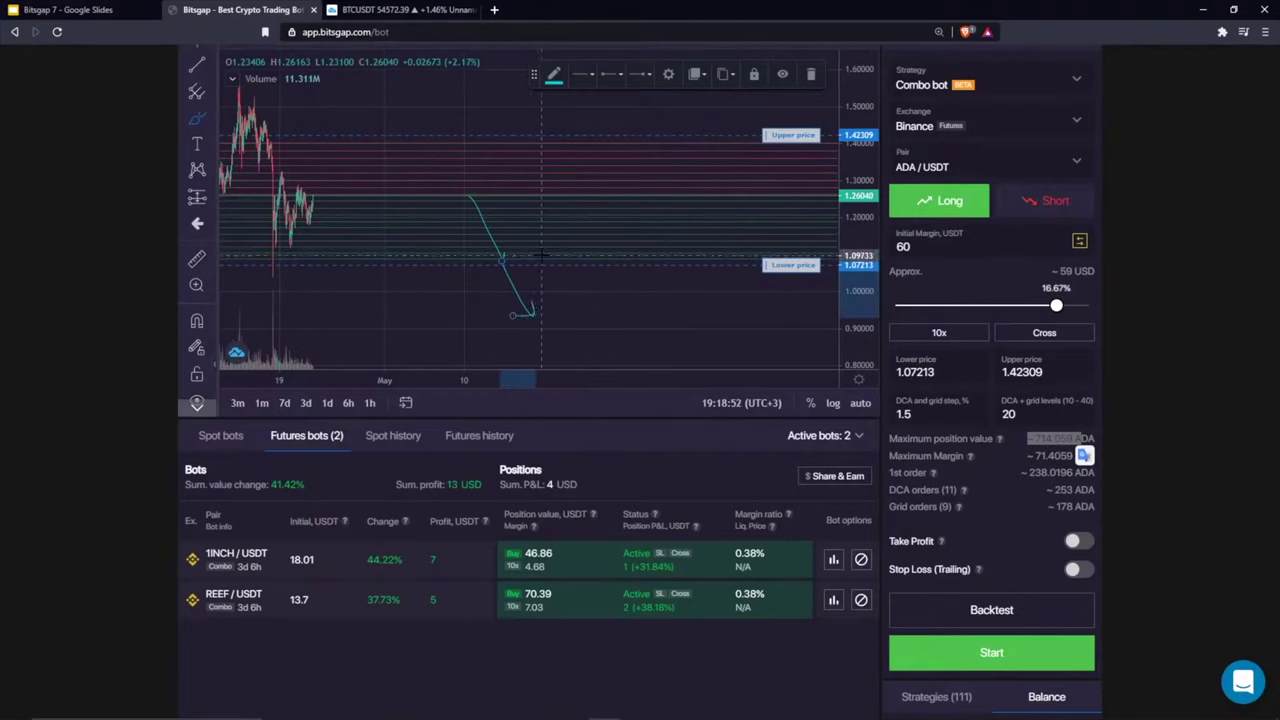
double_click(512, 316)
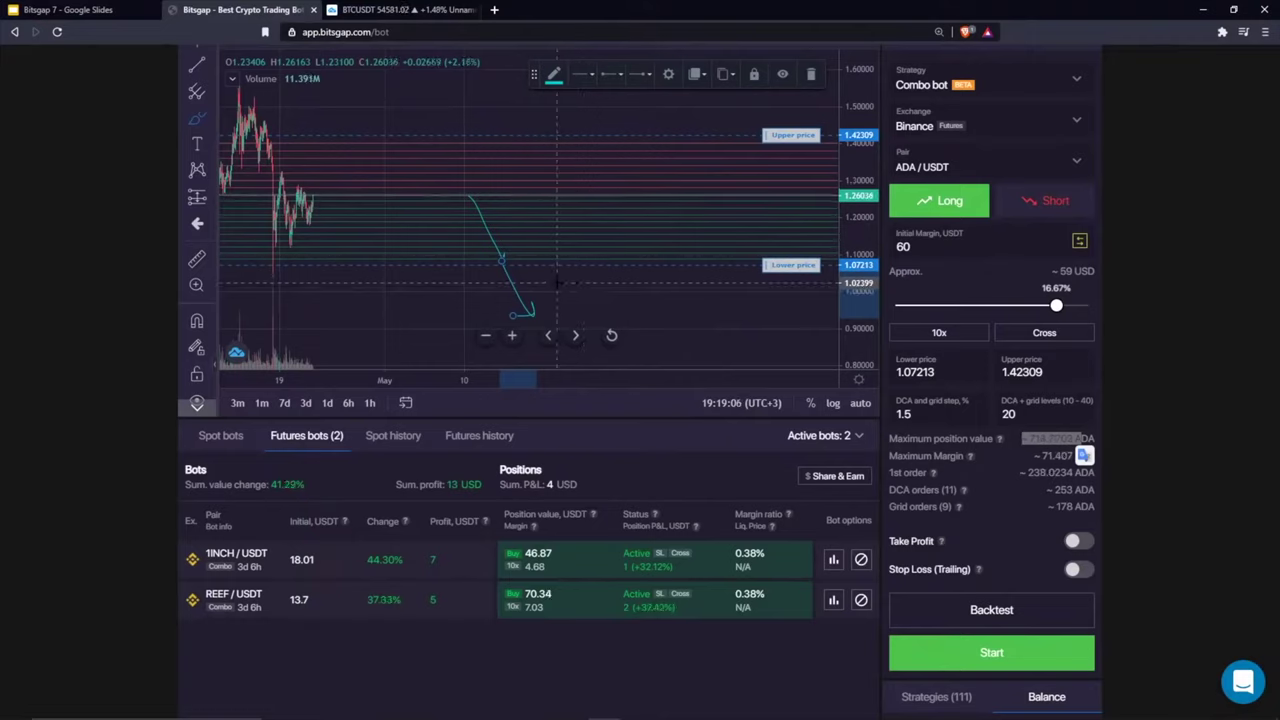
mouse_move(550, 277)
left_mouse_down()
mouse_move(587, 277)
mouse_move(635, 310)
left_mouse_up()
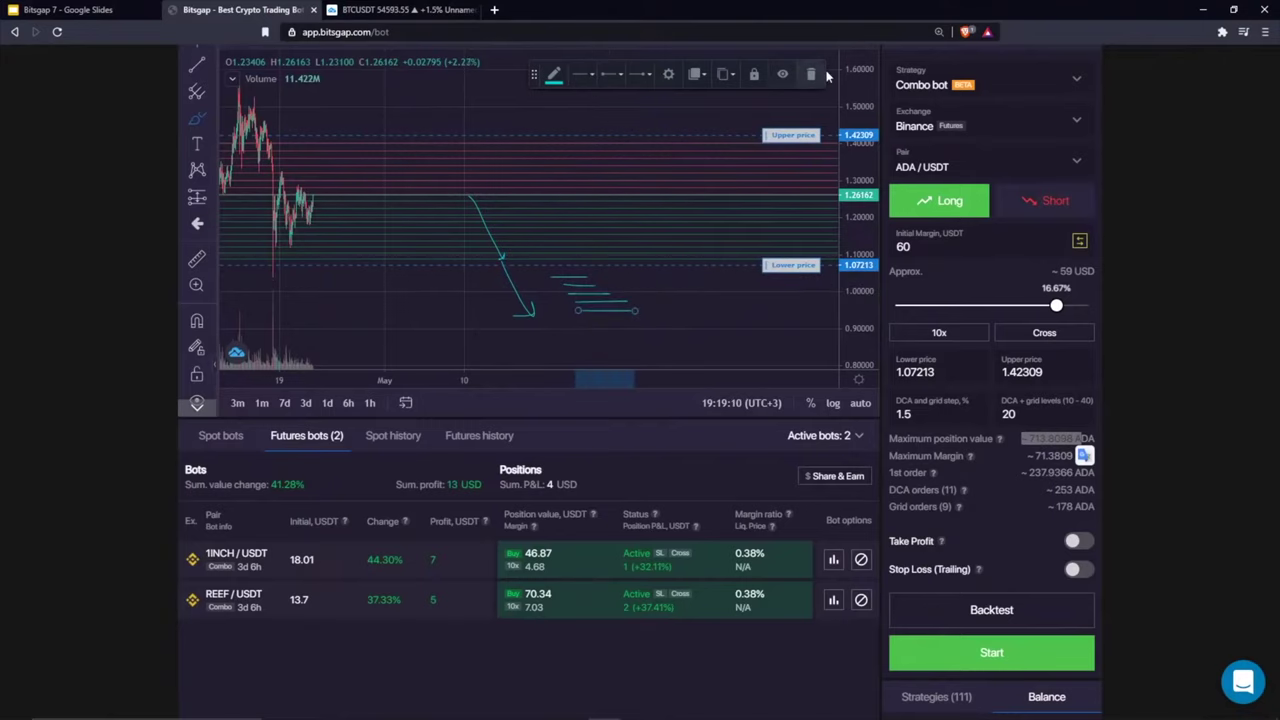
Step: Delete the last short order line and remove all remaining drawings from the ADA/USDT chart
left_click(810, 74)
right_click(760, 345)
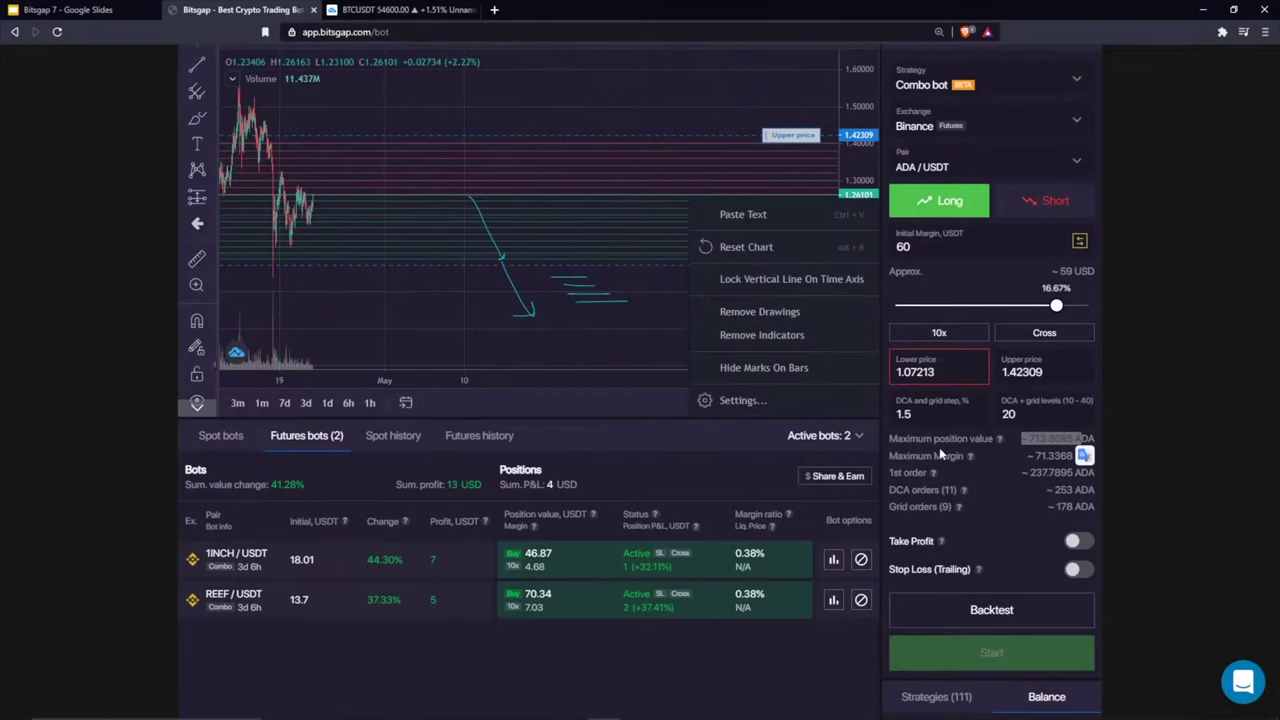
left_click(760, 311)
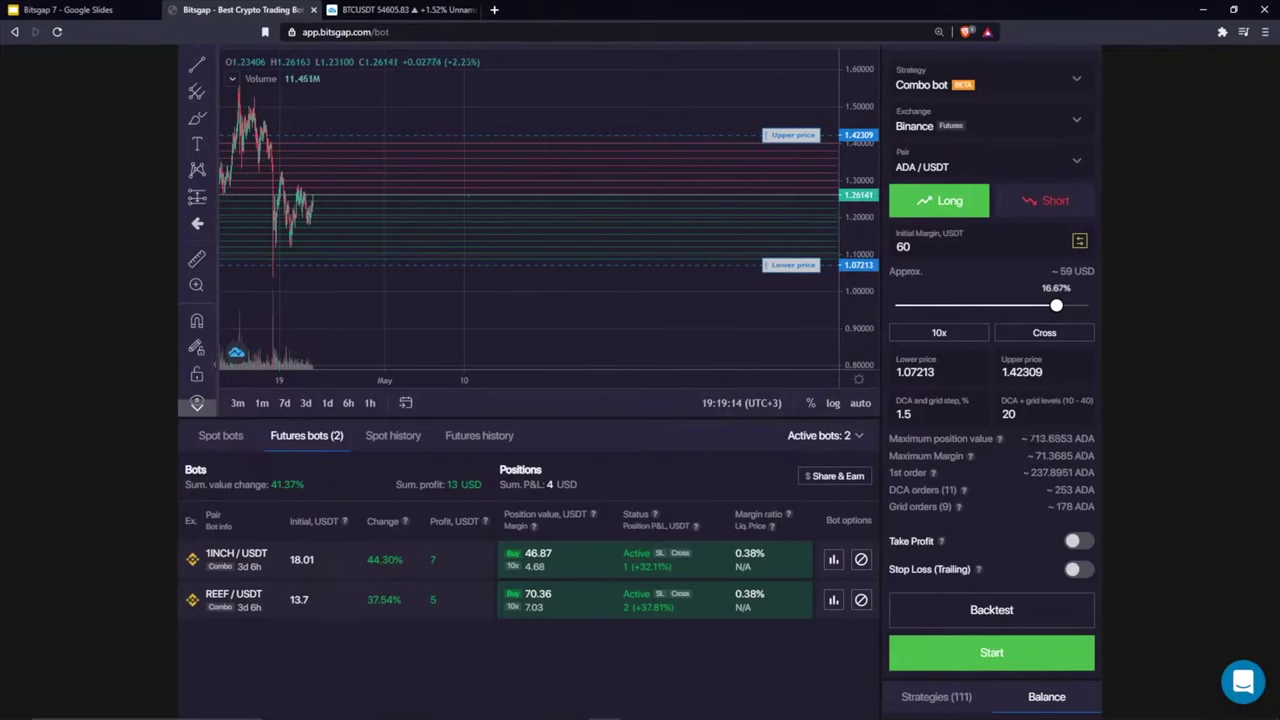
left_click_drag(1028, 438, 1074, 438)
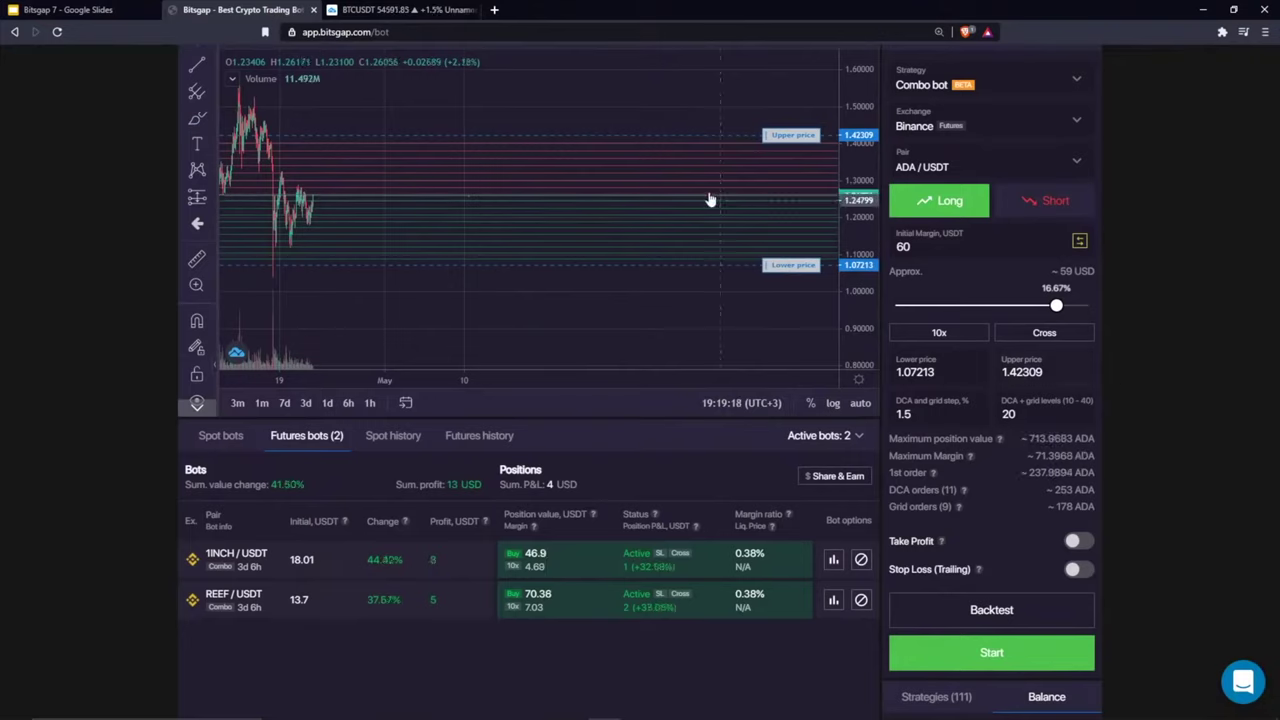
Step: Set the ADA/USDT bot's initial margin to 20 USDT and its DCA + grid levels to 15
double_click(903, 246)
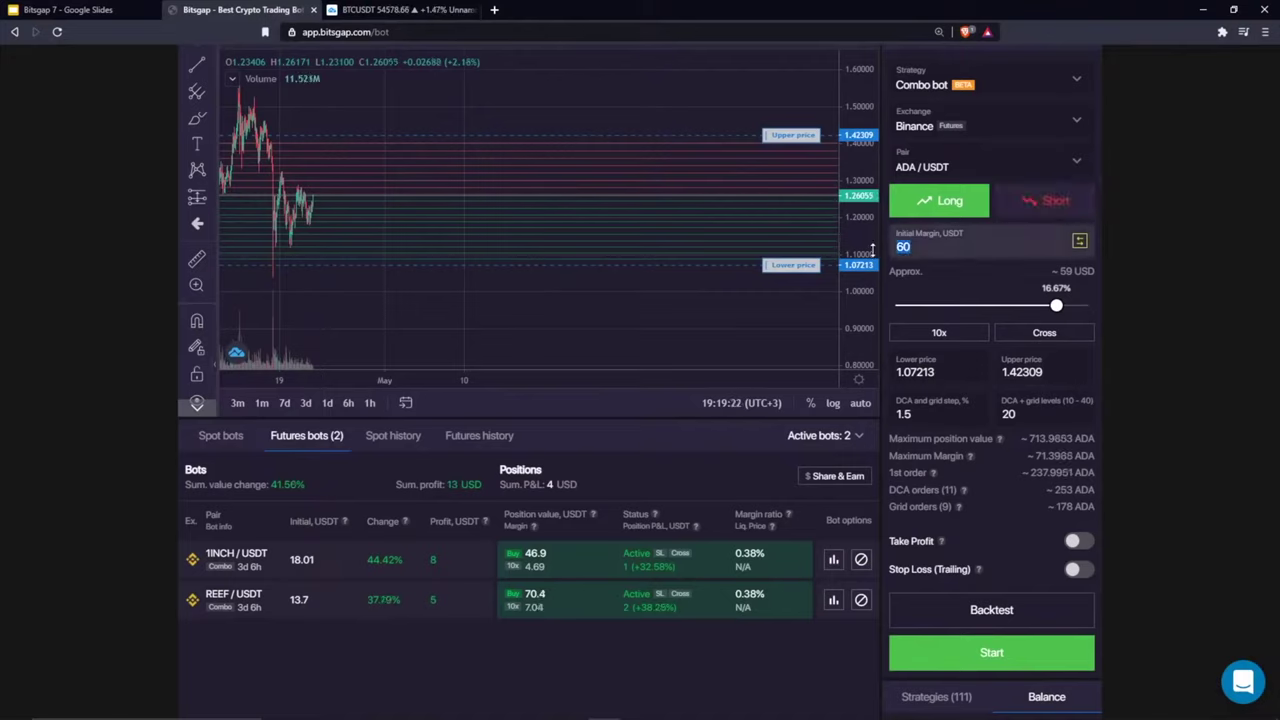
type("20")
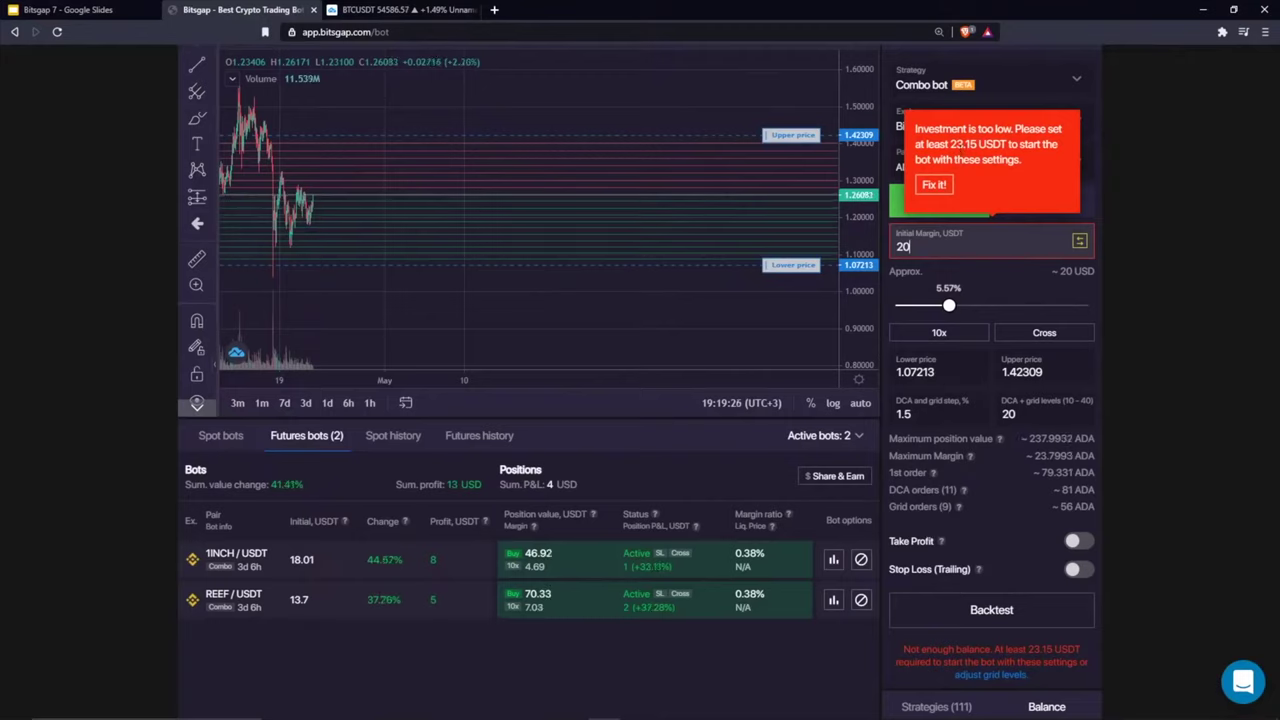
double_click(1008, 413)
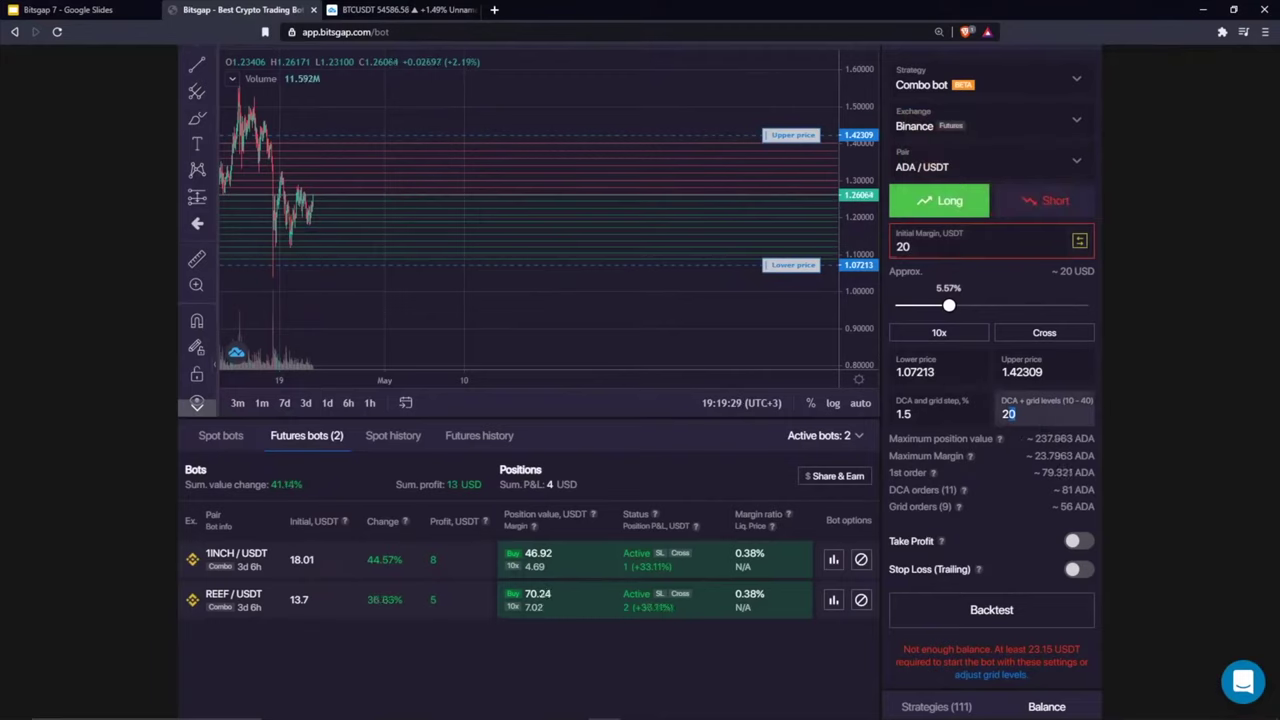
type("2")
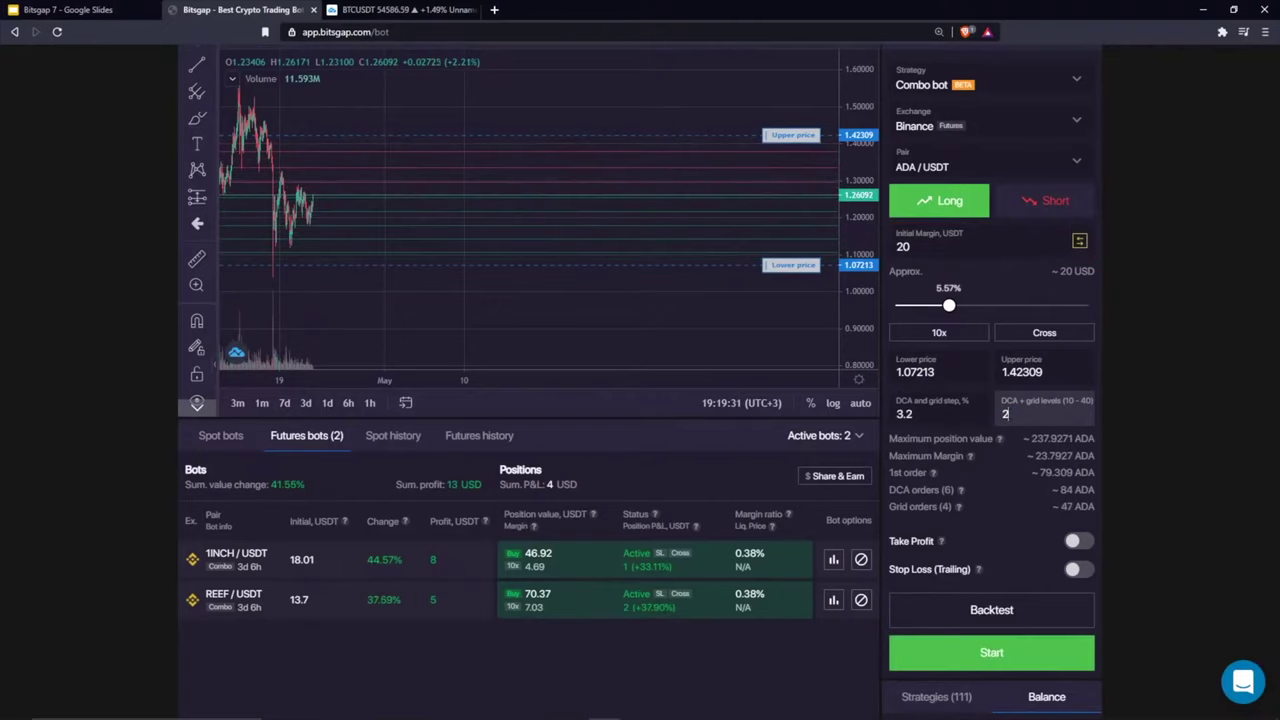
type("12")
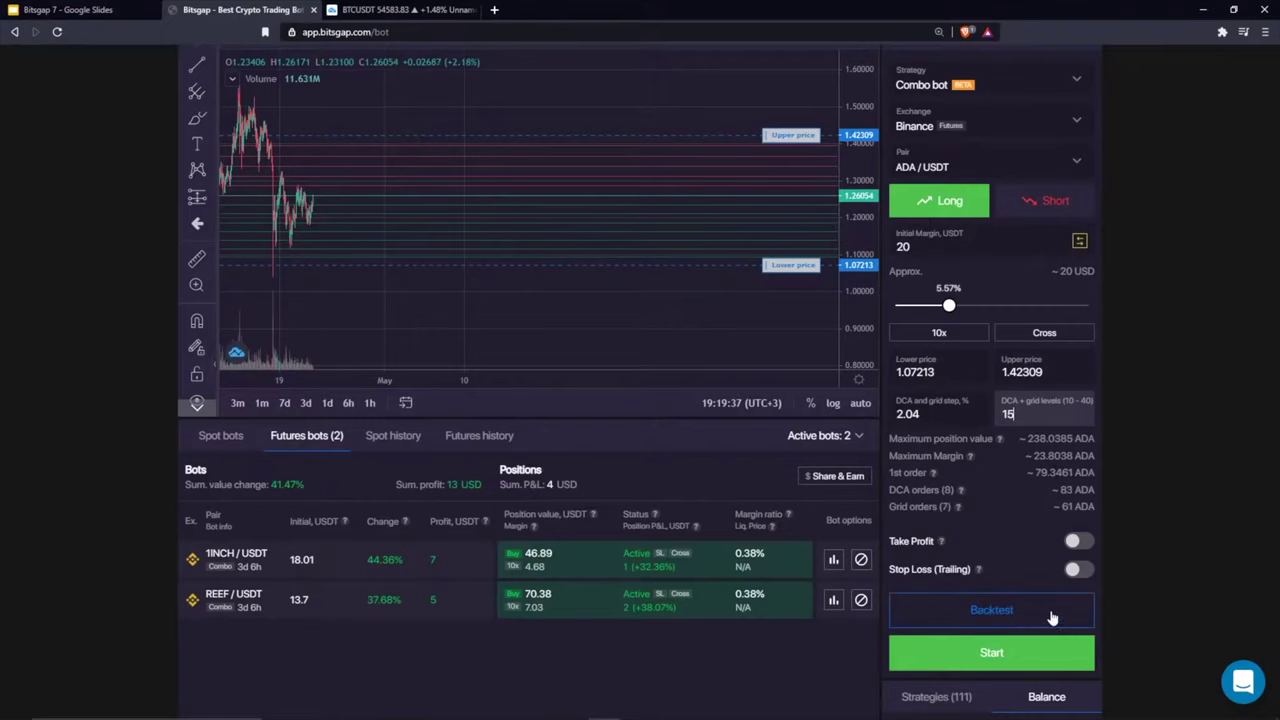
Step: Enable the trailing stop loss and lower its price to 0.95935, below the chart's earlier price lows
left_click(1077, 569)
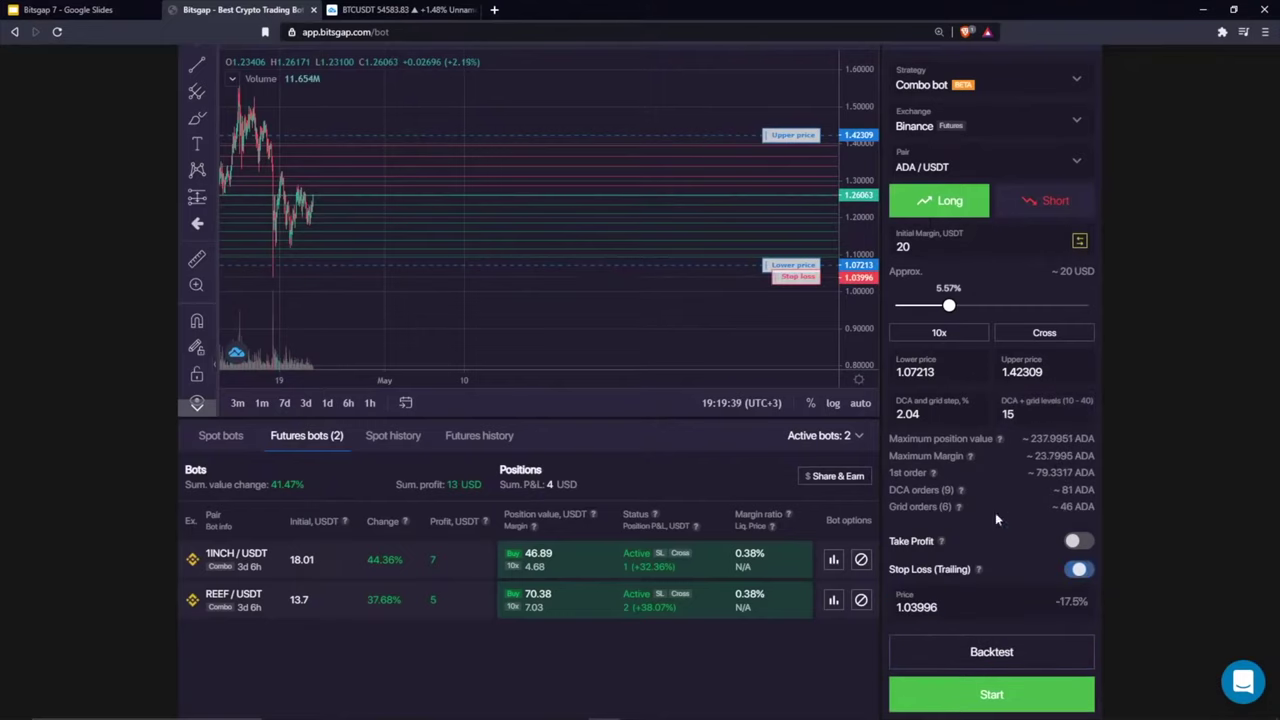
scroll(371, 295, "down", 5)
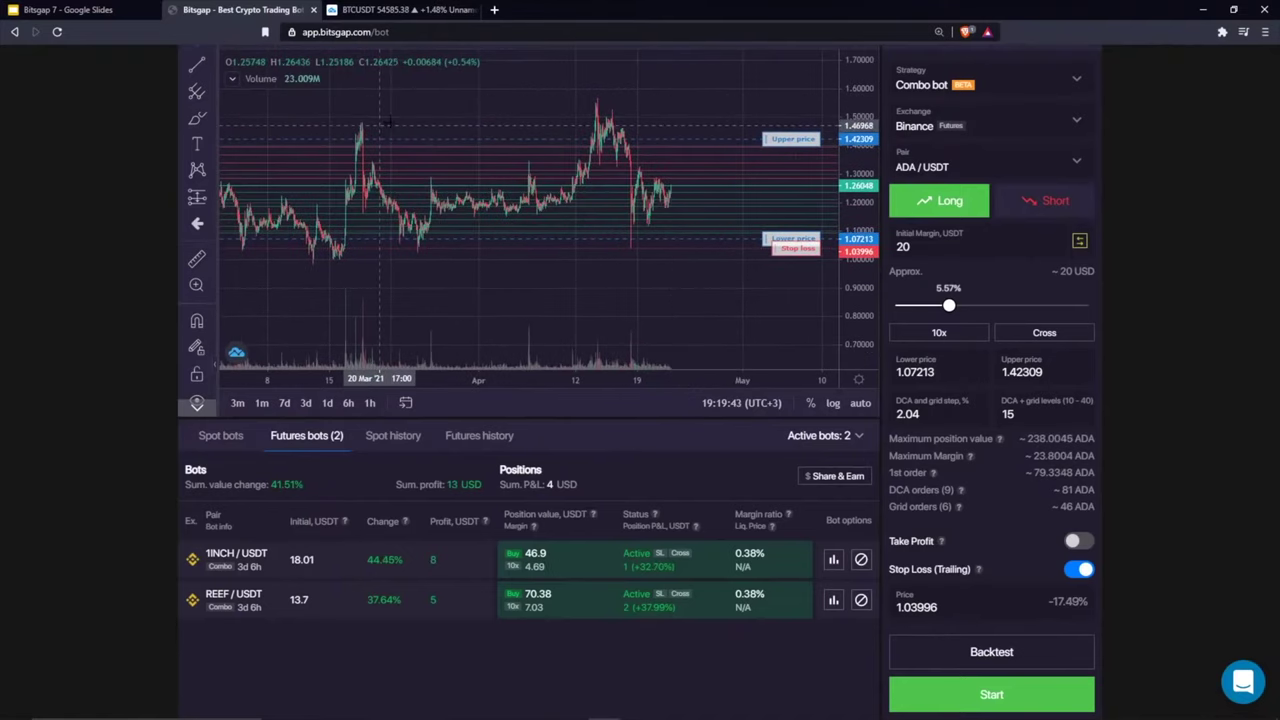
left_click_drag(368, 112, 442, 113)
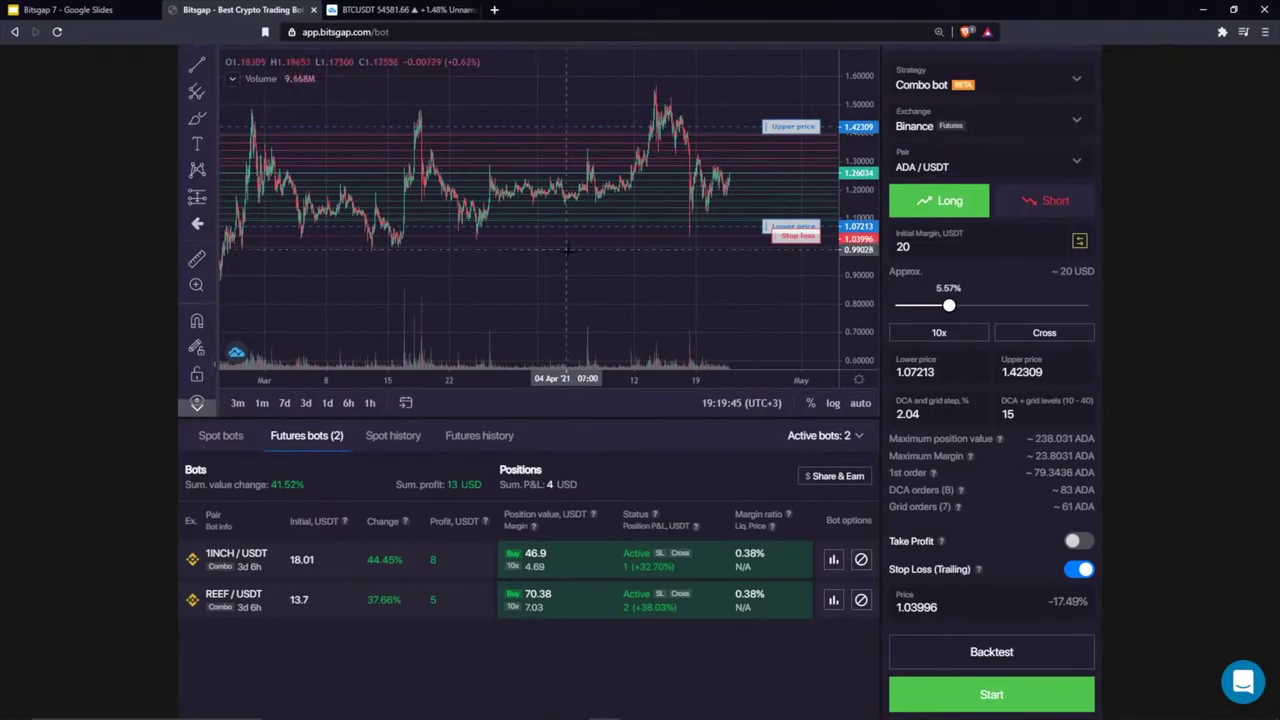
left_click_drag(571, 250, 520, 260)
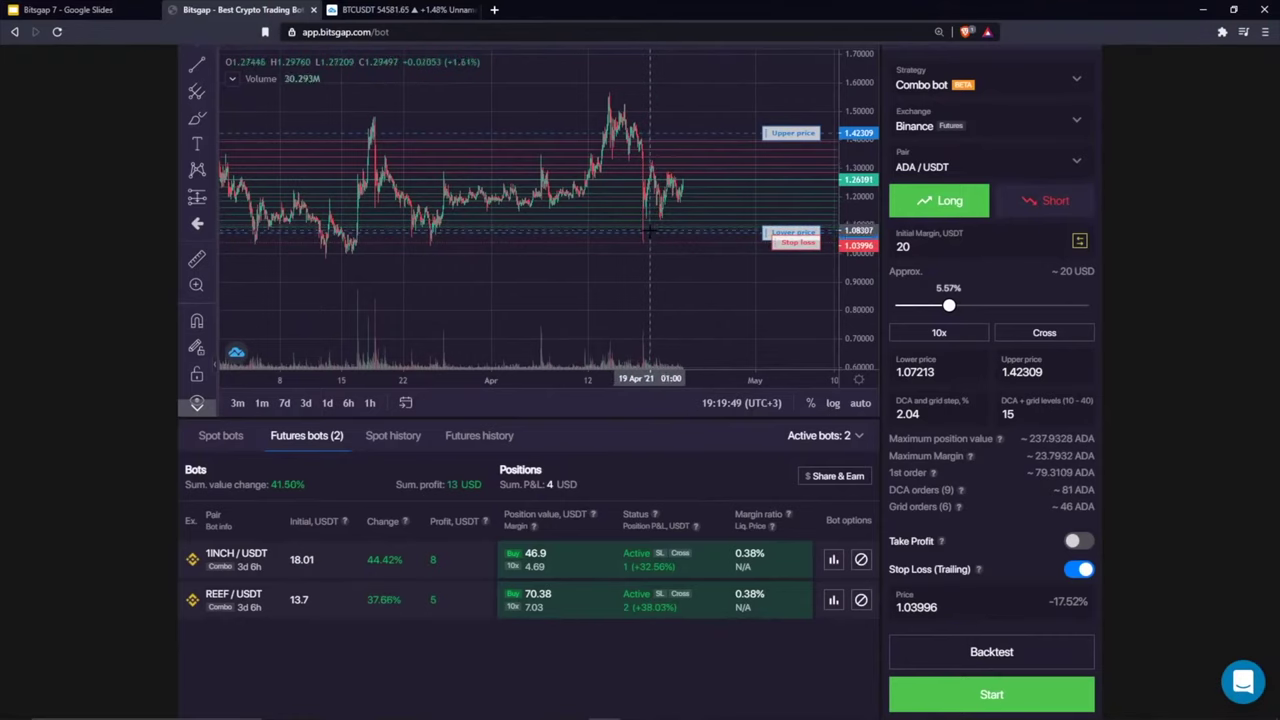
left_click_drag(688, 203, 783, 272)
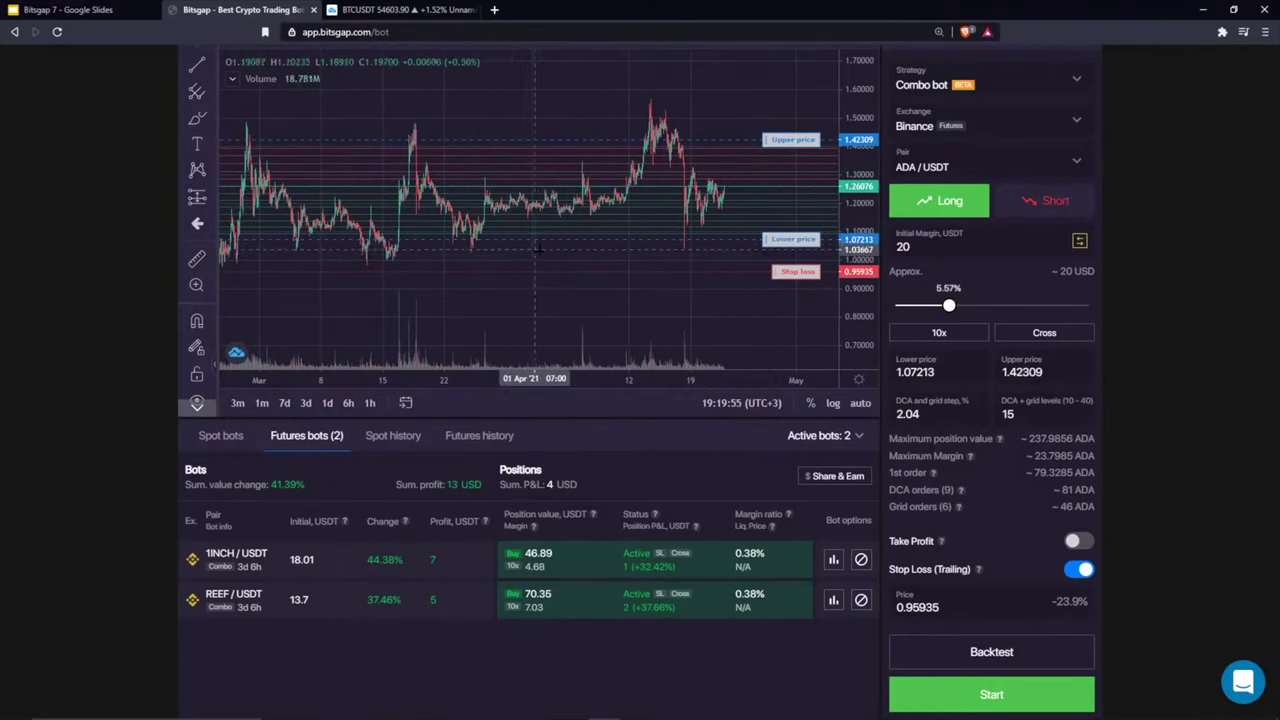
left_click_drag(541, 254, 412, 265)
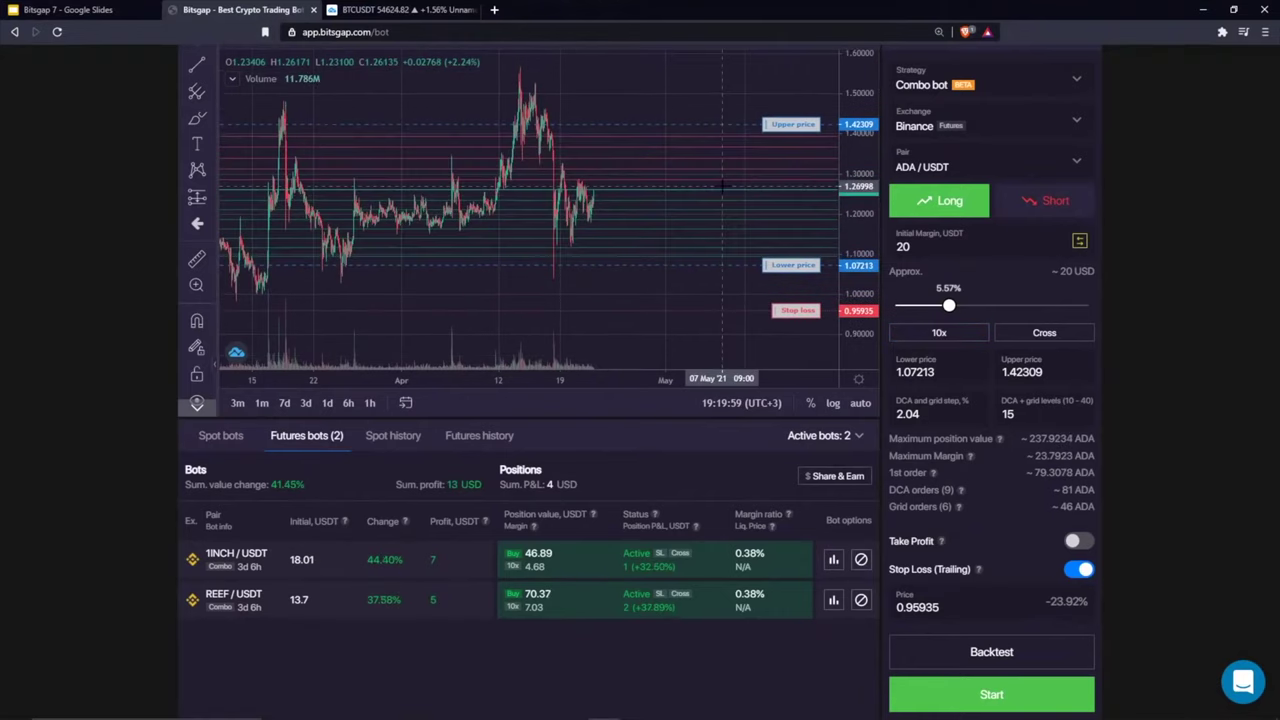
Step: Start the ADA/USDT Combo bot and review its initial margin, position value and status among the futures bots
left_click(1005, 695)
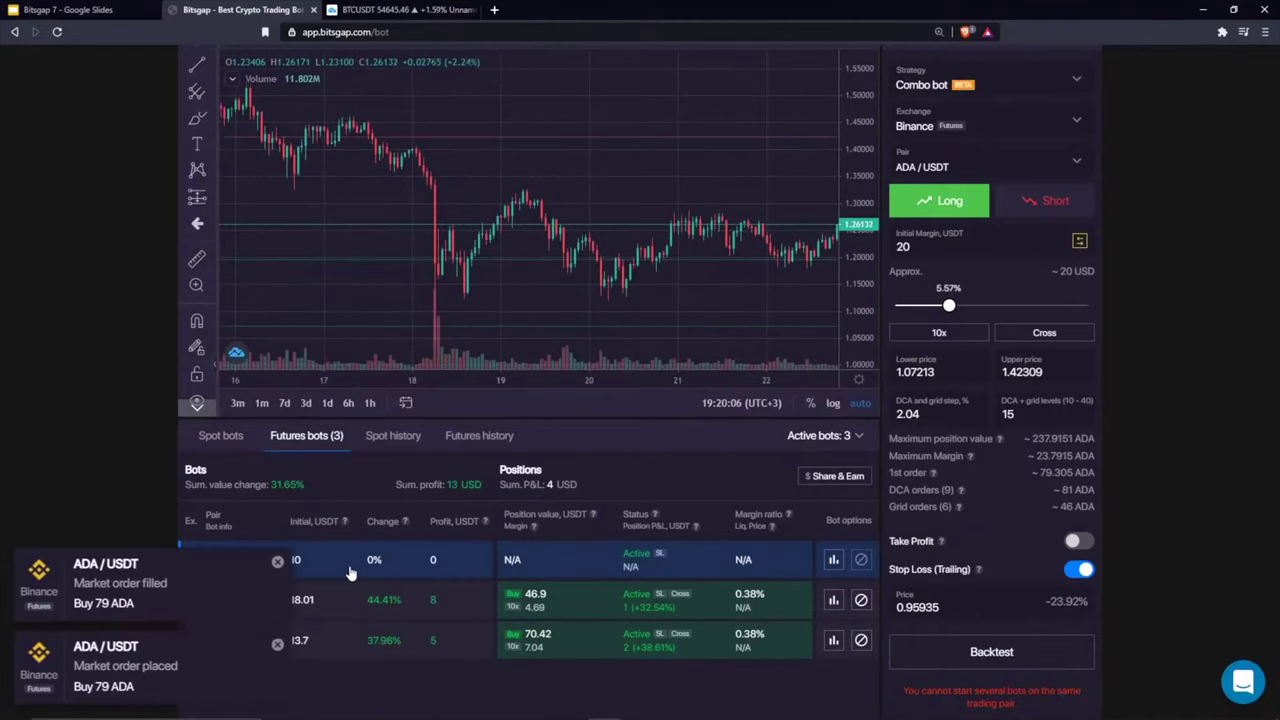
scroll(378, 465, "down", 1)
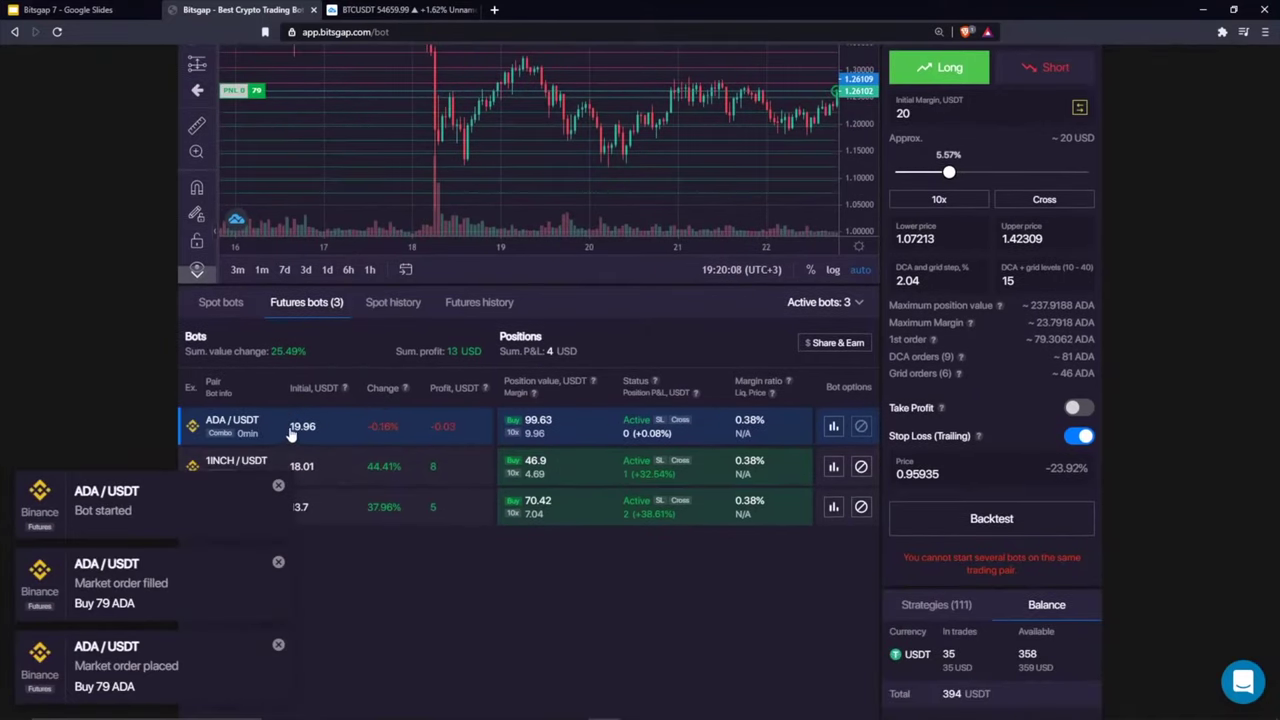
double_click(902, 113)
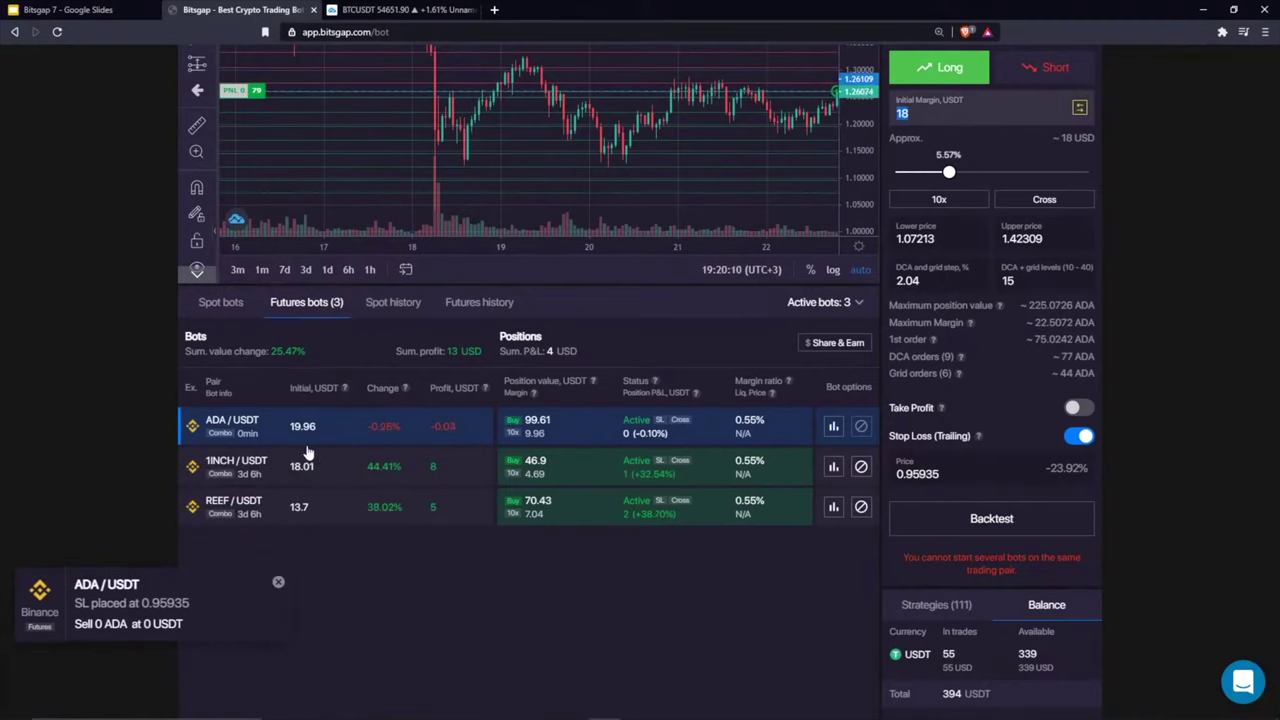
scroll(318, 438, "up", 1)
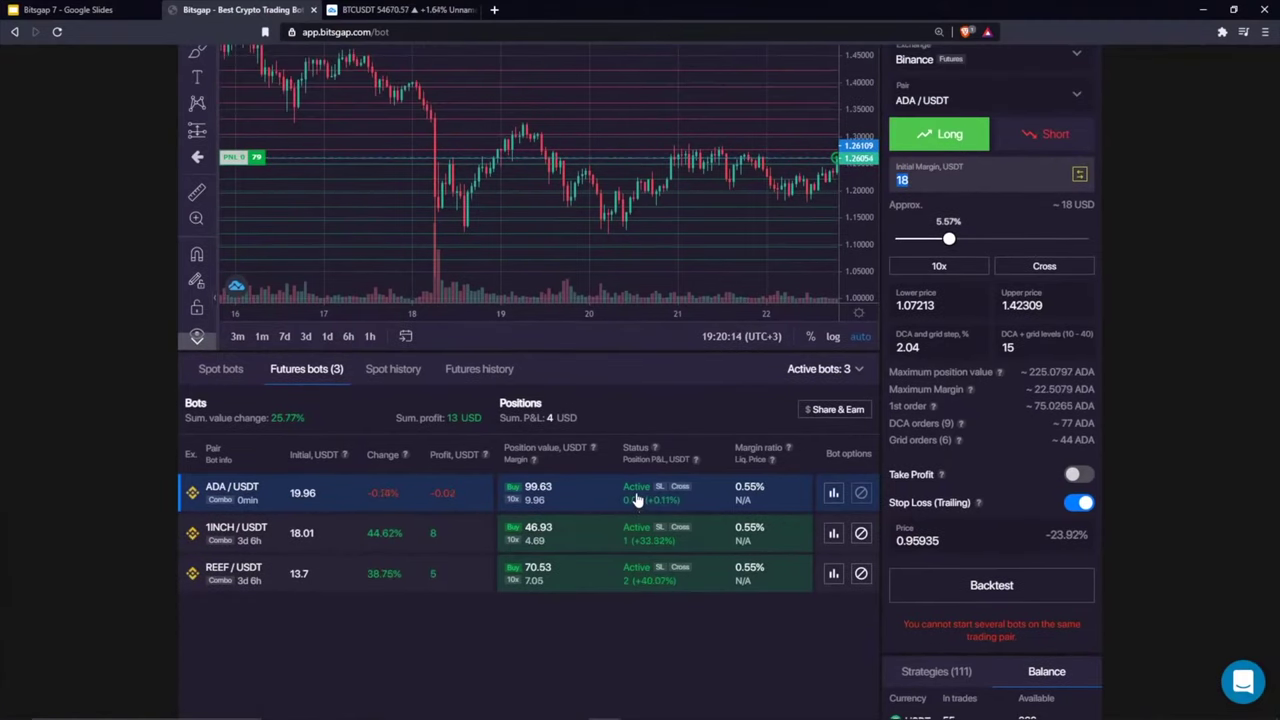
scroll(687, 507, "up", 1)
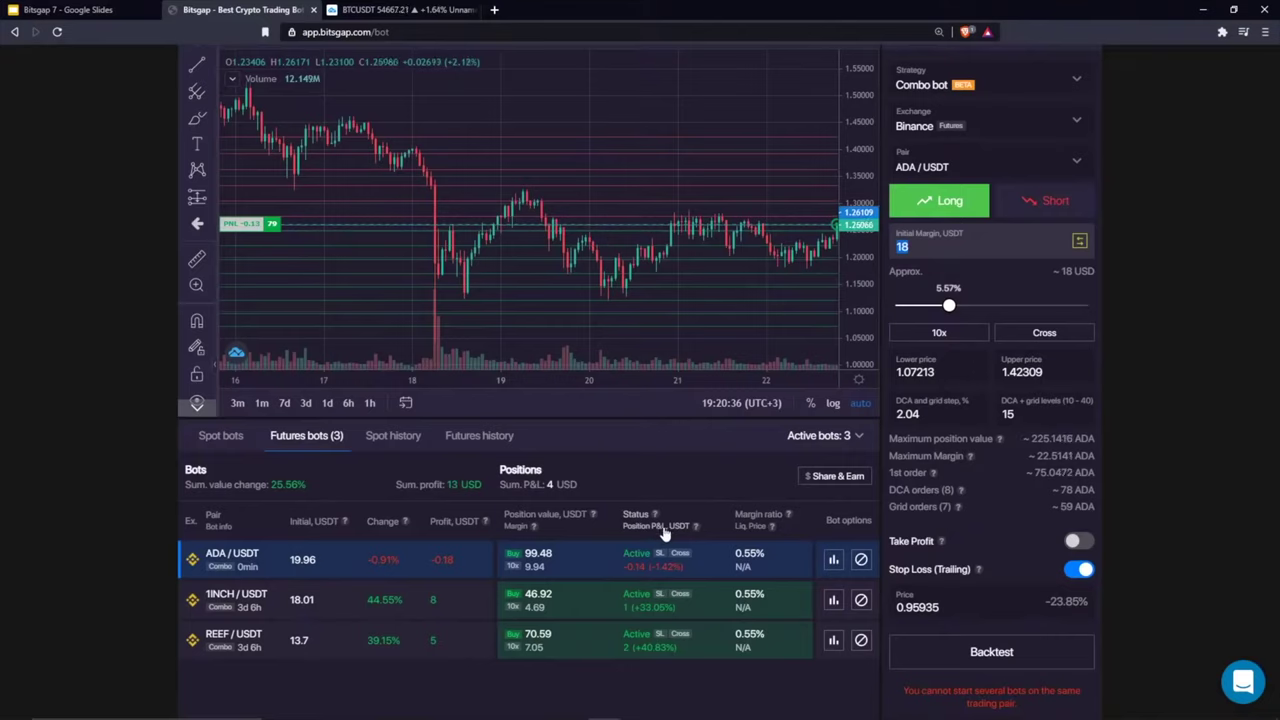
Step: Review the 1INCH/USDT bot's profit statistics and closed positions, and close its details
left_click(463, 614)
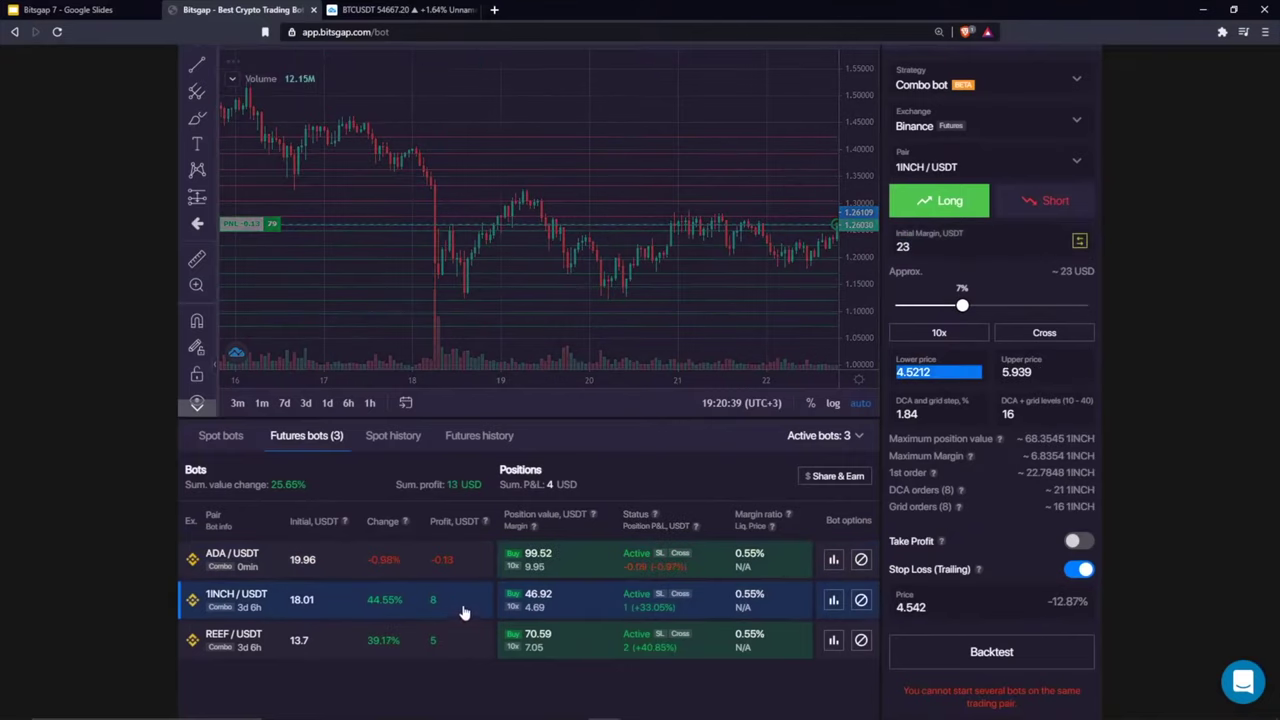
left_click(831, 601)
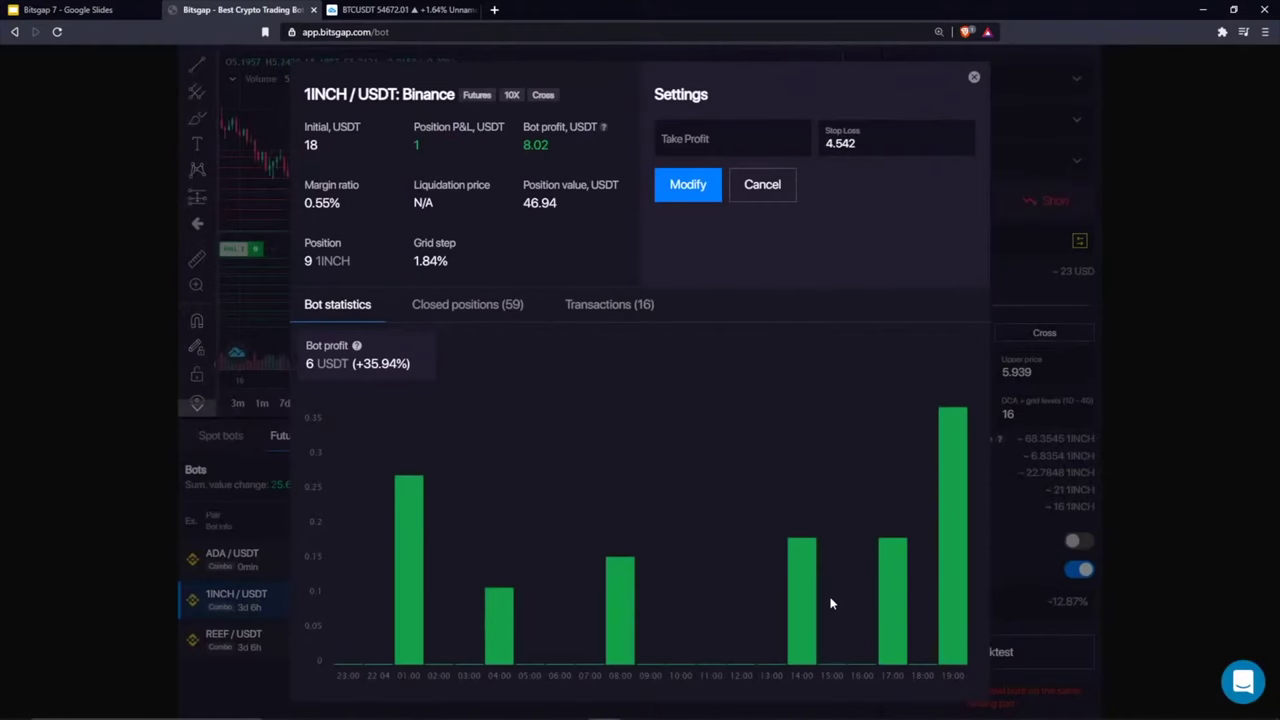
left_click(474, 314)
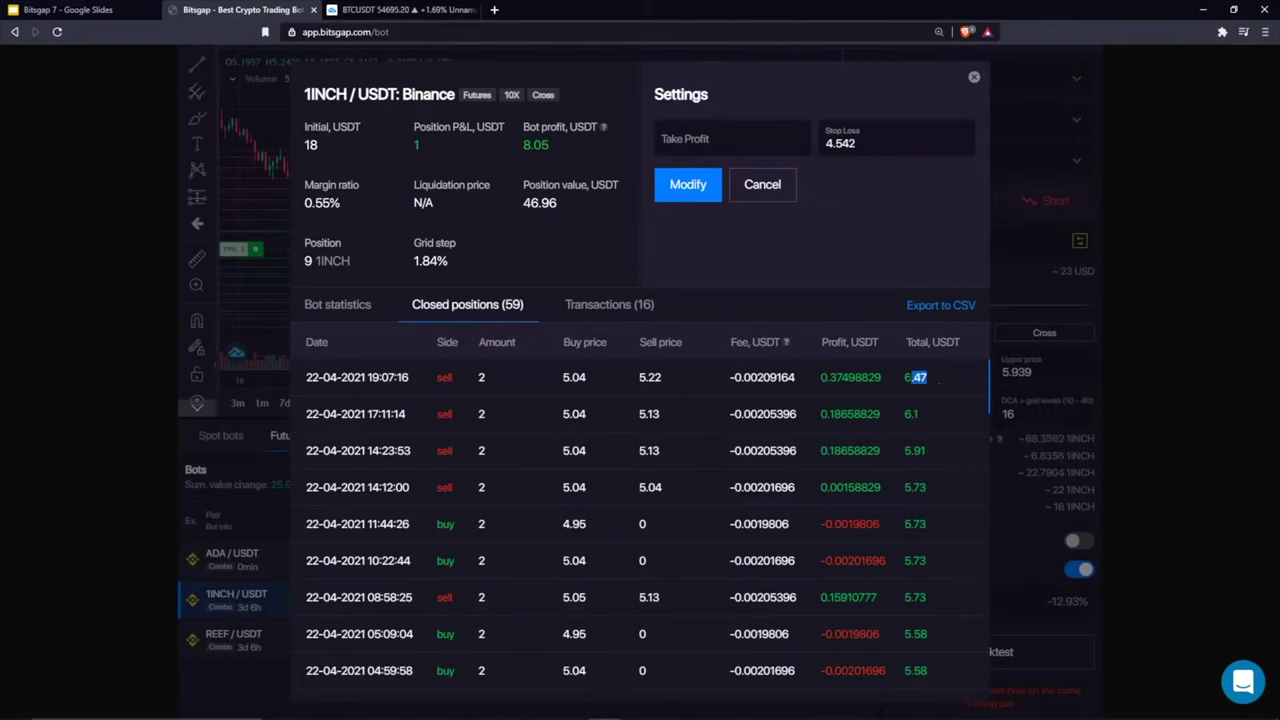
left_click(974, 78)
scroll(966, 610, "down", 1)
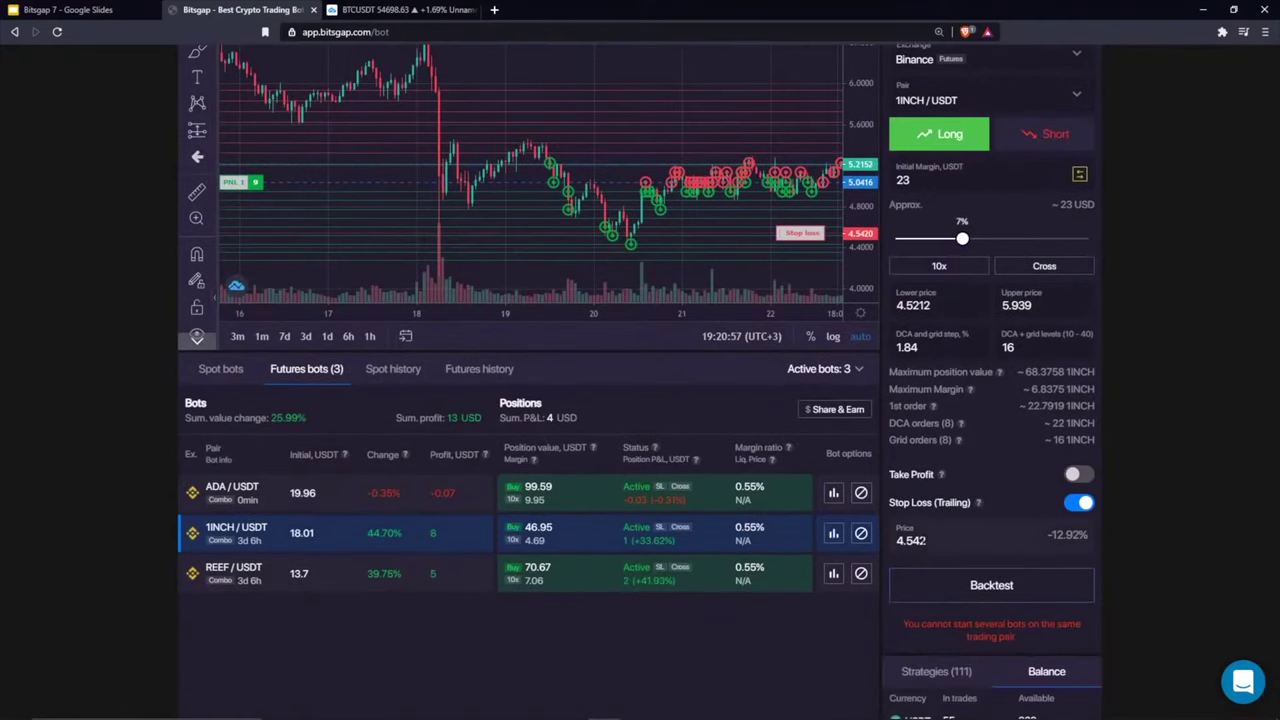
scroll(966, 610, "up", 1)
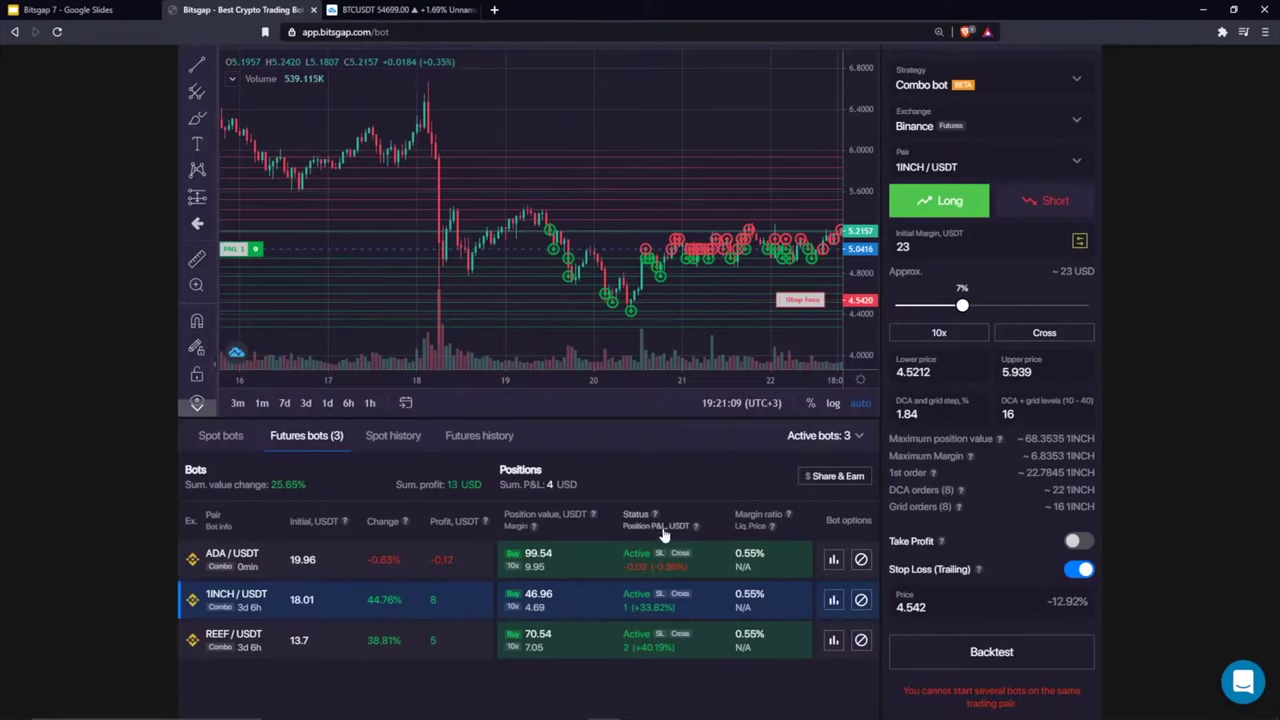
Step: Open the trading page's open orders and expand the 1INCH/USDT bot's orders to examine them on the chart
scroll(89, 330, "up", 1)
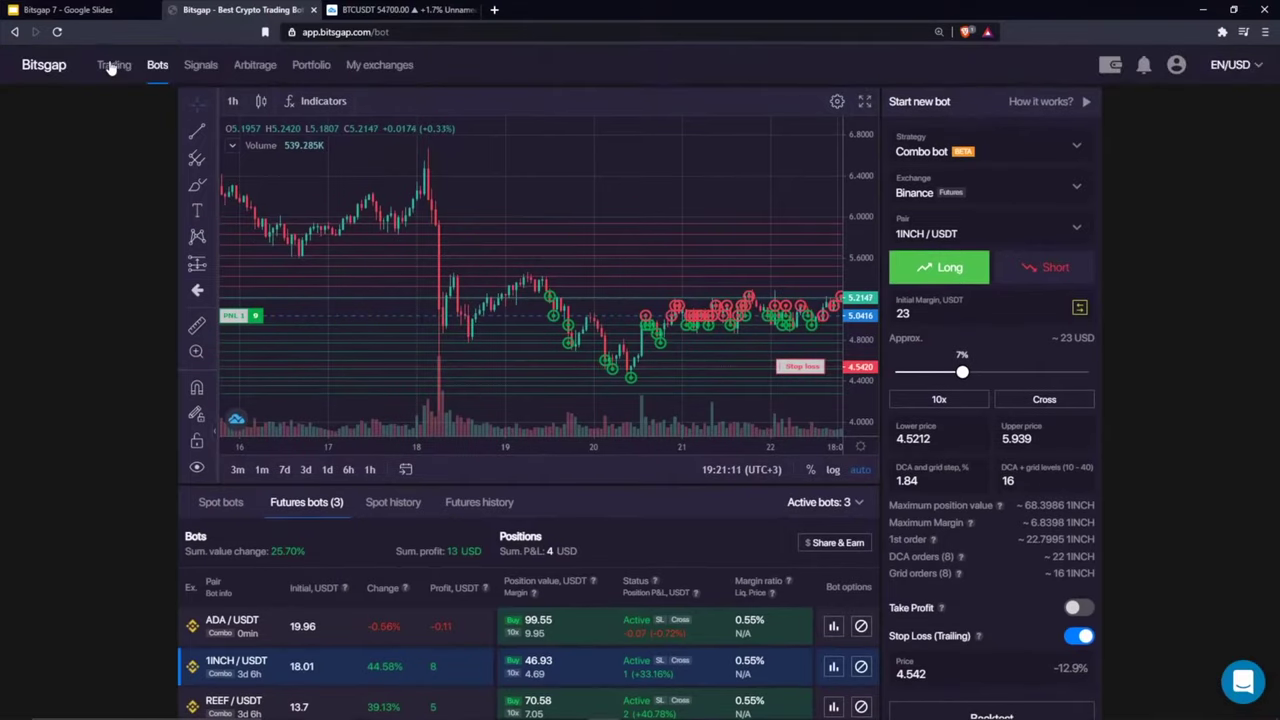
scroll(80, 103, "down", 1)
scroll(80, 103, "up", 1)
left_click(112, 66)
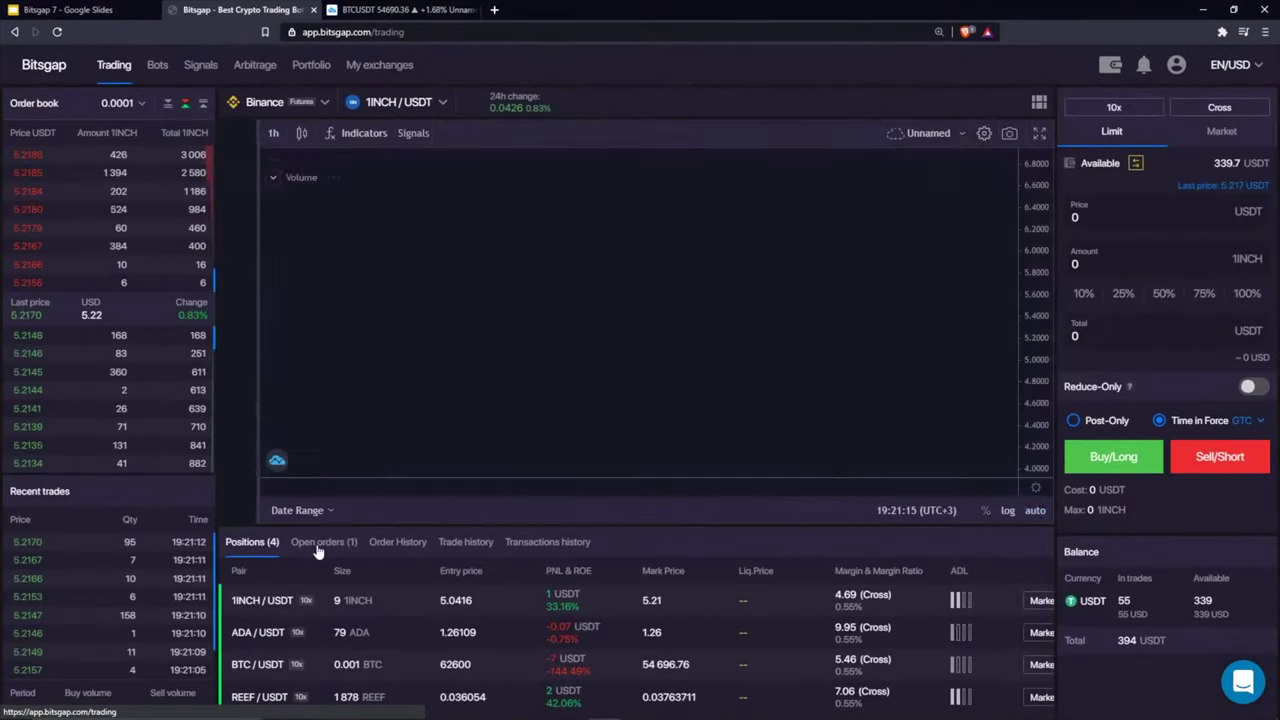
left_click(323, 541)
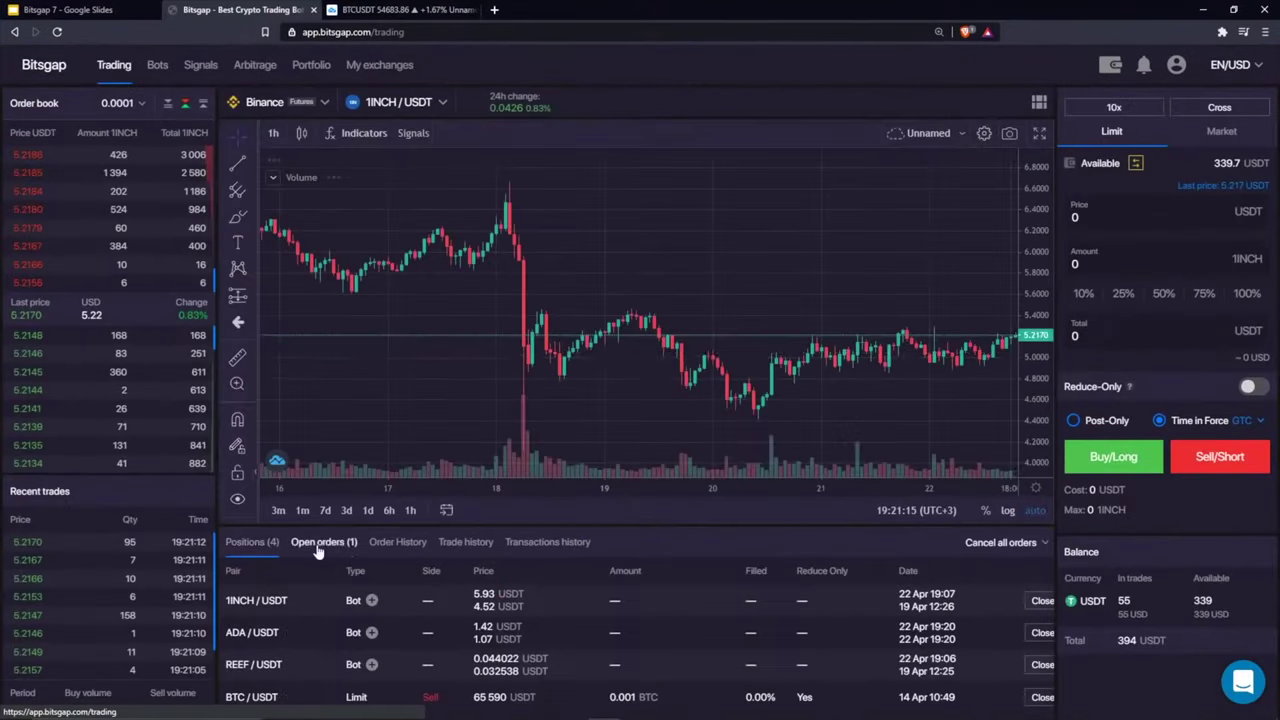
left_click(371, 600)
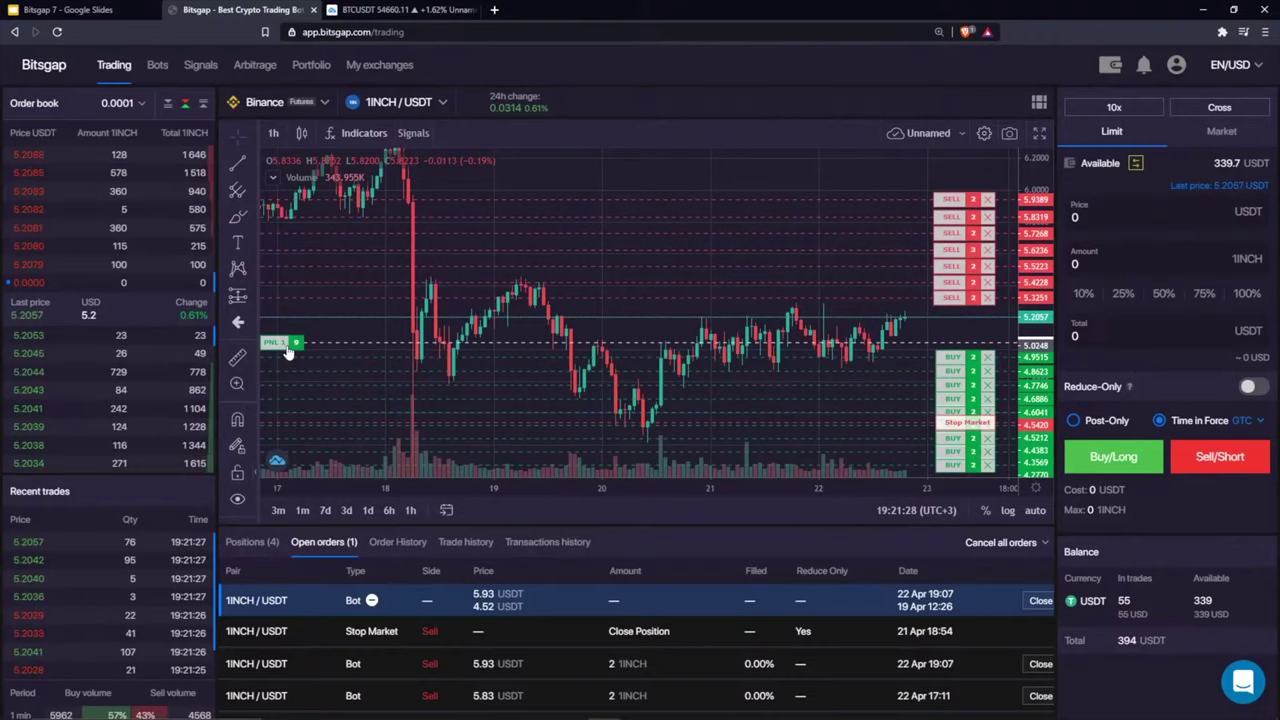
Step: Return to the bots to recheck the total of 1INCH/USDT's closed positions, and display the REEF/USDT bot on the chart
left_click(152, 64)
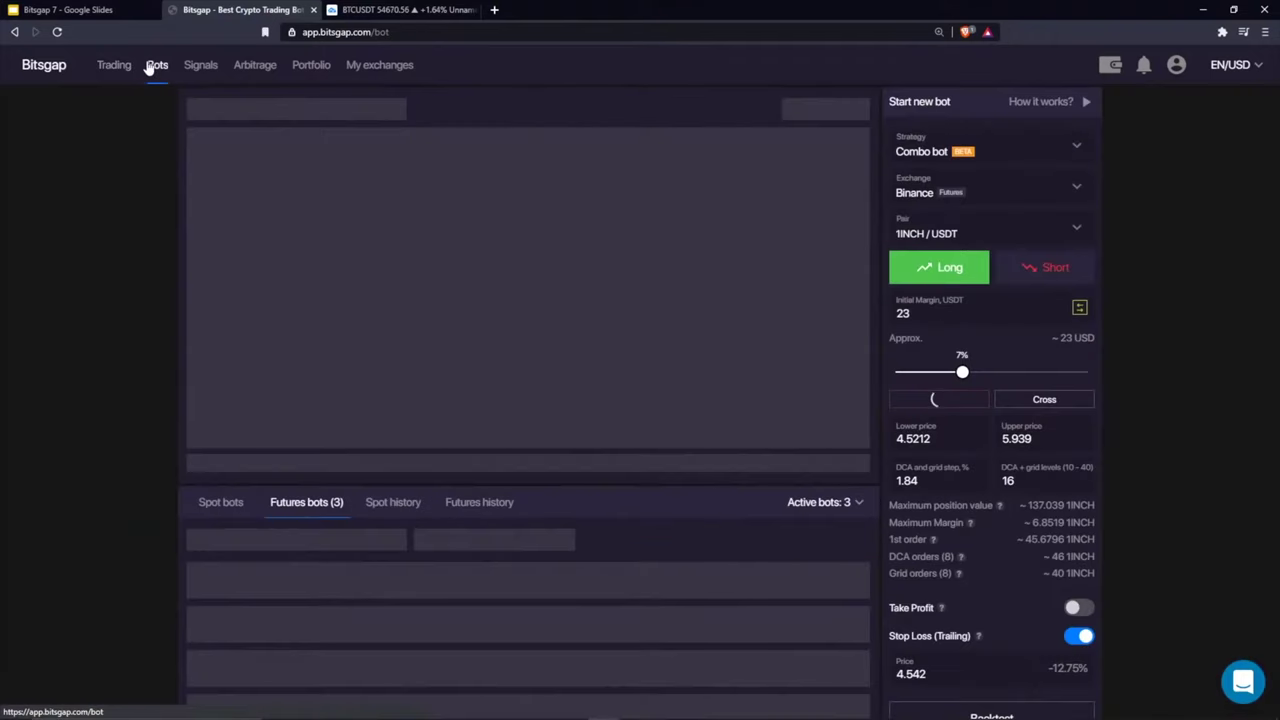
scroll(330, 580, "down", 1)
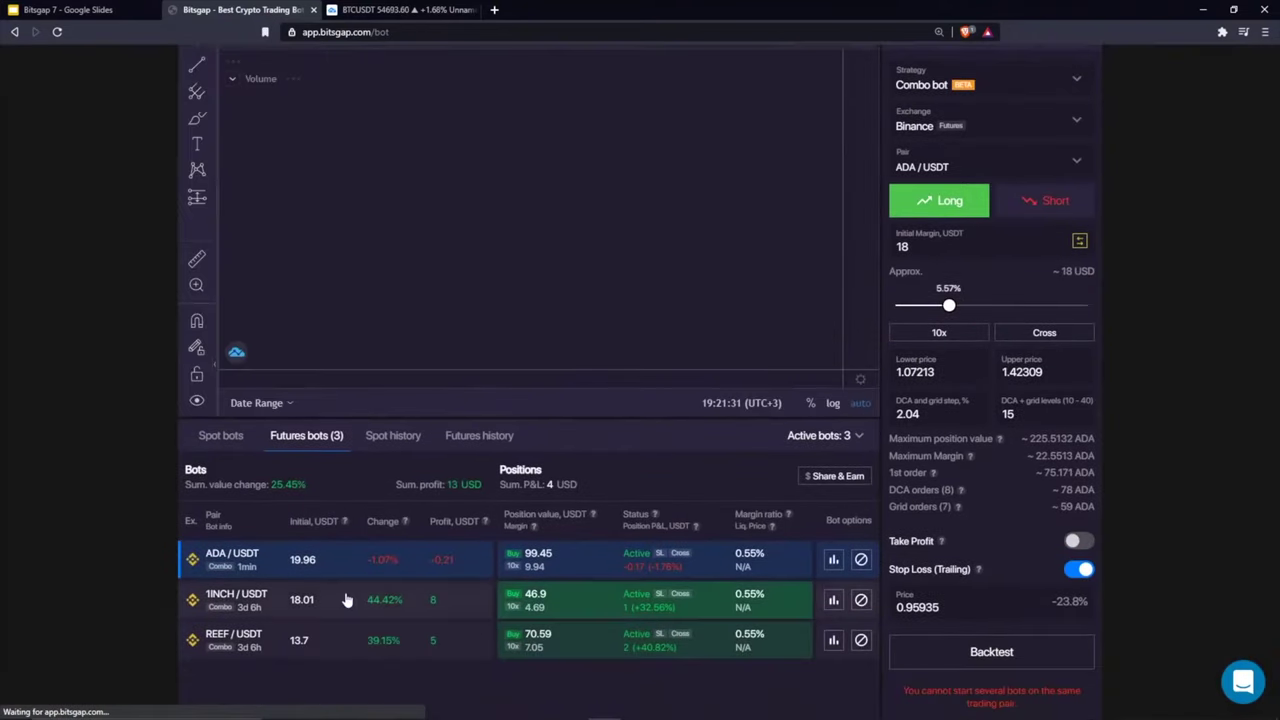
left_click(403, 612)
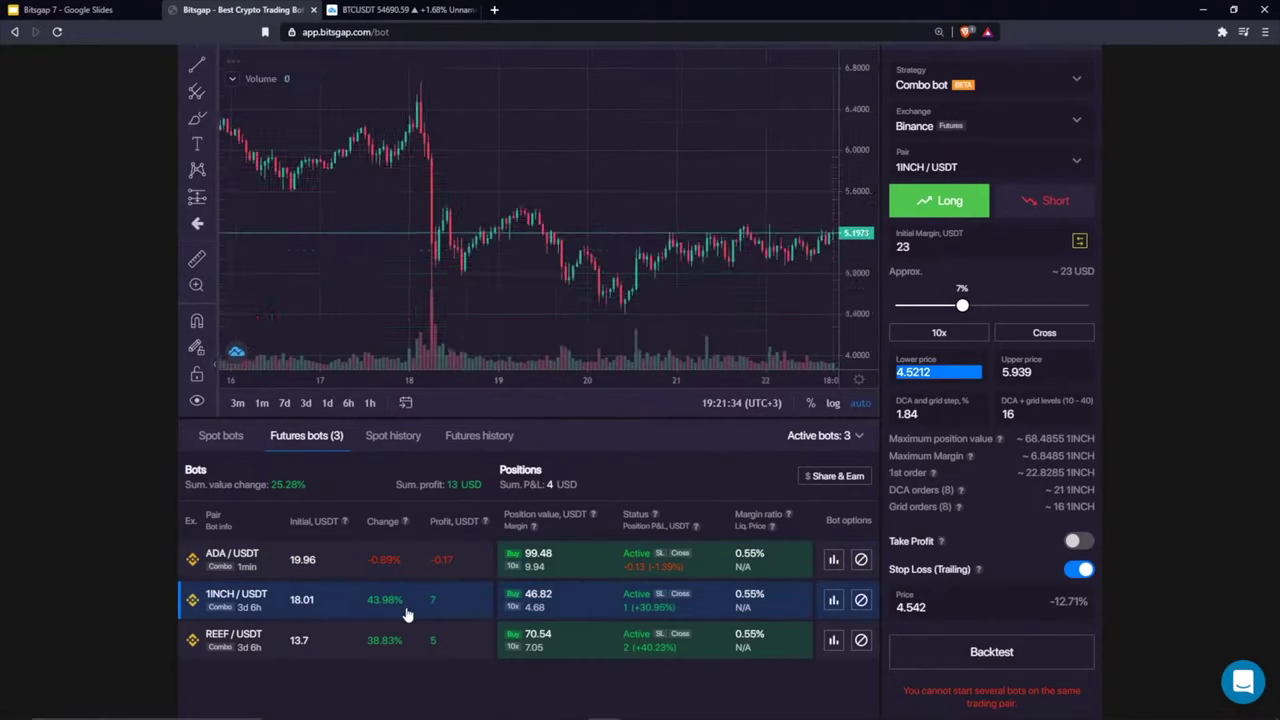
left_click(835, 602)
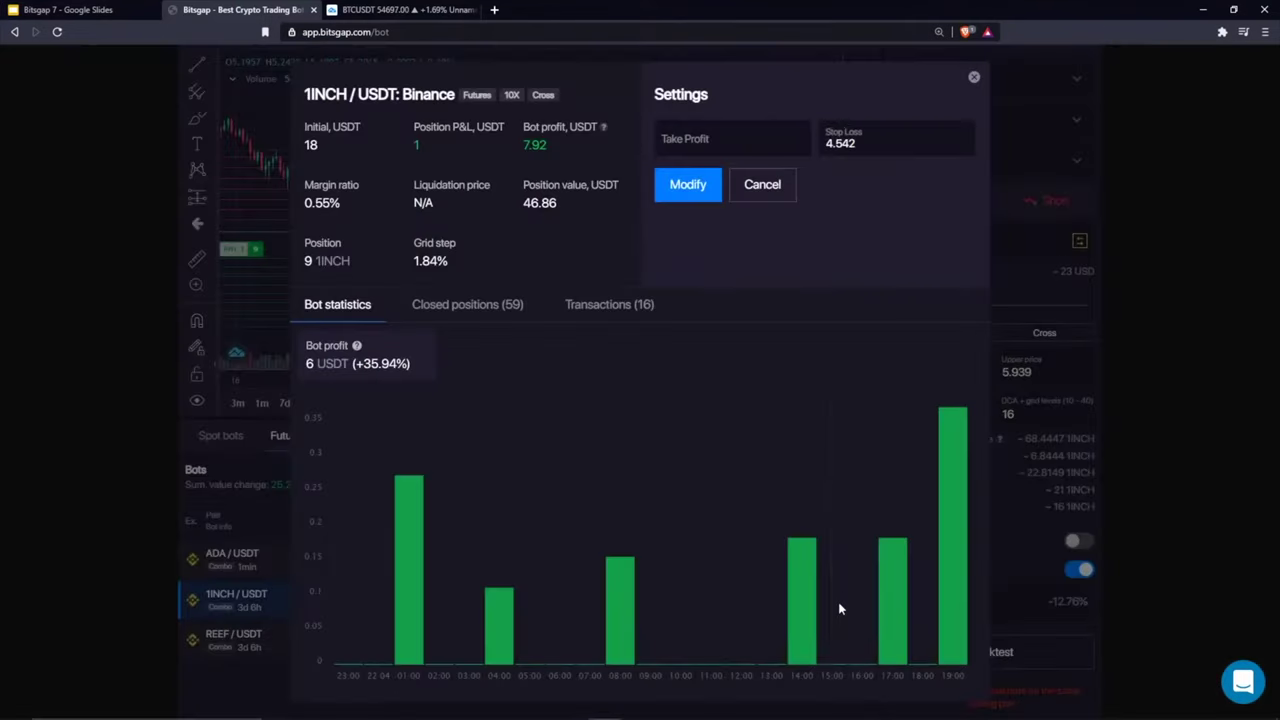
left_click(467, 304)
double_click(938, 379)
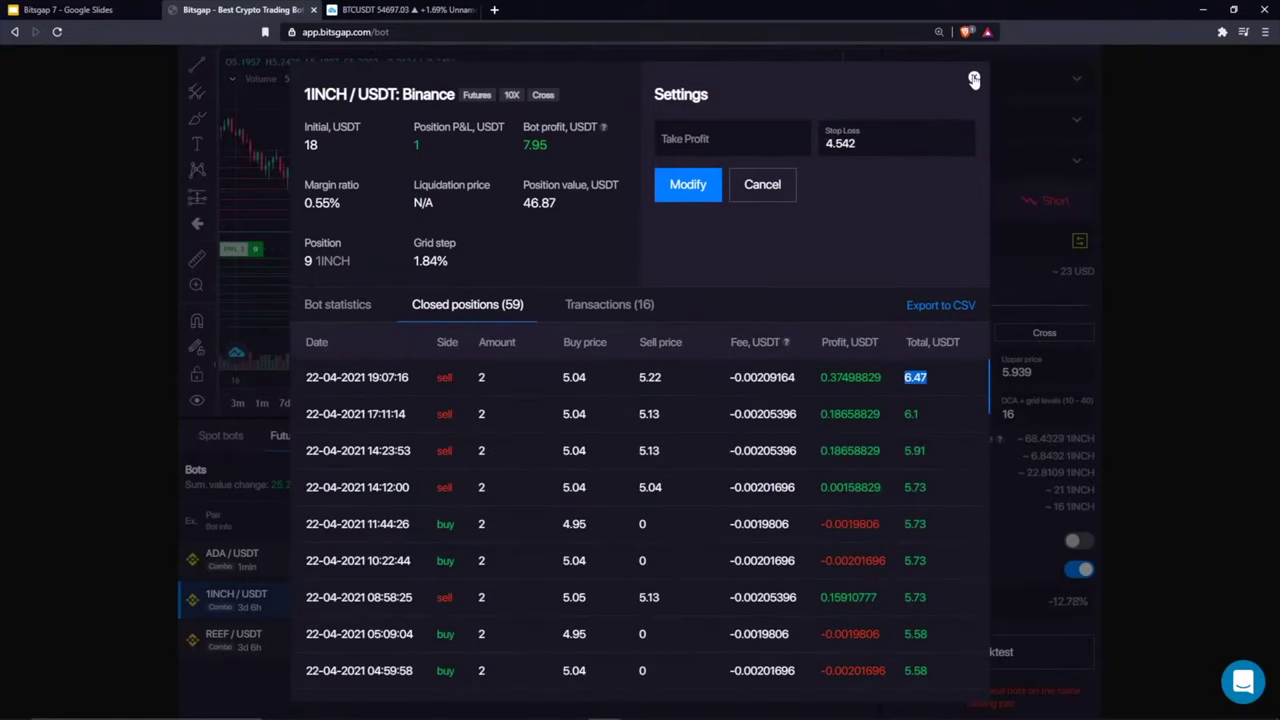
left_click(973, 80)
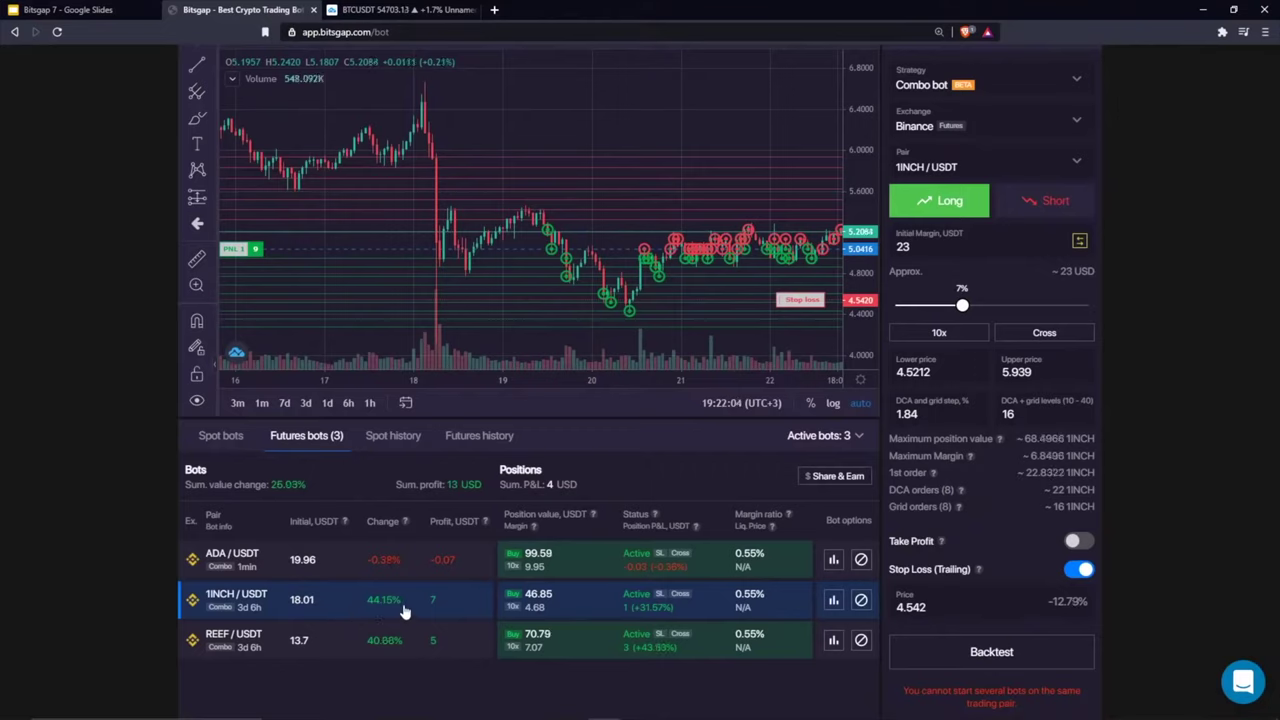
left_click(333, 651)
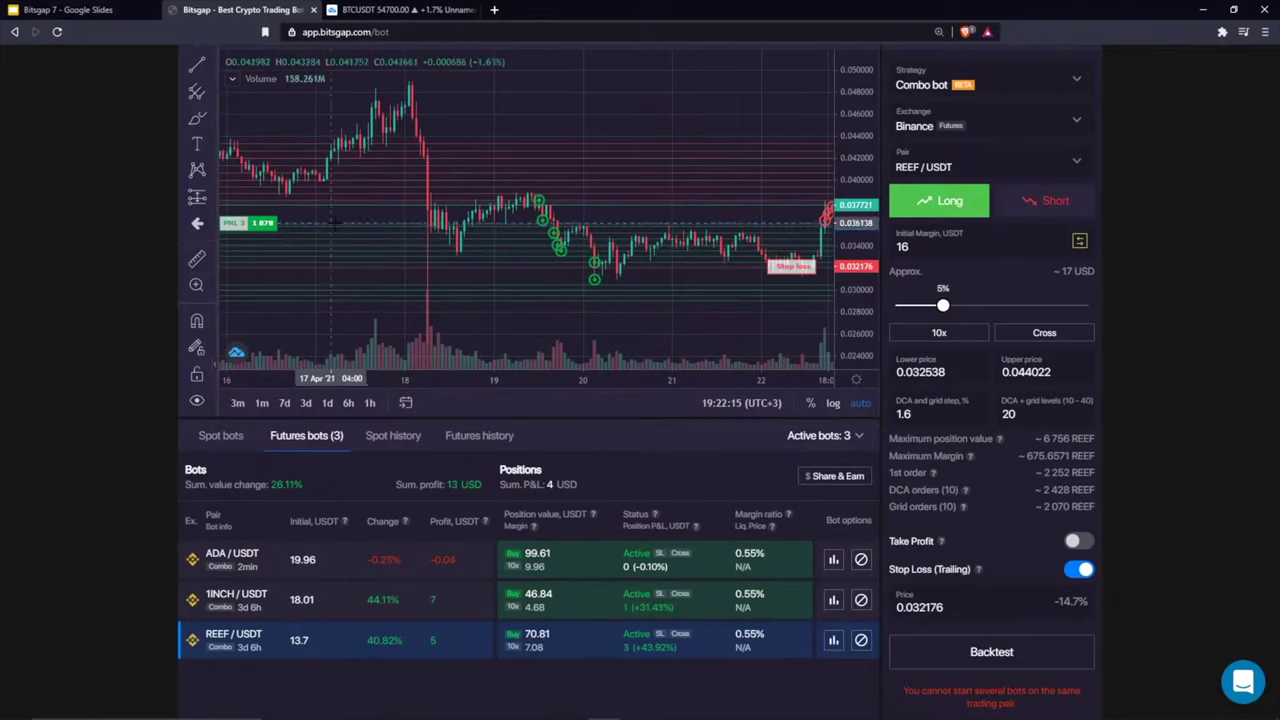
Step: Examine the REEF/USDT bot's orders on the chart, review its profit statistics and closed positions, and close its details
left_click_drag(643, 213, 573, 214)
left_click_drag(845, 297, 727, 224)
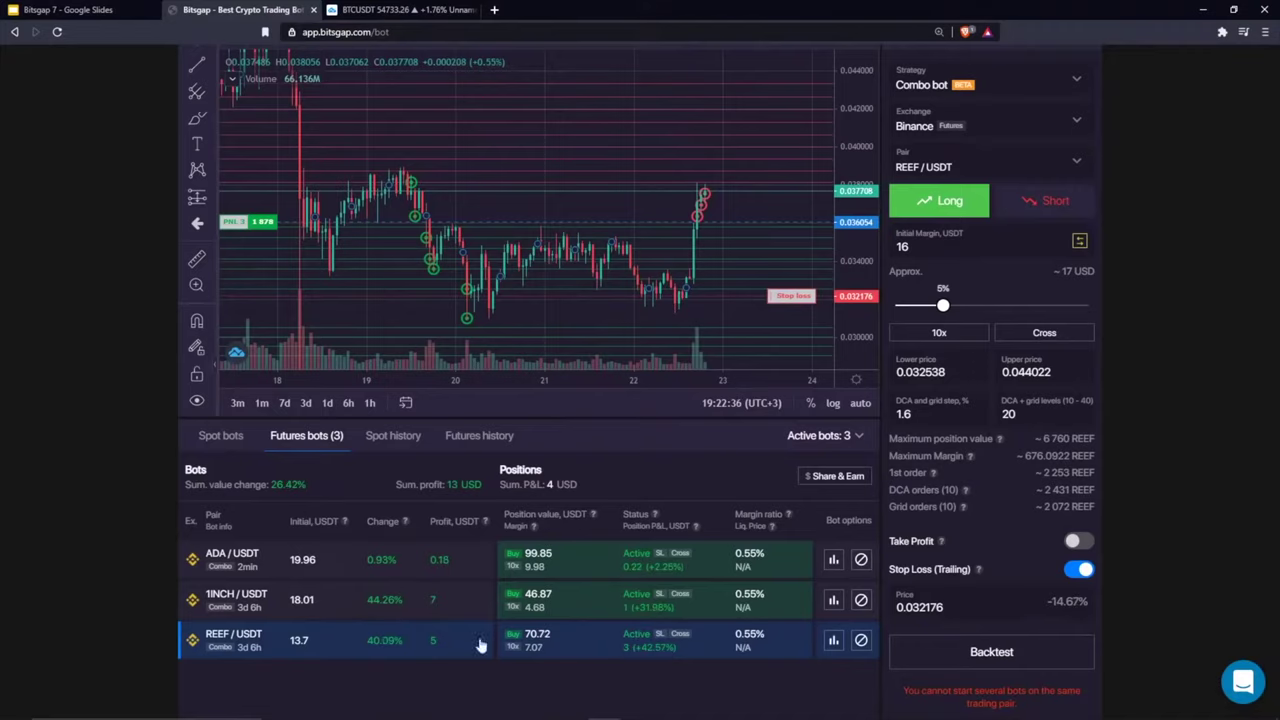
left_click(833, 640)
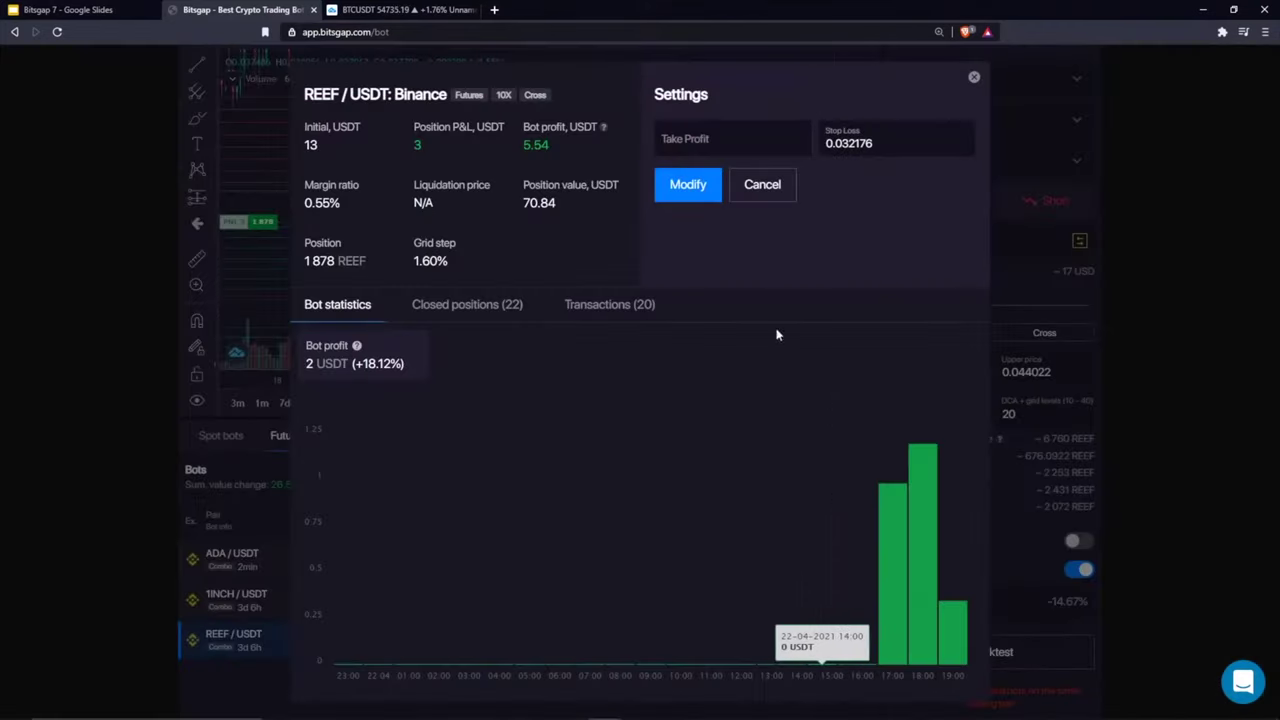
left_click(474, 302)
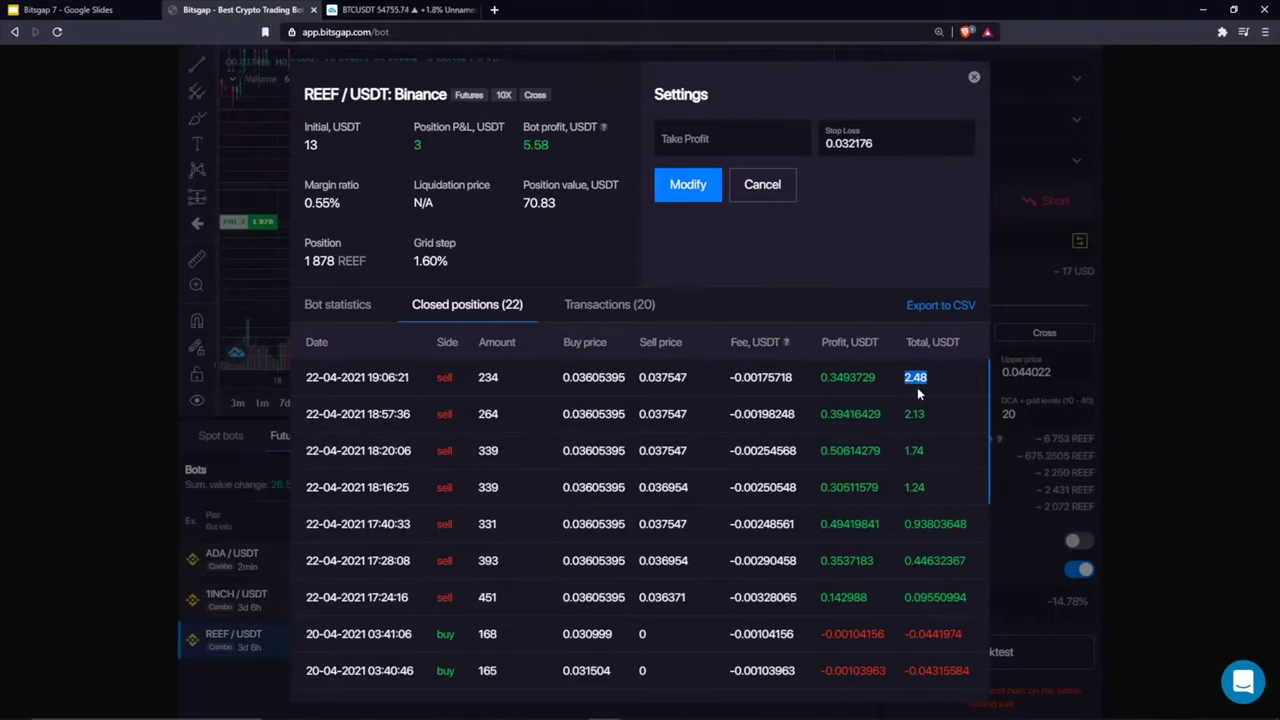
left_click(973, 78)
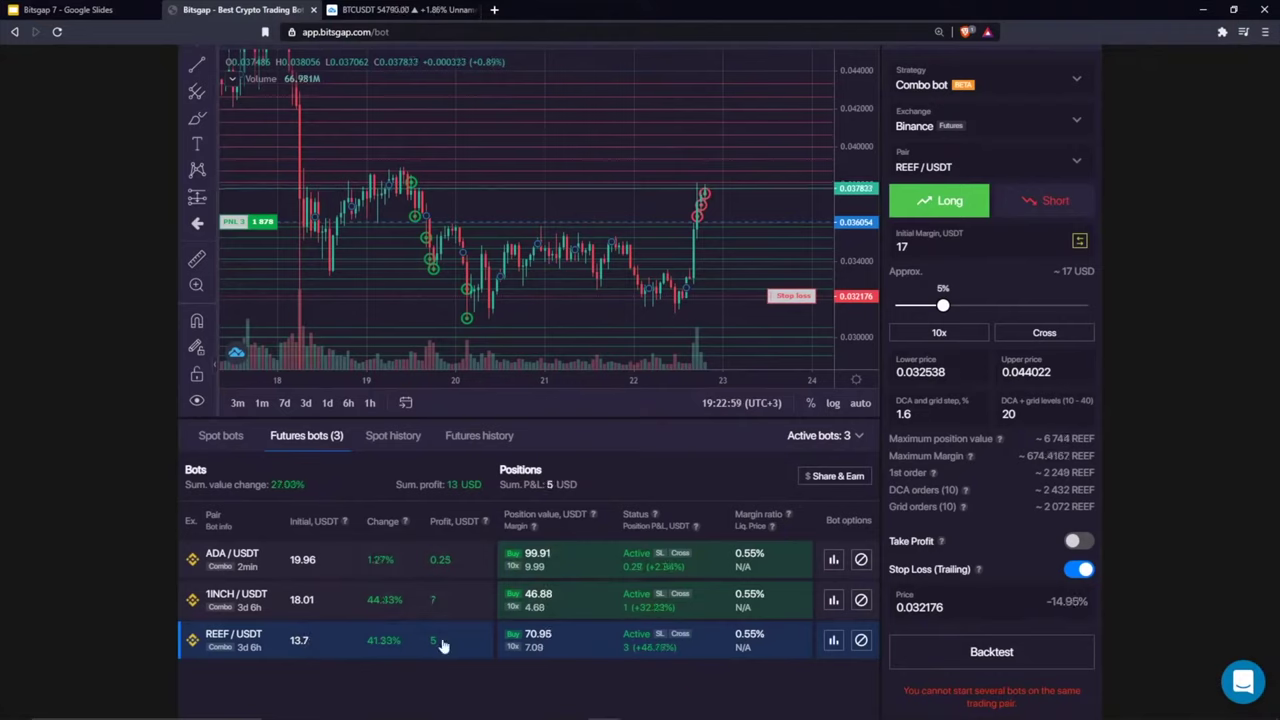
Step: Examine the futures bots' summed profit and the summed P&L of their open positions
double_click(451, 484)
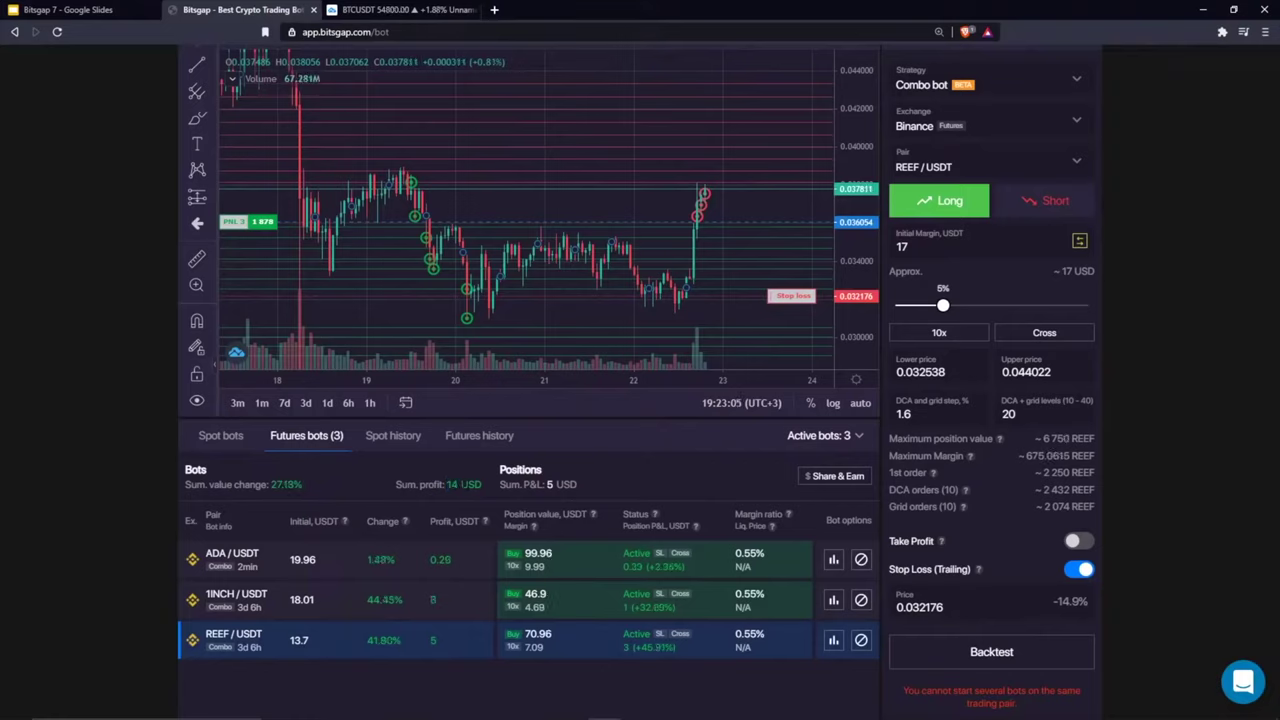
scroll(445, 535, "down", 1)
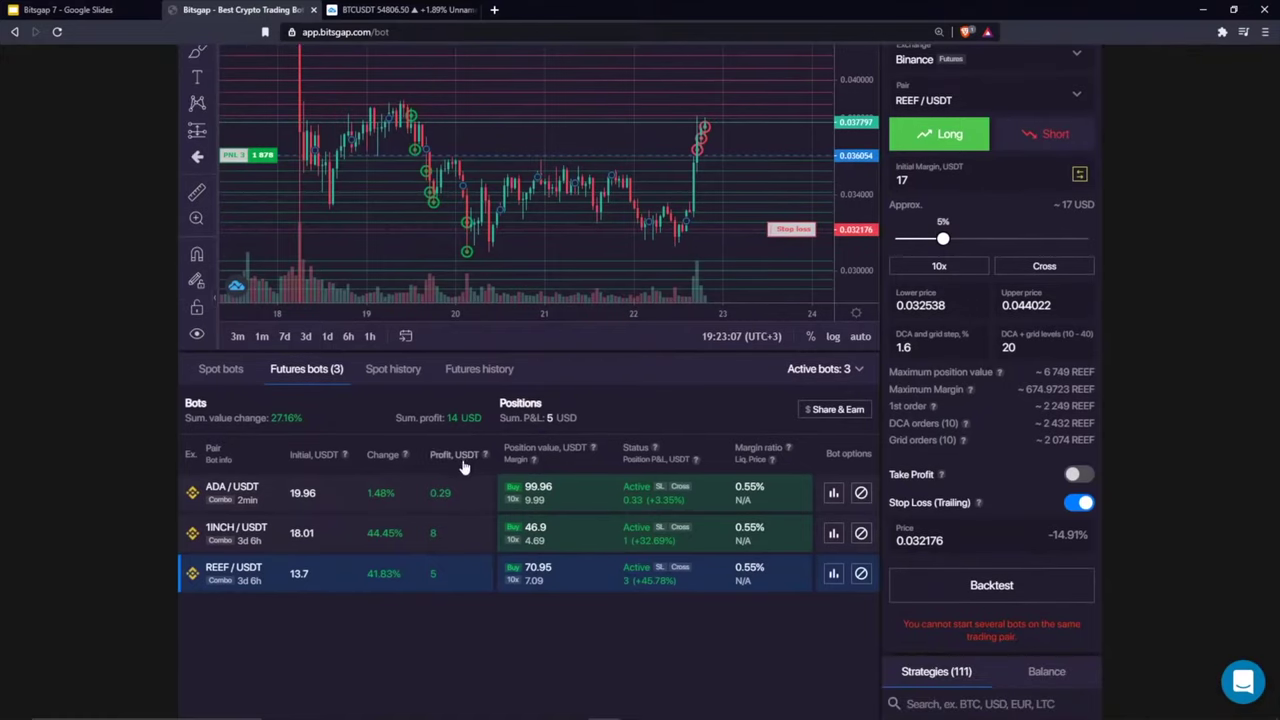
scroll(660, 565, "down", 2)
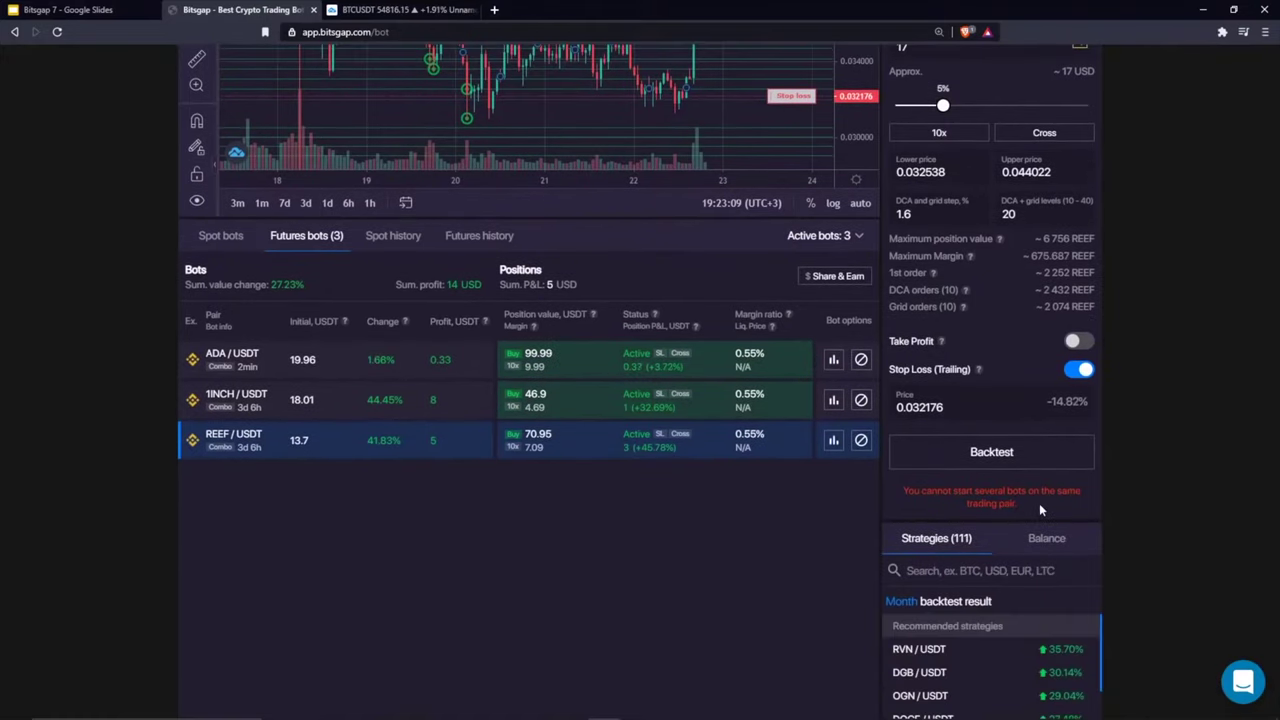
scroll(630, 525, "up", 2)
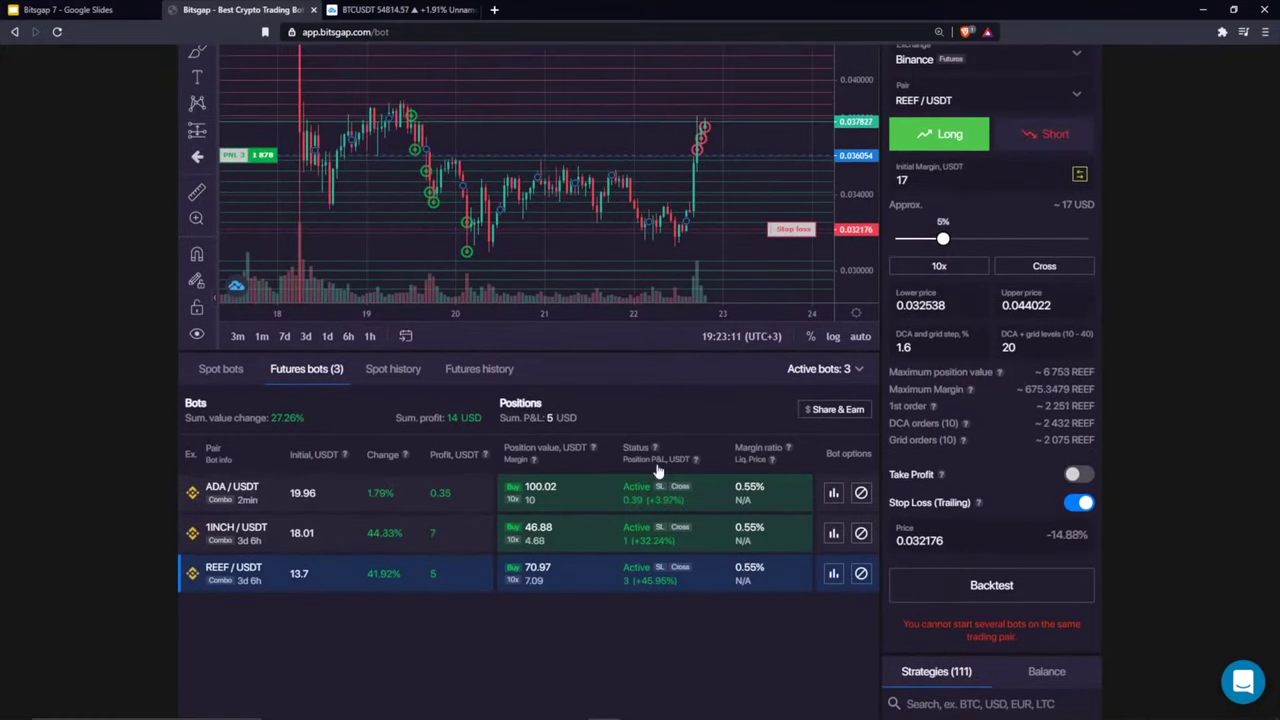
left_click_drag(545, 418, 555, 418)
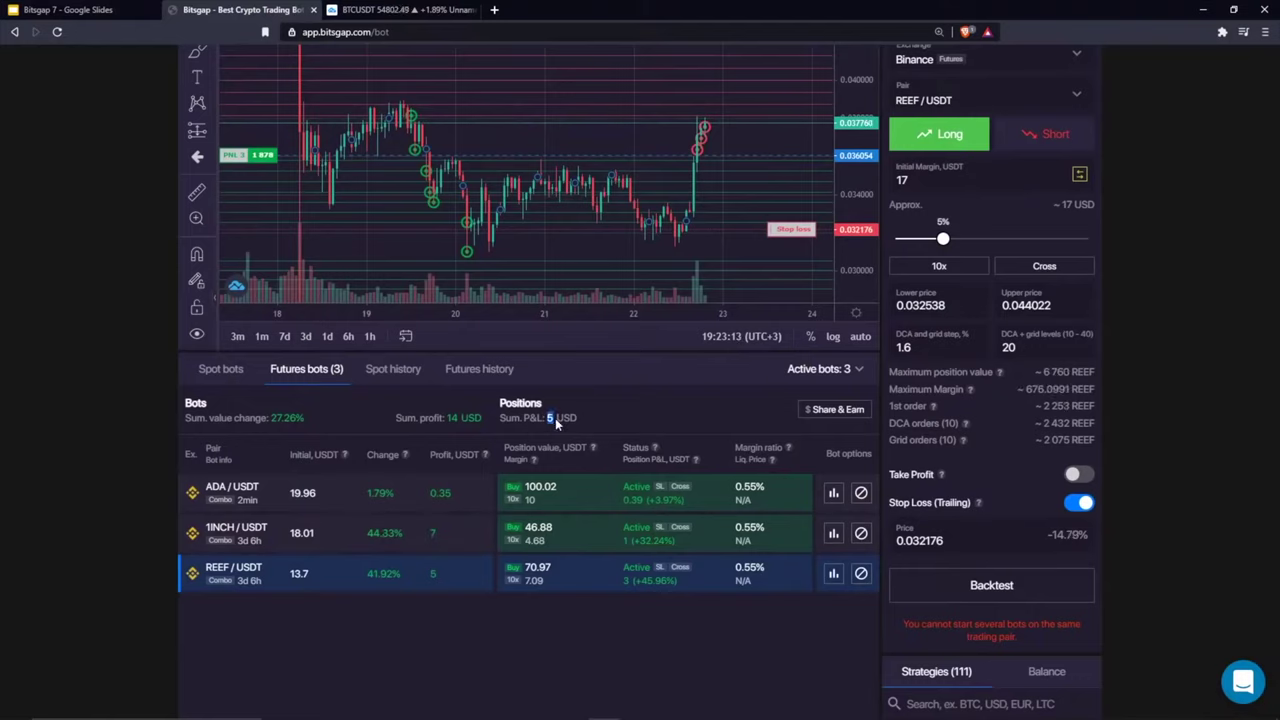
left_click(589, 415)
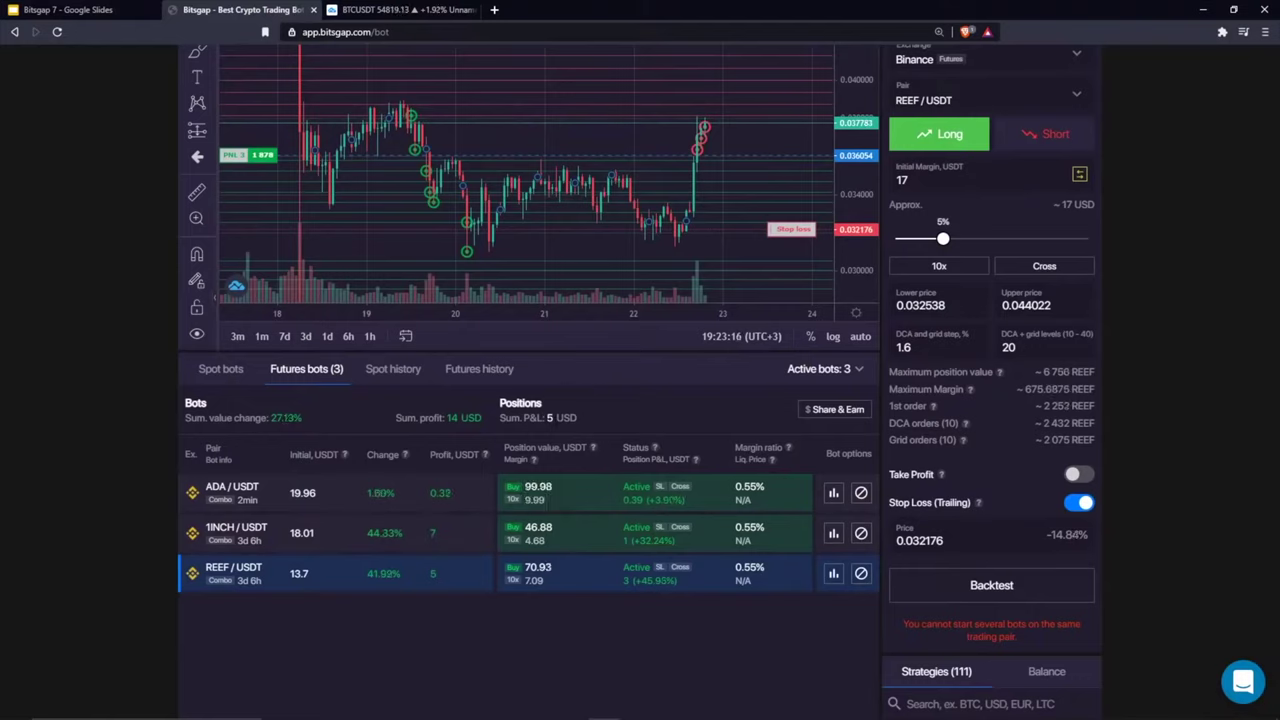
double_click(549, 418)
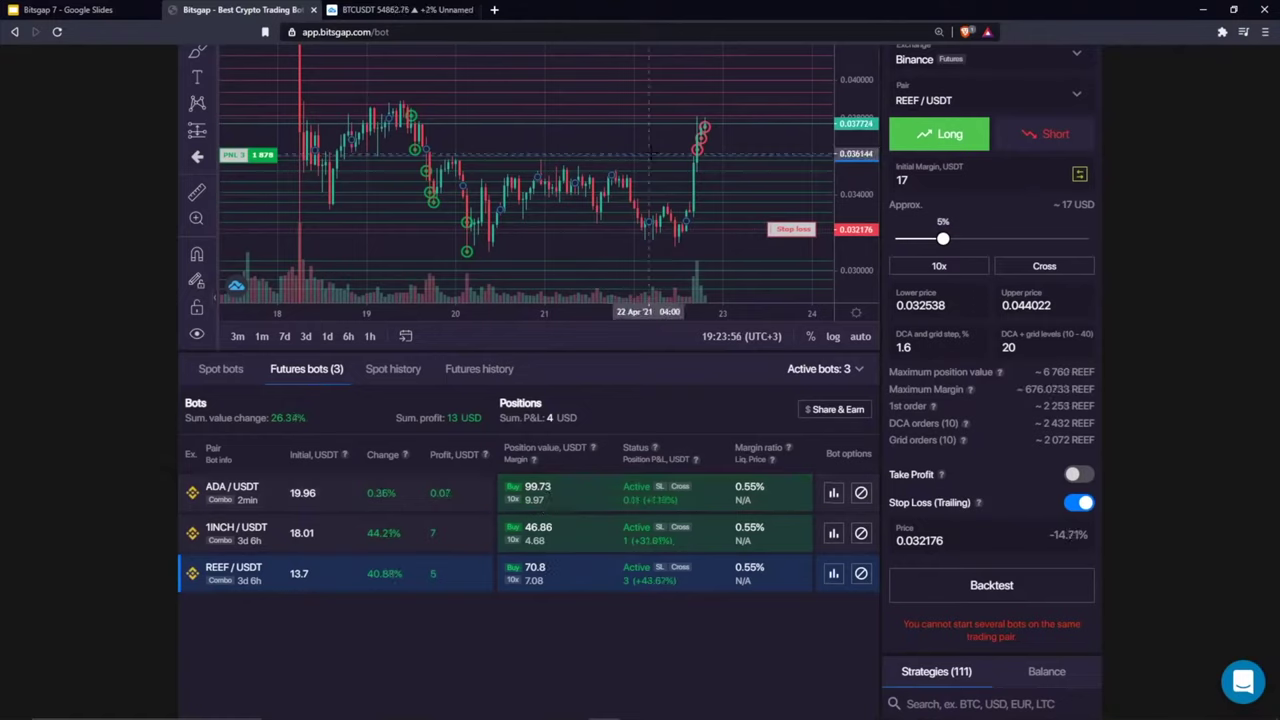
Step: Display the ADA/USDT bot and set the initial margin in its configuration to 20 USDT
left_click(416, 500)
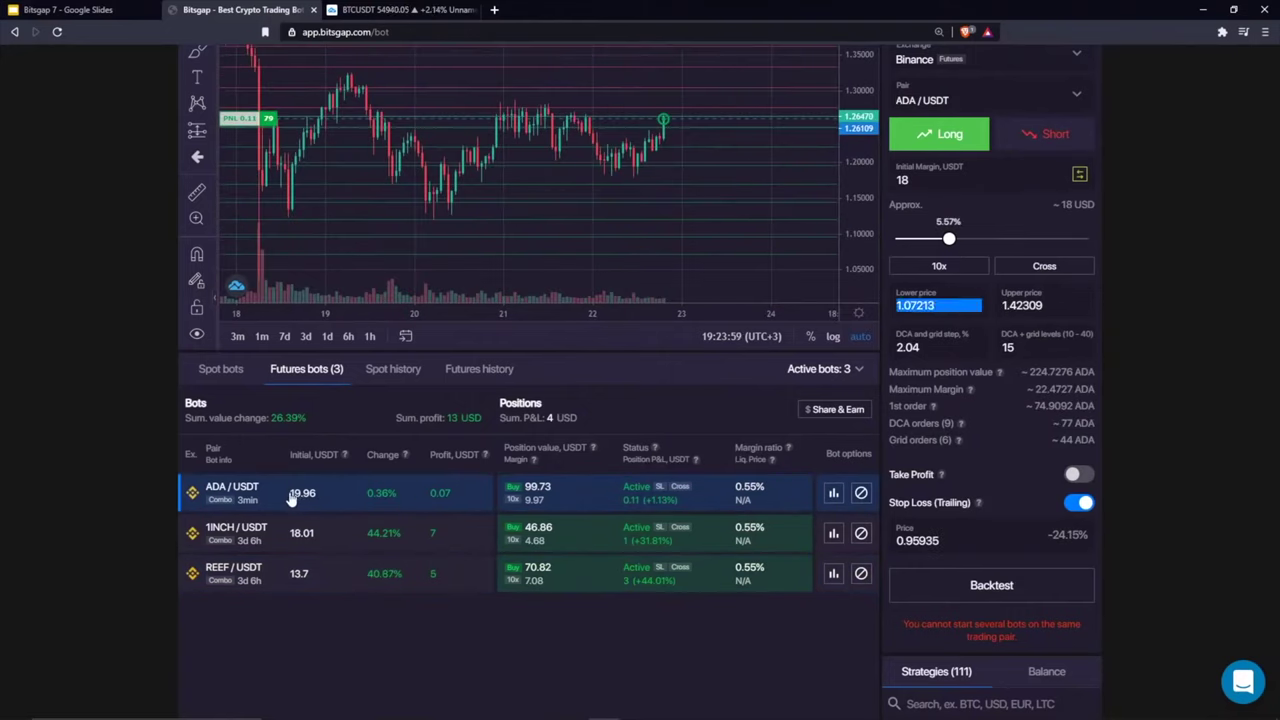
type("20")
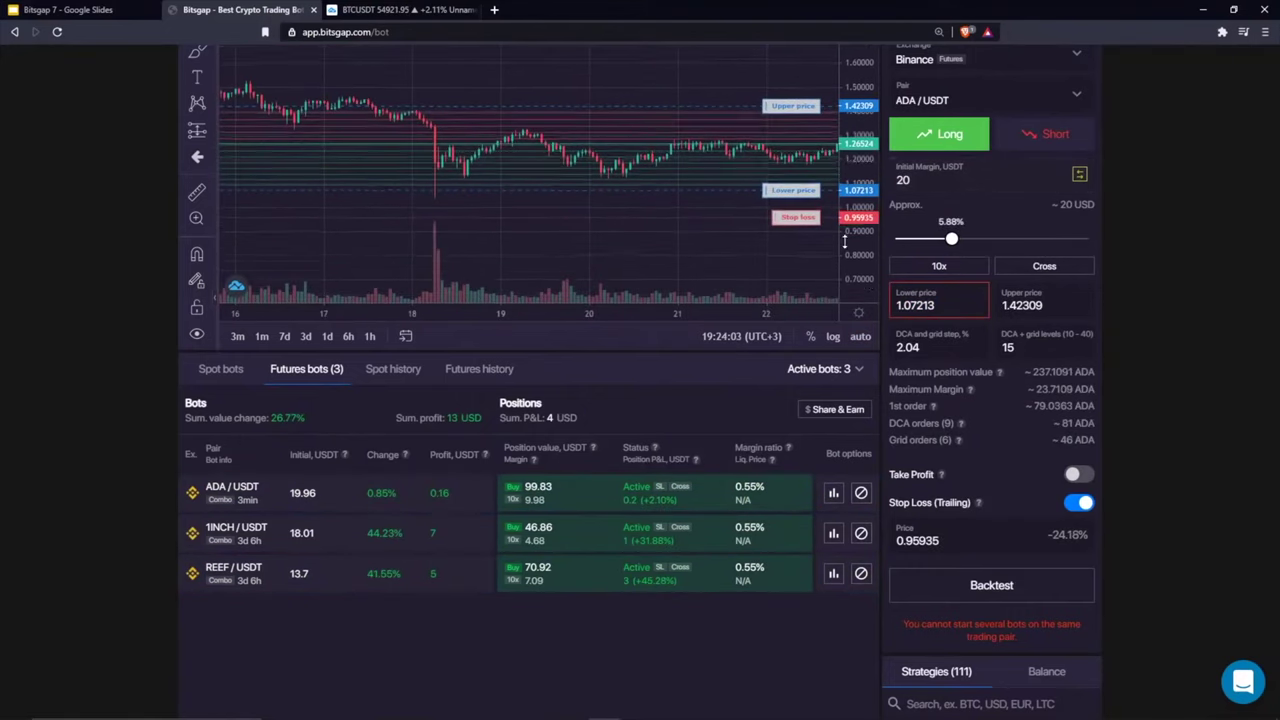
Step: Handwrite a "50%" note with the Brush on the empty area of the ADA/USDT chart, and remove the drawings
left_click_drag(843, 240, 514, 171)
scroll(108, 135, "up", 1)
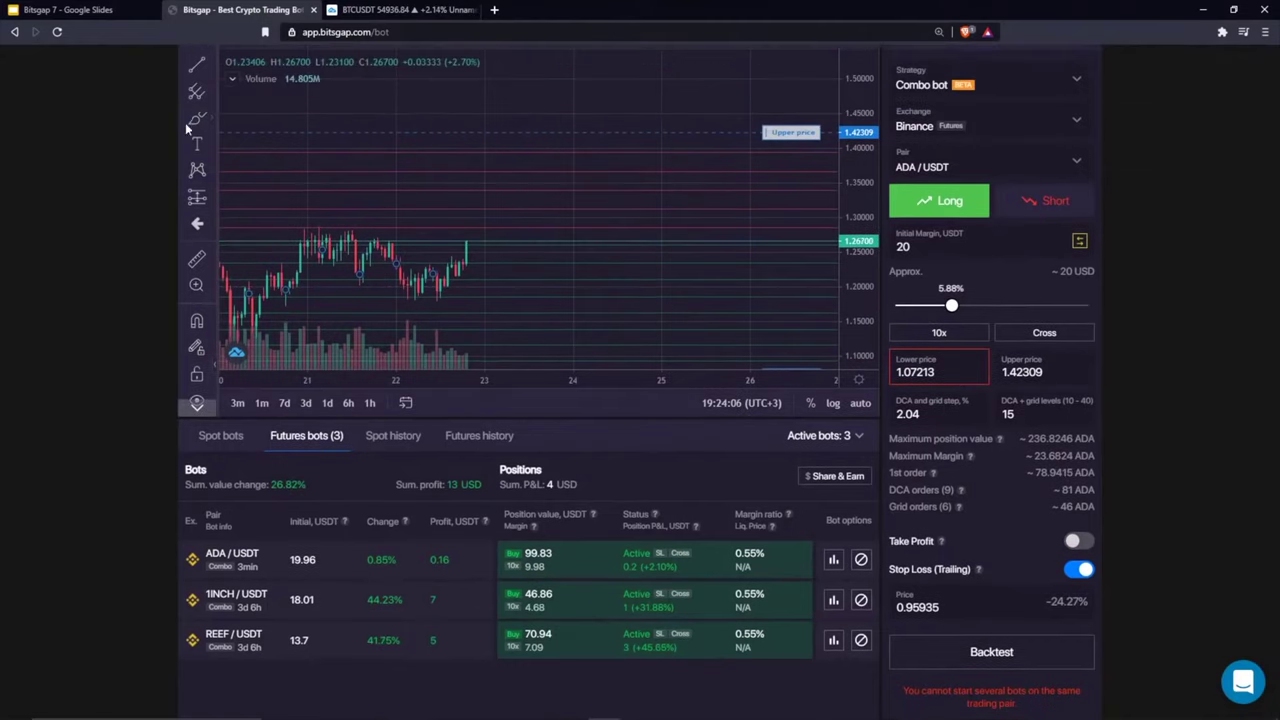
left_click(197, 118)
mouse_move(550, 214)
left_mouse_down()
mouse_move(590, 258)
mouse_move(540, 276)
left_mouse_up()
left_click_drag(537, 212, 600, 211)
left_click_drag(618, 218, 692, 250)
left_click_drag(737, 225, 681, 305)
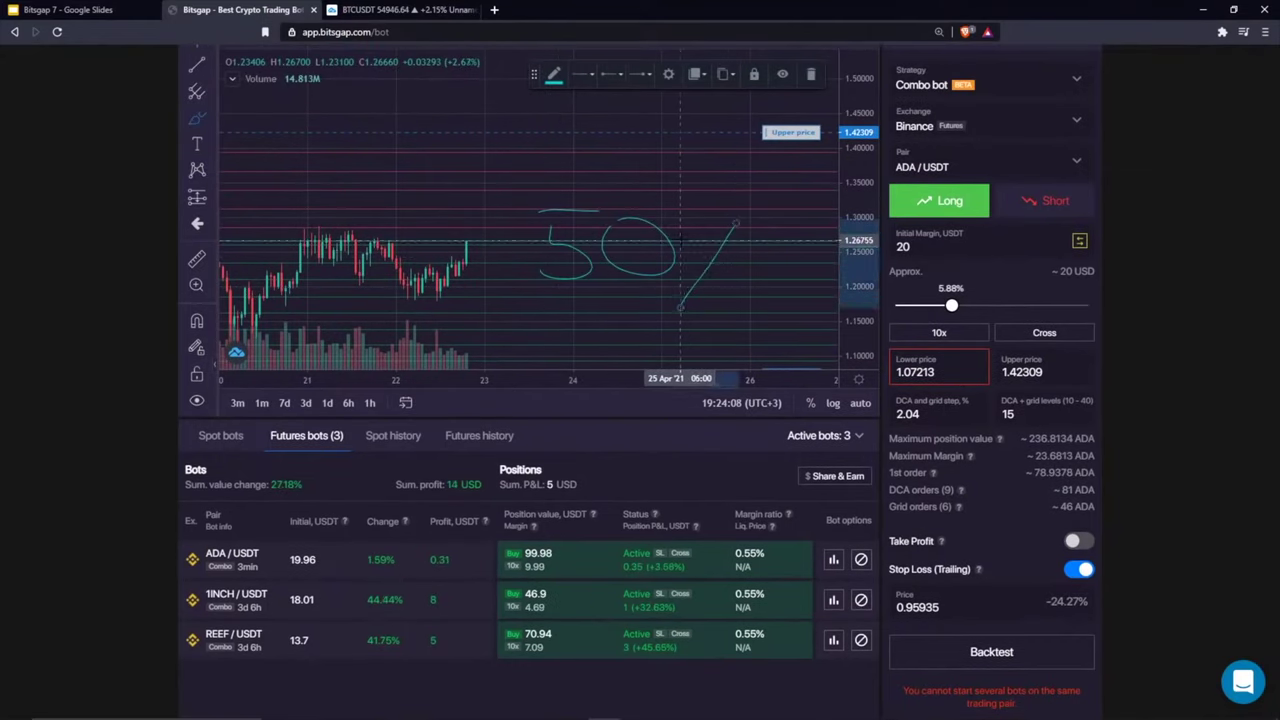
left_click_drag(735, 255, 740, 268)
left_click(787, 267)
mouse_move(781, 228)
left_mouse_down()
mouse_move(782, 252)
mouse_move(800, 264)
left_mouse_up()
left_click_drag(828, 240, 818, 264)
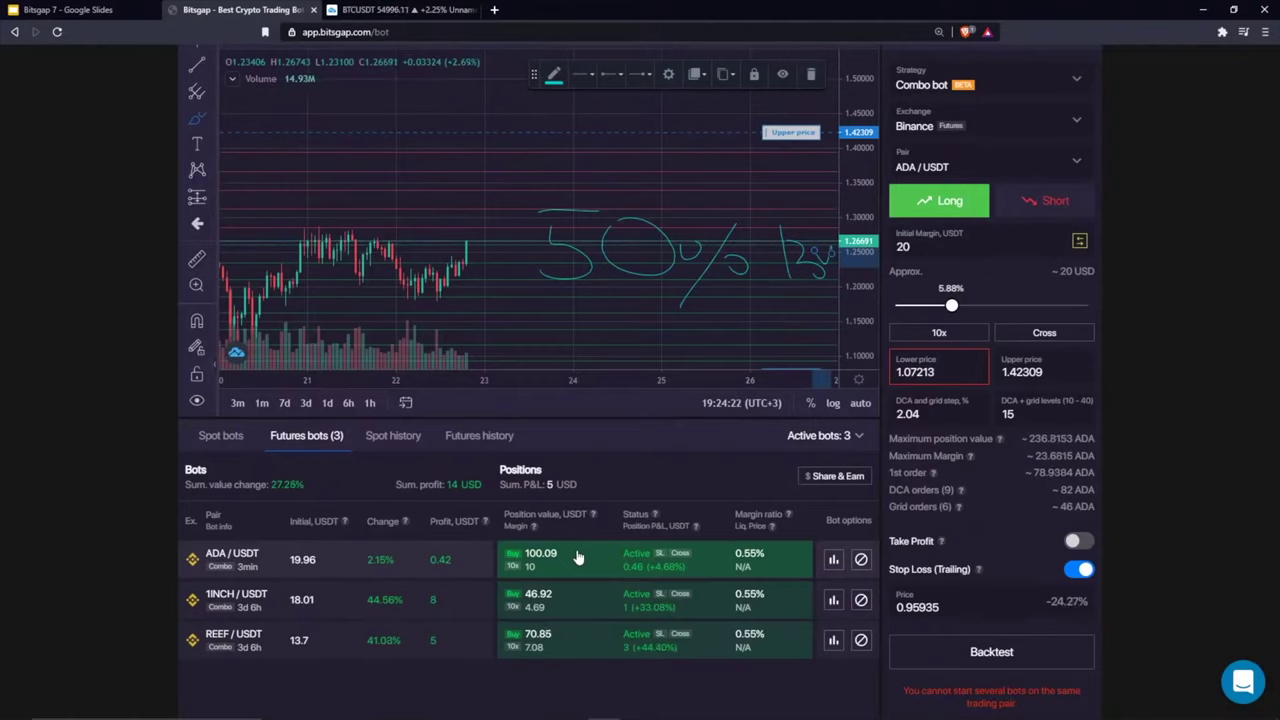
right_click(543, 125)
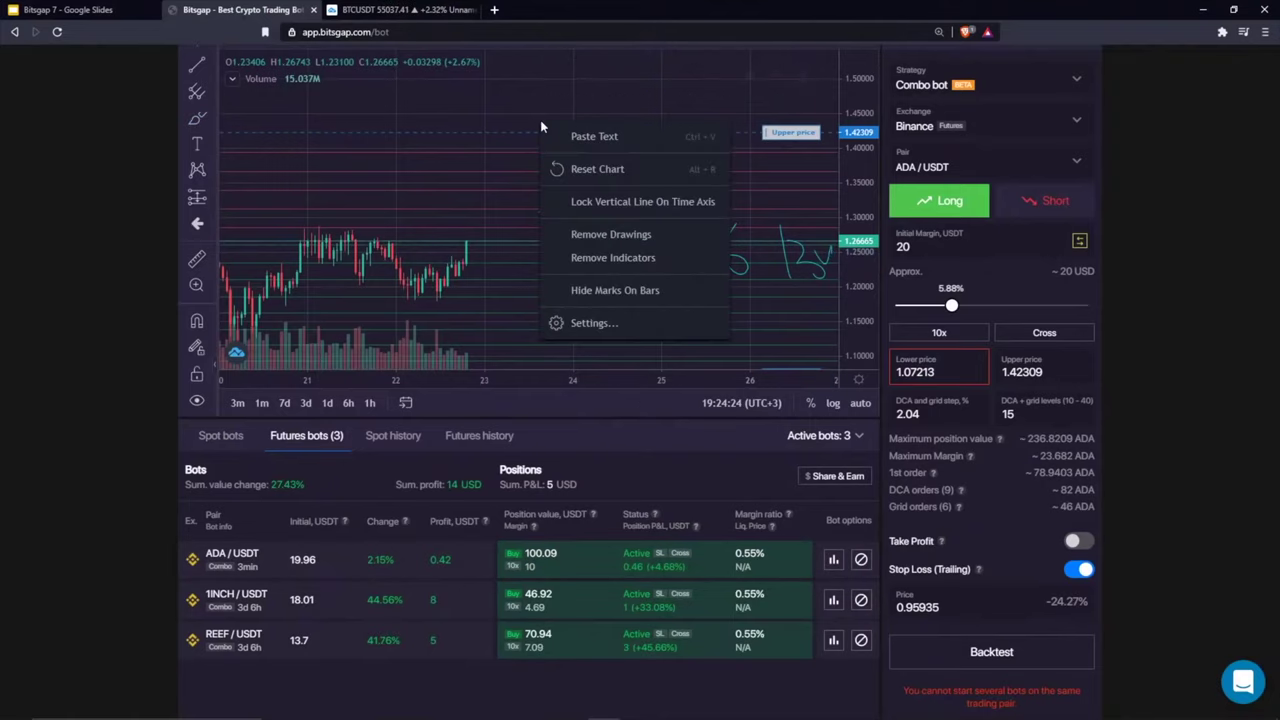
left_click(600, 233)
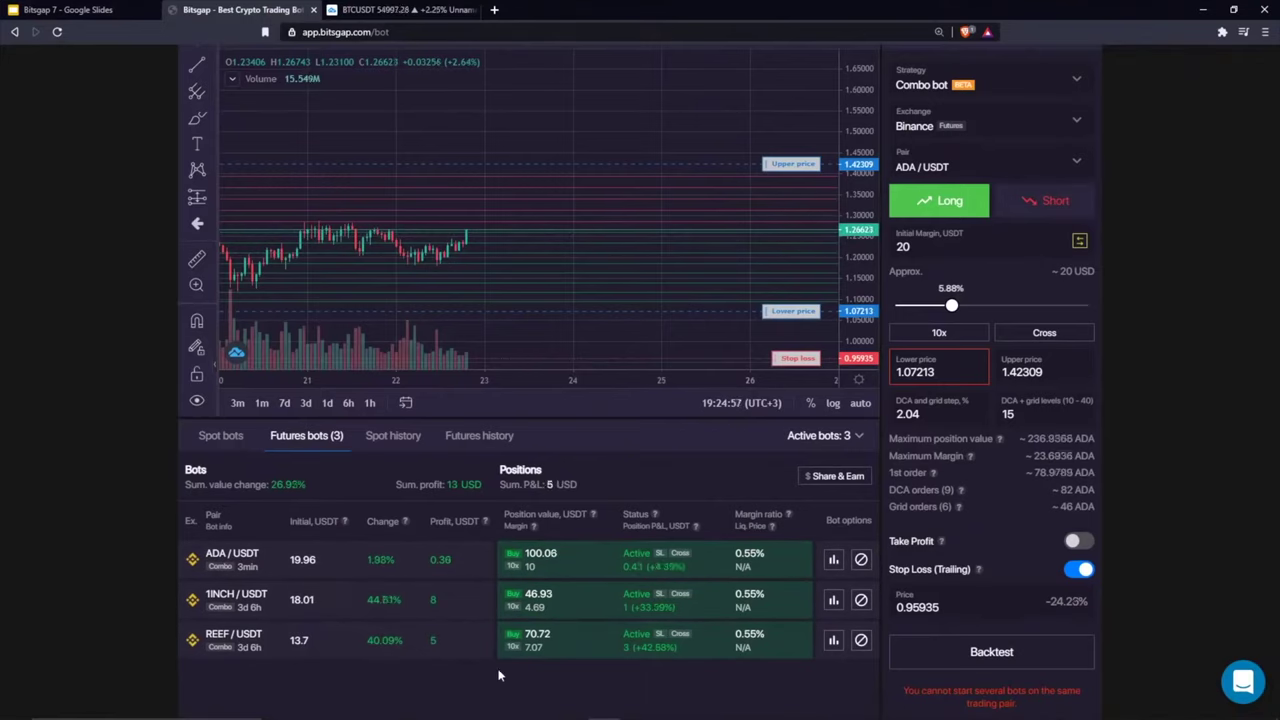
Step: Review the ADA/USDT position and order estimates, and check the 1INCH/USDT bot's initial margin, margin ratio and liquidation price in its details
left_click_drag(1098, 476, 896, 438)
left_click_drag(1086, 507, 897, 438)
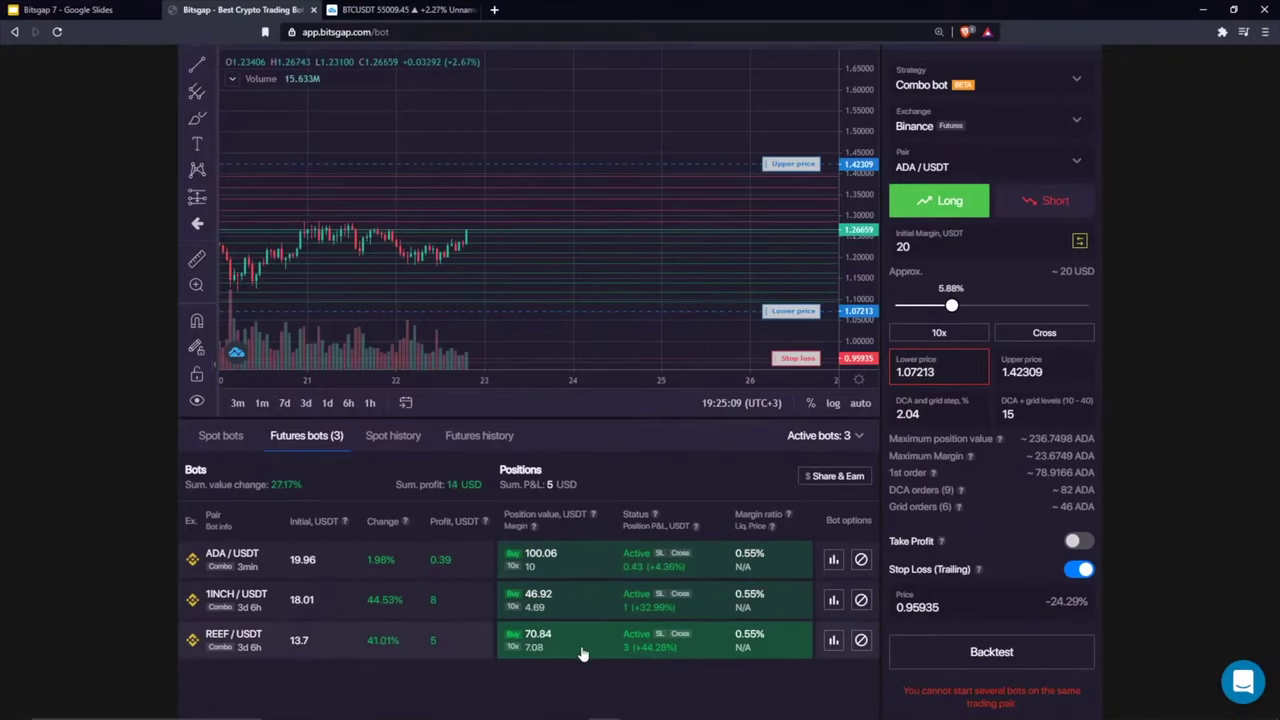
left_click(833, 599)
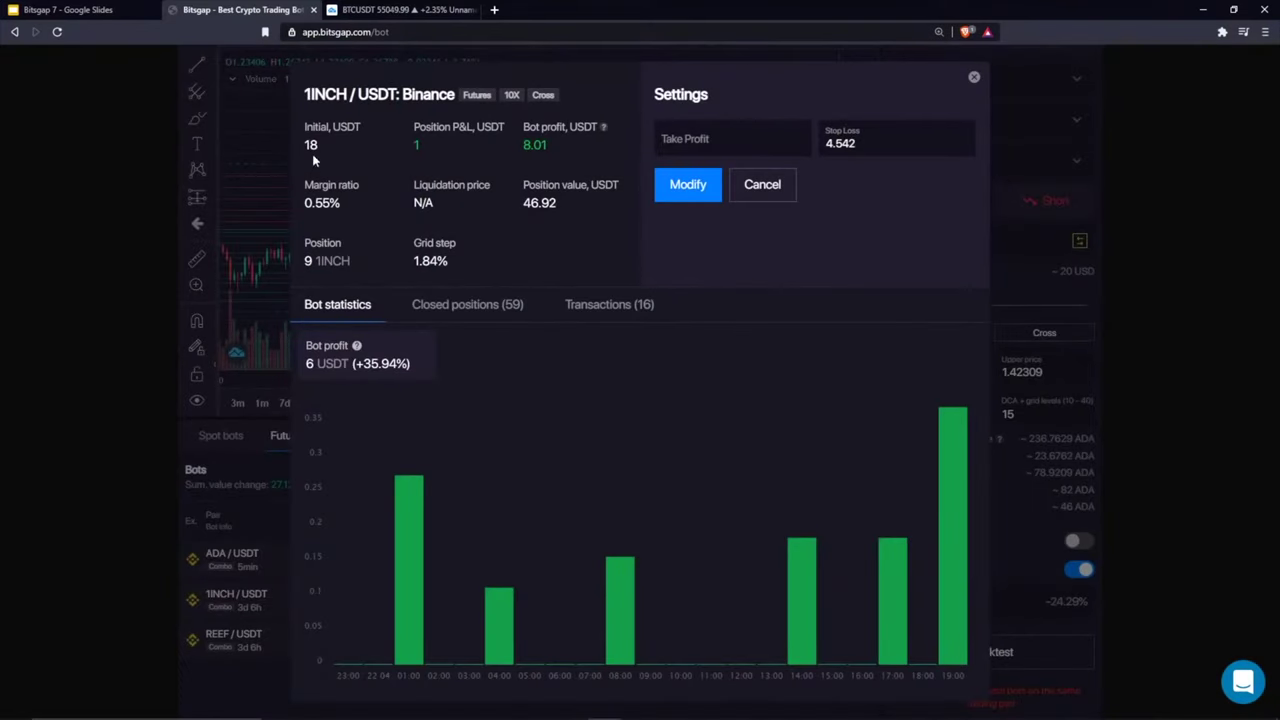
left_click_drag(312, 145, 532, 203)
left_click_drag(424, 203, 400, 220)
left_click(443, 210)
left_click(972, 78)
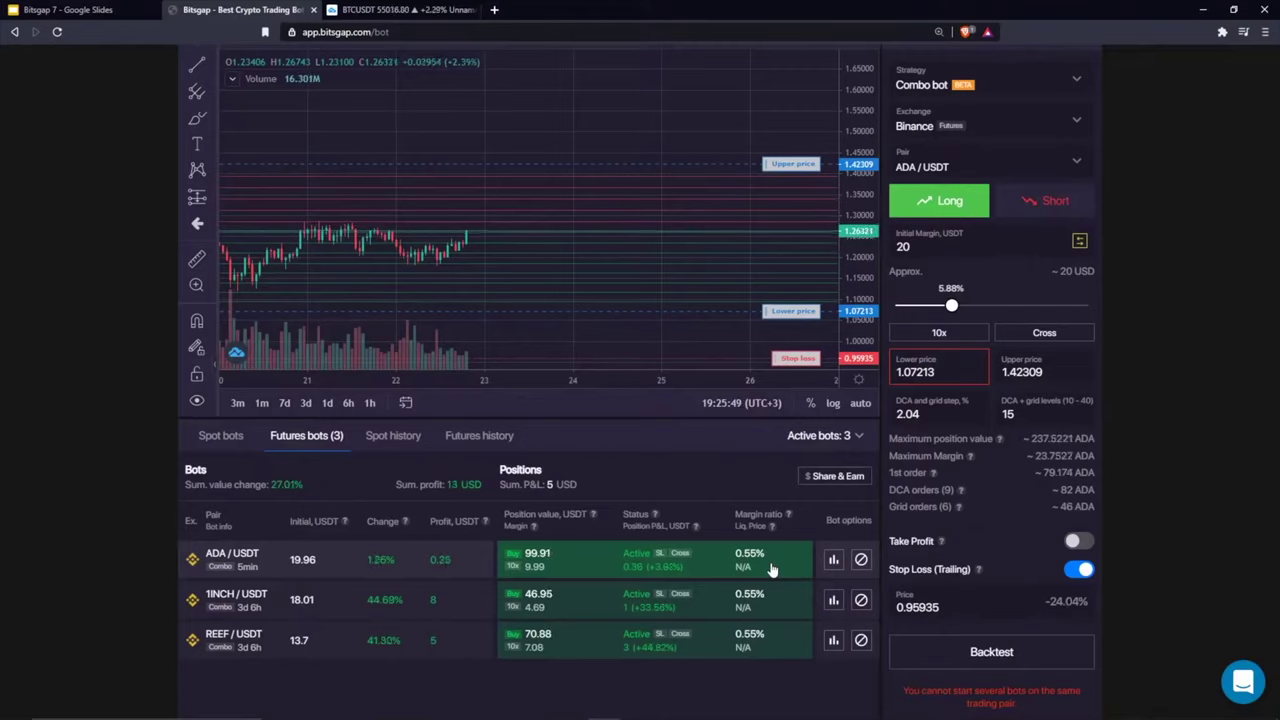
Step: Draw a horizontal line on the ADA/USDT chart below the stop loss, at a price of about 0.855
scroll(630, 260, "down", 5)
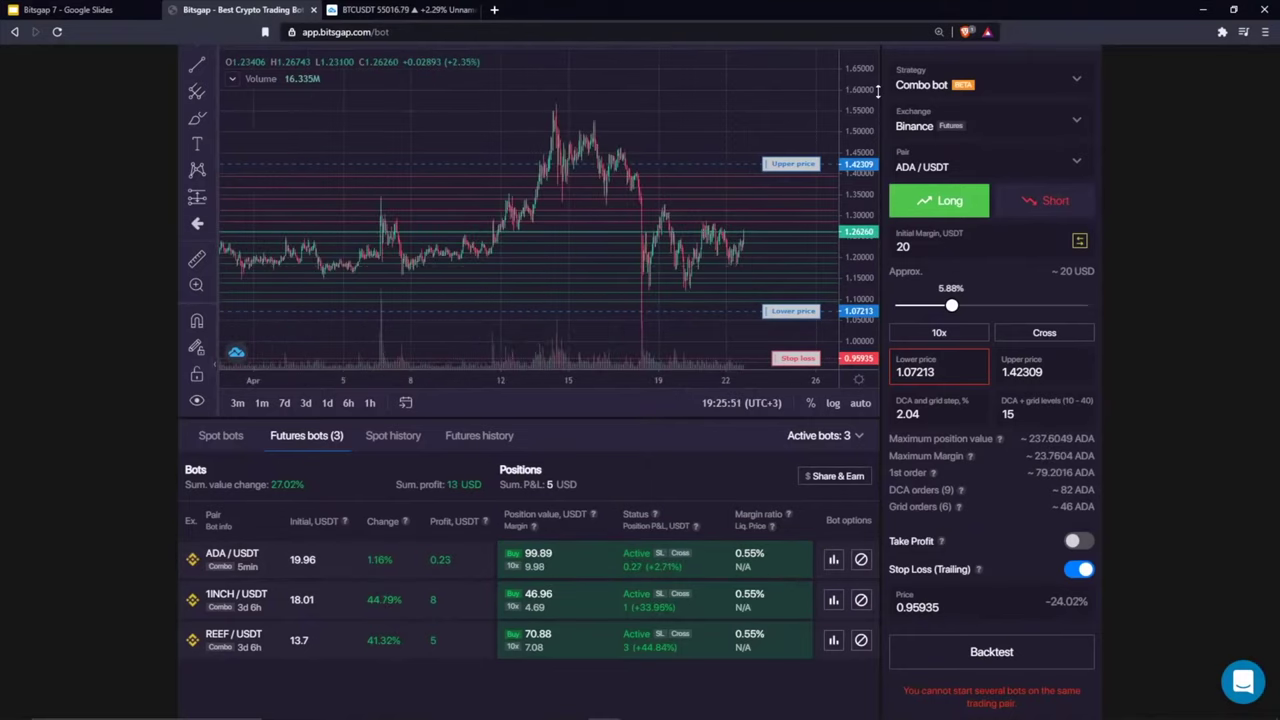
left_click_drag(715, 200, 530, 172)
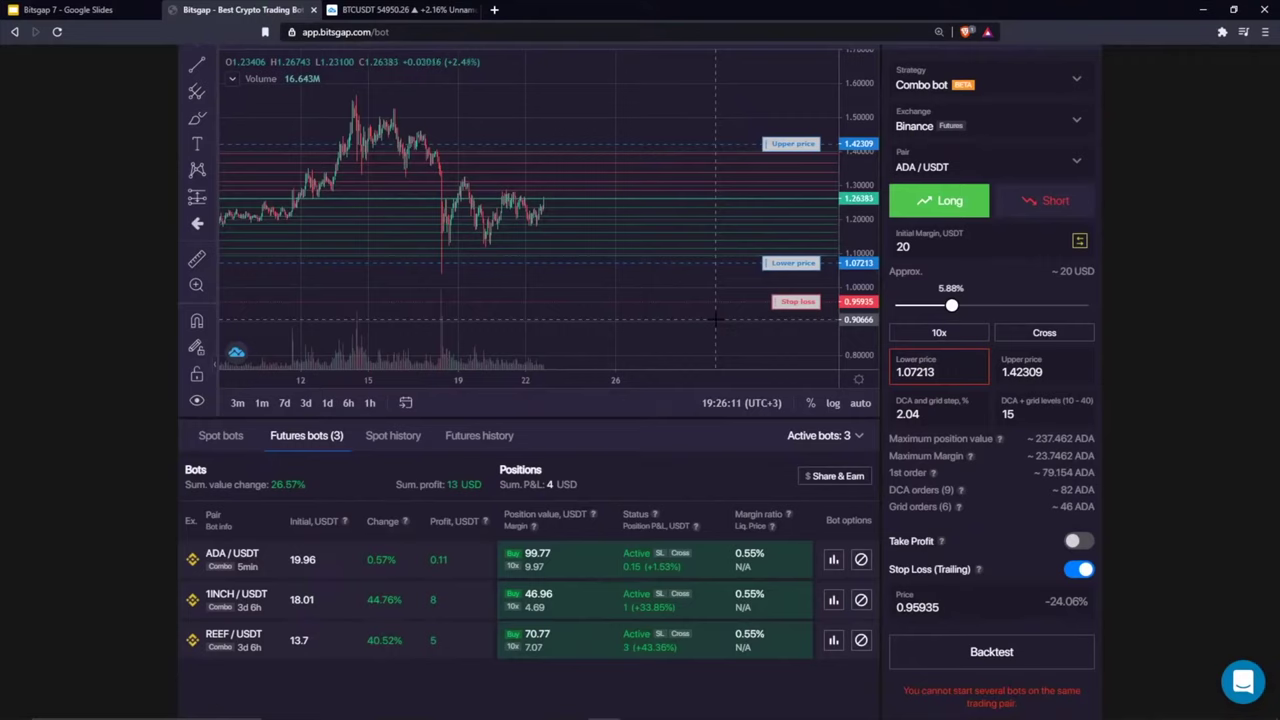
left_click_drag(689, 306, 580, 276)
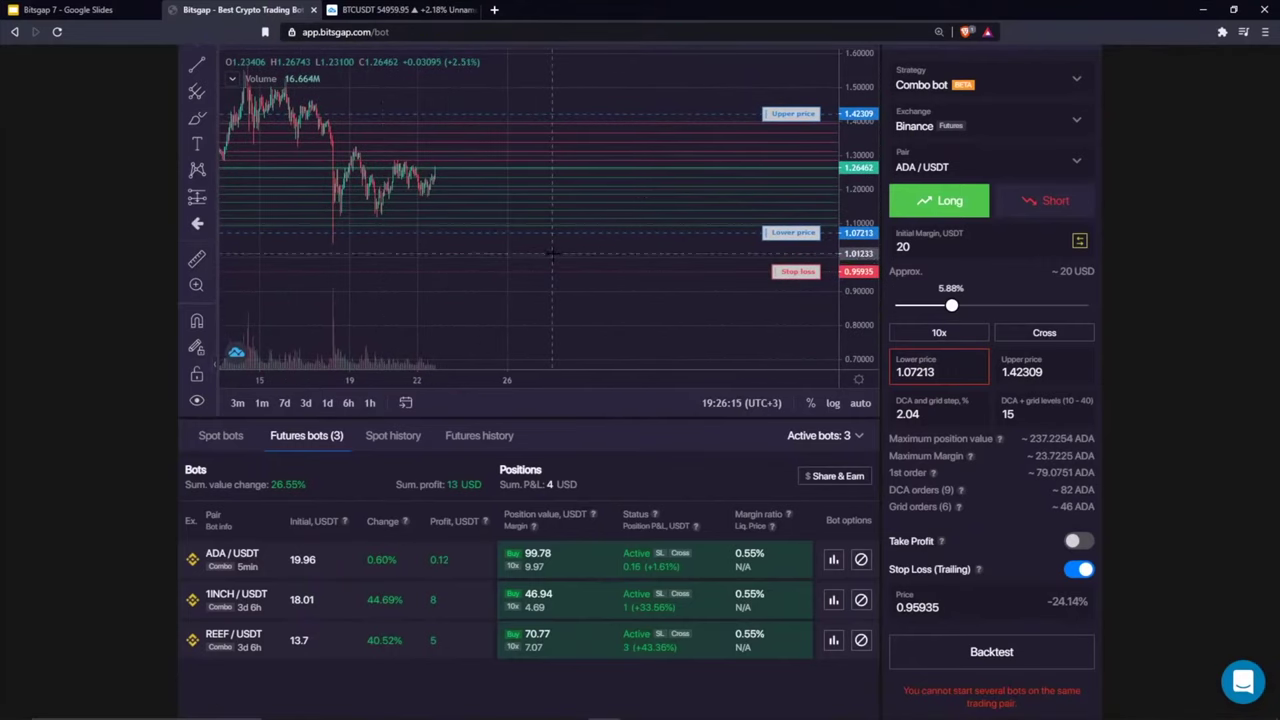
left_click(209, 62)
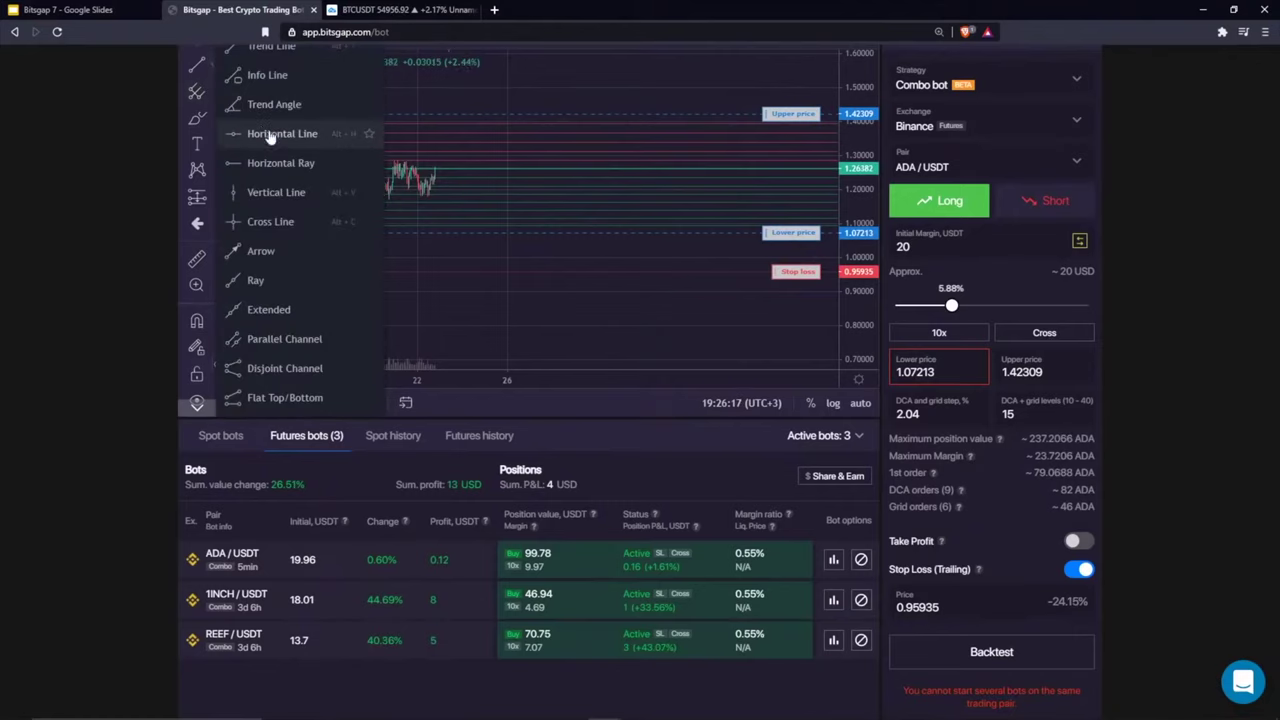
left_click(269, 134)
left_click(445, 305)
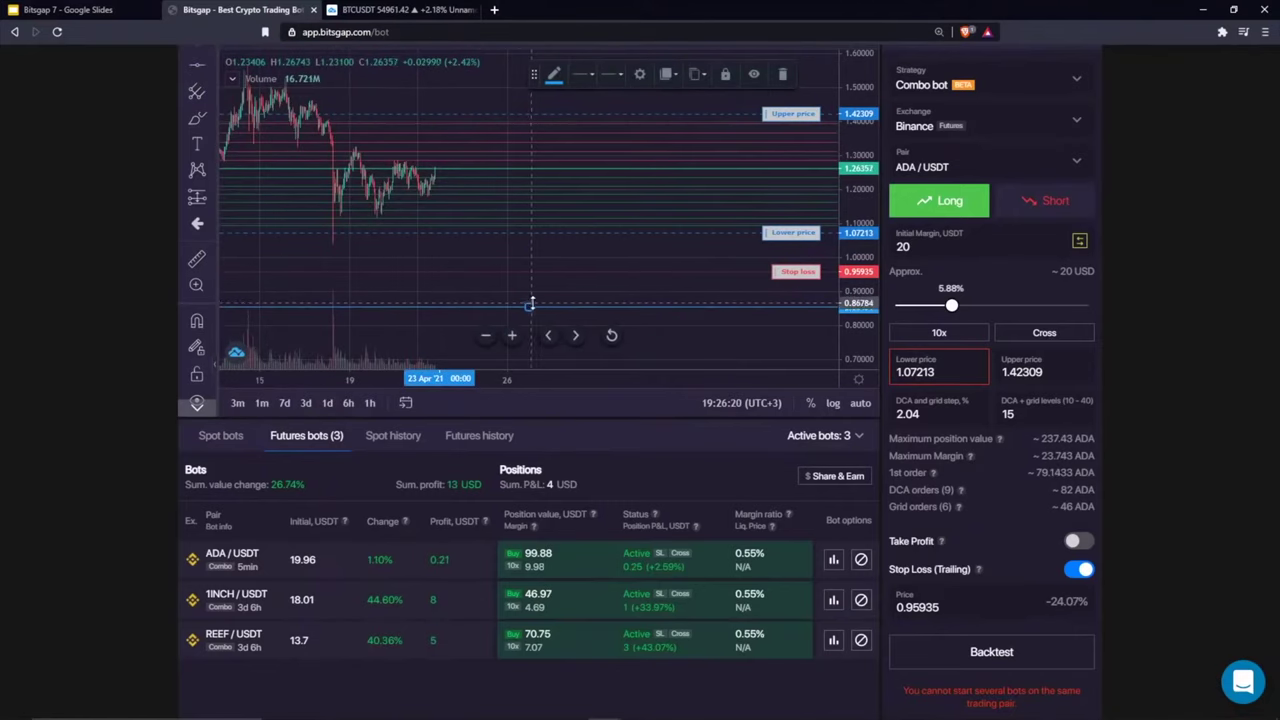
left_click_drag(531, 303, 529, 306)
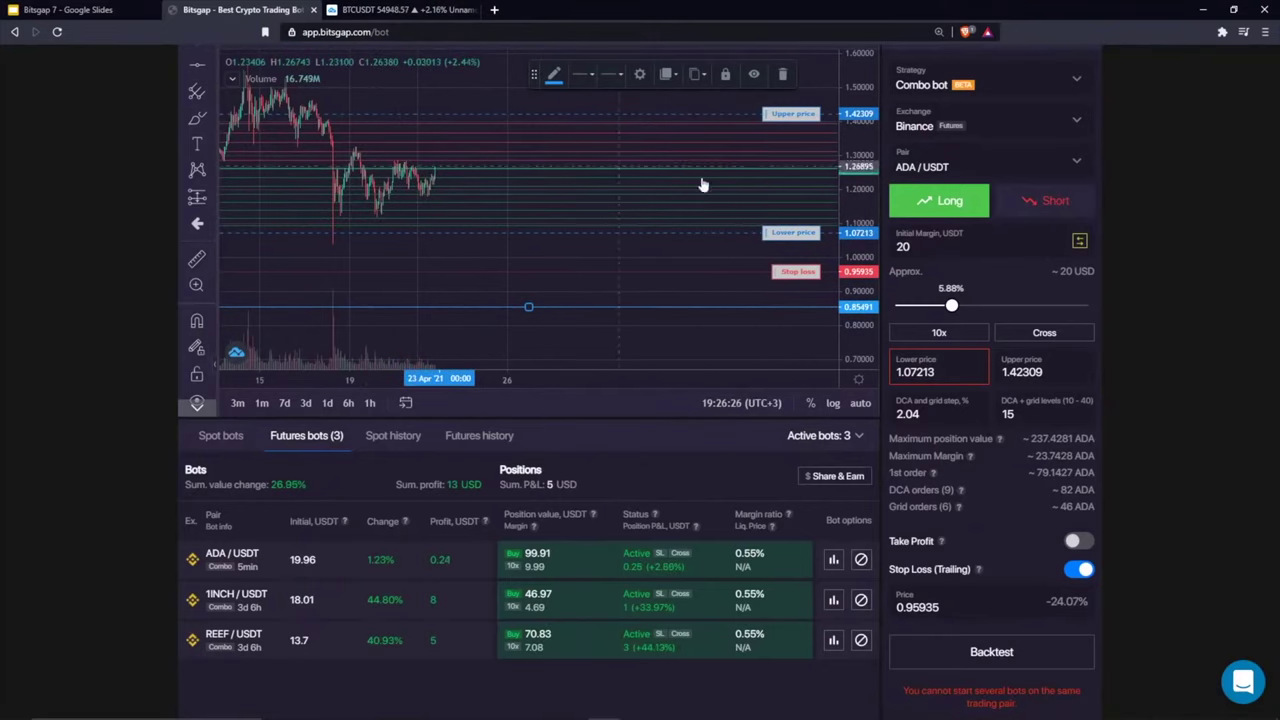
left_click(582, 315)
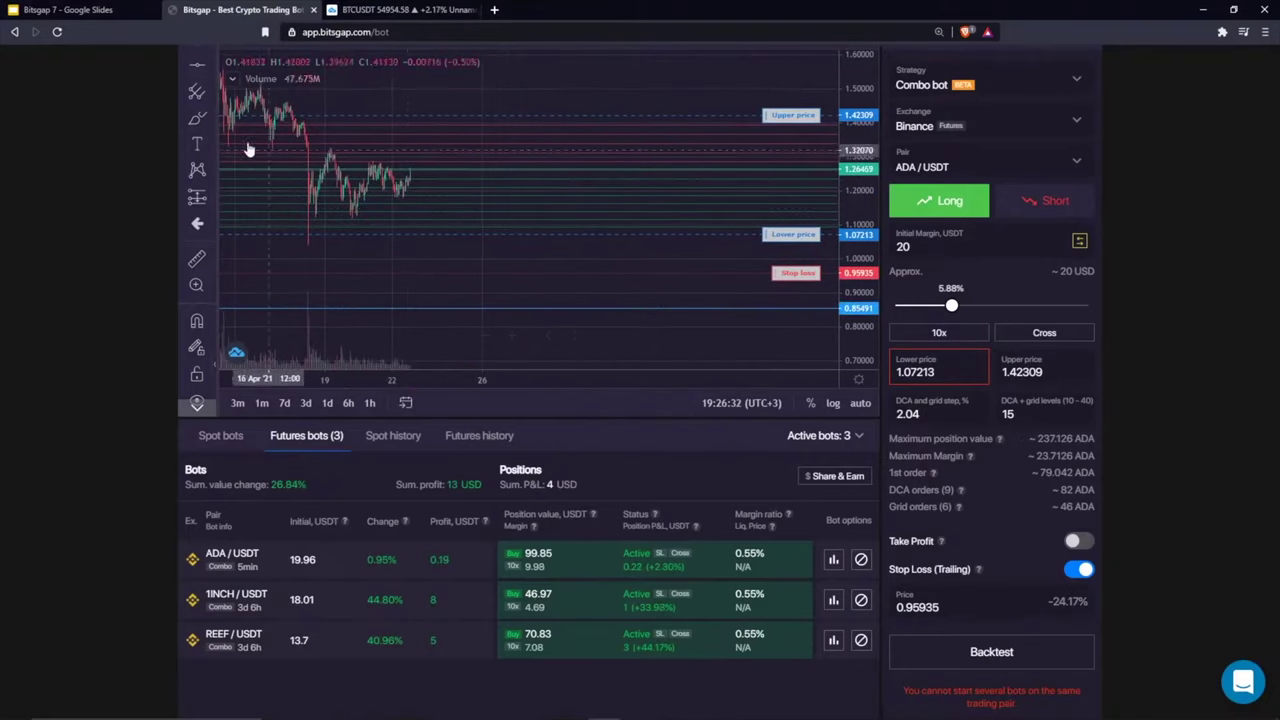
Step: Sketch a price drop to the horizontal line with an arrow and boxed note beneath it, and remove all drawings from the chart
mouse_move(427, 175)
left_mouse_down()
mouse_move(520, 292)
mouse_move(503, 305)
mouse_move(532, 298)
left_mouse_up()
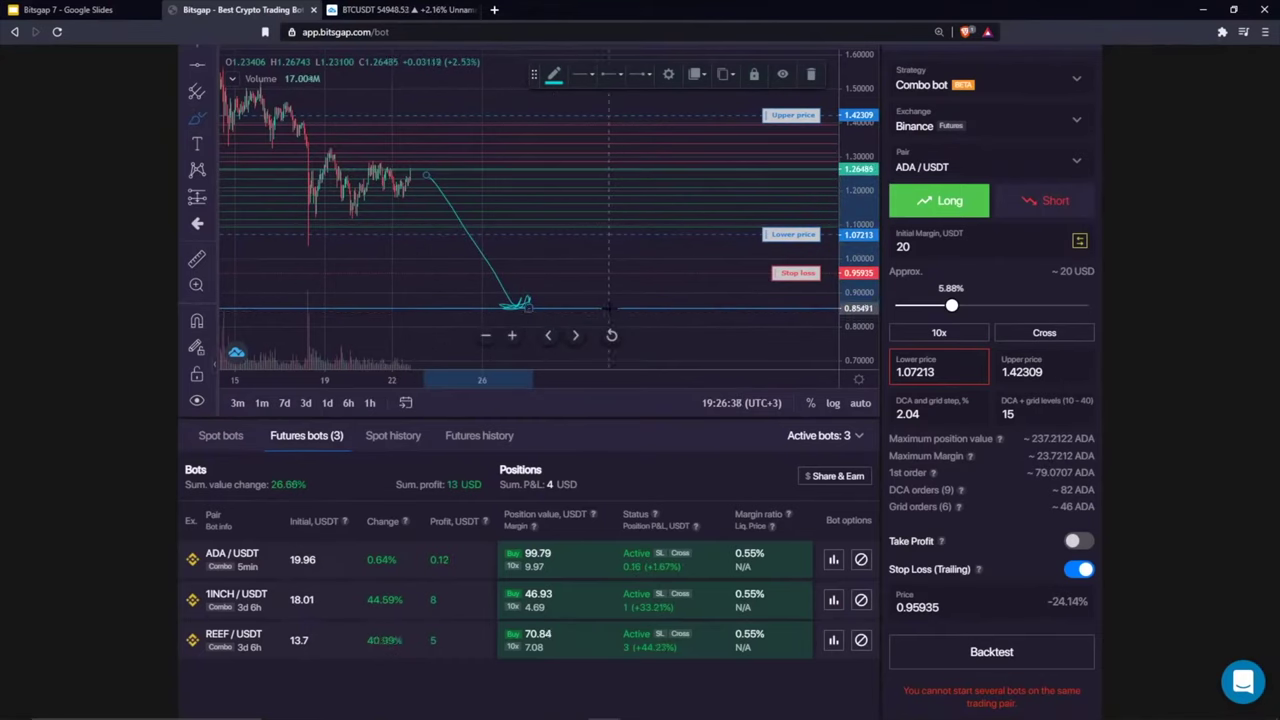
mouse_move(607, 307)
left_mouse_down()
mouse_move(645, 352)
mouse_move(690, 360)
mouse_move(828, 322)
mouse_move(676, 308)
mouse_move(714, 334)
mouse_move(702, 344)
mouse_move(742, 348)
mouse_move(738, 338)
left_mouse_up()
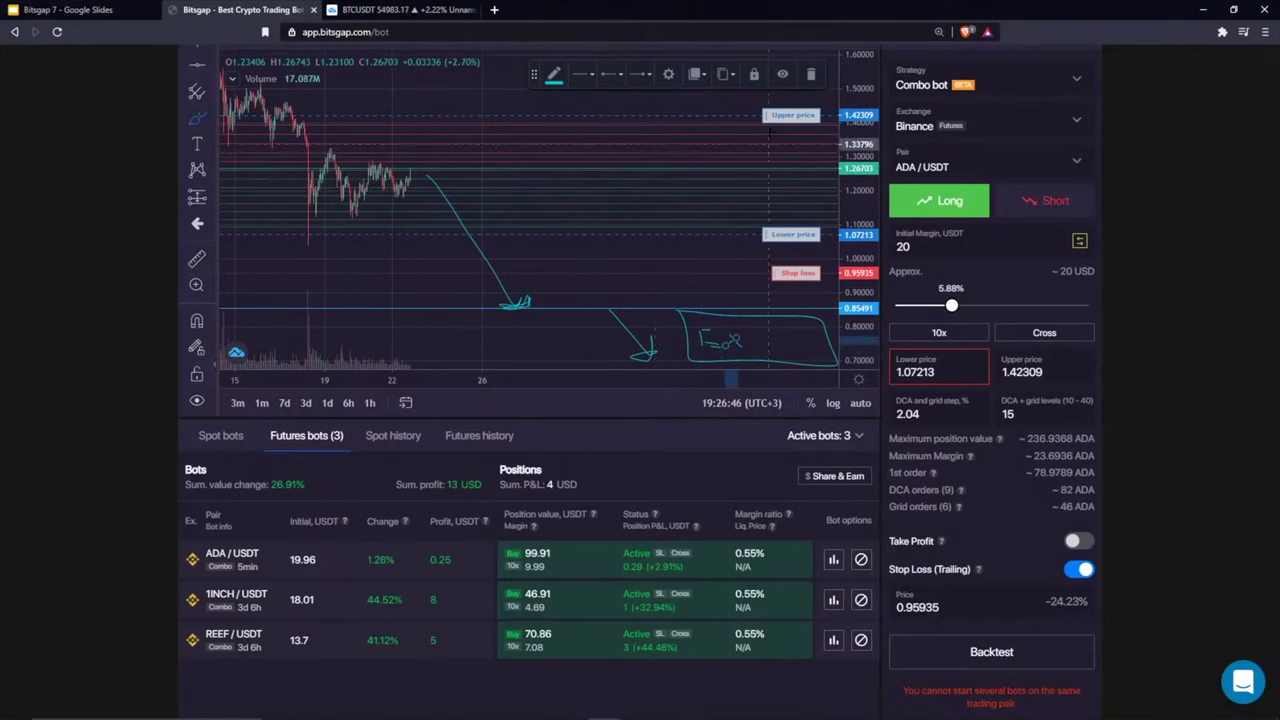
right_click(613, 244)
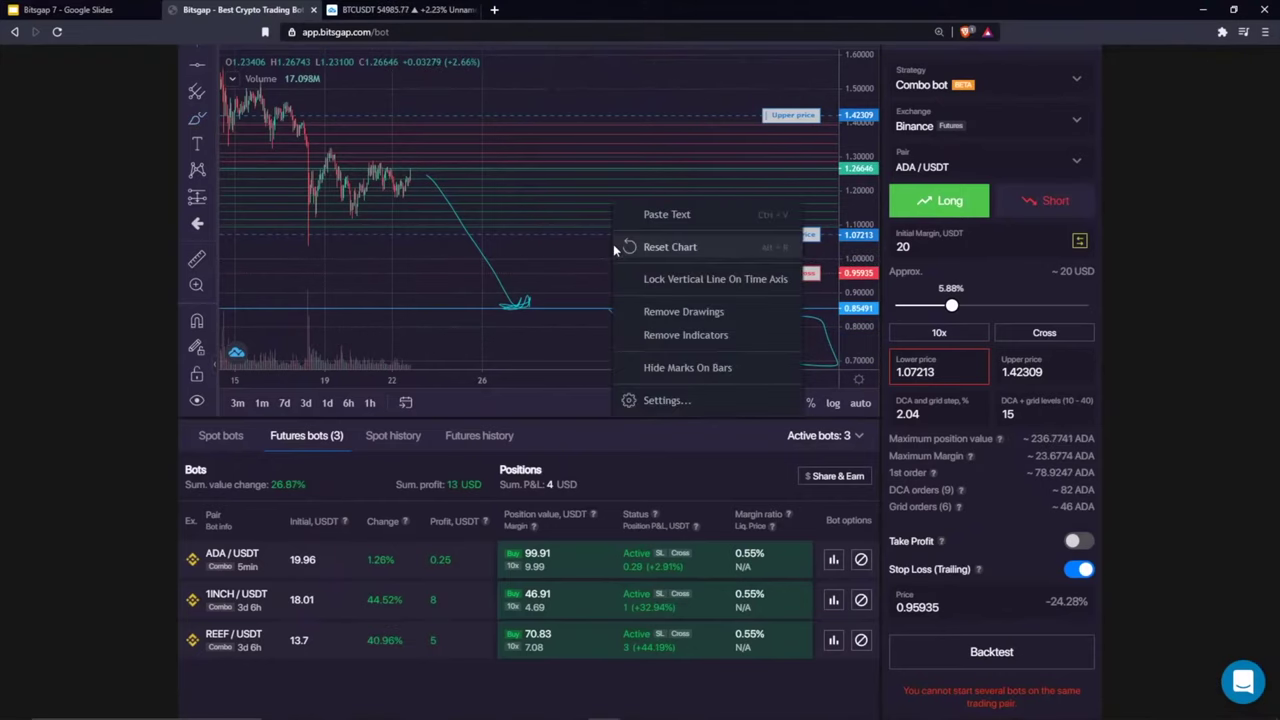
left_click(680, 310)
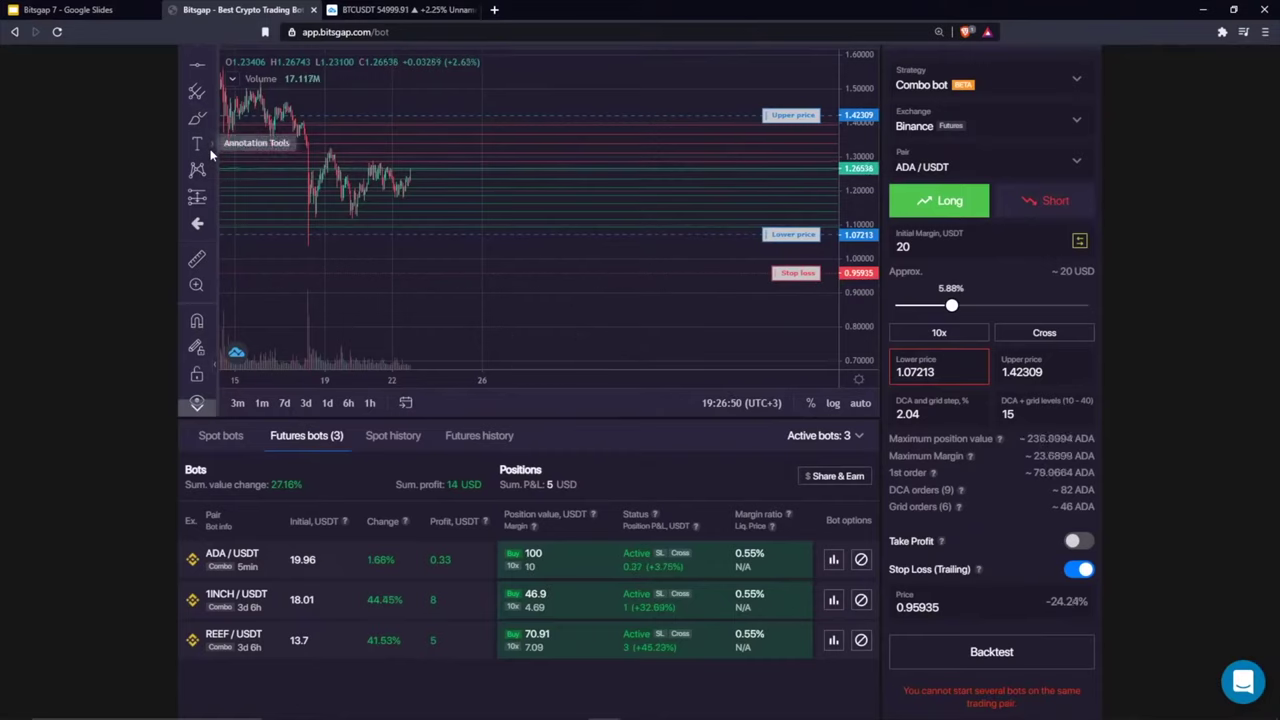
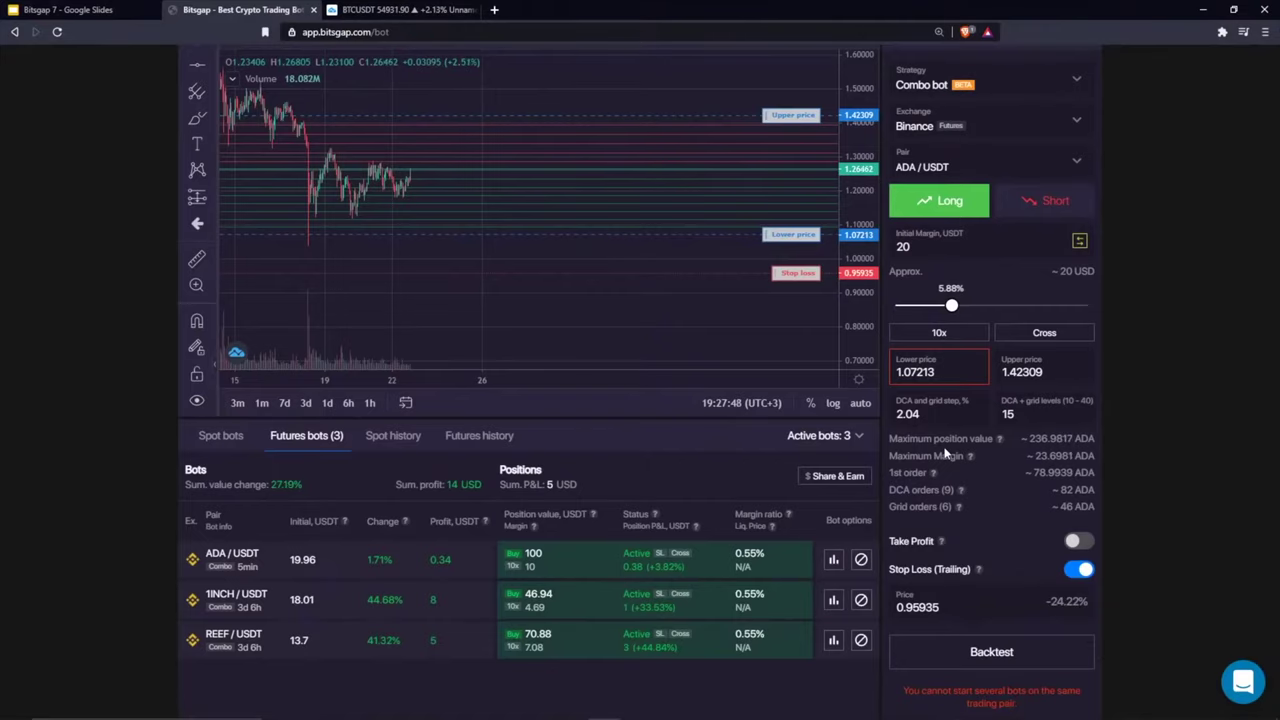
scroll(983, 151, "up", 2)
scroll(985, 148, "down", 2)
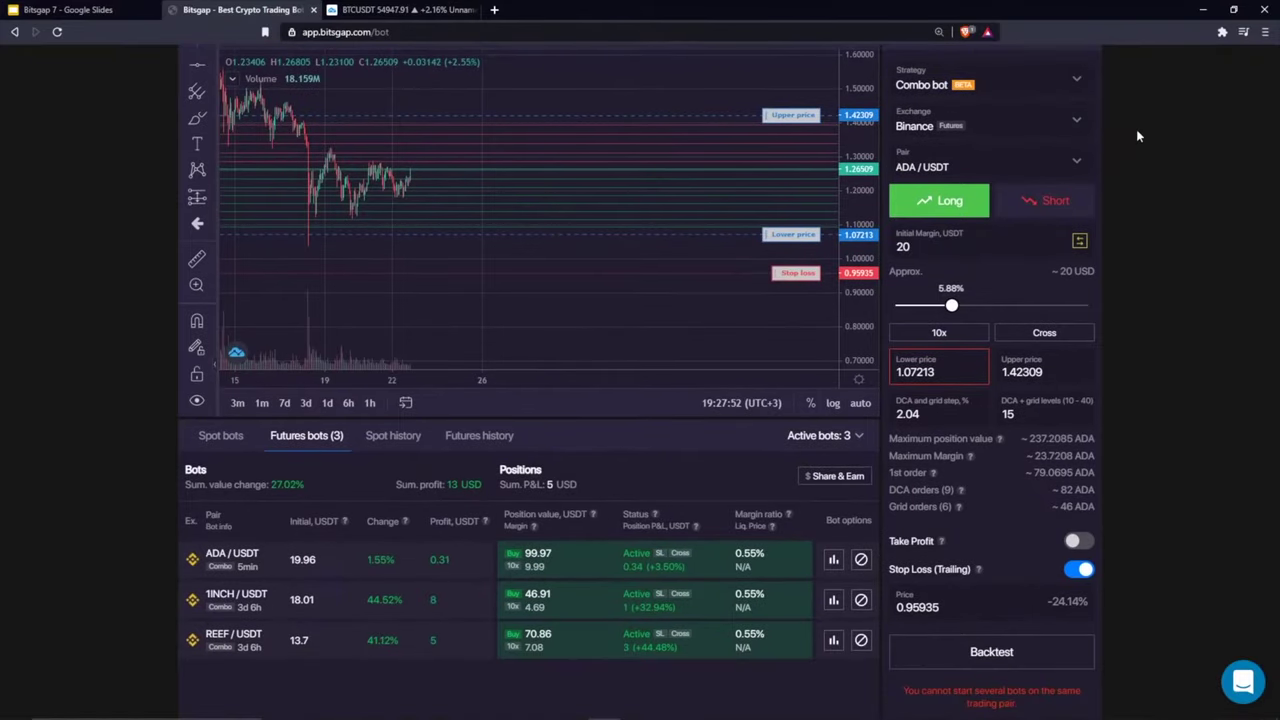
scroll(1136, 129, "up", 2)
scroll(1136, 129, "down", 2)
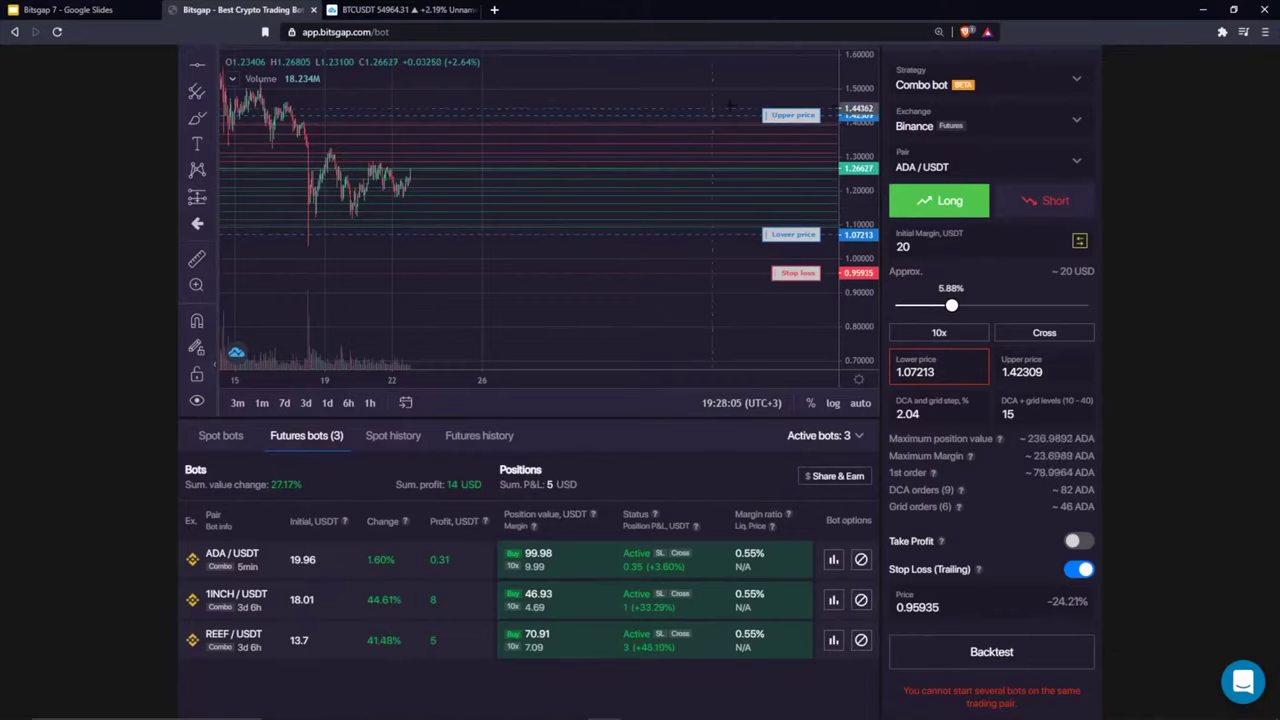
Step: Raise the stop loss on the ADA/USDT chart to 1.05962, just below the lower price
left_click_drag(546, 93, 619, 100)
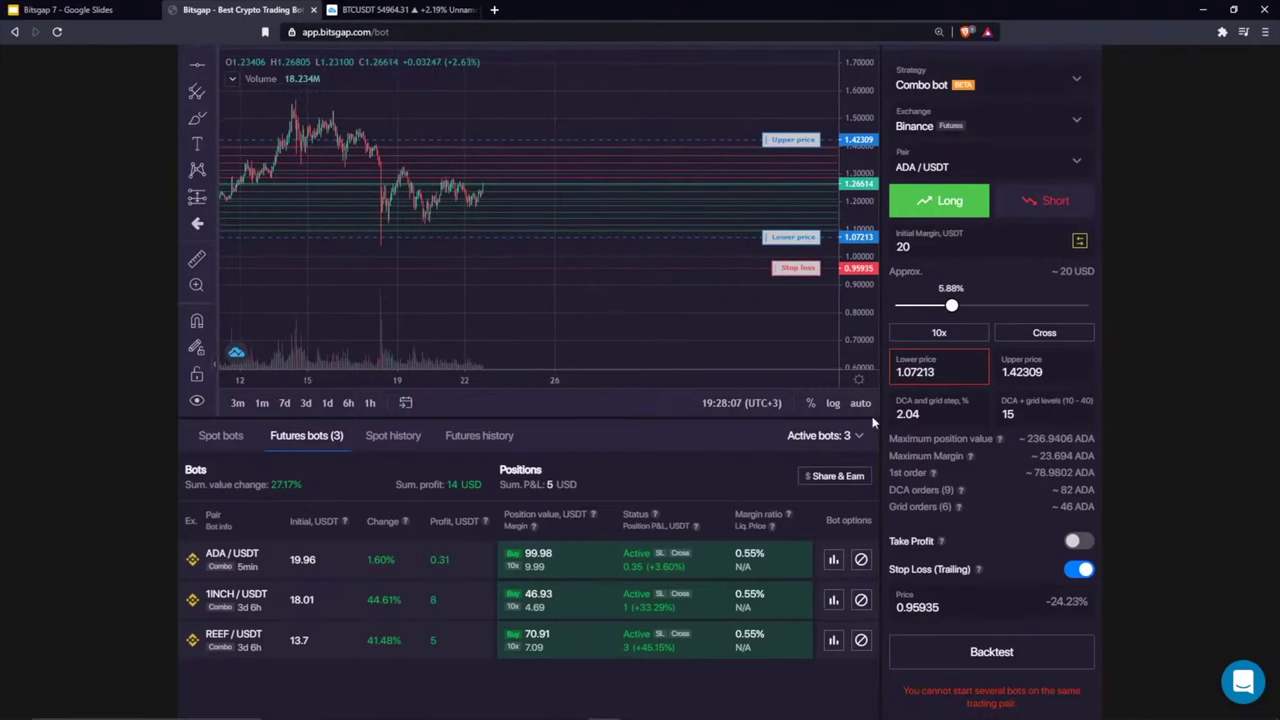
left_click_drag(889, 569, 935, 551)
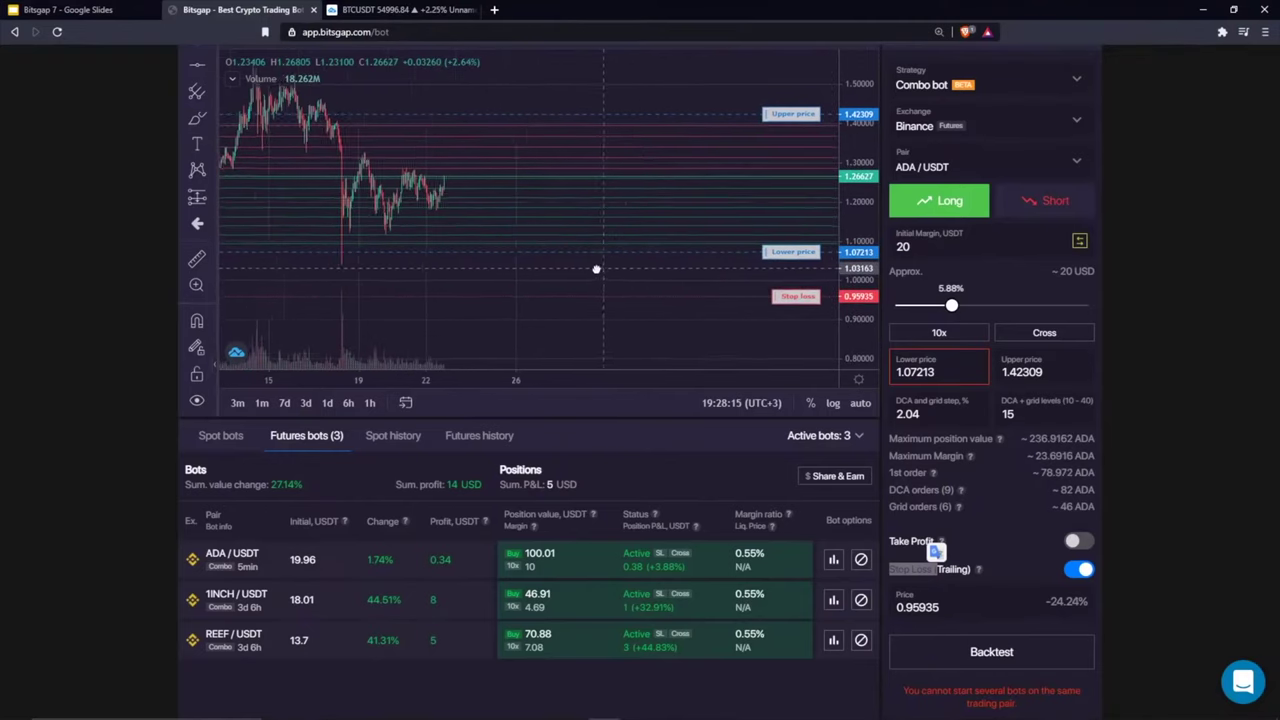
left_click_drag(781, 307, 780, 265)
Step: Sketch a price drop through the stop loss with the Brush, marking the crossing and several short levels below, and remove all drawings
left_click(197, 118)
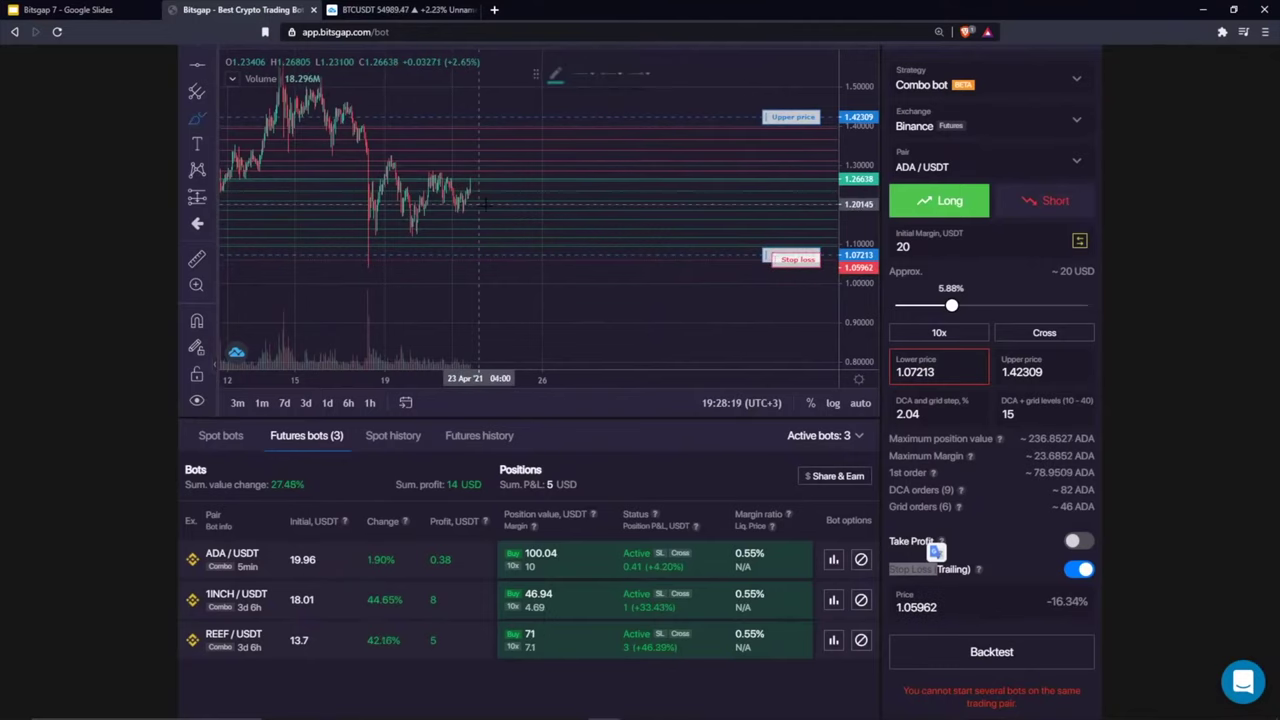
mouse_move(481, 178)
left_mouse_down()
mouse_move(528, 255)
mouse_move(517, 270)
mouse_move(524, 260)
mouse_move(580, 334)
mouse_move(613, 341)
left_mouse_up()
left_click_drag(577, 270, 630, 271)
mouse_move(595, 285)
left_mouse_down()
mouse_move(632, 286)
mouse_move(675, 322)
left_mouse_up()
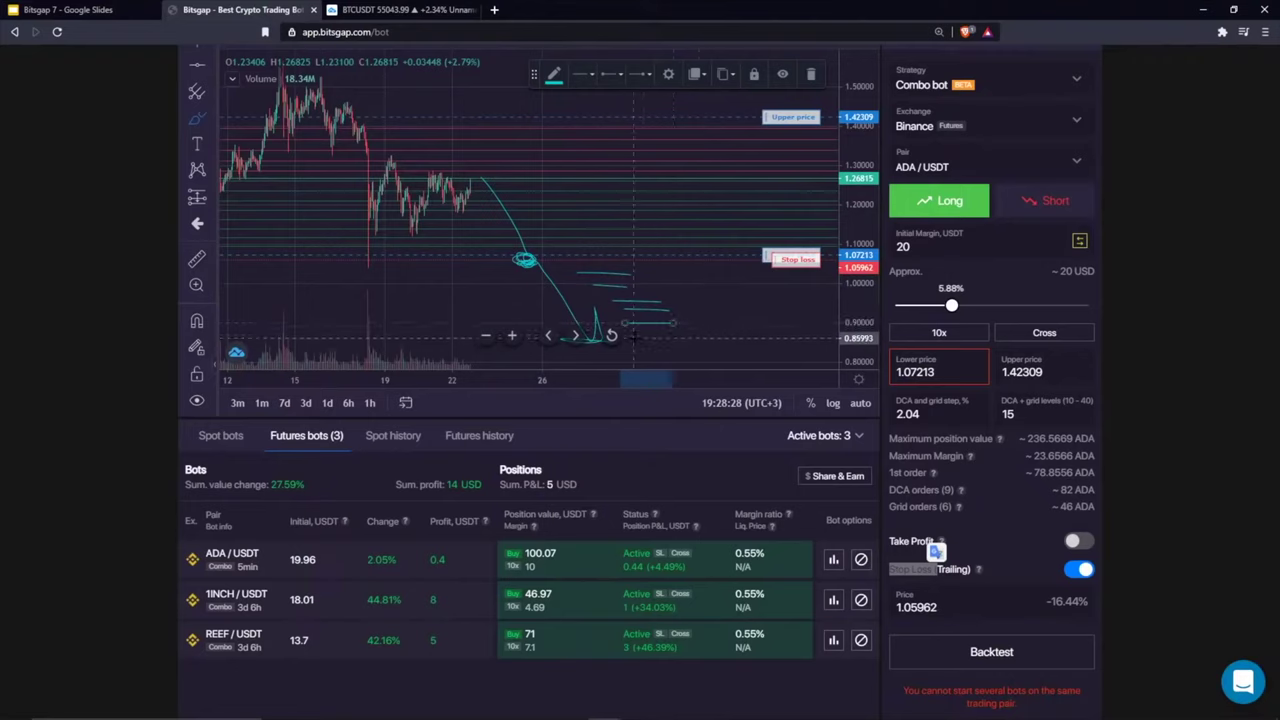
left_click(810, 88)
right_click(700, 276)
left_click(757, 310)
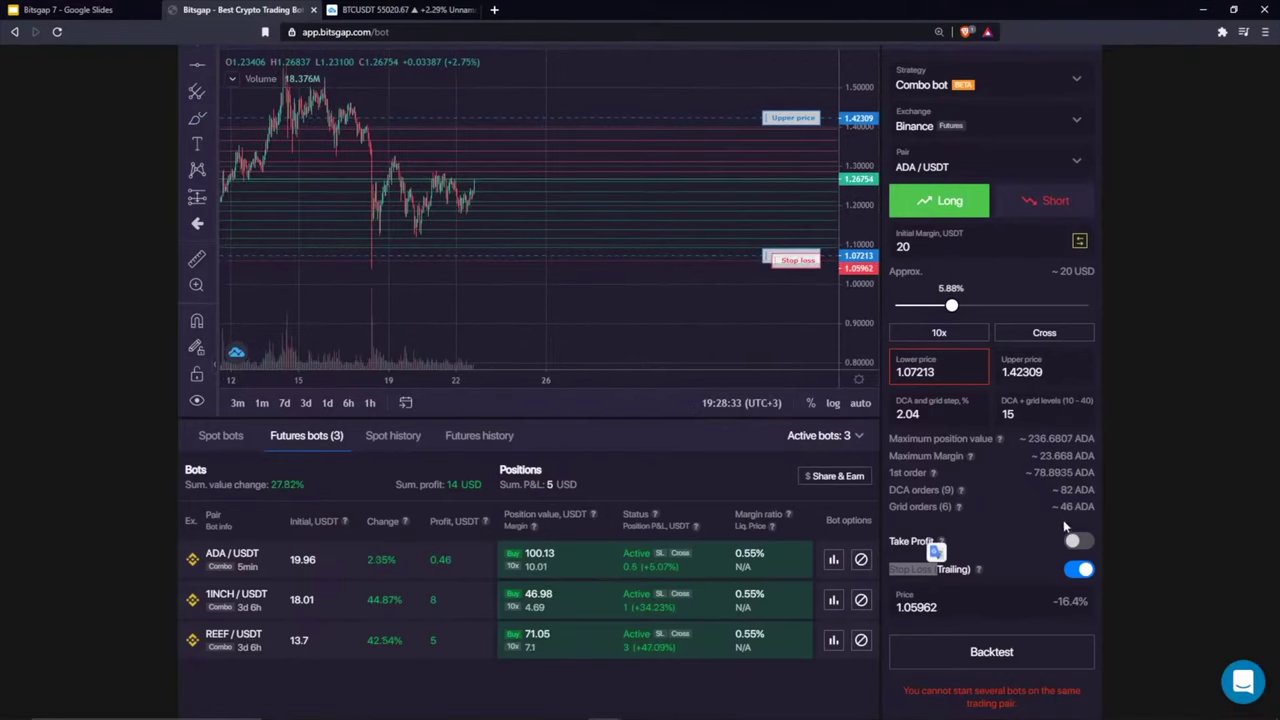
left_click(1141, 543)
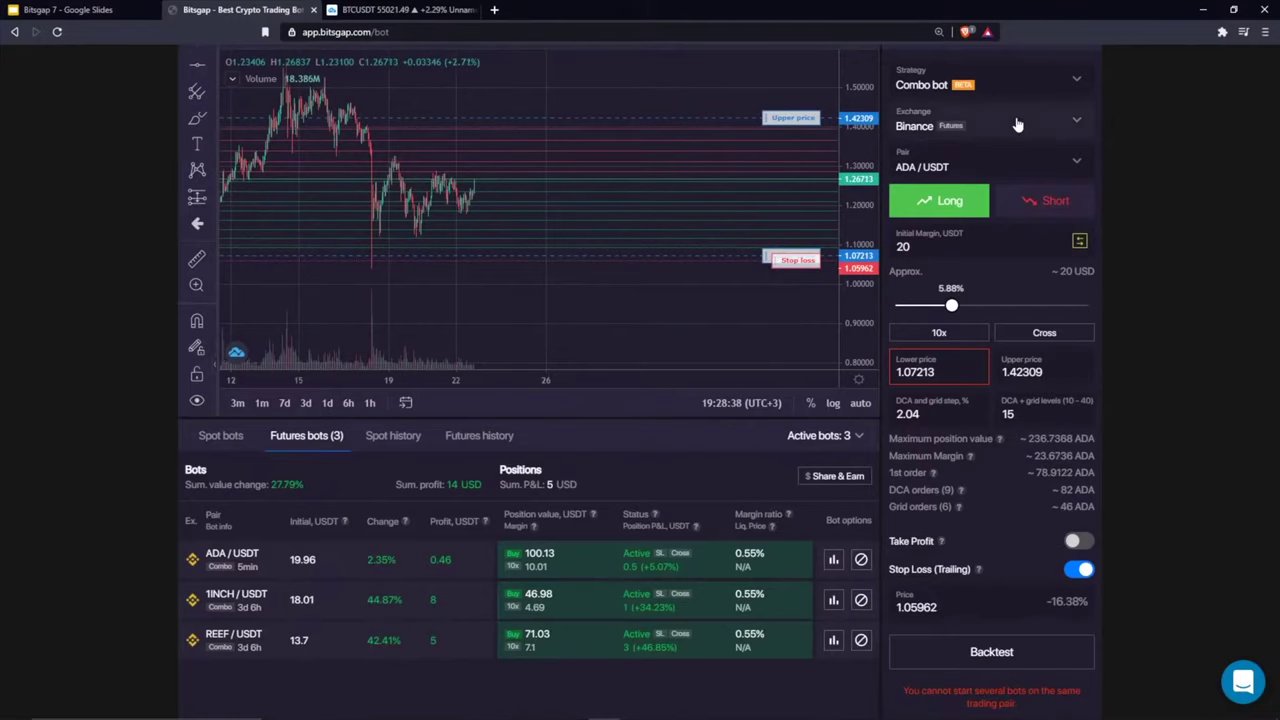
Step: Sketch a wavy price rise with the Brush from the latest candle to an arrowhead above the upper price
scroll(123, 223, "up", 2)
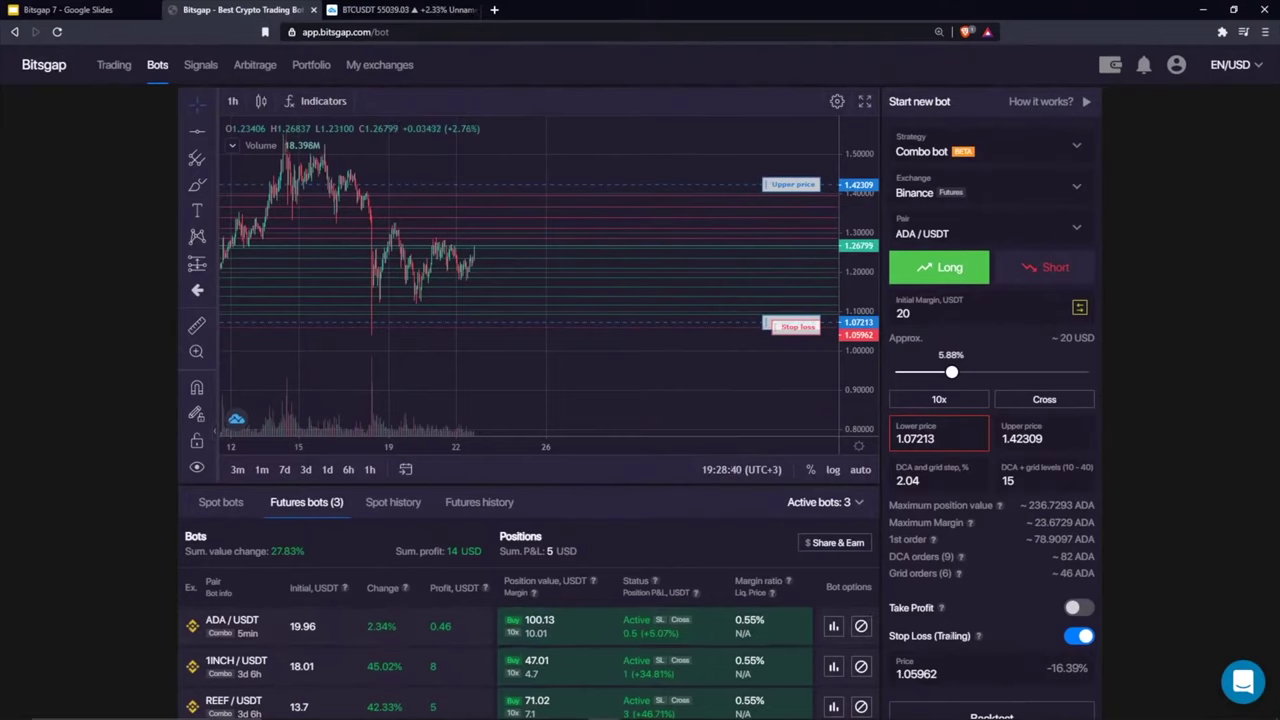
scroll(508, 400, "down", 5)
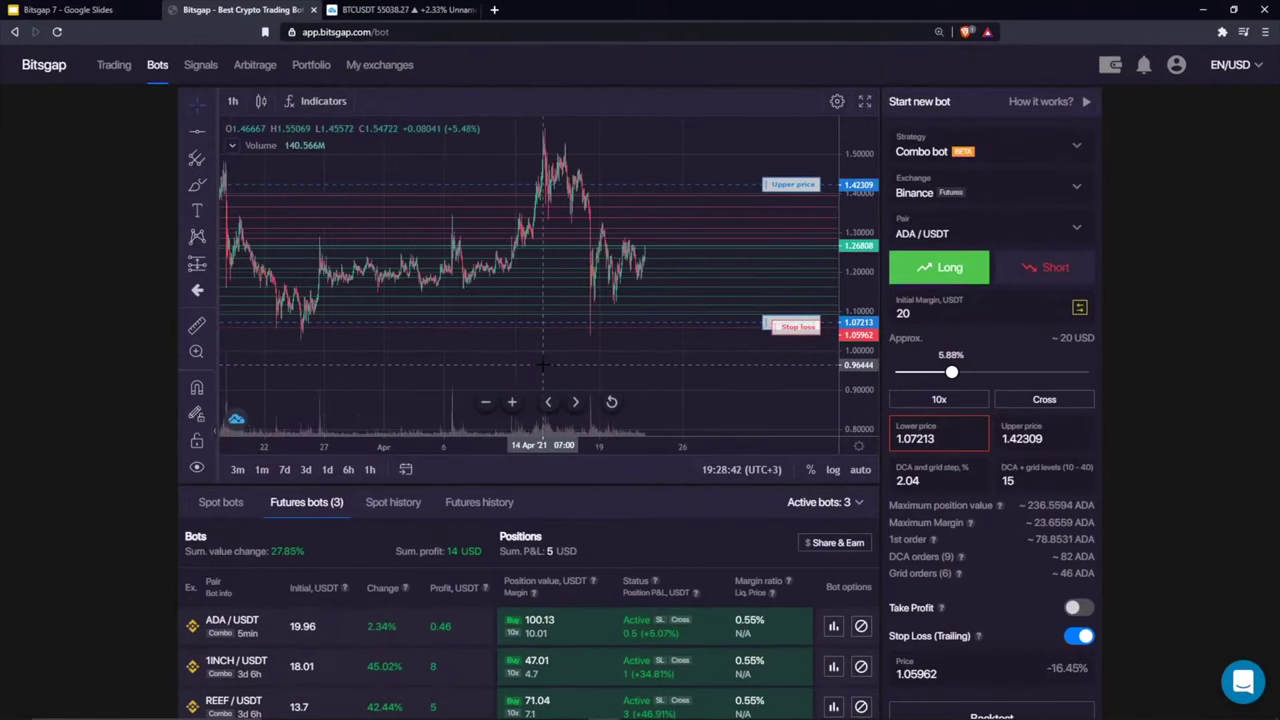
scroll(641, 212, "up", 5)
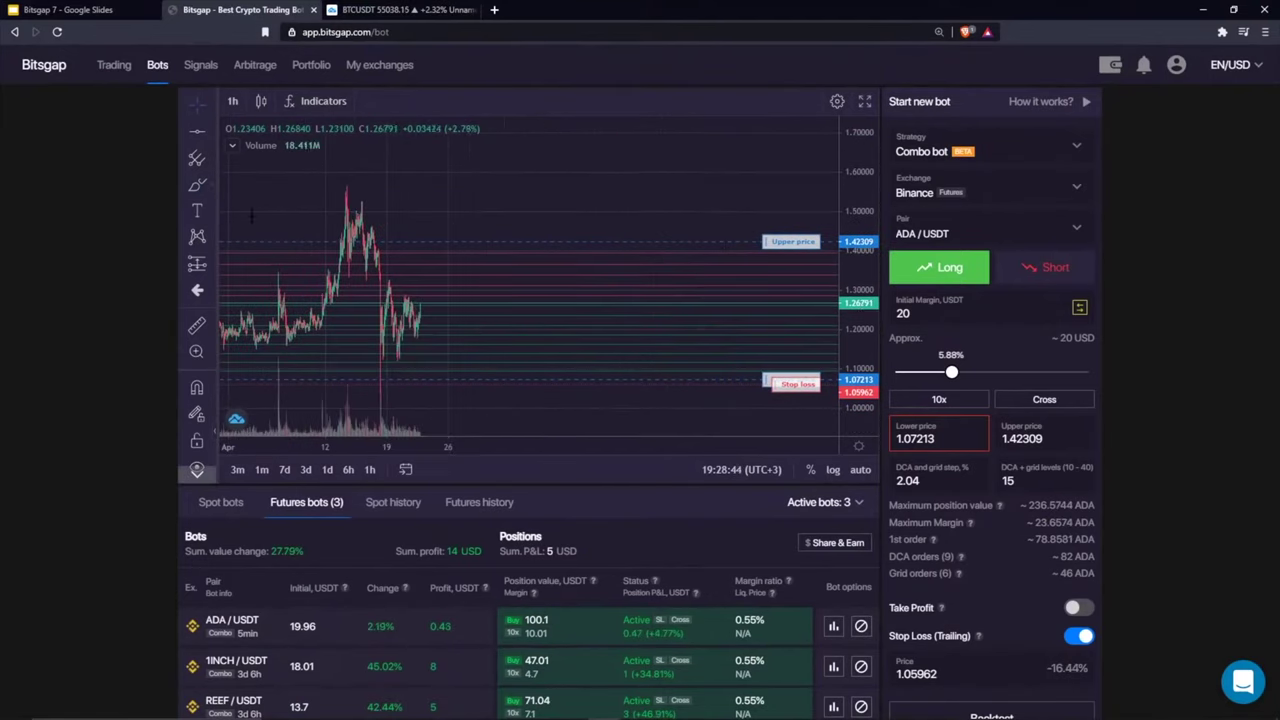
left_click(197, 185)
mouse_move(428, 315)
left_mouse_down()
mouse_move(536, 263)
mouse_move(640, 162)
mouse_move(653, 187)
left_mouse_up()
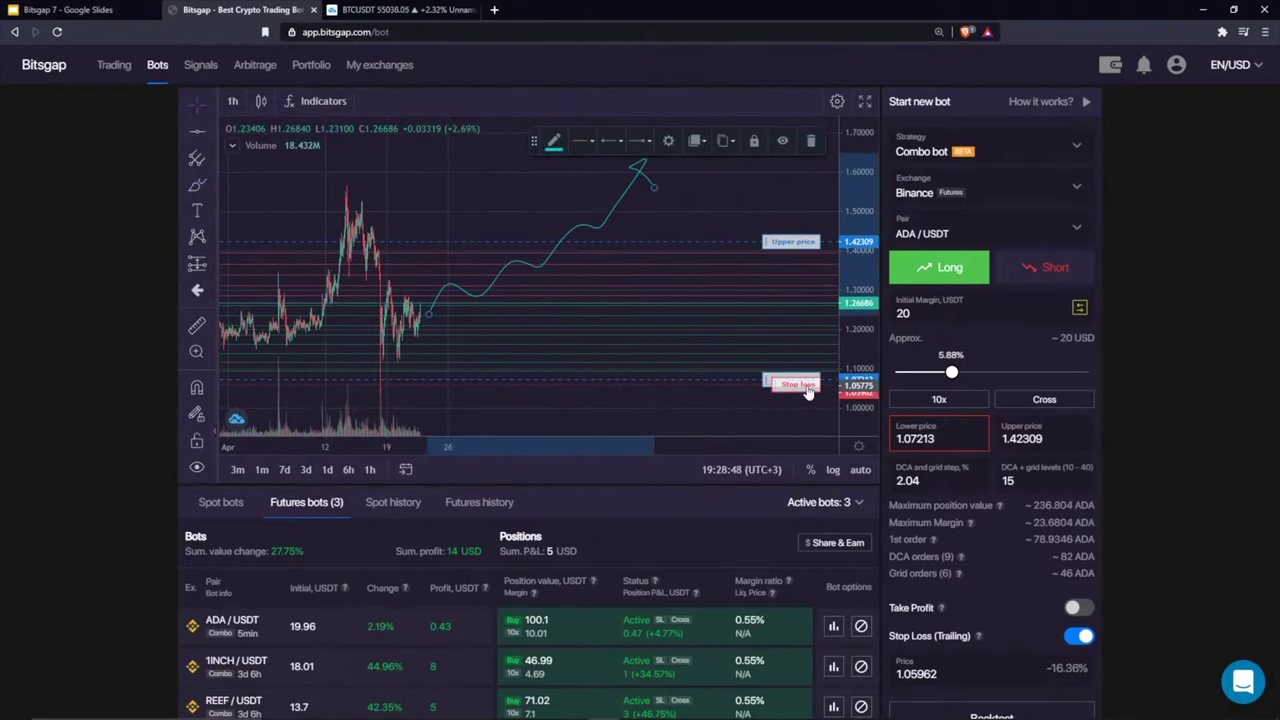
Step: Raise the stop loss to 1.23997 to illustrate trailing, and bring it back down below the lower price to 1.03163
left_click_drag(808, 390, 790, 251)
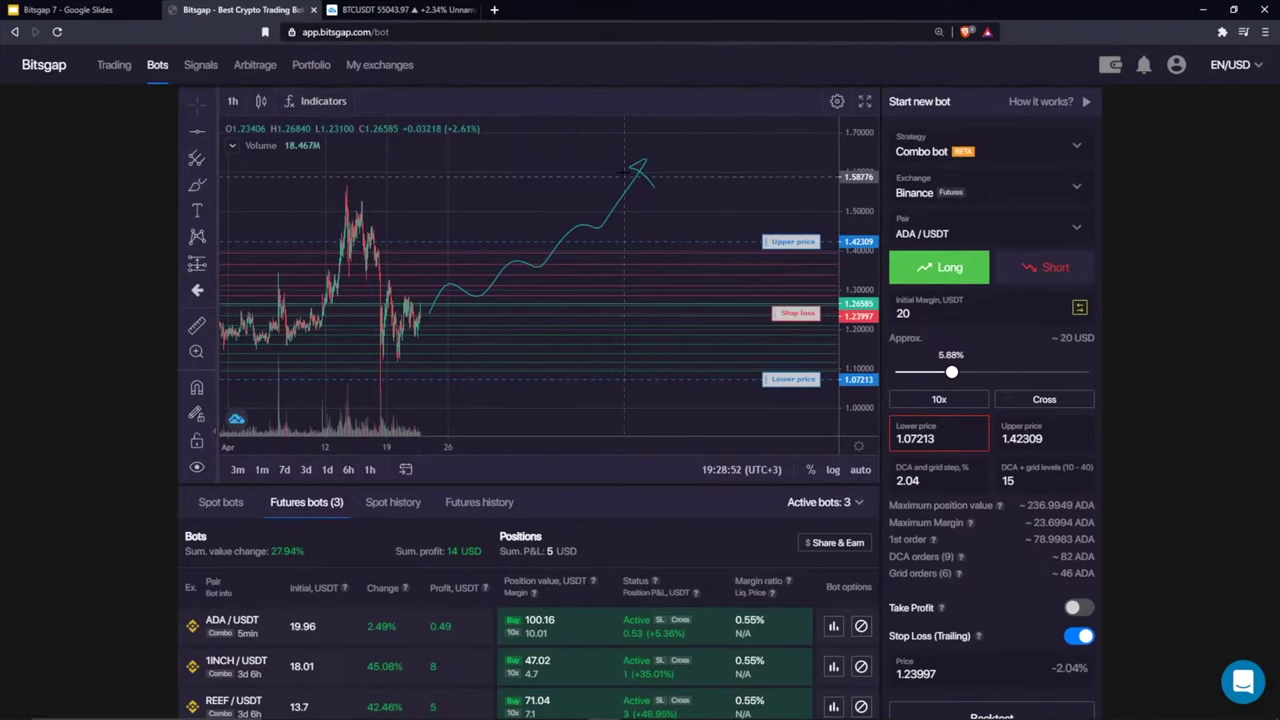
left_click_drag(790, 314, 788, 405)
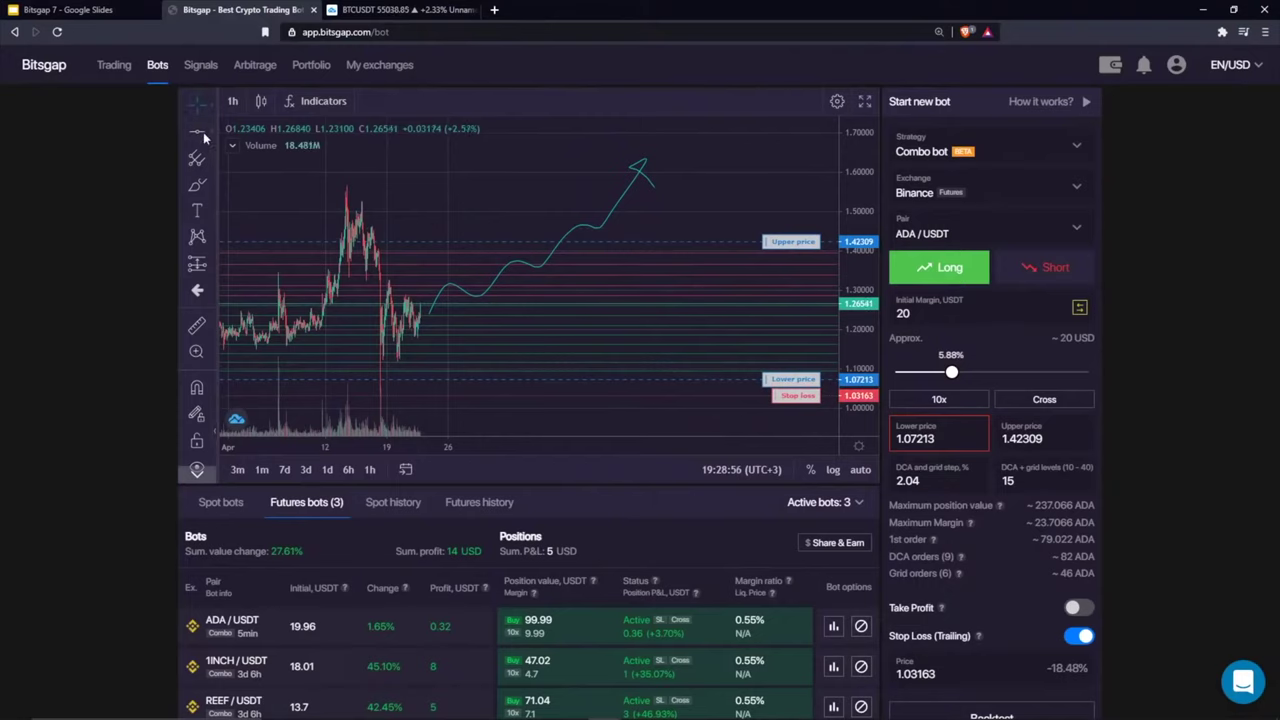
Step: Draw a red horizontal line on the ADA/USDT chart above the upper price, at about 1.48
left_click(197, 132)
left_click(528, 221)
left_click(554, 140)
left_click(566, 180)
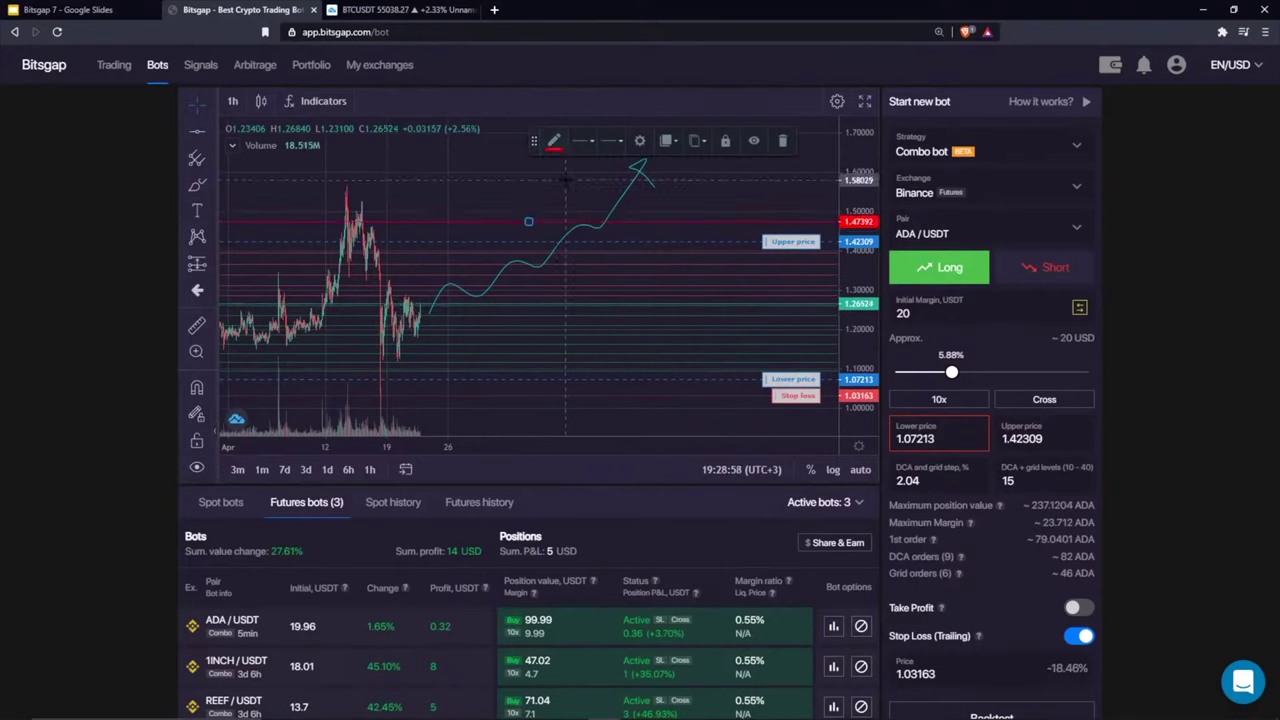
left_click_drag(595, 221, 627, 219)
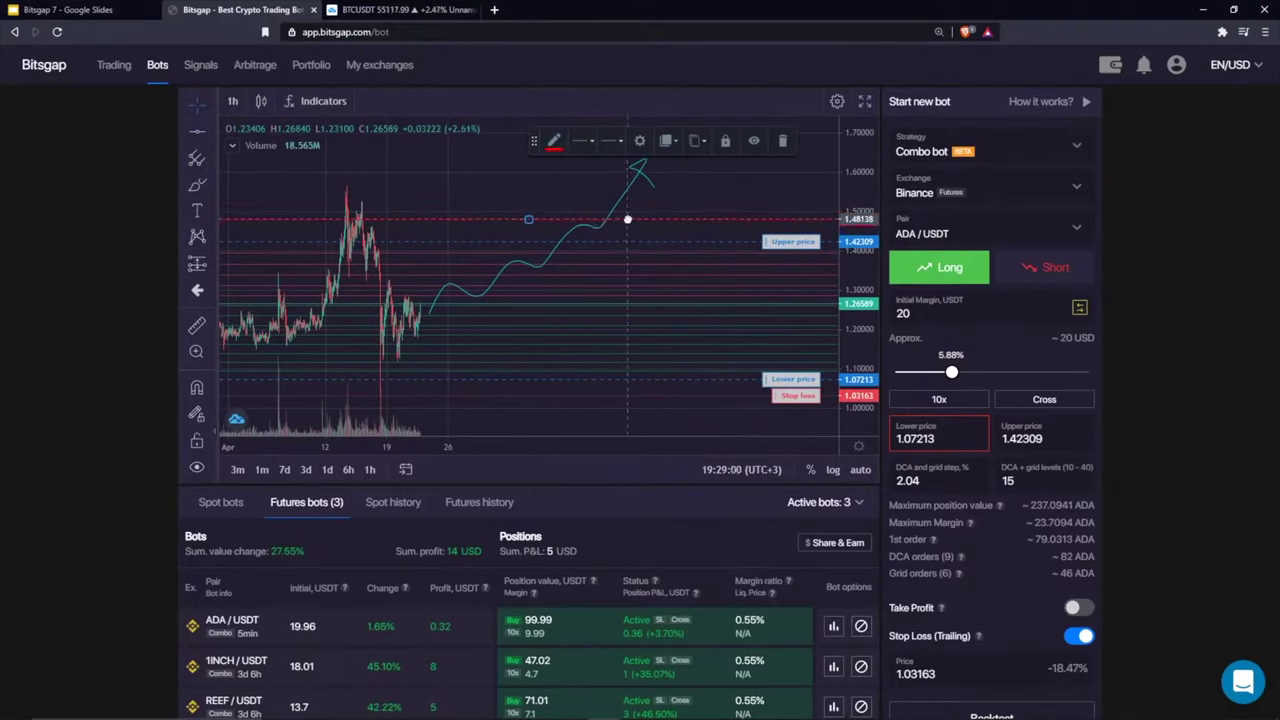
left_click_drag(535, 190, 491, 193)
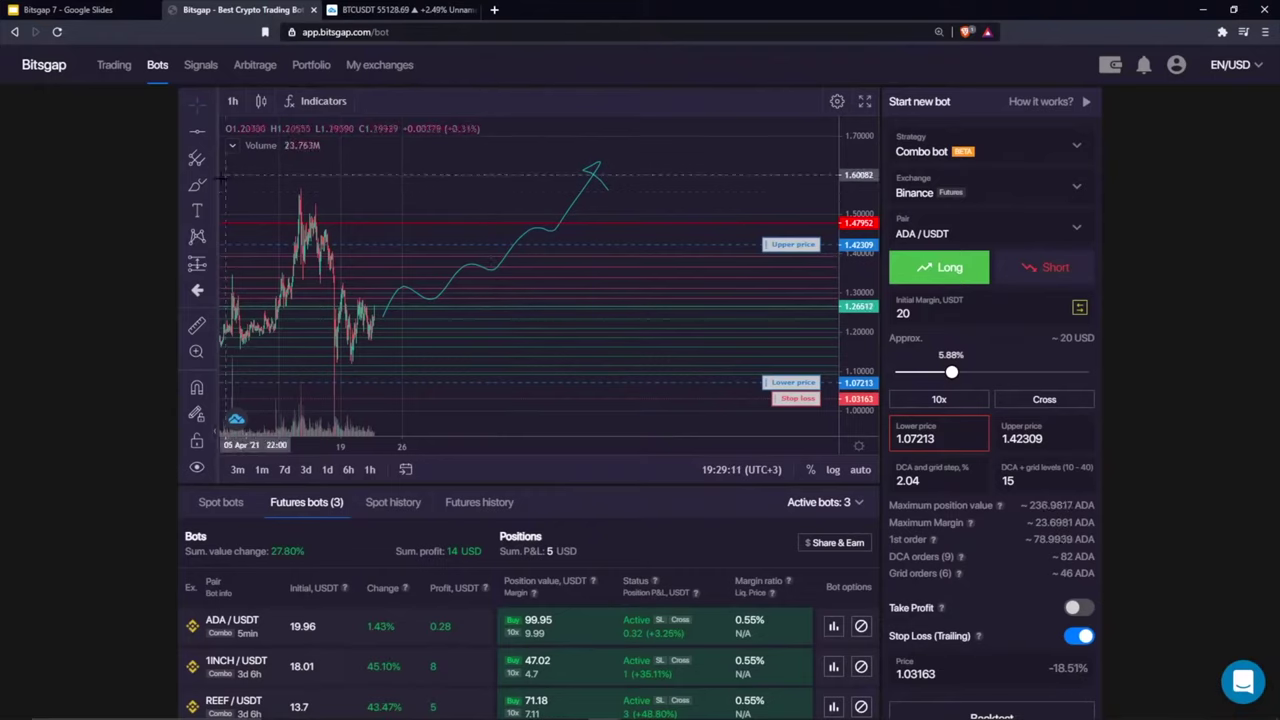
Step: Sketch a price path climbing above the red line and falling back to it, and remove all drawings from the chart
left_click(402, 290)
left_click_drag(527, 252, 581, 222)
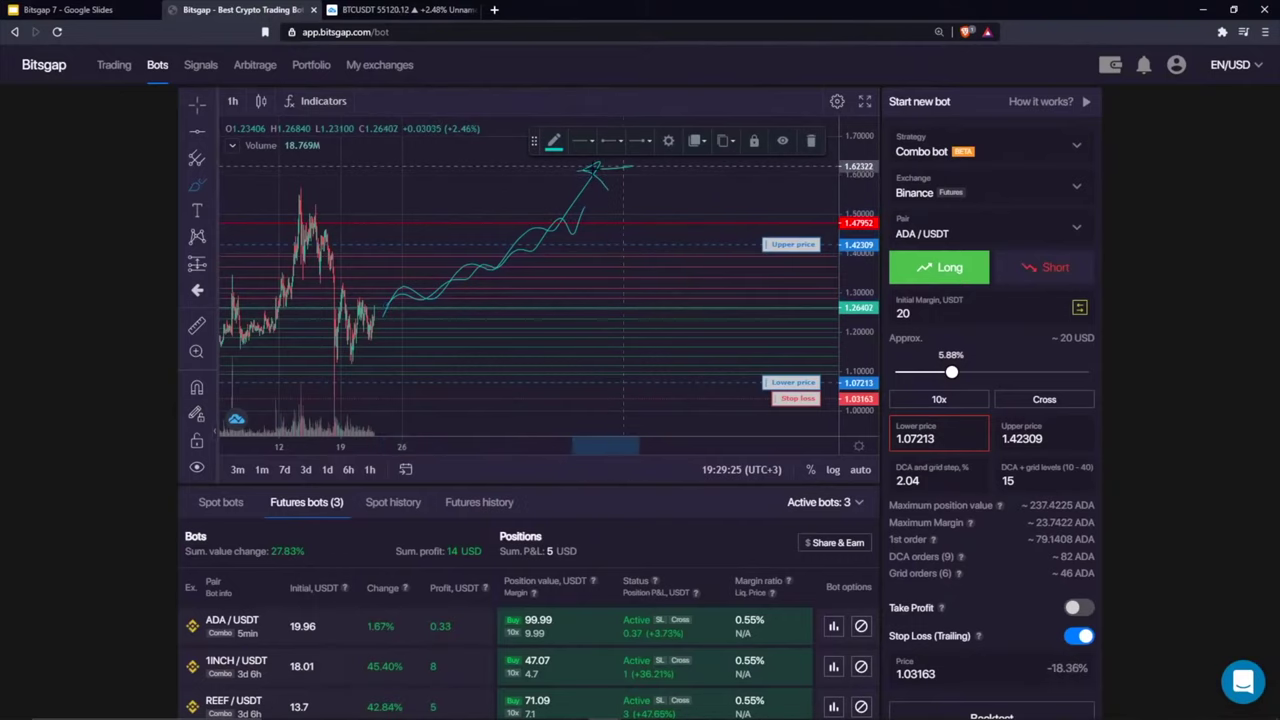
mouse_move(574, 171)
left_mouse_down()
mouse_move(630, 165)
mouse_move(648, 190)
mouse_move(640, 213)
mouse_move(661, 222)
left_mouse_up()
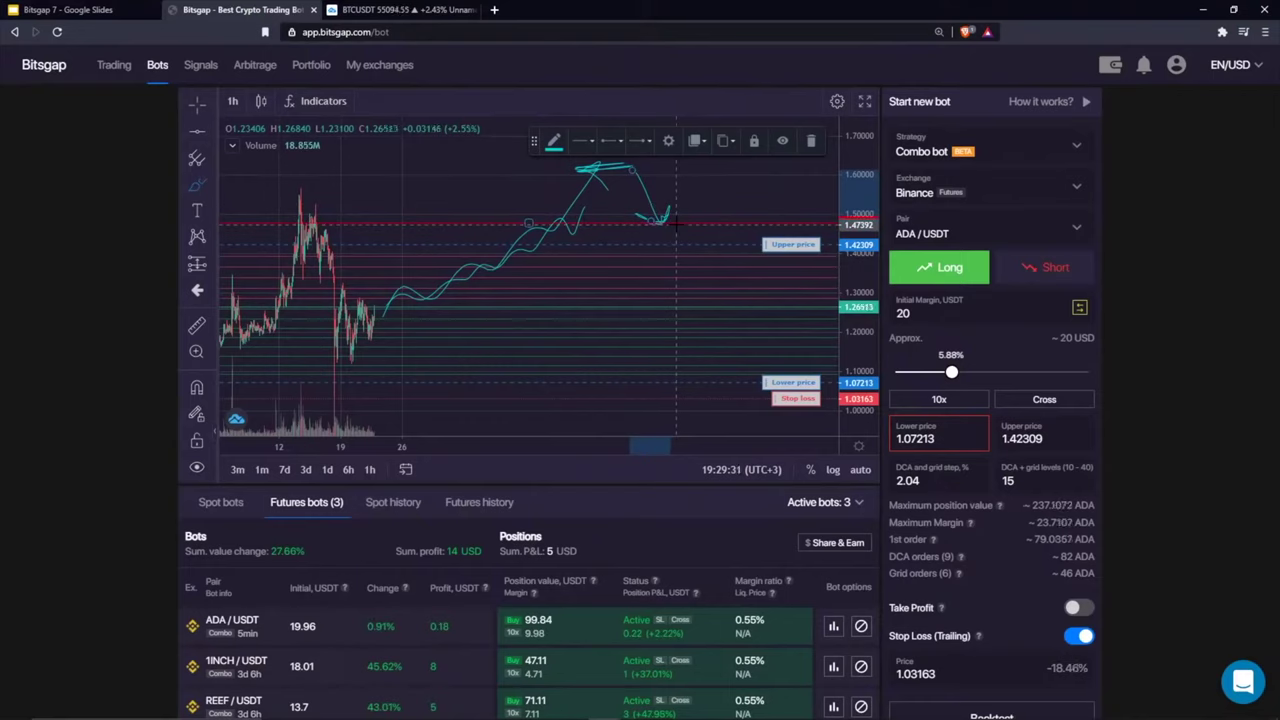
left_click(810, 140)
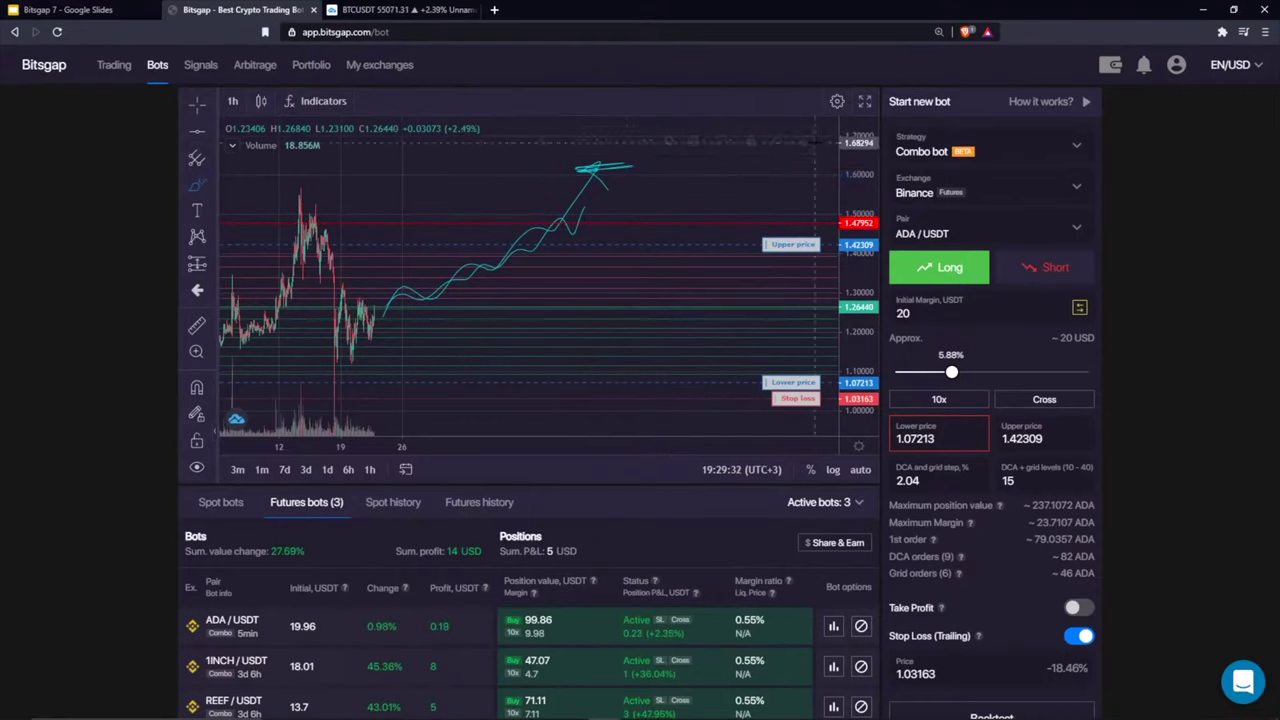
right_click(402, 190)
left_click(482, 300)
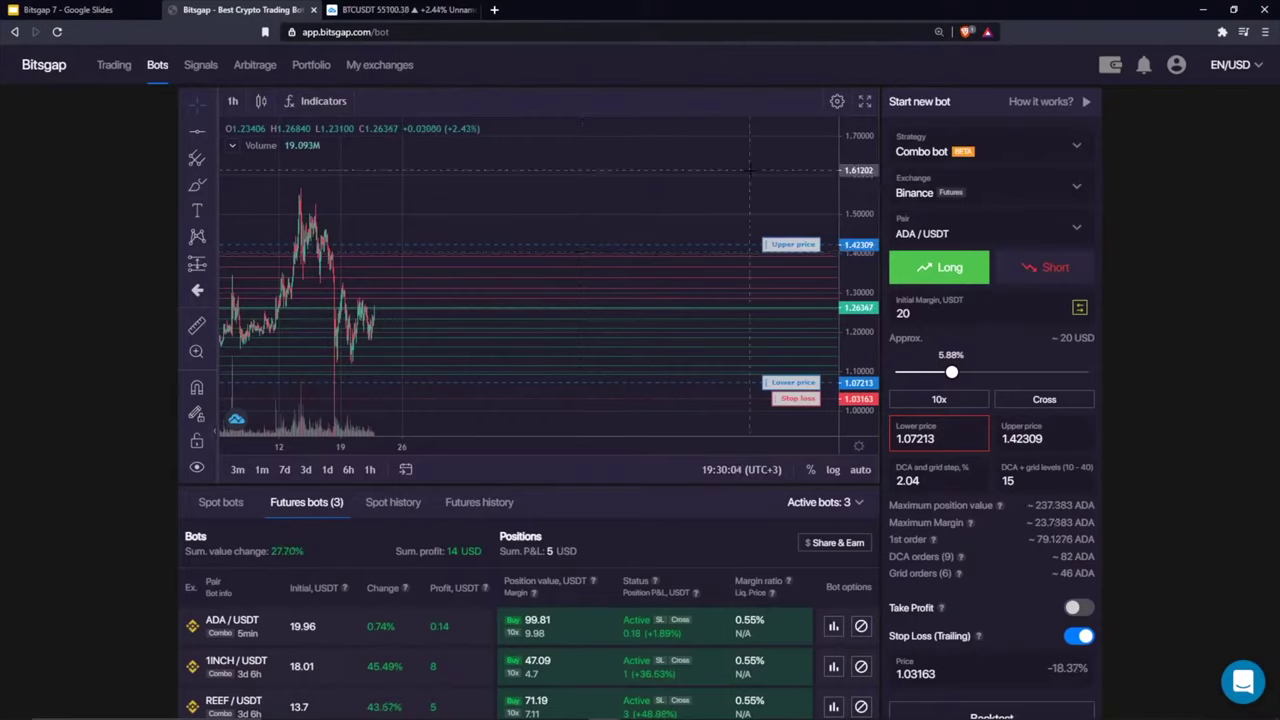
Step: Enable Take Profit for the ADA/USDT Combo bot and raise its level on the chart to 1.76066
left_click(206, 104)
left_click_drag(480, 208, 510, 135)
scroll(1065, 520, "down", 1)
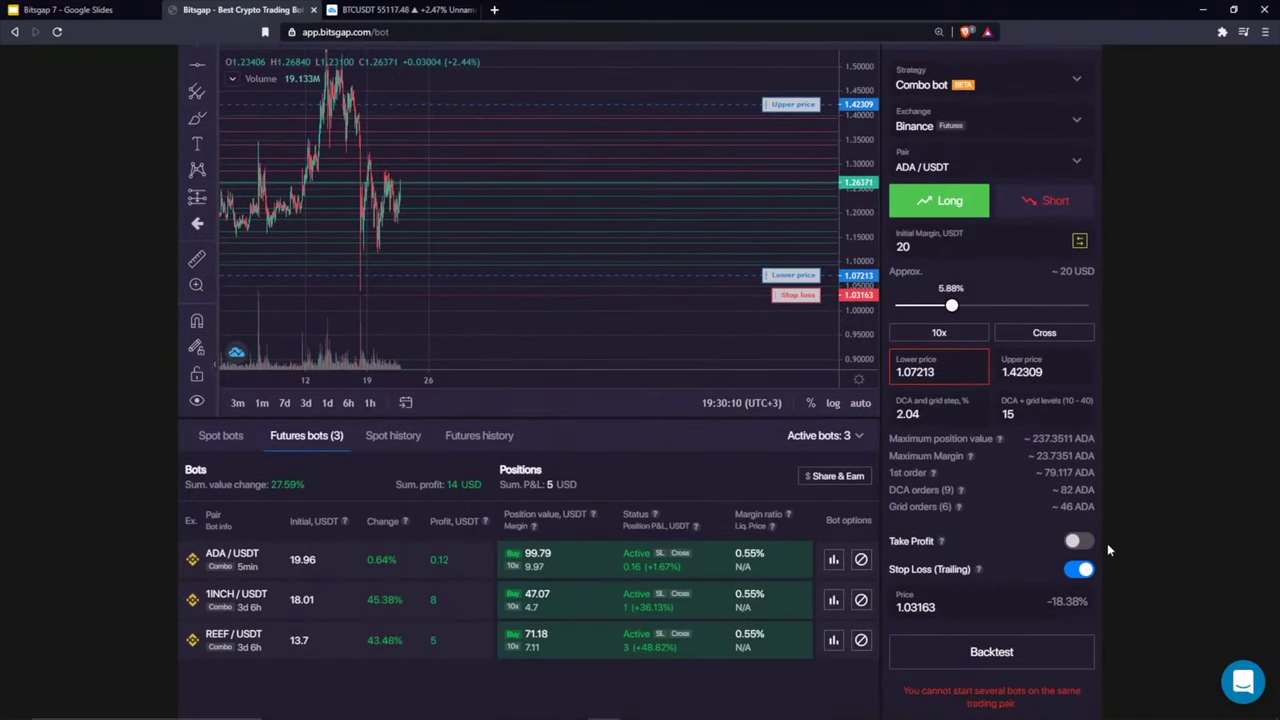
scroll(1064, 565, "up", 1)
left_click(1077, 609)
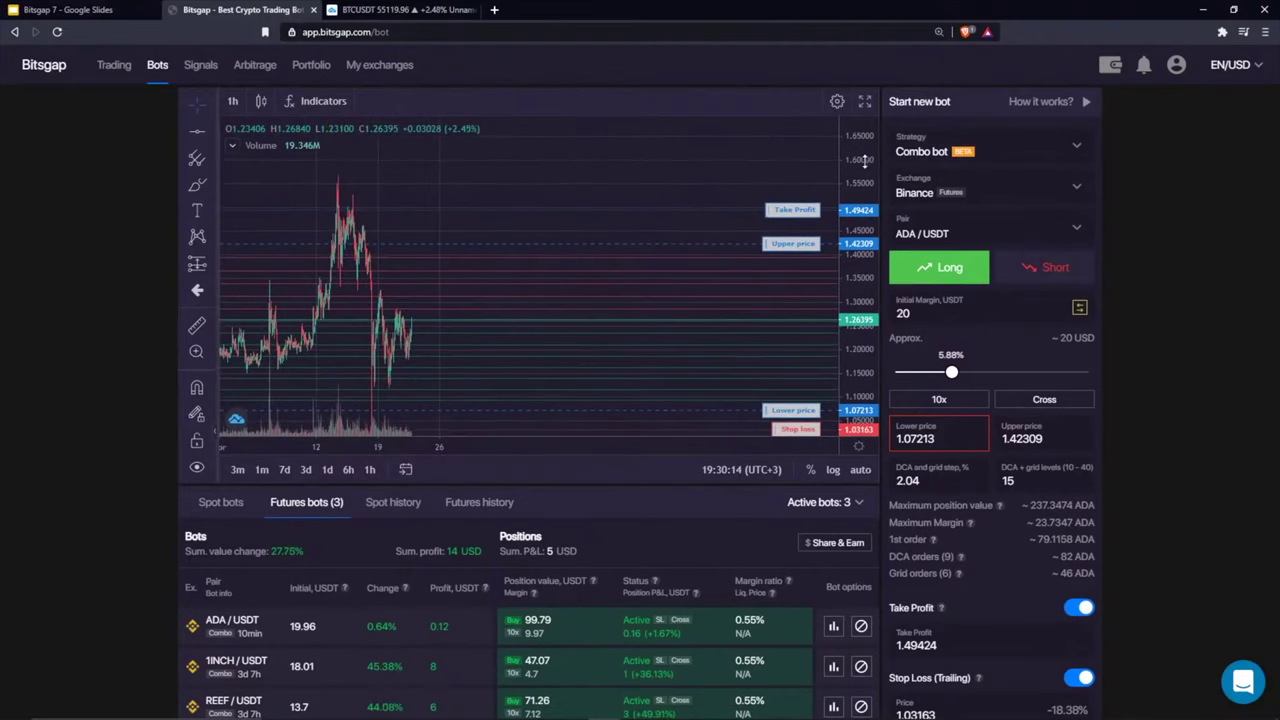
left_click_drag(792, 283, 792, 212)
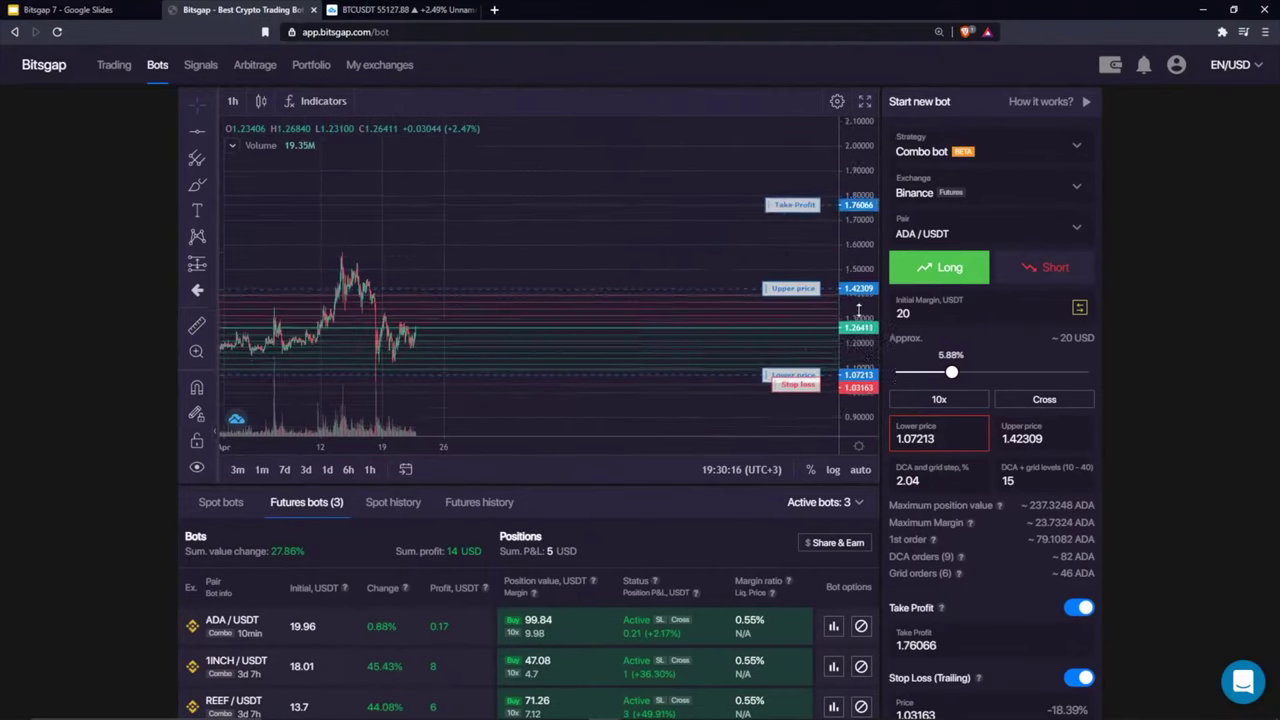
Step: Sketch a price rise with the Brush from the latest candle to a small loop at the take profit level
left_click(195, 188)
left_click_drag(400, 372, 635, 189)
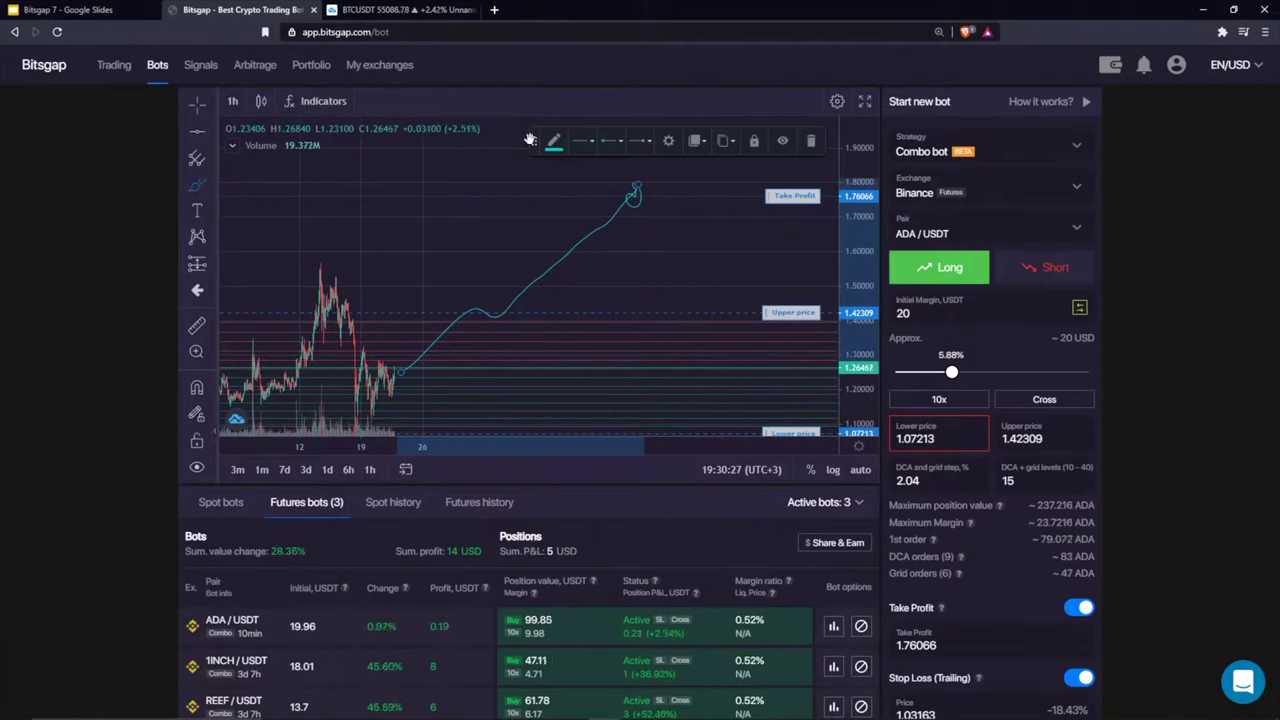
left_click_drag(530, 139, 534, 123)
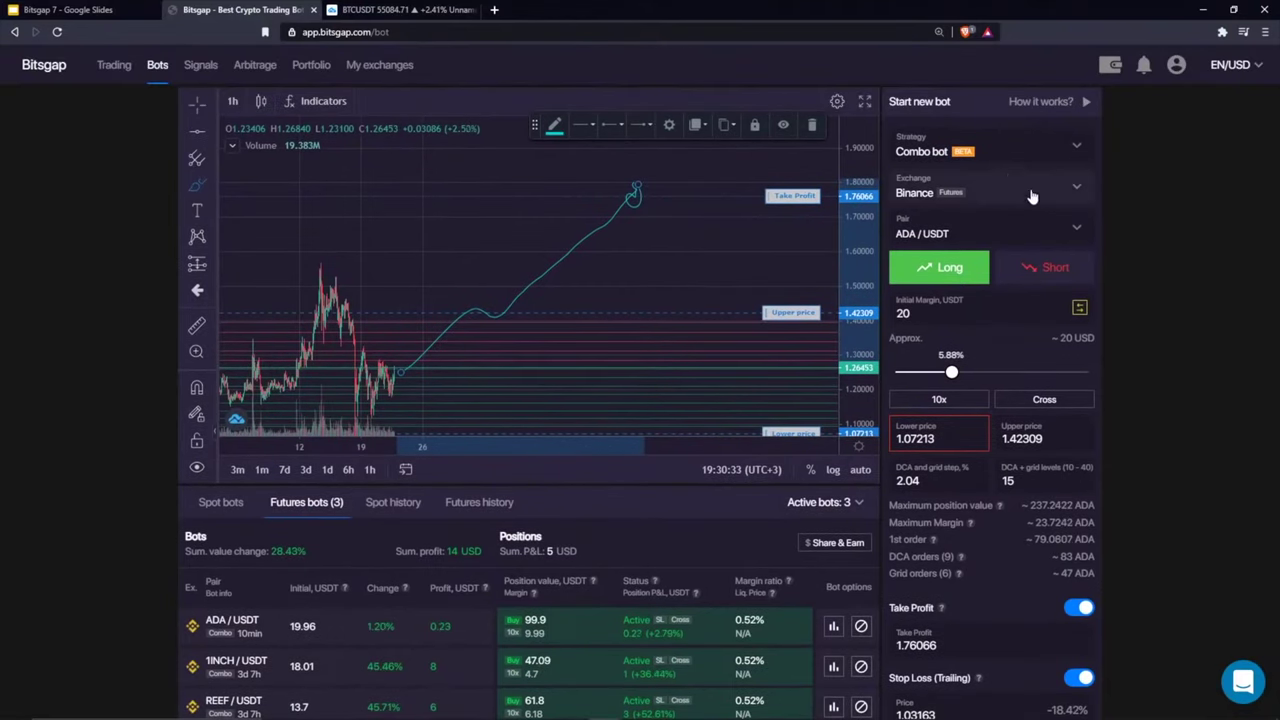
Step: Switch to the Binance spot bots, enable Take Profit for the ADA/USDT SBot and select its percentage value
left_click(1005, 185)
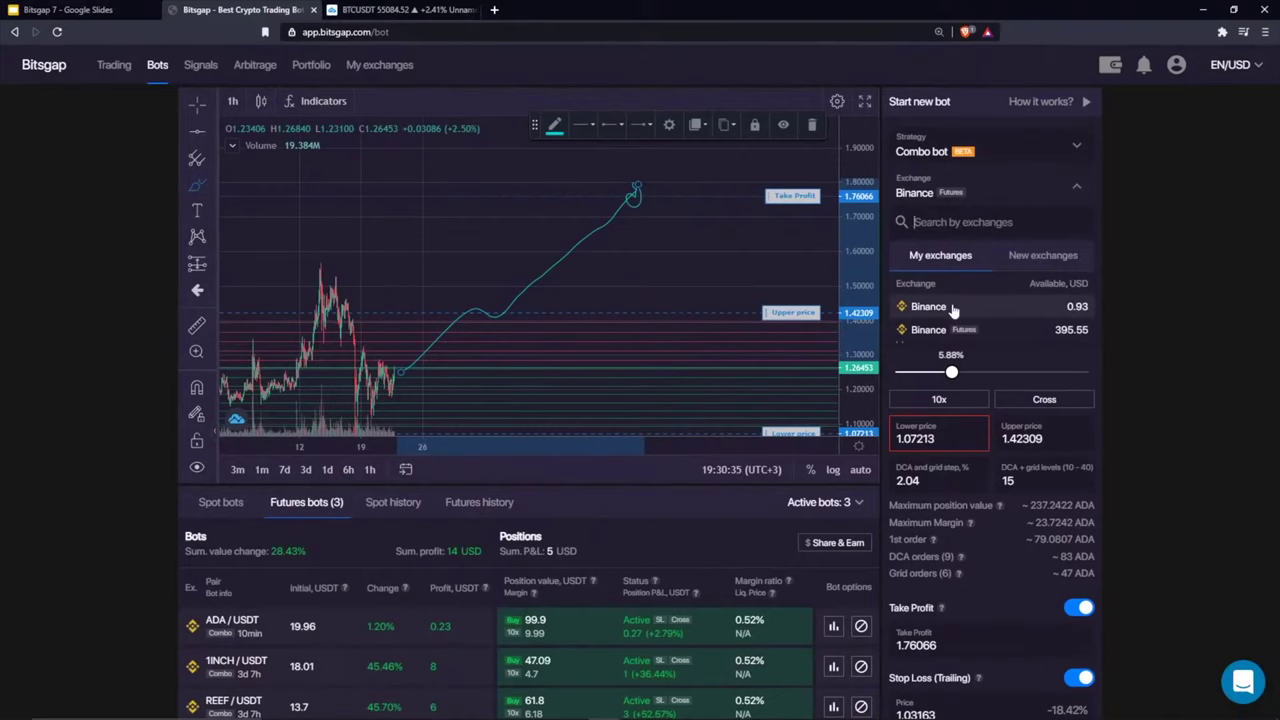
left_click(220, 503)
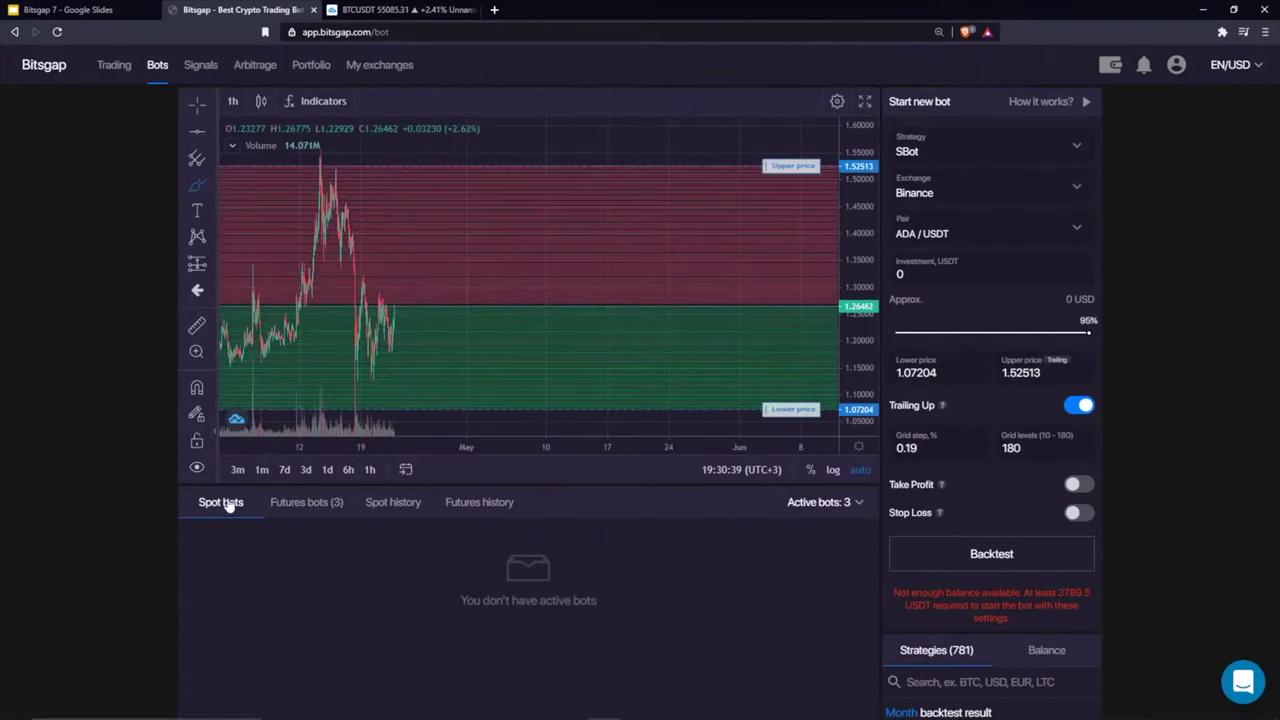
left_click(1076, 485)
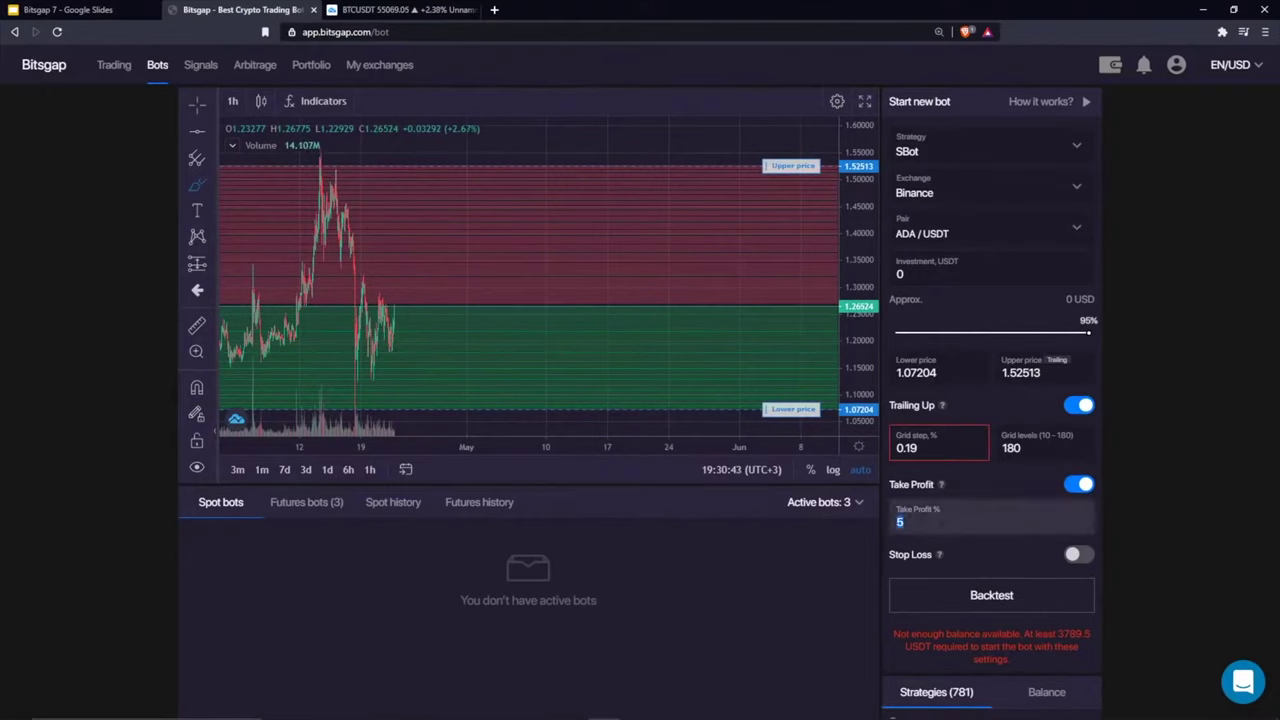
double_click(928, 522)
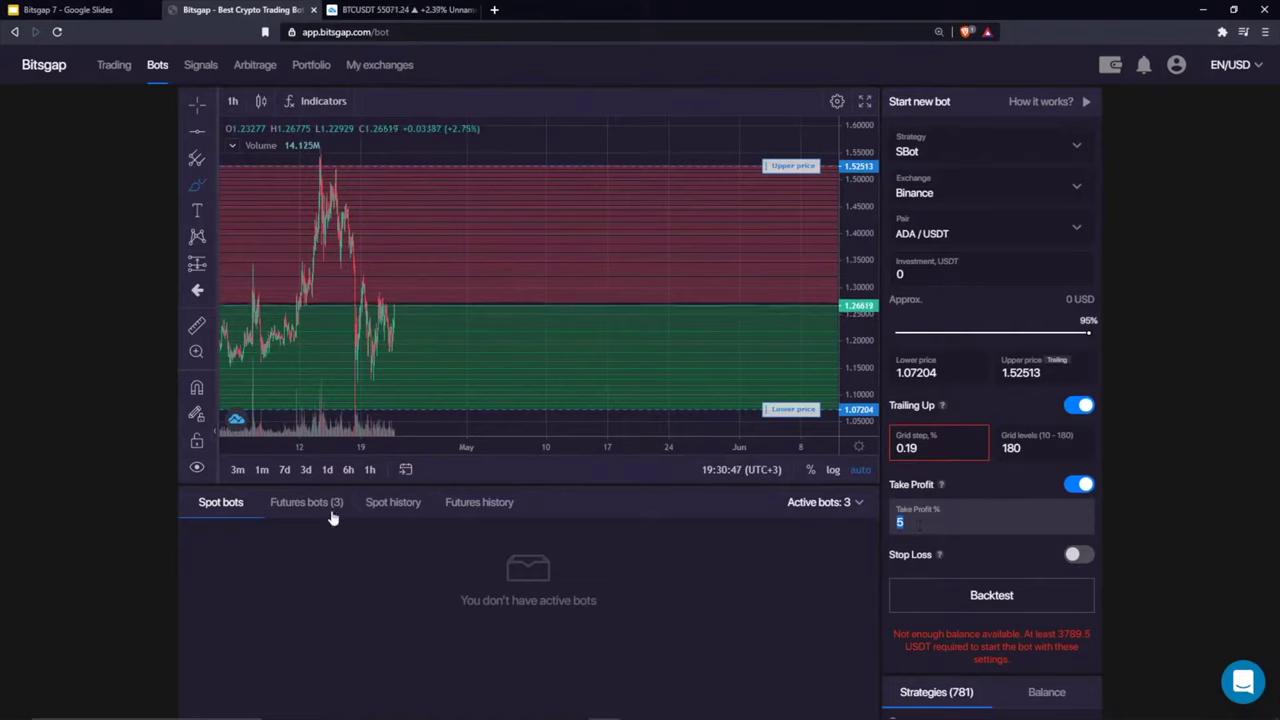
Step: Switch back to the Binance Futures bots, enable Take Profit for ADA/USDT and raise its level to 1.59162
left_click(940, 192)
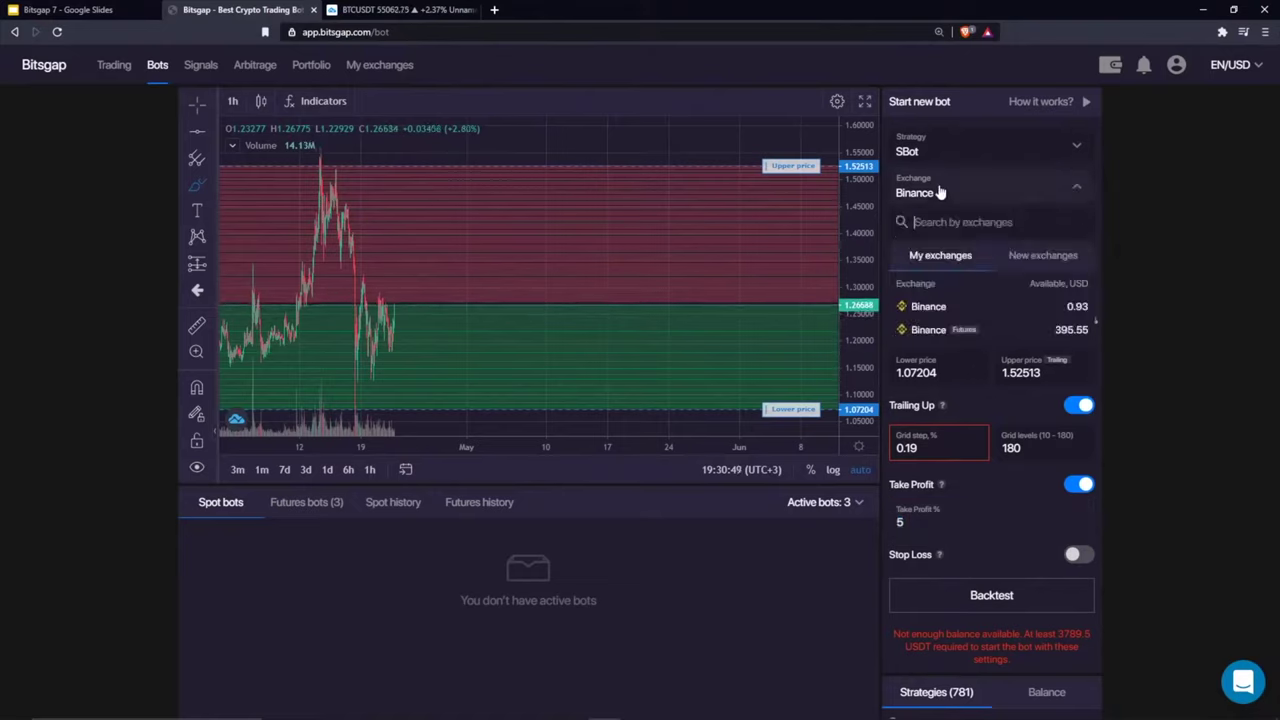
left_click(928, 330)
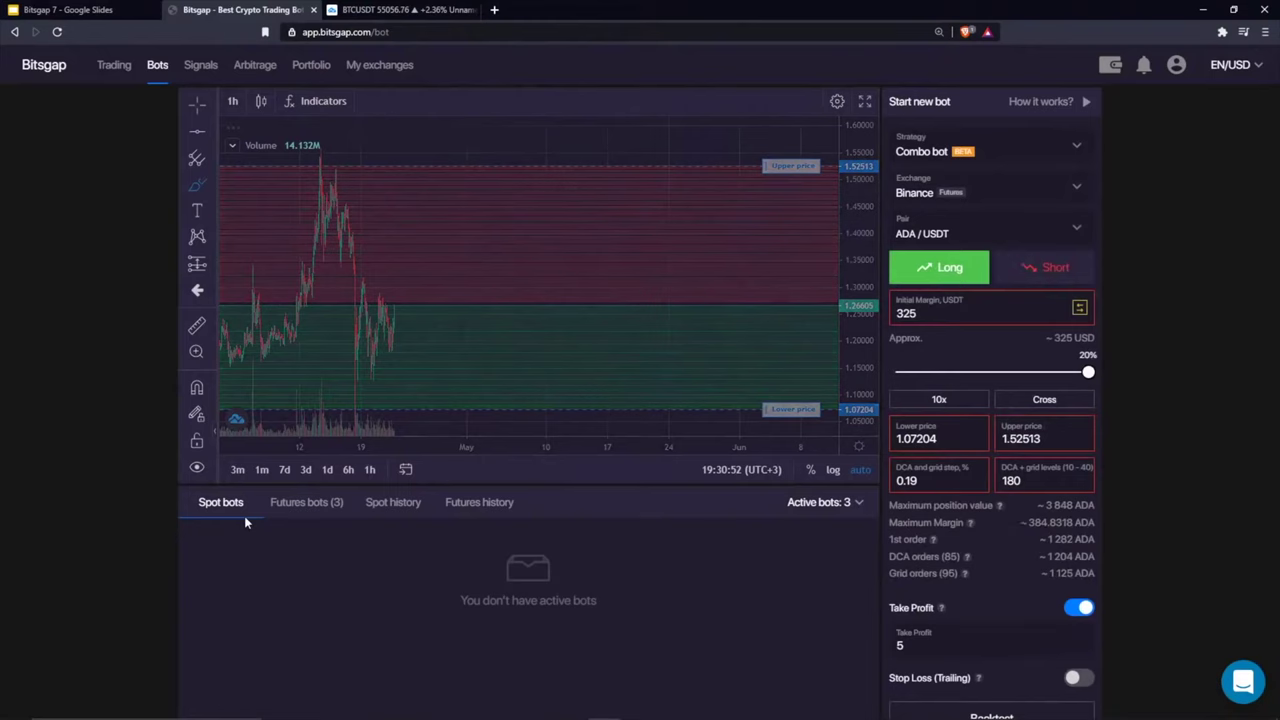
left_click(296, 503)
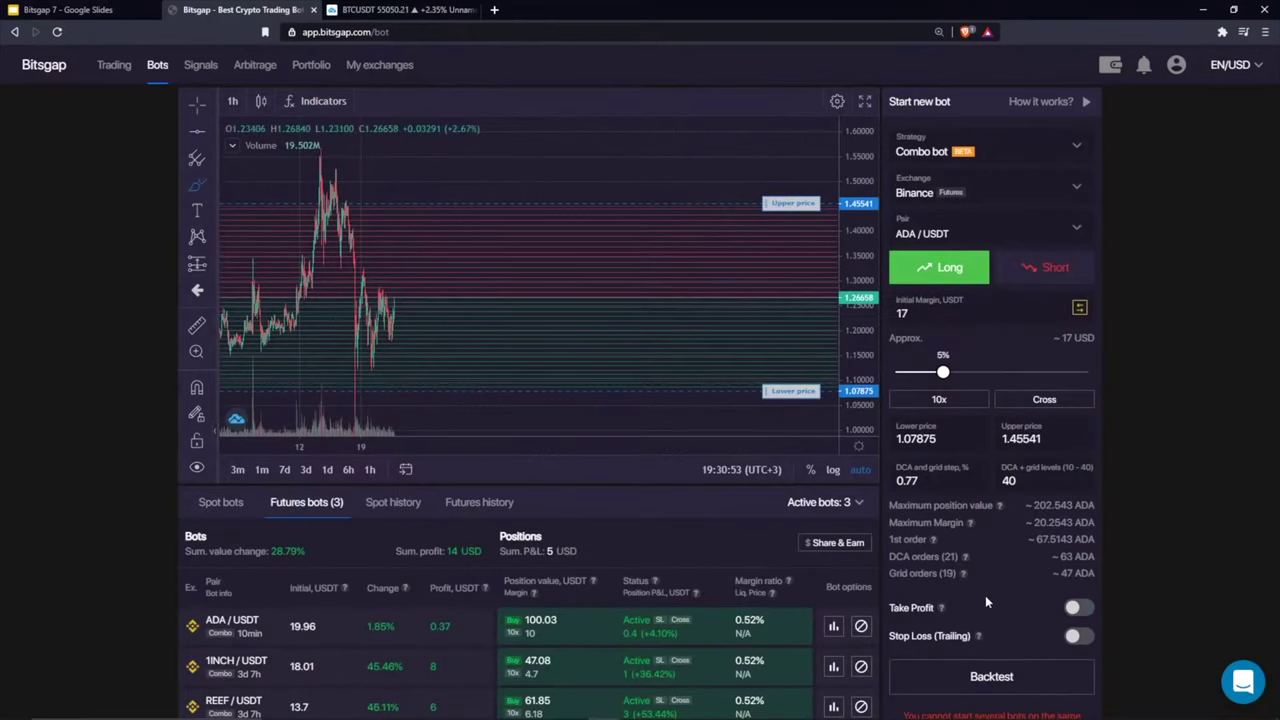
left_click(1073, 608)
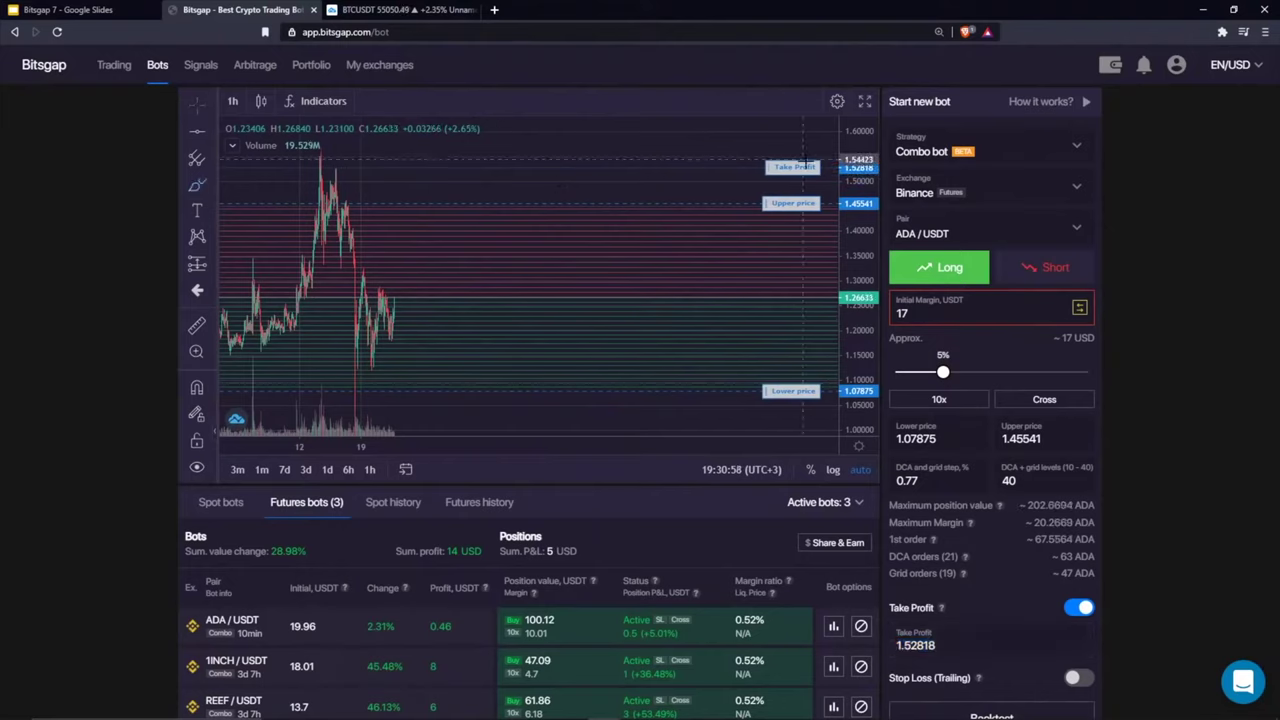
left_click_drag(796, 183, 800, 160)
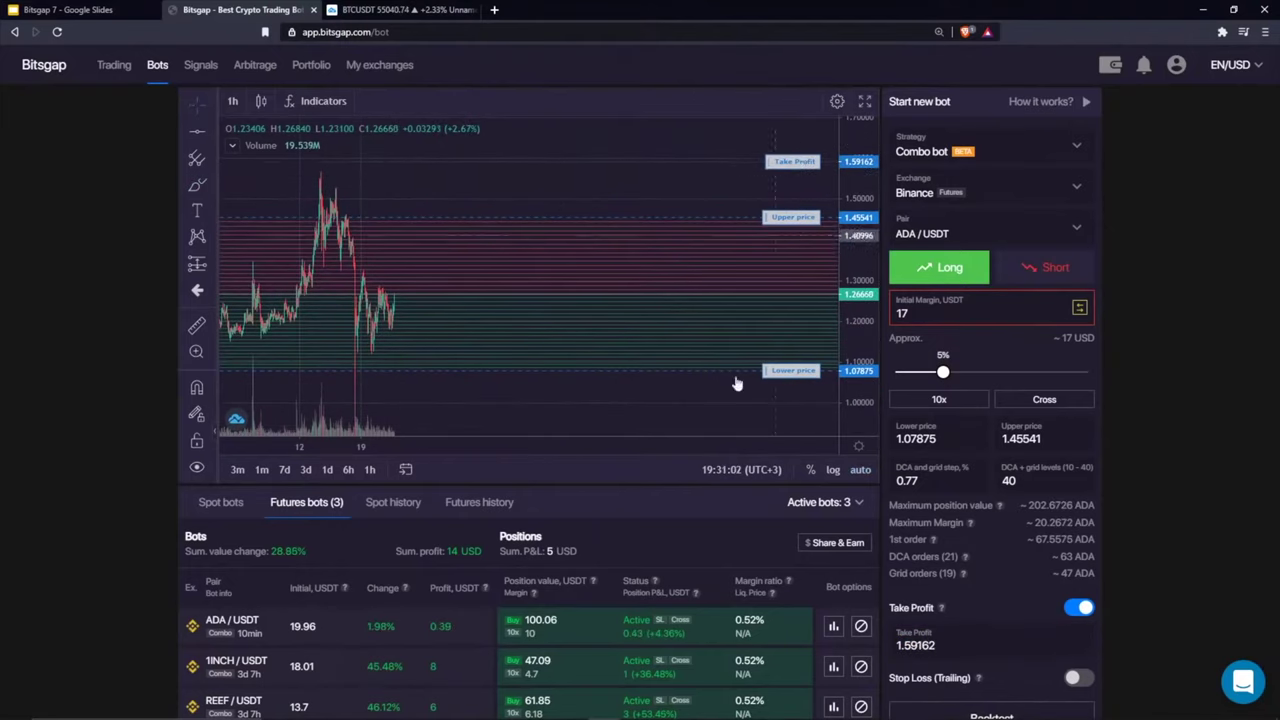
Step: In the running 1INCH/USDT futures bot's settings, enter a Take Profit of 6.2358, select the Stop Loss value, and close without modifying the bot
scroll(737, 380, "down", 1)
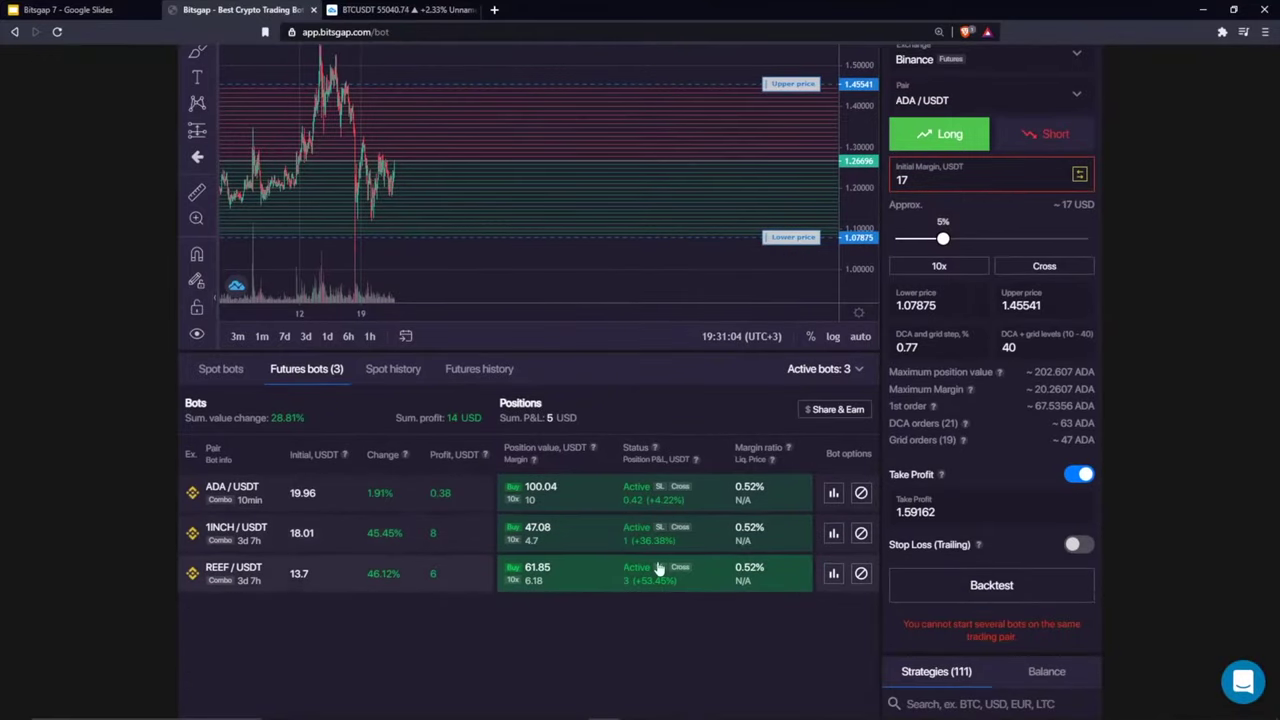
left_click(833, 533)
type("6.2358")
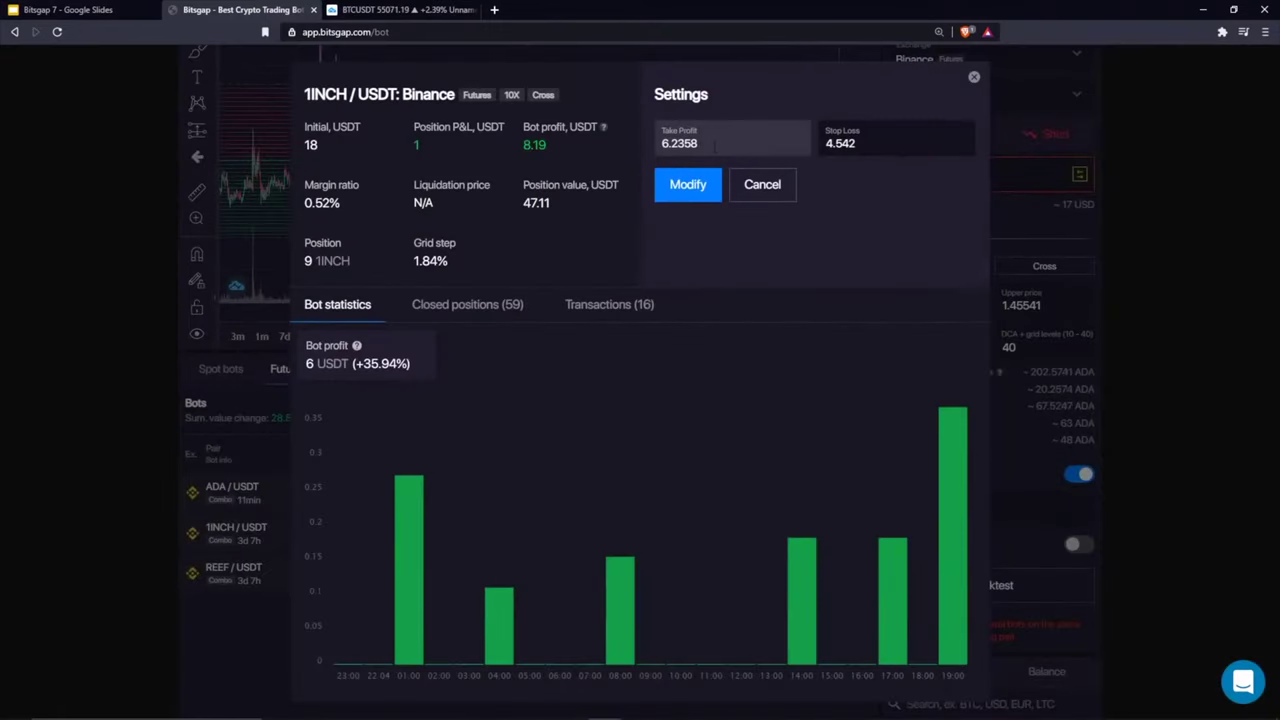
left_click(856, 143)
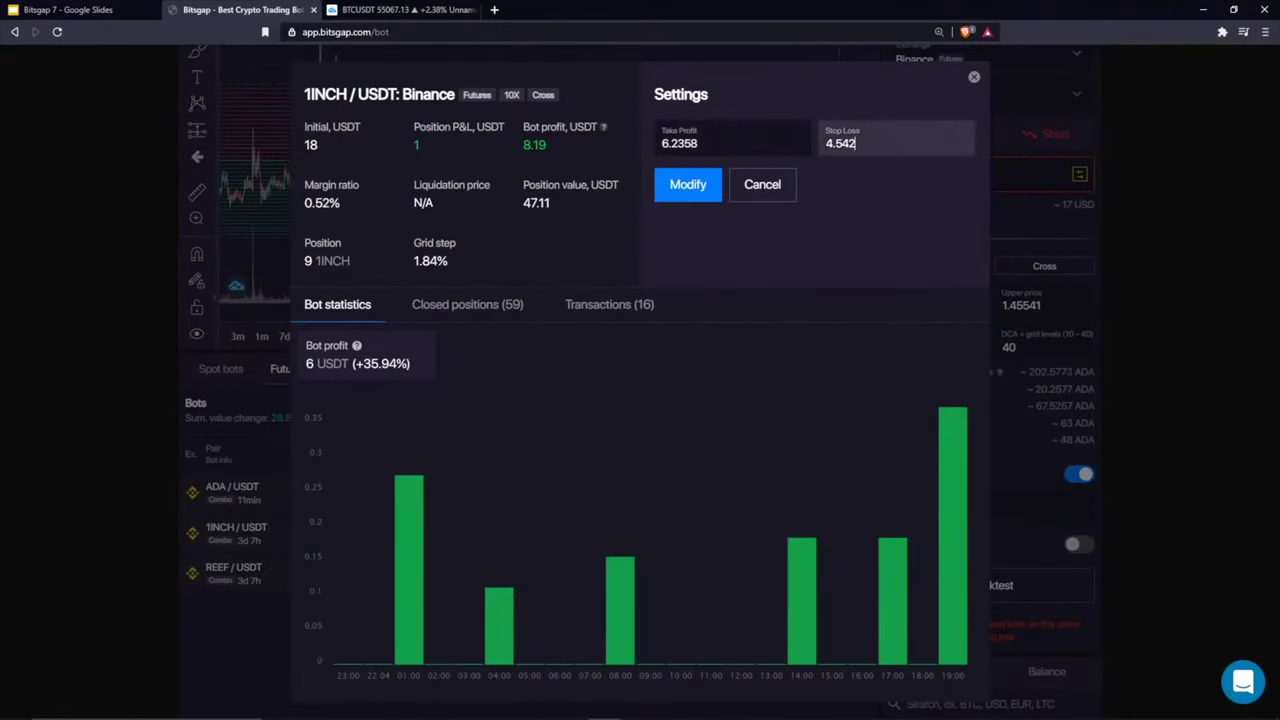
left_click(973, 80)
Step: Reopen the running 1INCH/USDT bot's settings, fill Take Profit with 6.2358 again, select the Stop Loss value, and close without applying
scroll(1125, 182, "up", 2)
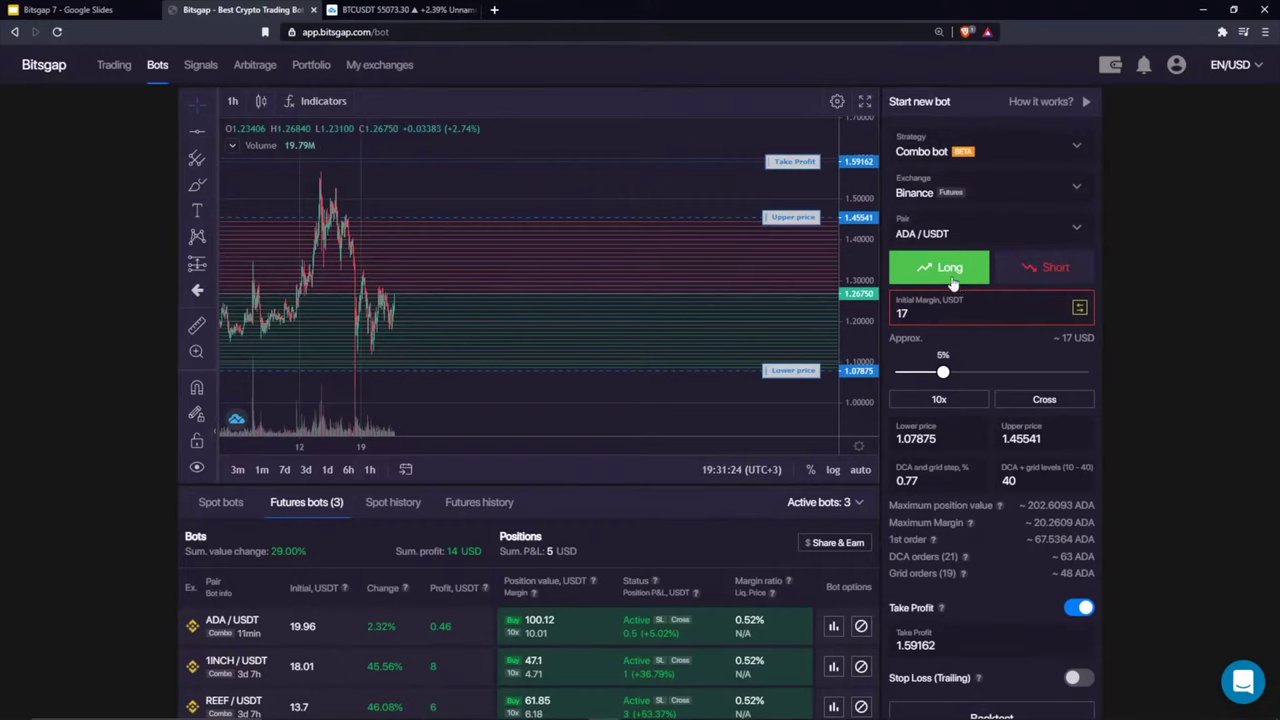
scroll(983, 555, "down", 2)
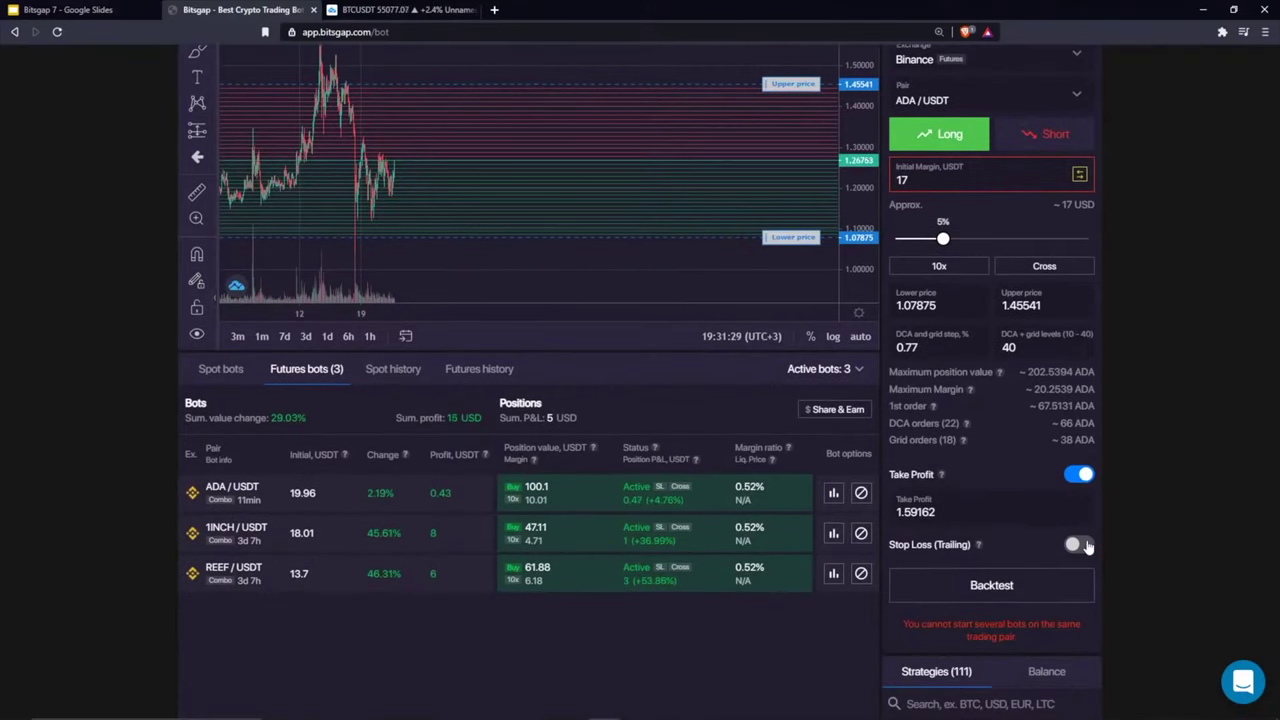
left_click(833, 536)
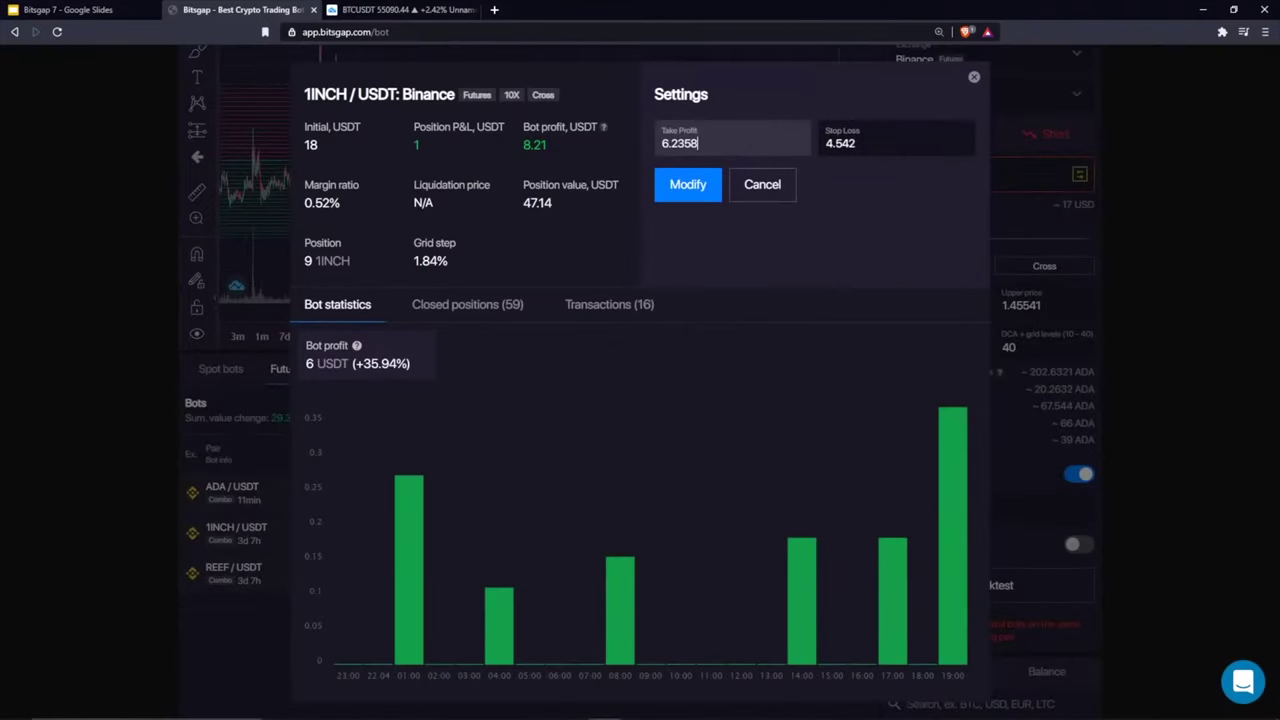
left_click(870, 143)
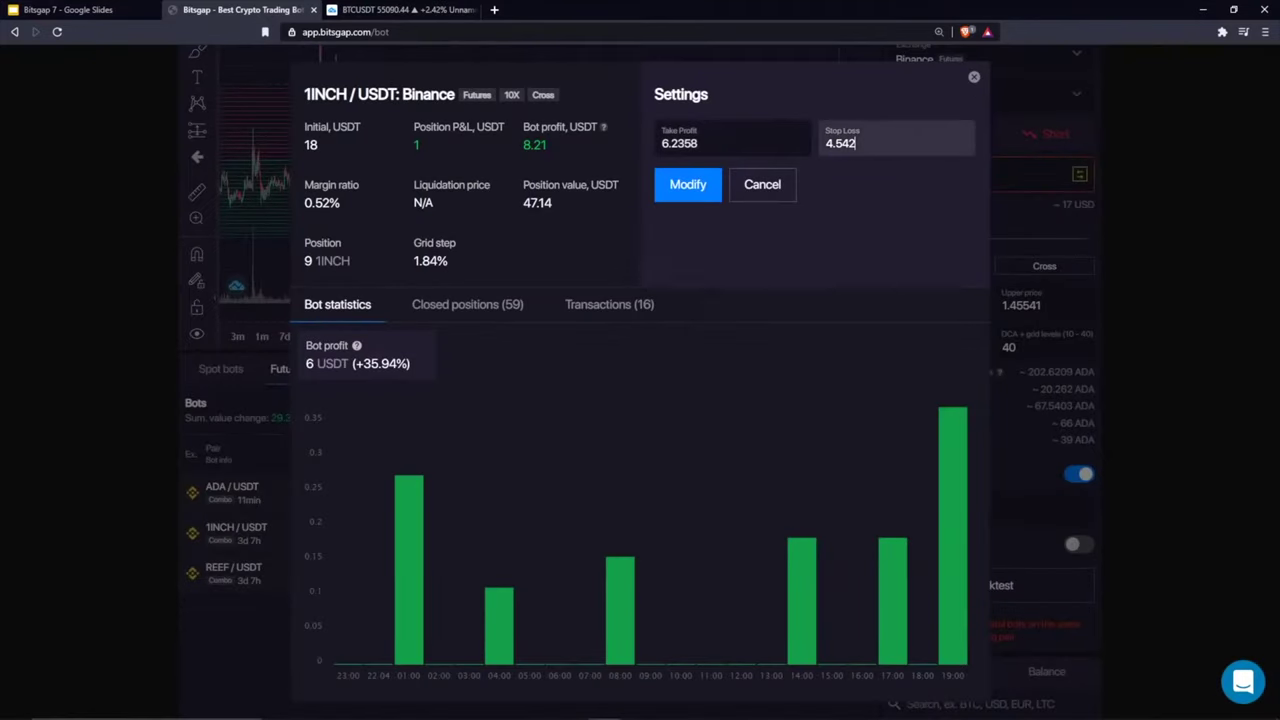
left_click(975, 78)
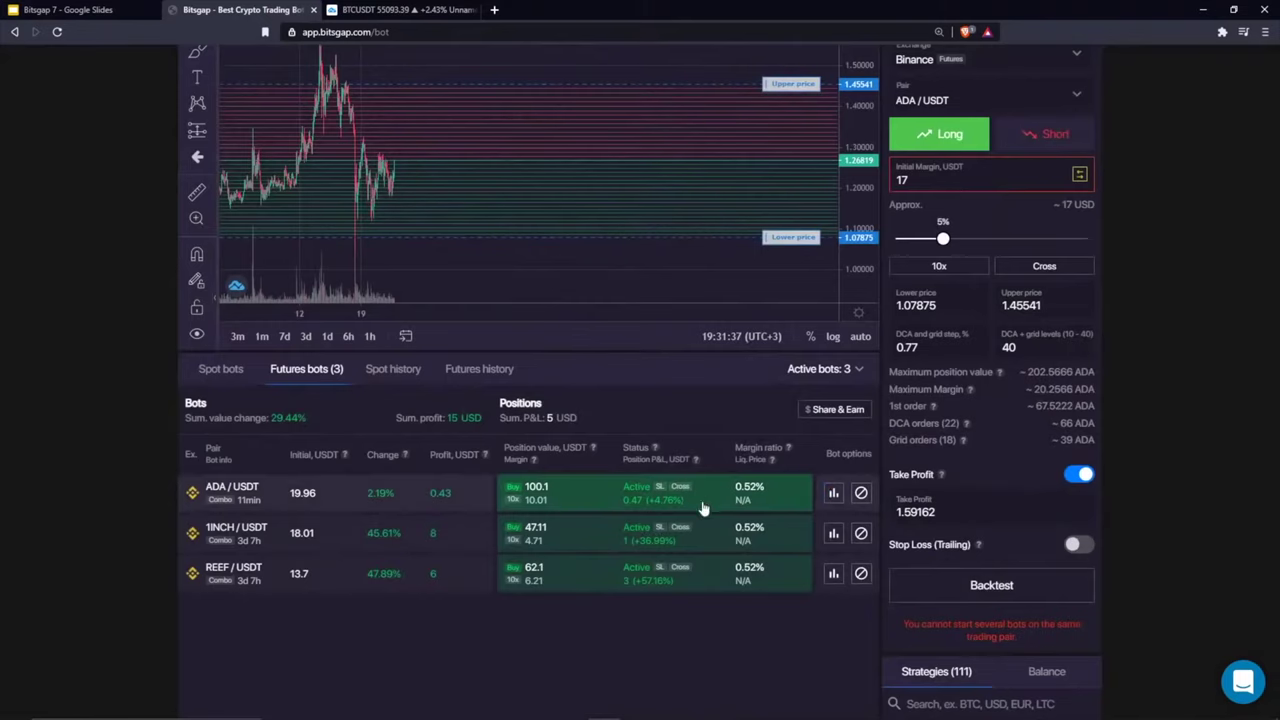
Step: Review the running ADA/USDT futures bot's closed positions and statistics, then close its details
left_click(834, 493)
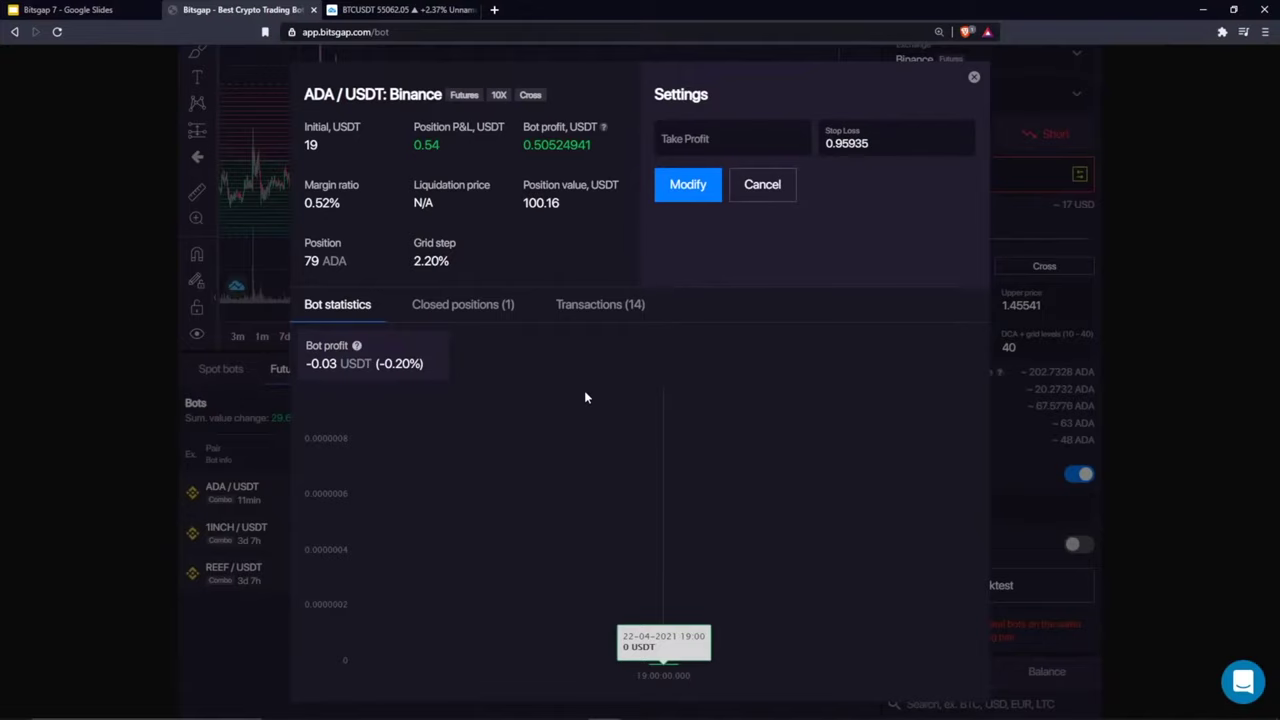
left_click(449, 304)
left_click(366, 304)
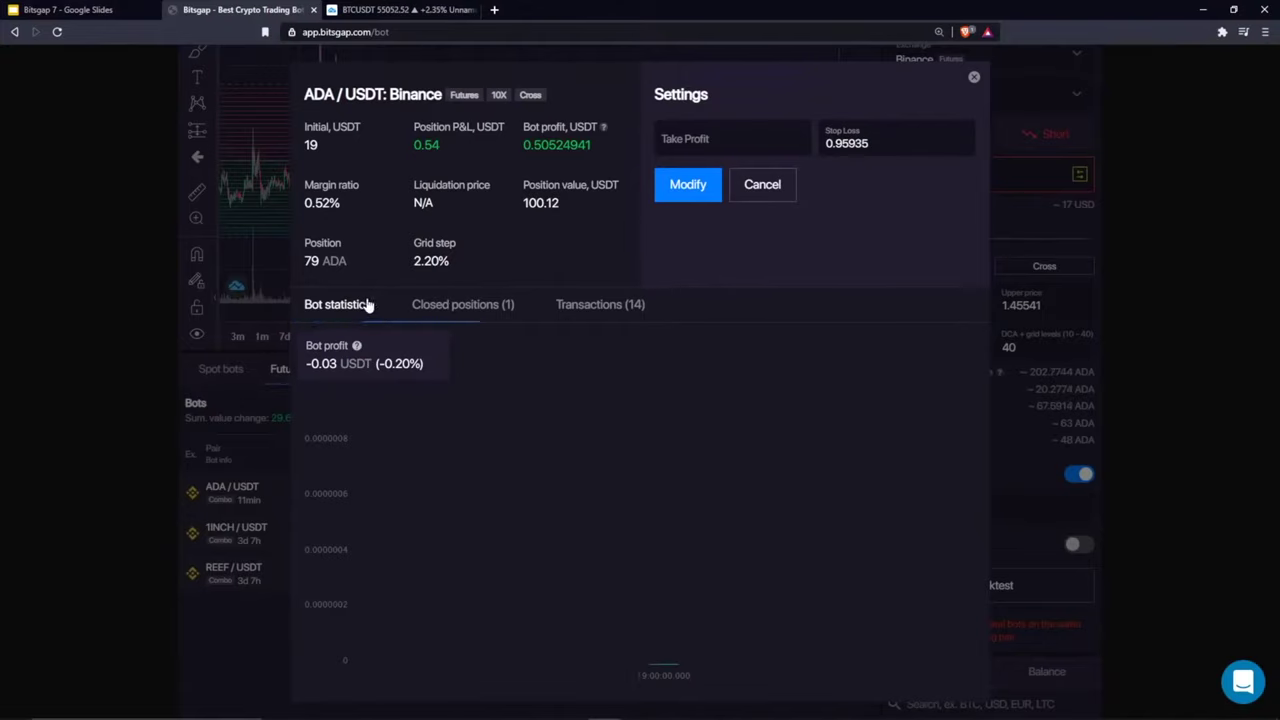
left_click(975, 76)
Step: Examine the hourly profit bars in the 1INCH/USDT futures bot's statistics, then close its details
left_click(836, 531)
mouse_move(382, 501)
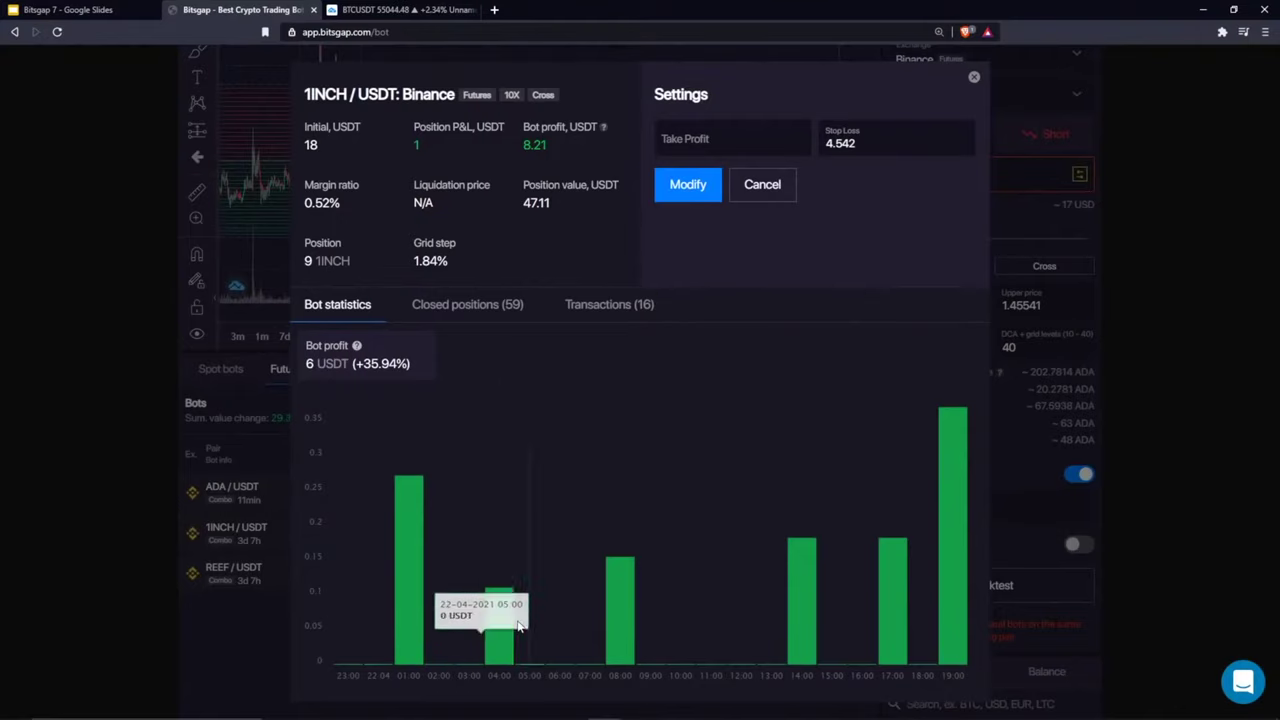
mouse_move(636, 617)
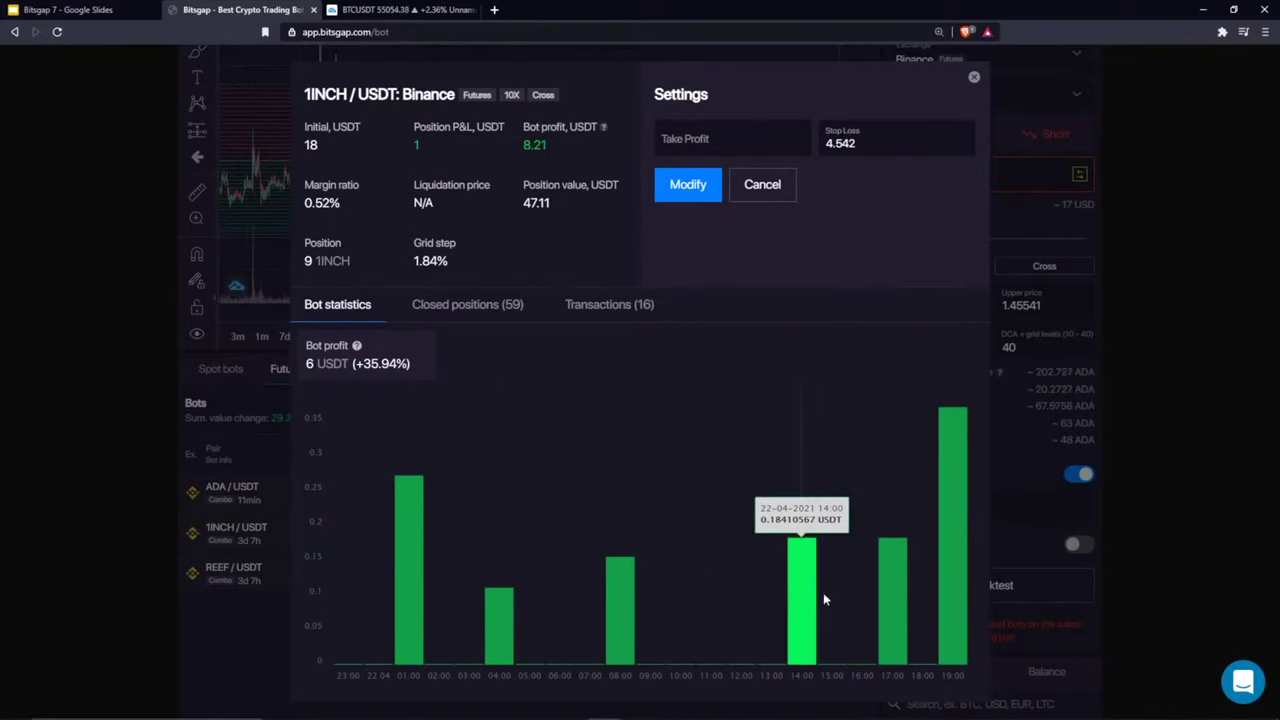
mouse_move(894, 594)
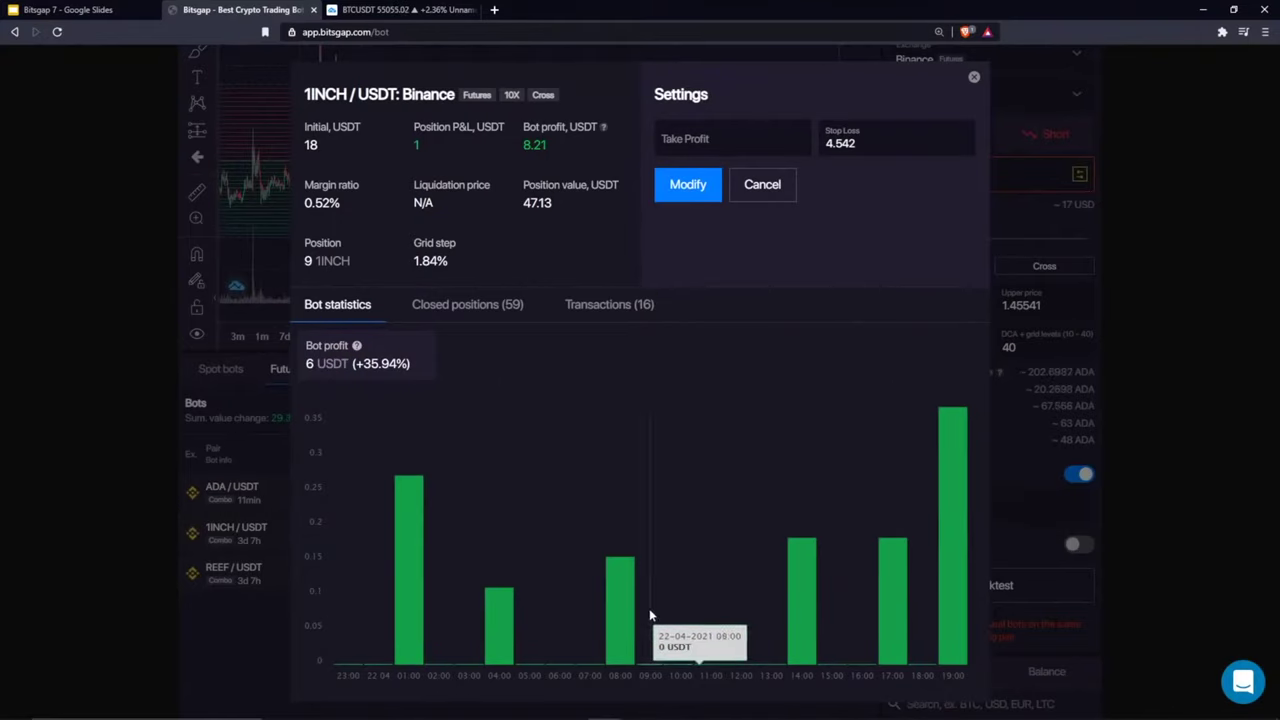
mouse_move(492, 631)
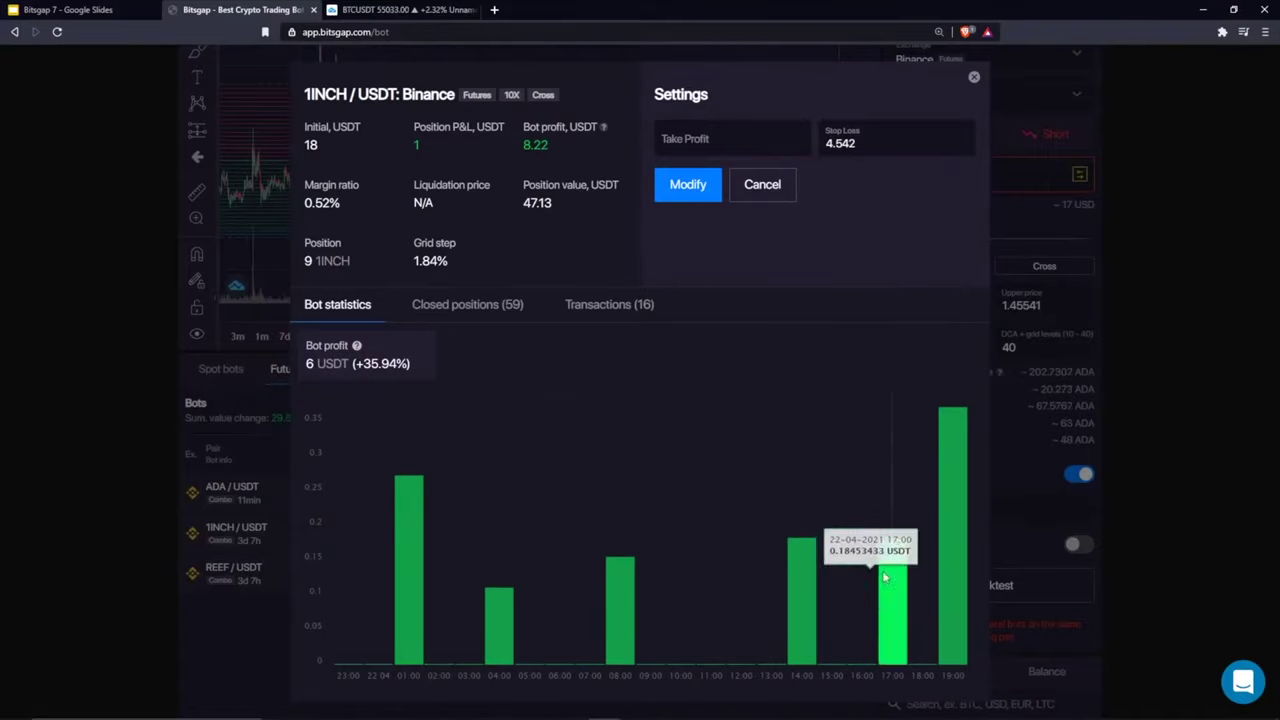
left_click(973, 77)
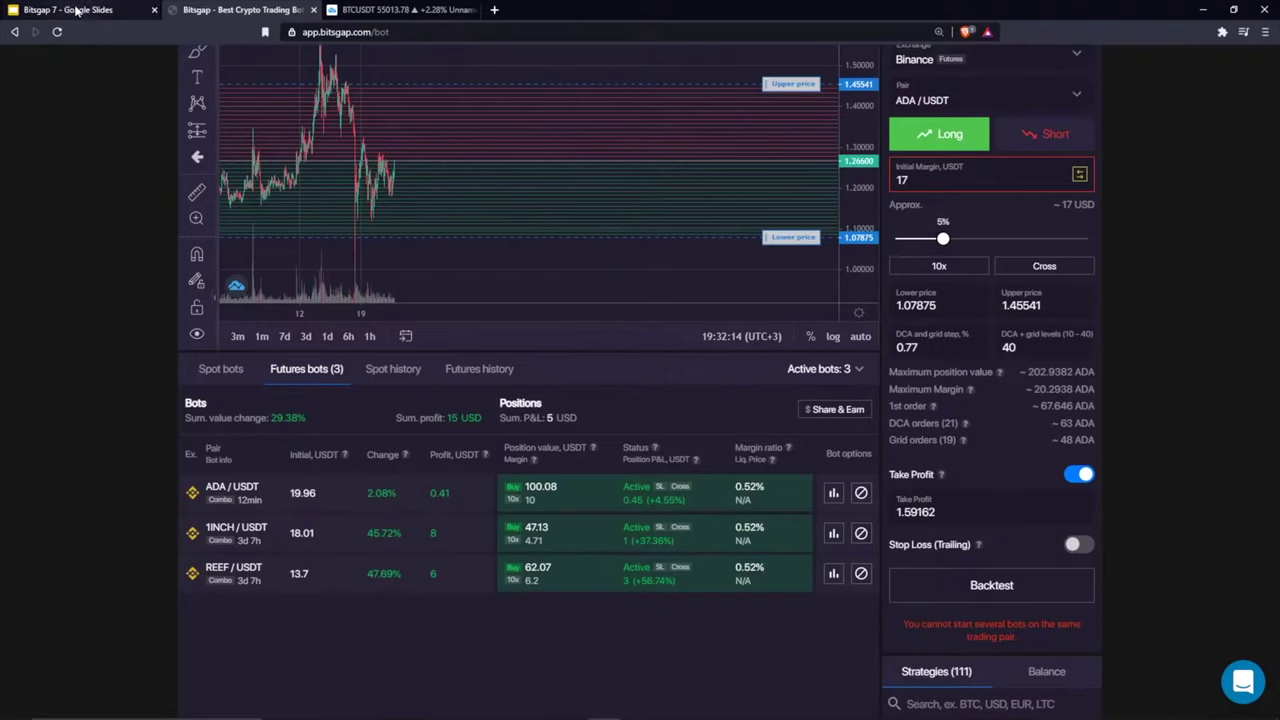
Step: Handwrite DCA over the green levels and GRID over the red levels of the ADA/USDT chart with the Brush, and remove the drawings
scroll(95, 198, "up", 1)
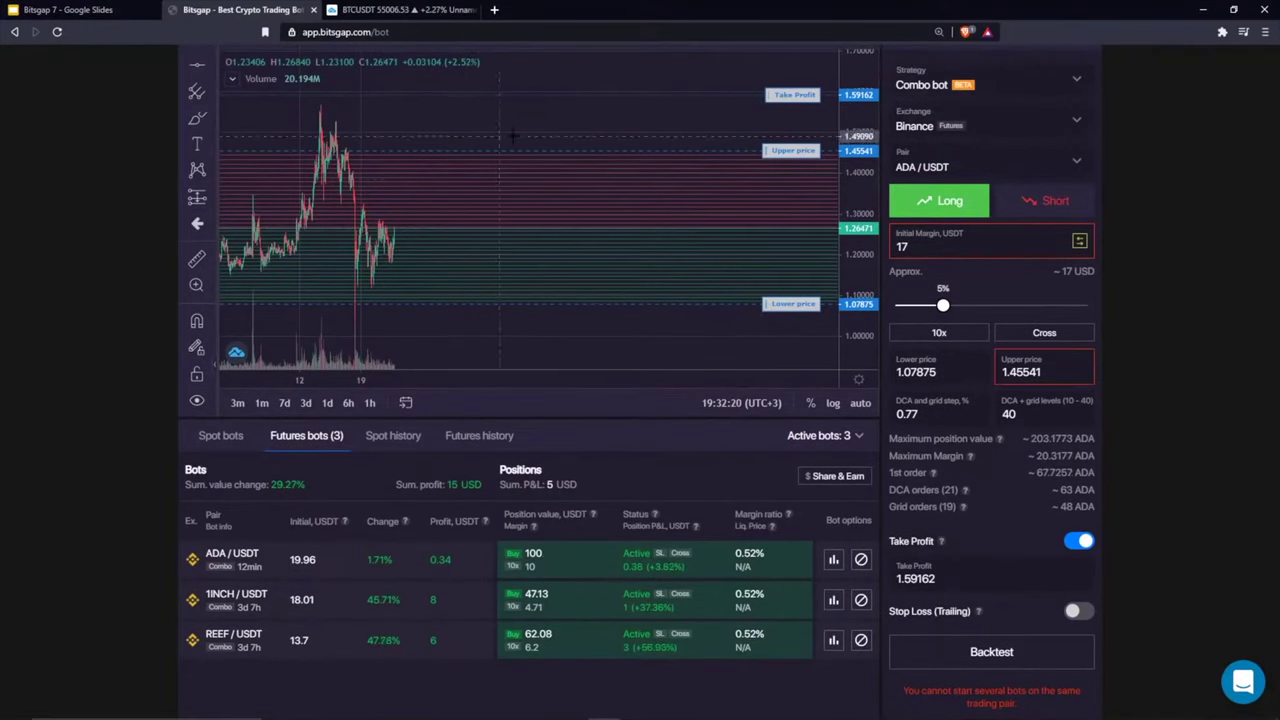
left_click(197, 118)
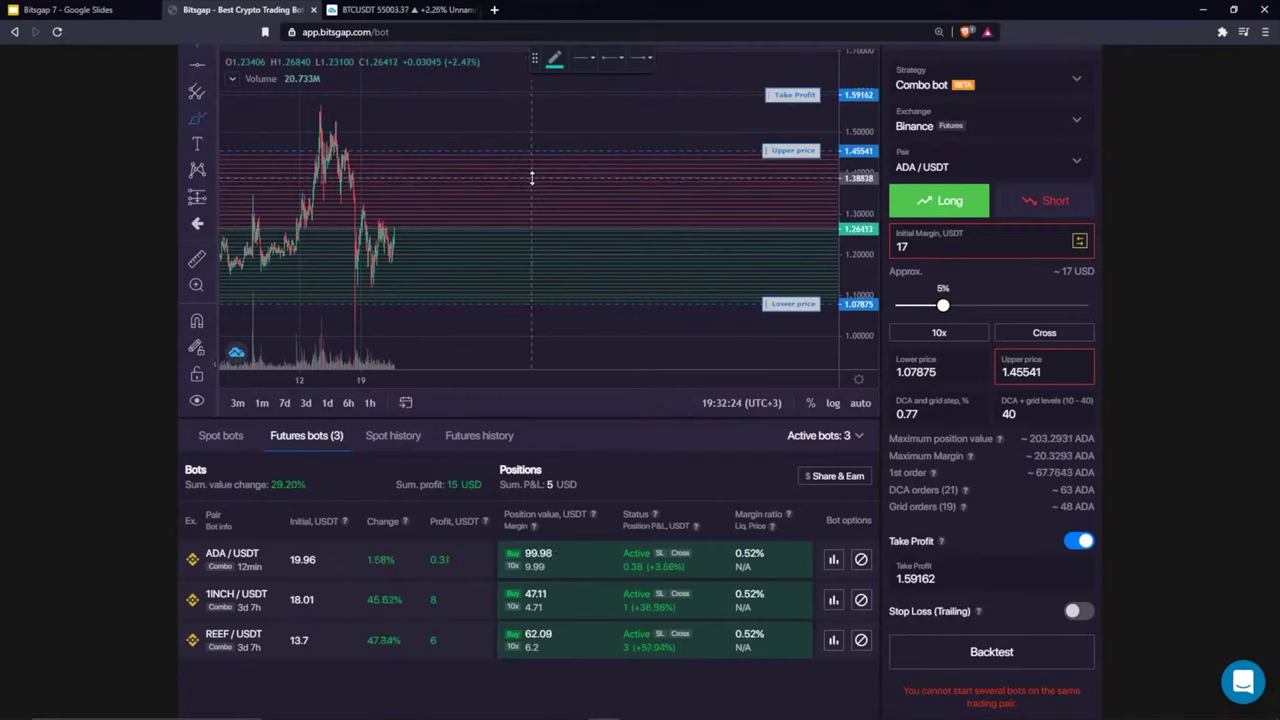
mouse_move(500, 287)
left_mouse_down()
mouse_move(506, 258)
mouse_move(537, 271)
mouse_move(575, 262)
mouse_move(600, 287)
left_mouse_up()
mouse_move(522, 178)
left_mouse_down()
mouse_move(482, 200)
mouse_move(647, 198)
left_mouse_up()
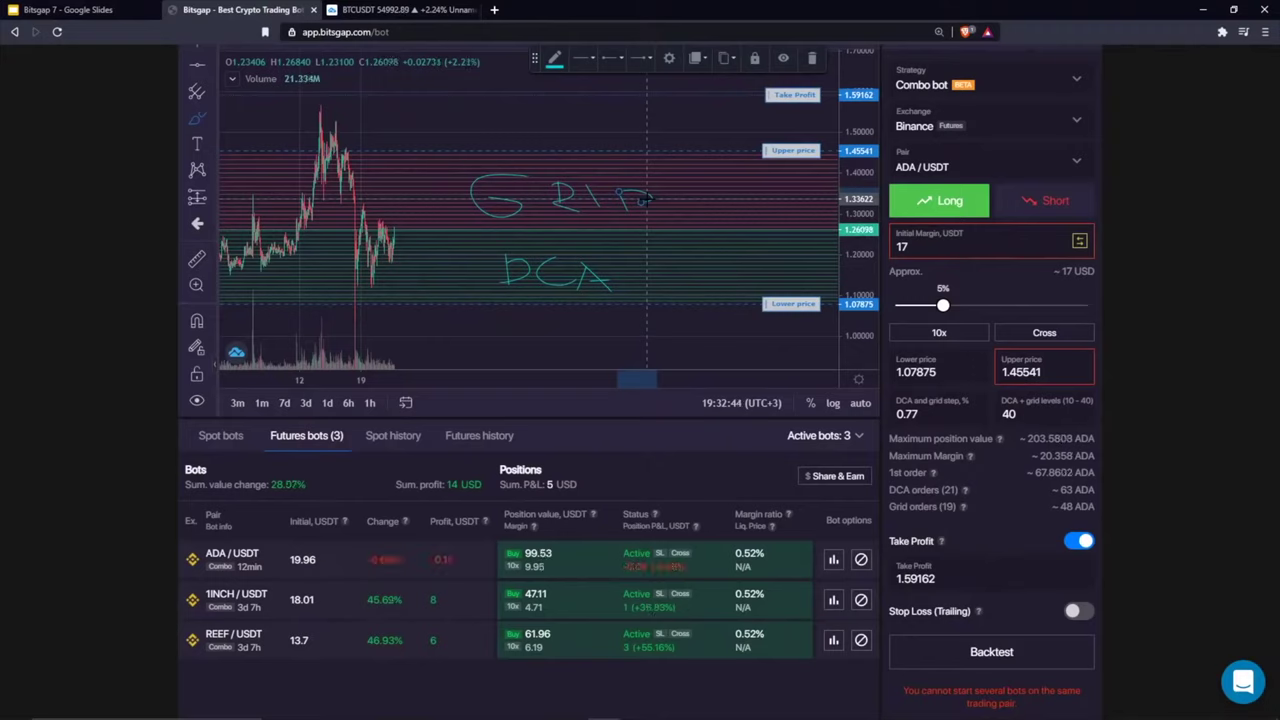
right_click(677, 109)
left_click(704, 223)
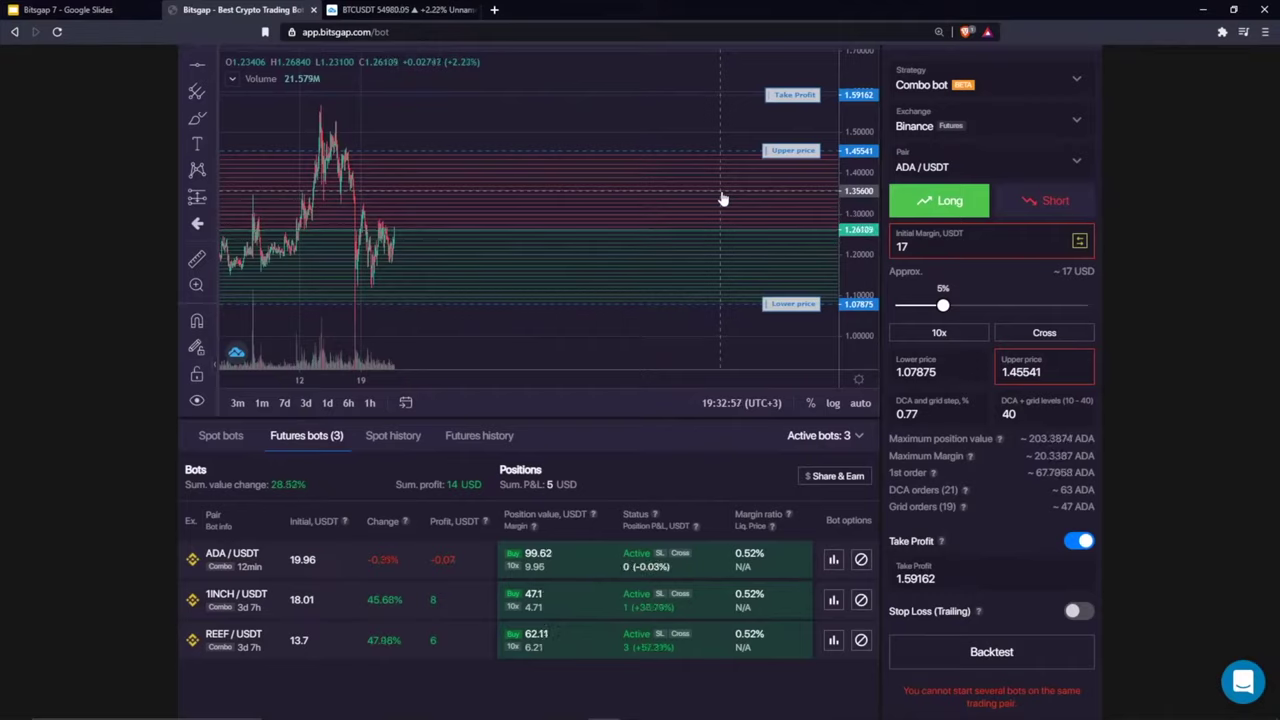
Step: Review the presentation slide on which bot suits each market trend, and return to the trading bot page
key("ctrl+1")
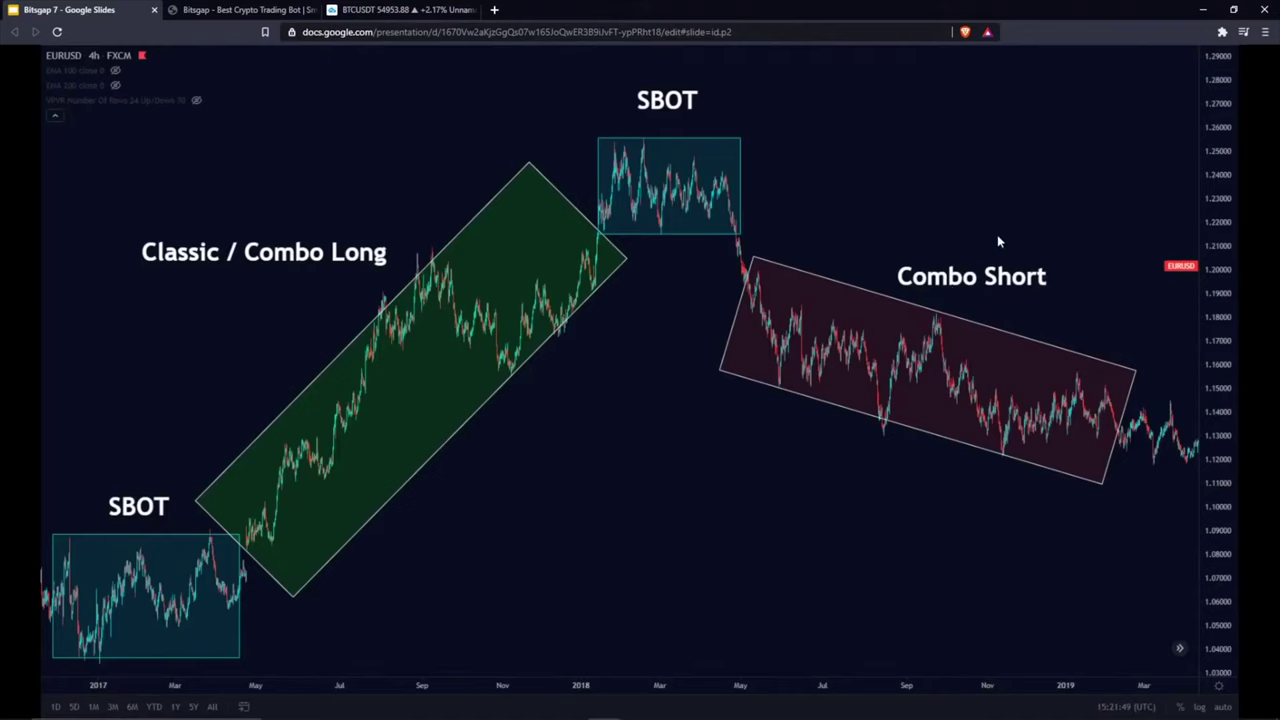
left_click(245, 10)
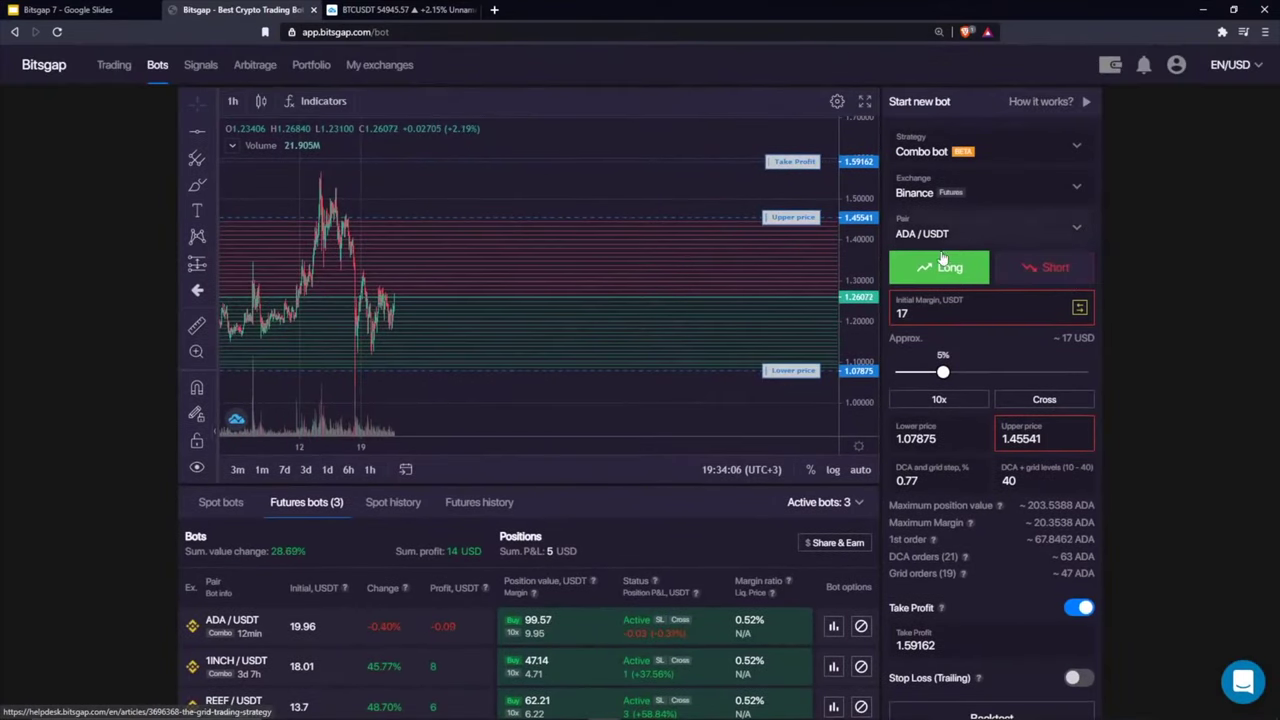
Step: Change the Combo bot's pair to ETC/USDT and apply the suggested minimum initial margin
left_click(1044, 267)
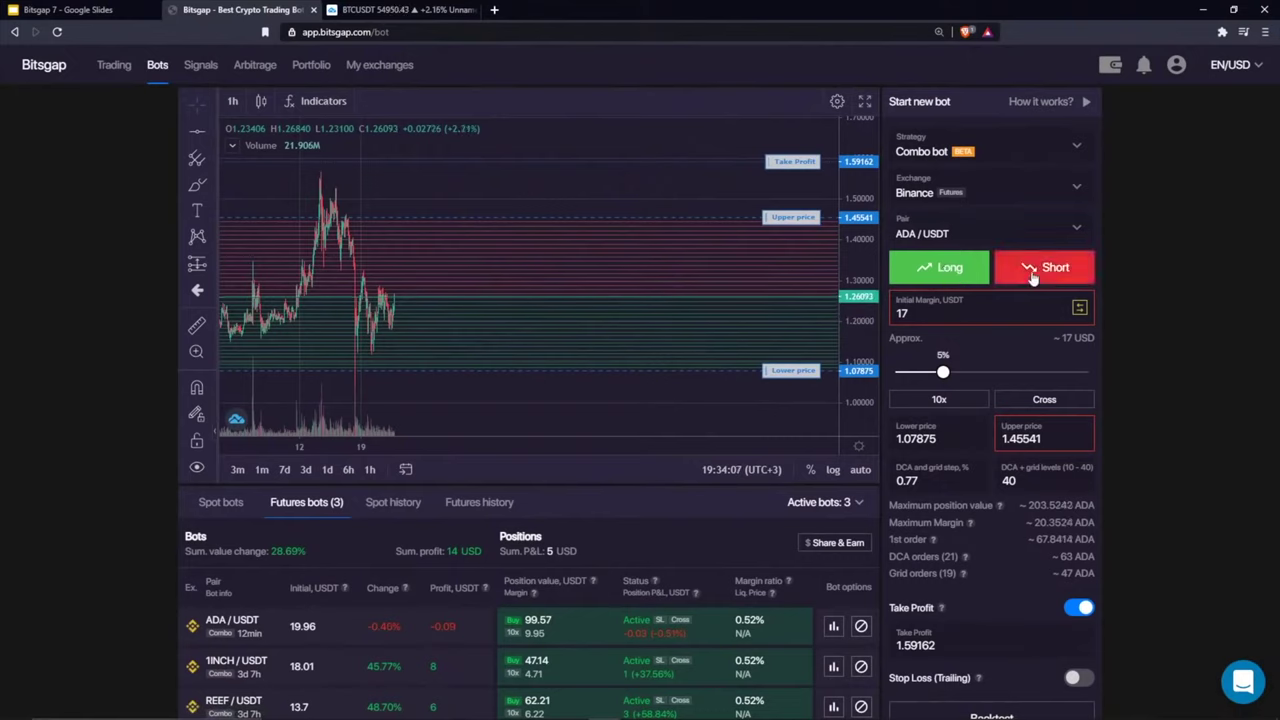
left_click(1003, 229)
scroll(1014, 366, "down", 10)
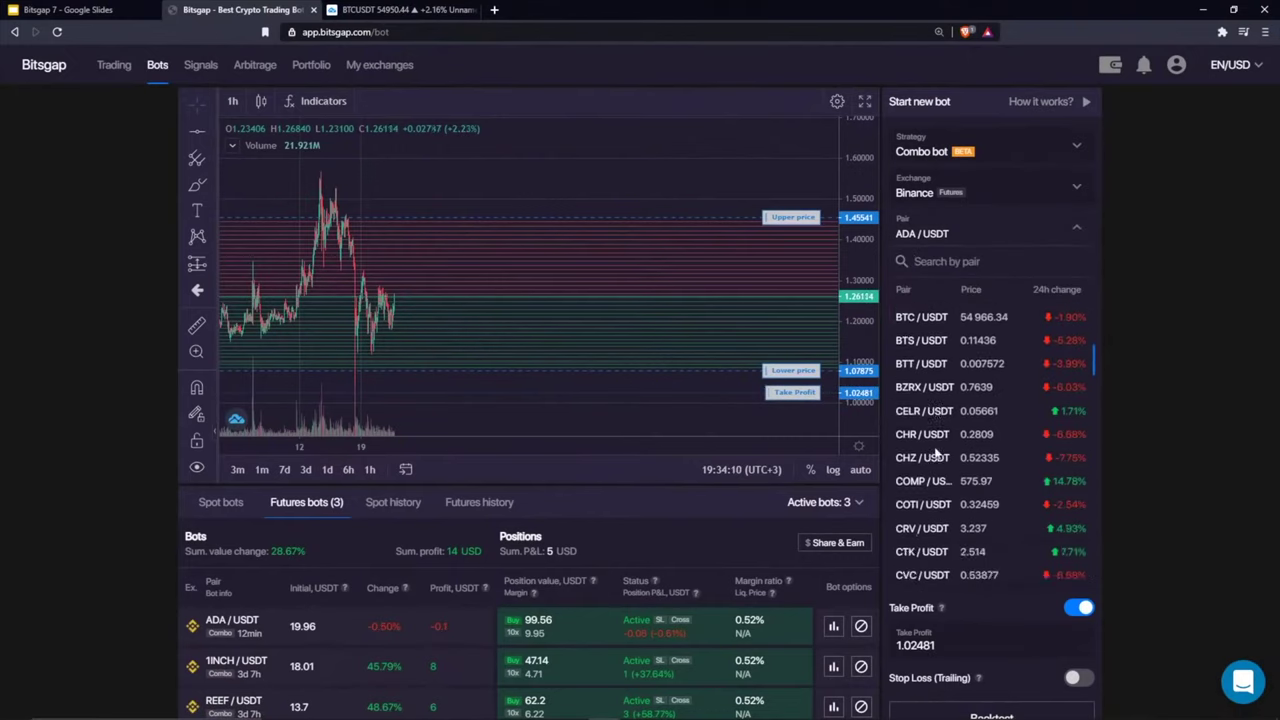
left_click(971, 408)
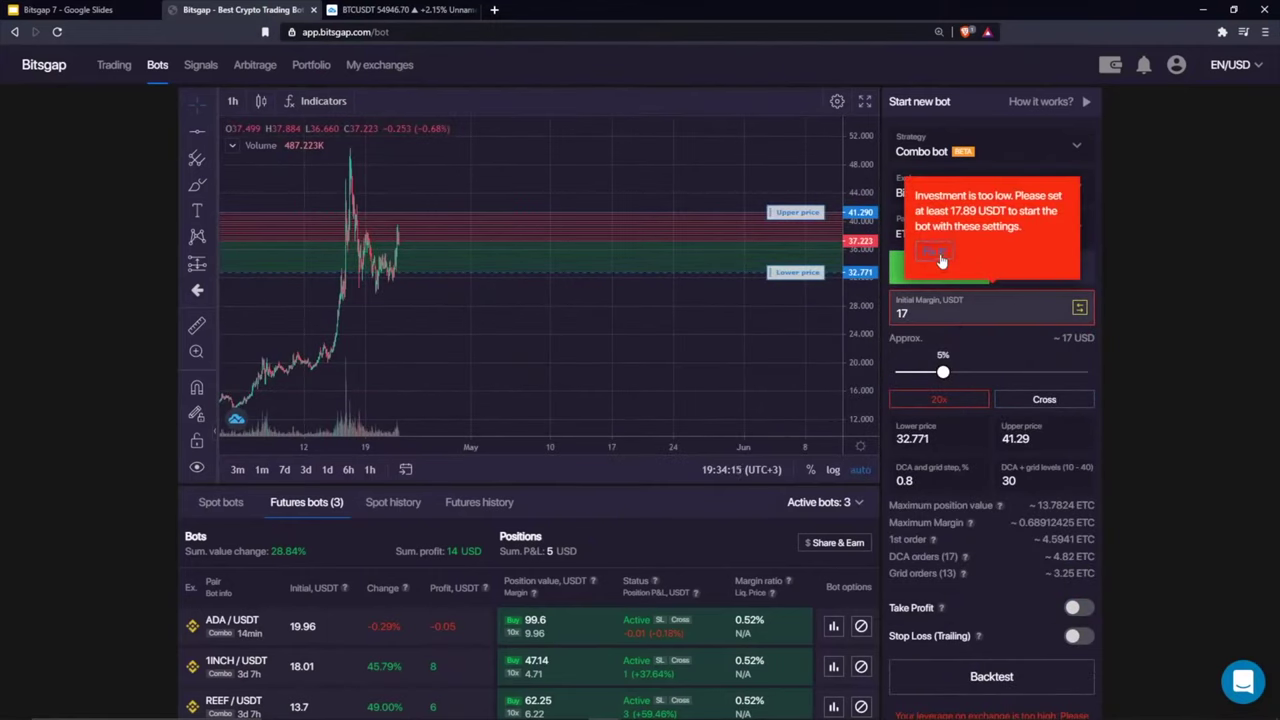
left_click(940, 260)
Step: Draw a falling Brush line from the latest ETC/USDT price to below the lower price, and delete it
left_click_drag(643, 185, 571, 180)
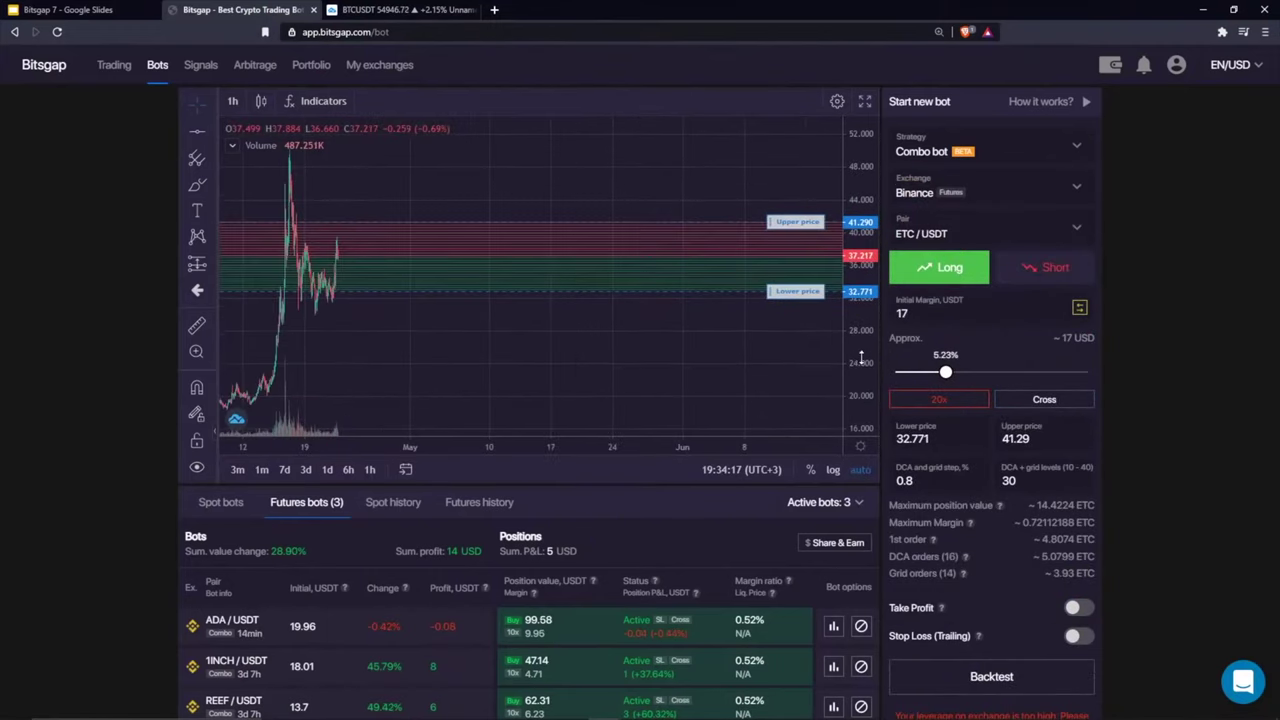
left_click(197, 185)
left_click_drag(390, 250, 515, 375)
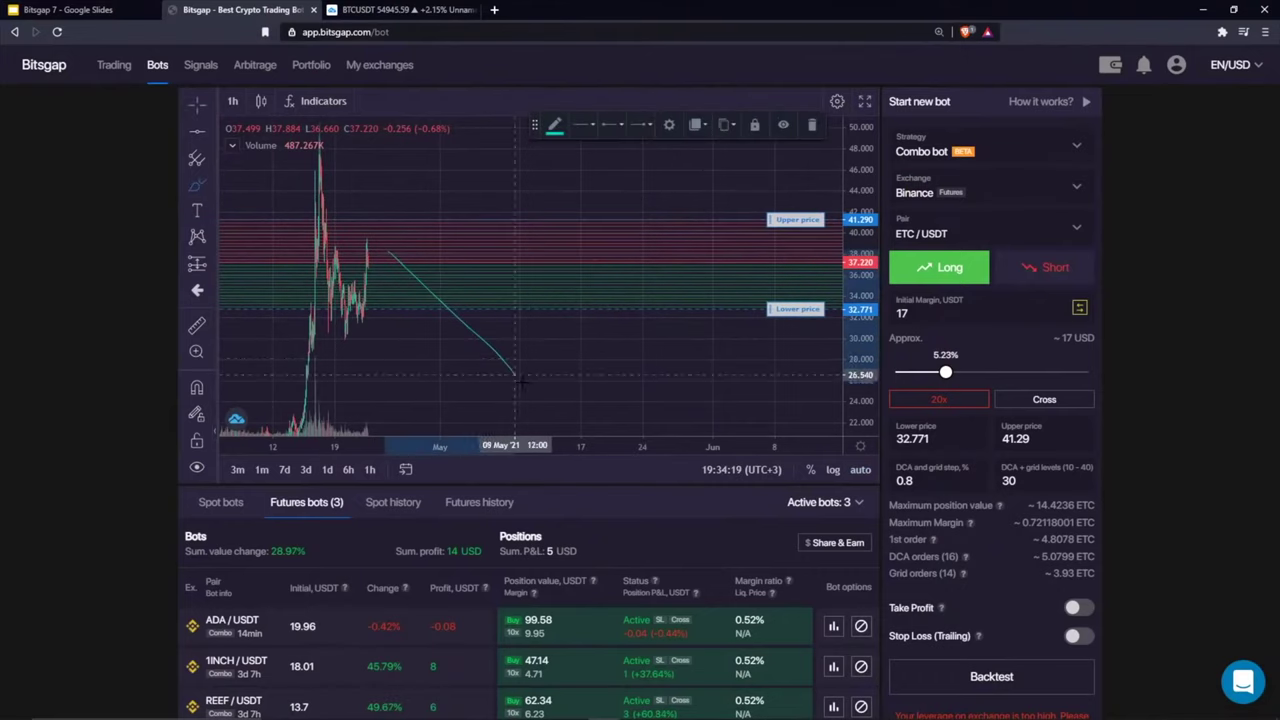
left_click(811, 124)
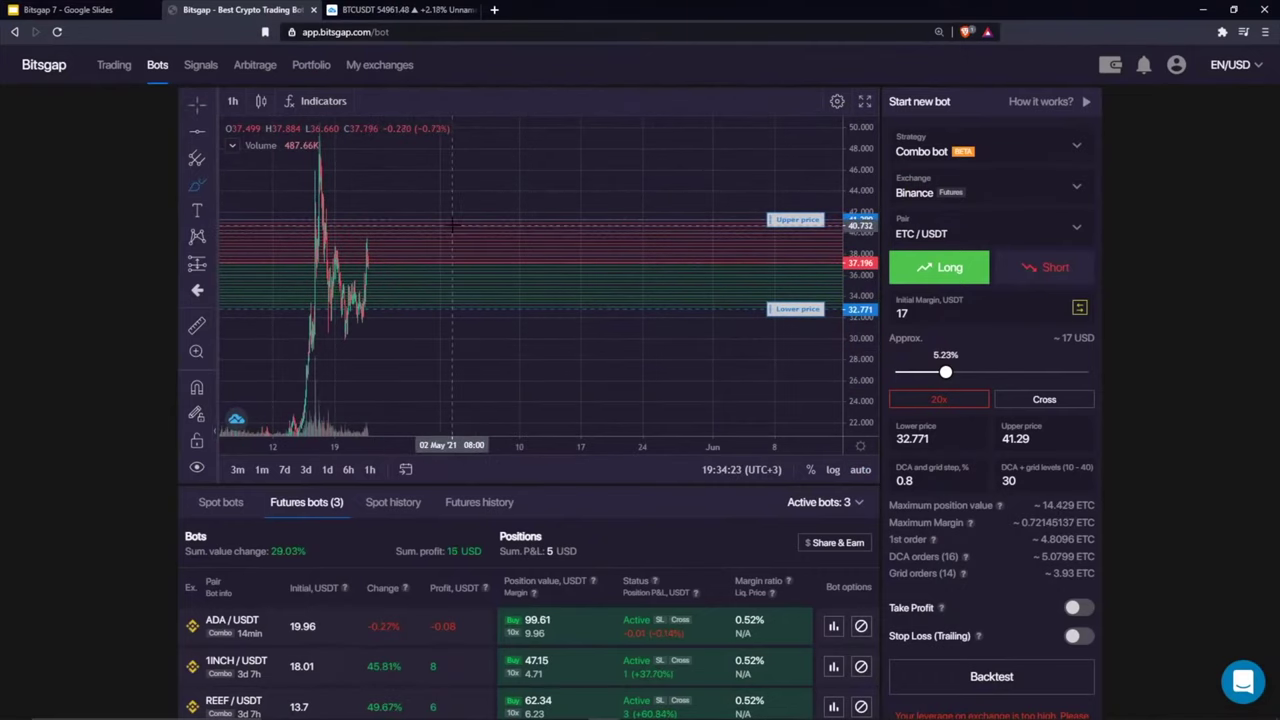
Step: Handwrite DCA over the red levels of the ETC/USDT chart with the Brush
mouse_move(453, 225)
left_mouse_down()
mouse_move(462, 245)
mouse_move(537, 232)
mouse_move(572, 245)
left_mouse_up()
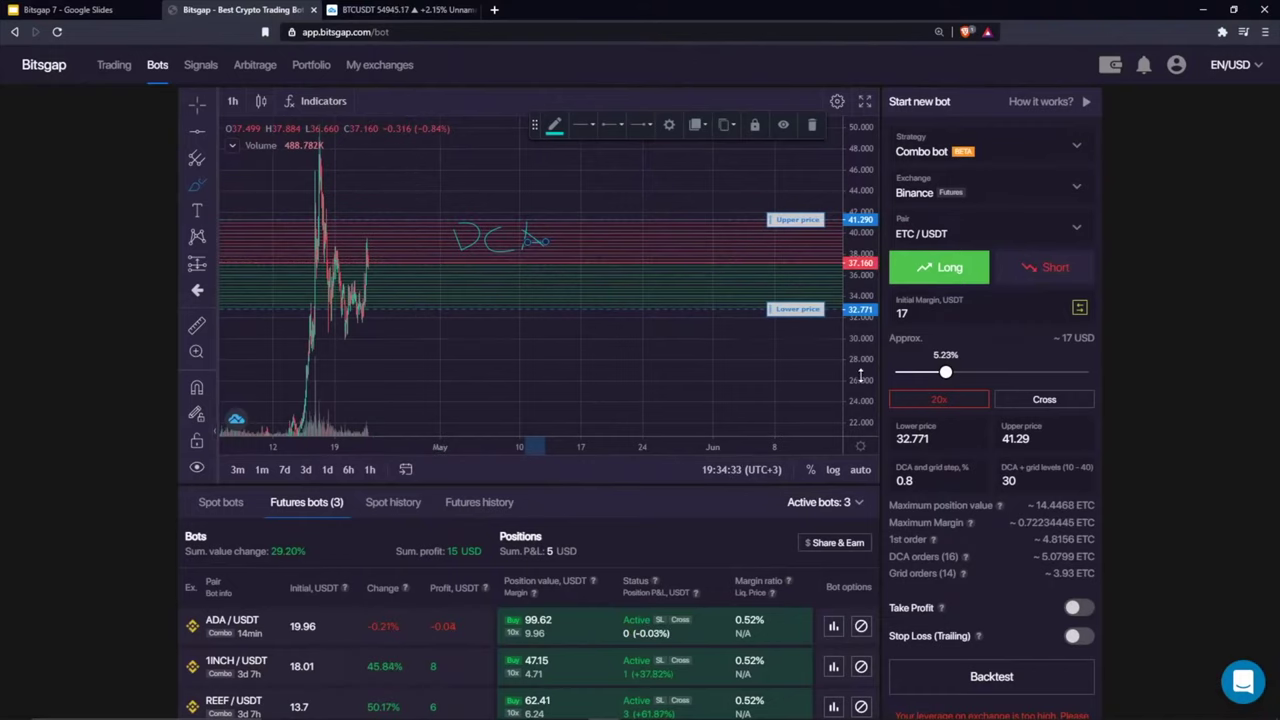
left_click(385, 265)
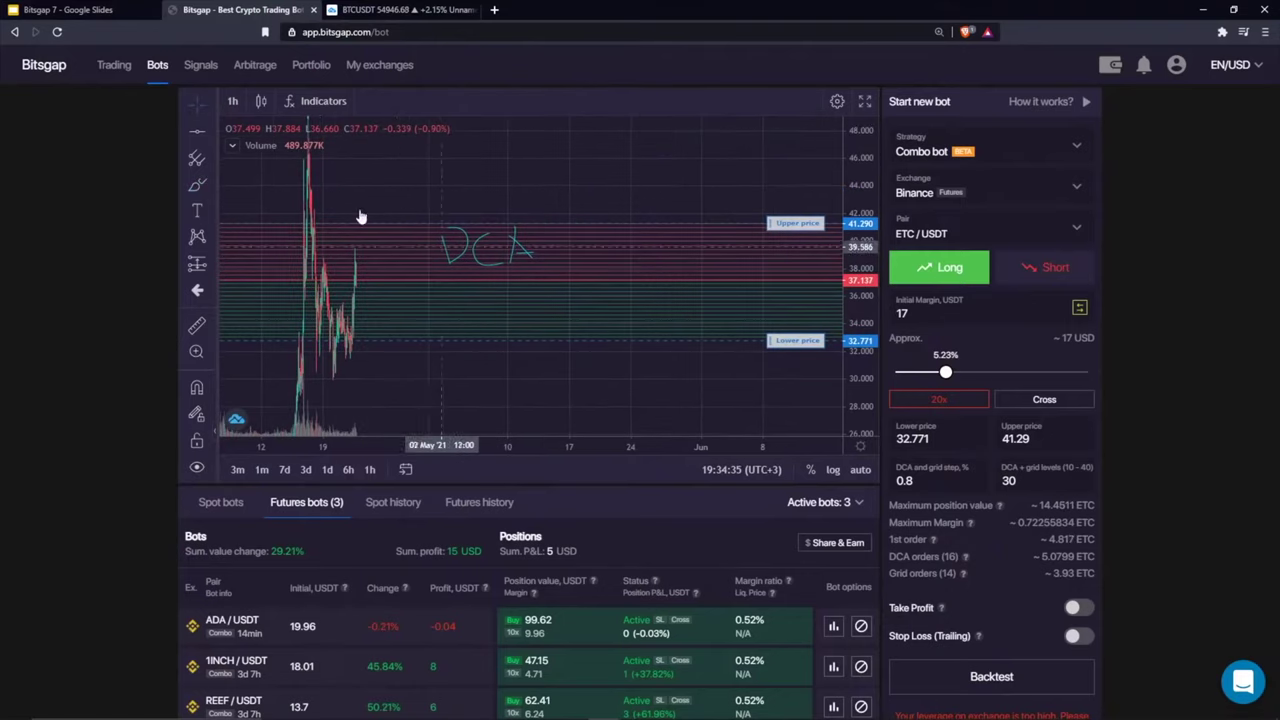
left_click(462, 238)
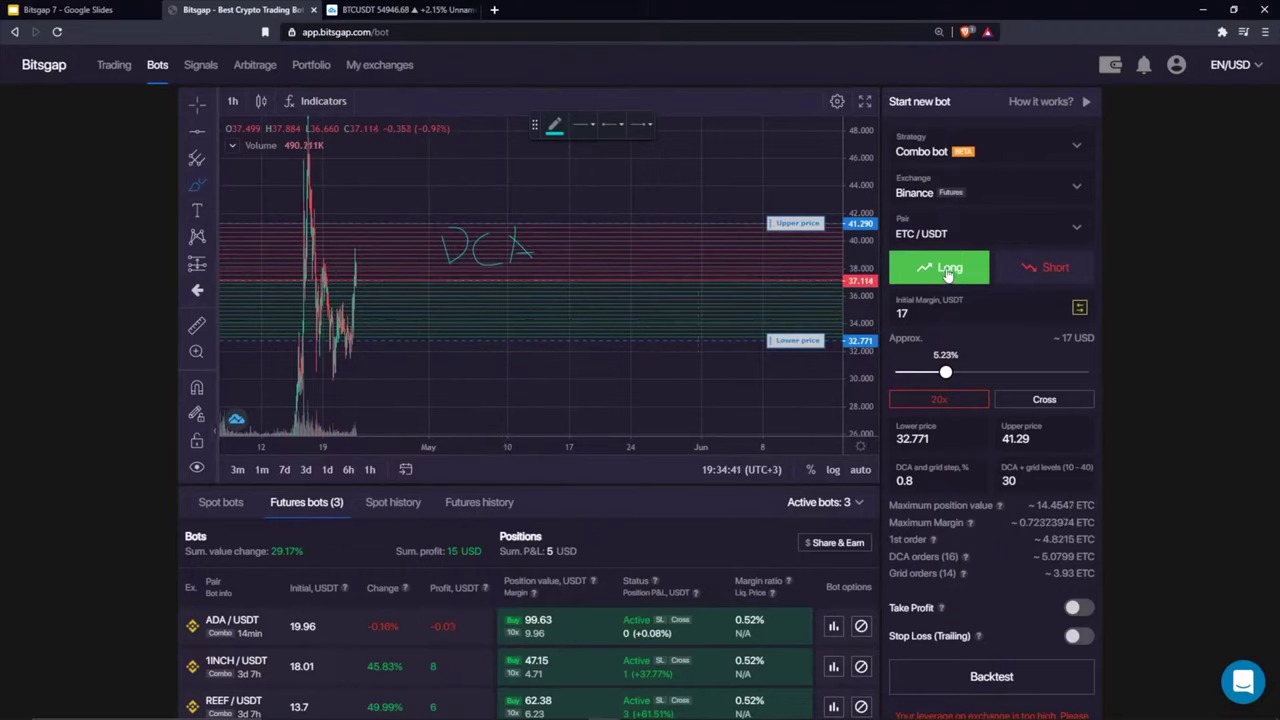
Step: Switch the ETC/USDT Combo bot to Short and handwrite GRID over the green levels
left_click(1030, 267)
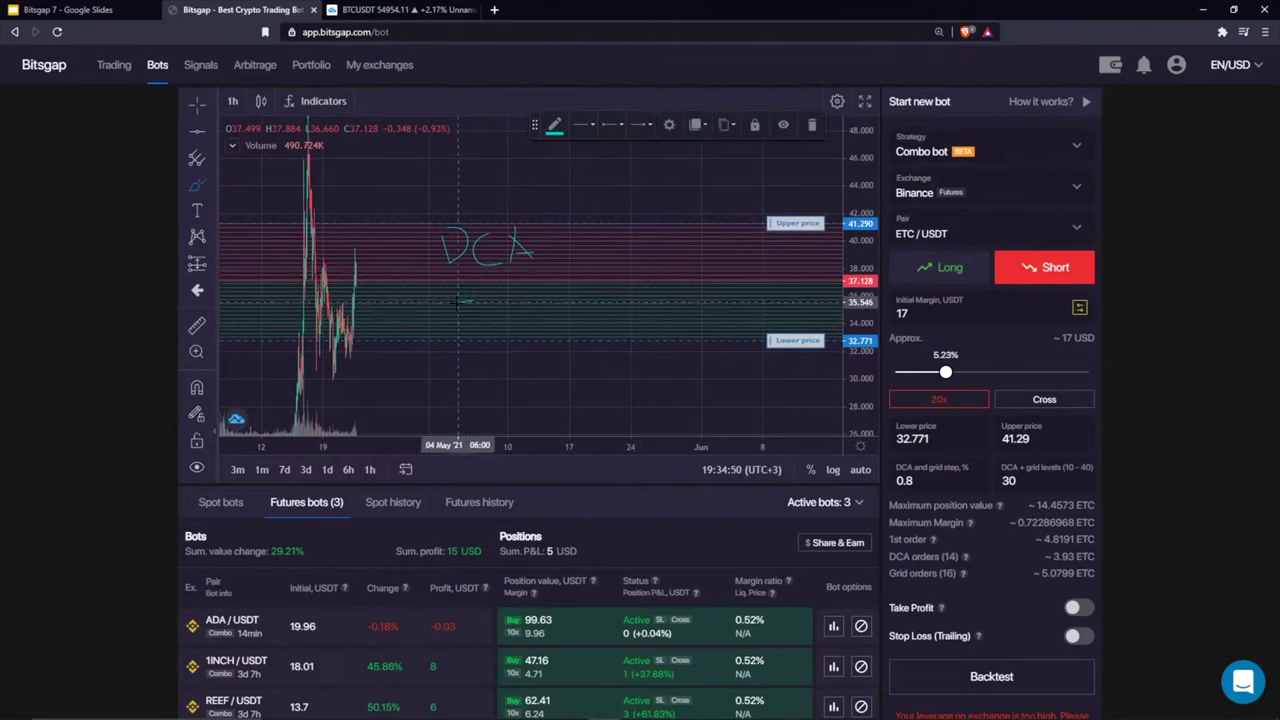
mouse_move(472, 306)
left_mouse_down()
mouse_move(466, 322)
mouse_move(492, 342)
mouse_move(590, 340)
left_mouse_up()
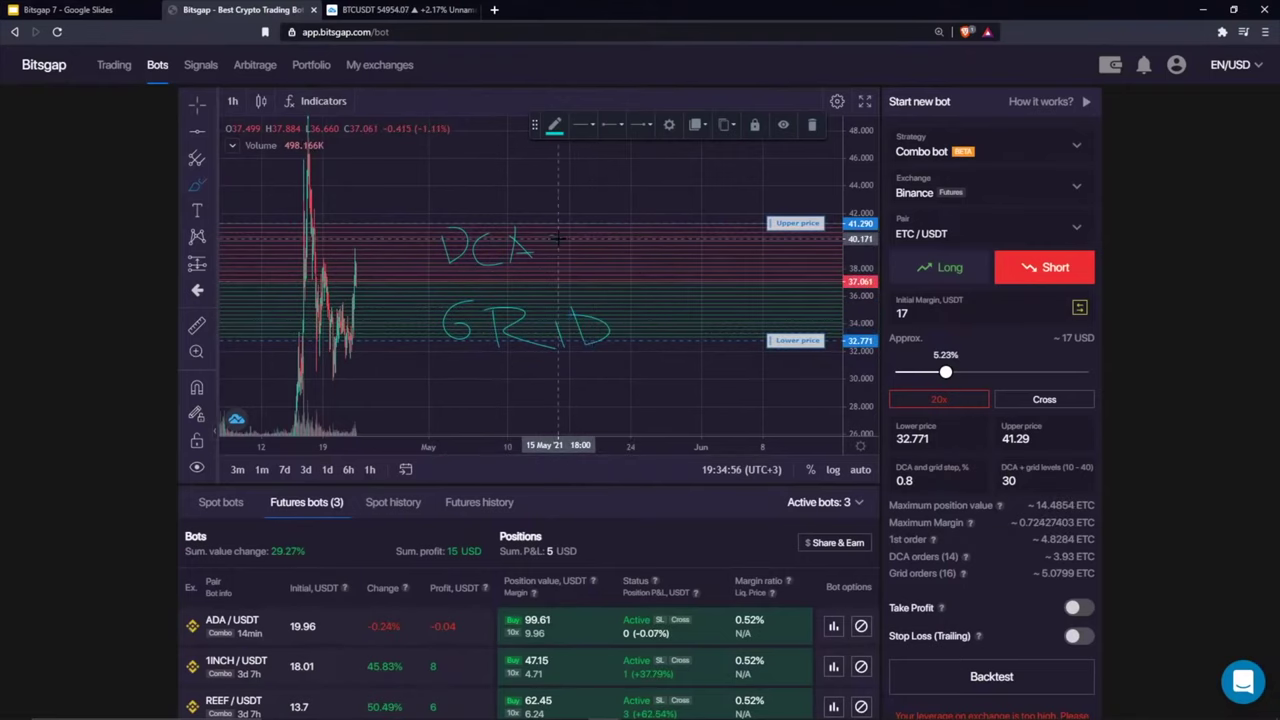
Step: Handwrite "= LIQ" after the DCA note and "= TAKE" after the GRID note on the chart
left_click_drag(549, 243, 573, 242)
mouse_move(549, 253)
left_mouse_down()
mouse_move(650, 258)
mouse_move(692, 242)
mouse_move(738, 262)
left_mouse_up()
left_click(740, 263)
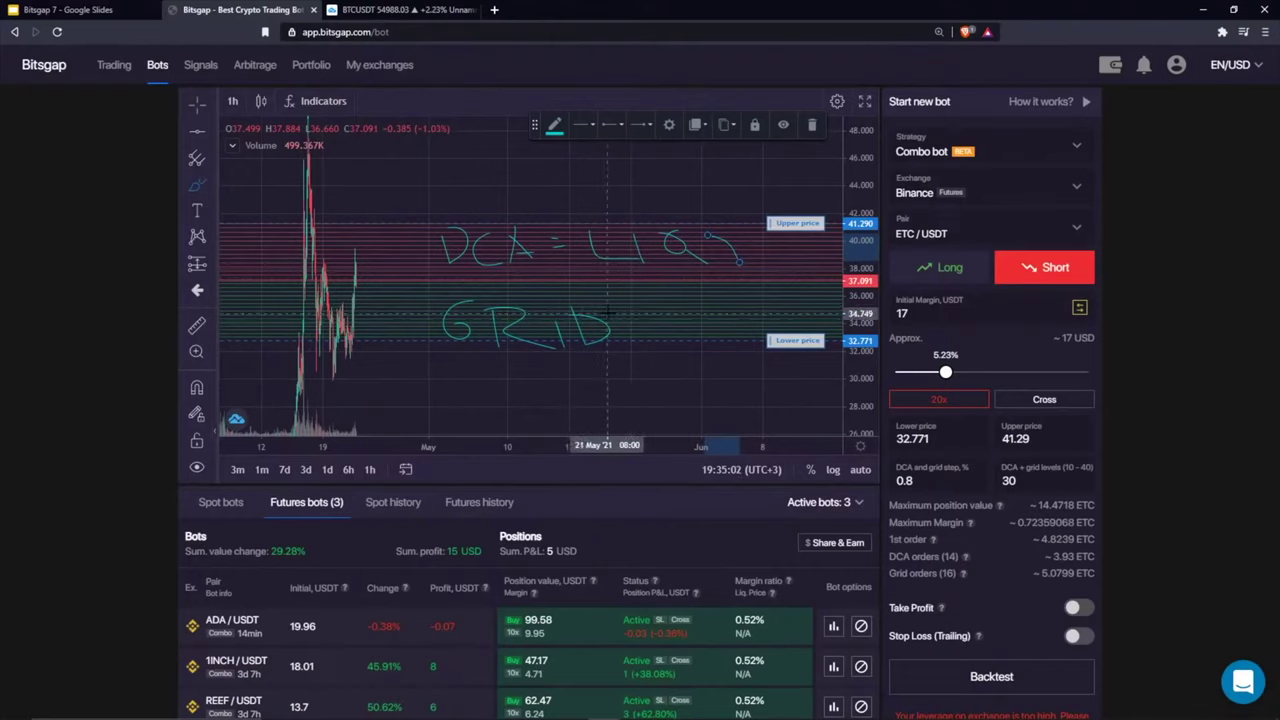
mouse_move(616, 314)
left_mouse_down()
mouse_move(712, 301)
mouse_move(690, 336)
mouse_move(764, 330)
left_mouse_up()
mouse_move(748, 330)
left_mouse_down()
mouse_move(772, 292)
mouse_move(826, 322)
left_mouse_up()
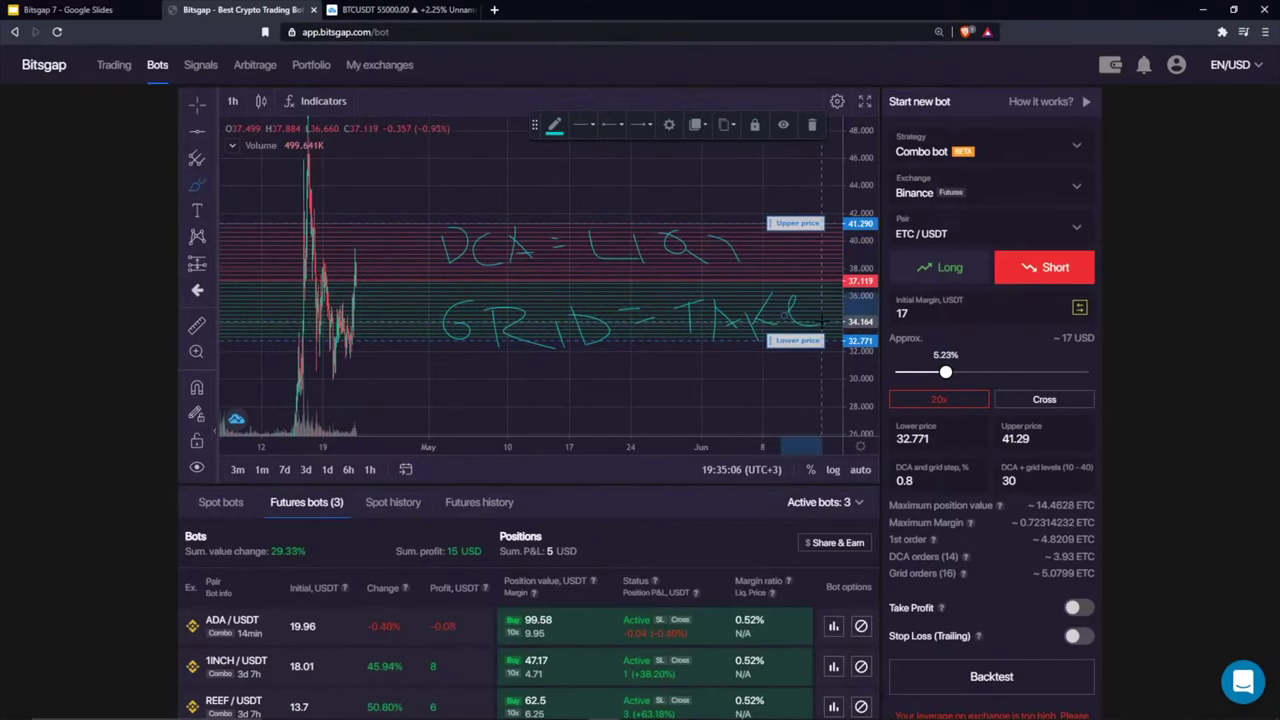
Step: Undo the most recent handwriting strokes and remove the remaining drawings from the ETC/USDT chart
key("ctrl+z")
key("ctrl+z")
key("ctrl+z")
key("ctrl+z")
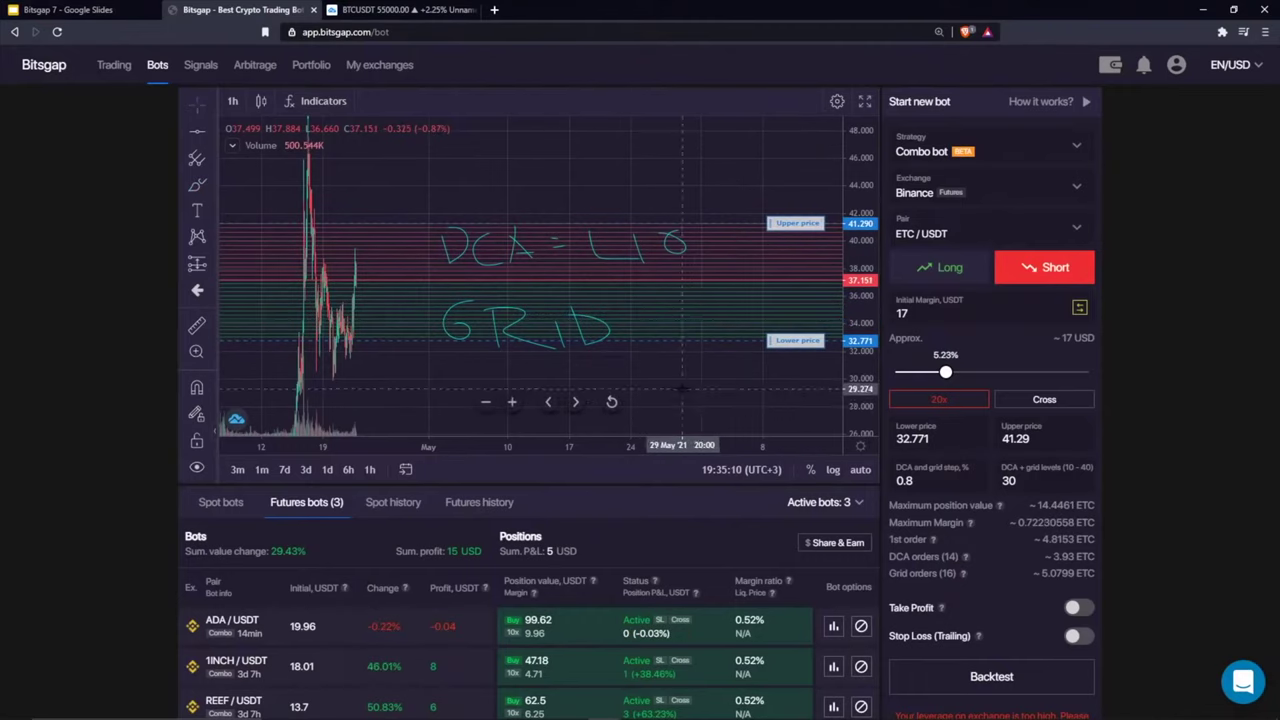
right_click(680, 268)
left_click(790, 381)
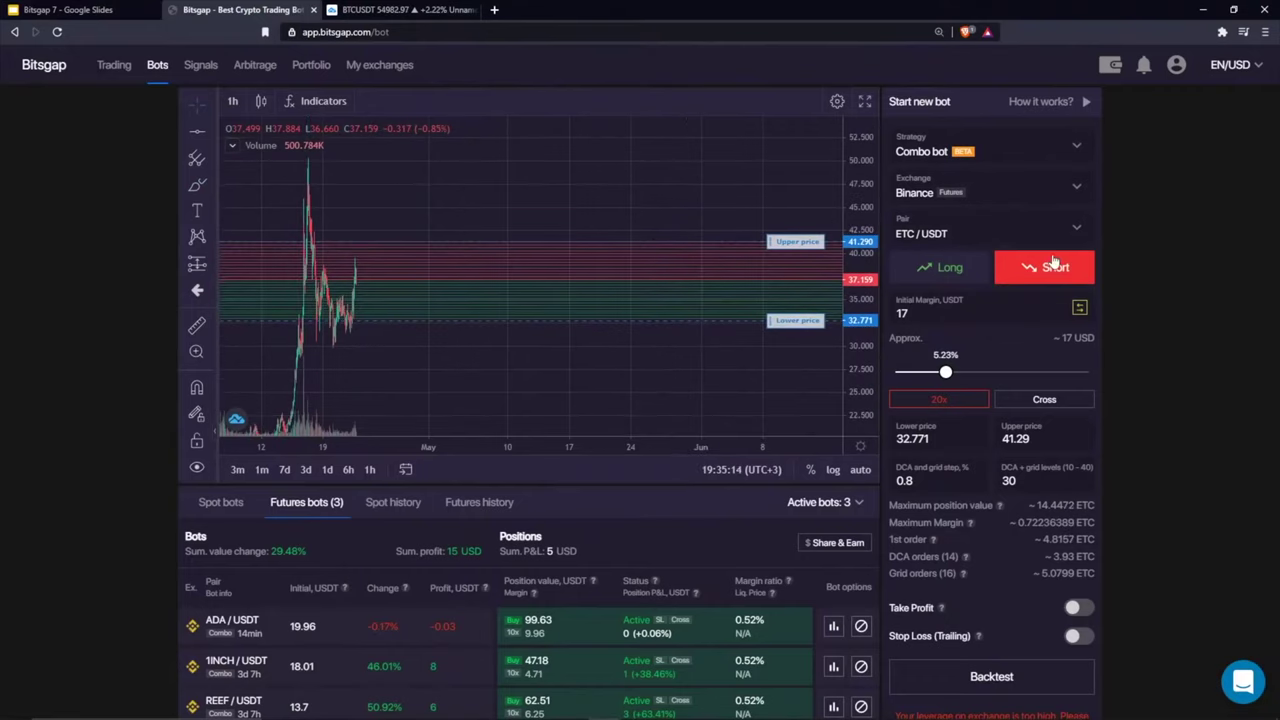
Step: Sketch the expected price drop for the Short bot with the Brush, and delete the line
left_click(196, 185)
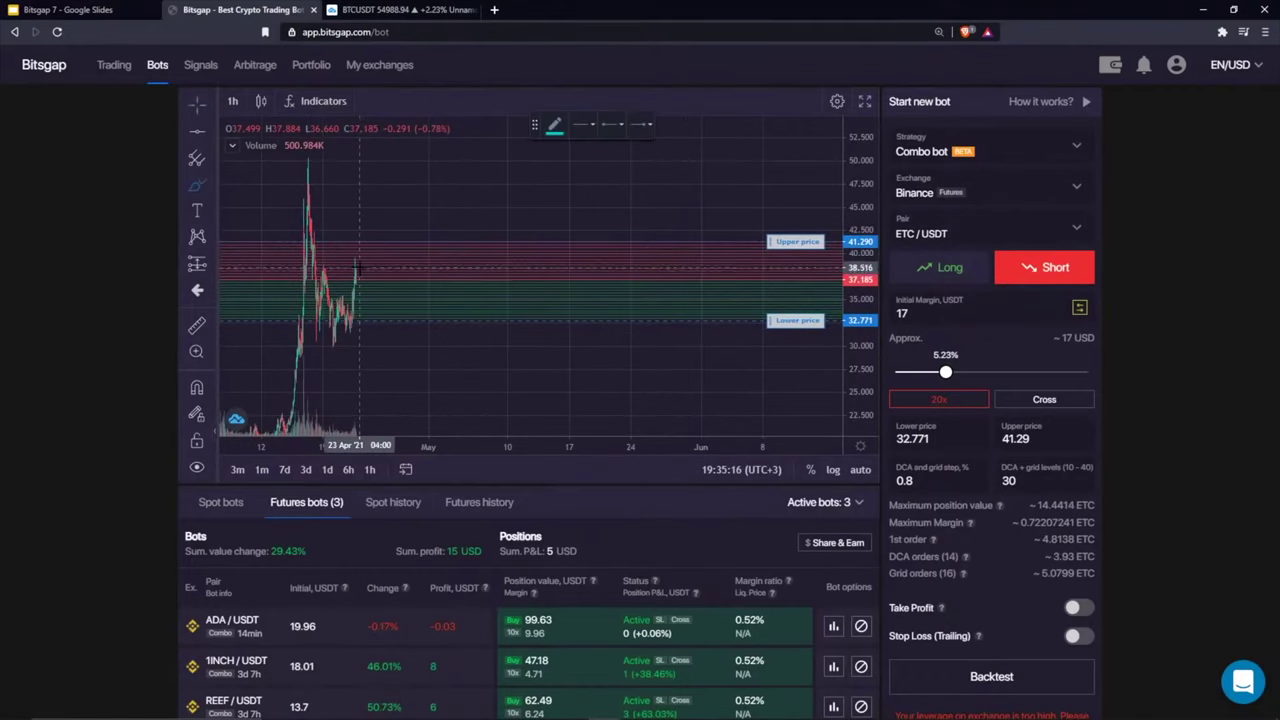
mouse_move(358, 266)
left_mouse_down()
mouse_move(405, 330)
mouse_move(486, 357)
mouse_move(487, 386)
left_mouse_up()
left_click(812, 127)
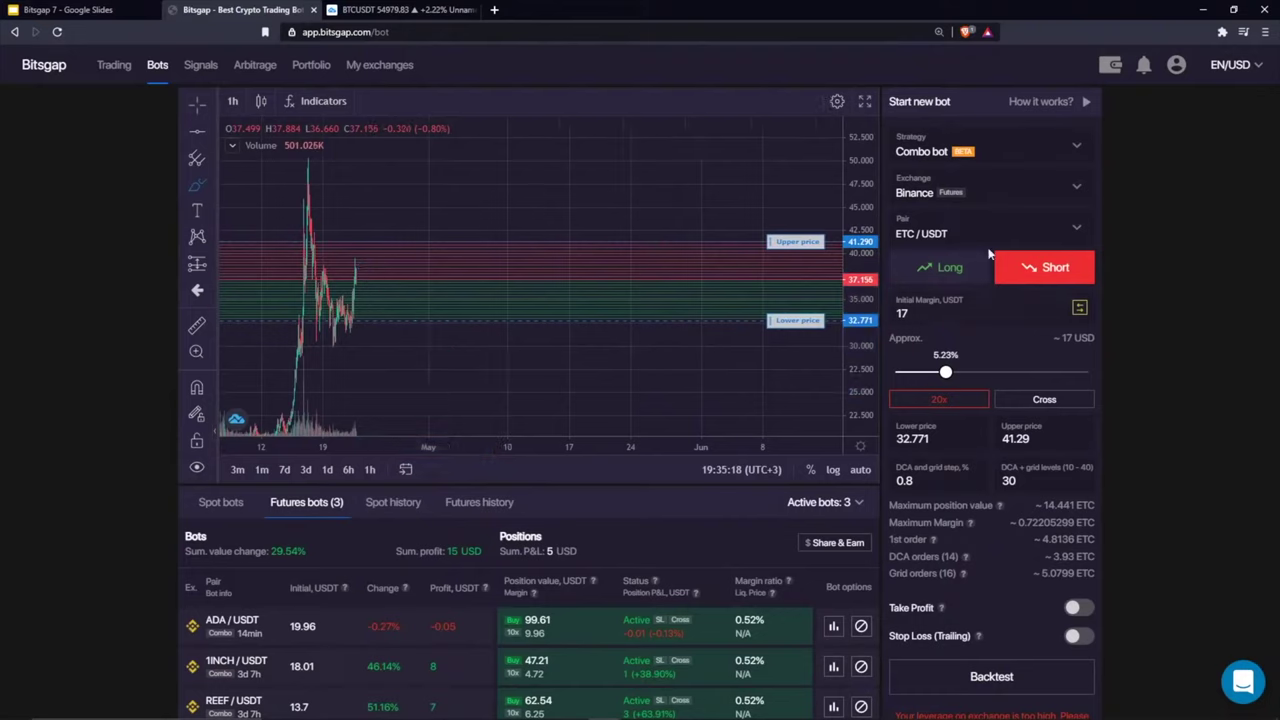
Step: Set the ETC/USDT bot's leverage to 10x
left_click(968, 398)
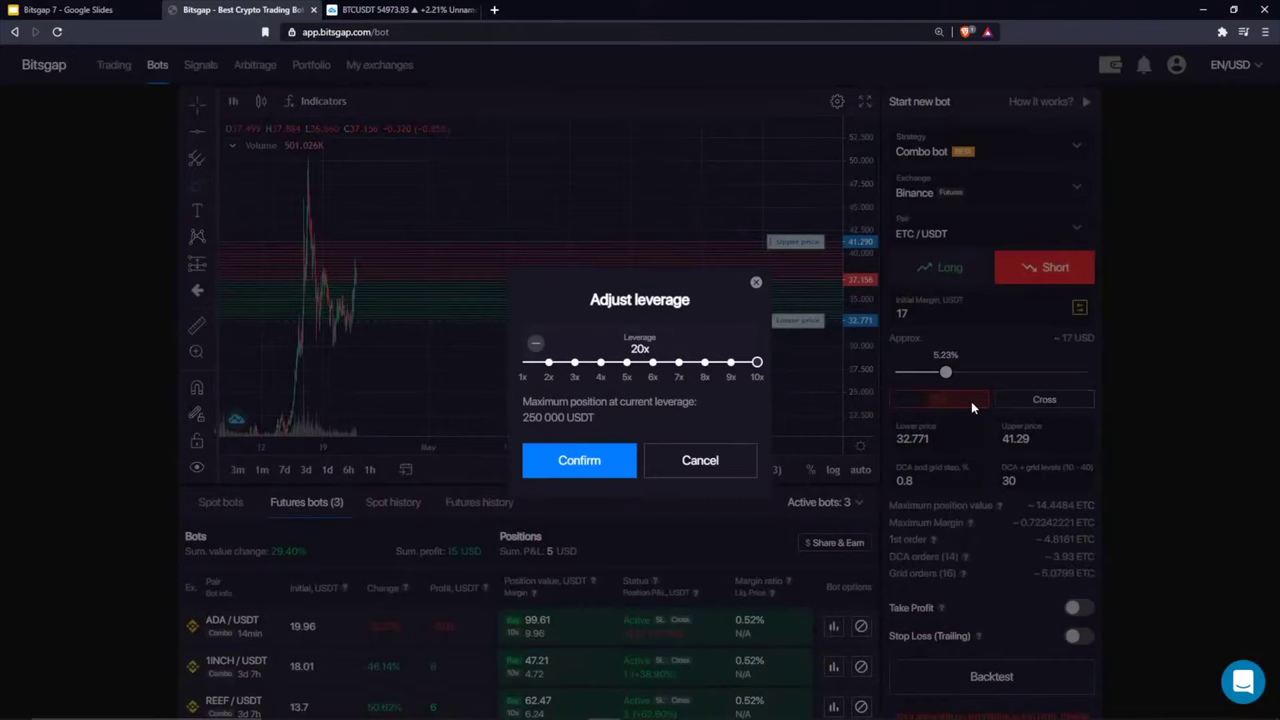
left_click(579, 460)
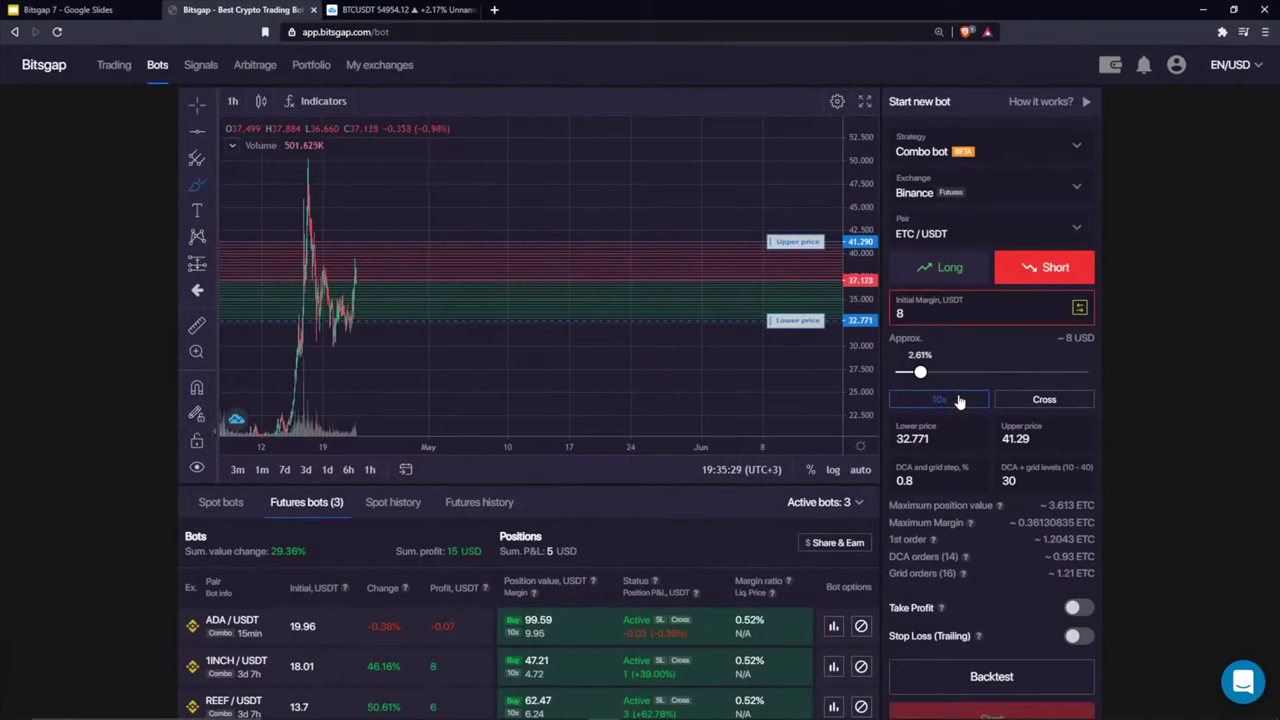
Step: Draw a nearly horizontal Brush line above the upper price level, delete it, and bring the price candles back into view
scroll(946, 328, "down", 1)
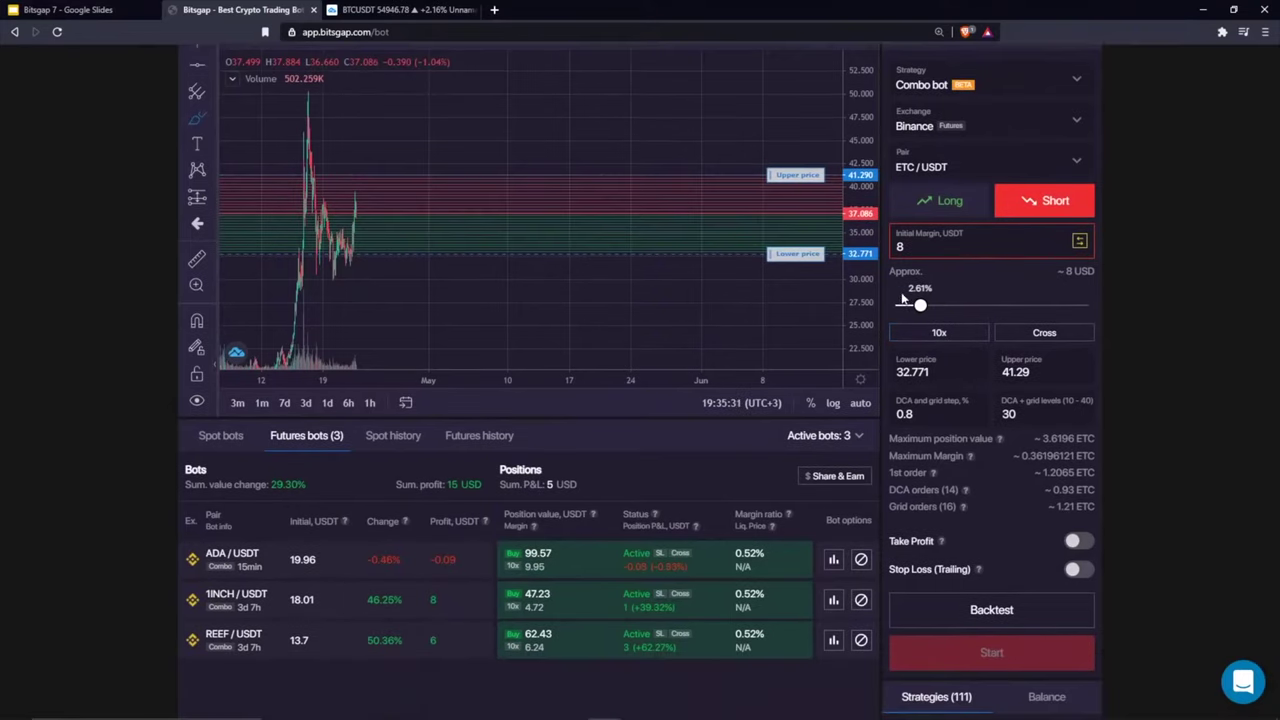
scroll(427, 131, "up", 1)
left_click_drag(427, 131, 631, 154)
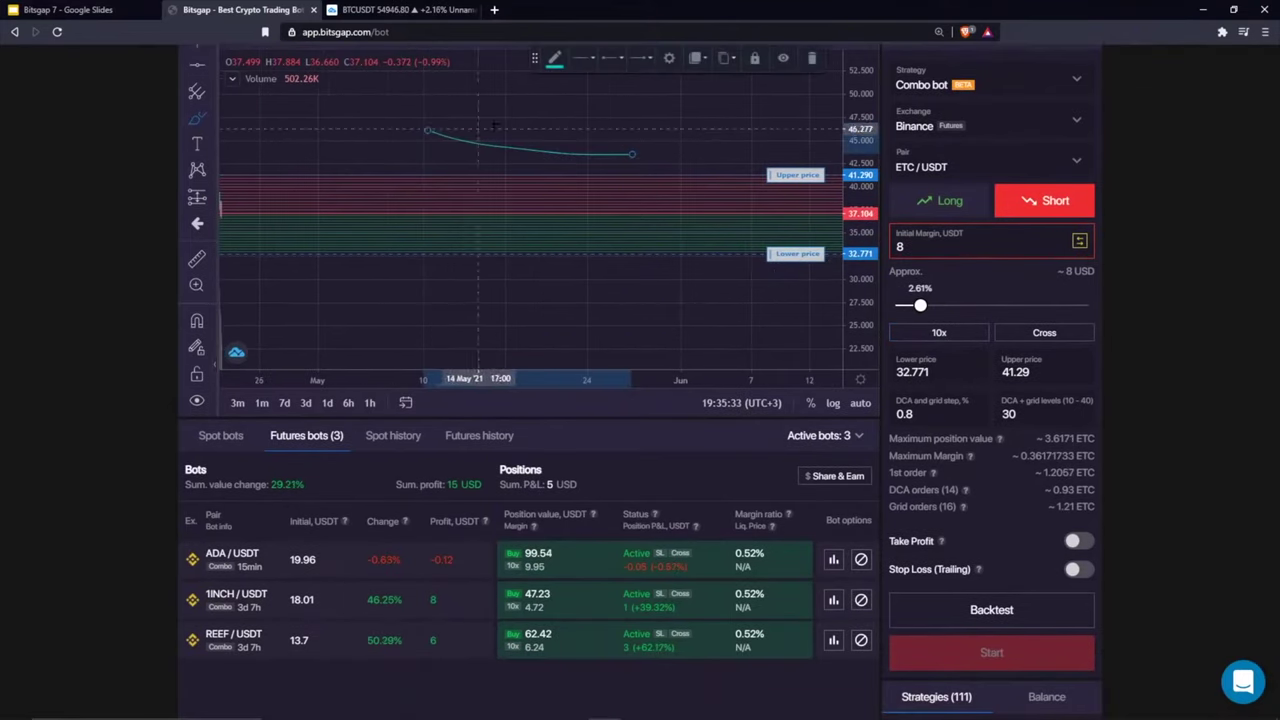
left_click(818, 59)
scroll(120, 163, "up", 1)
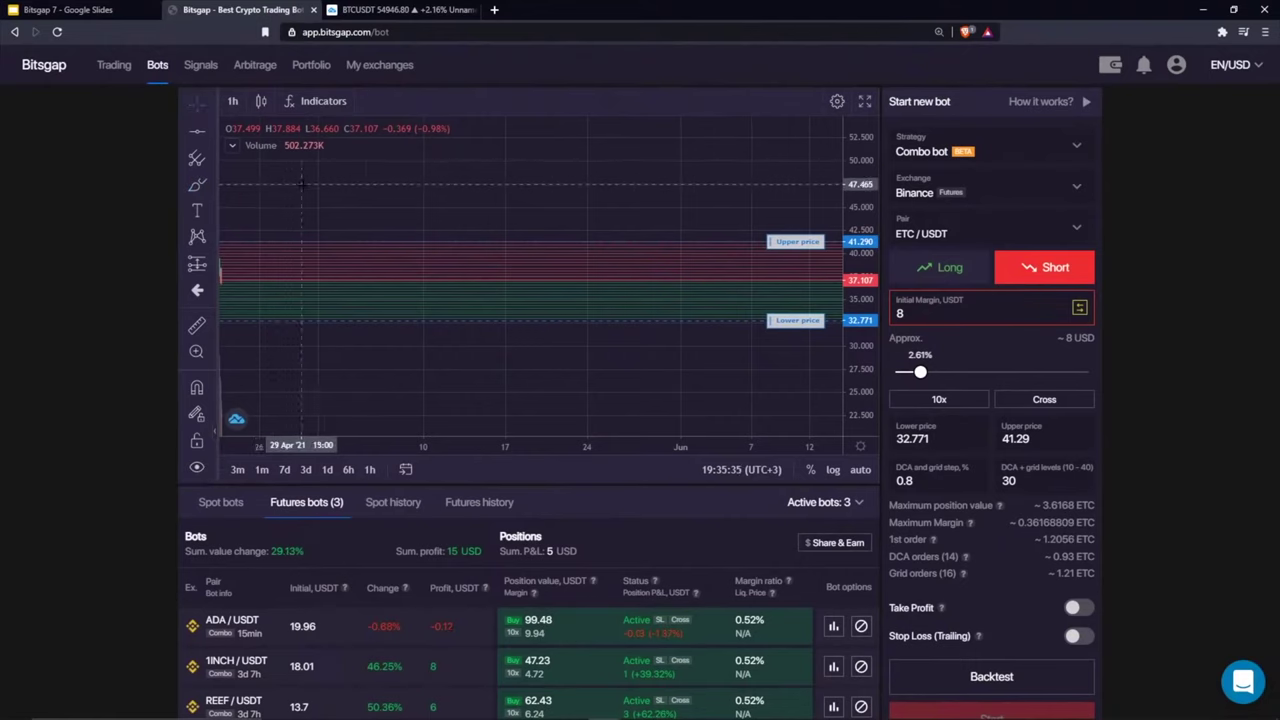
scroll(563, 194, "up", 1)
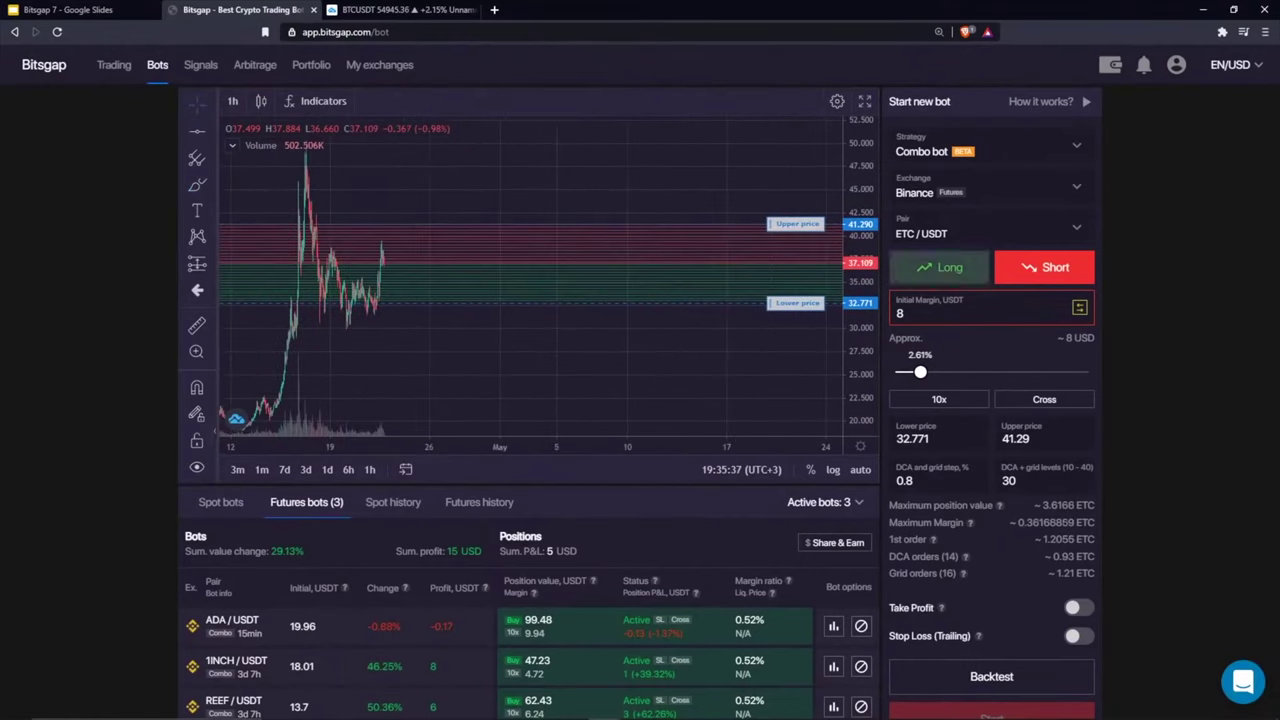
Step: Set the DCA + grid levels to 20 and raise the initial margin to the suggested minimum of 23 USDT
left_click(959, 305)
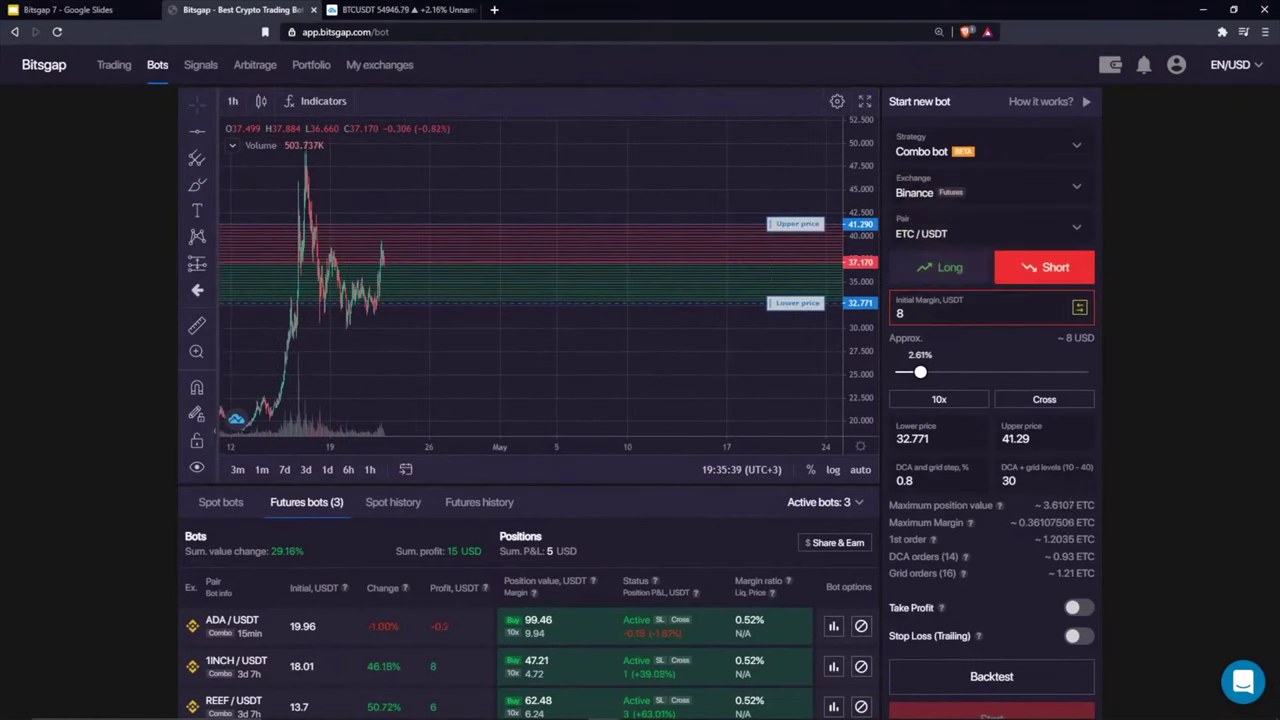
double_click(1008, 481)
type("20")
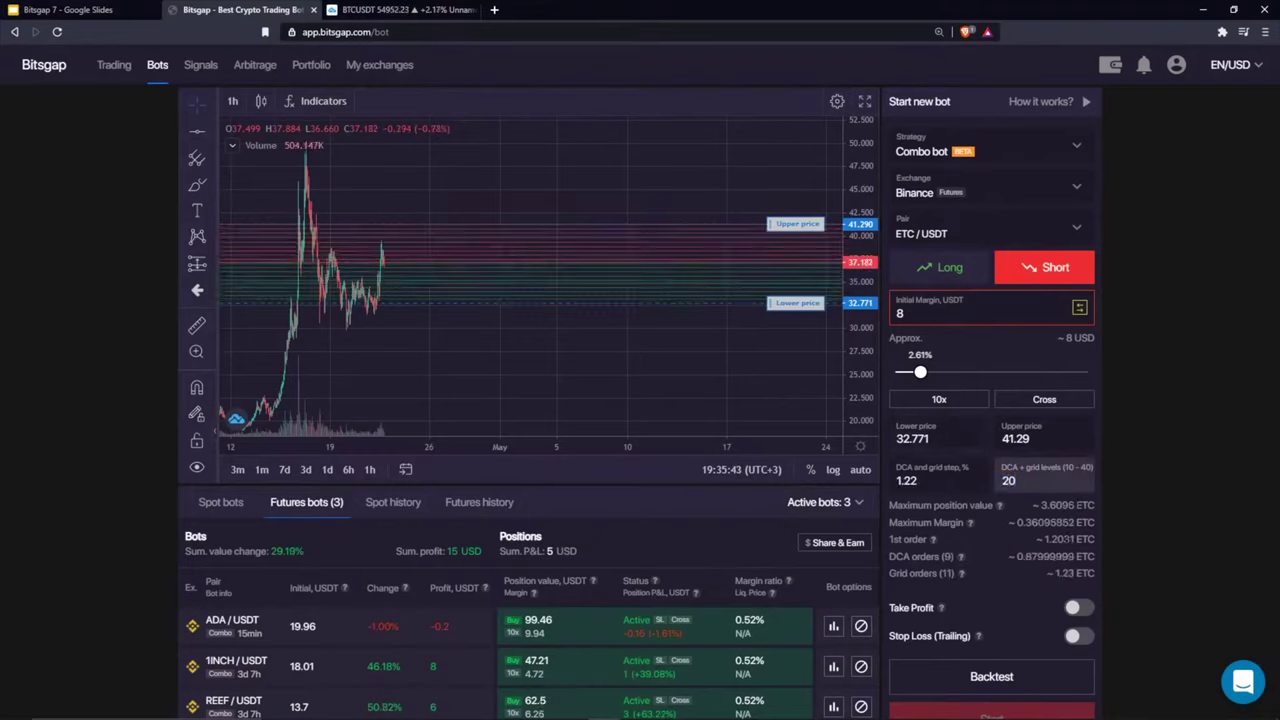
left_click(944, 316)
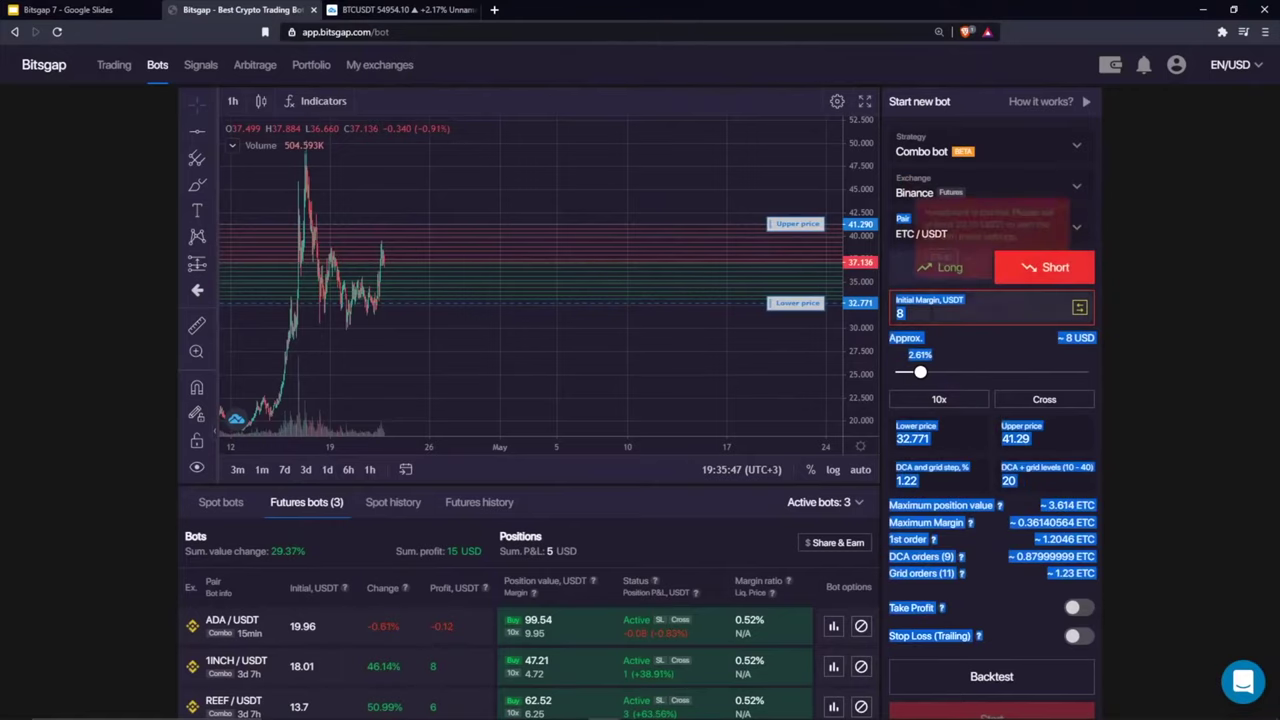
left_click(934, 251)
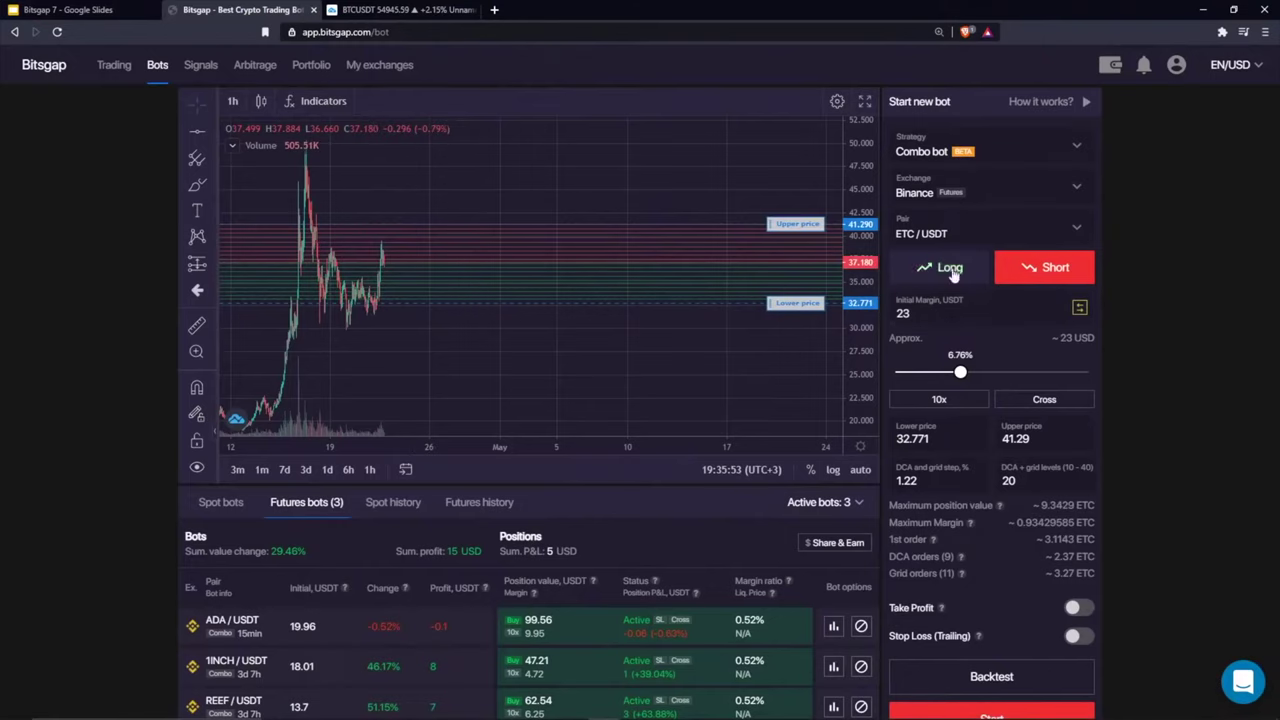
Step: Set the DCA + grid levels to 10 and reduce the initial margin to 10, accepting the suggested minimum of 10.52 USDT
left_click(973, 311)
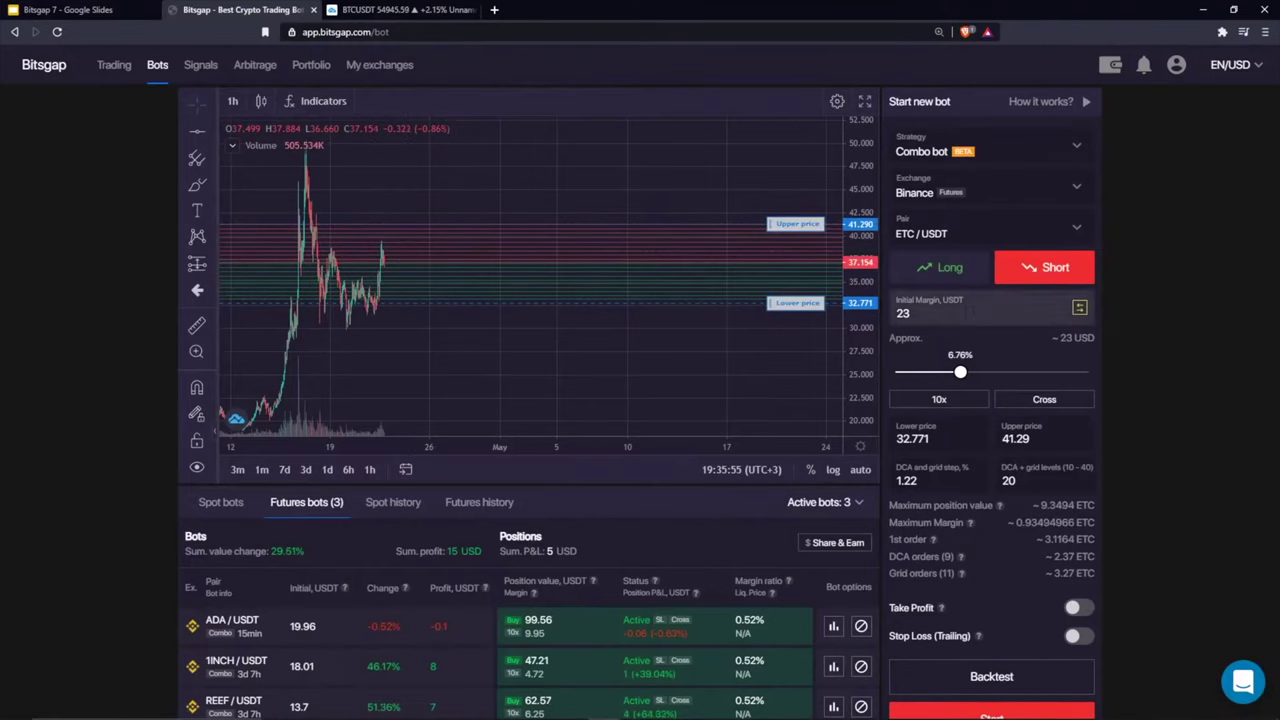
double_click(1008, 480)
type("1")
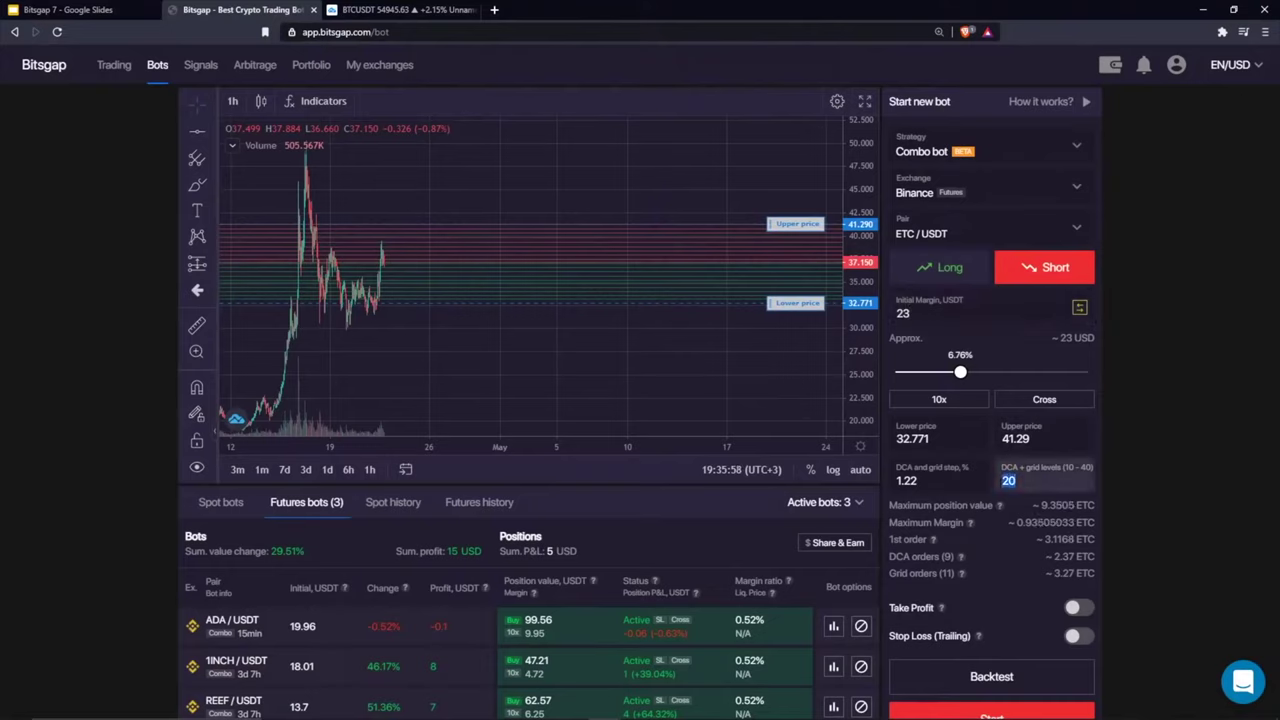
type("0")
left_click(903, 313)
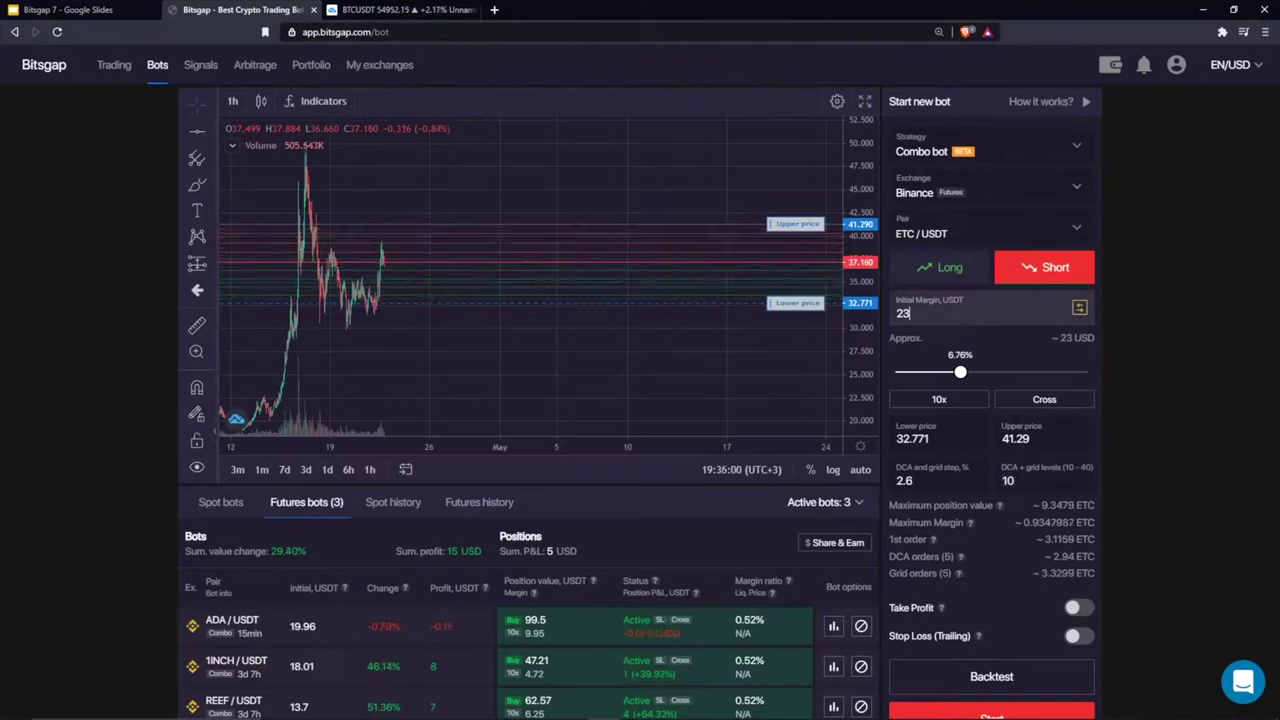
type("10")
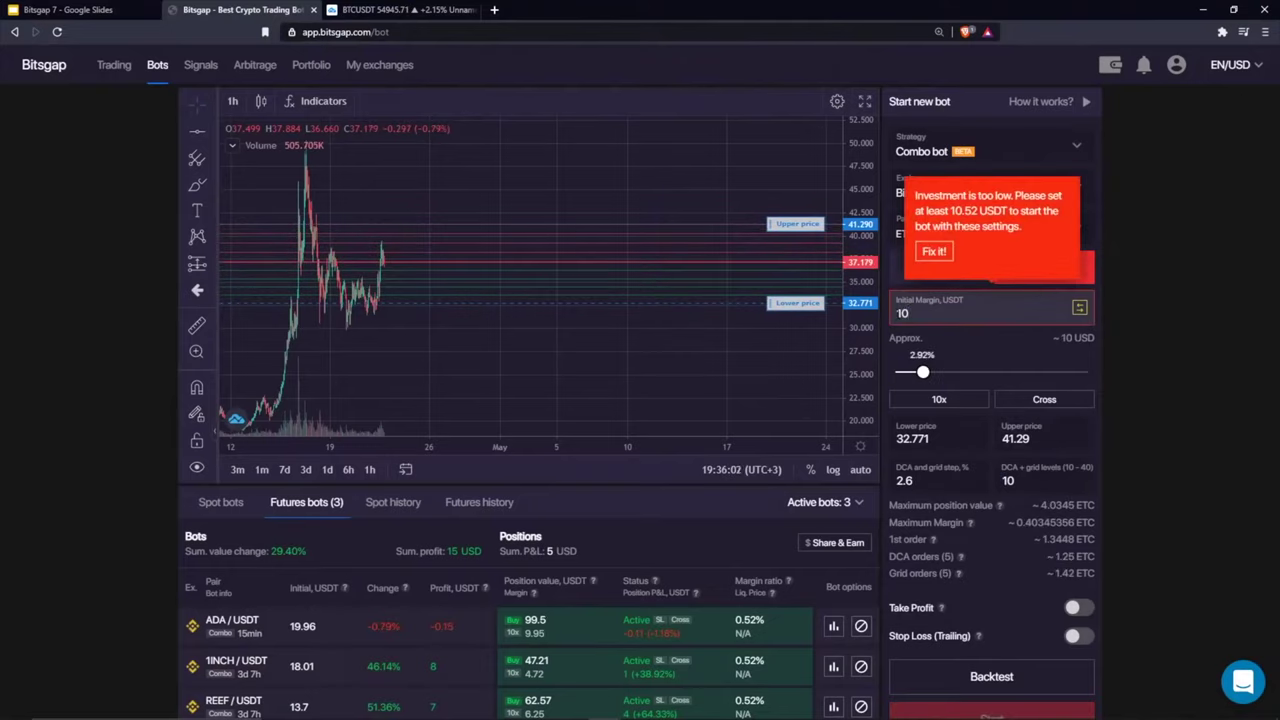
left_click(949, 245)
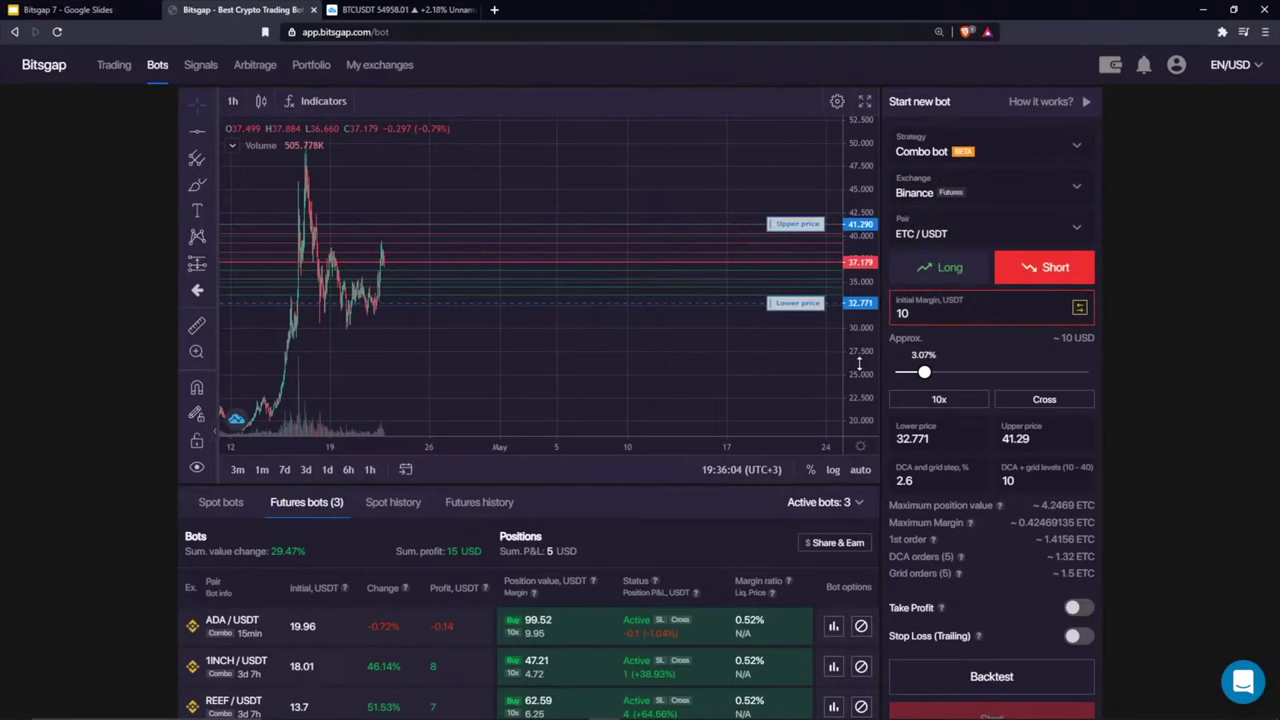
Step: Enable the trailing stop loss and place it above the upper price at 43.229
left_click(1077, 637)
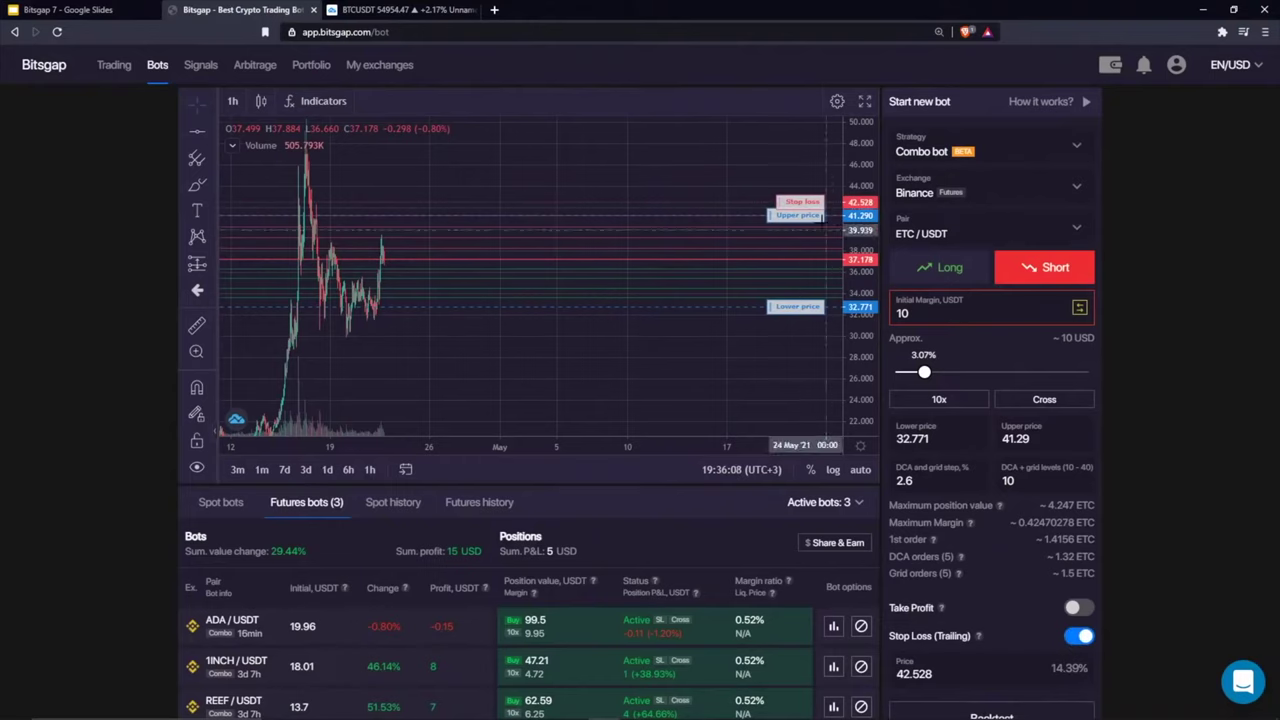
left_click_drag(800, 219, 799, 213)
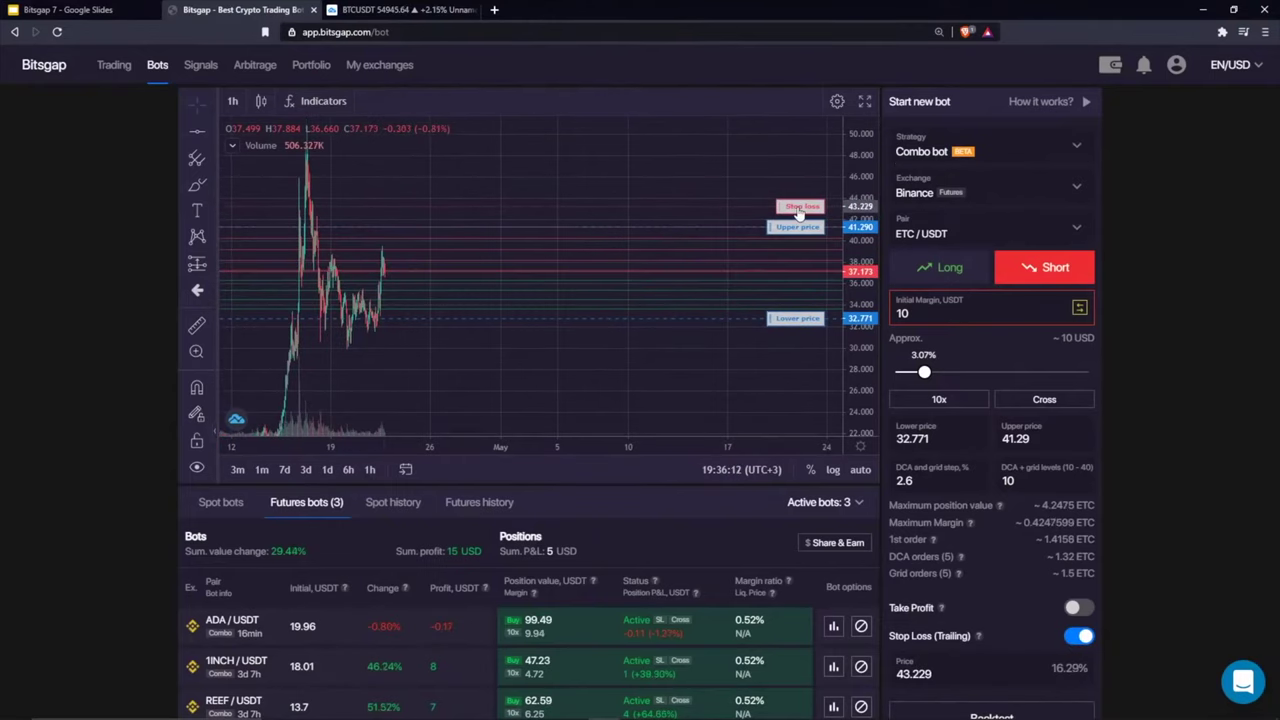
Step: Draw a rectangle from the current price down to about 22.5, spanning 23 April to 23 May, and color its border and fill green
left_click(207, 185)
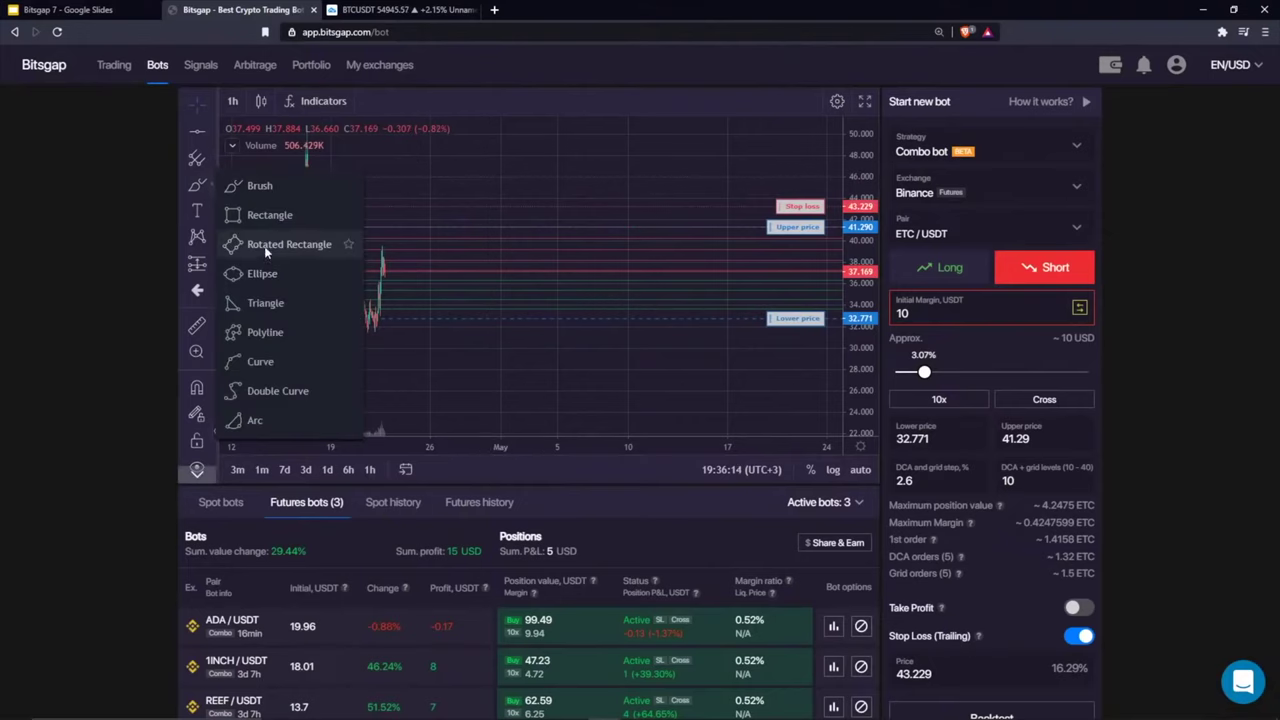
left_click(265, 215)
left_click(390, 272)
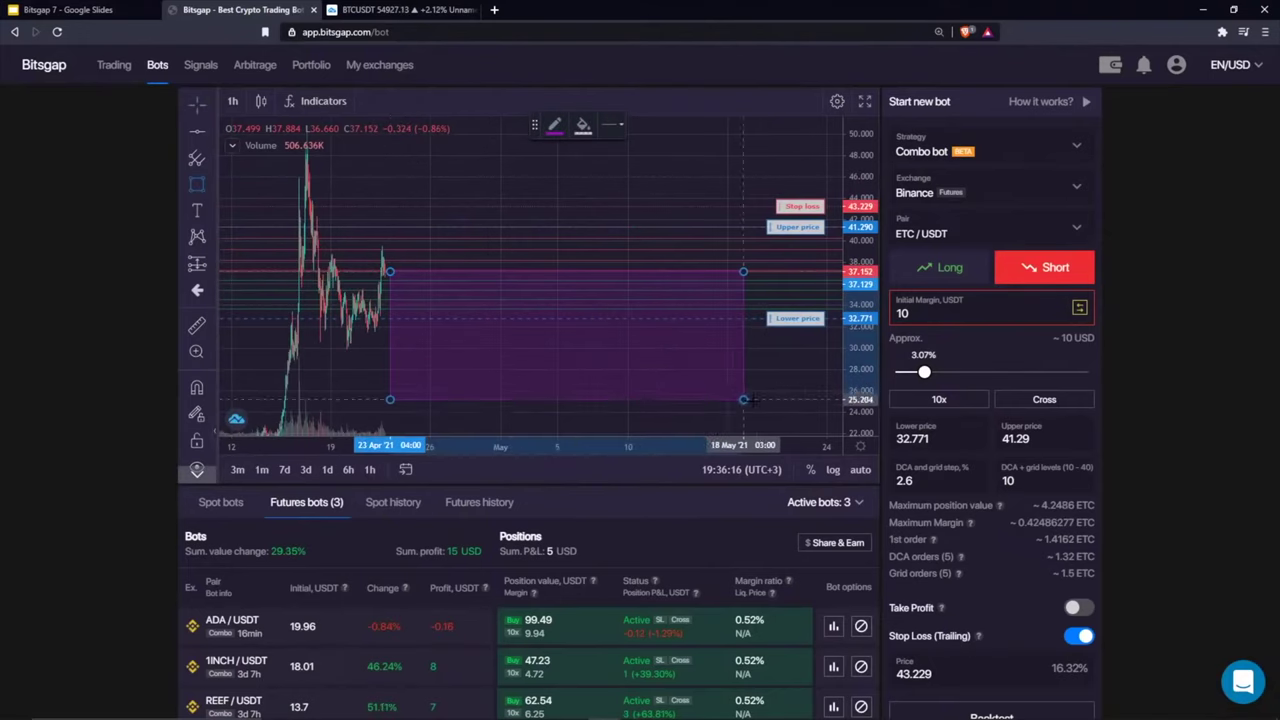
left_click(814, 425)
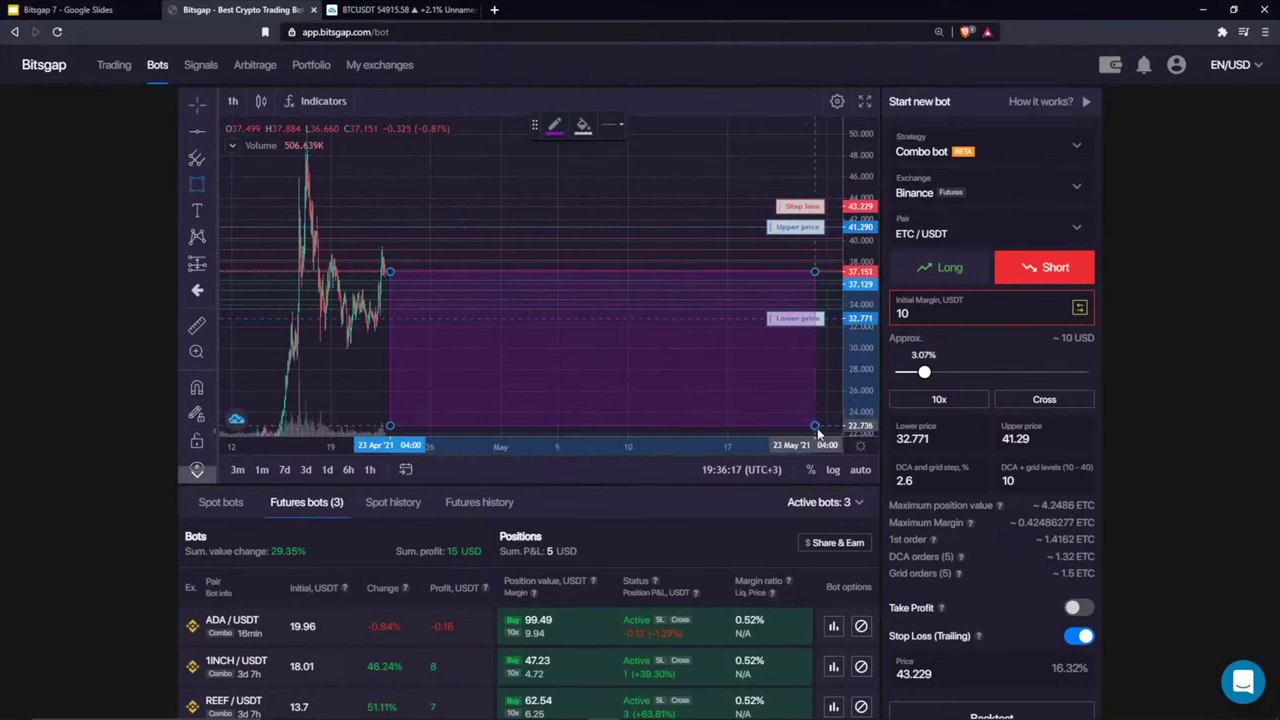
left_click(554, 126)
left_click(603, 167)
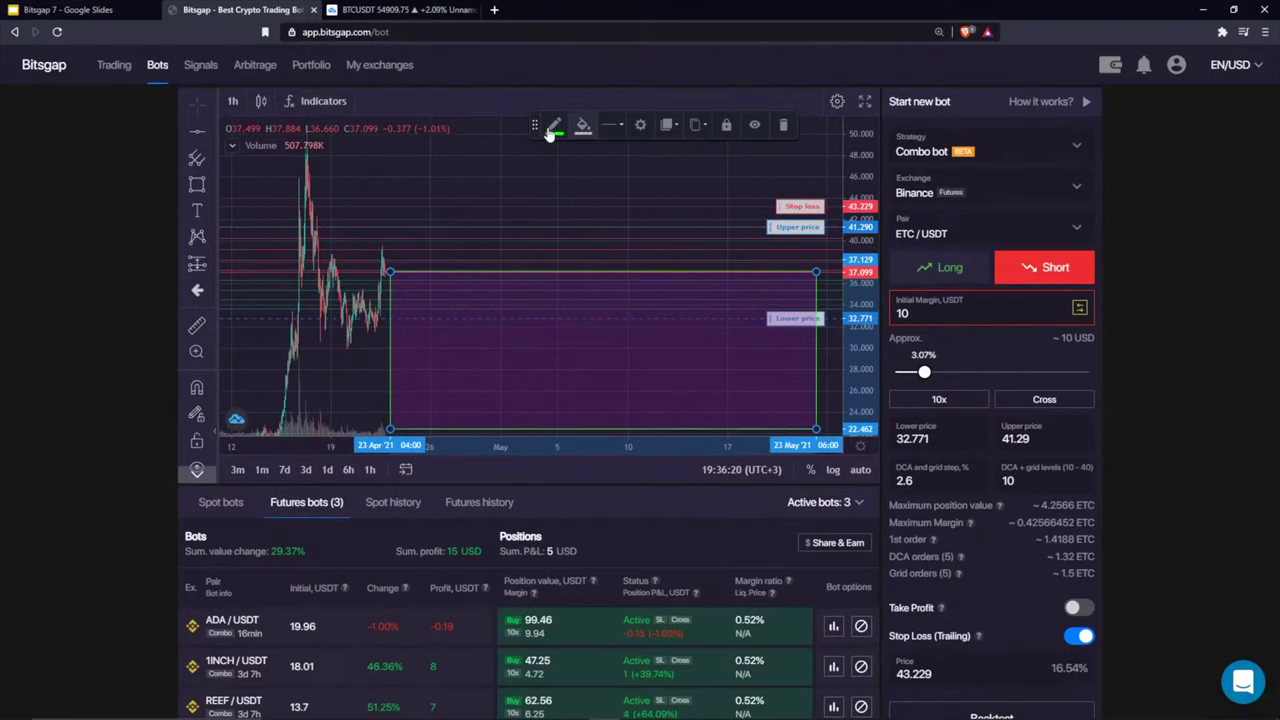
left_click(583, 127)
left_click(632, 167)
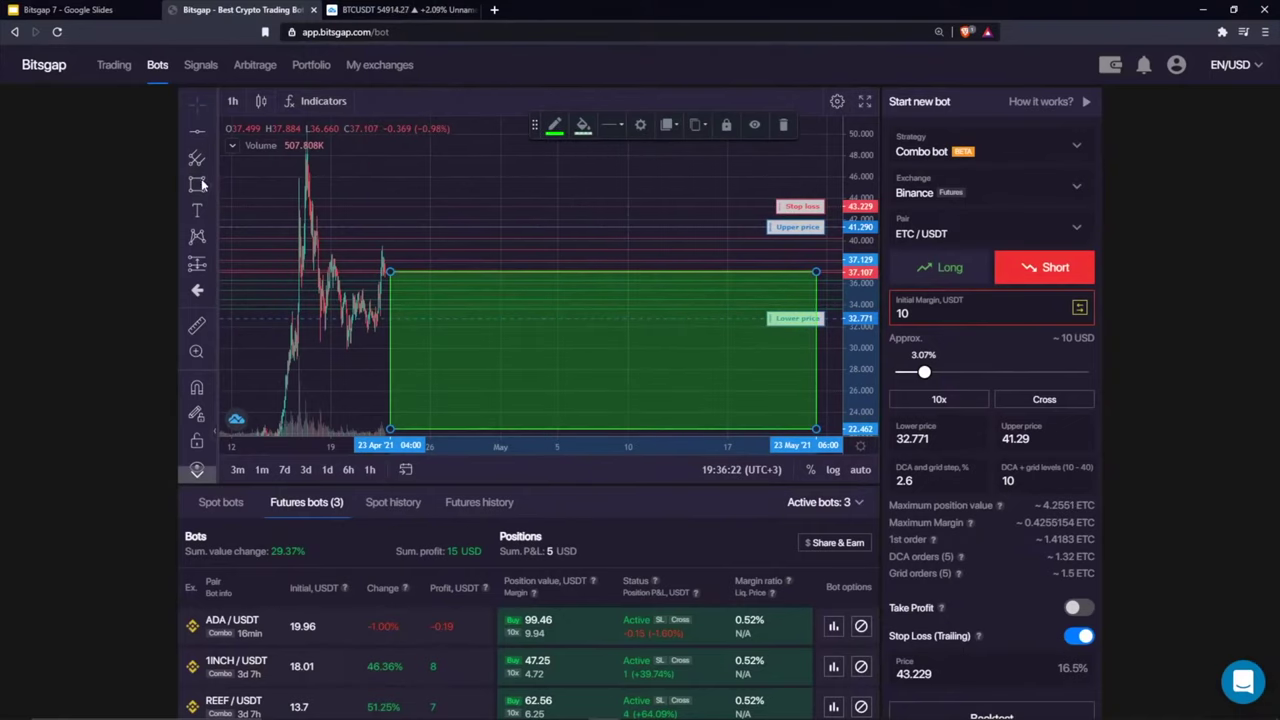
Step: Draw a second rectangle from the current price up to about 50.5 over the same dates and color its fill and border red
left_click(390, 270)
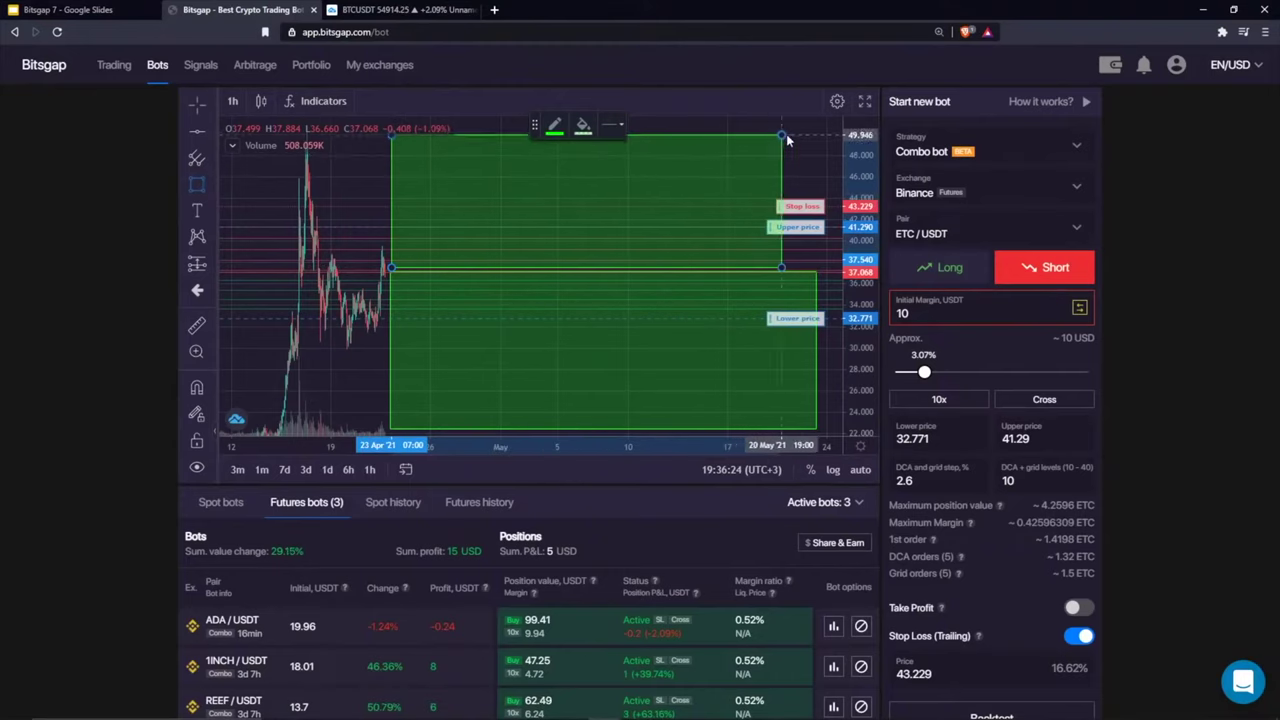
left_click(816, 130)
left_click(583, 127)
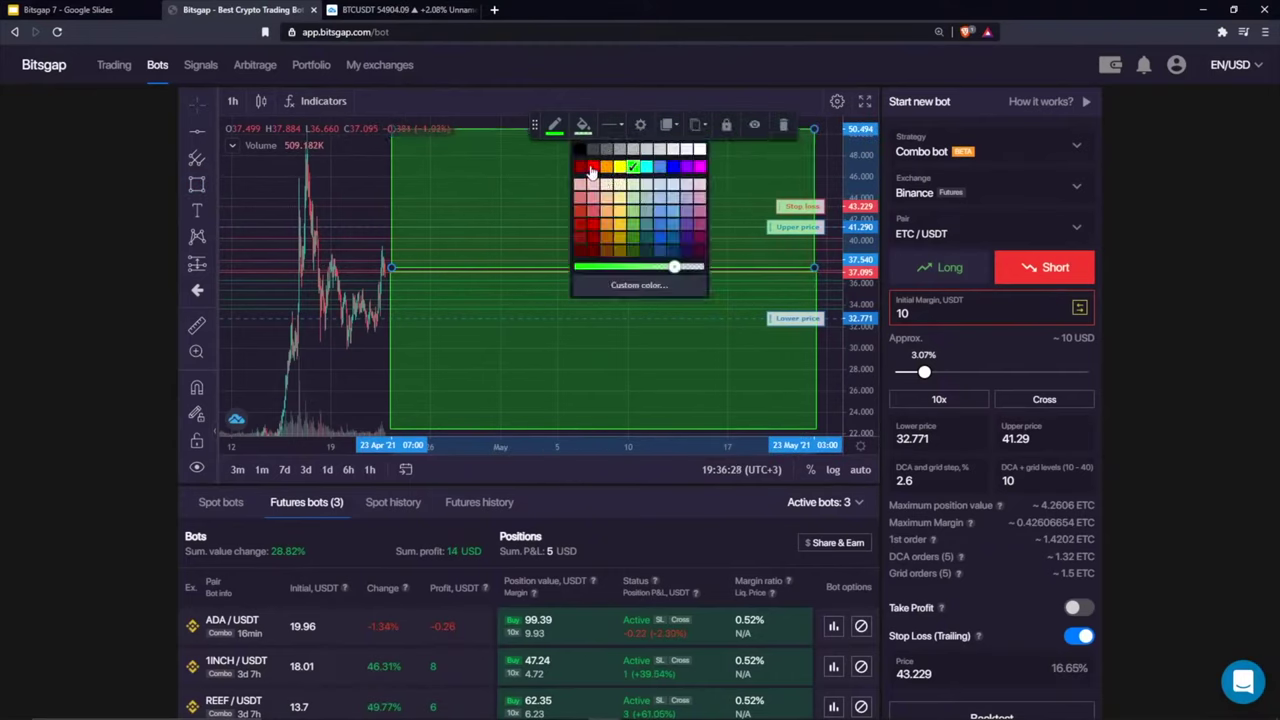
left_click(593, 170)
left_click(554, 127)
left_click(576, 167)
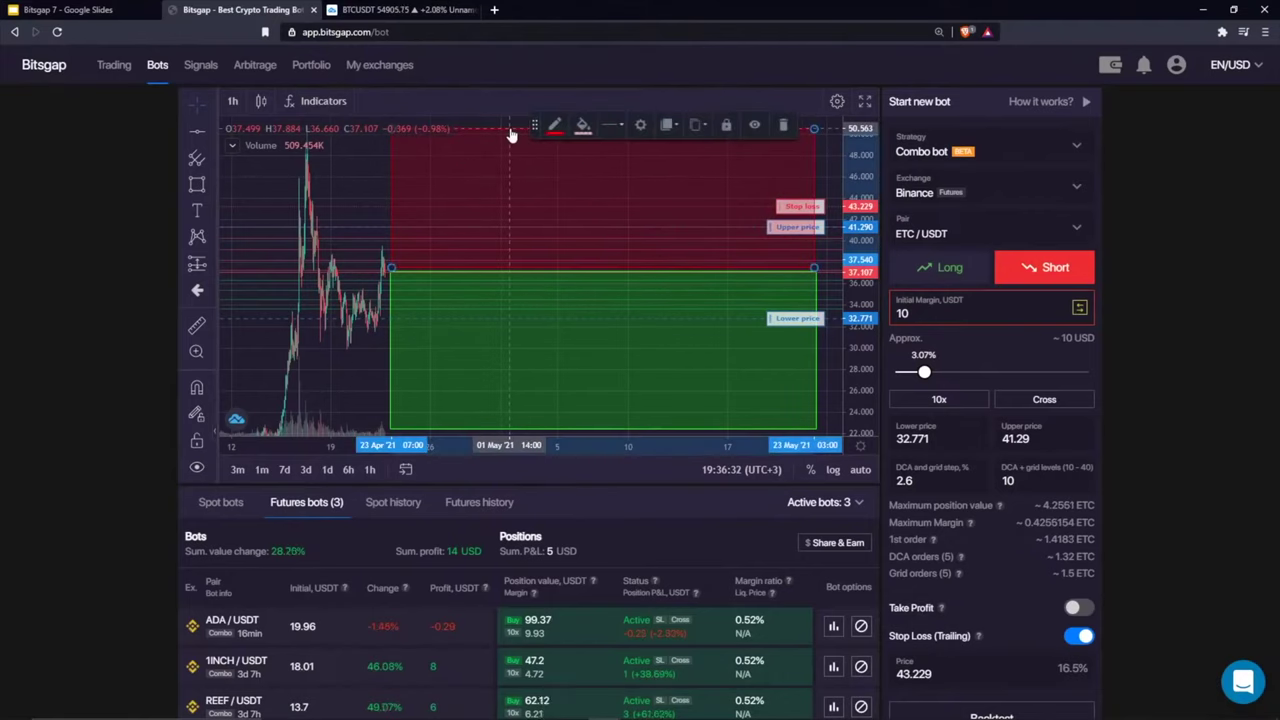
Step: Delete the red and green rectangles from the chart
left_click(783, 126)
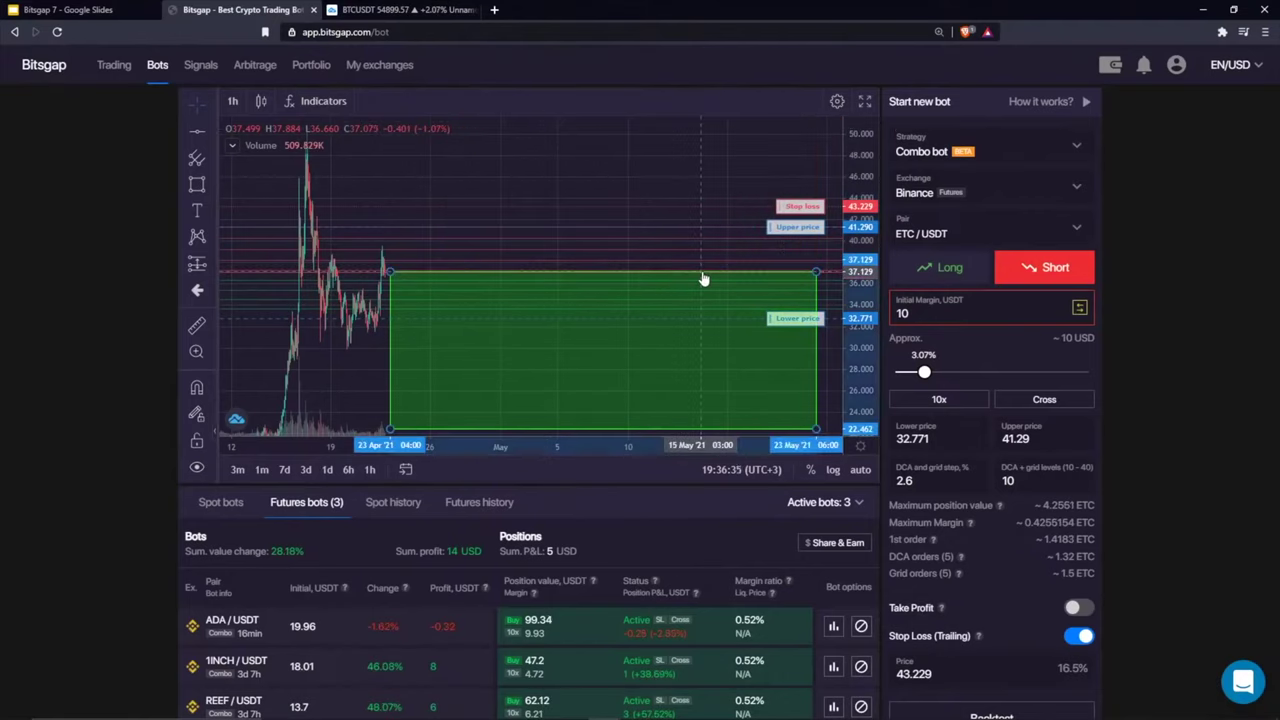
left_click(703, 279)
left_click(780, 123)
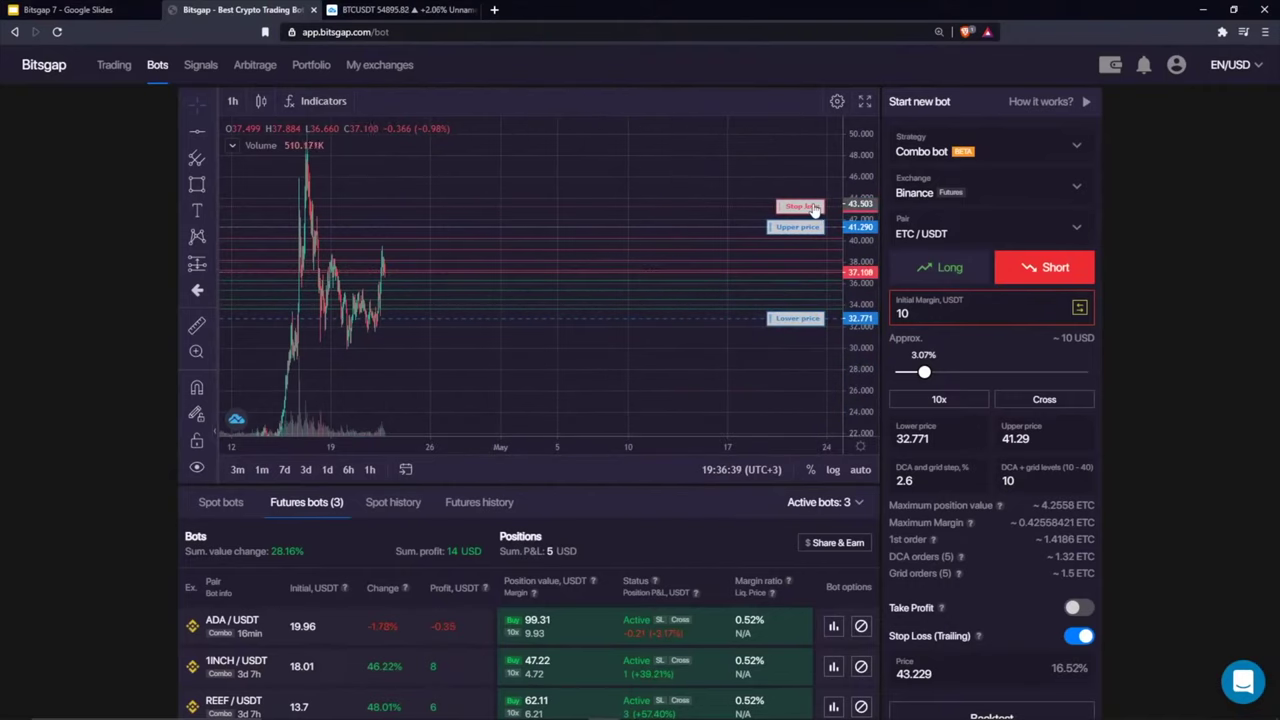
Step: Lower the trailing stop loss to 42.481, just above the upper price, and raise the initial margin to 13 USDT
left_click_drag(875, 192, 865, 185)
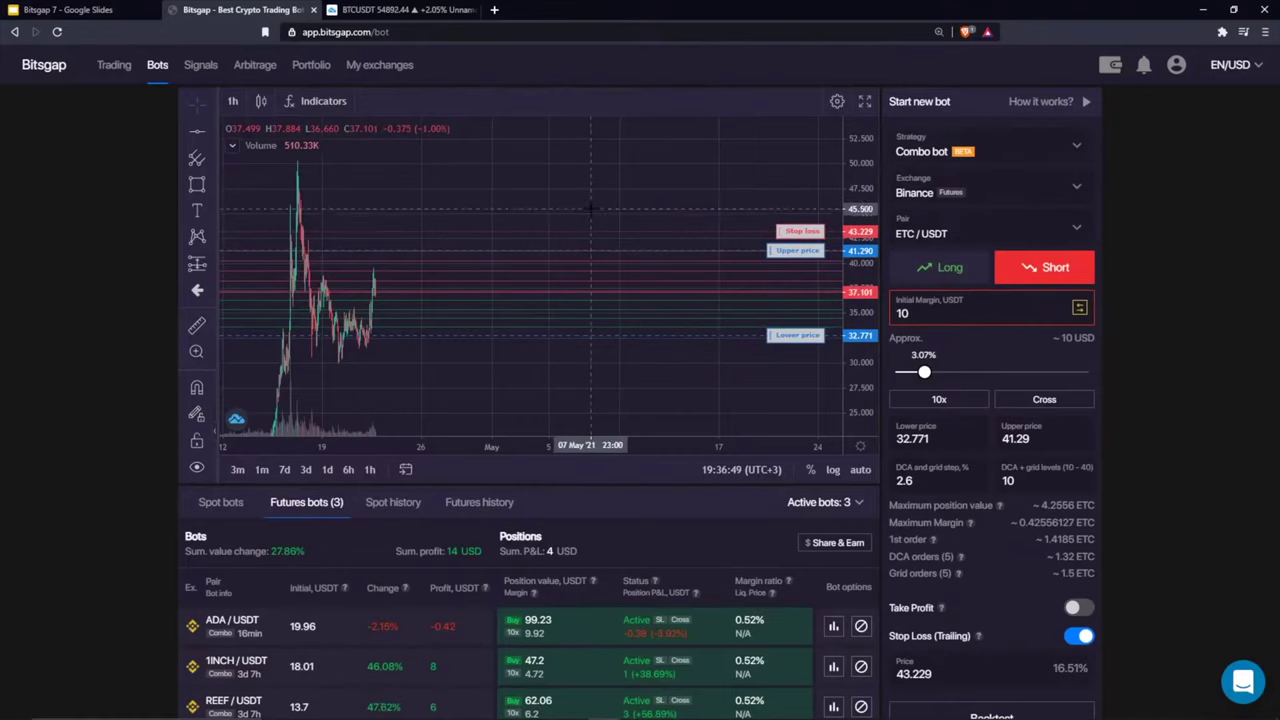
scroll(767, 228, "left", 1)
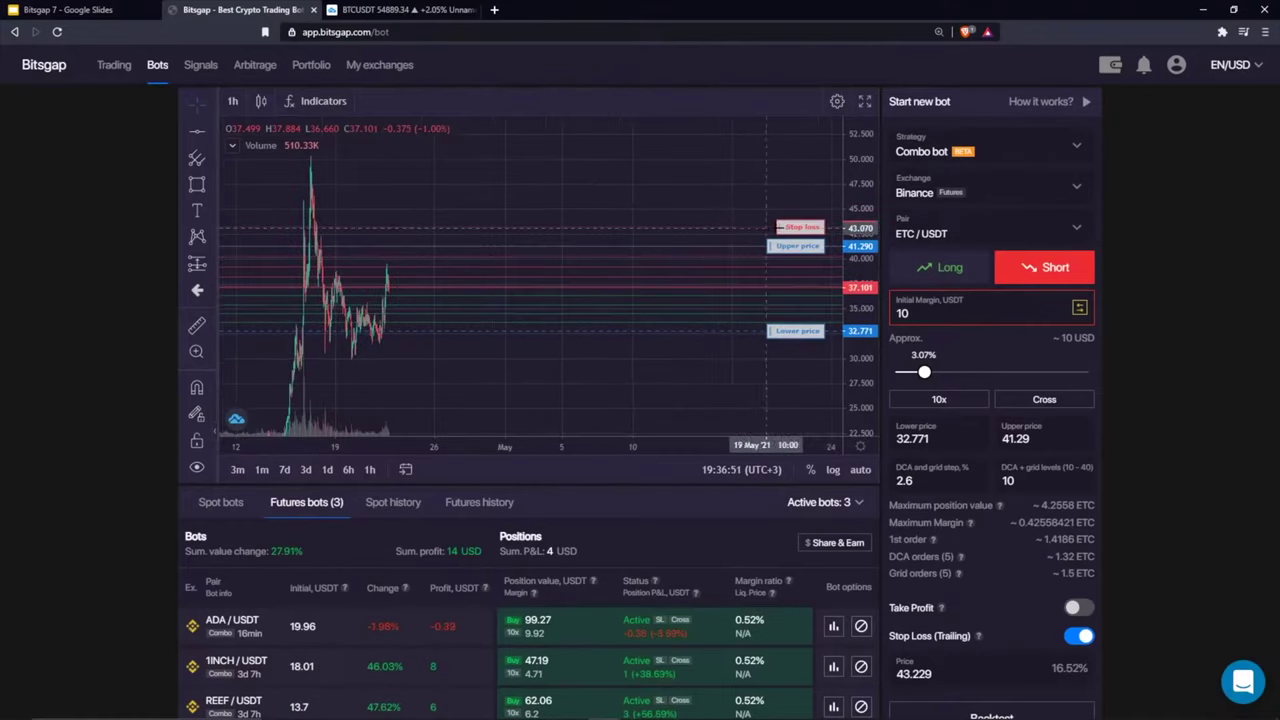
scroll(740, 230, "left", 1)
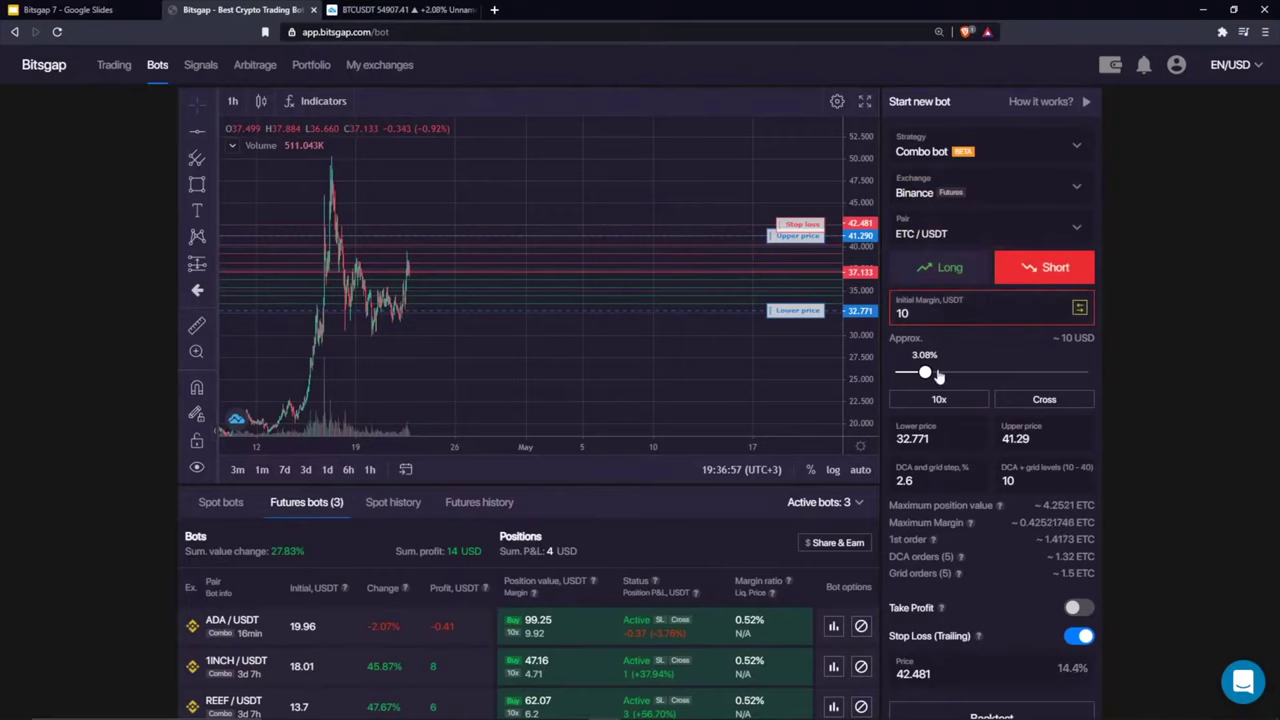
left_click_drag(925, 372, 933, 374)
double_click(902, 313)
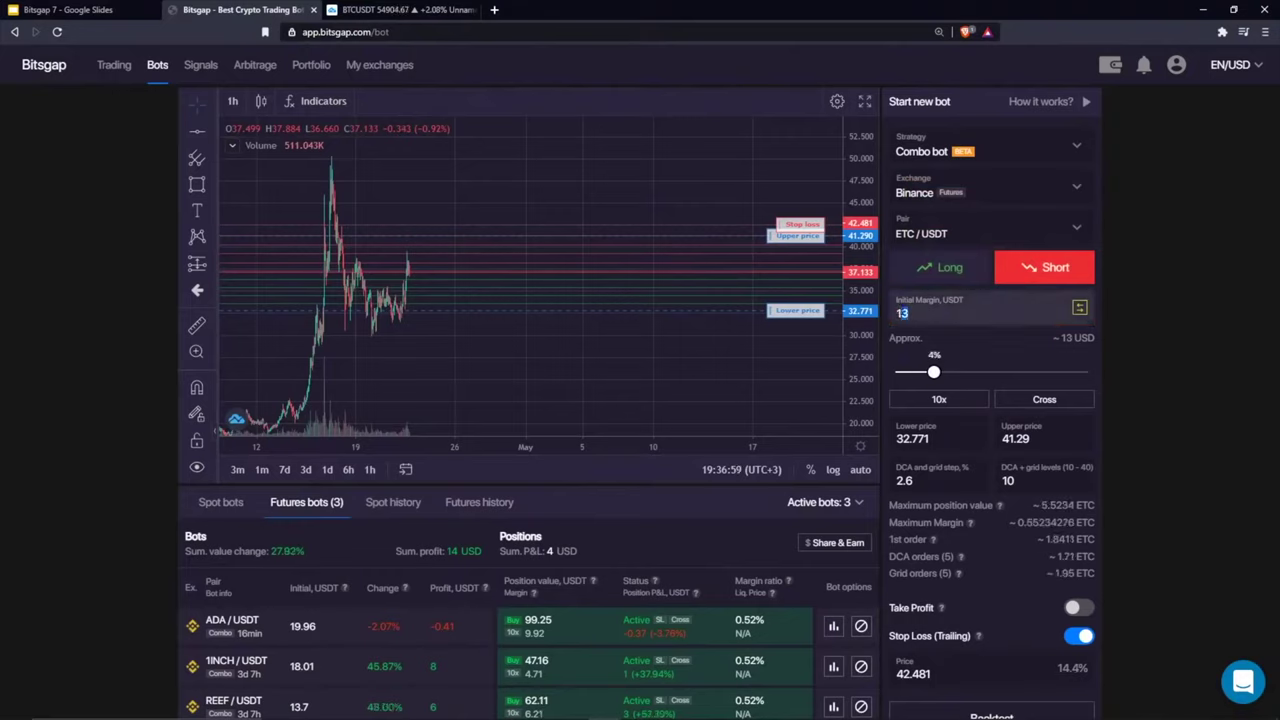
scroll(724, 380, "down", 2)
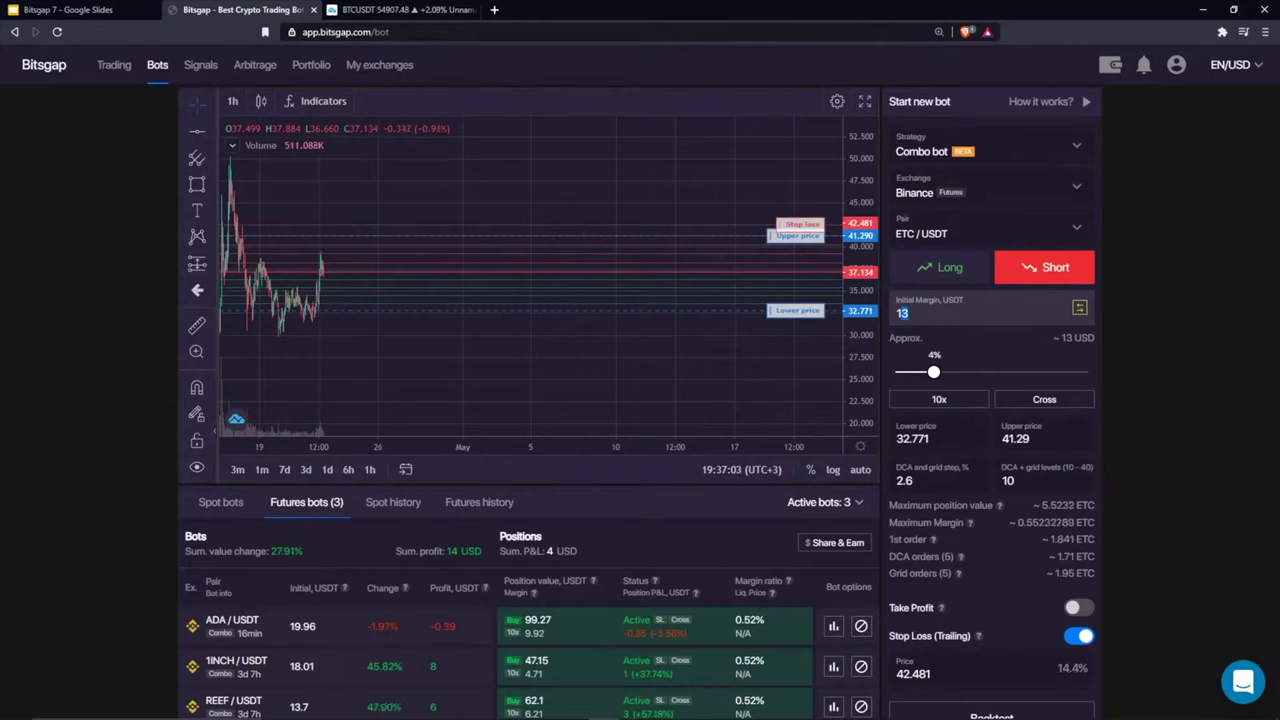
double_click(904, 480)
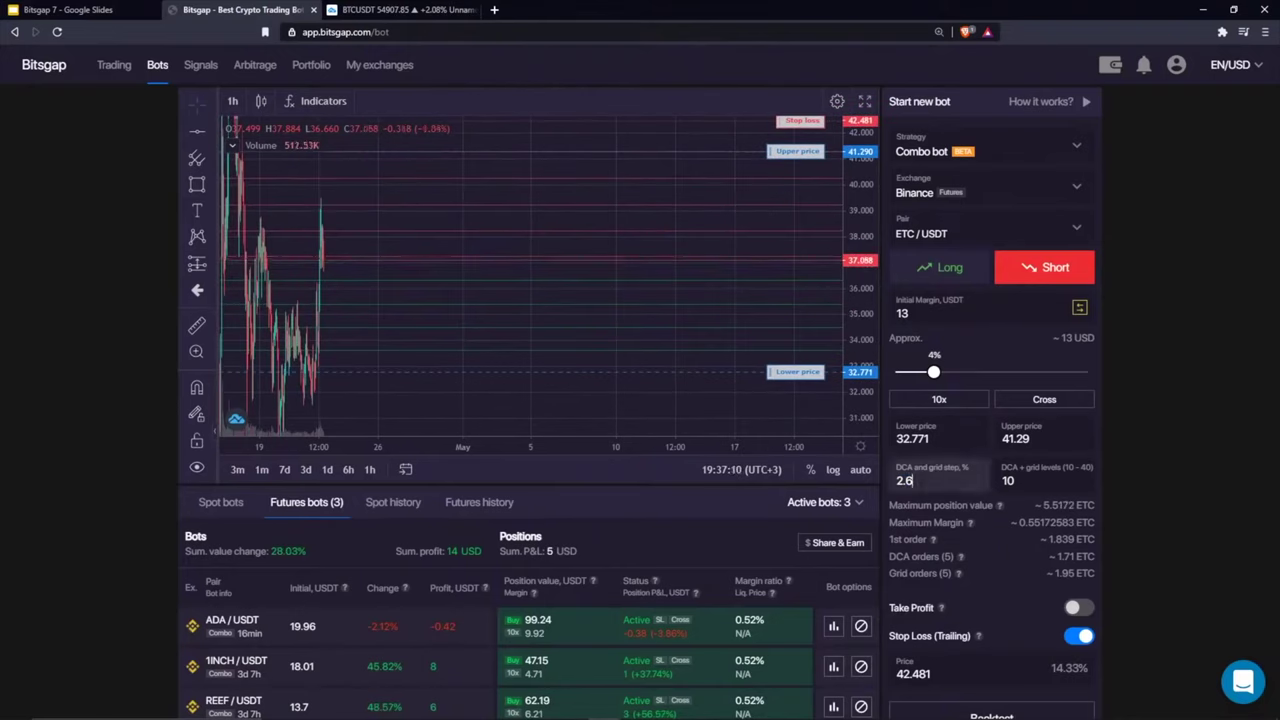
left_click(197, 469)
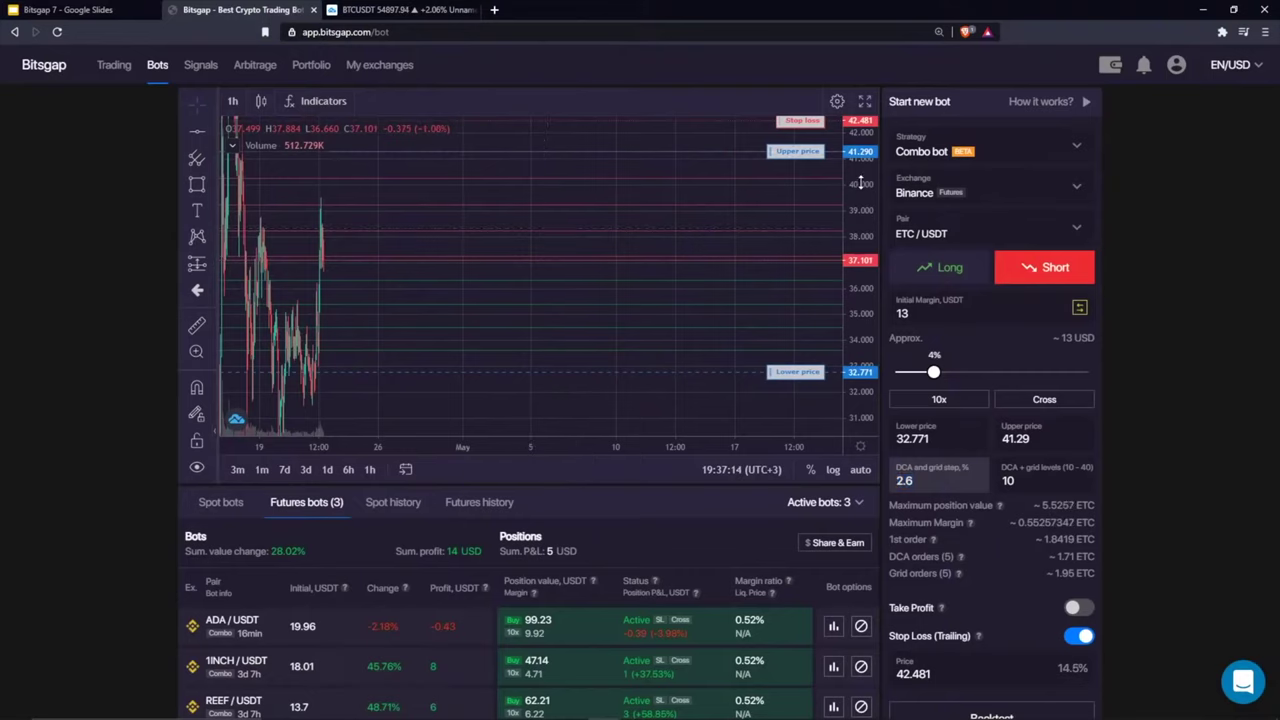
left_click_drag(860, 183, 860, 370)
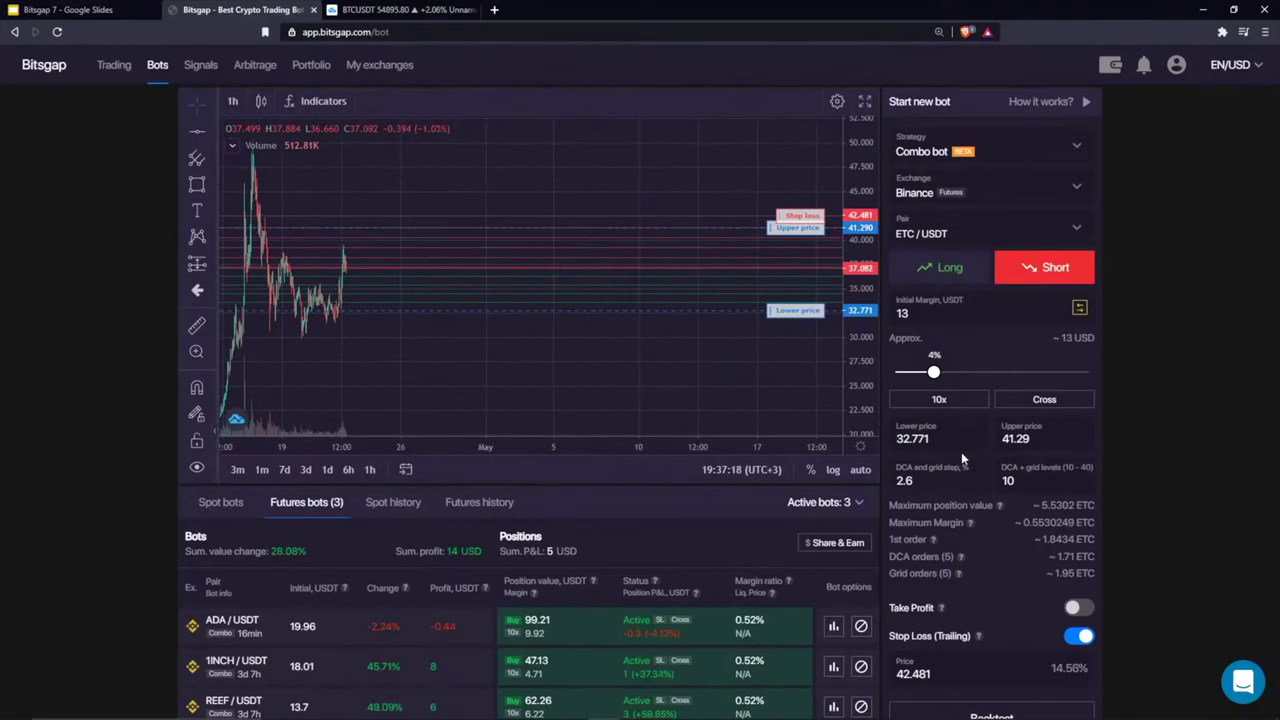
Step: Start the Short ETC/USDT Combo bot with the configured settings
scroll(1131, 575, "down", 1)
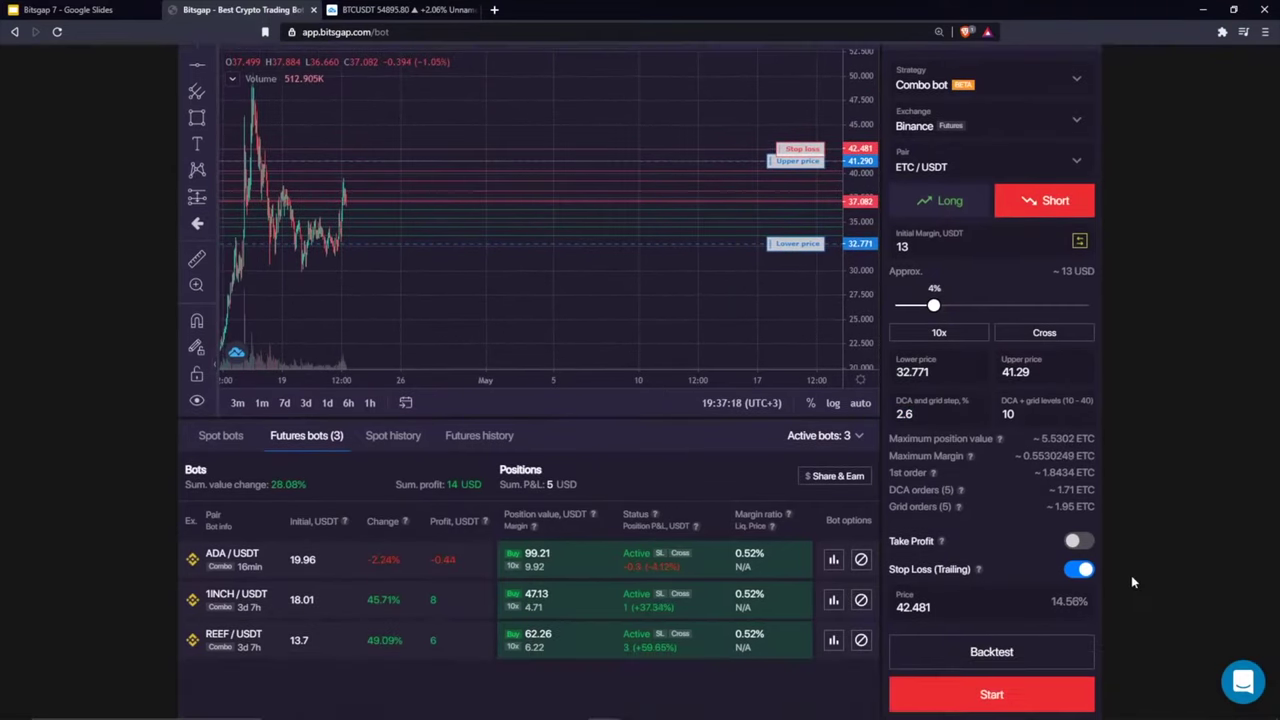
left_click(1013, 697)
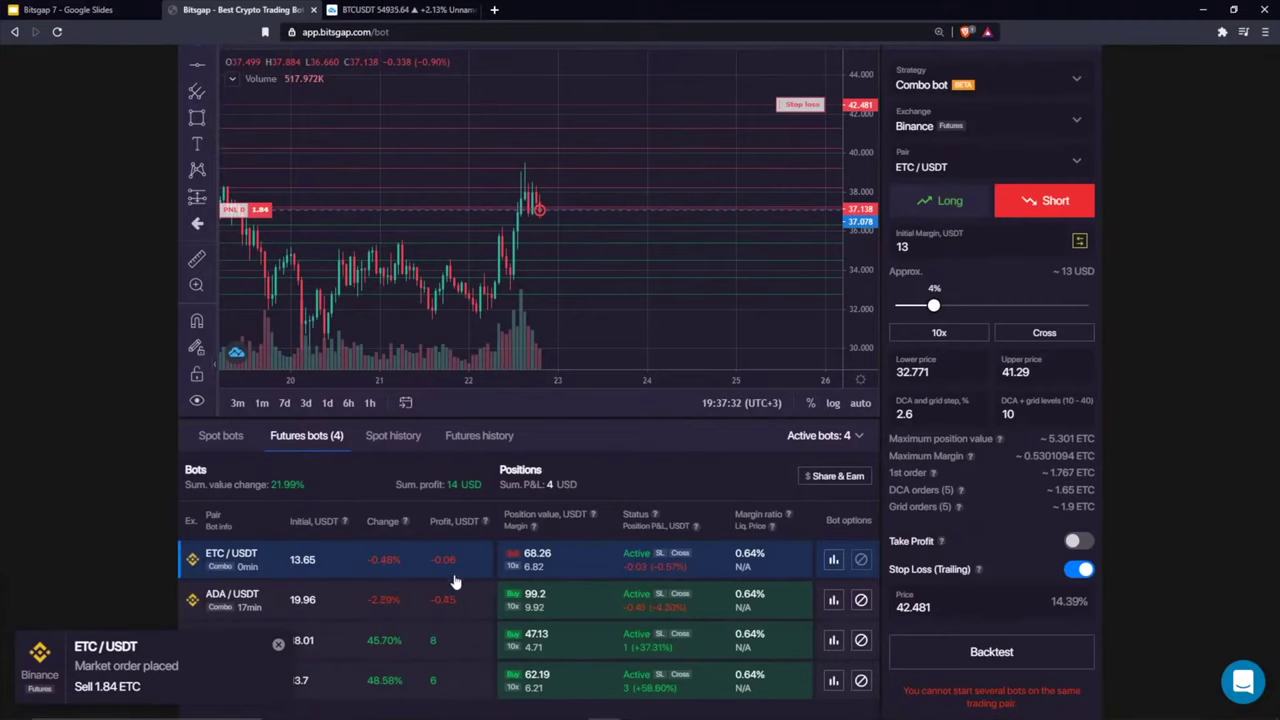
Step: Open the running ADA, ETC, 1INCH and REEF futures bots in turn and examine their positions, levels and executed orders on the chart
scroll(460, 590, "down", 2)
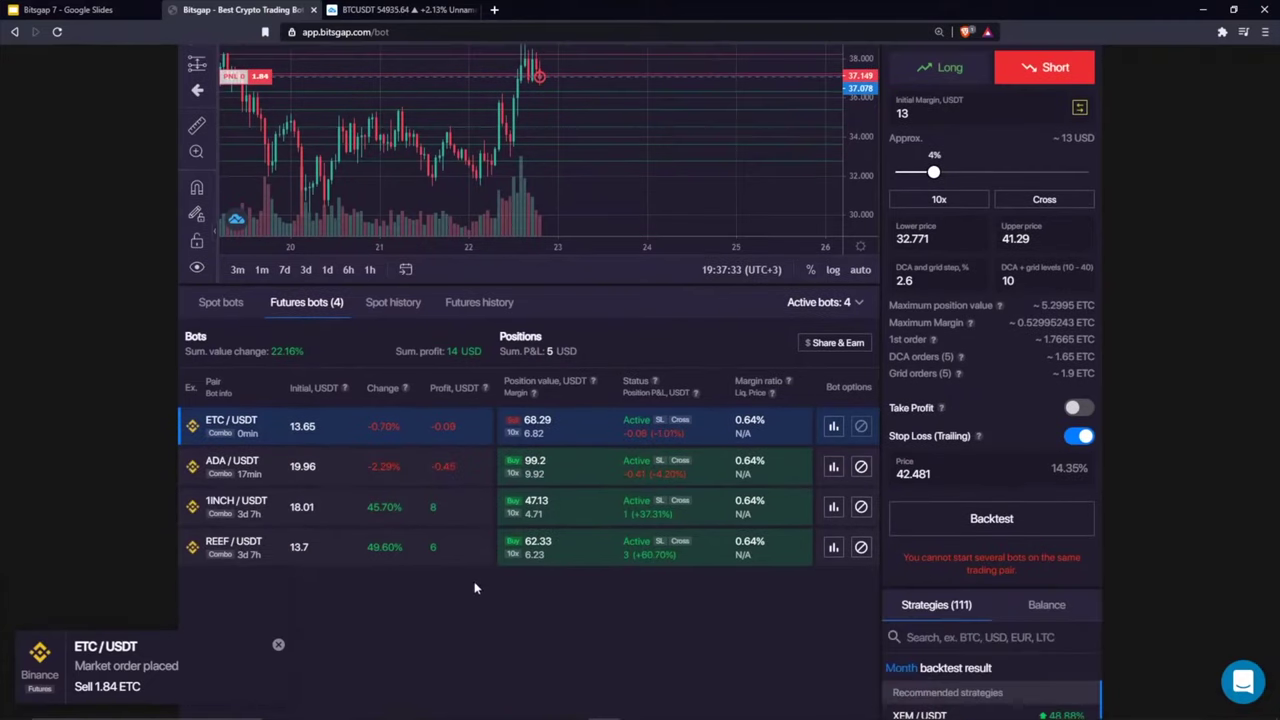
left_click(598, 470)
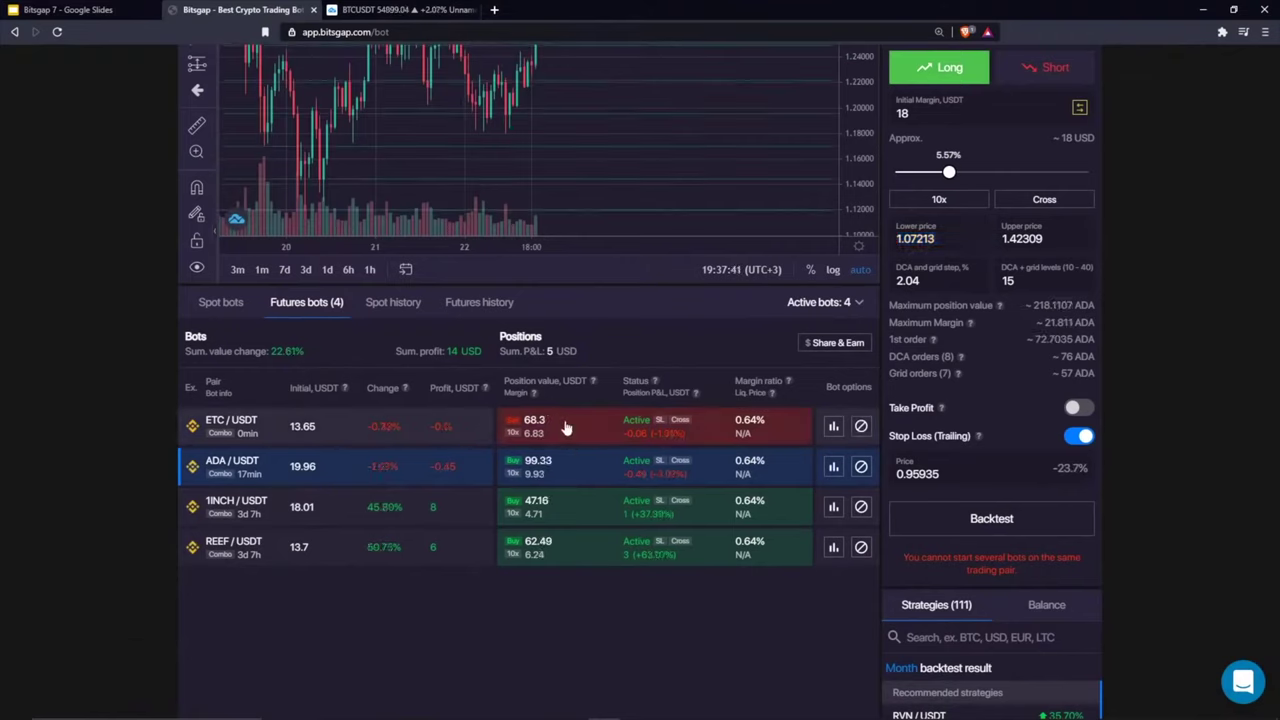
left_click(575, 430)
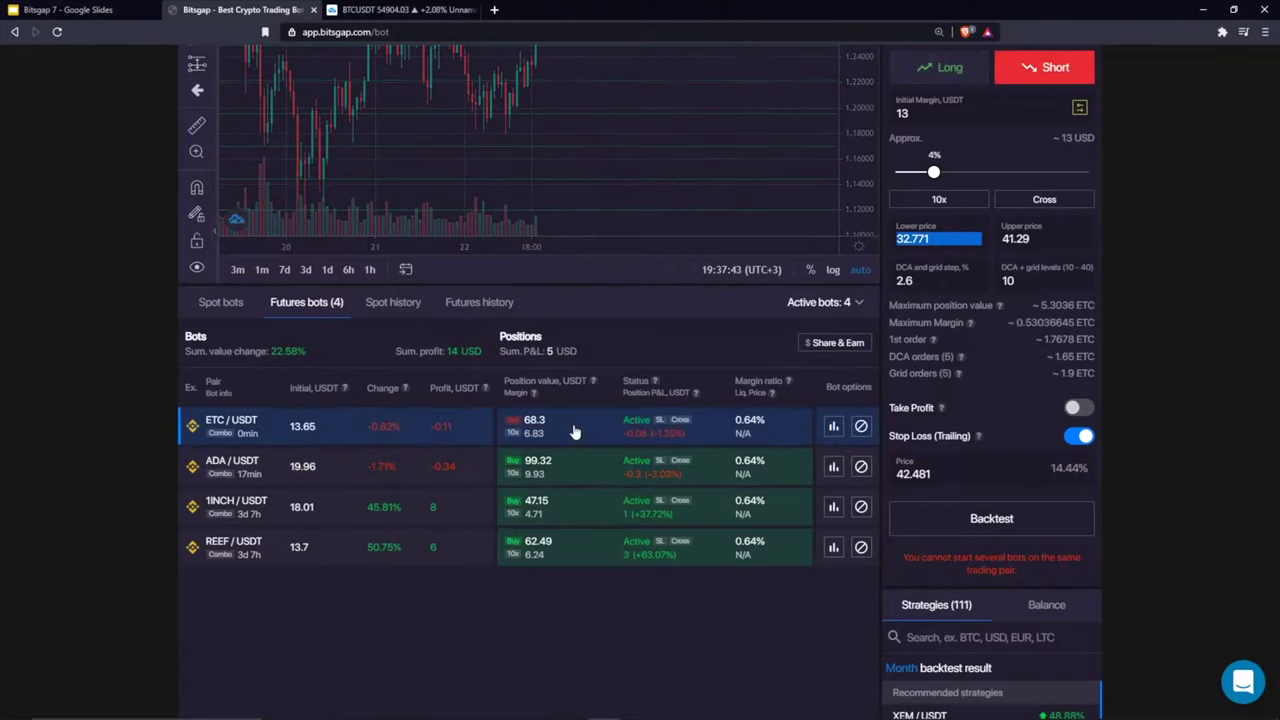
left_click(566, 515)
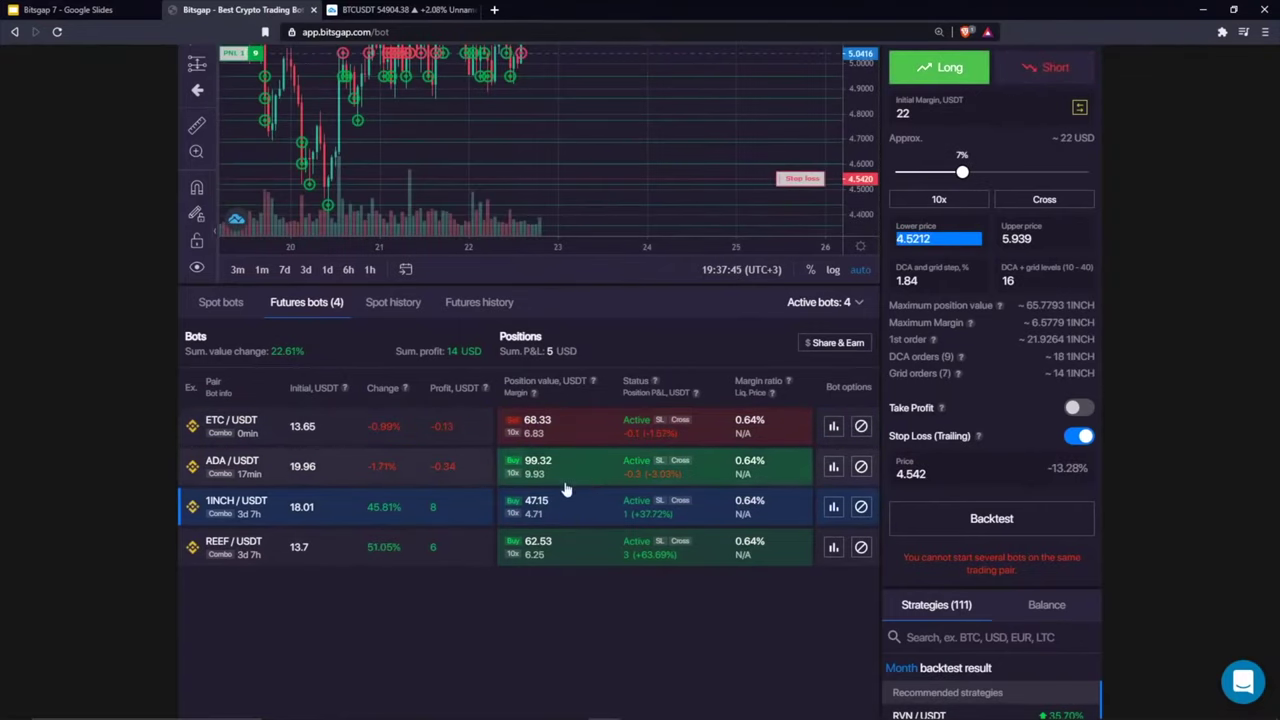
scroll(620, 550, "up", 2)
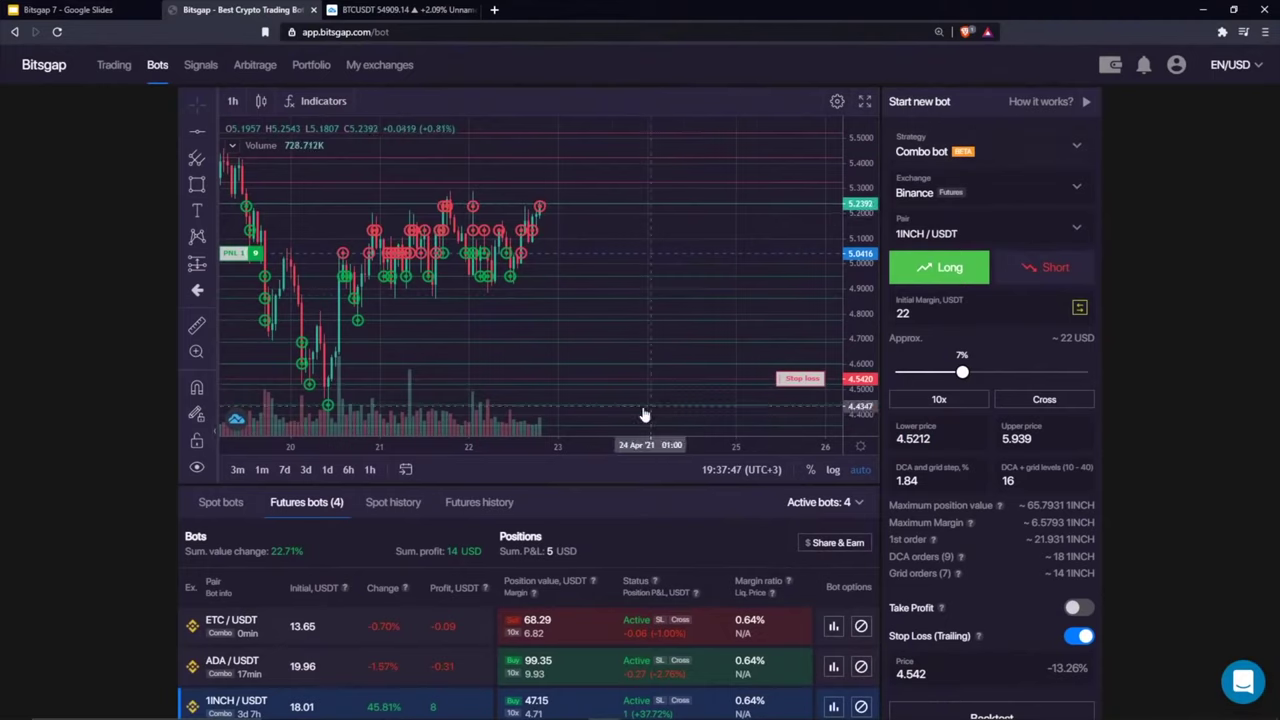
scroll(640, 330, "up", 3)
scroll(600, 608, "down", 3)
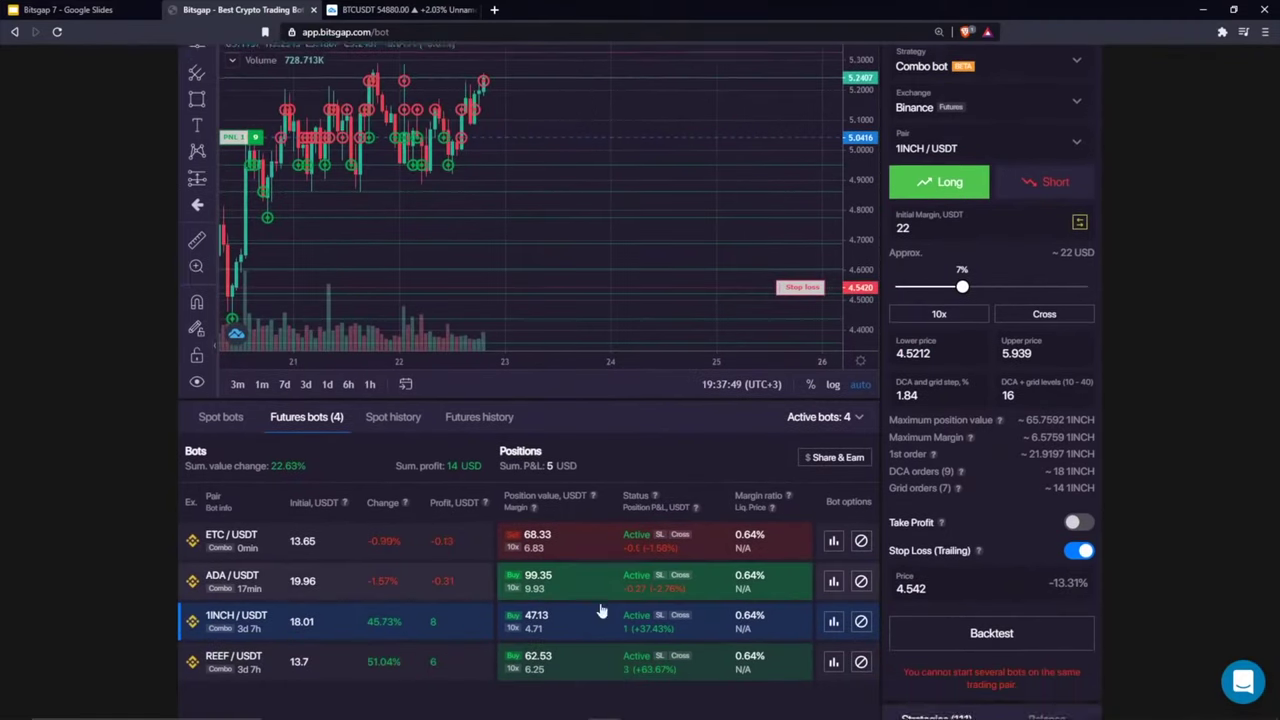
left_click(592, 610)
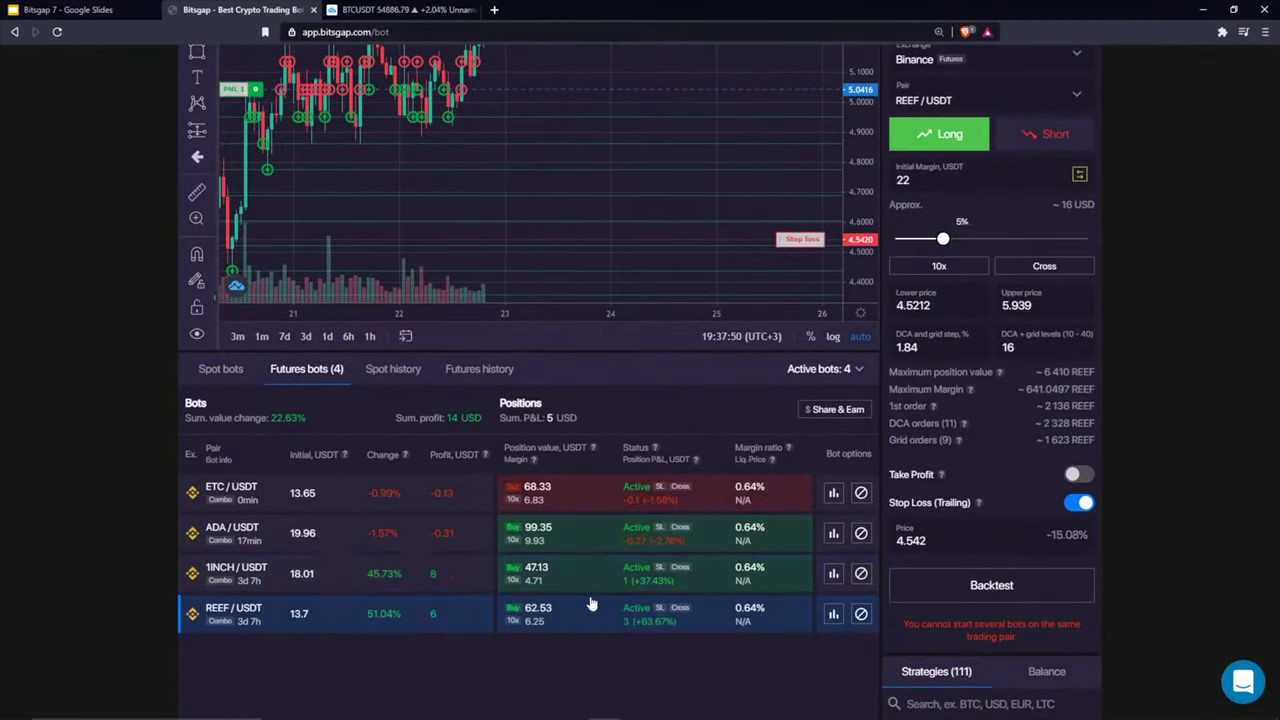
left_click(592, 541)
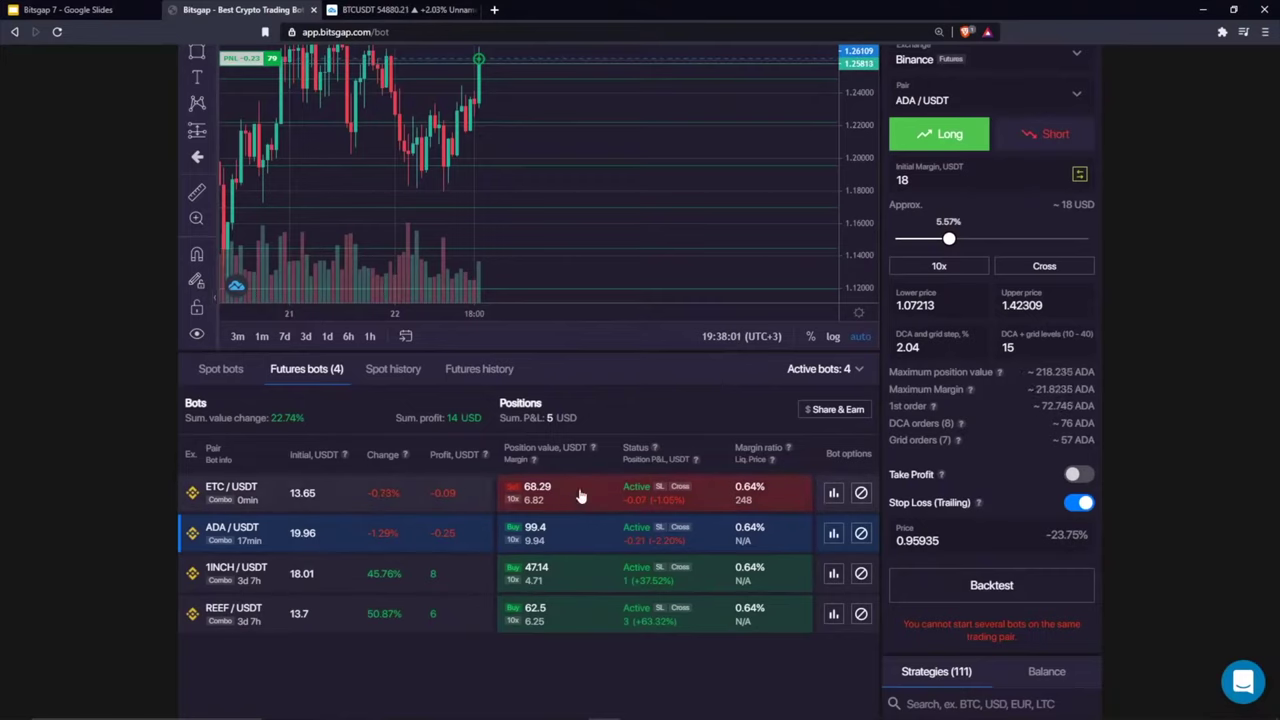
Step: Examine the futures bots' summed profit and positions P&L, and check the USDT balance in trades and available
double_click(452, 417)
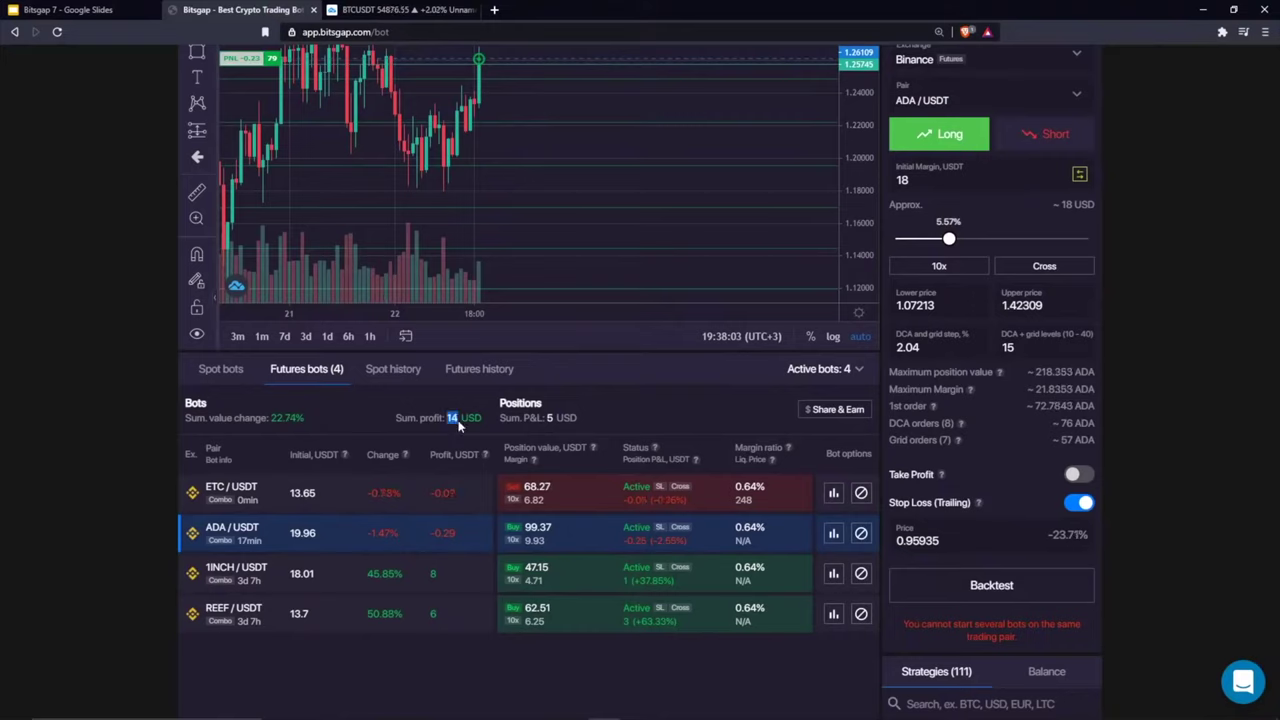
double_click(550, 419)
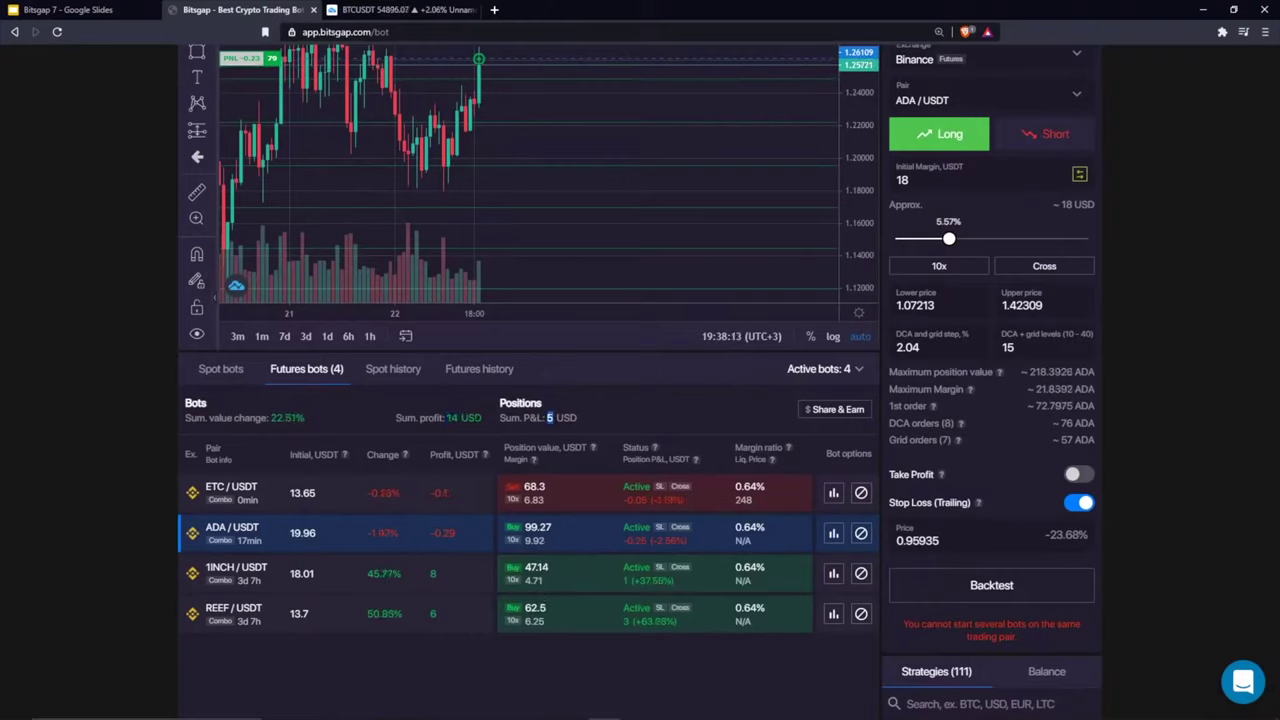
scroll(990, 547, "down", 2)
left_click(1046, 478)
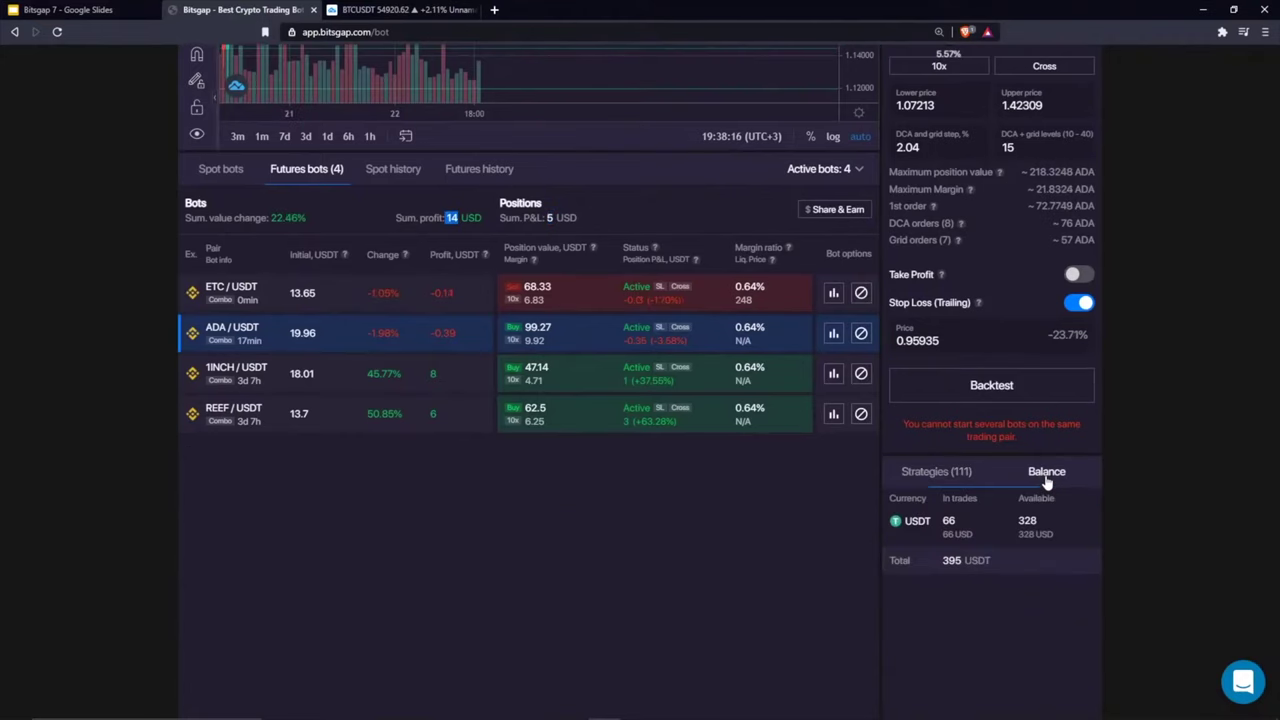
scroll(540, 470, "up", 2)
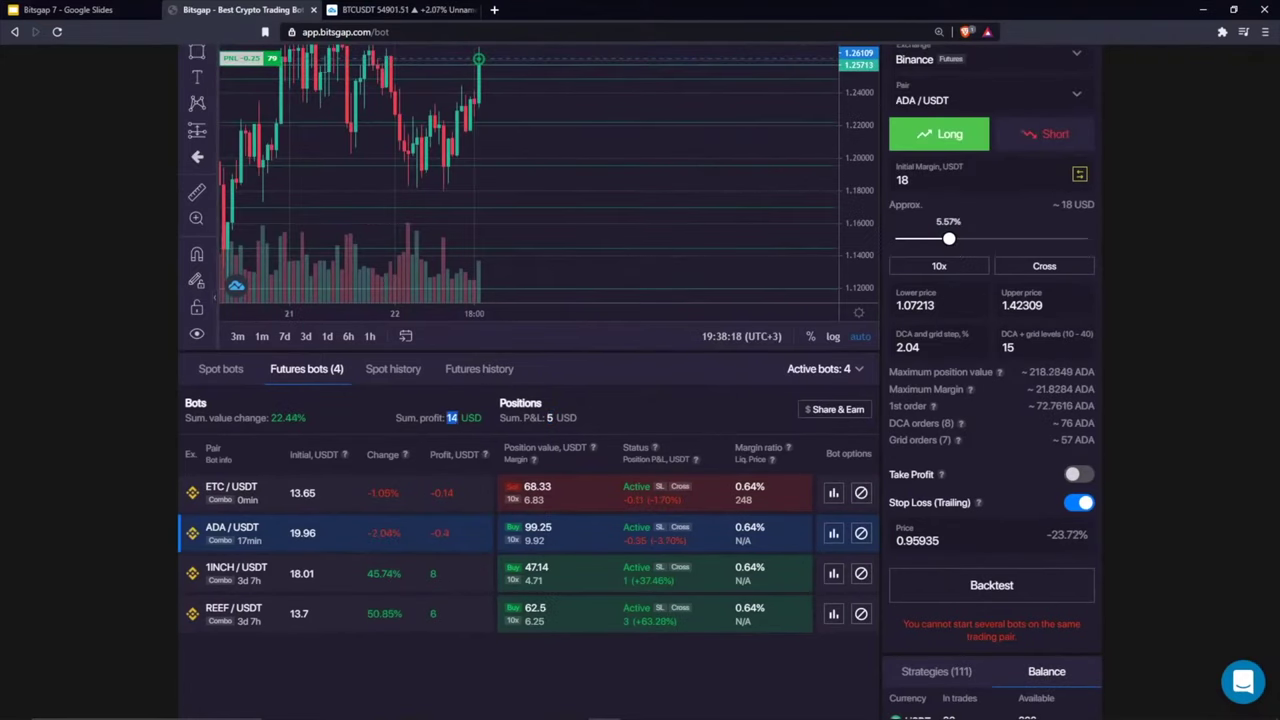
left_click(452, 417)
left_click_drag(397, 417, 482, 418)
left_click(395, 421)
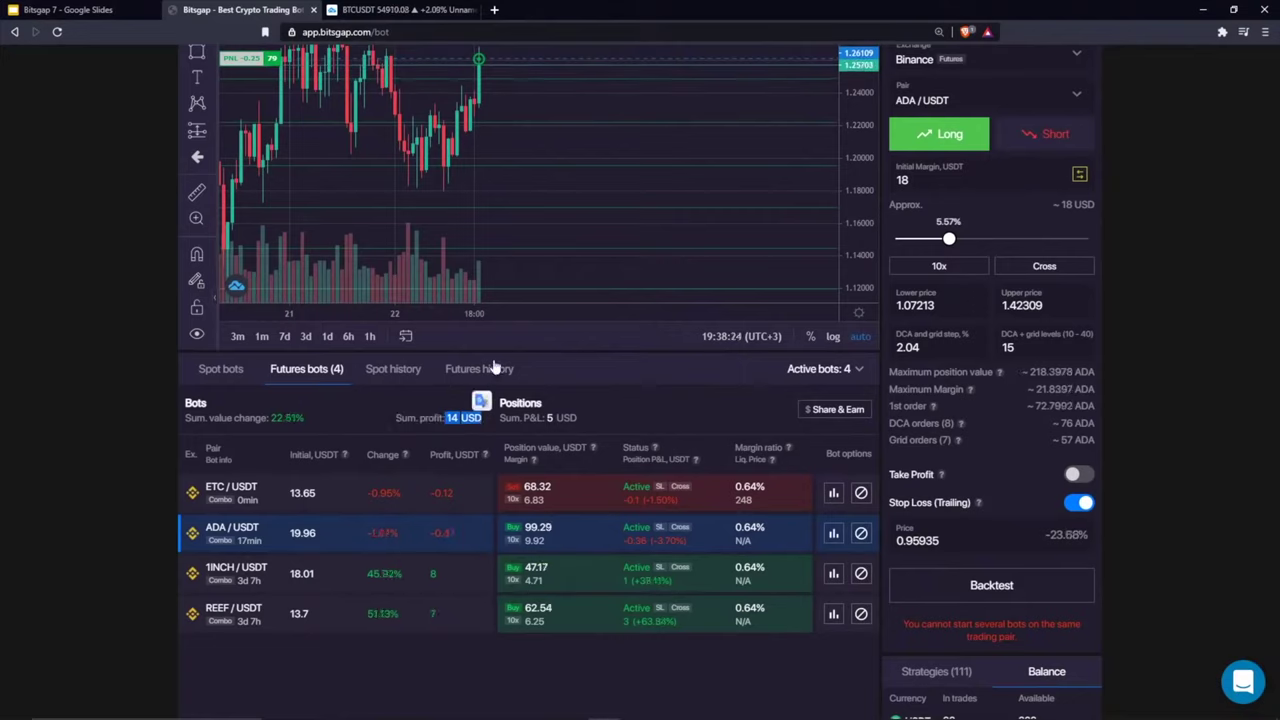
left_click(389, 412)
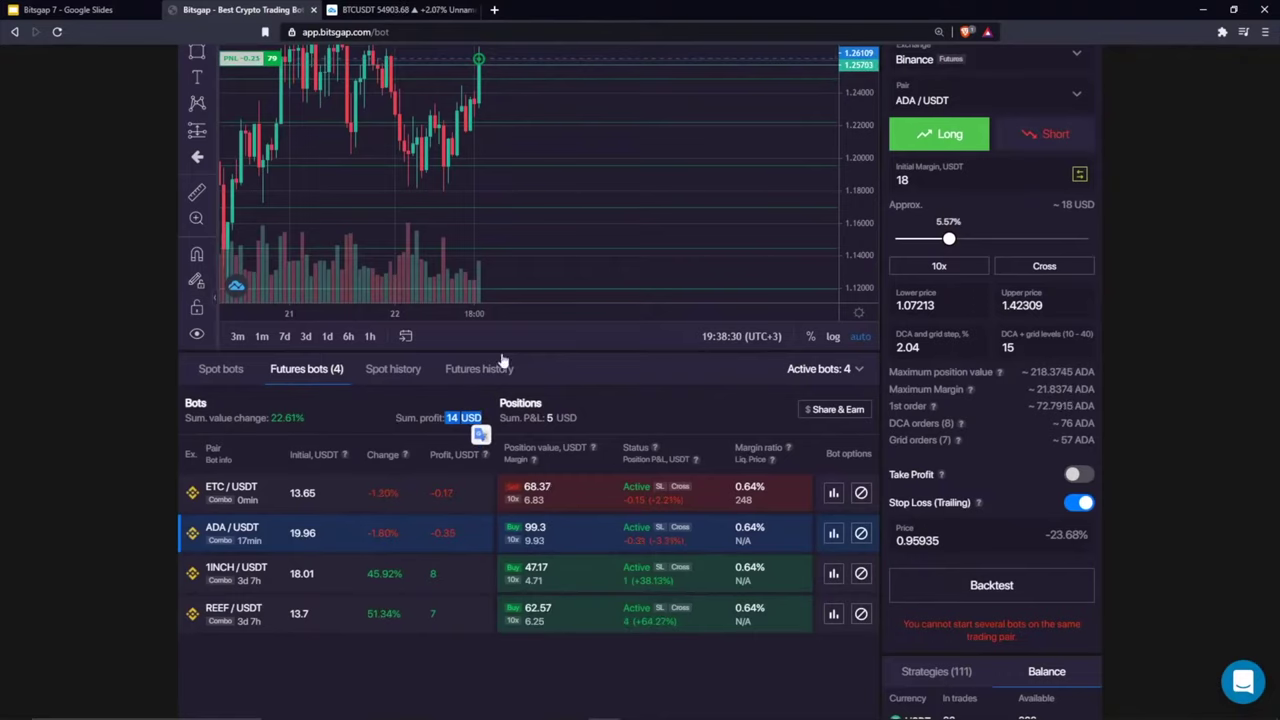
Step: Rescale the ADA/USDT chart's price axis to view the bot's levels with the stop loss, and check the initial margin
left_click(858, 145)
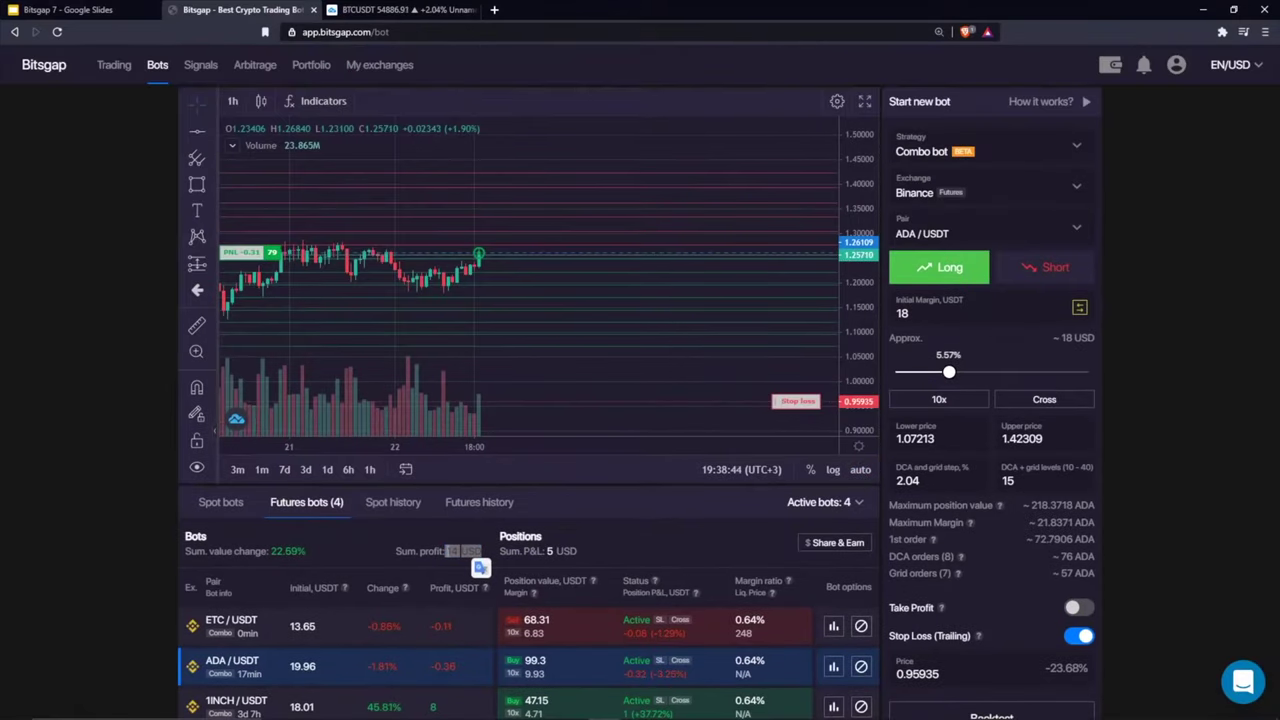
left_click(926, 314)
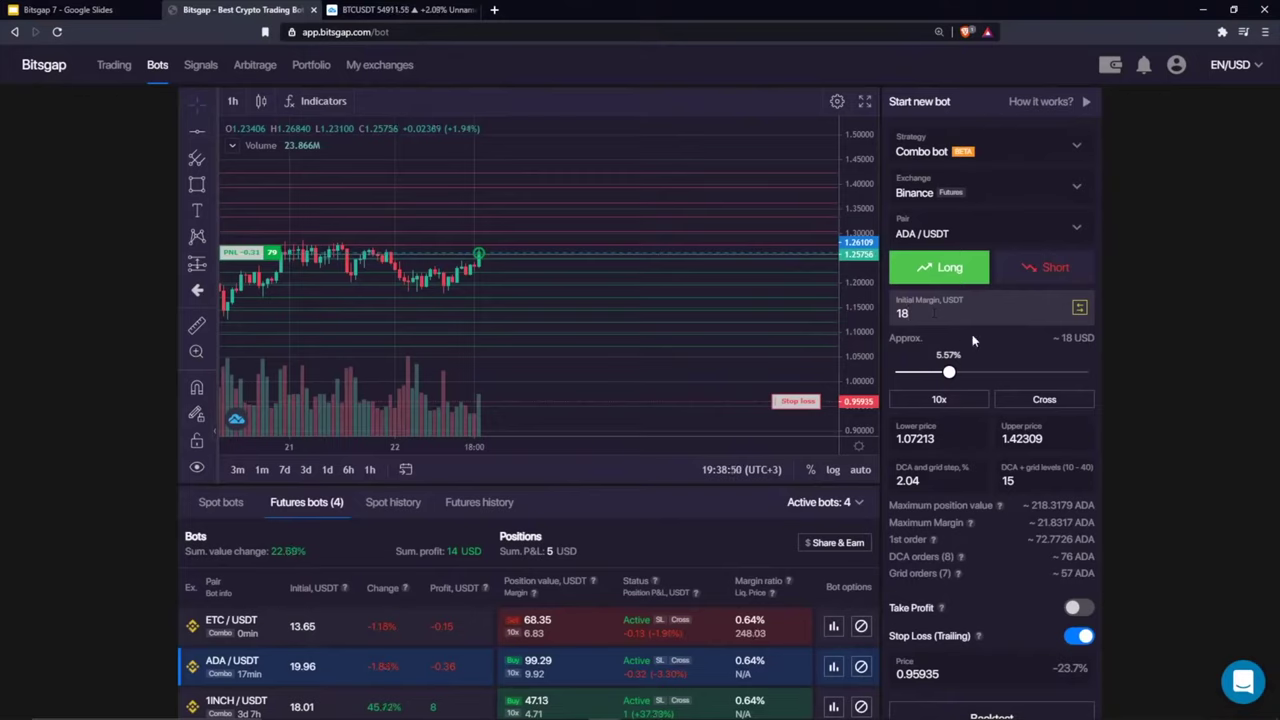
left_click_drag(851, 190, 851, 210)
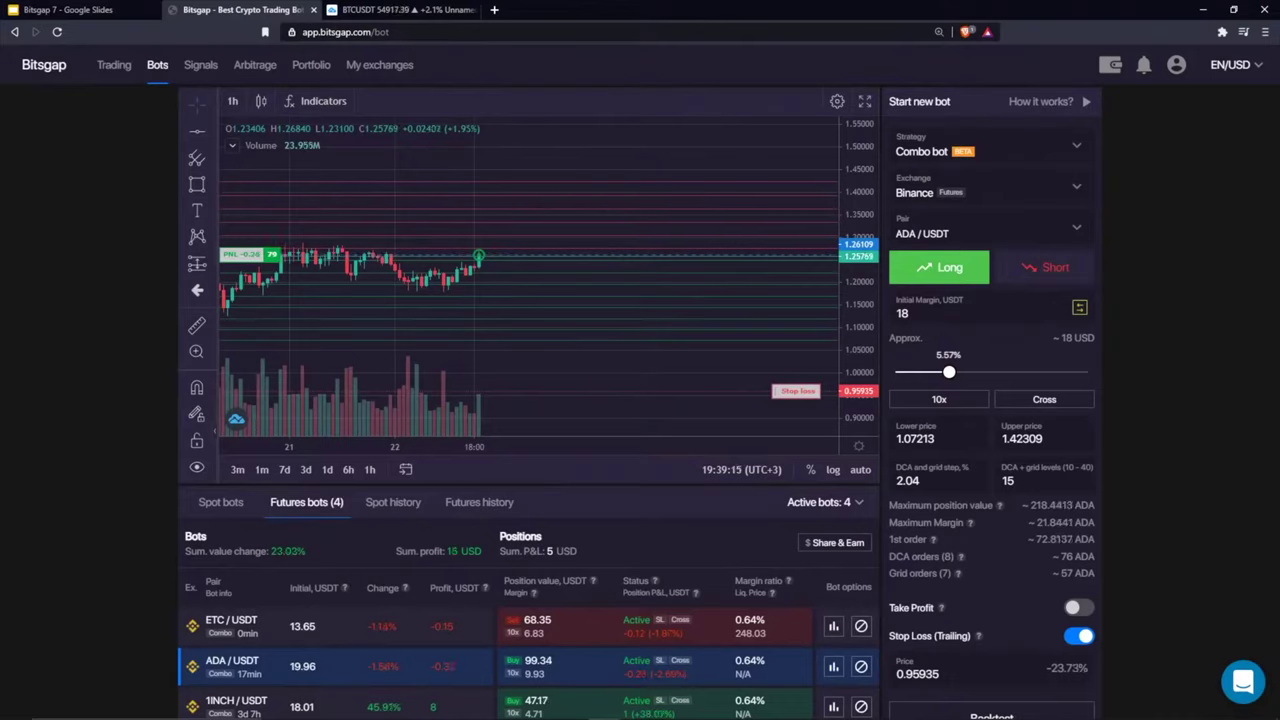
Step: Open the ADA/USDT bot's details, check the fee and profit of its closed position, and close the details
scroll(1160, 436, "down", 2)
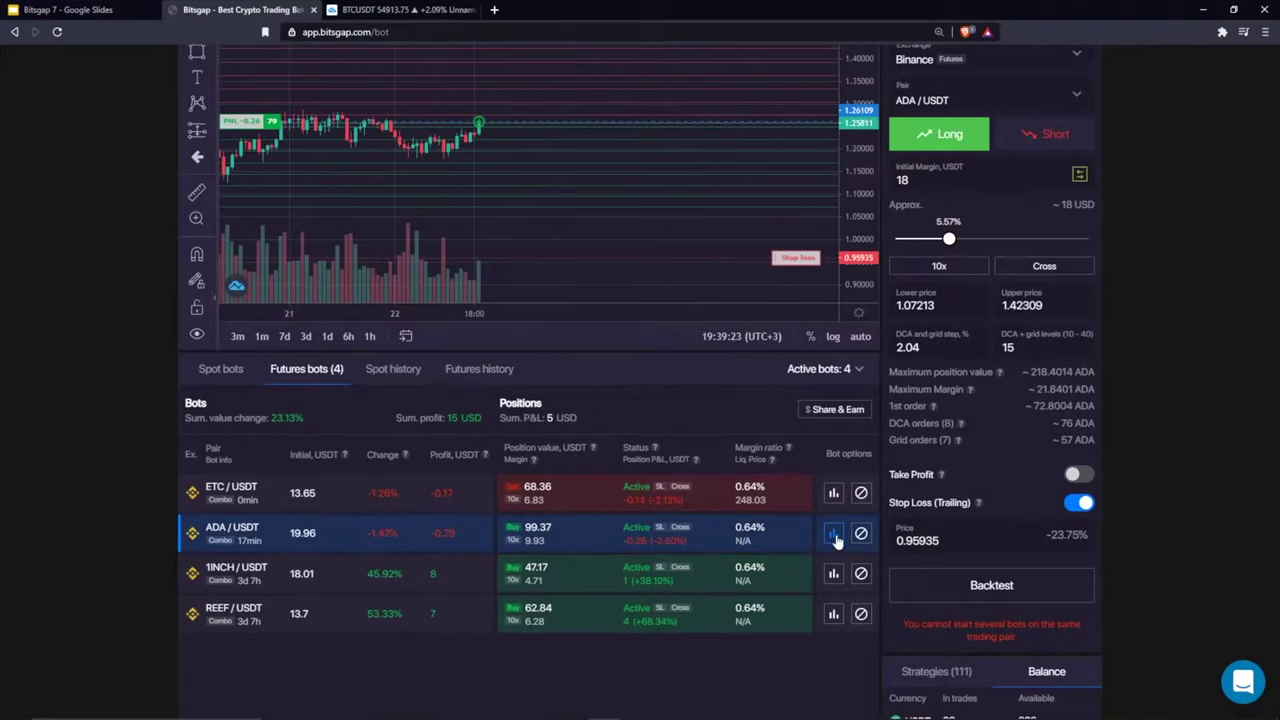
left_click(835, 535)
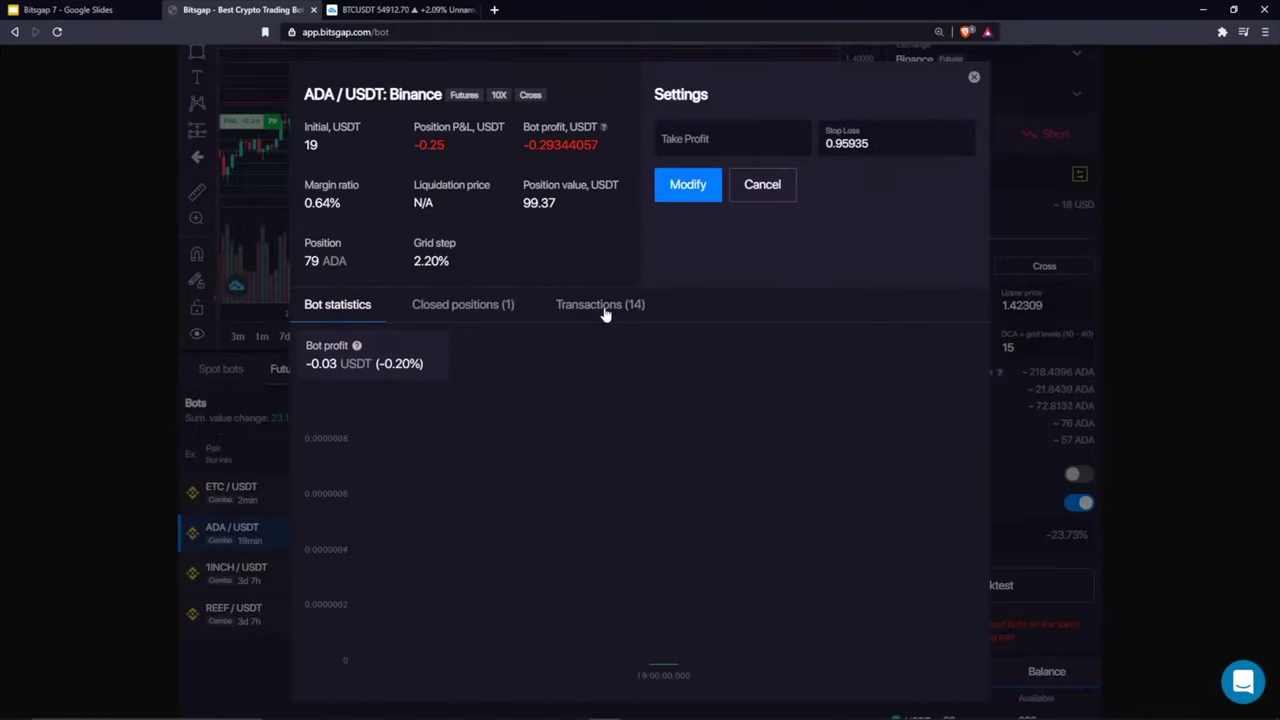
left_click(487, 312)
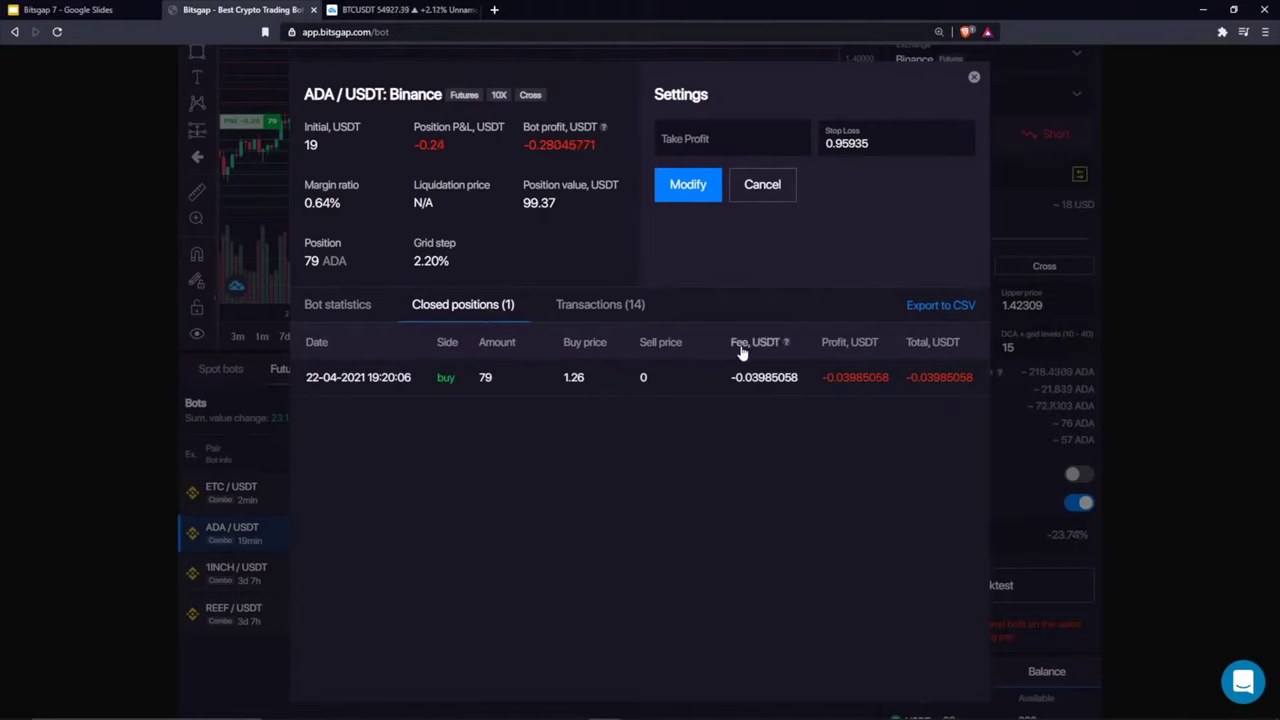
mouse_move(735, 377)
left_mouse_down()
mouse_move(792, 378)
mouse_move(728, 378)
left_mouse_up()
left_click(753, 404)
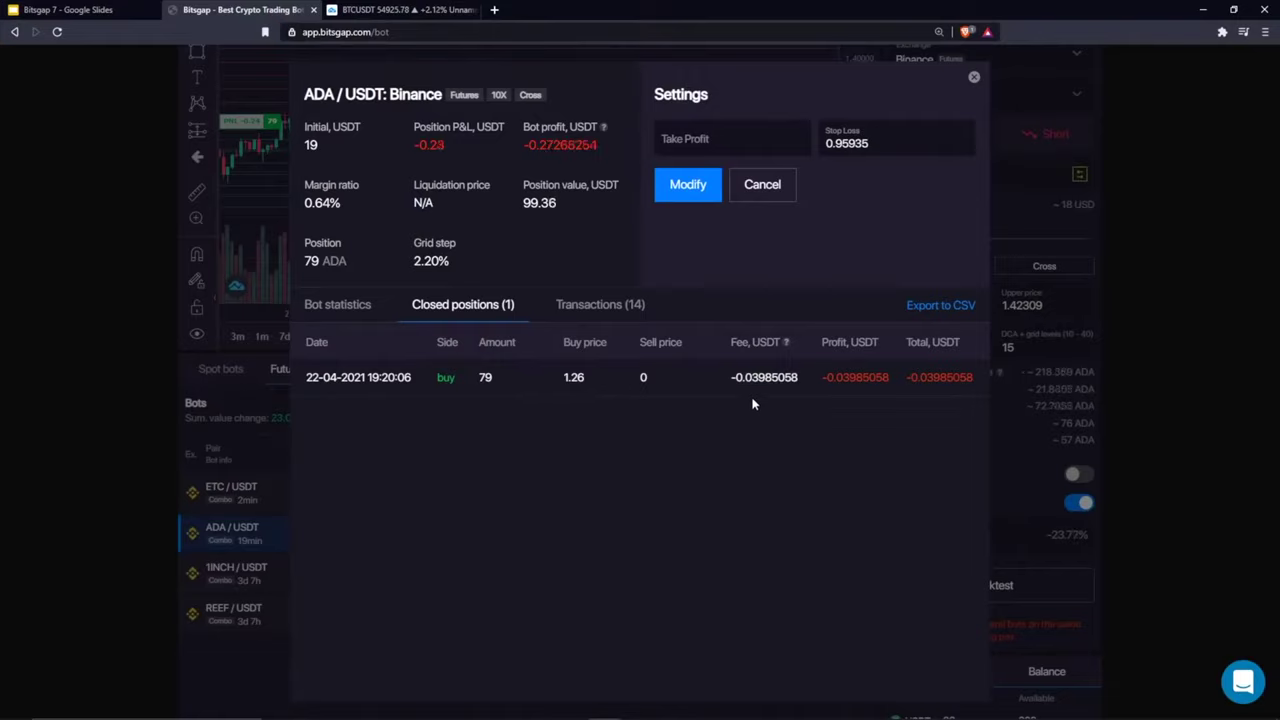
double_click(855, 377)
left_click(914, 177)
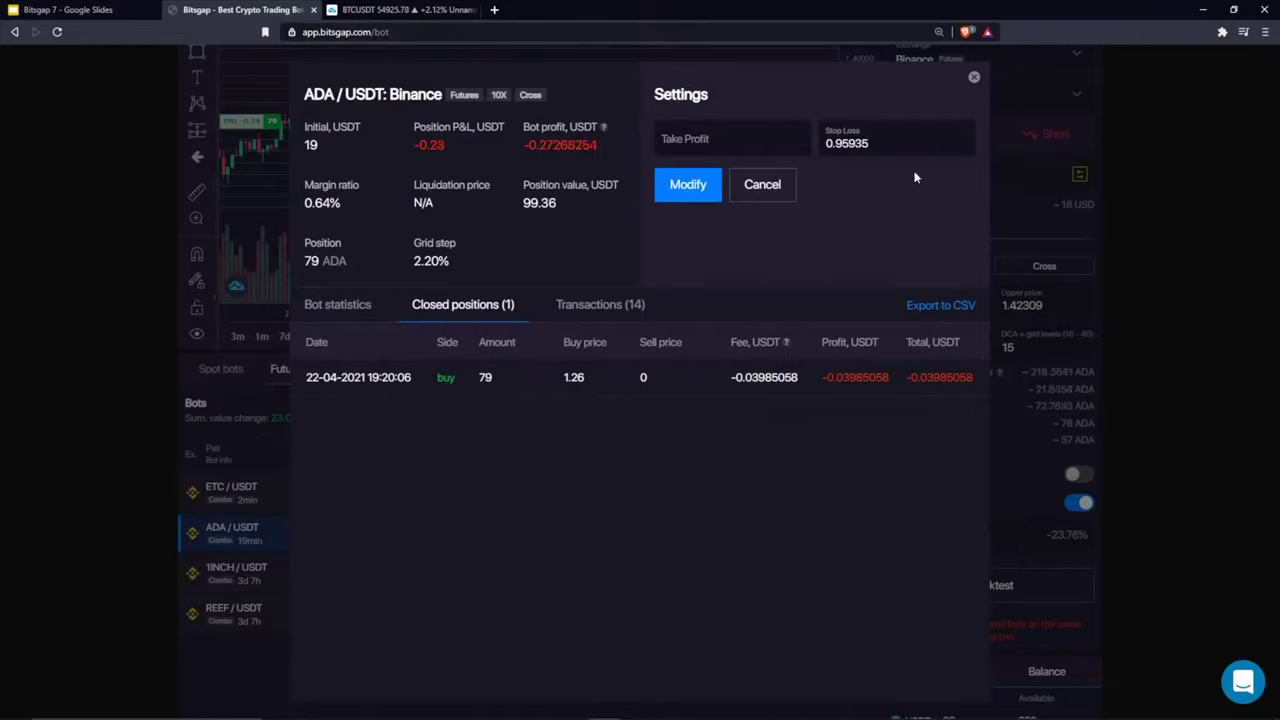
left_click(975, 79)
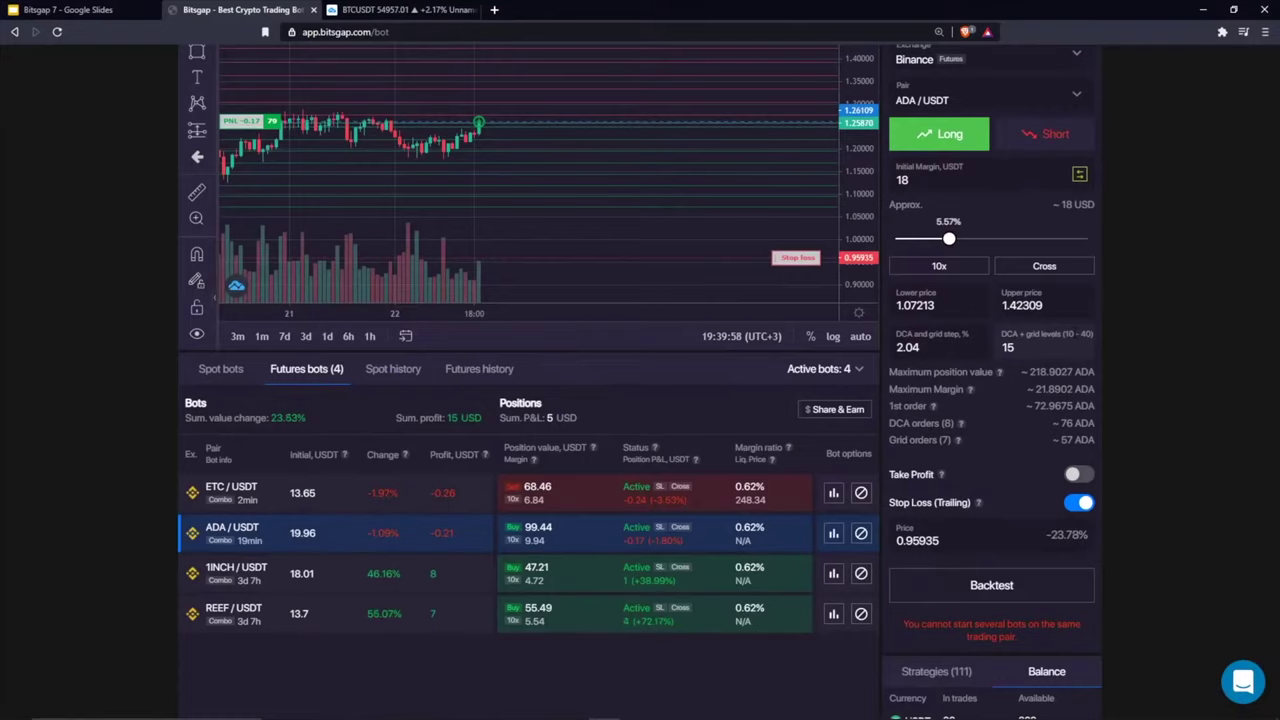
Step: Compare the ADA/USDT bot's entry on a longer stretch of the chart with its closed positions list
scroll(640, 380, "up", 1)
scroll(640, 380, "down", 1)
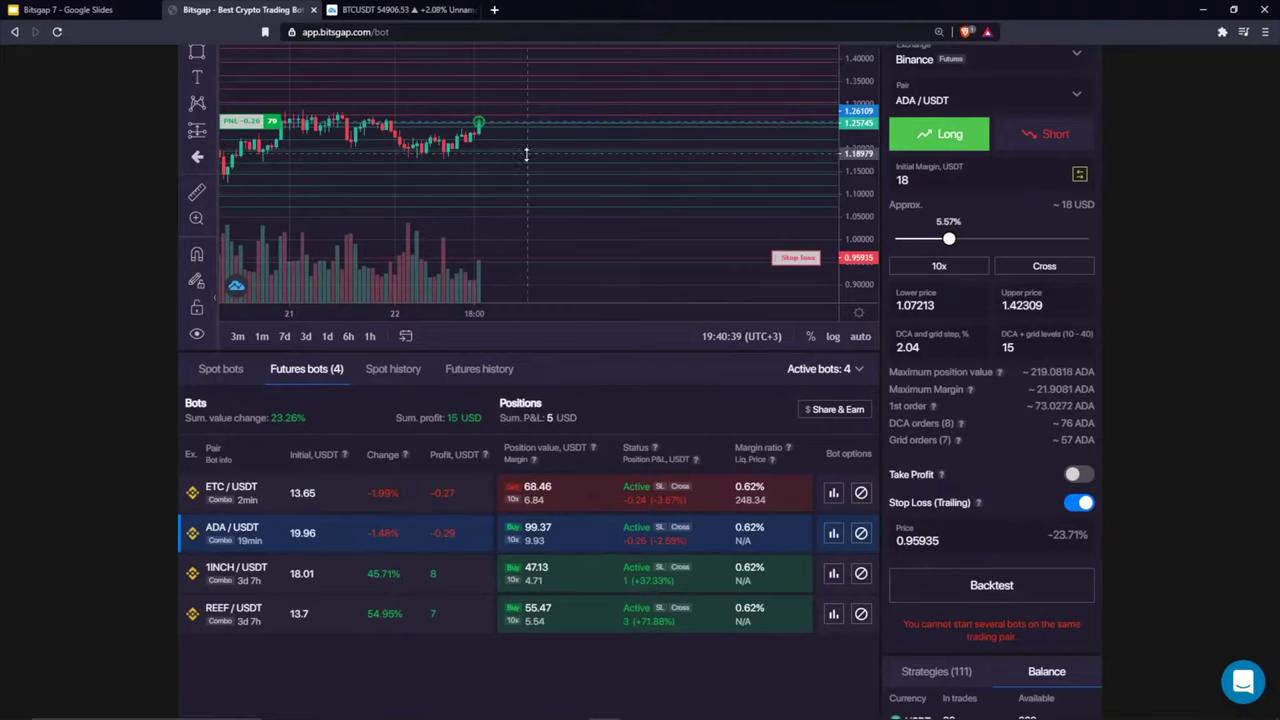
scroll(535, 192, "down", 5)
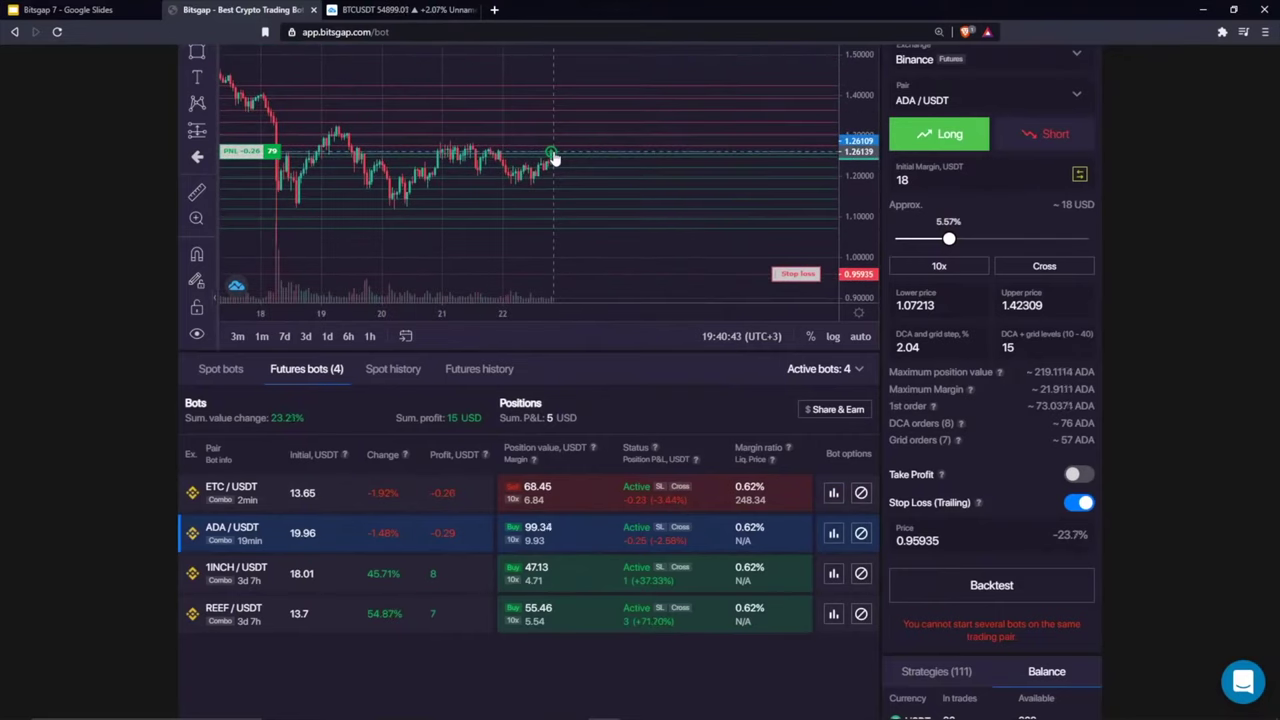
left_click(833, 533)
left_click(498, 304)
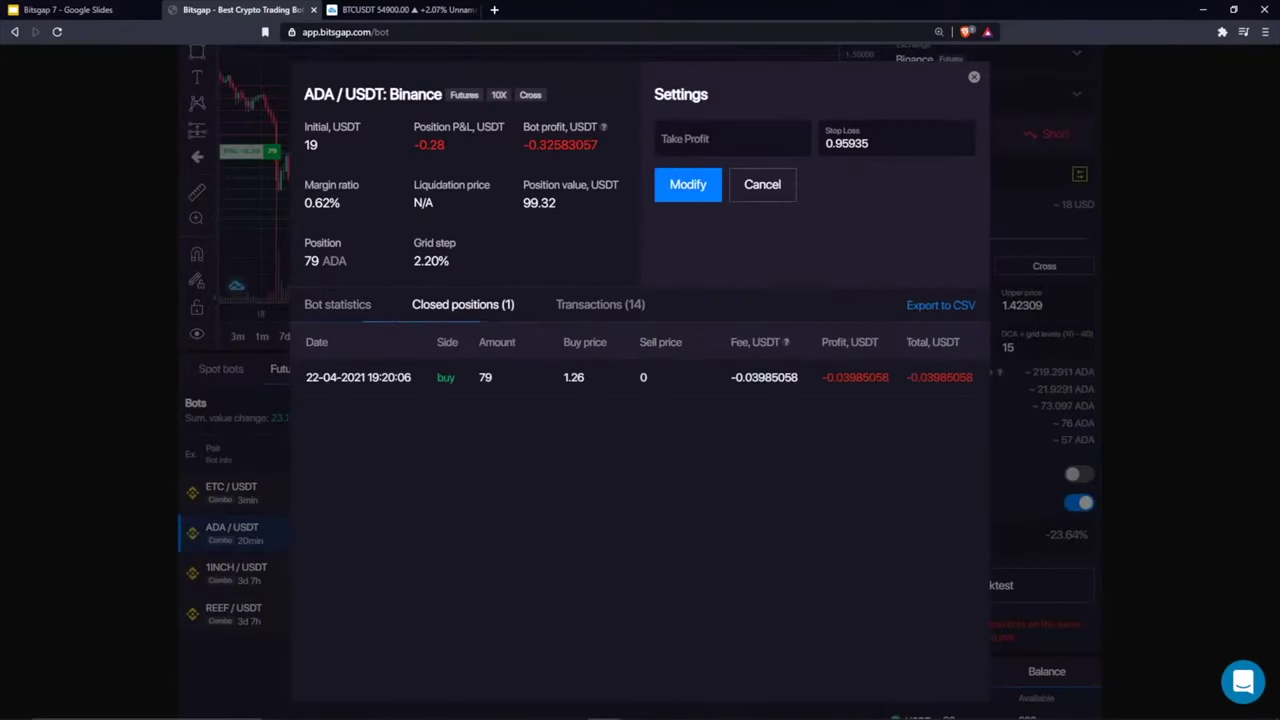
left_click(973, 77)
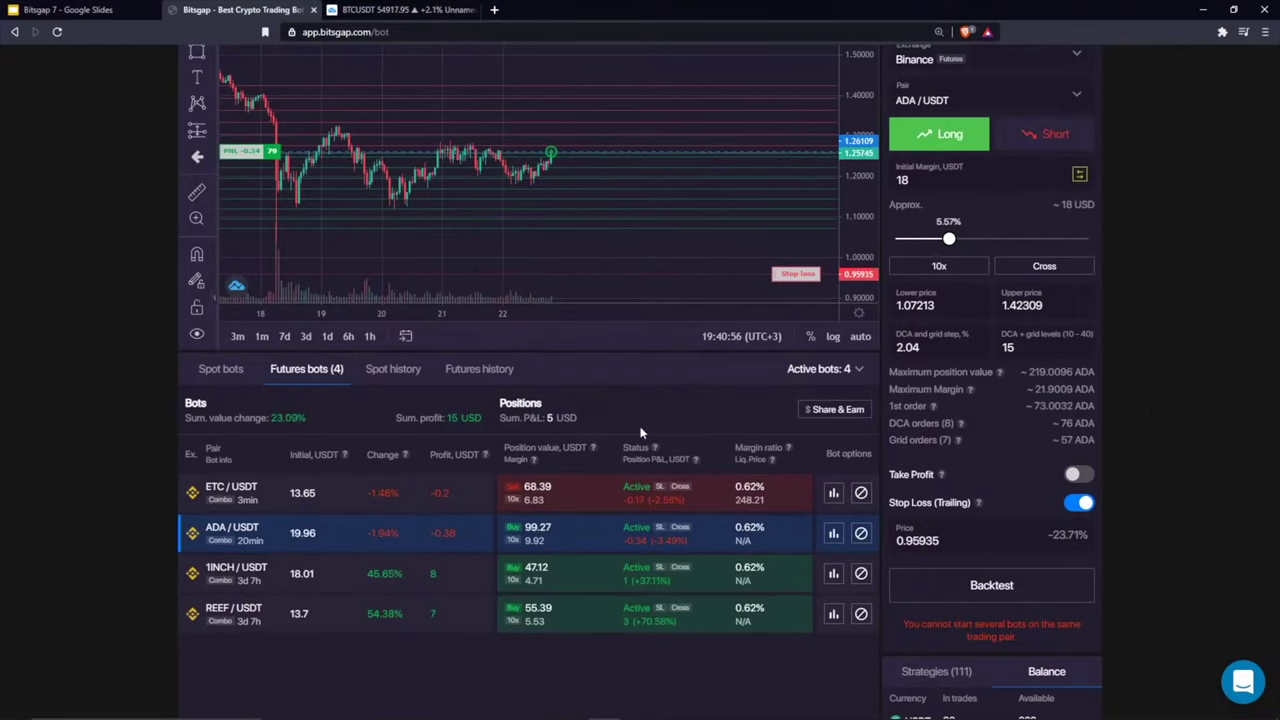
Step: Look up the demo mode option in the account menu
scroll(632, 450, "up", 1)
scroll(653, 386, "down", 1)
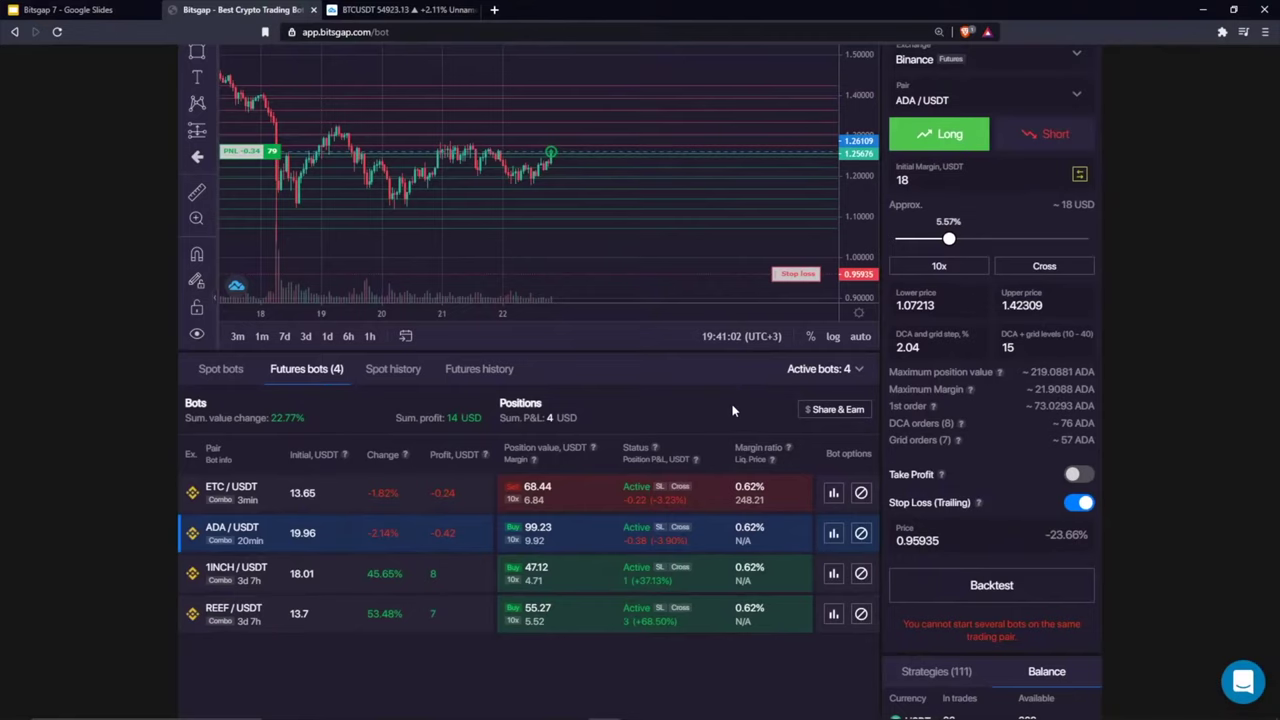
scroll(732, 410, "up", 2)
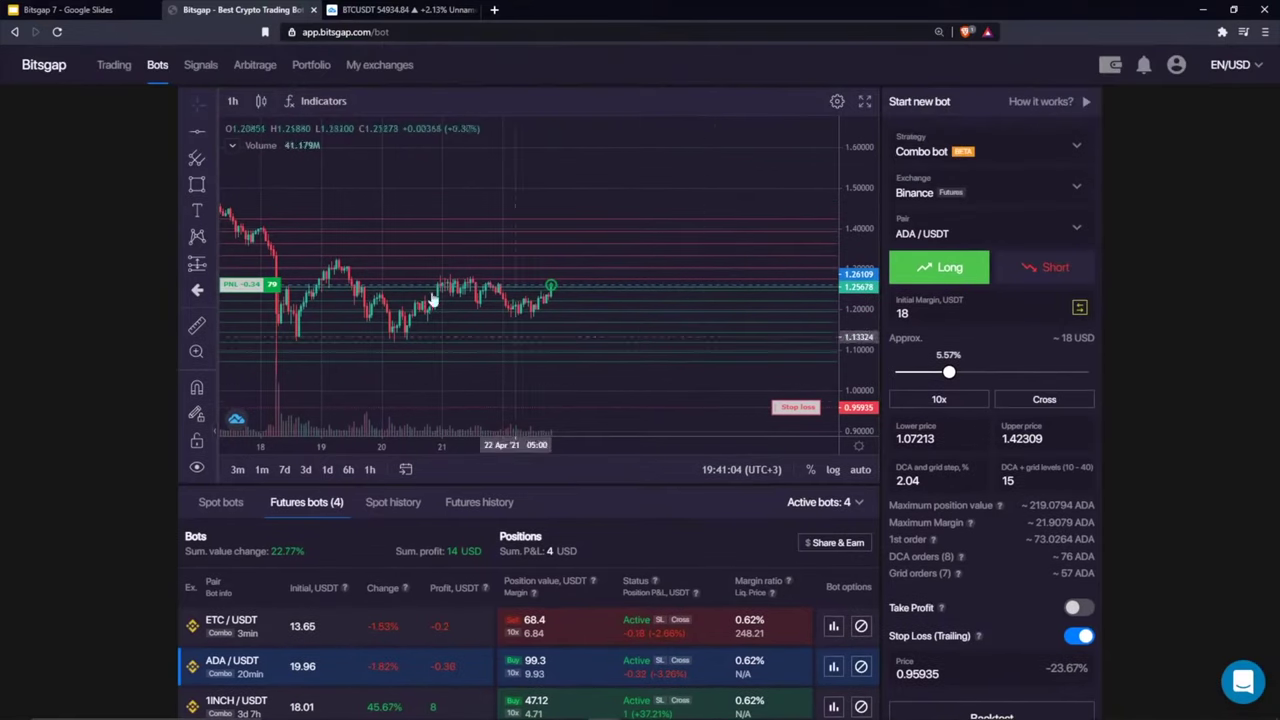
left_click(1176, 66)
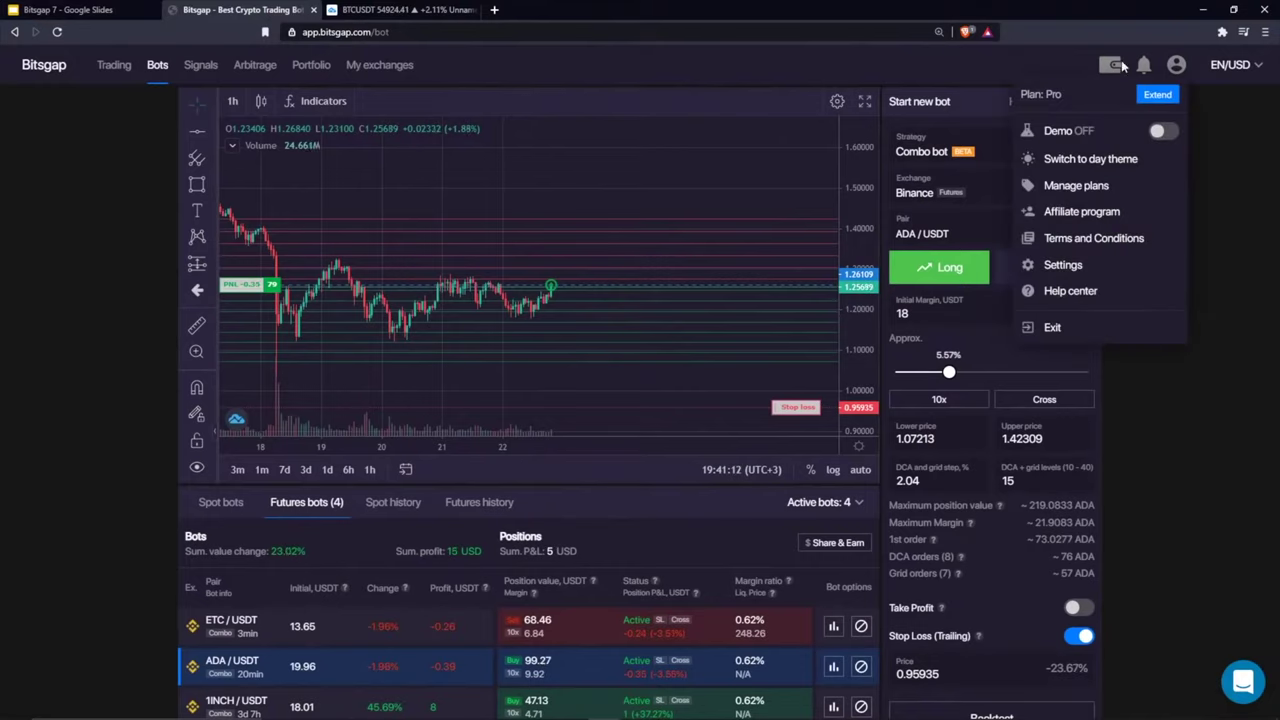
Step: Switch the new bot's exchange to Binance spot and set the SBot investment to 95% of the balance
left_click(951, 186)
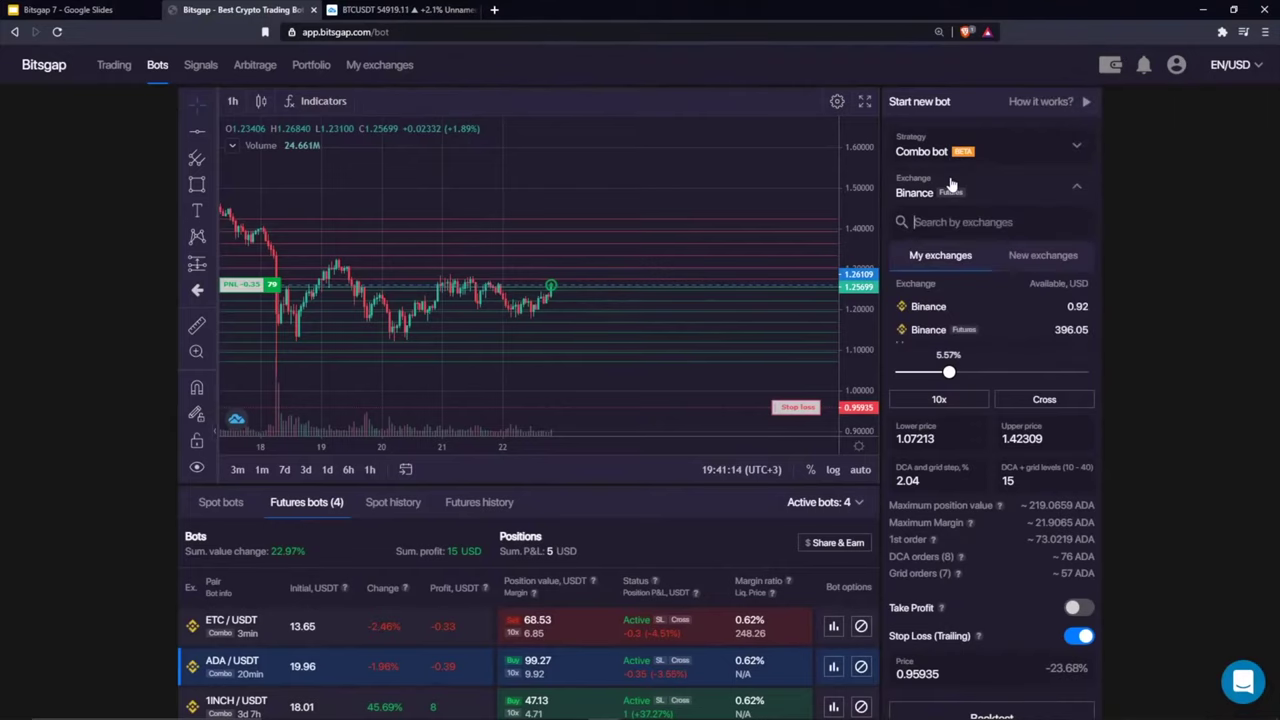
left_click(928, 306)
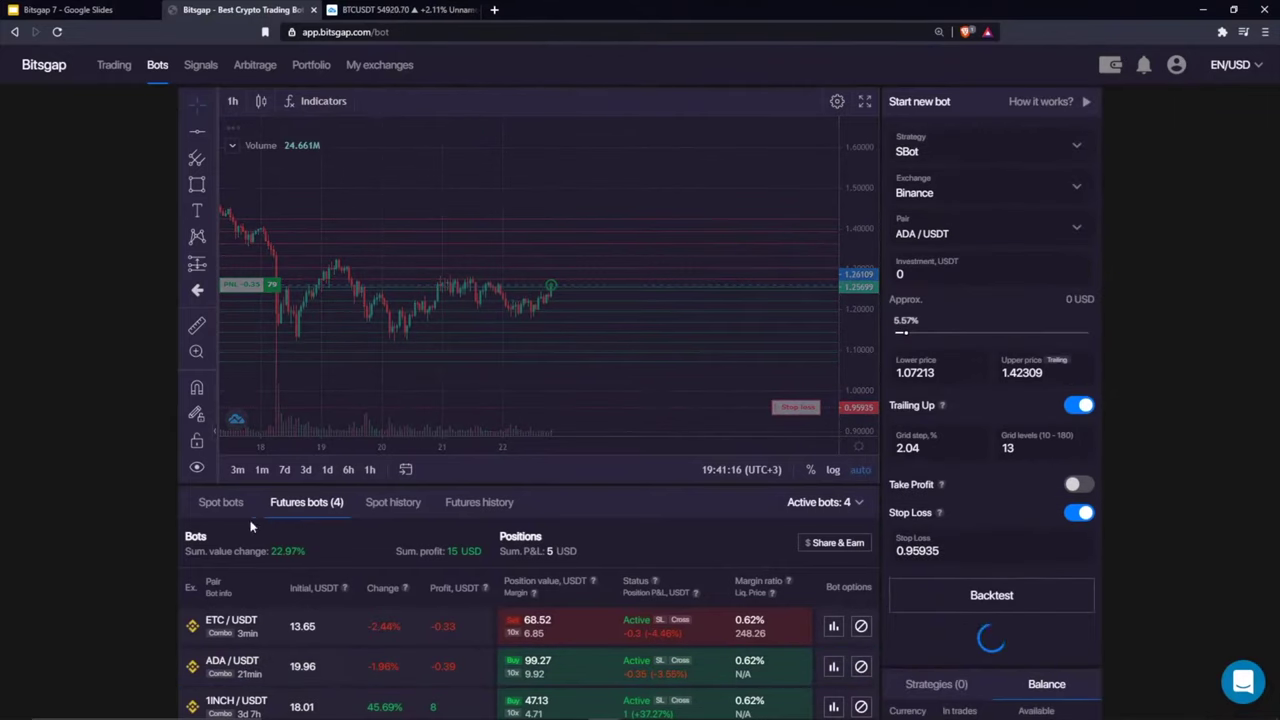
left_click(1083, 334)
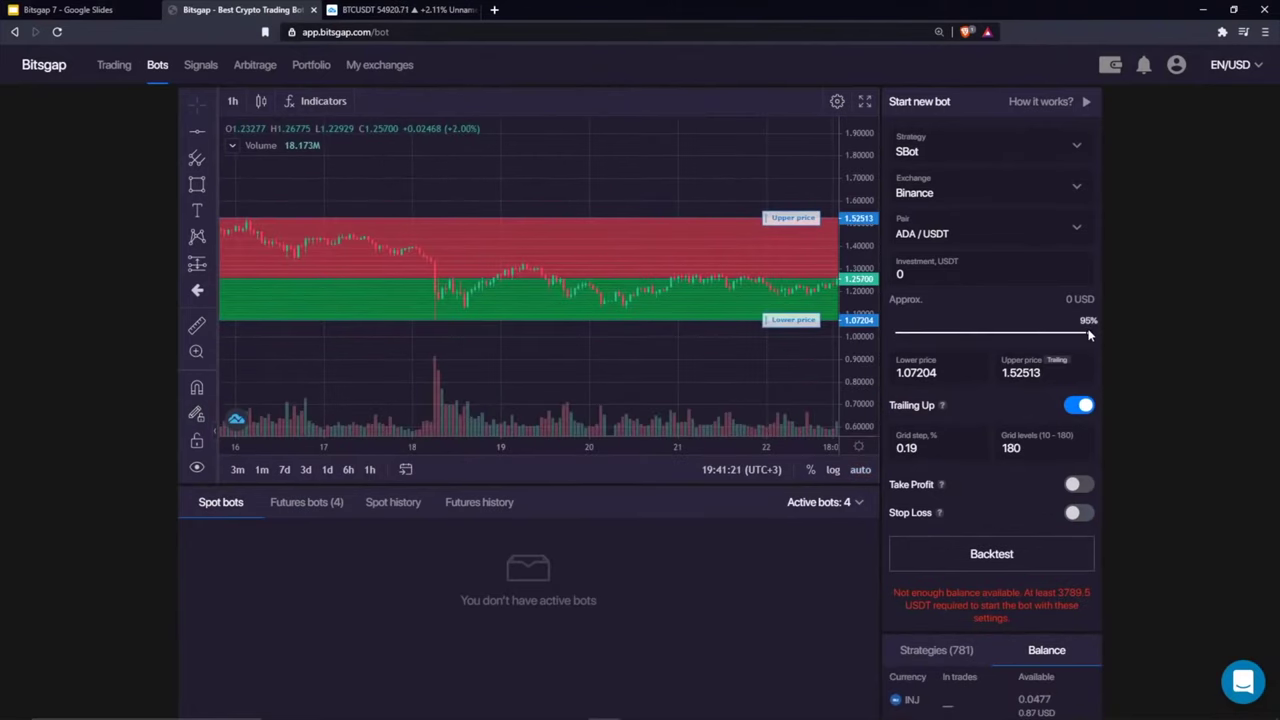
scroll(643, 300, "down", 5)
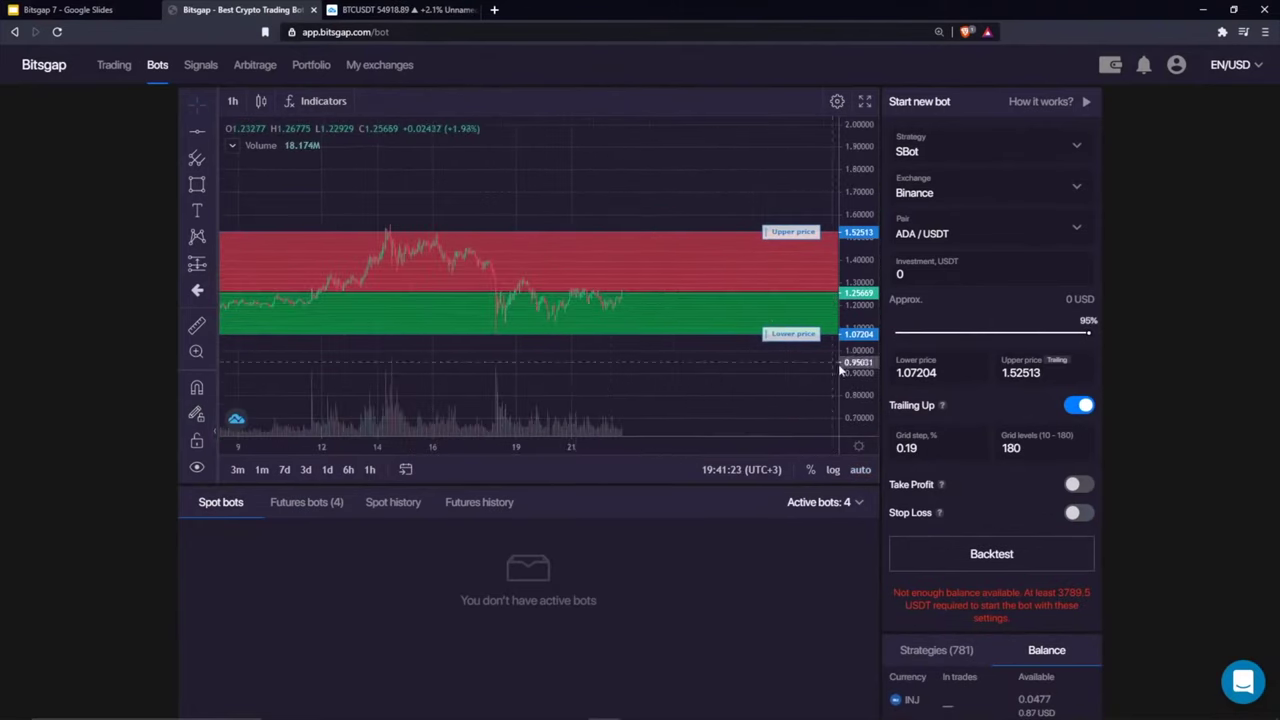
Step: Handwrite GRID on the chart with the Brush, adding a downward arrow and an upward arrow beside it
left_click(212, 184)
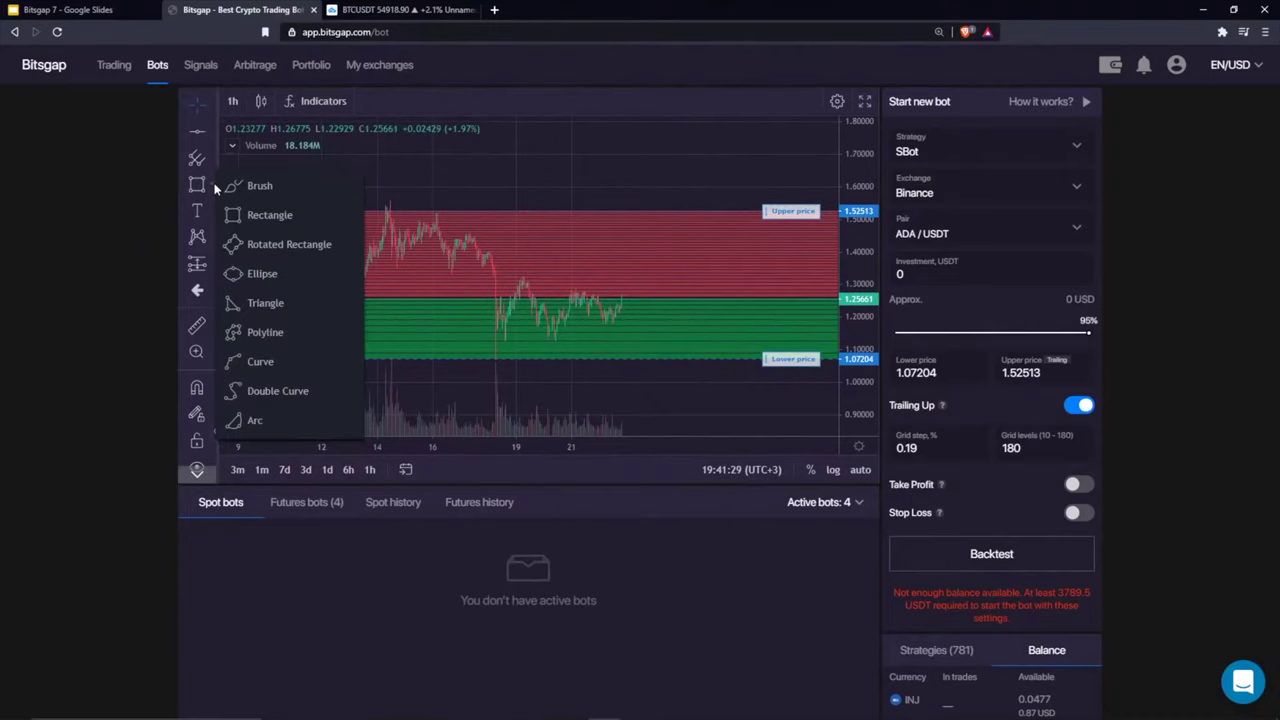
left_click(270, 360)
mouse_move(486, 251)
left_mouse_down()
mouse_move(600, 266)
mouse_move(685, 258)
left_mouse_up()
mouse_move(666, 300)
left_mouse_down()
mouse_move(708, 286)
mouse_move(743, 294)
mouse_move(748, 272)
mouse_move(680, 340)
mouse_move(735, 318)
mouse_move(813, 228)
left_mouse_up()
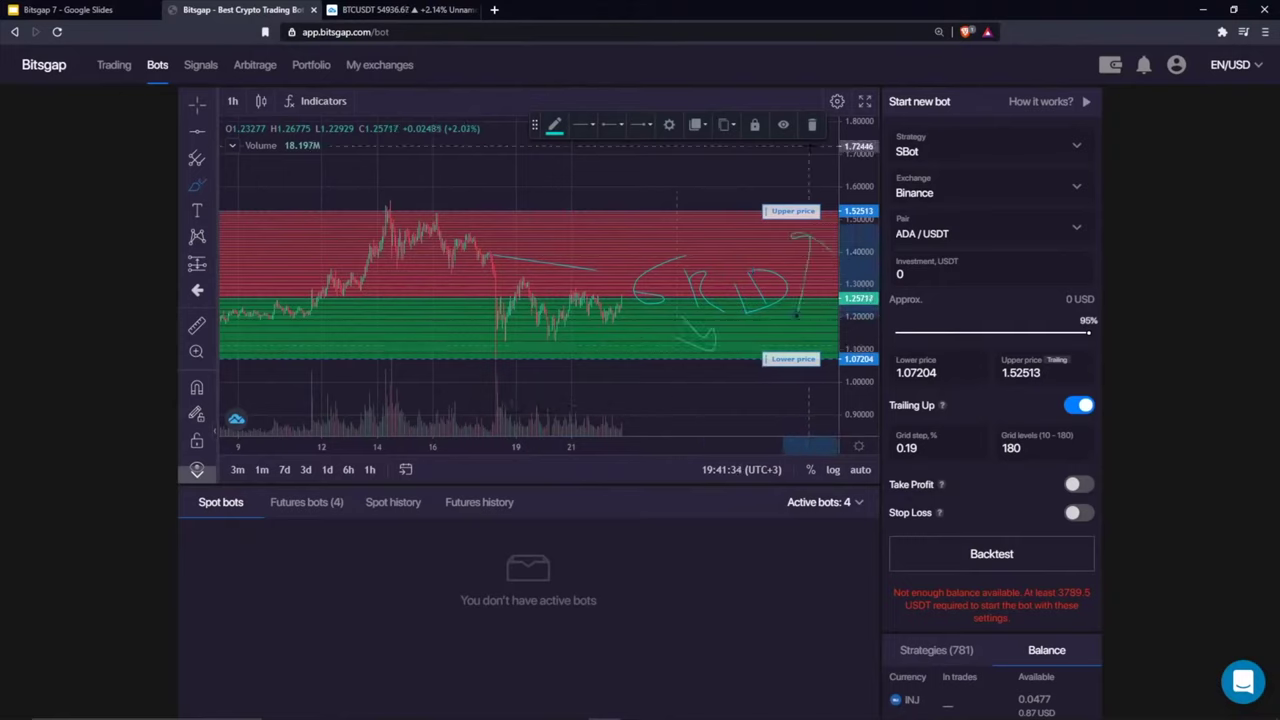
Step: Remove all brush drawings from the chart and return to the regular cursor
left_click(811, 124)
right_click(664, 158)
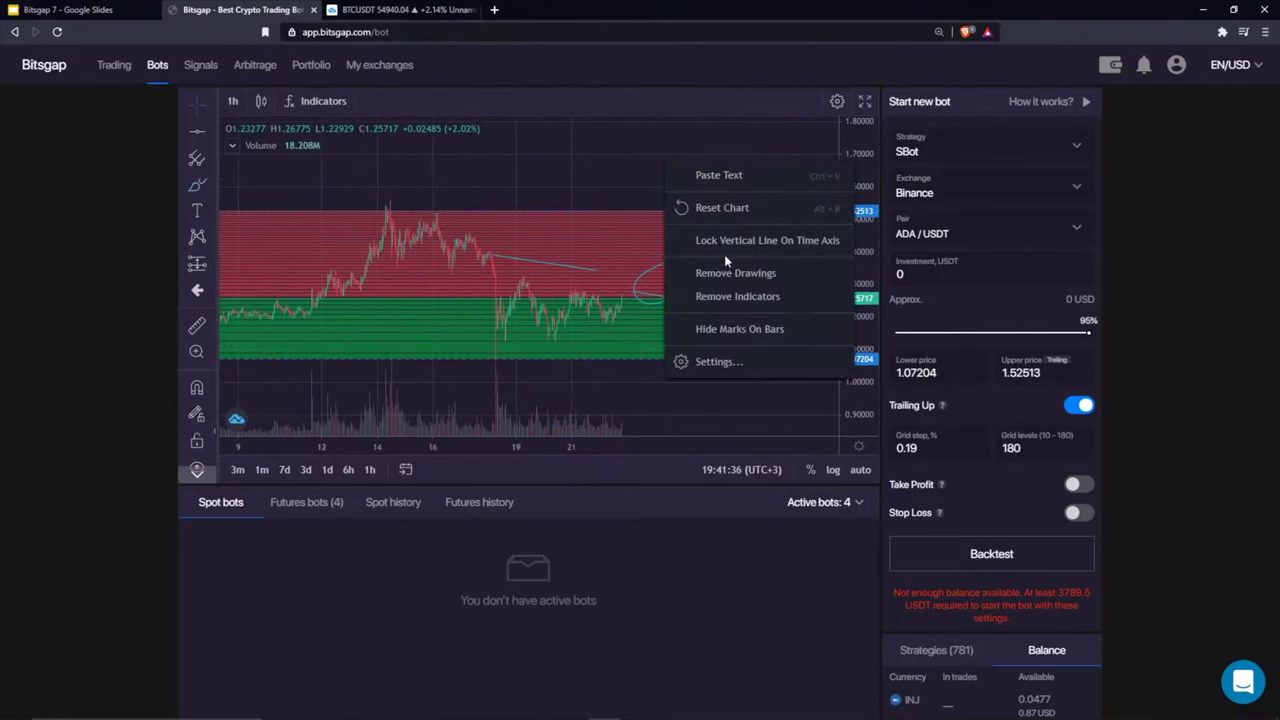
left_click(735, 276)
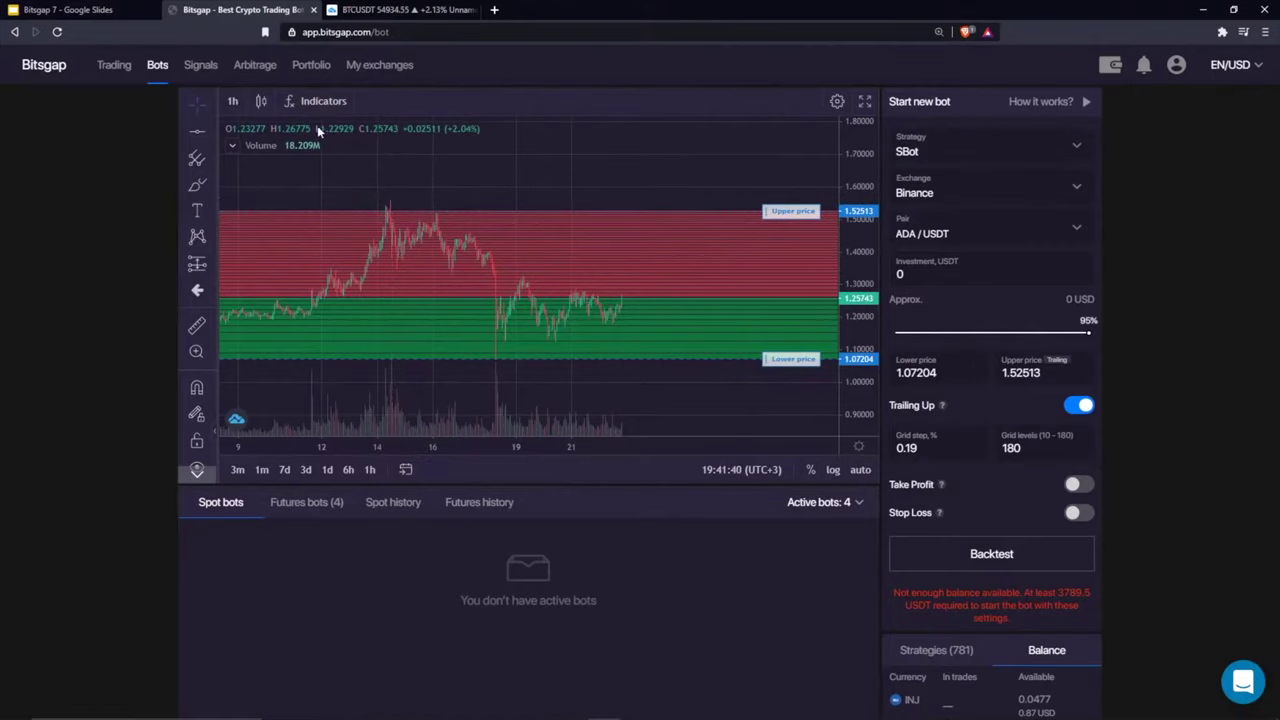
left_click(197, 104)
left_click(245, 103)
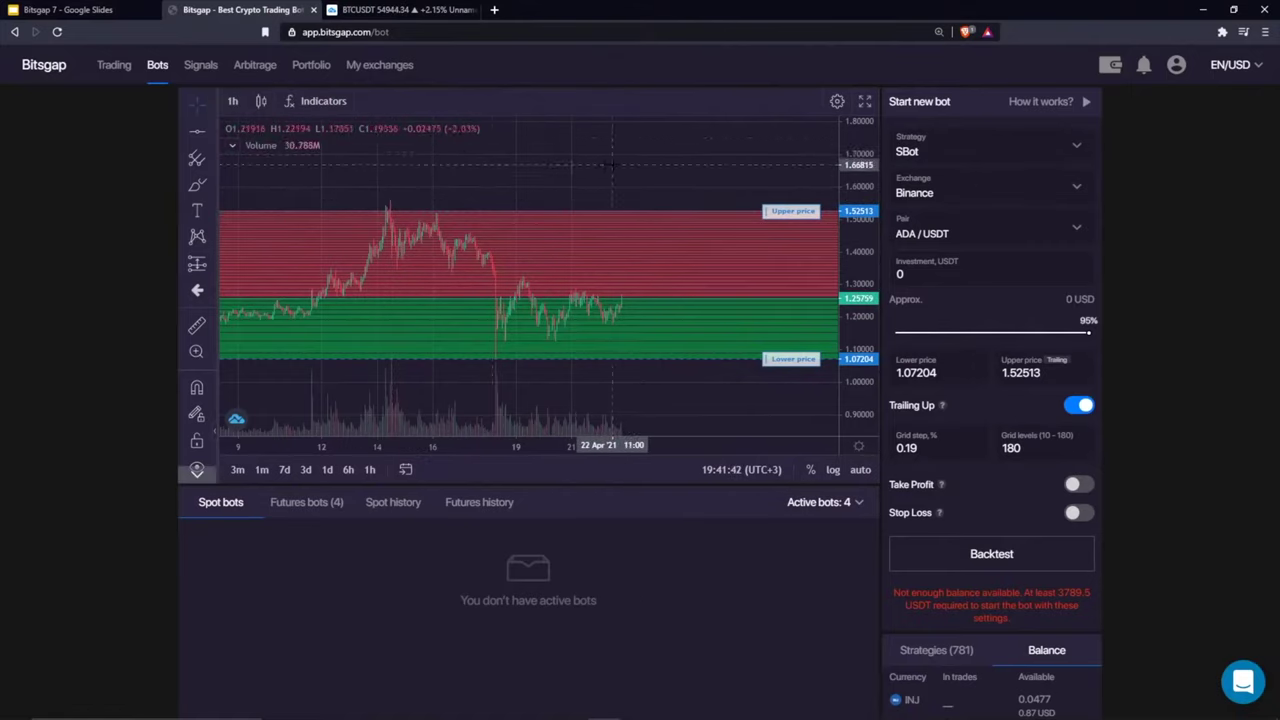
left_click_drag(612, 163, 487, 165)
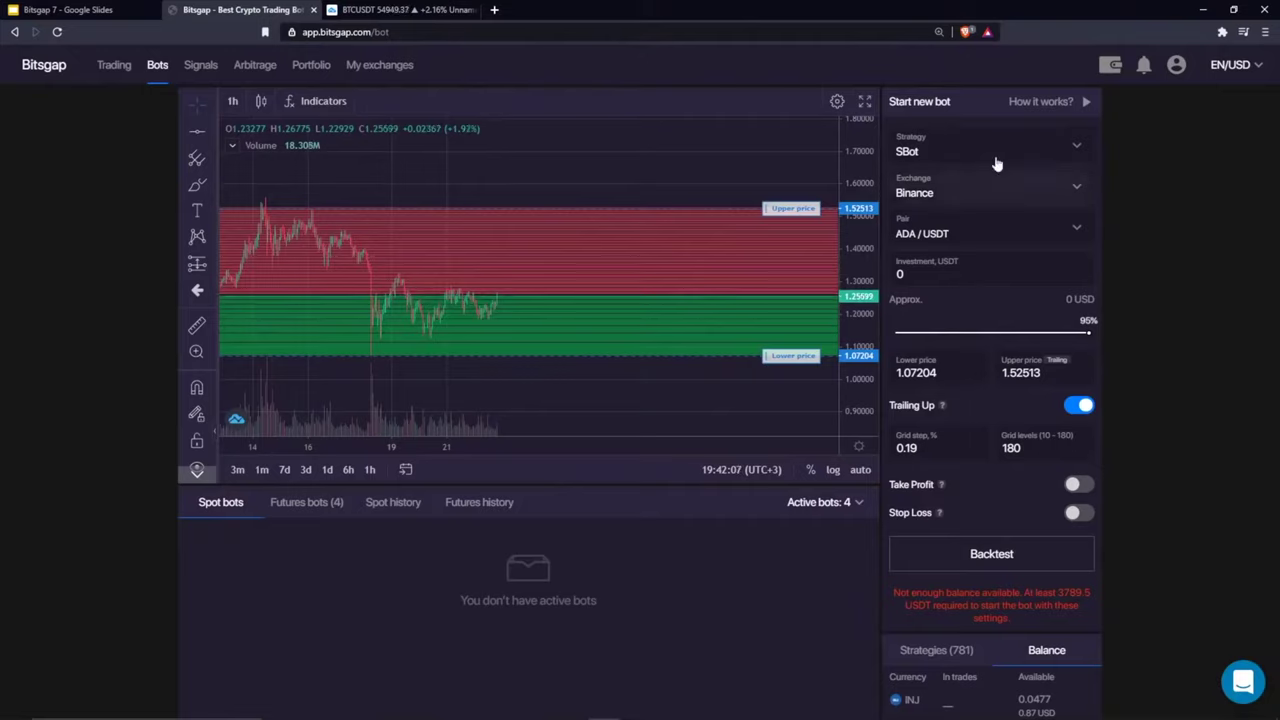
Step: Try the Classic bot strategy for ADA/USDT and switch the strategy back to SBot
left_click(962, 150)
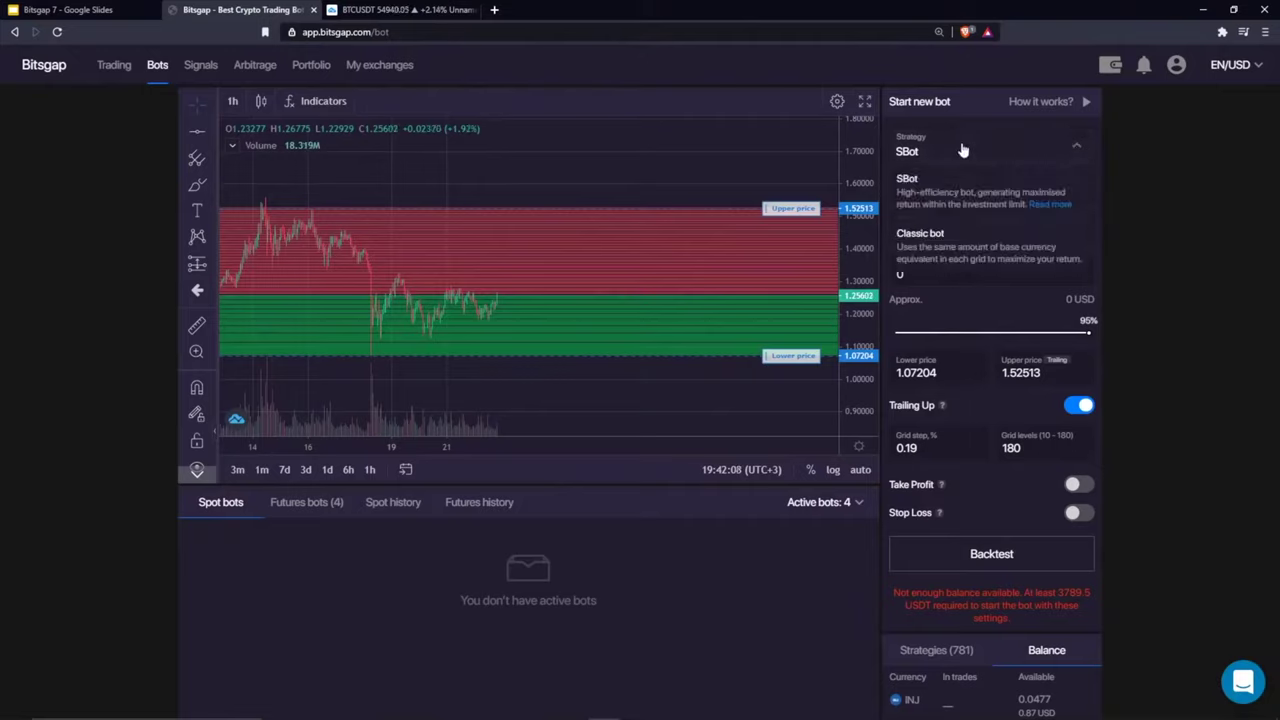
left_click(922, 240)
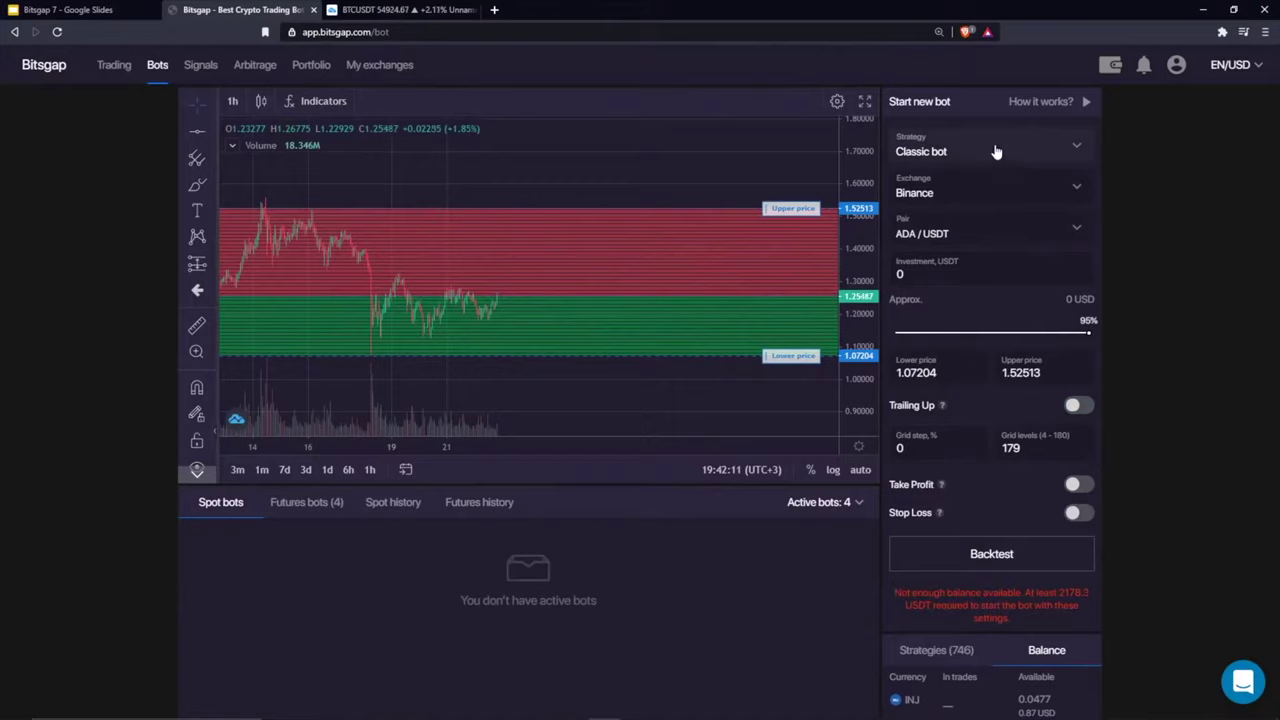
left_click(995, 157)
left_click(1010, 180)
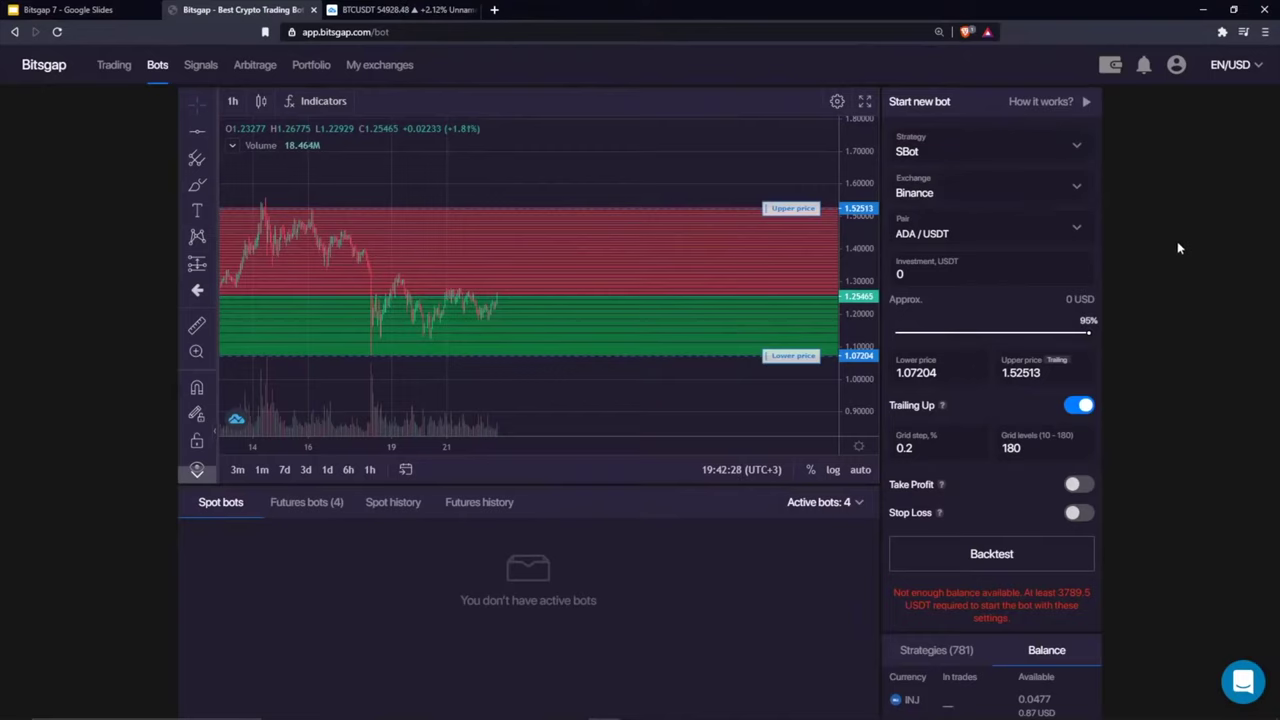
Step: Switch the account to demo mode and show the running AAVE/USDT SBot's trades on the chart
left_click(1176, 64)
left_click(1160, 132)
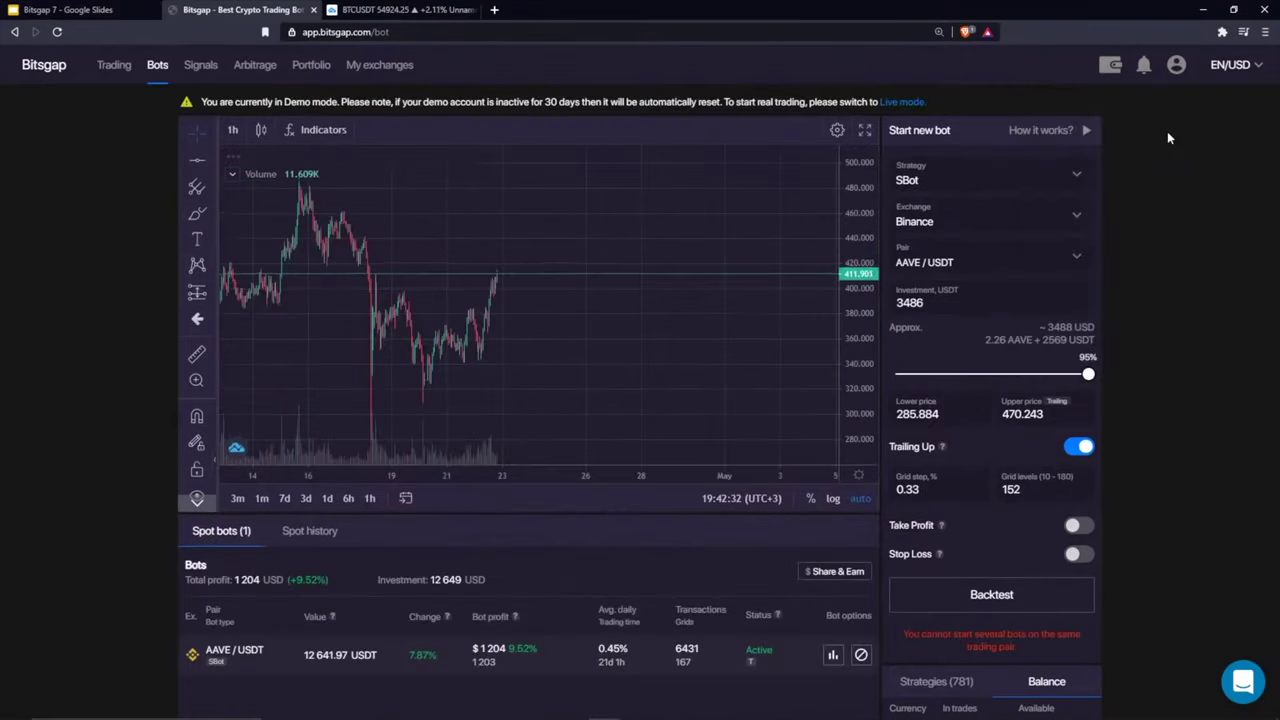
scroll(360, 594, "down", 1)
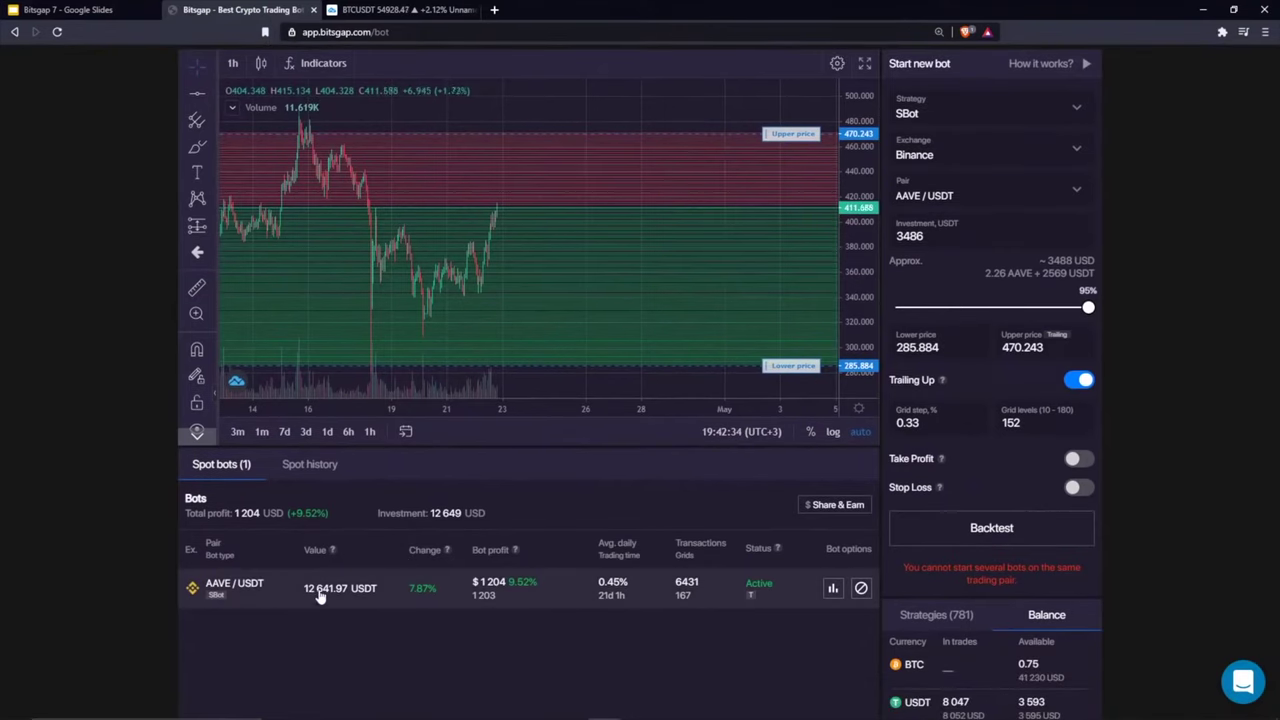
left_click(424, 595)
scroll(580, 590, "up", 1)
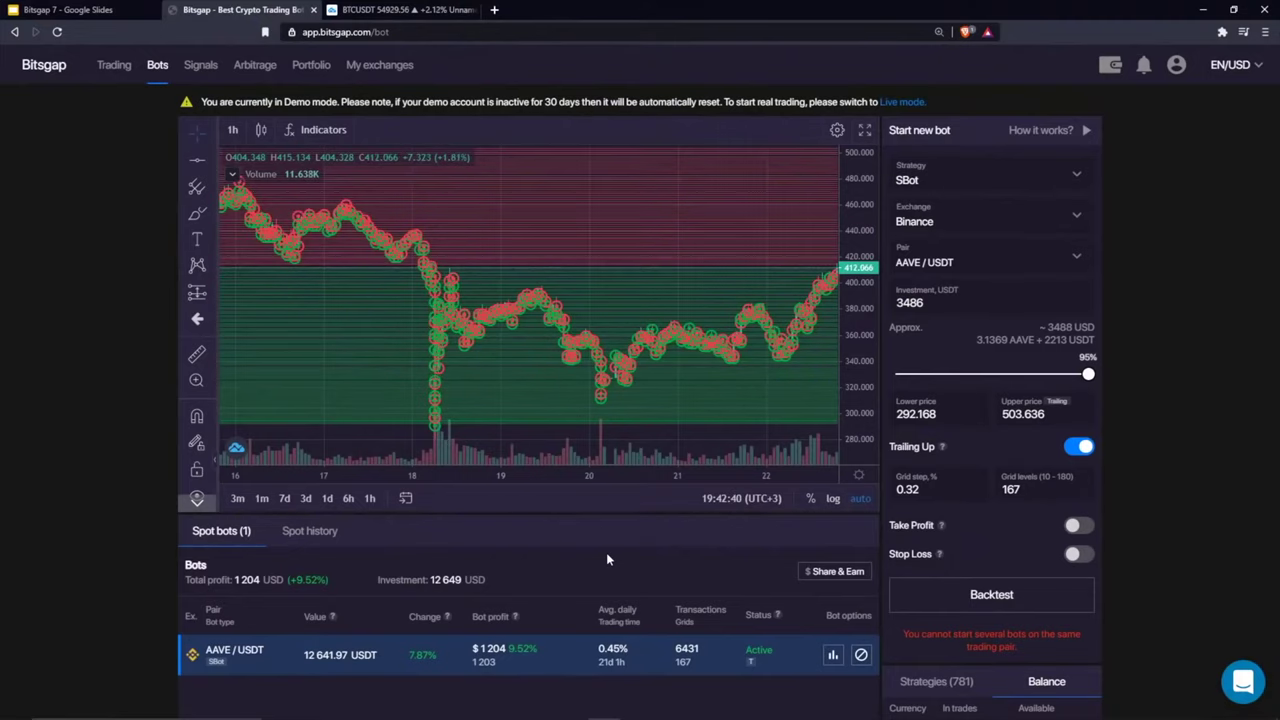
scroll(610, 540, "down", 1)
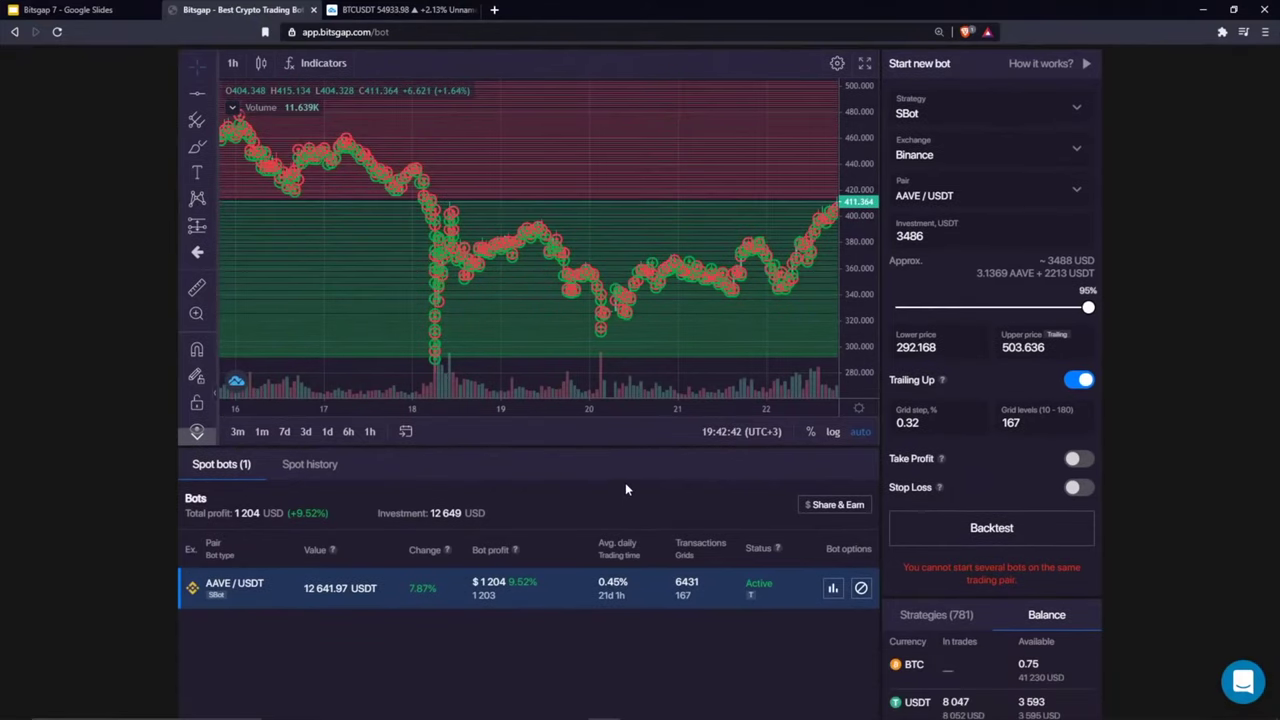
scroll(622, 495, "up", 1)
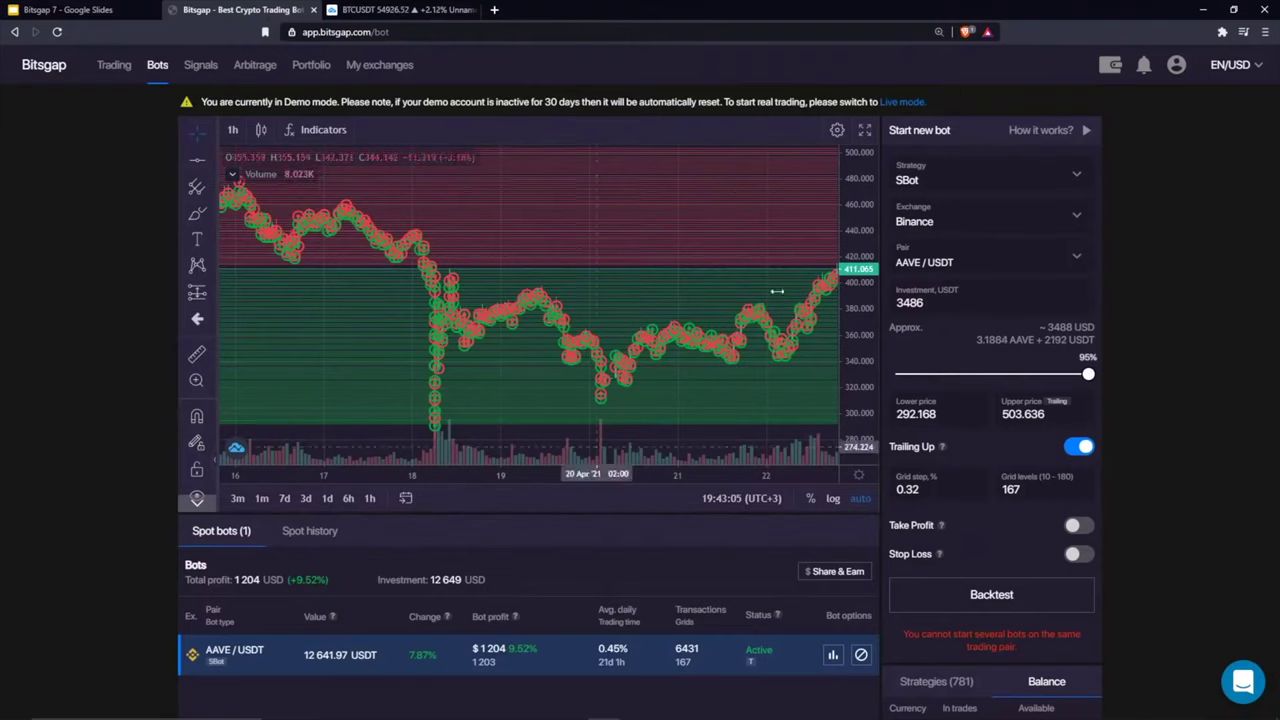
Step: Look over the demo account's bot strategy choices, keeping SBot, and return the account to live mode
left_click(943, 180)
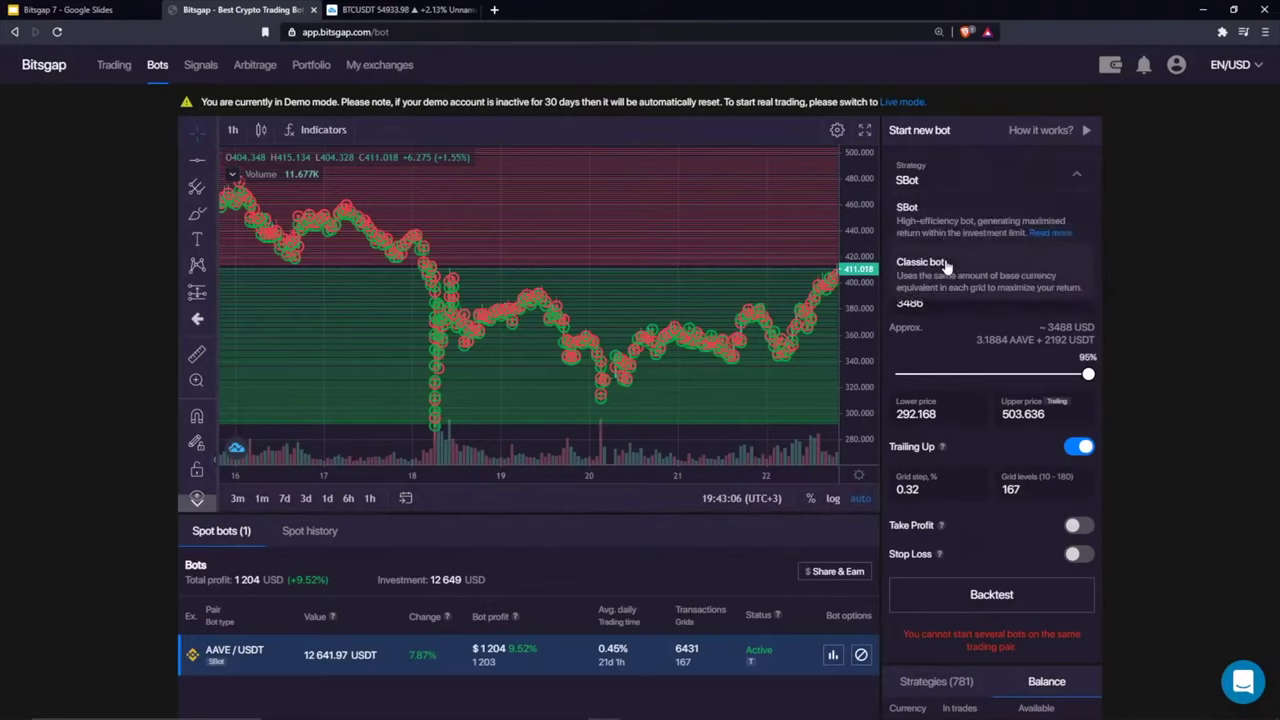
left_click(954, 177)
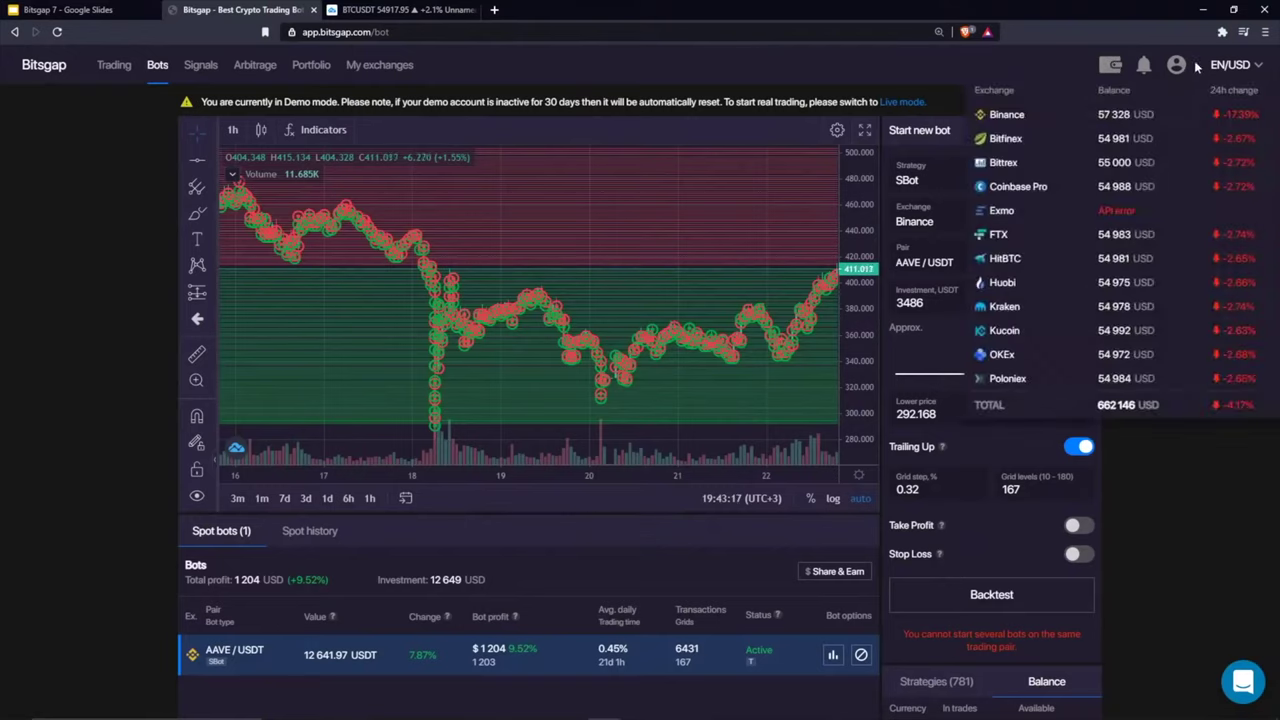
mouse_move(1176, 65)
left_click(1165, 131)
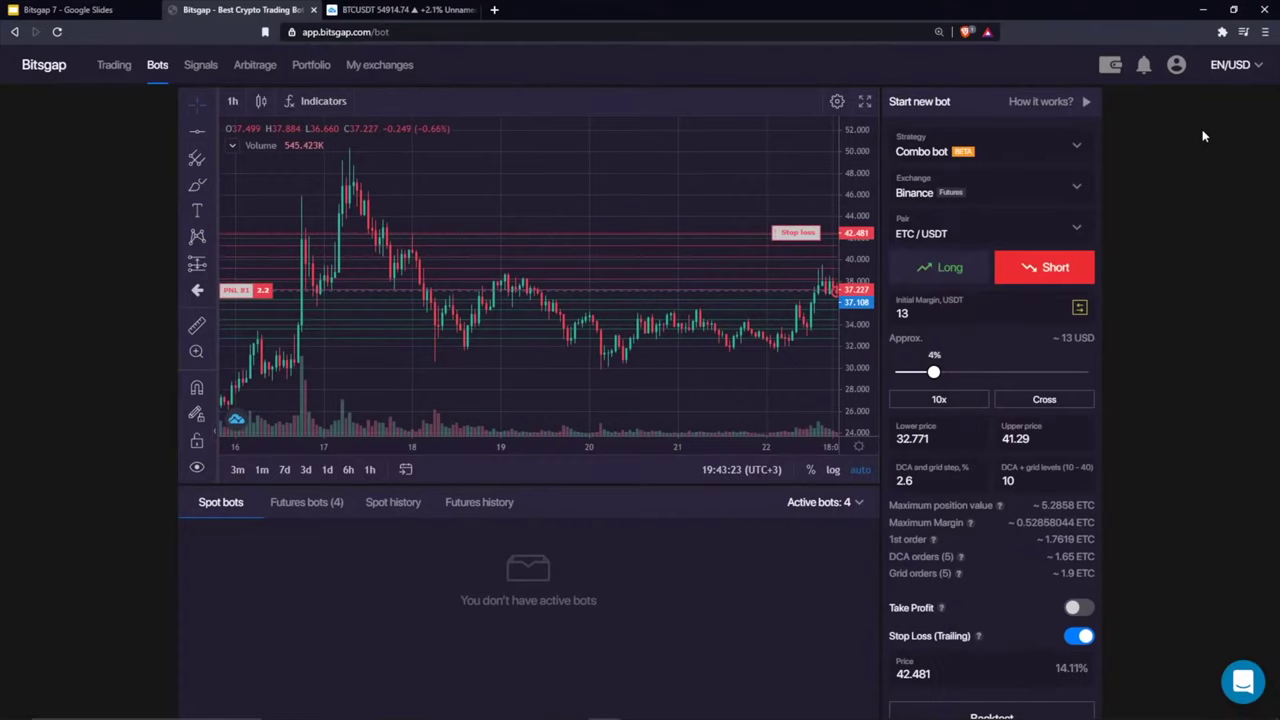
Step: Show the active futures bots and examine their results alongside the ETC/USDT Combo bot's settings, highlighting its initial margin
left_click(335, 503)
scroll(372, 472, "down", 2)
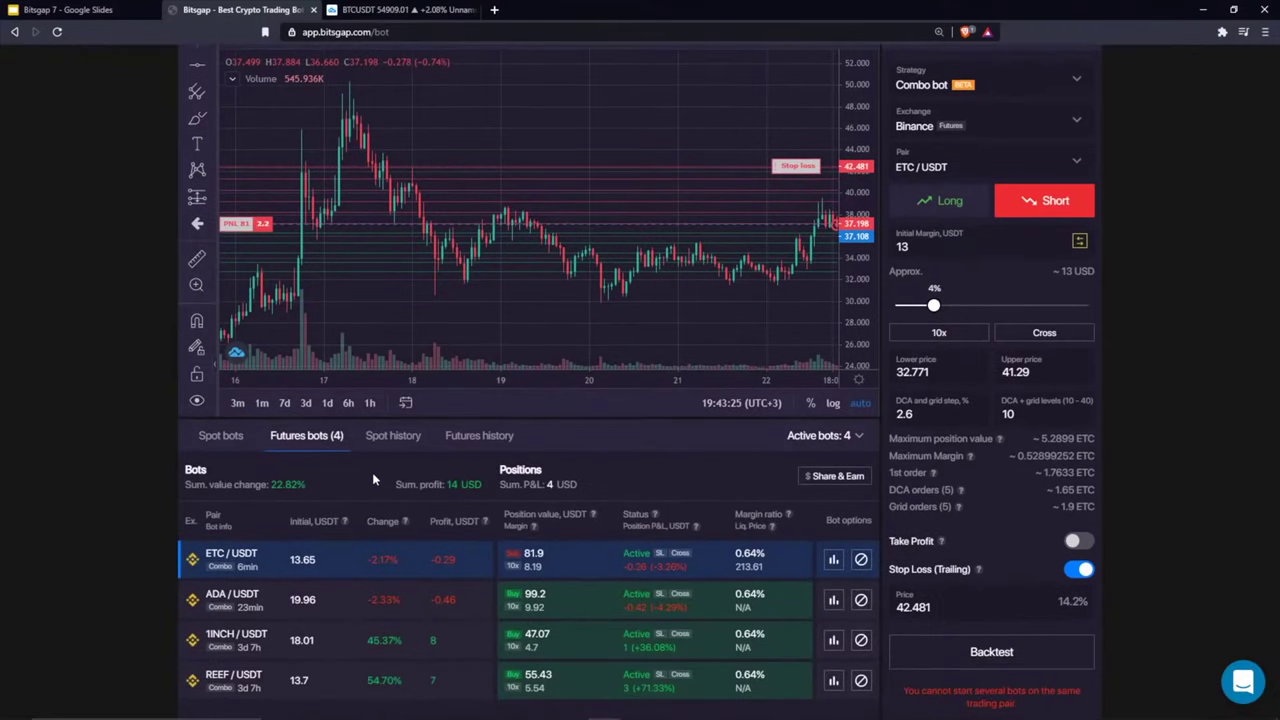
scroll(623, 398, "up", 1)
scroll(623, 396, "up", 1)
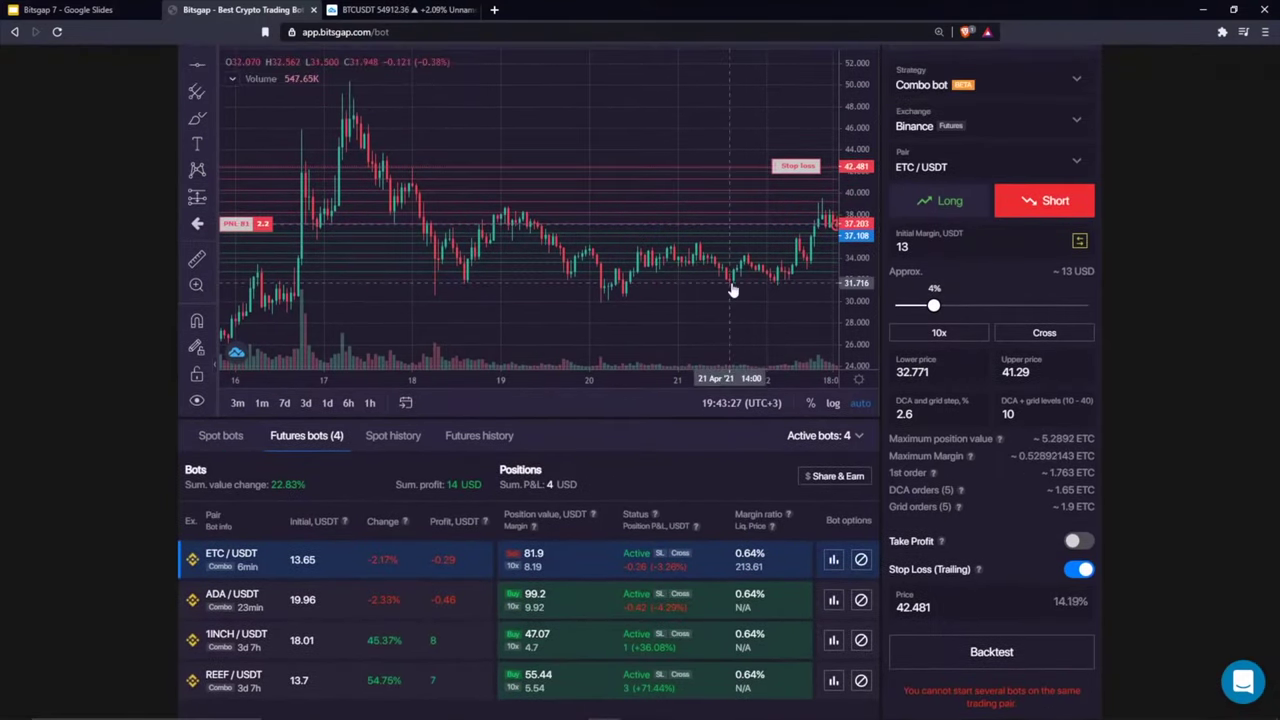
scroll(623, 394, "down", 1)
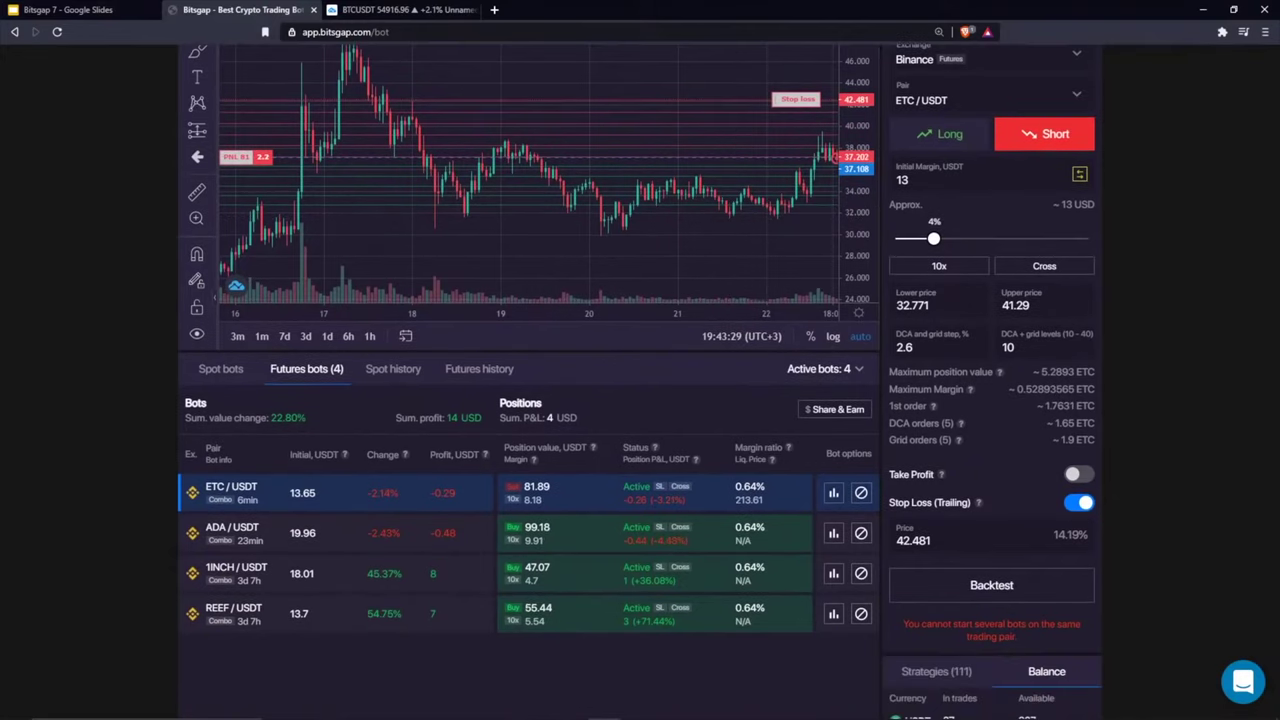
scroll(623, 394, "up", 3)
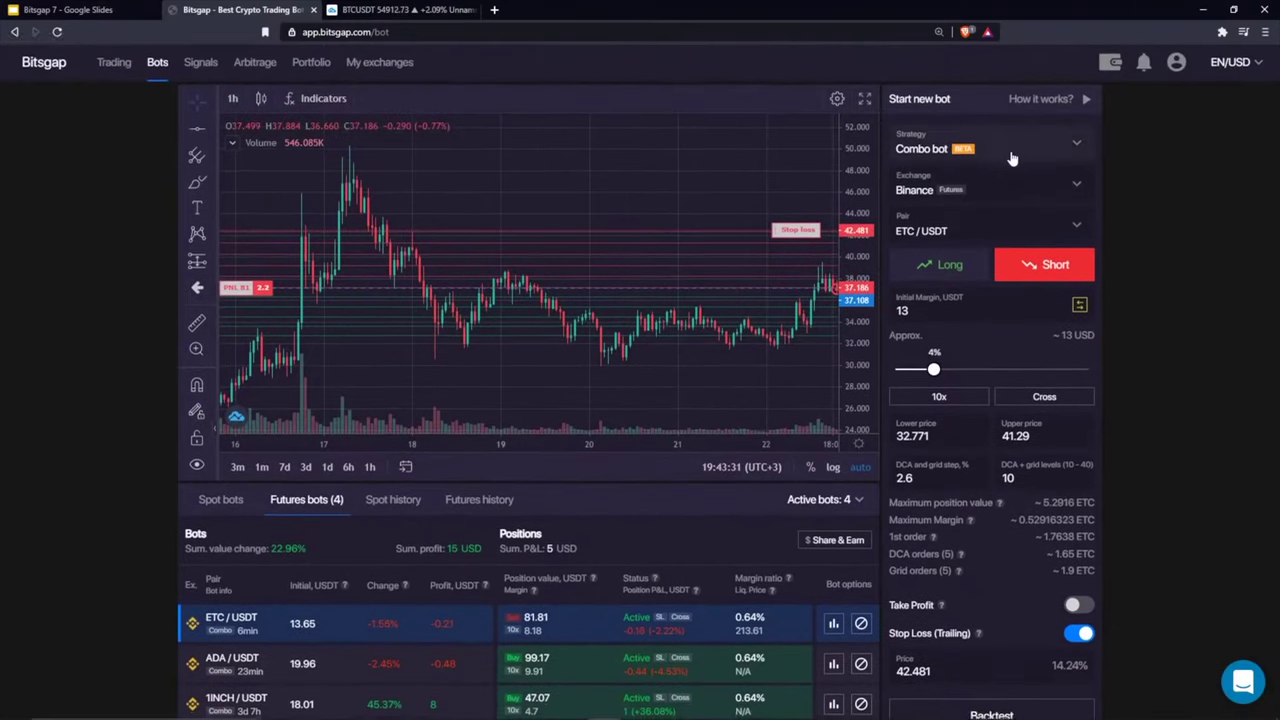
scroll(958, 200, "down", 1)
double_click(942, 246)
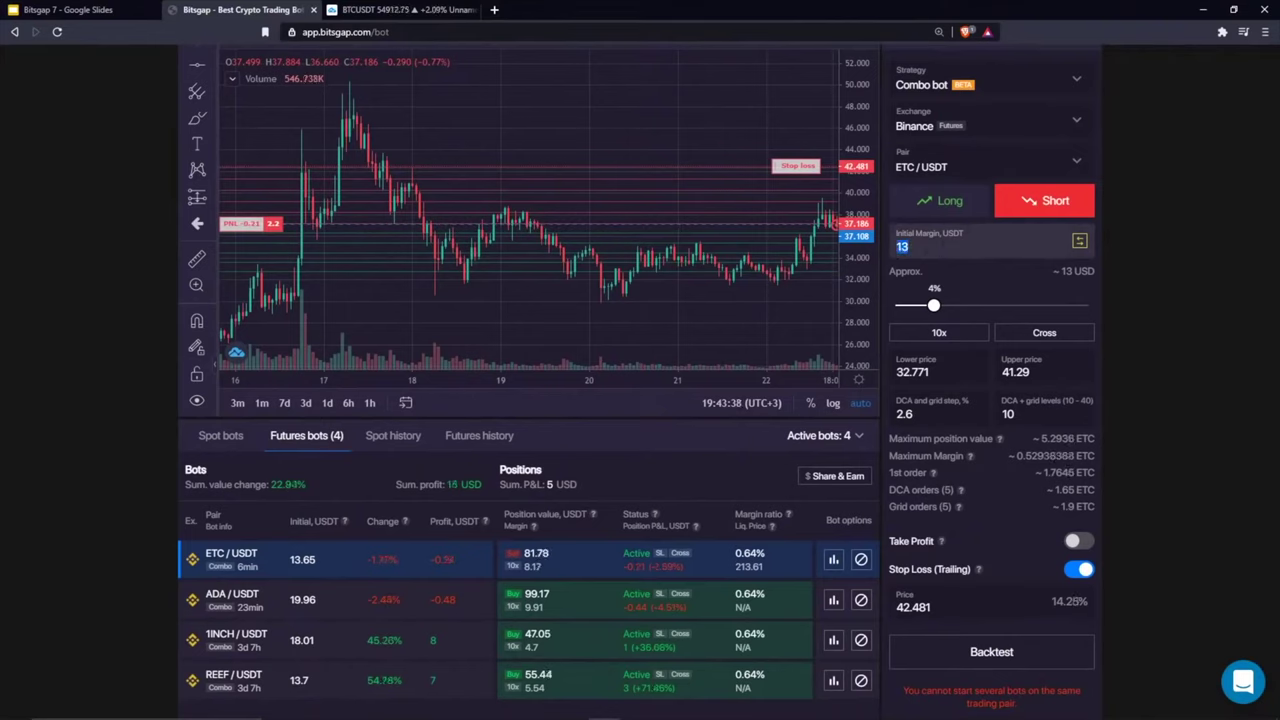
scroll(587, 387, "down", 1)
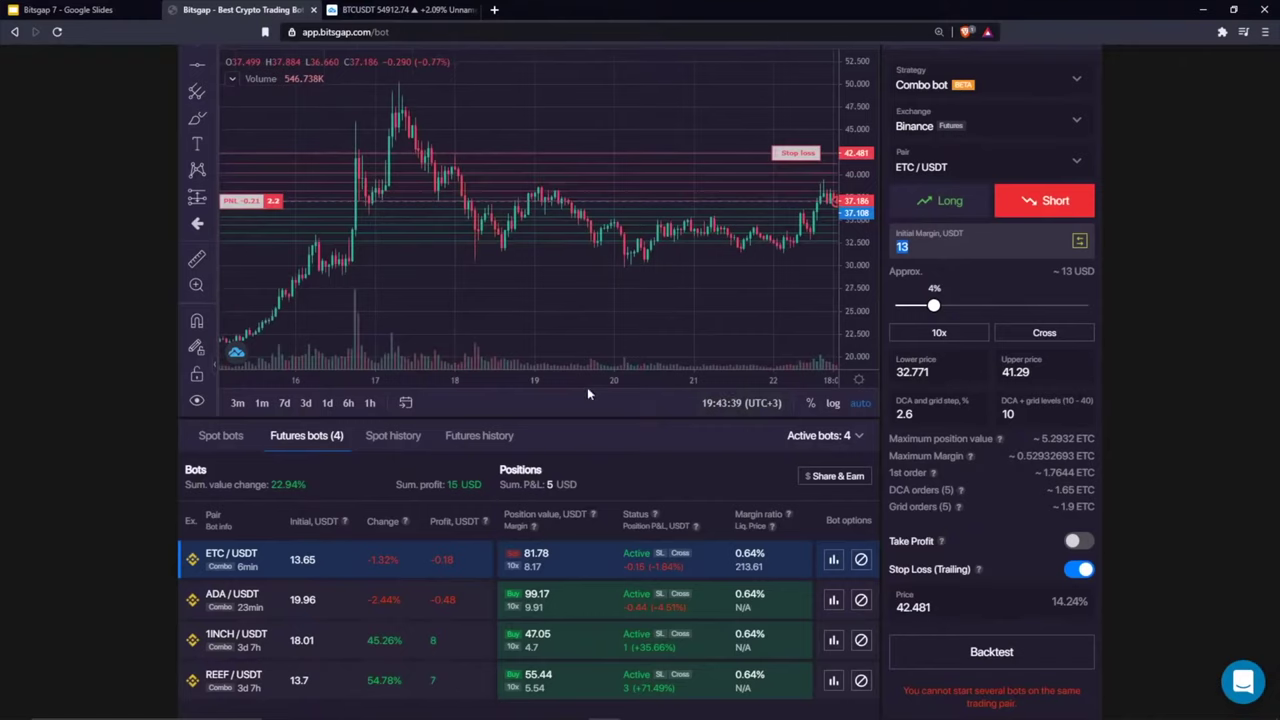
Step: Open the futures history and load the closed REEF/USDT Combo bot on the chart
left_click(490, 440)
scroll(475, 482, "down", 3)
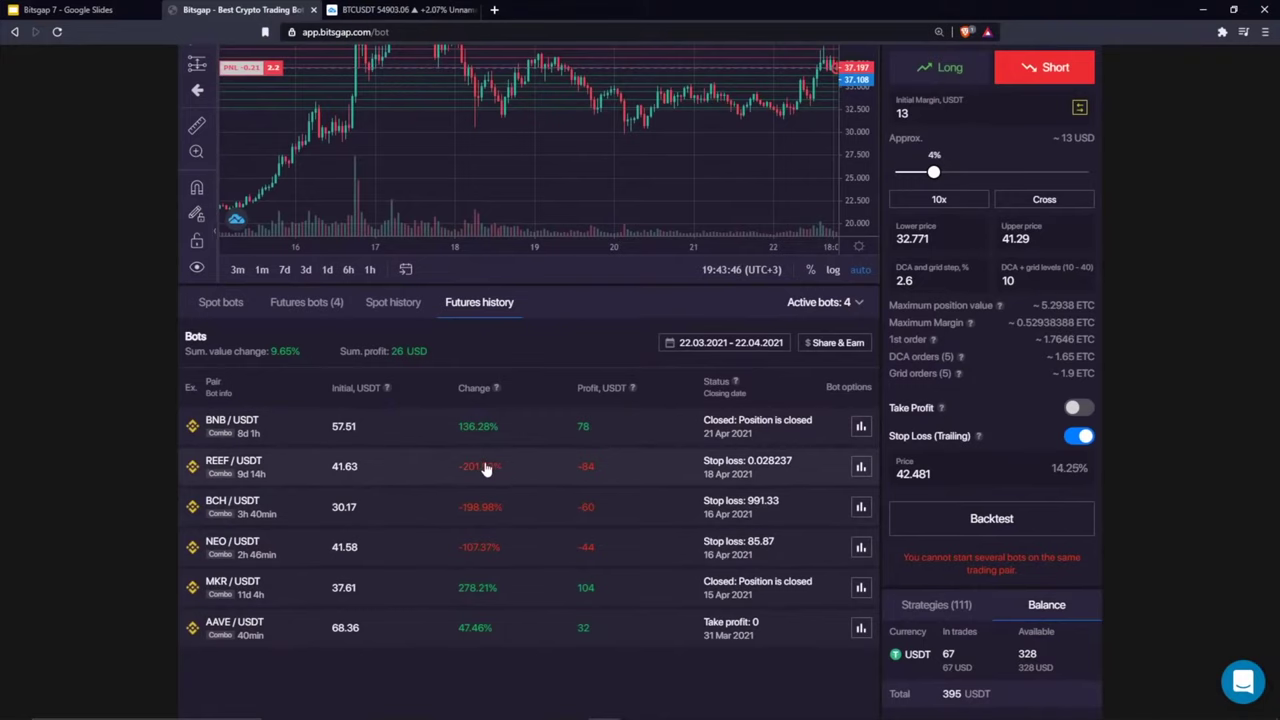
left_click(375, 480)
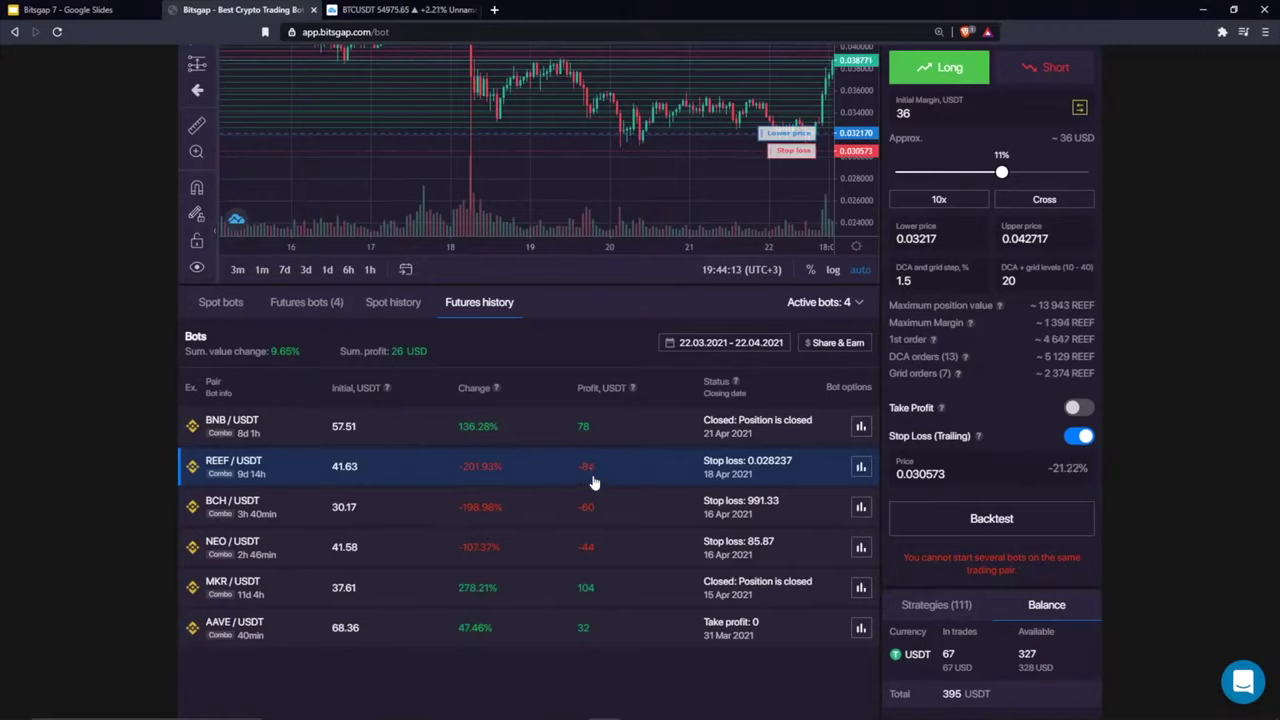
Step: Go through the other closed Combo bots in the futures history, finishing on AAVE/USDT
left_click(474, 515)
left_click(540, 466)
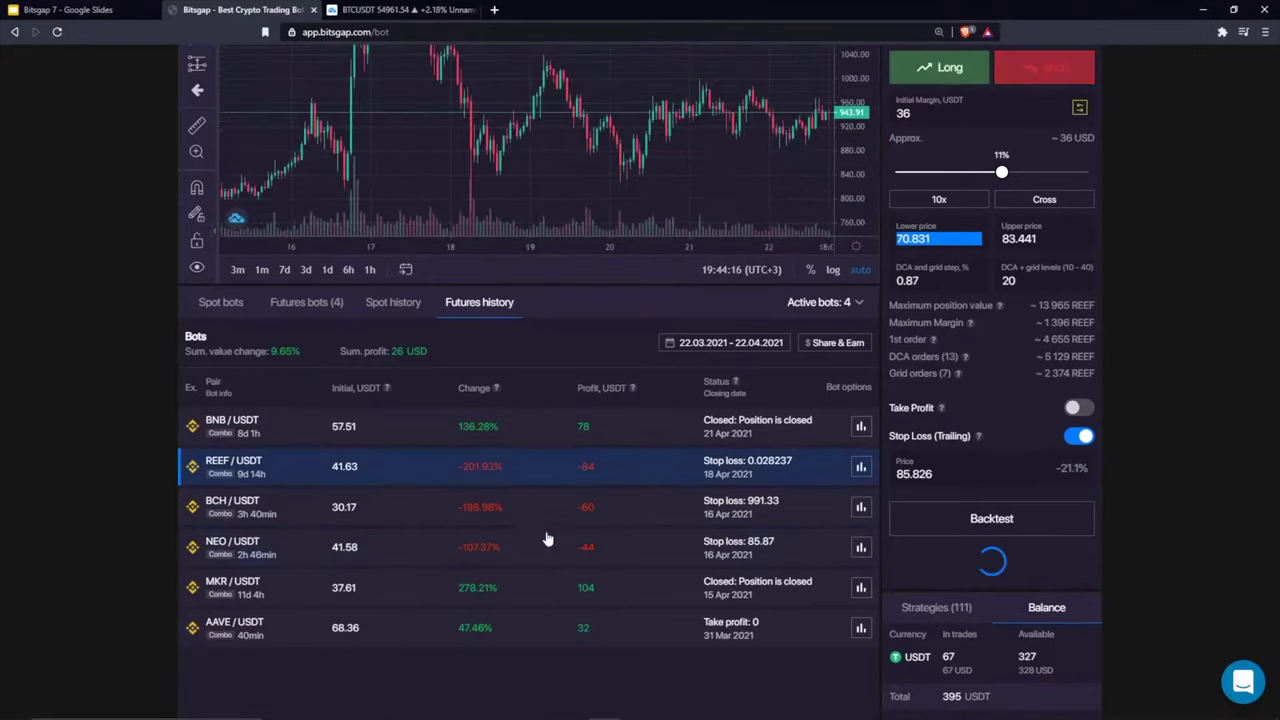
left_click(545, 547)
left_click(549, 425)
left_click(540, 466)
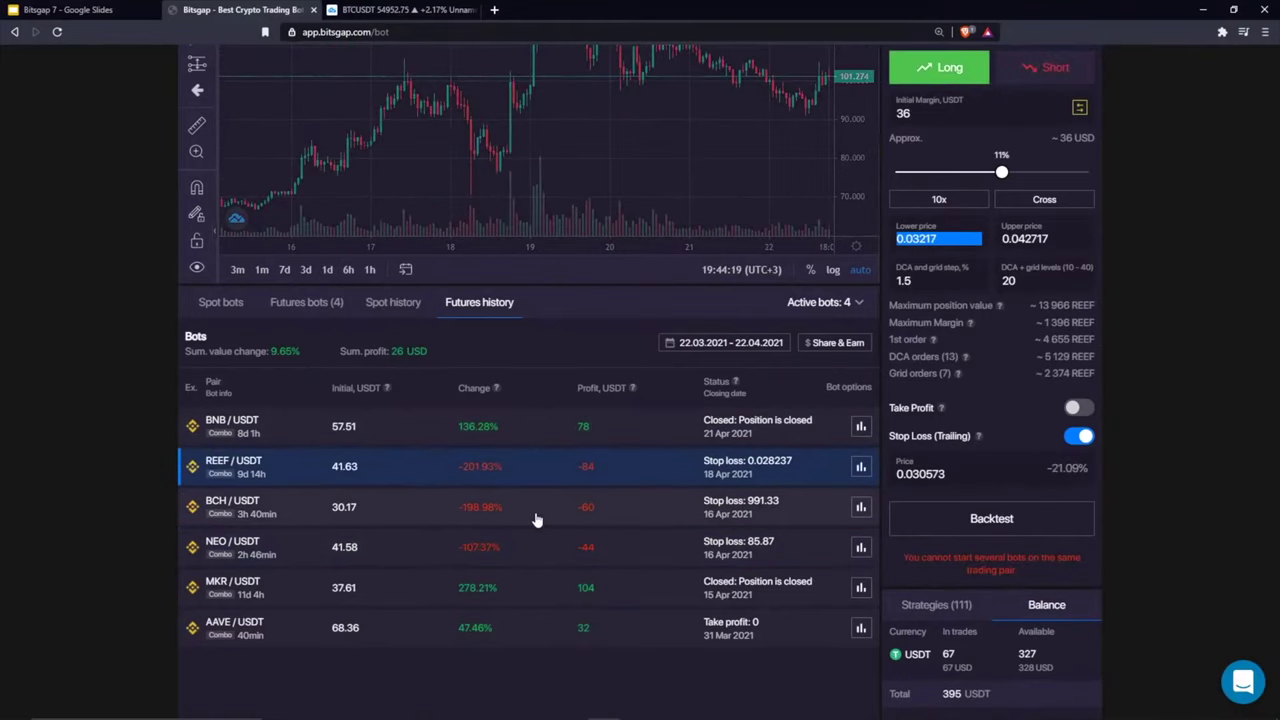
left_click(535, 547)
left_click(532, 587)
left_click(529, 627)
left_click(540, 466)
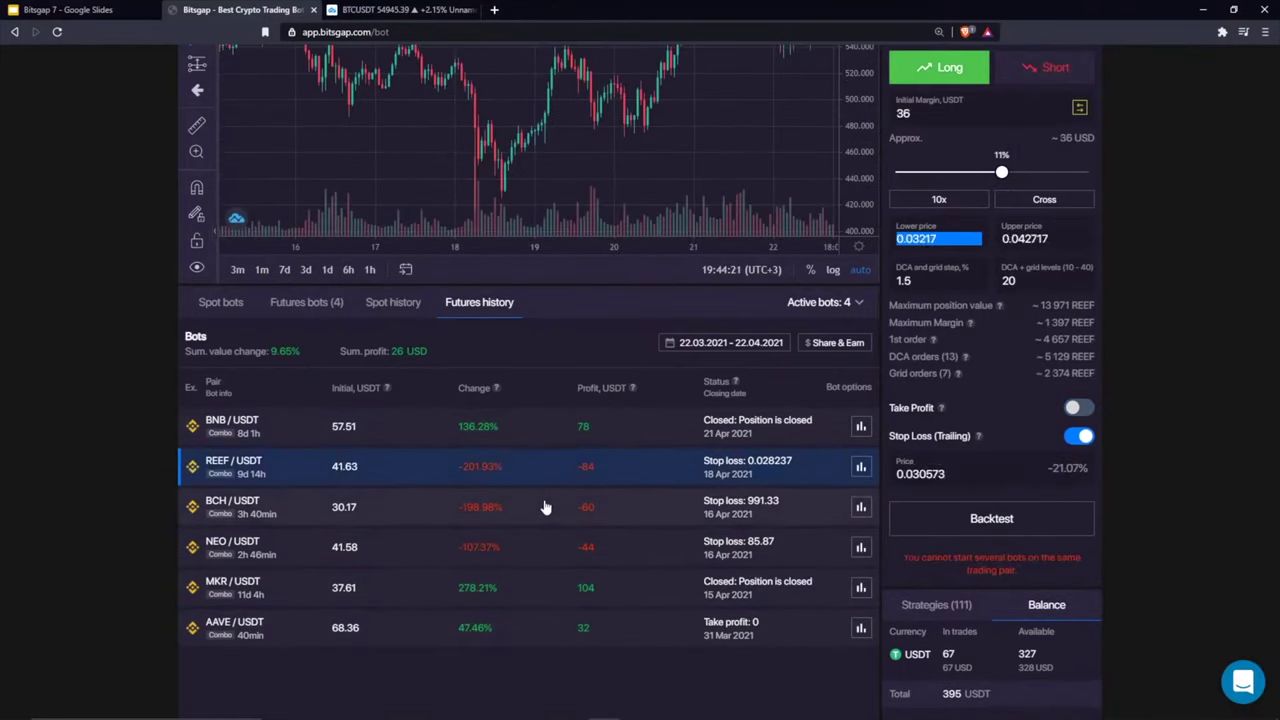
left_click(543, 547)
left_click(537, 587)
left_click(532, 627)
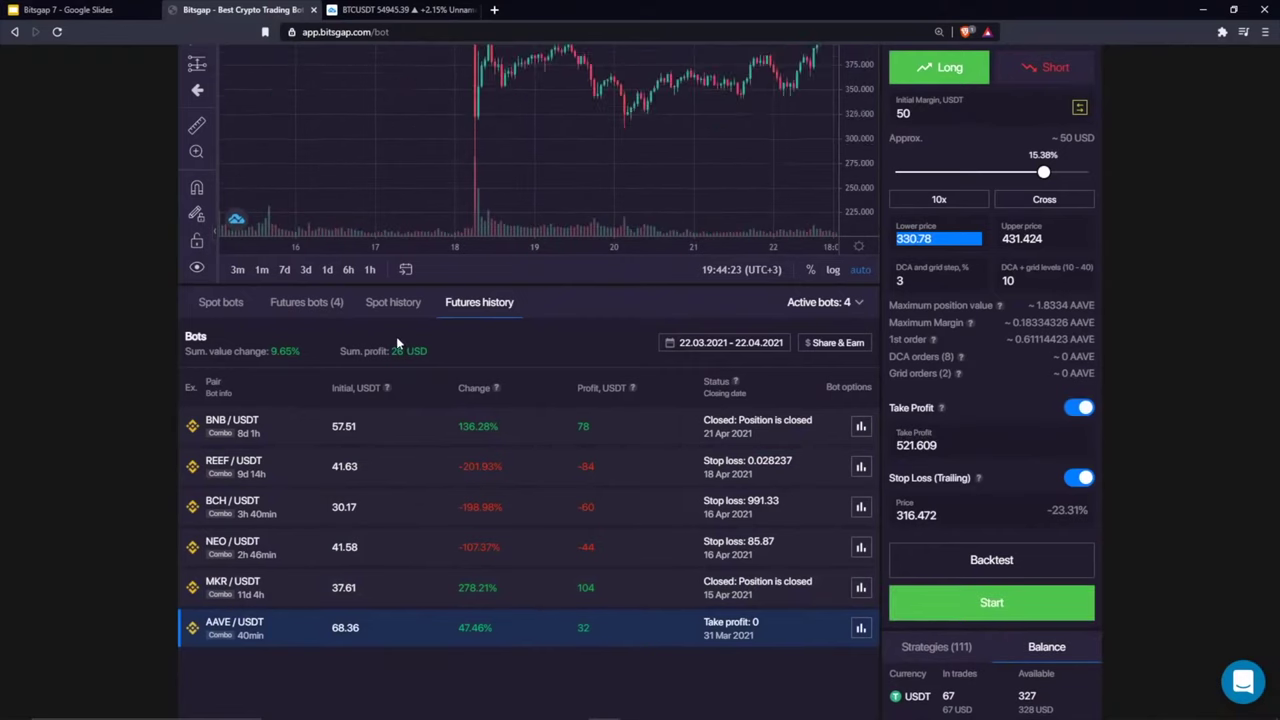
Step: Highlight the history's summed profit and inspect the stopped-out REEF/USDT and BCH/USDT bots
left_click_drag(392, 351, 398, 351)
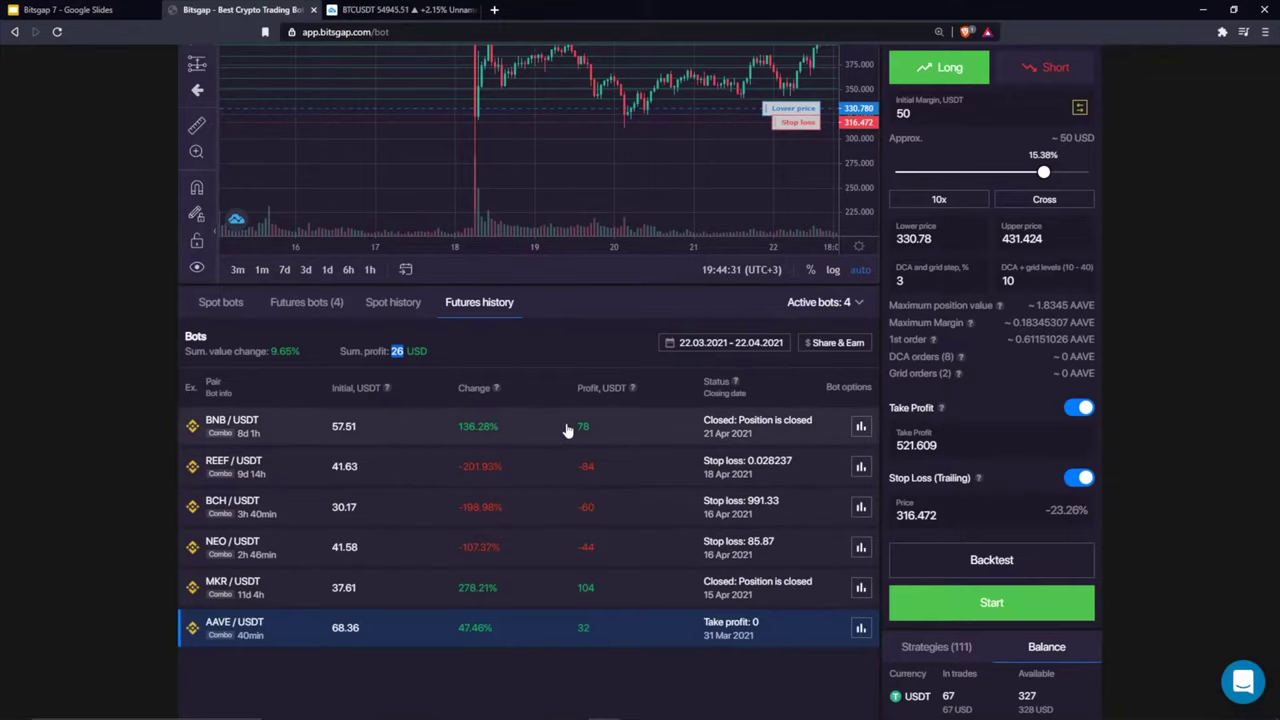
left_click(614, 466)
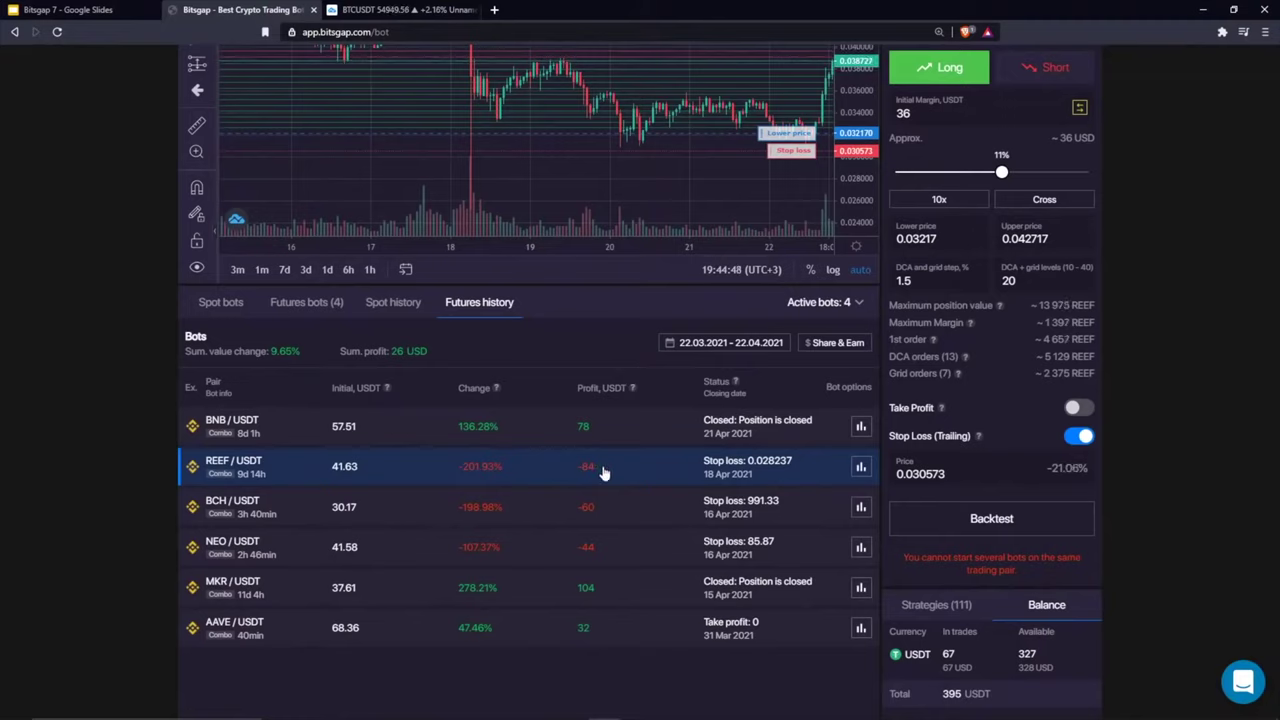
left_click(372, 510)
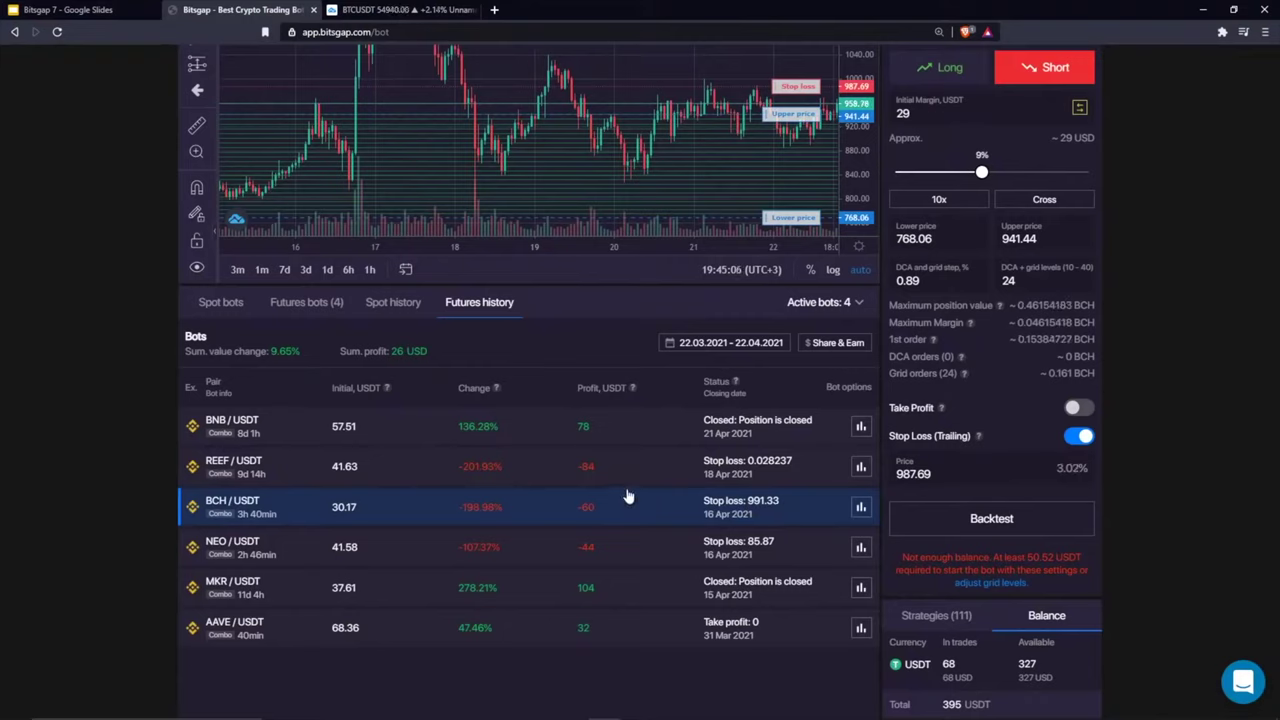
Step: View the statistics of the closed REEF/USDT futures bot and close its details
scroll(610, 485, "down", 1)
scroll(606, 455, "up", 1)
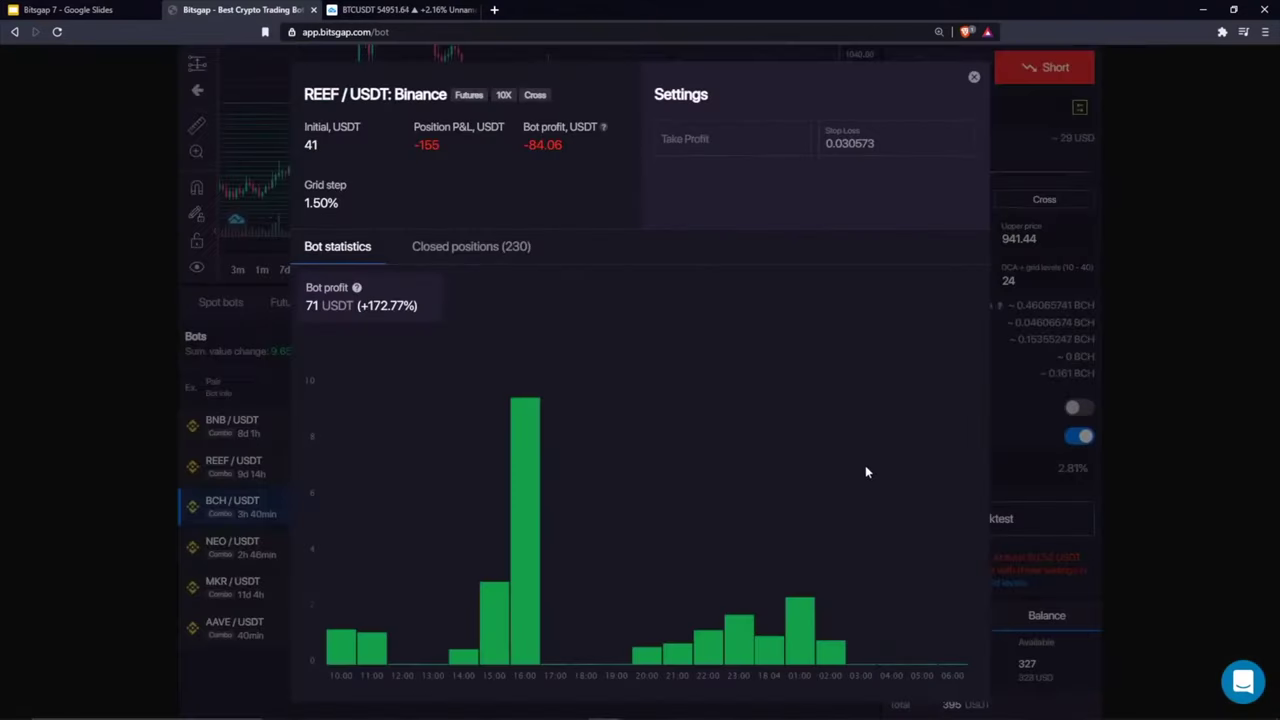
left_click(860, 466)
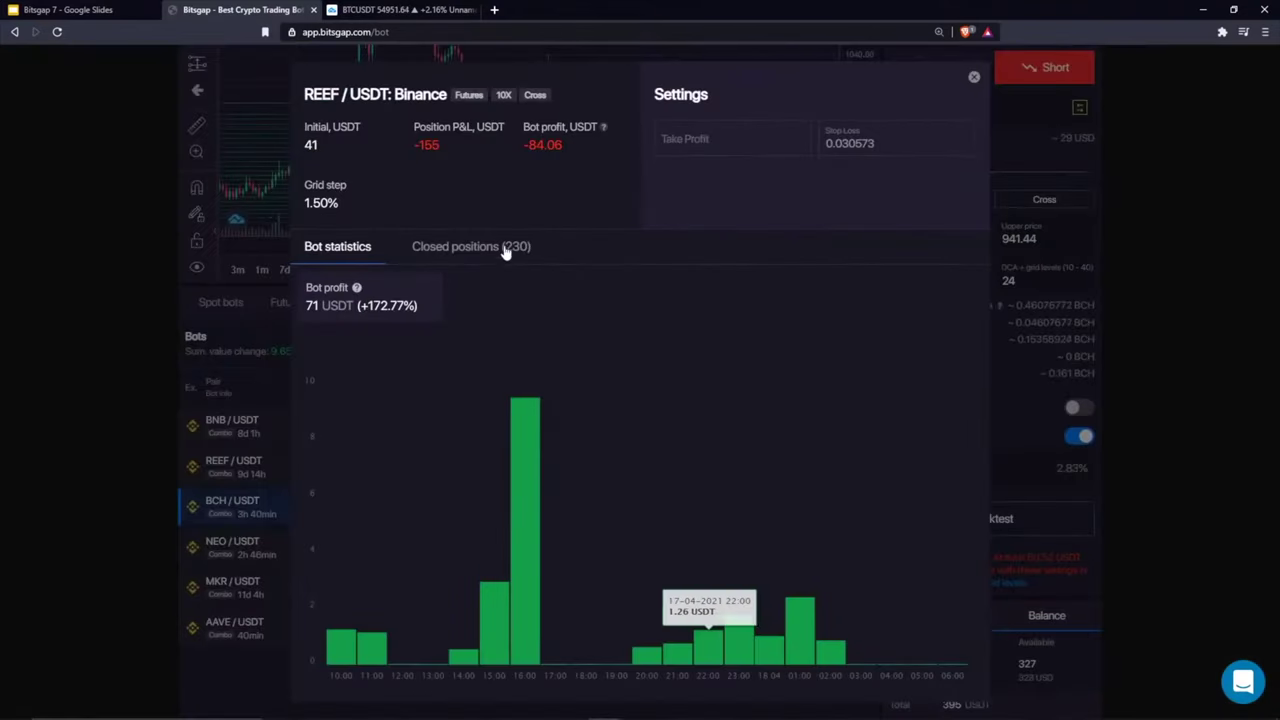
left_click(973, 77)
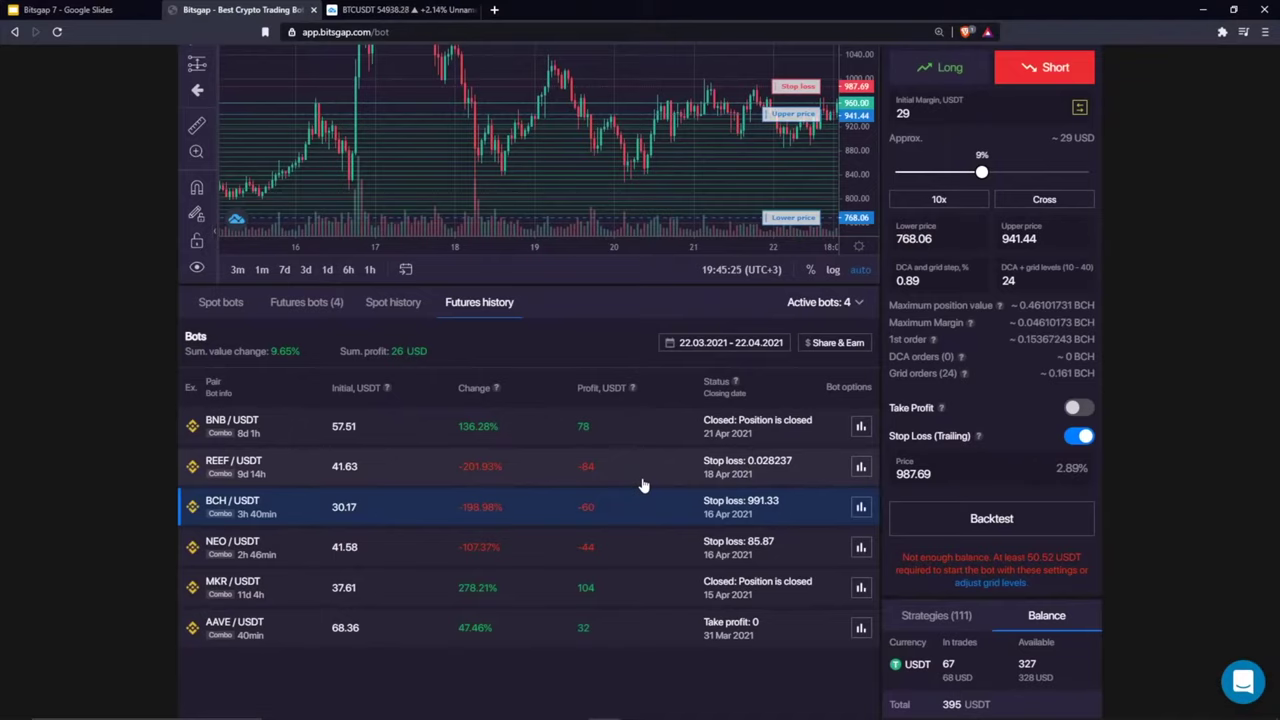
Step: View the statistics of the closed BCH/USDT futures bot and return to the active futures bots
left_click(862, 509)
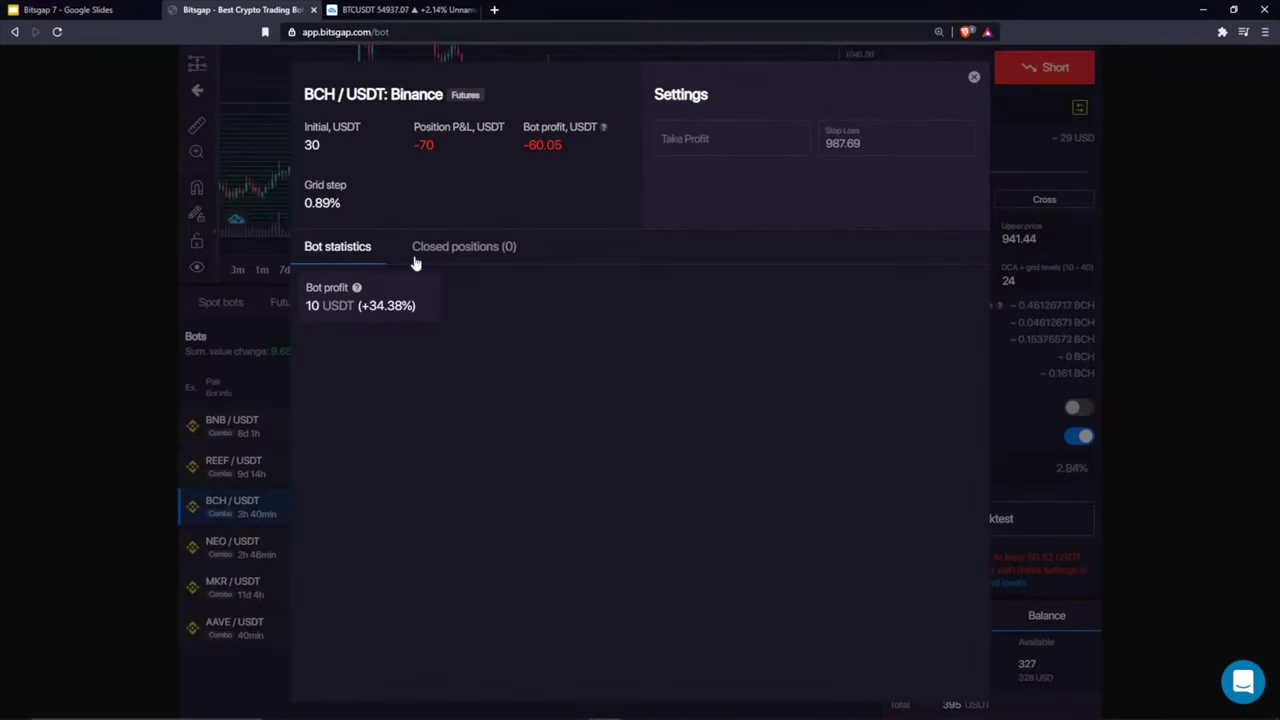
left_click(973, 77)
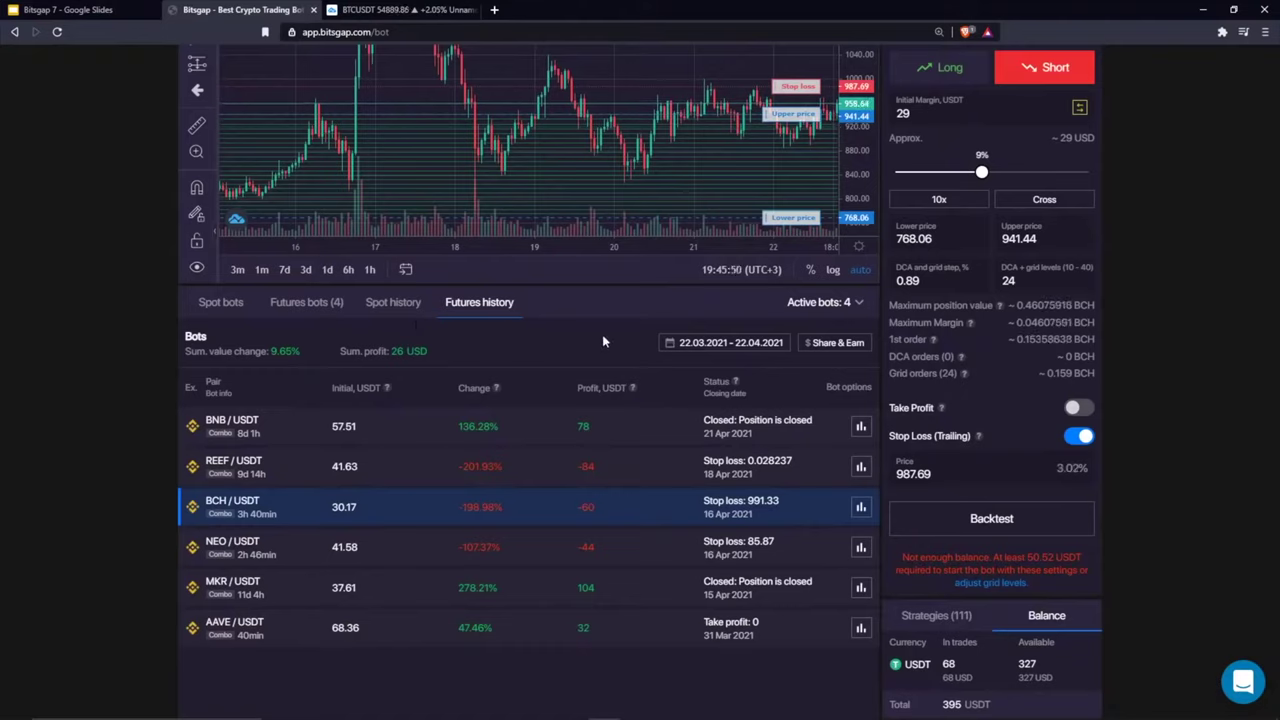
left_click(337, 302)
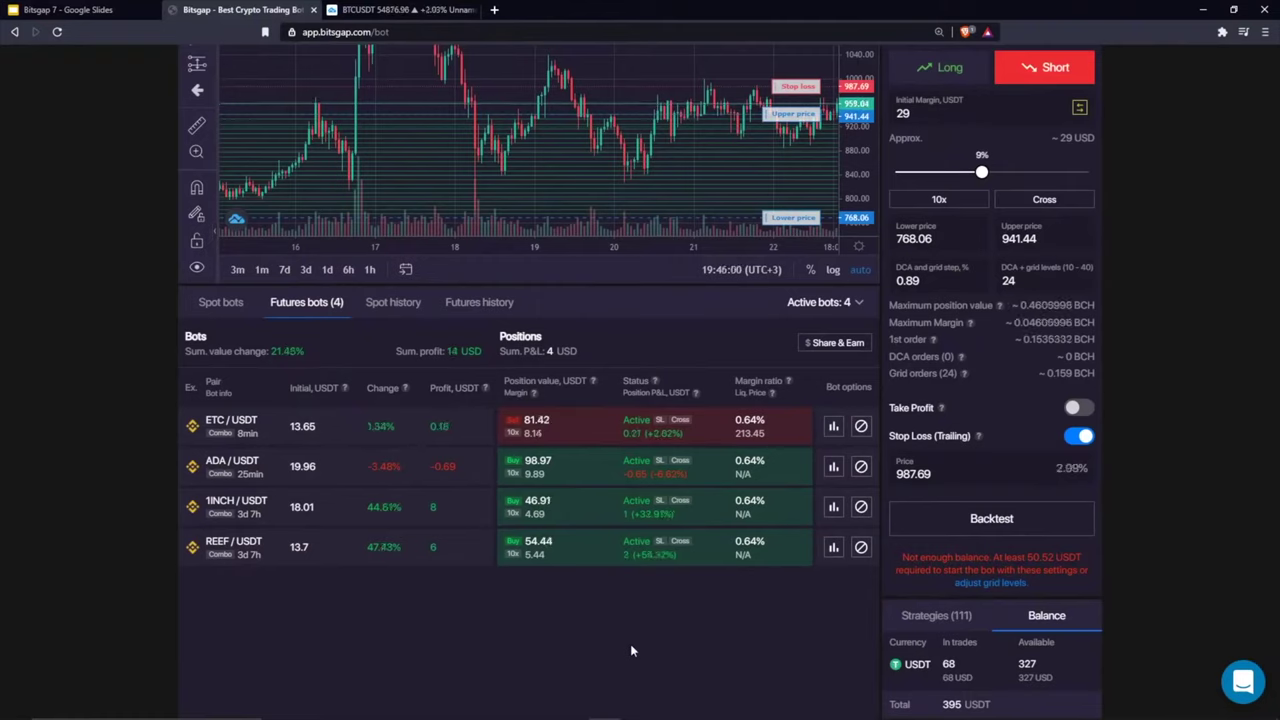
scroll(630, 651, "up", 1)
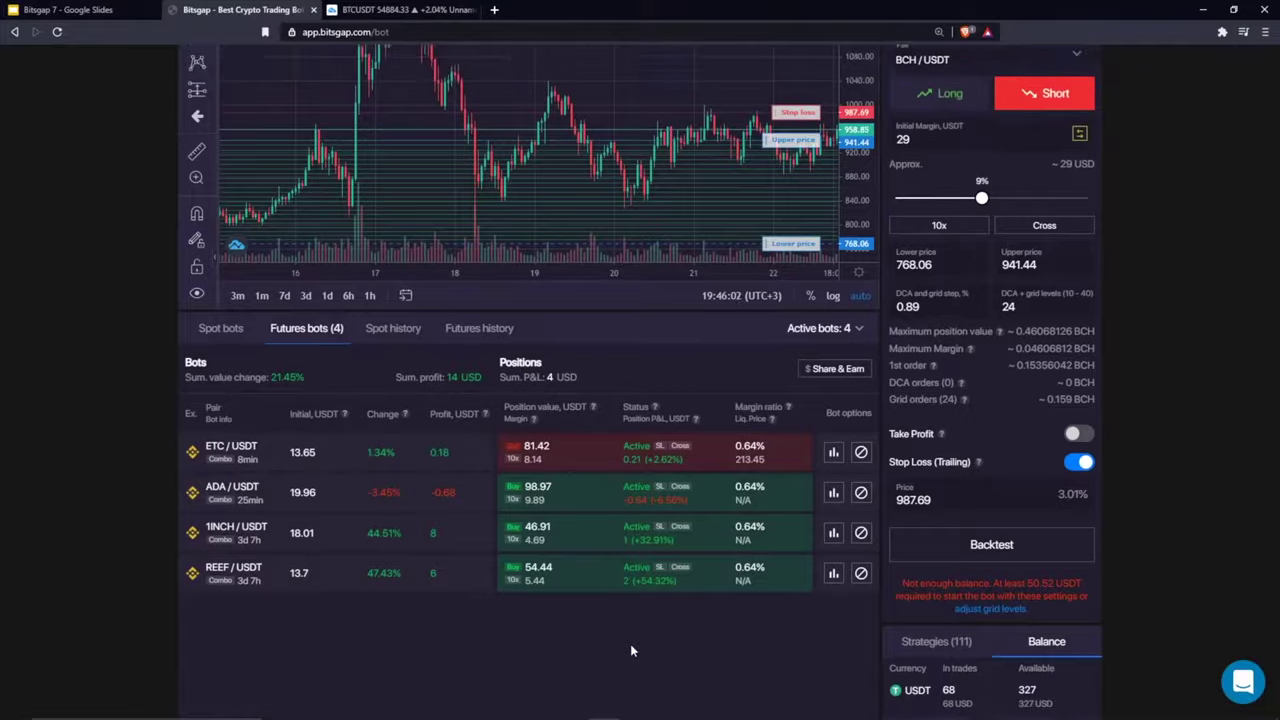
Step: Switch to the Google Slides presentation and go back to the "What you will learn today" slide
left_click(58, 9)
key("Left")
key("Left")
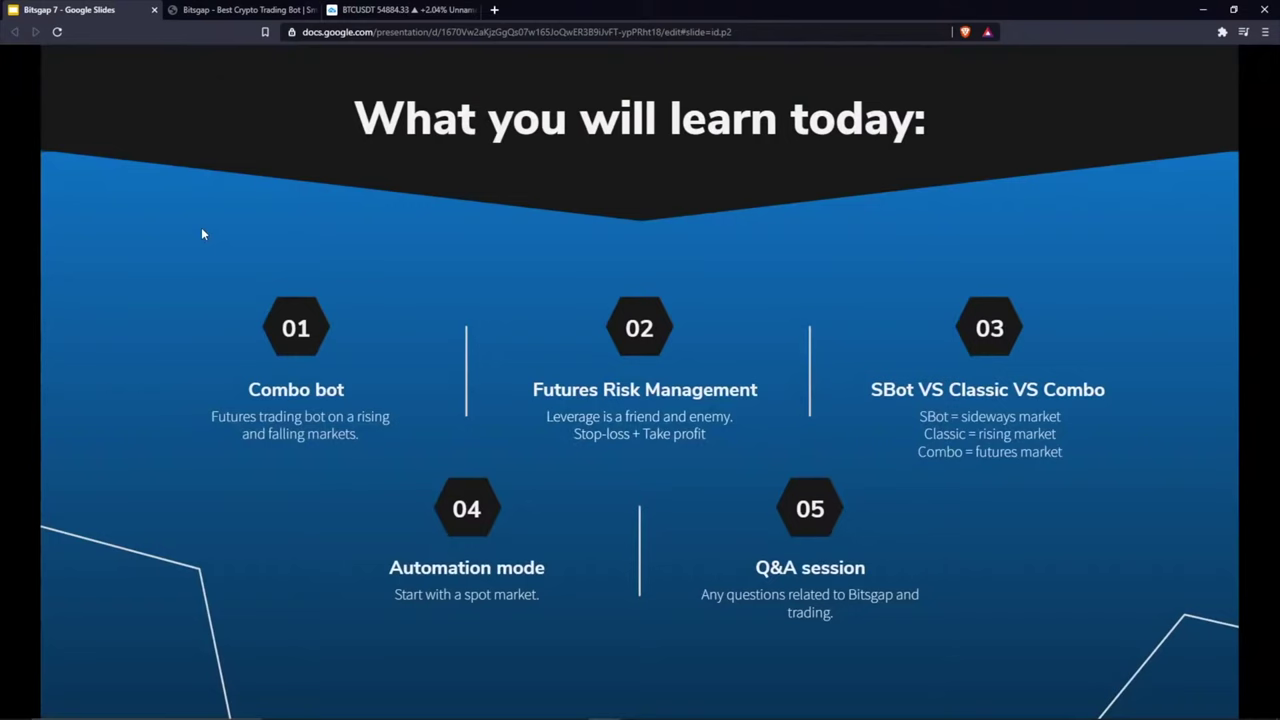
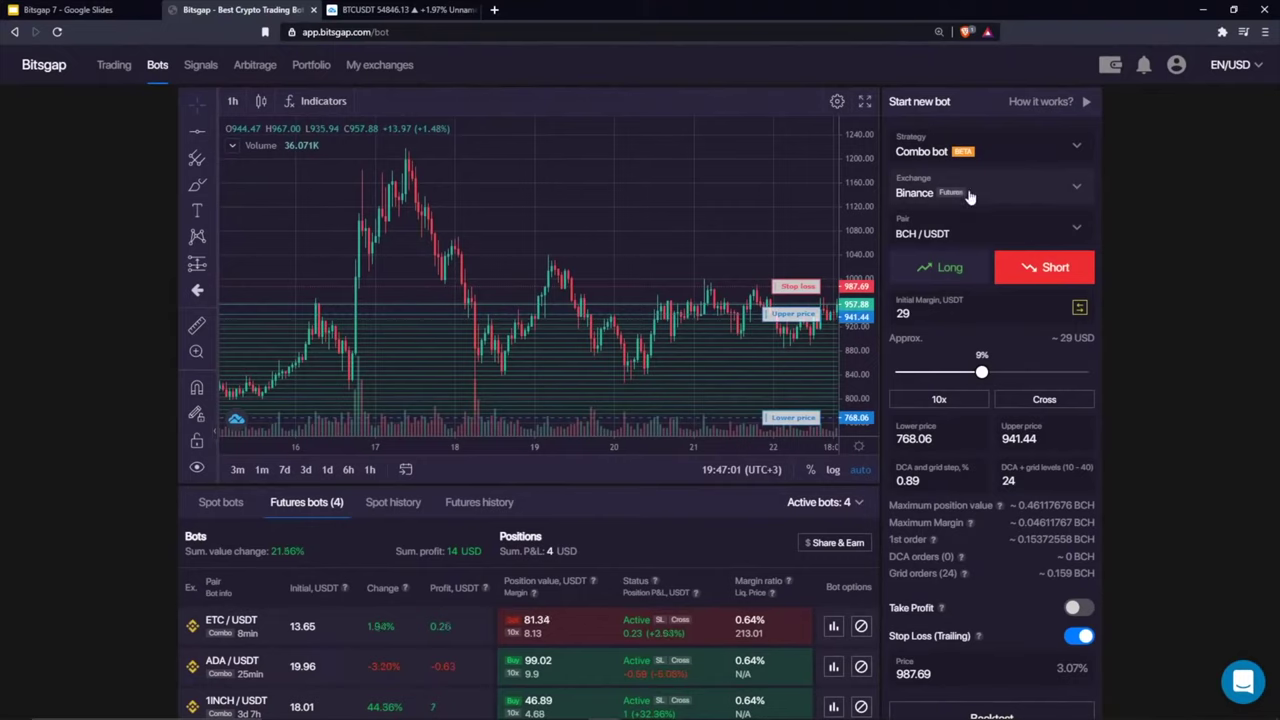
Step: Check the exchanges available for the new Combo bot and open the overview of connected exchanges
left_click(969, 196)
left_click(975, 195)
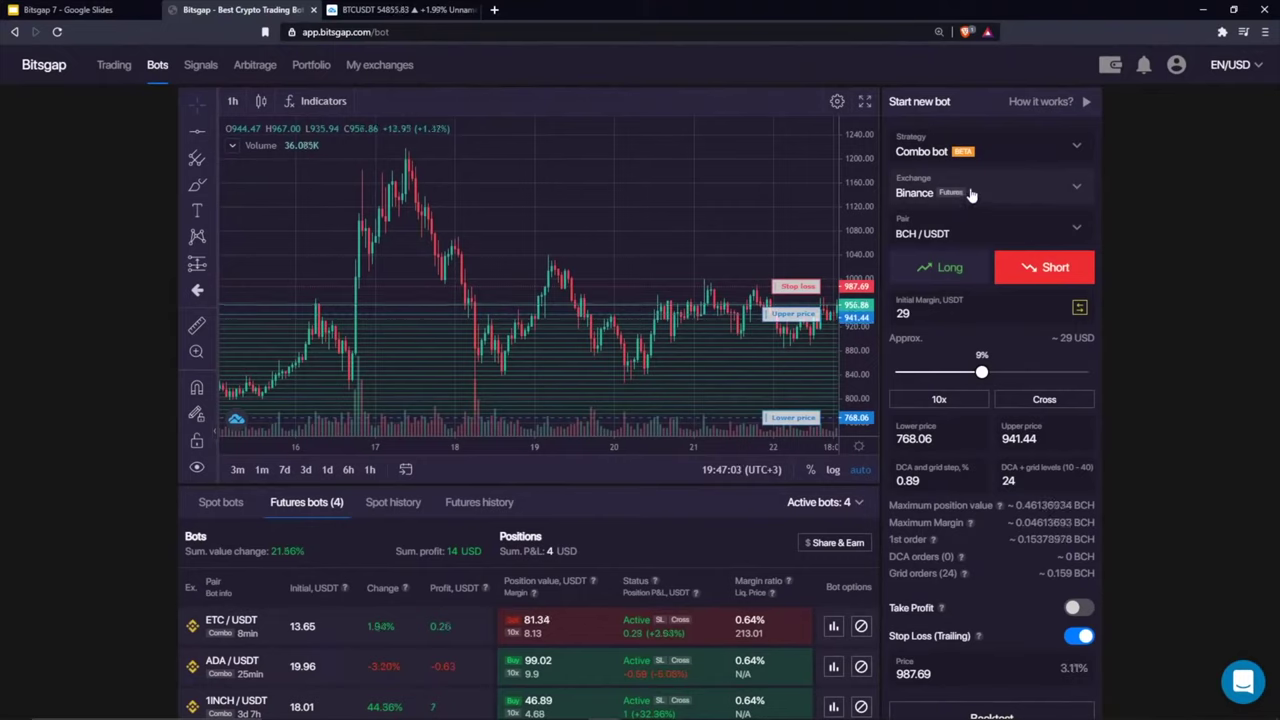
left_click(955, 192)
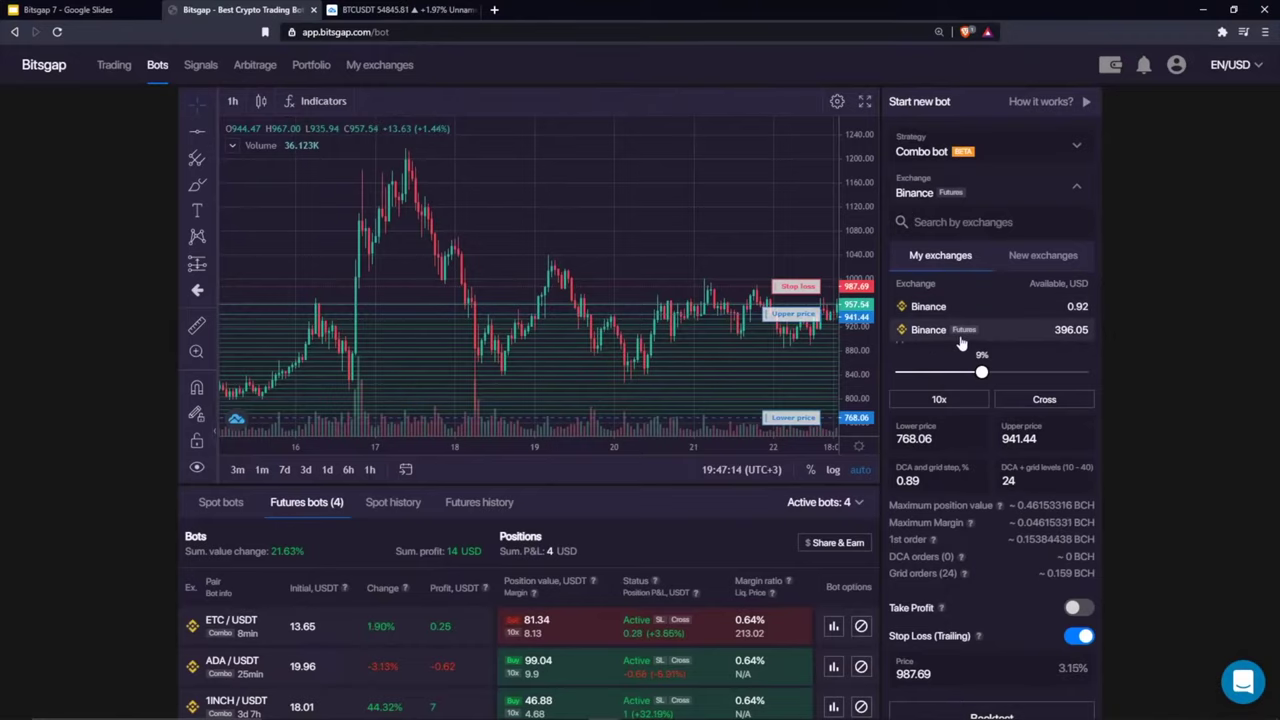
left_click(380, 65)
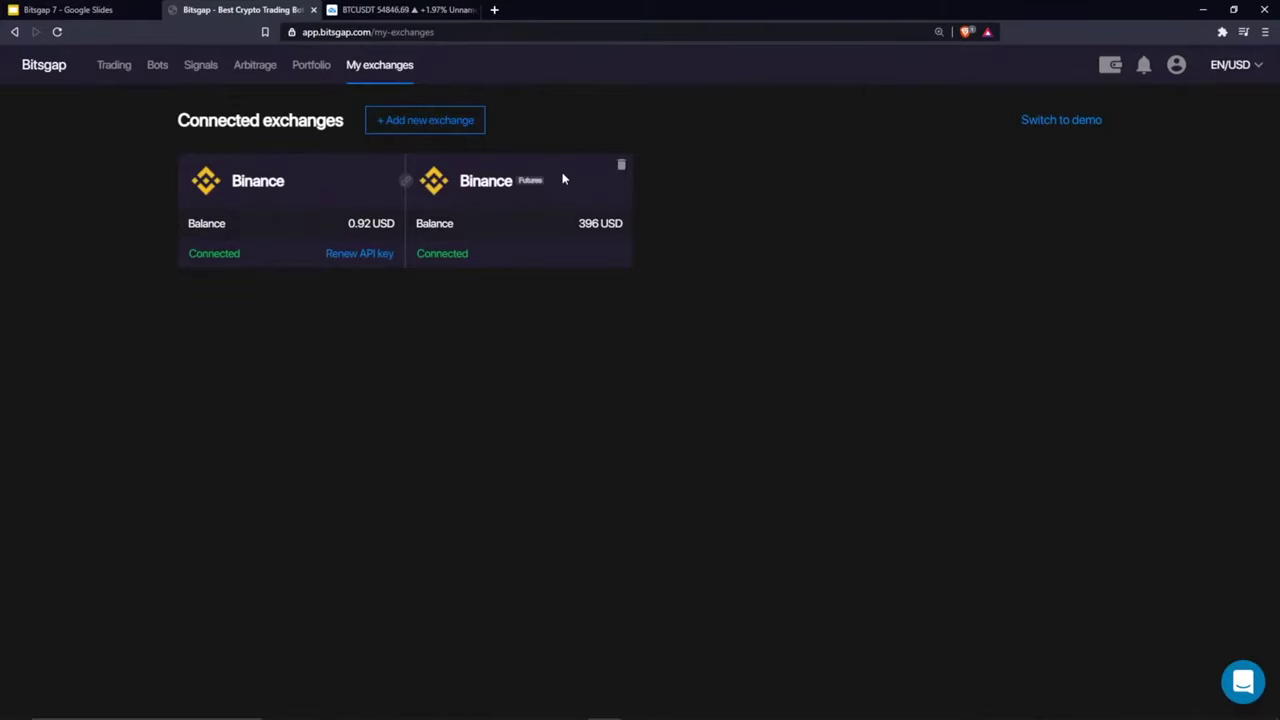
Step: Open bitsgap.com in a new browser tab and go to its Knowledge Base
left_click_drag(518, 185, 544, 183)
left_click(712, 188)
left_click(494, 10)
type("bitsgap.com")
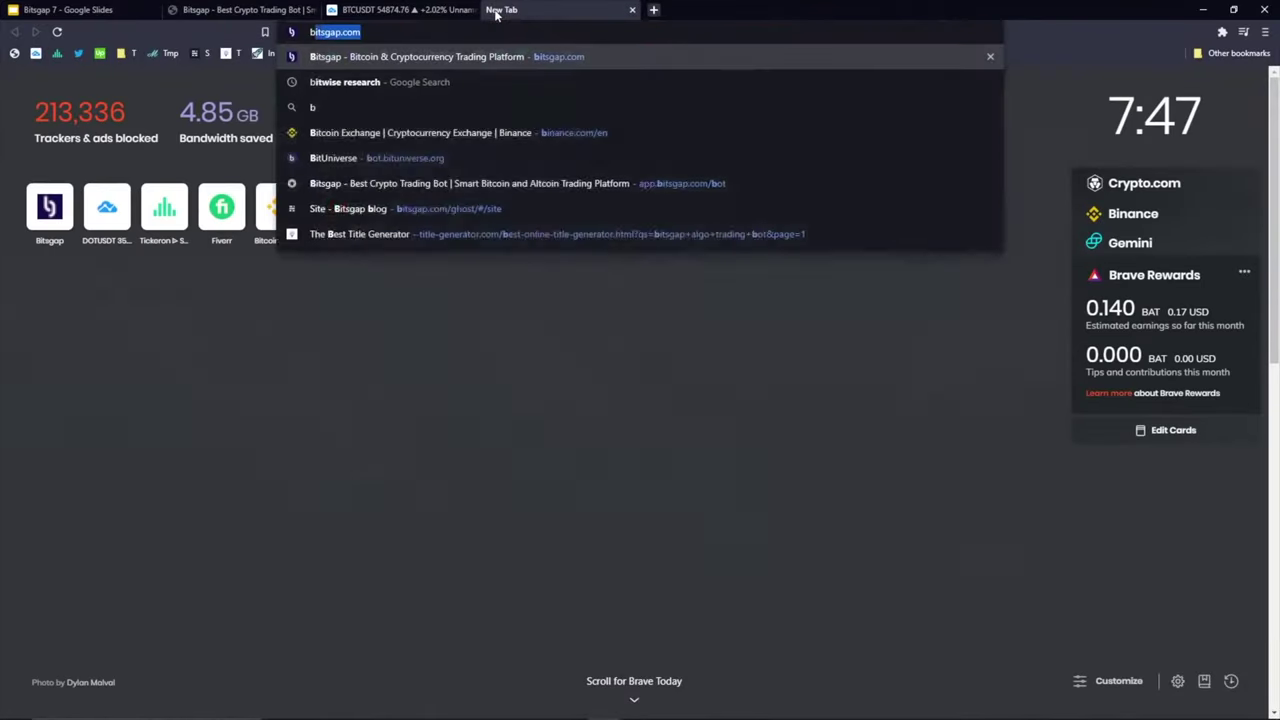
key("Return")
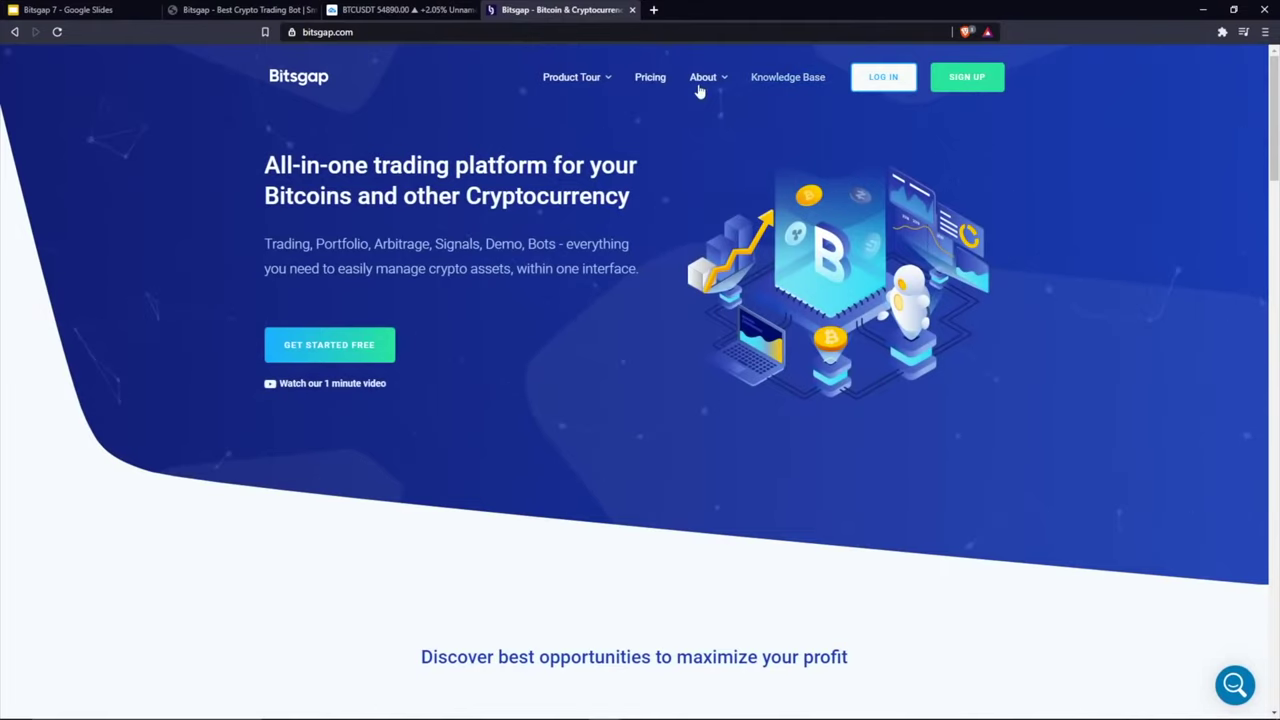
mouse_move(704, 86)
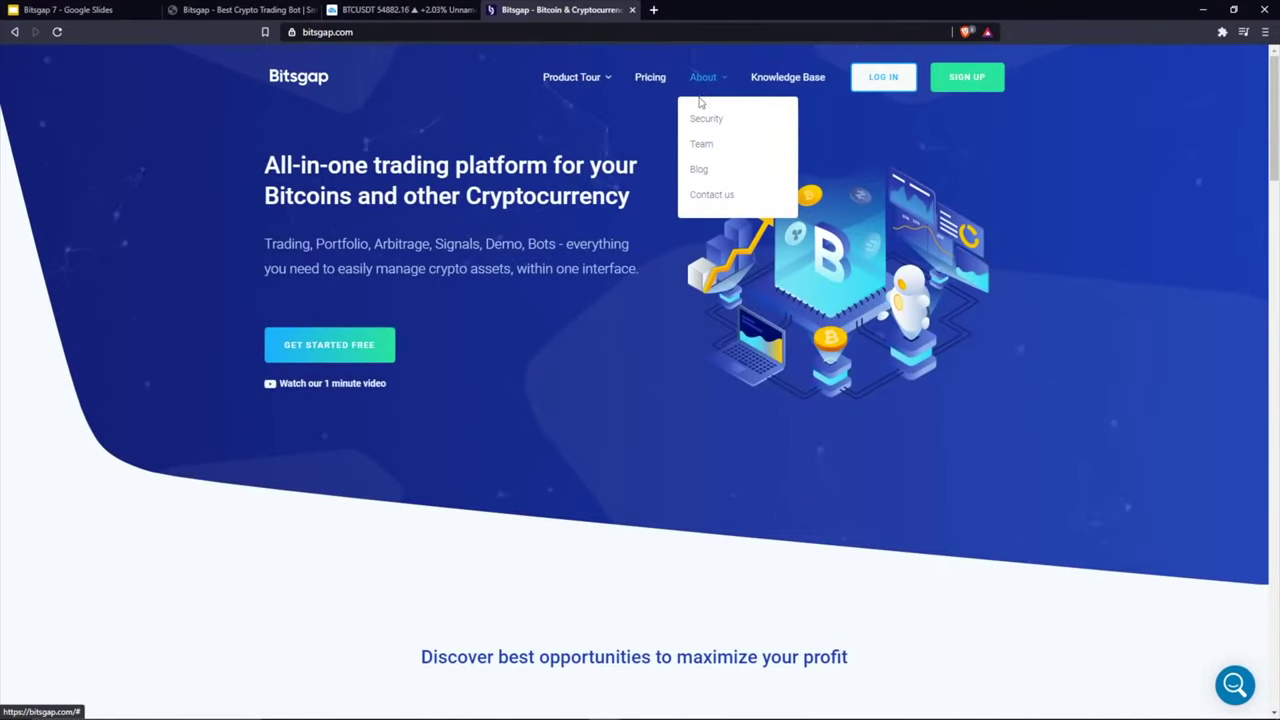
left_click(770, 84)
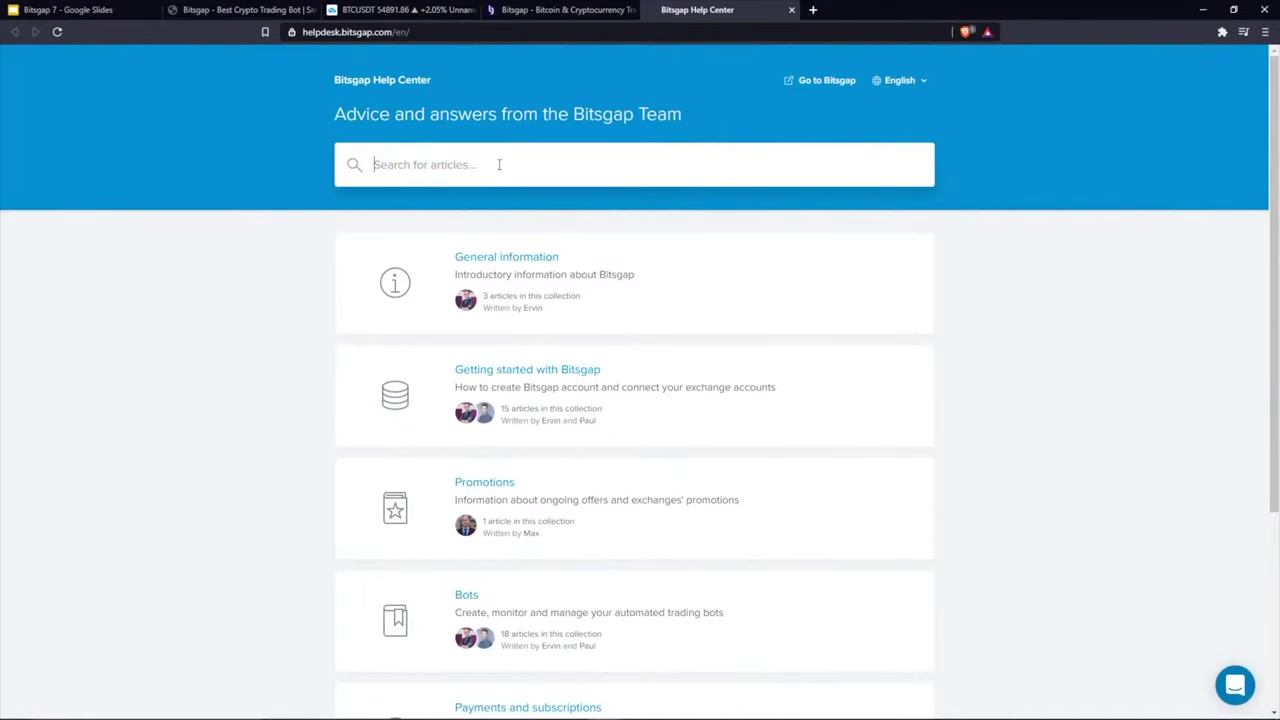
Step: Search the Bitsgap Help Center for "API futures" and open the article "How to create and setup Binance API key"
left_click(499, 164)
type("API futures")
key("Return")
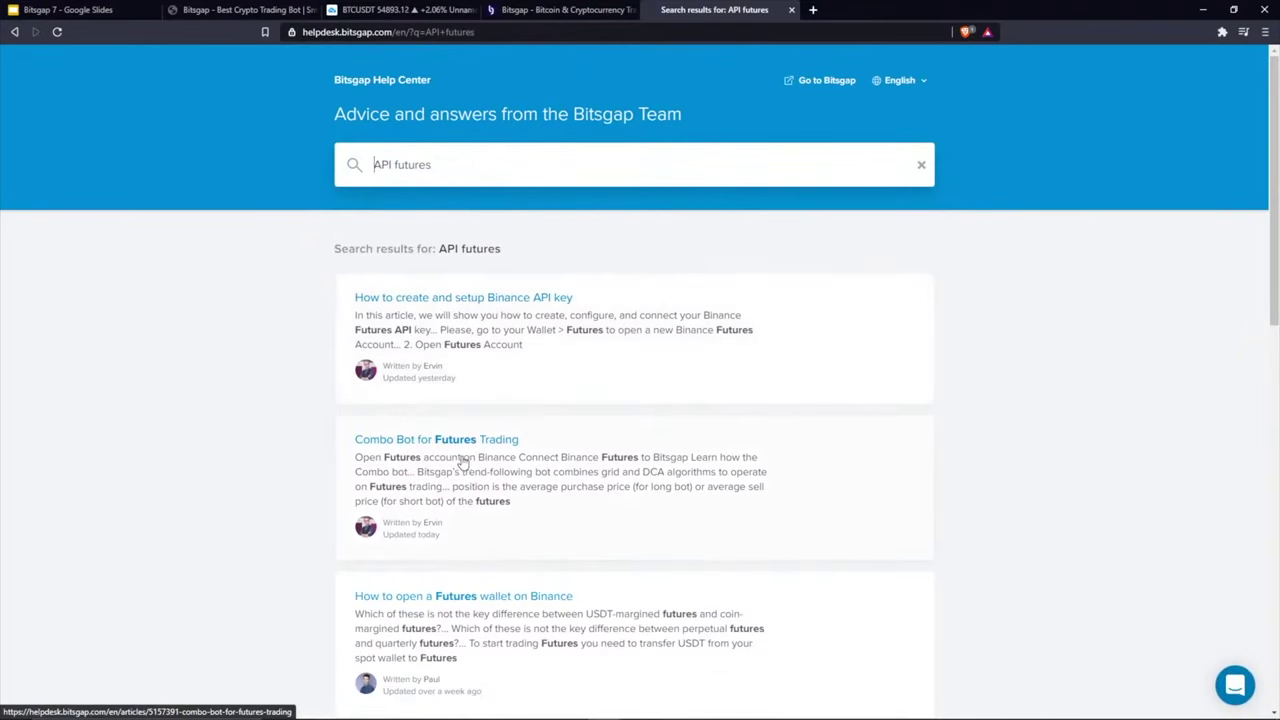
left_click(486, 298)
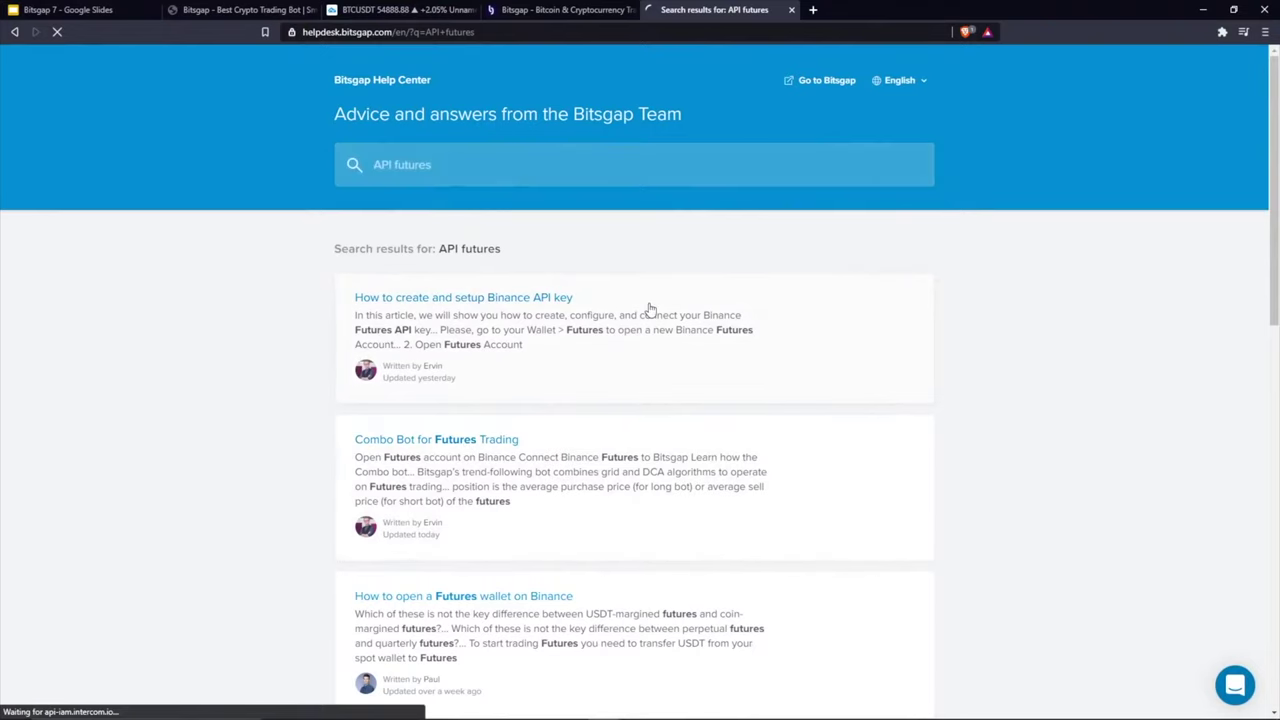
Step: Skim the article's instructions for opening a Binance Futures account, then return to its title
scroll(566, 360, "down", 5)
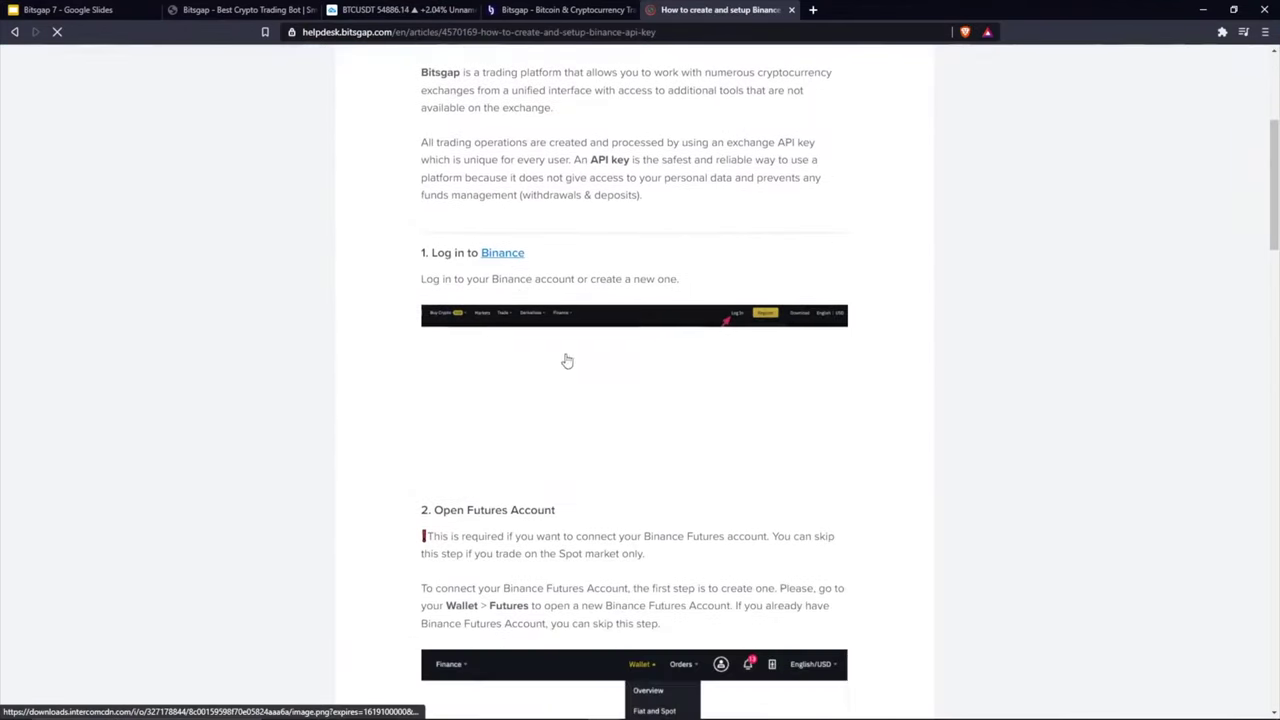
scroll(560, 250, "down", 3)
scroll(600, 290, "up", 10)
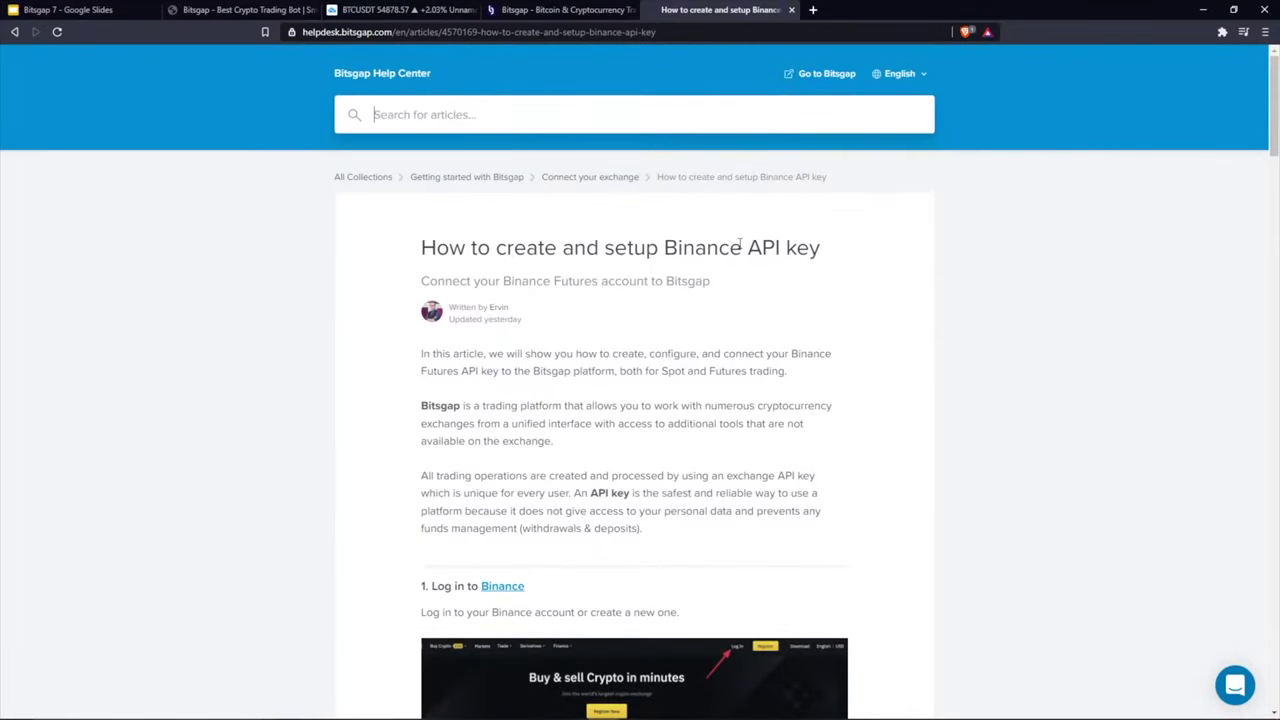
left_click_drag(665, 248, 820, 248)
left_click(810, 292)
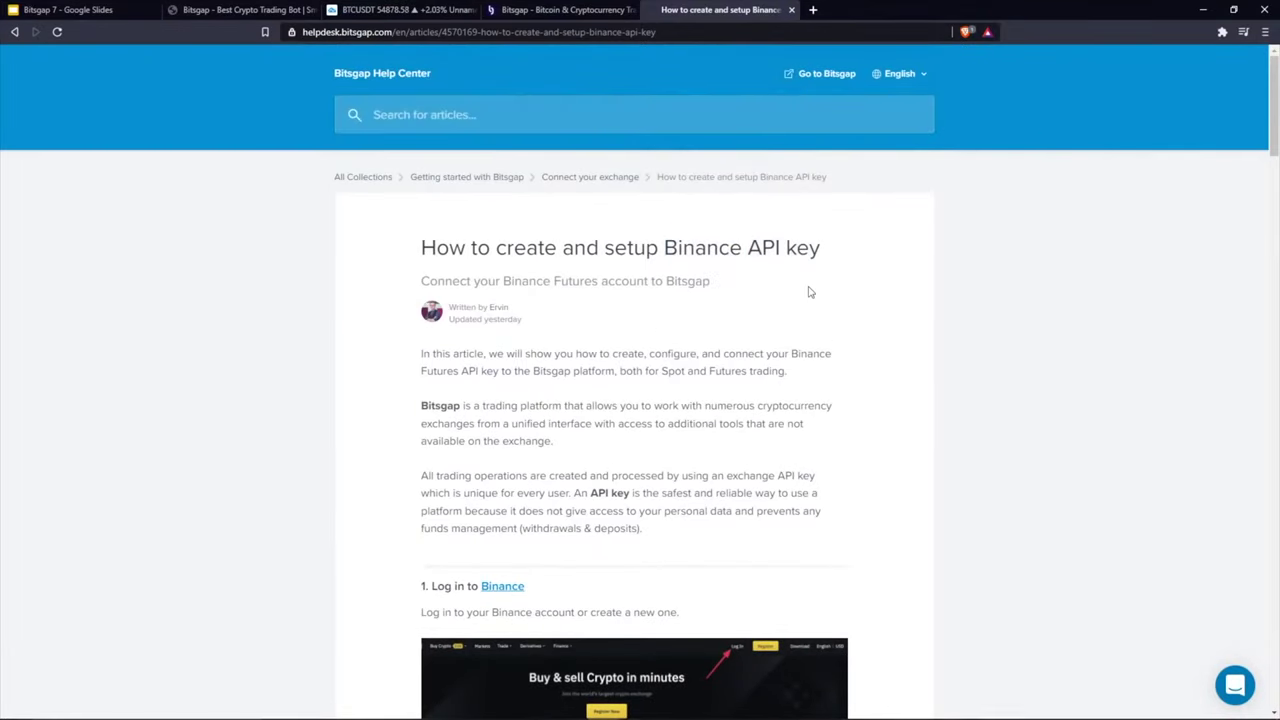
Step: Return to the Bitsgap bots page and choose Binance Futures as the exchange for the new bot
left_click(560, 10)
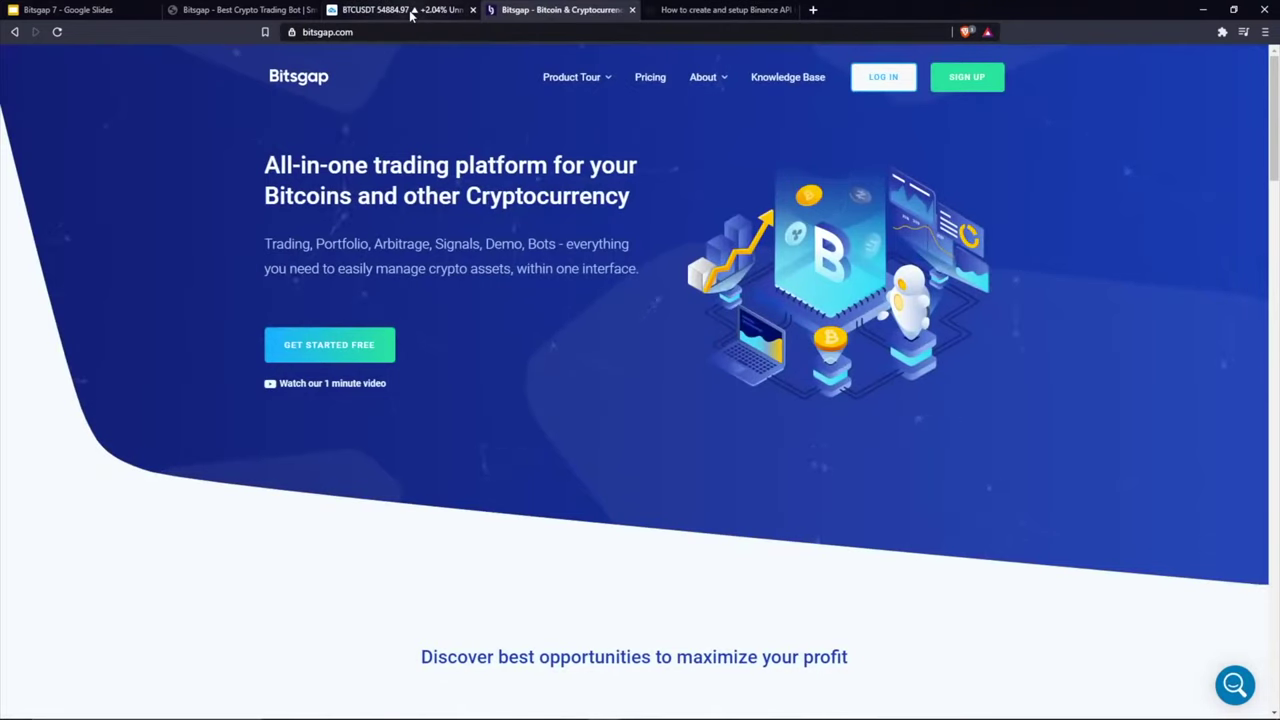
left_click(172, 12)
left_click(158, 70)
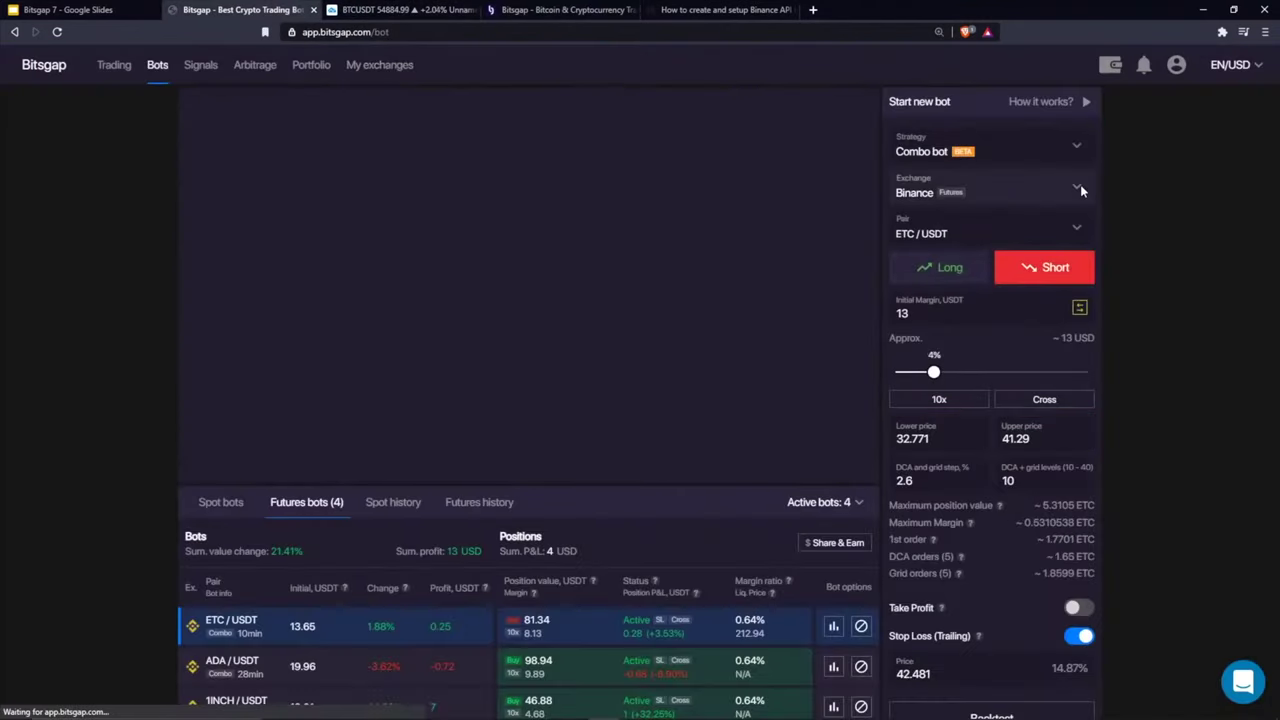
left_click(1080, 189)
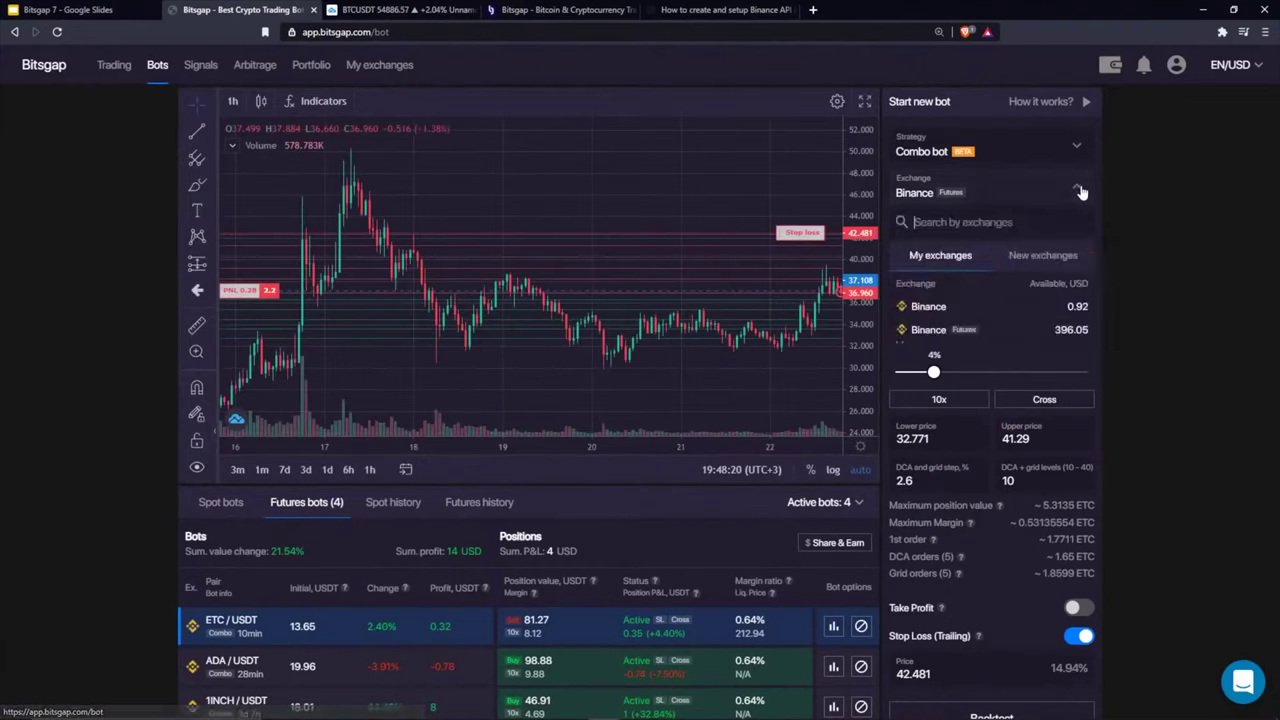
left_click(982, 333)
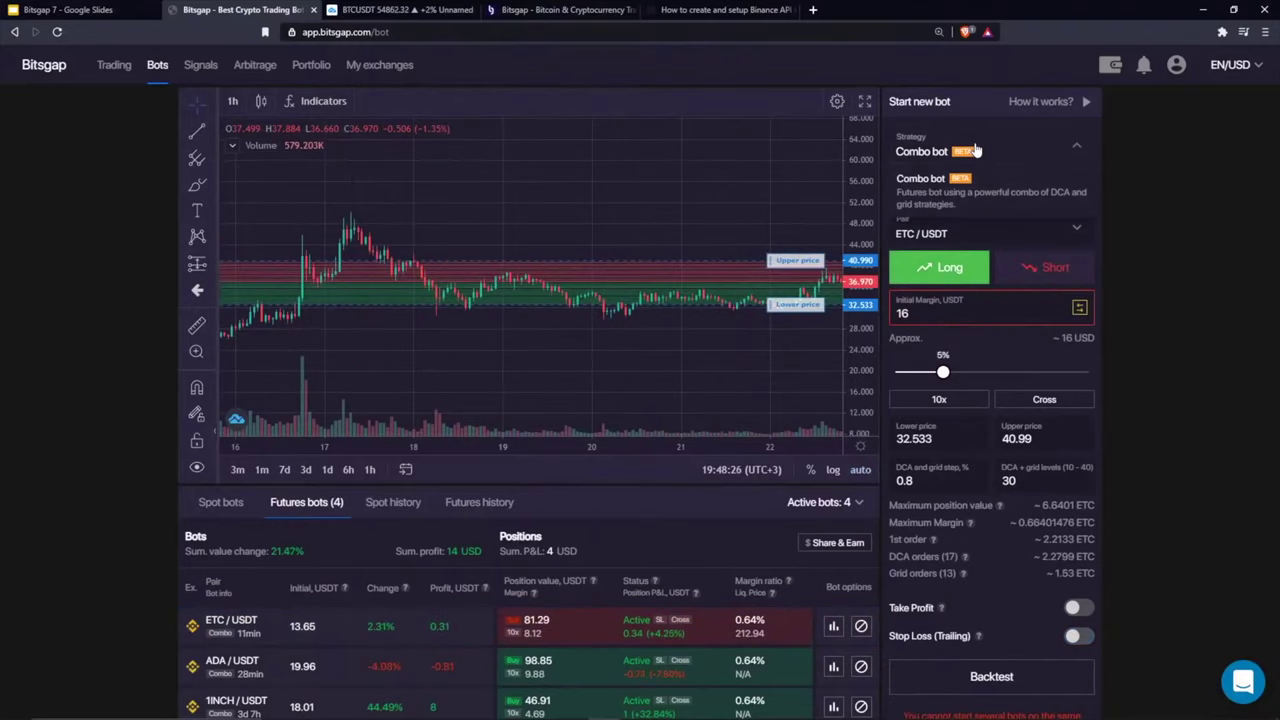
Step: Turn on the trailing stop loss for the new ETC/USDT Combo bot and set its line to 29.396
scroll(1166, 321, "down", 2)
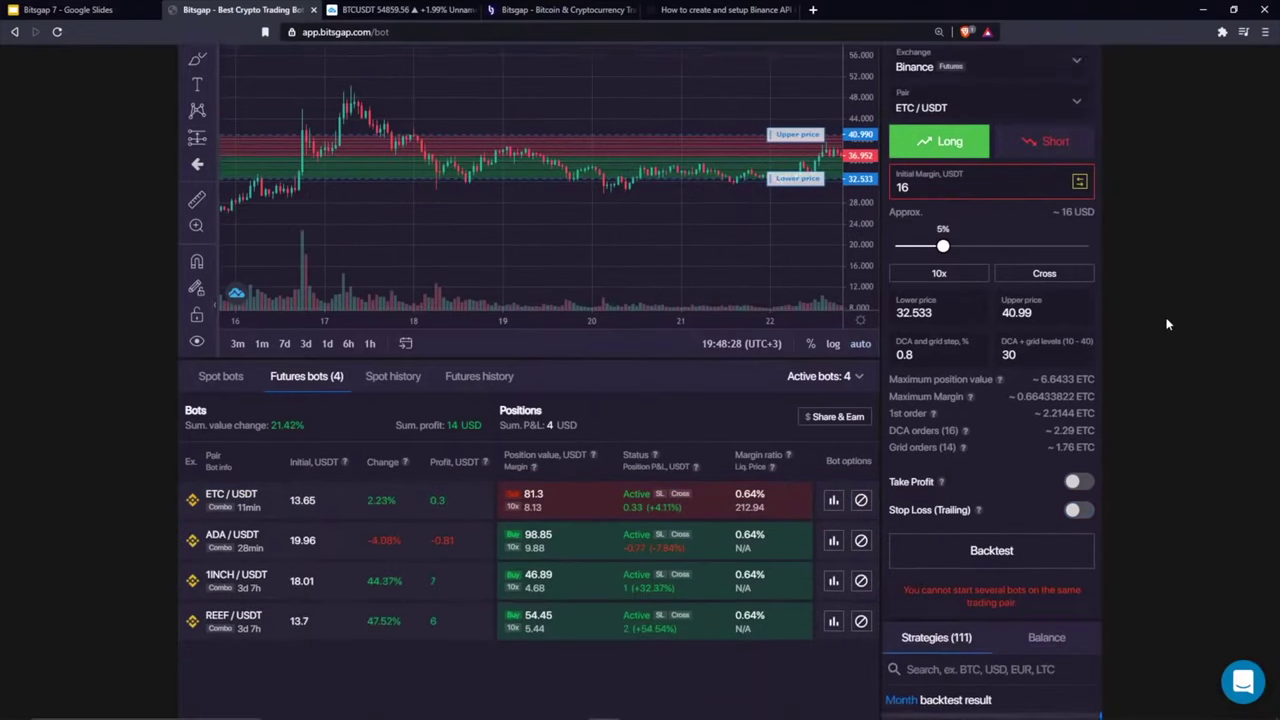
scroll(1168, 323, "up", 2)
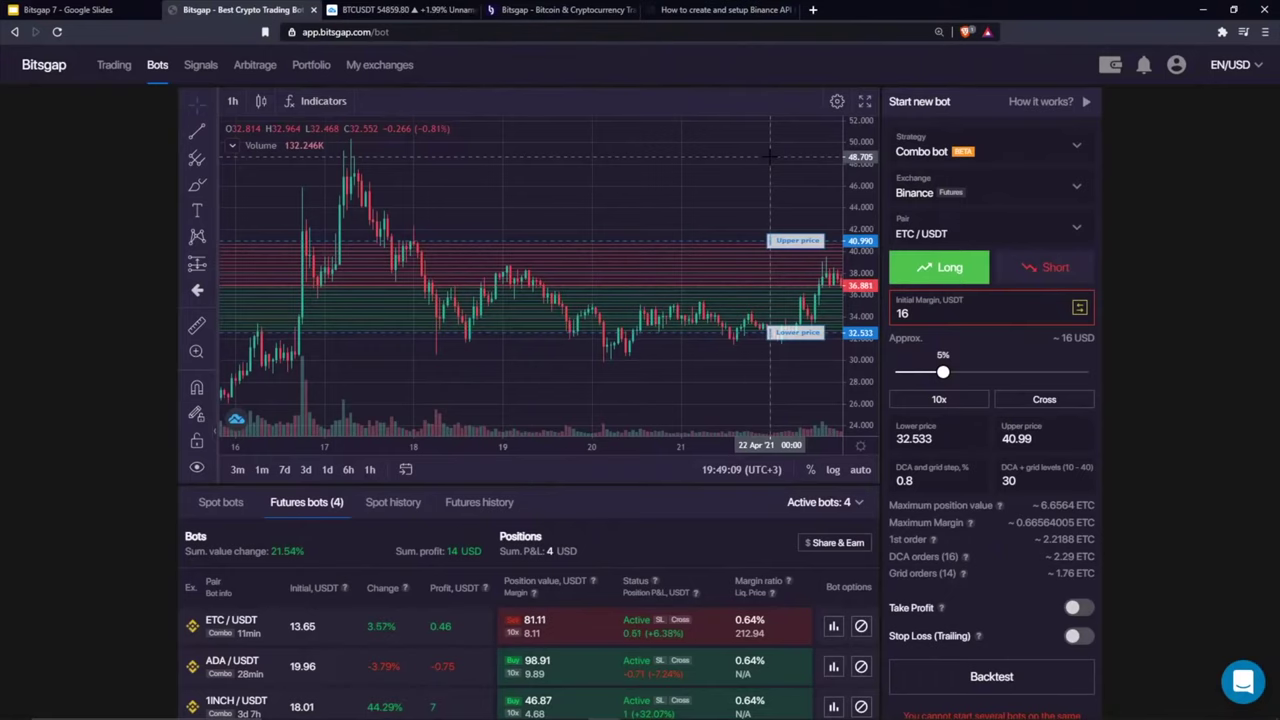
scroll(770, 155, "down", 3)
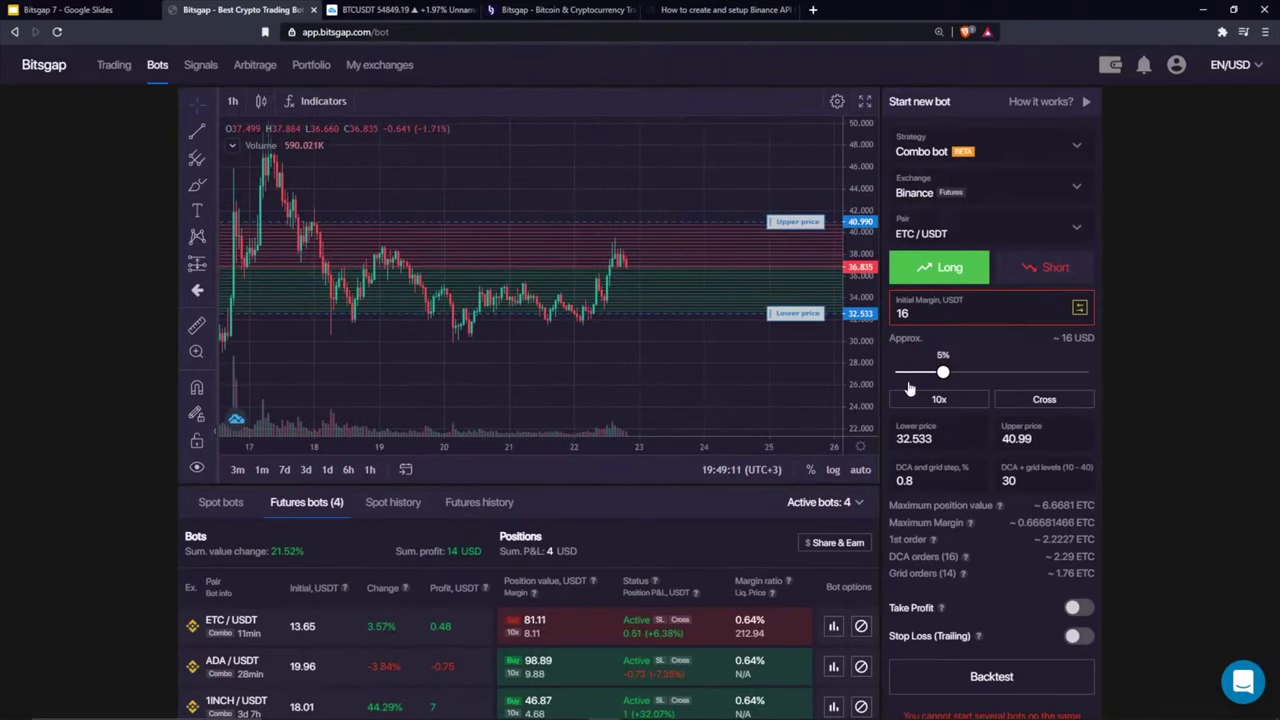
left_click(1073, 637)
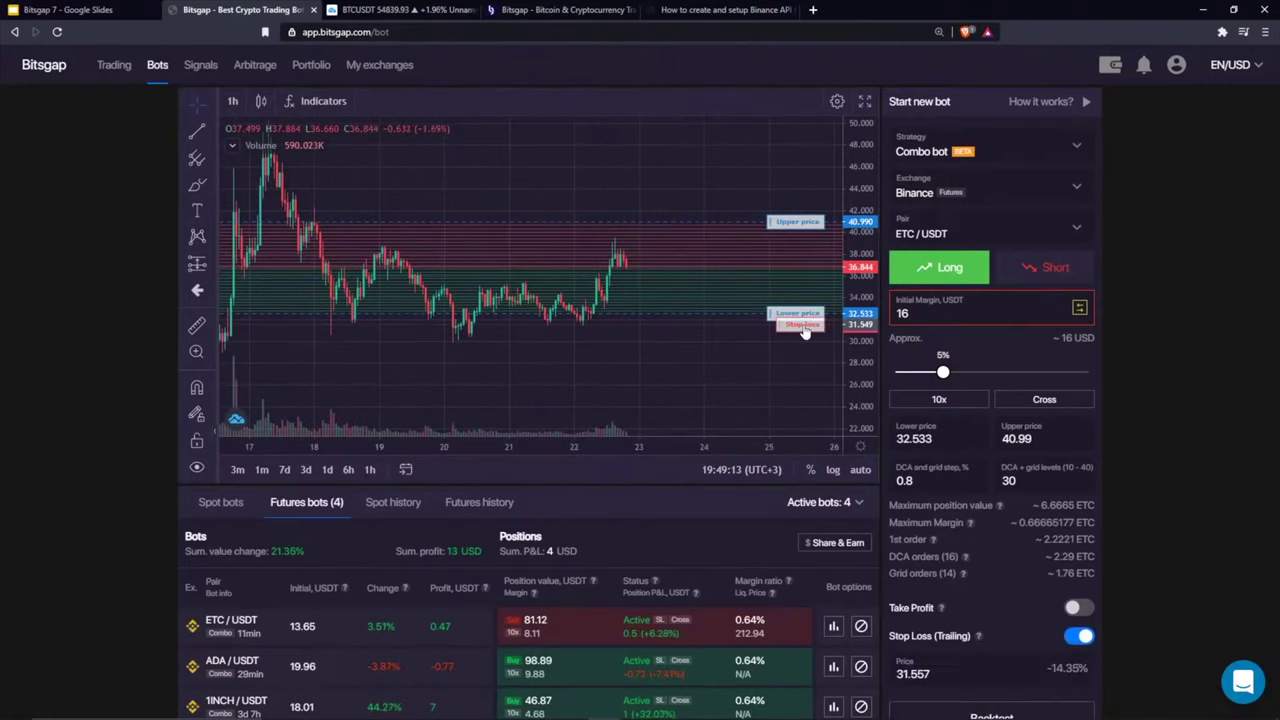
left_click_drag(611, 300, 551, 277)
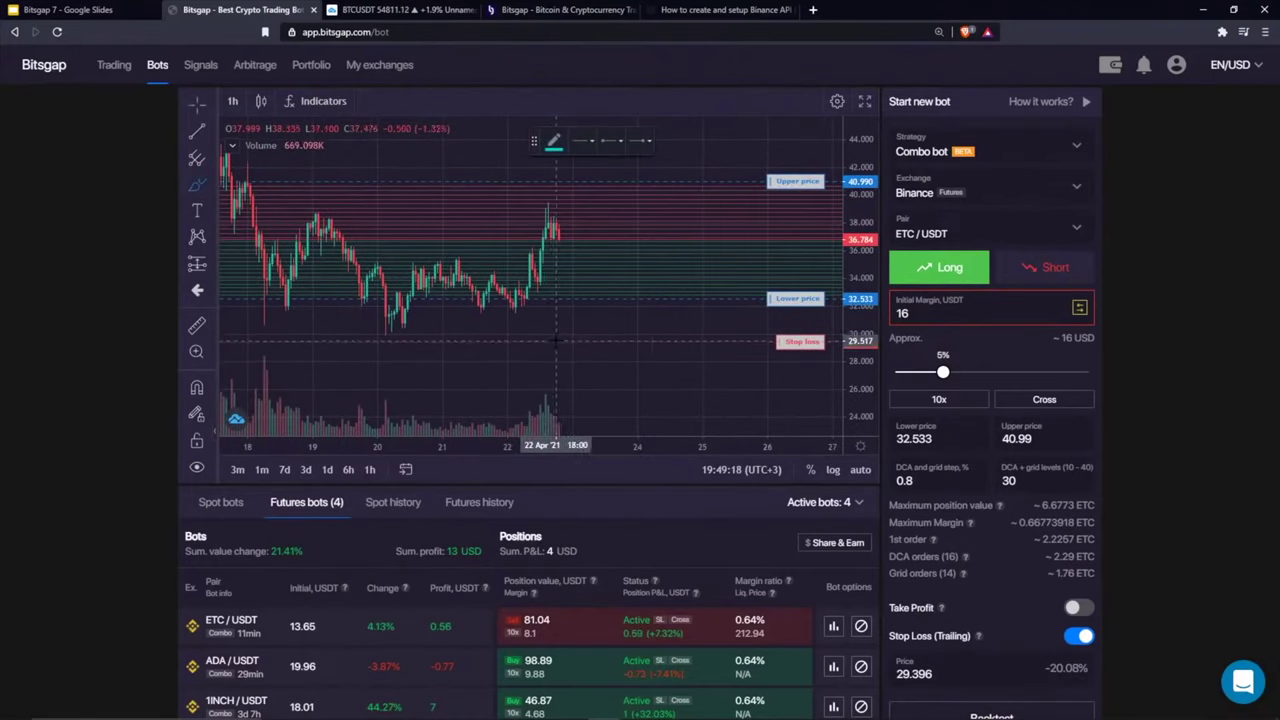
Step: Brush marks along and below the stop loss line on the ETC/USDT chart, and remove all drawings
left_click_drag(557, 343, 697, 342)
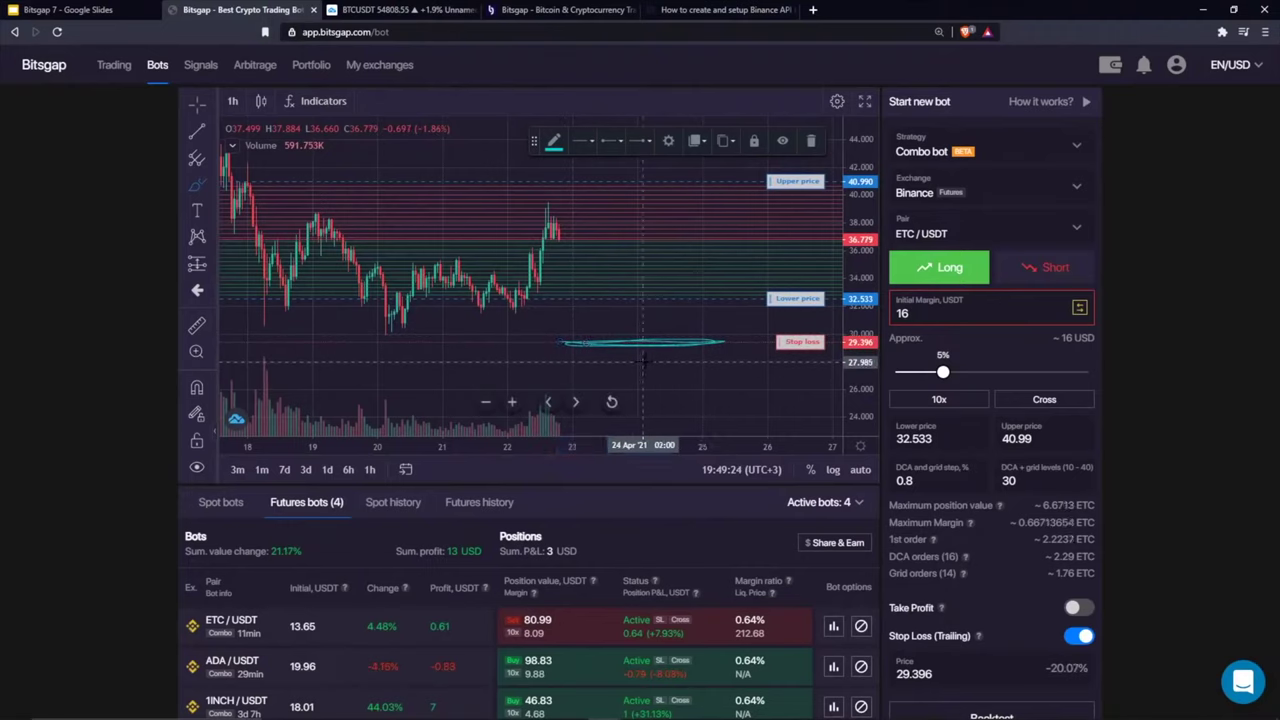
mouse_move(643, 364)
left_mouse_down()
mouse_move(712, 366)
mouse_move(716, 380)
left_mouse_up()
mouse_move(670, 398)
left_mouse_down()
mouse_move(735, 397)
mouse_move(760, 427)
left_mouse_up()
key("Escape")
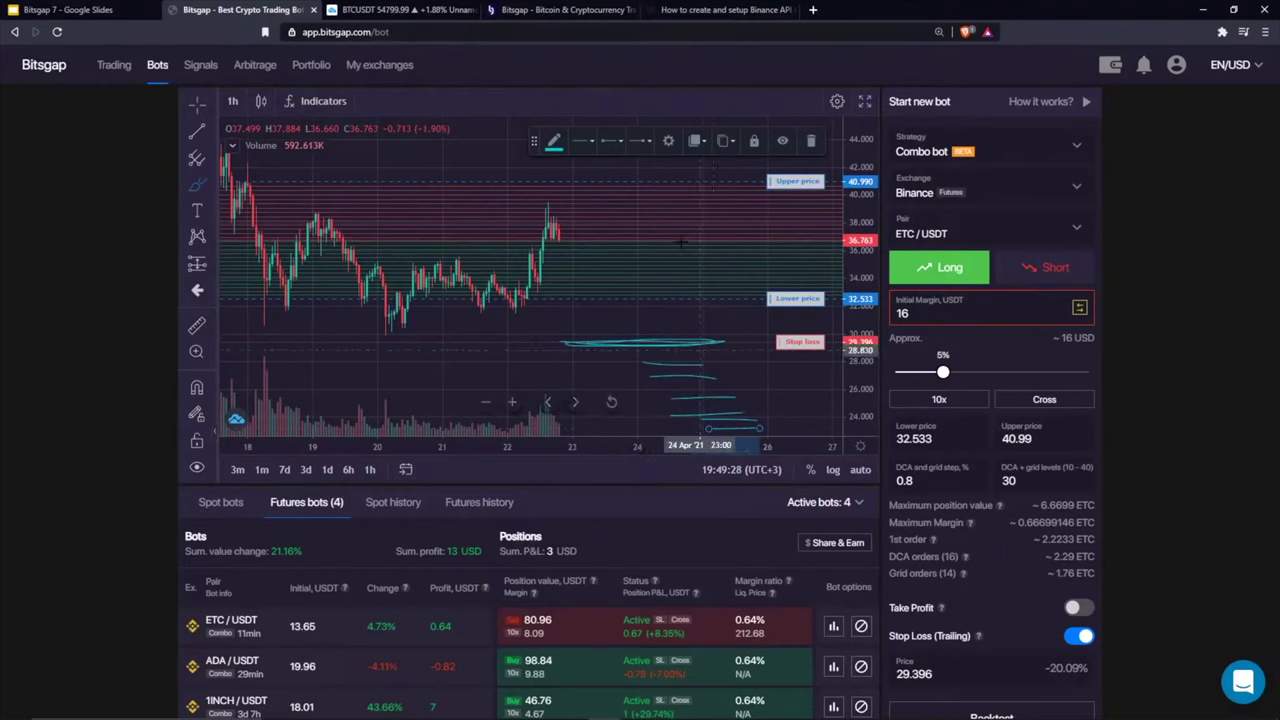
right_click(645, 277)
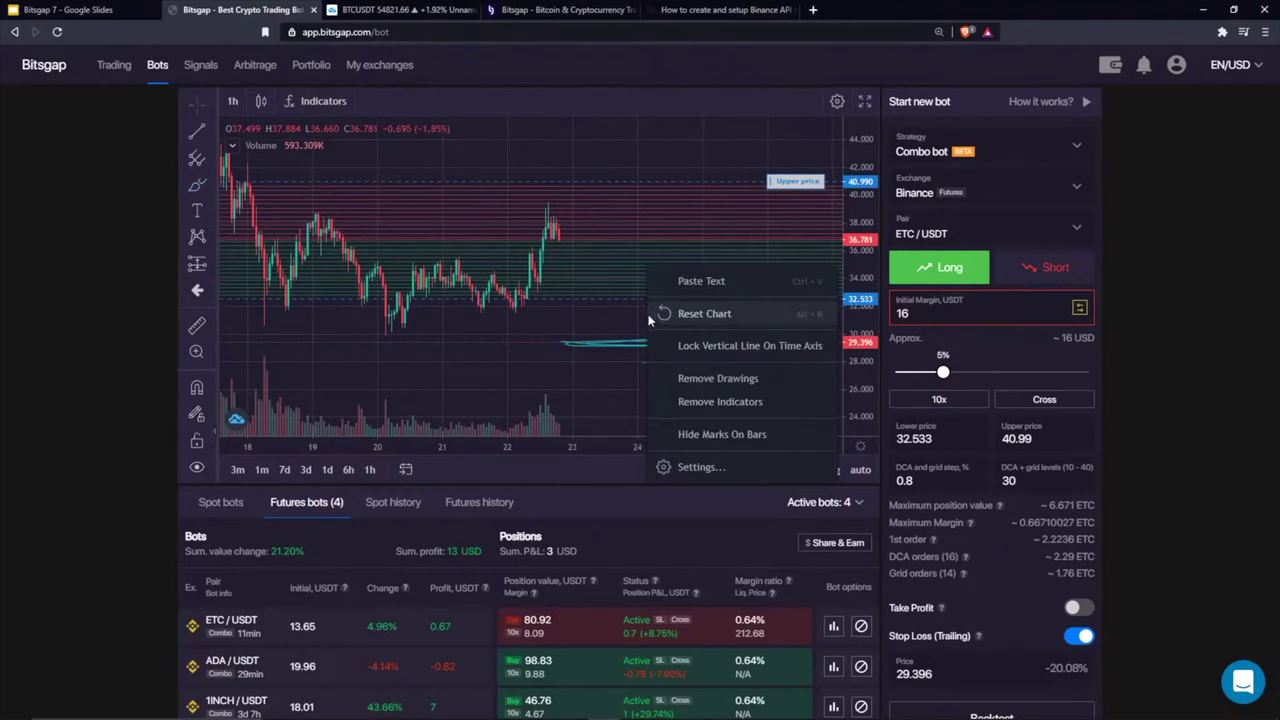
left_click(706, 375)
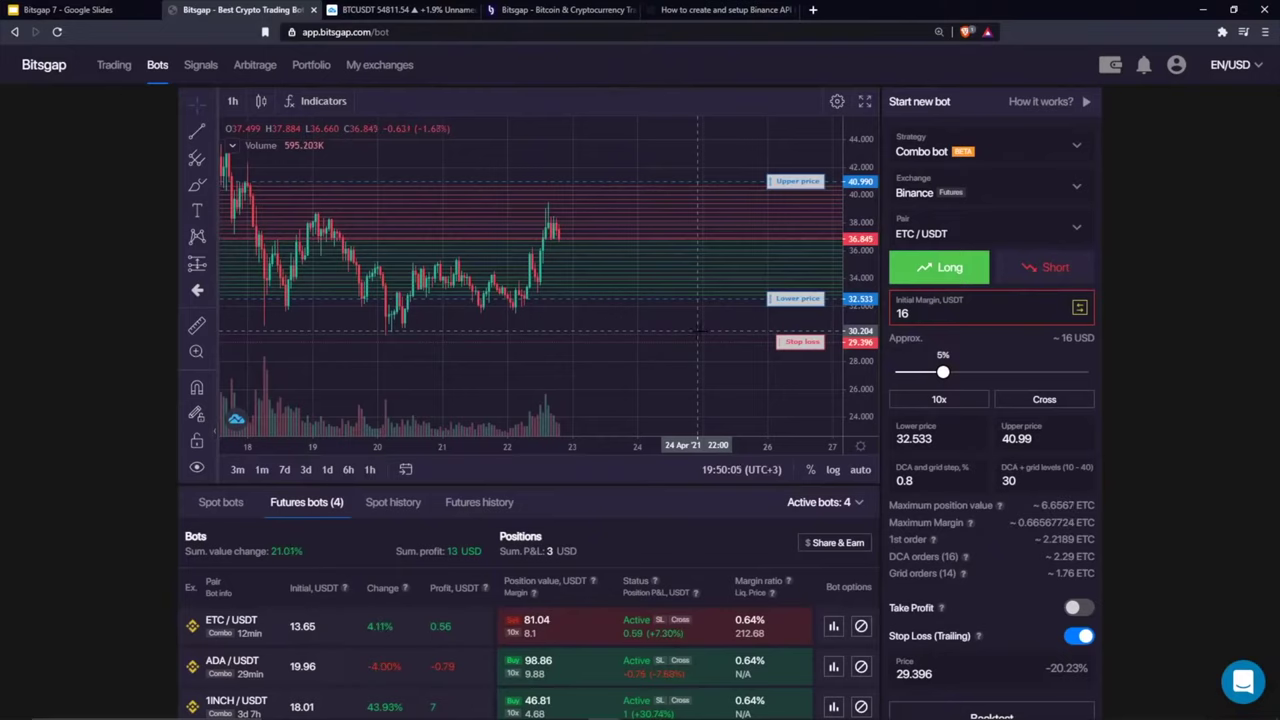
Step: Brush a rising arrow from the current price to the upper price line, and move the stop loss to 29.464
left_click(197, 185)
left_click_drag(567, 240, 720, 185)
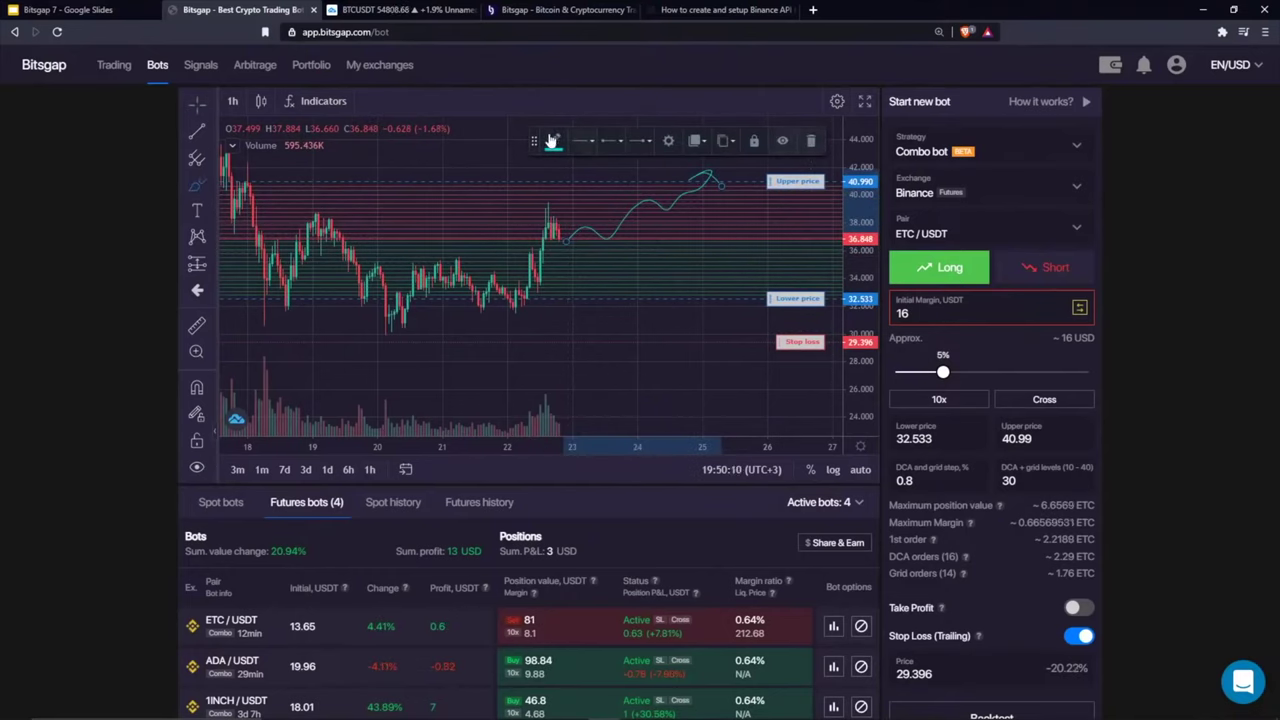
left_click(610, 446)
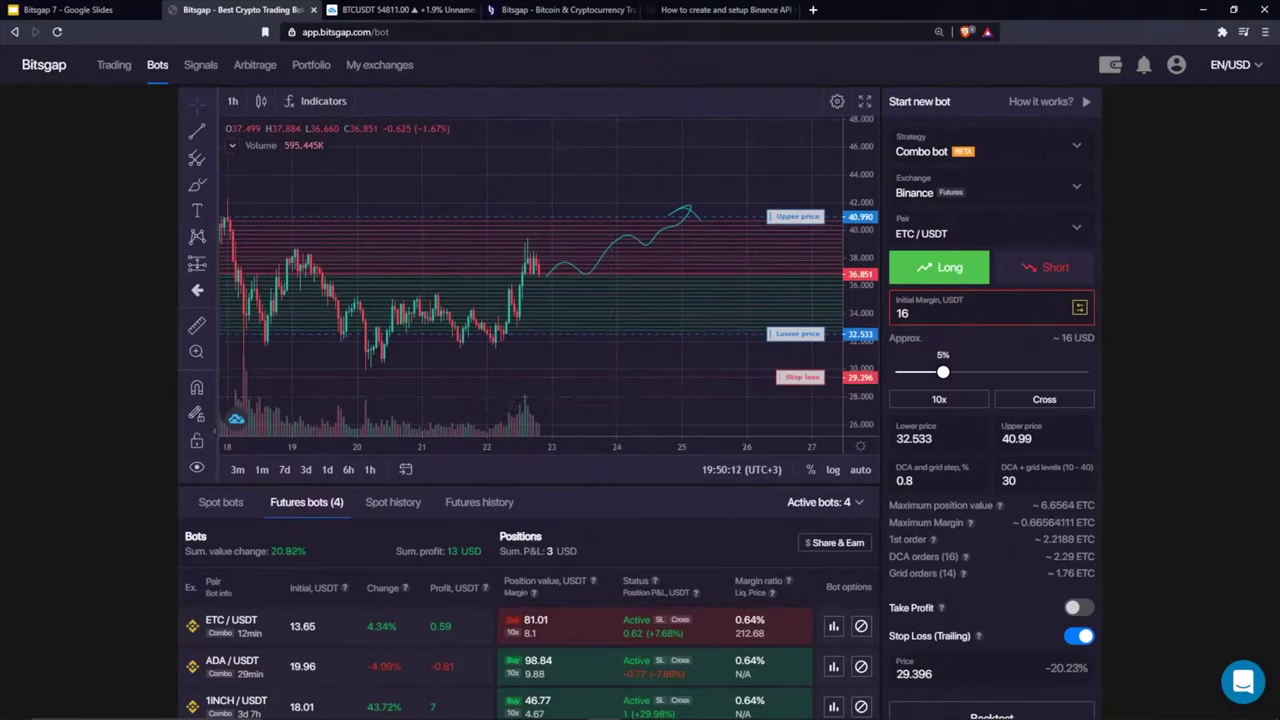
mouse_move(790, 377)
left_mouse_down()
mouse_move(786, 274)
mouse_move(787, 378)
mouse_move(766, 377)
left_mouse_up()
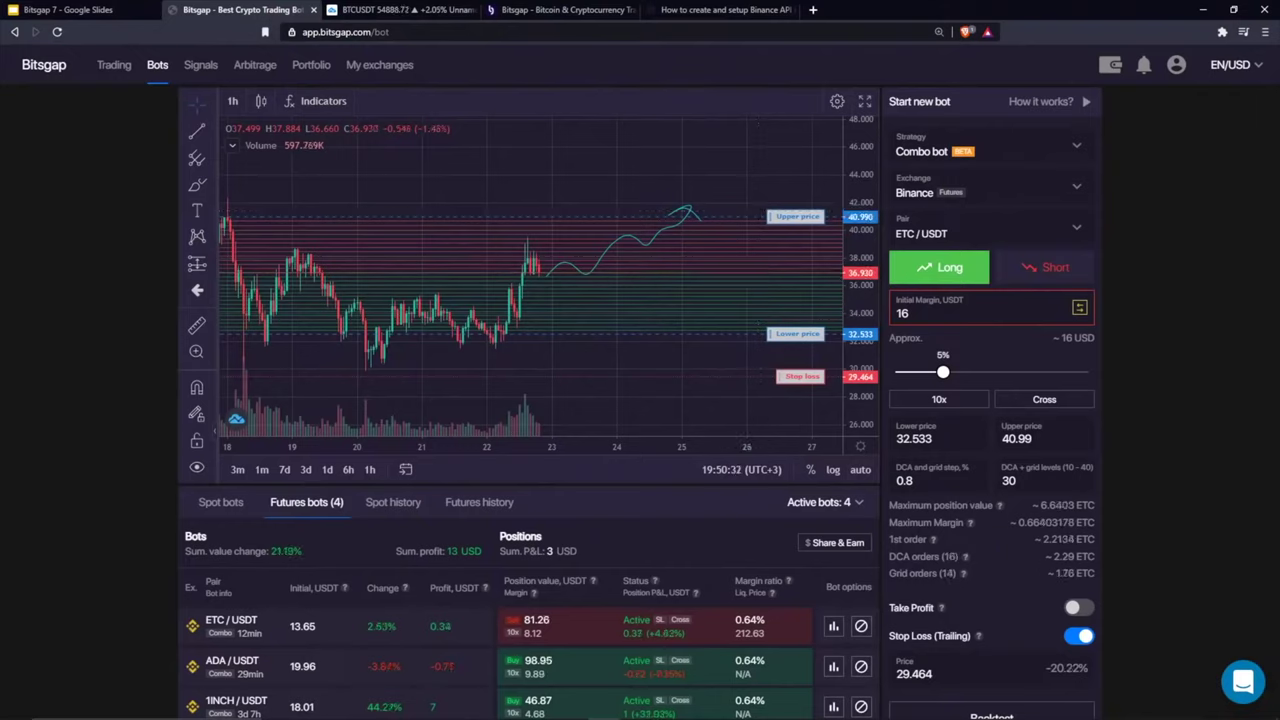
Step: Select the active ADA/USDT futures bot to show its grid on the chart
scroll(663, 449, "down", 2)
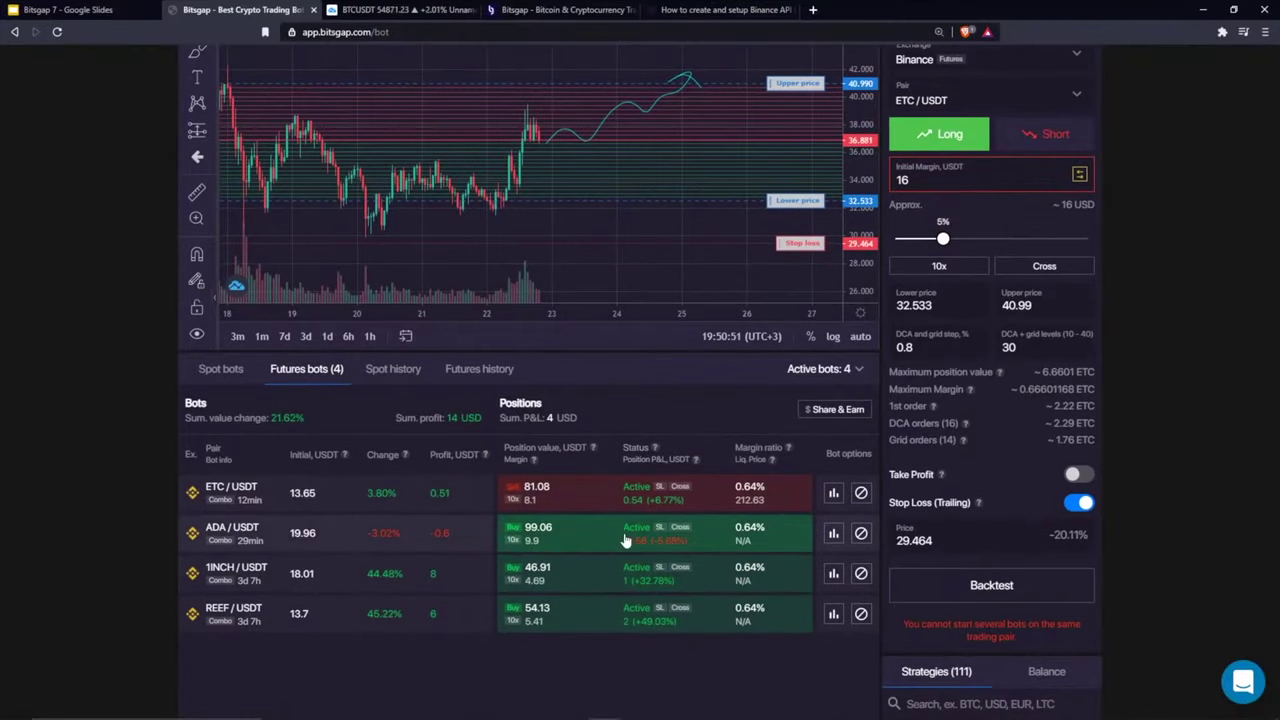
left_click(398, 548)
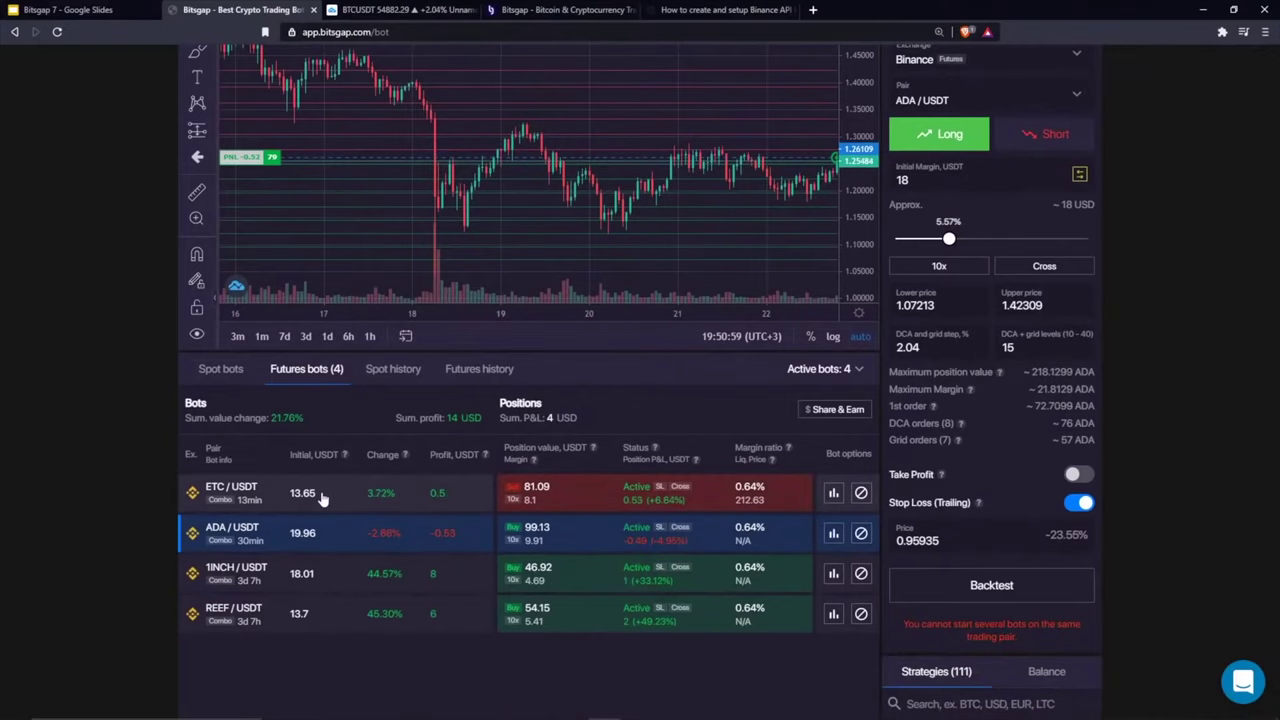
scroll(321, 494, "up", 5)
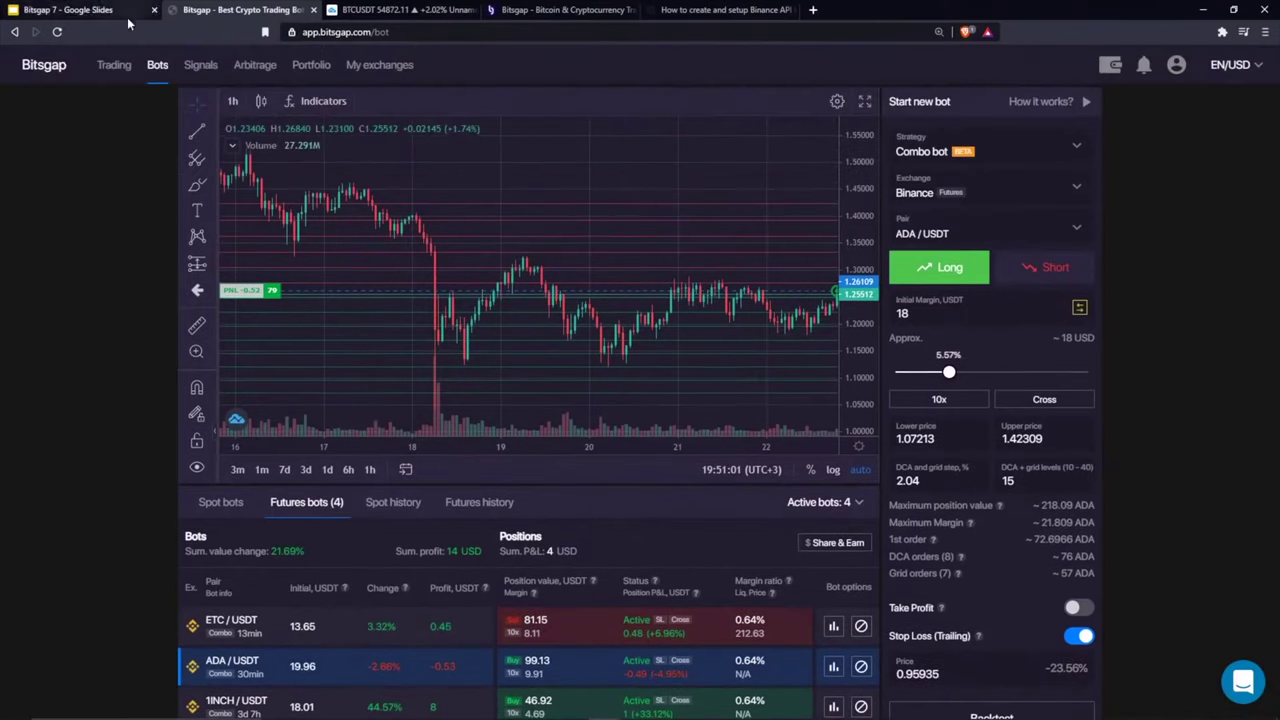
Step: Open the open orders on the Trading page and expand the ADA/USDT bot's orders
left_click(118, 66)
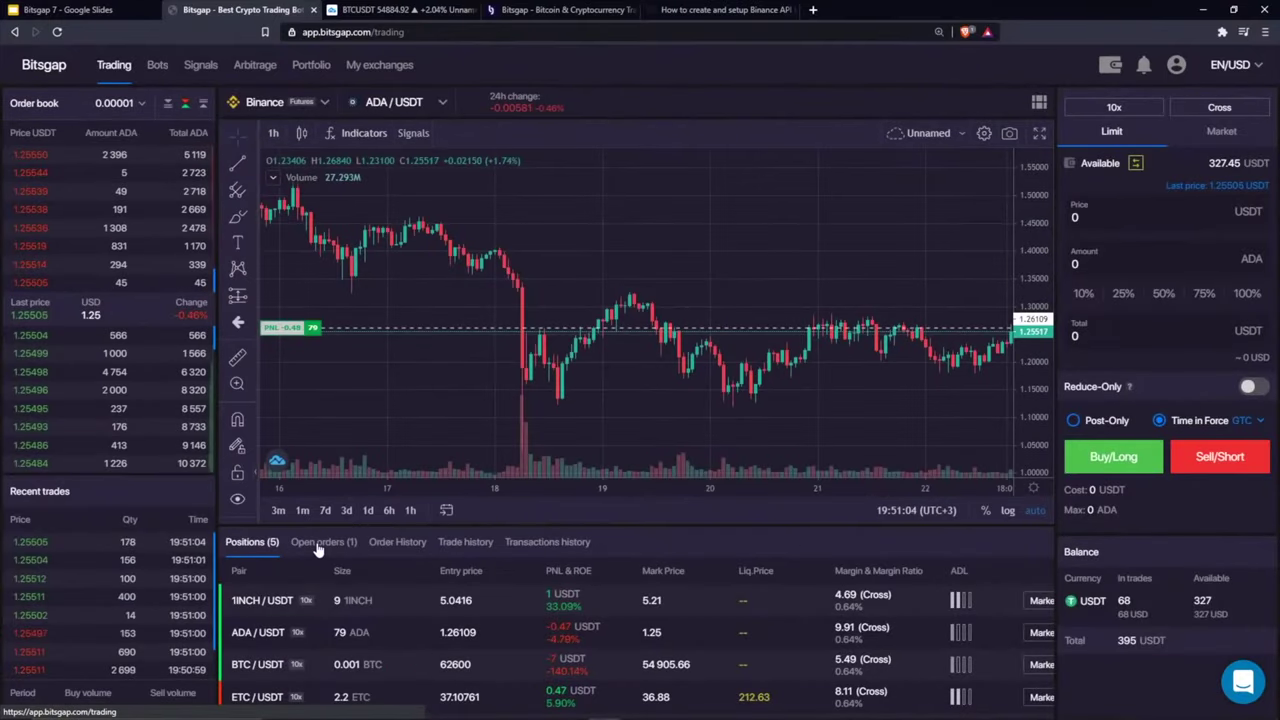
left_click(318, 544)
scroll(318, 549, "down", 1)
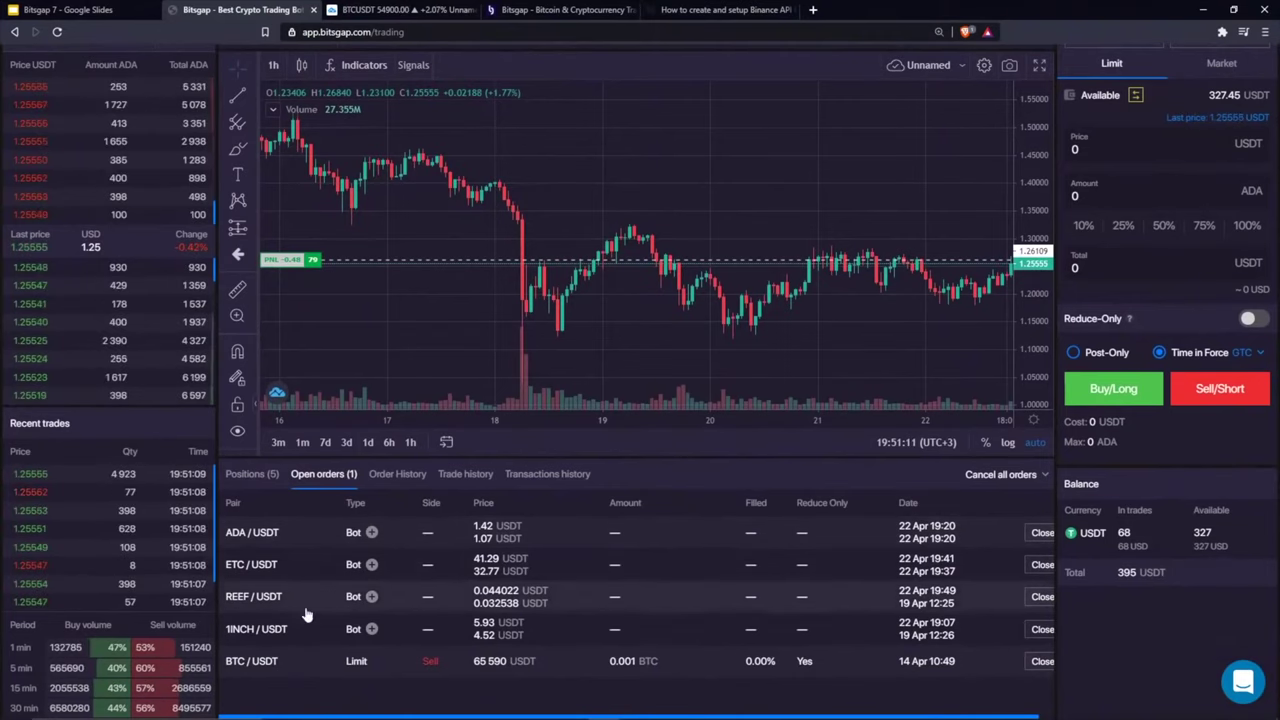
left_click(371, 532)
Step: Handwrite "DCA" above and another note below the candles on the ADA/USDT chart, and remove all drawings
left_click_drag(830, 155, 718, 272)
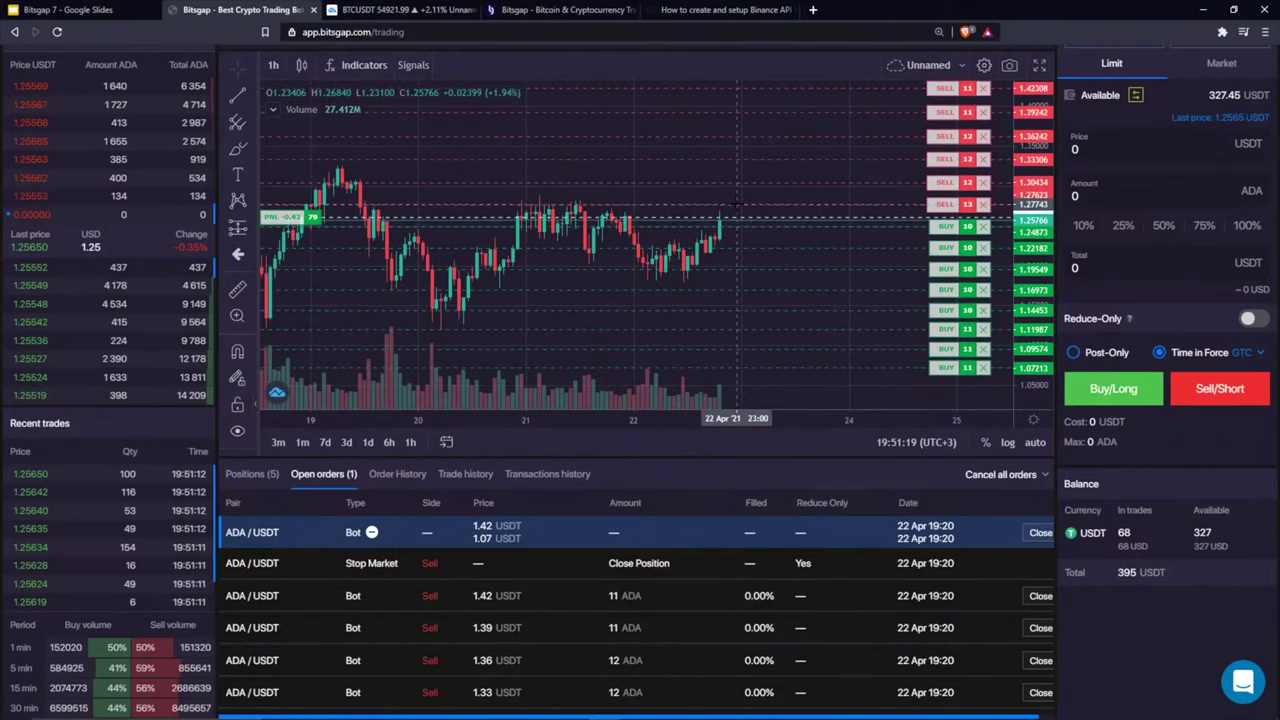
scroll(750, 190, "down", 3)
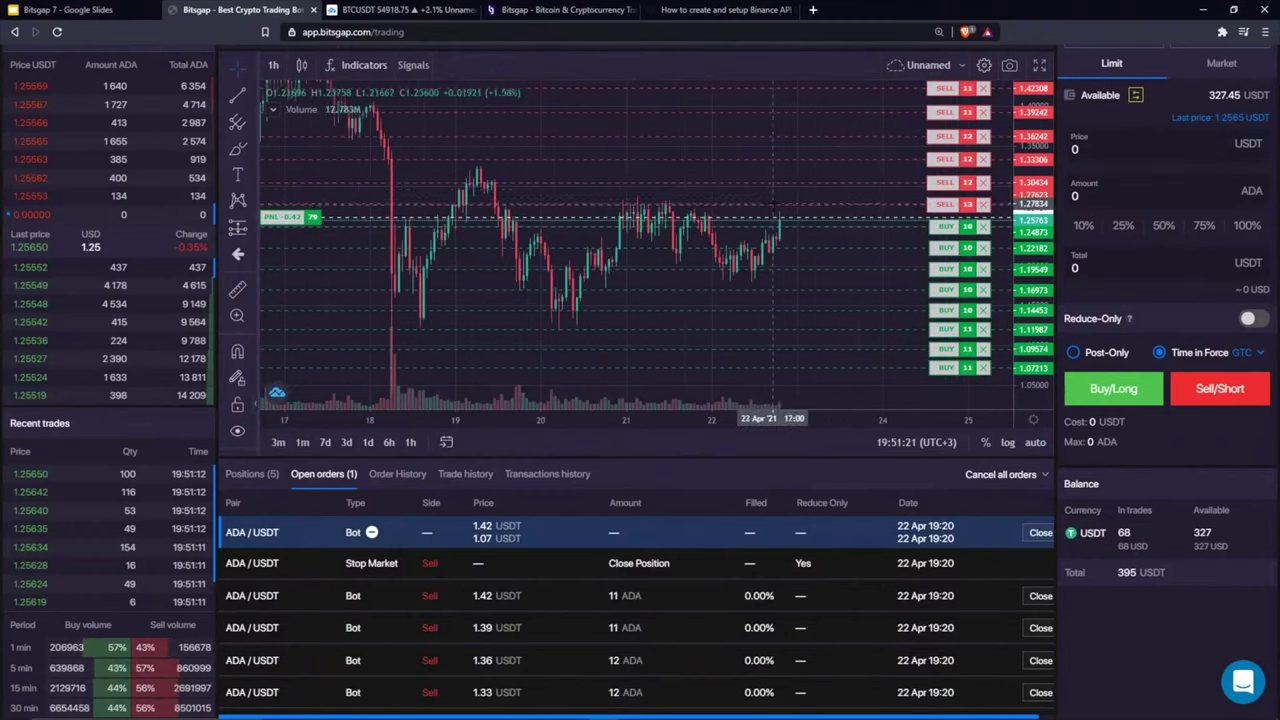
mouse_move(787, 143)
left_mouse_down()
mouse_move(698, 166)
mouse_move(632, 160)
mouse_move(658, 200)
left_mouse_up()
left_click(237, 148)
mouse_move(738, 156)
left_mouse_down()
mouse_move(722, 195)
mouse_move(800, 178)
left_mouse_up()
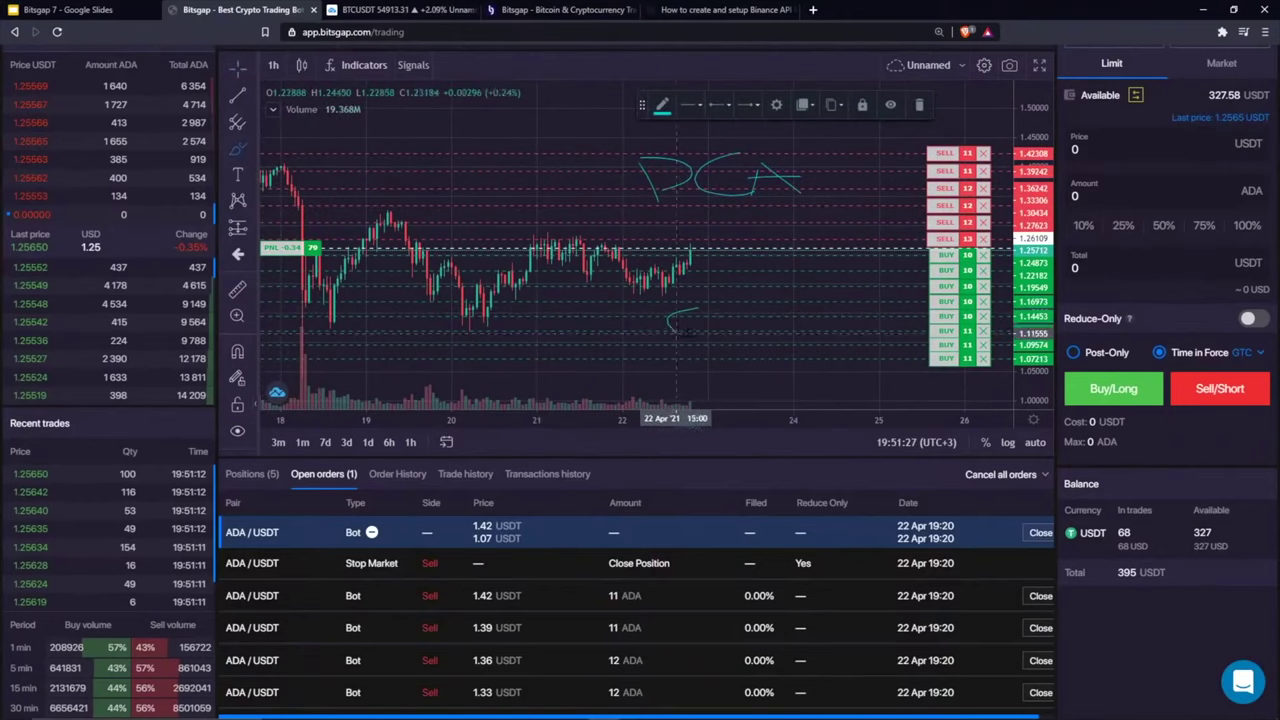
mouse_move(748, 300)
left_mouse_down()
mouse_move(736, 330)
mouse_move(725, 320)
mouse_move(812, 330)
left_mouse_up()
right_click(740, 116)
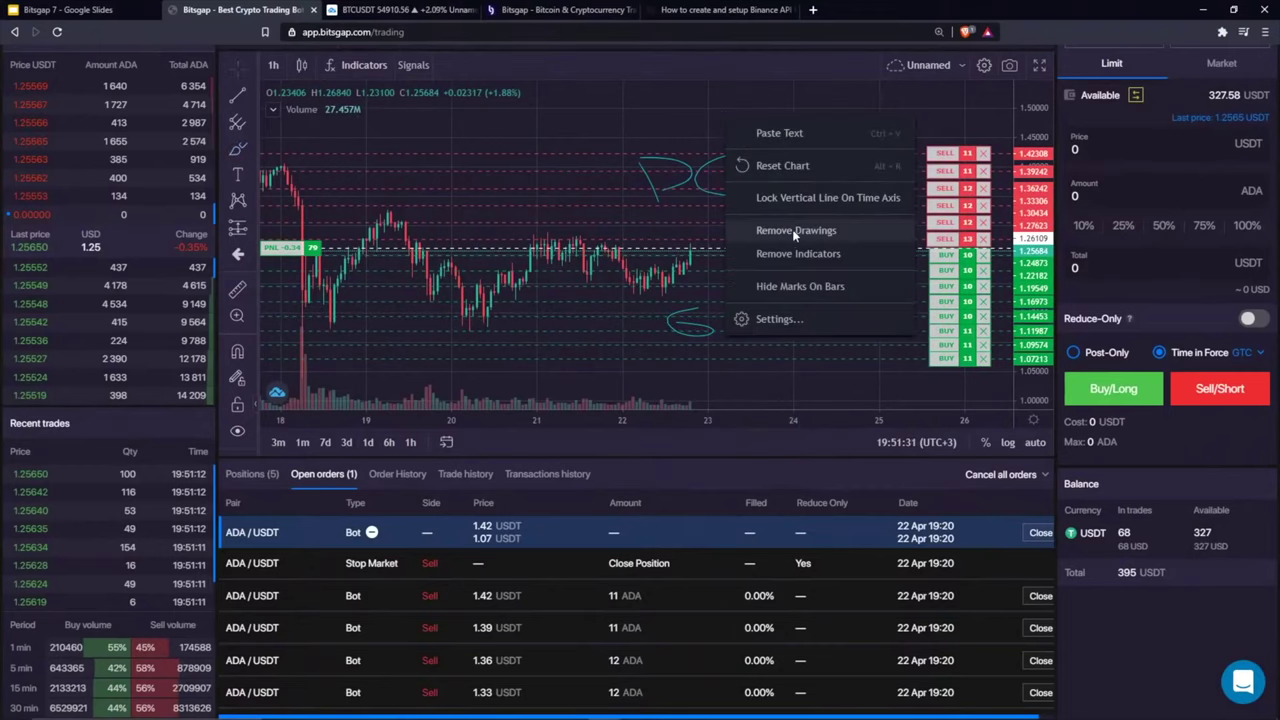
left_click(792, 229)
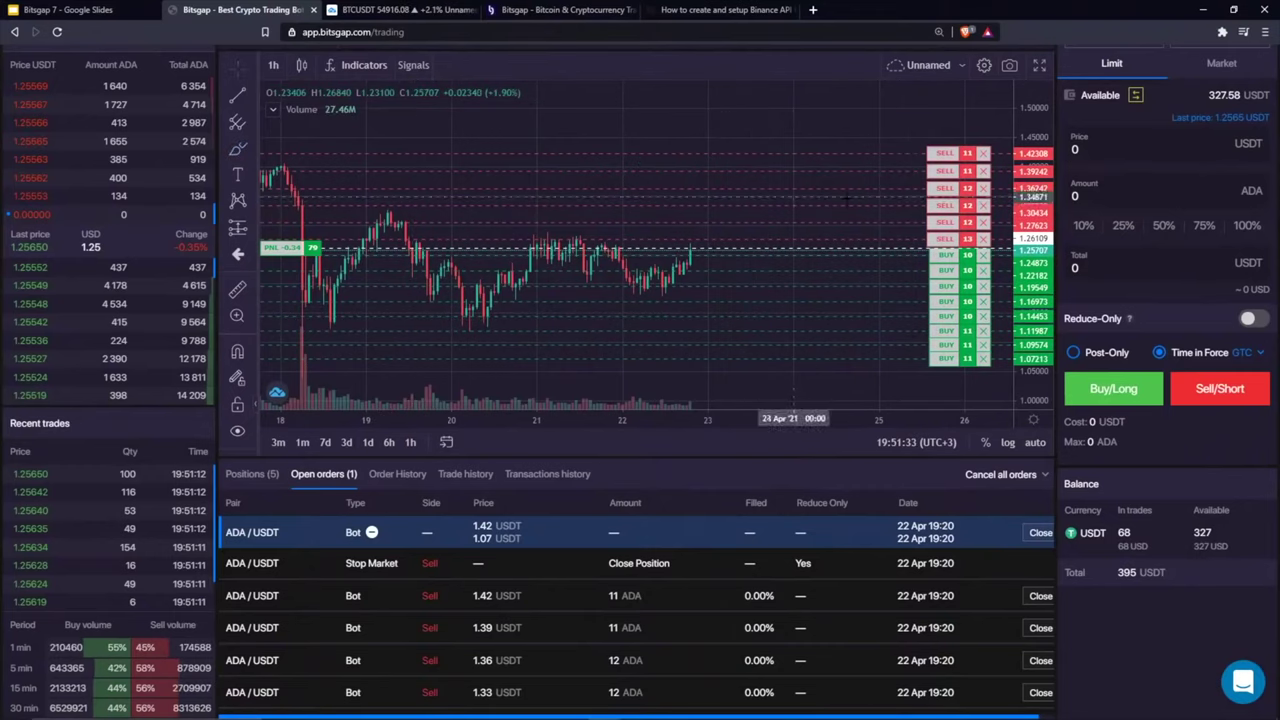
Step: Examine the ADA/USDT bot's buy and sell orders around the current price on the chart
left_click_drag(690, 255, 470, 255)
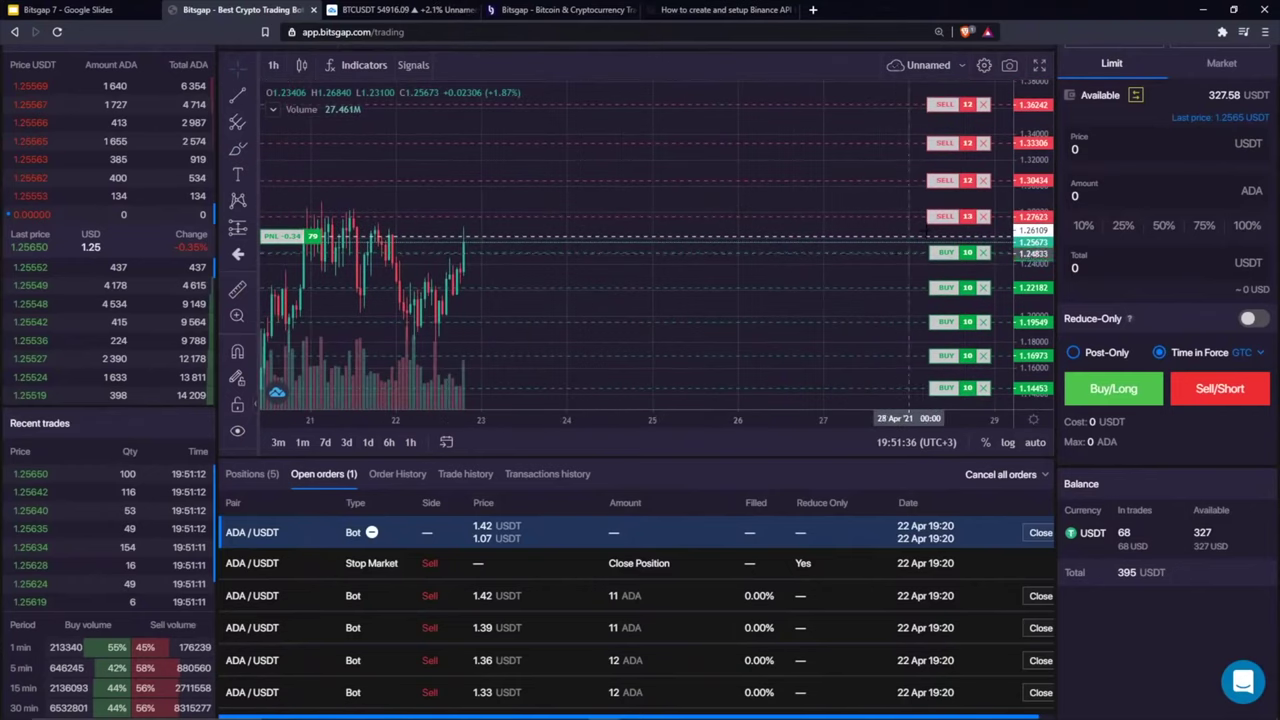
left_click_drag(1038, 162, 1043, 358)
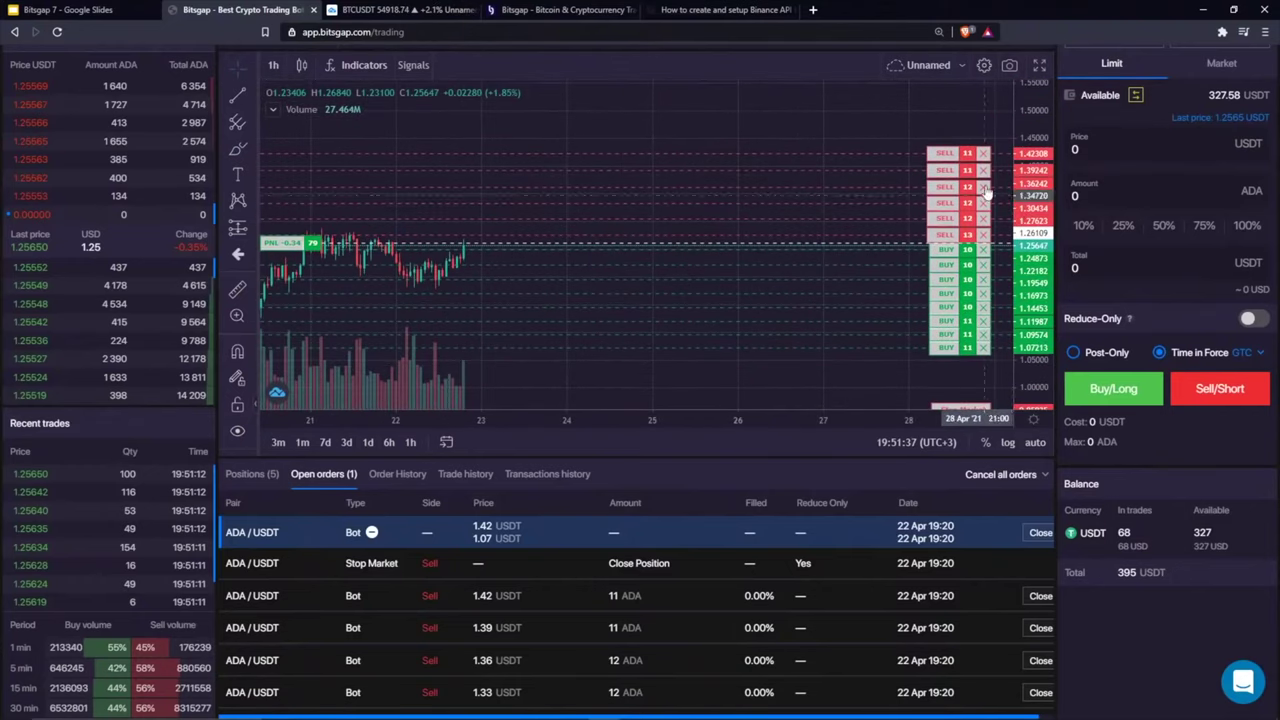
left_click_drag(515, 160, 613, 157)
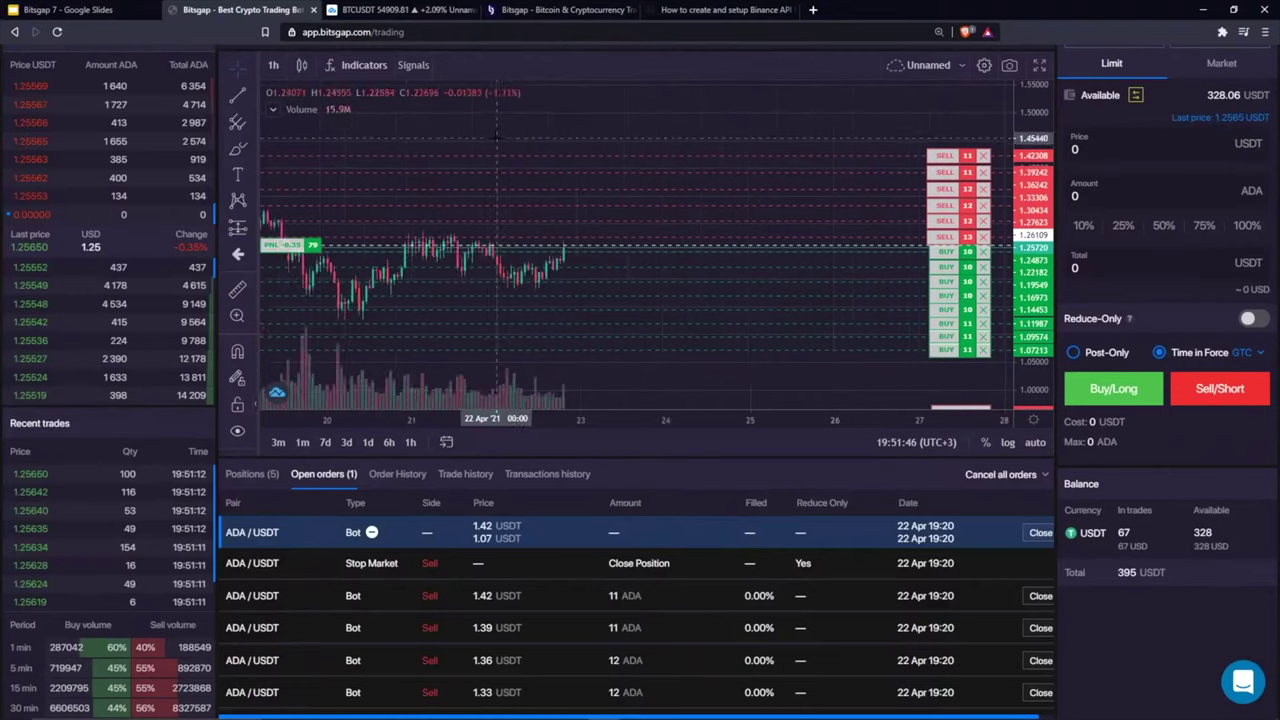
scroll(550, 338, "down", 1)
Step: Show the open futures positions and return to the list of open orders
left_click(252, 474)
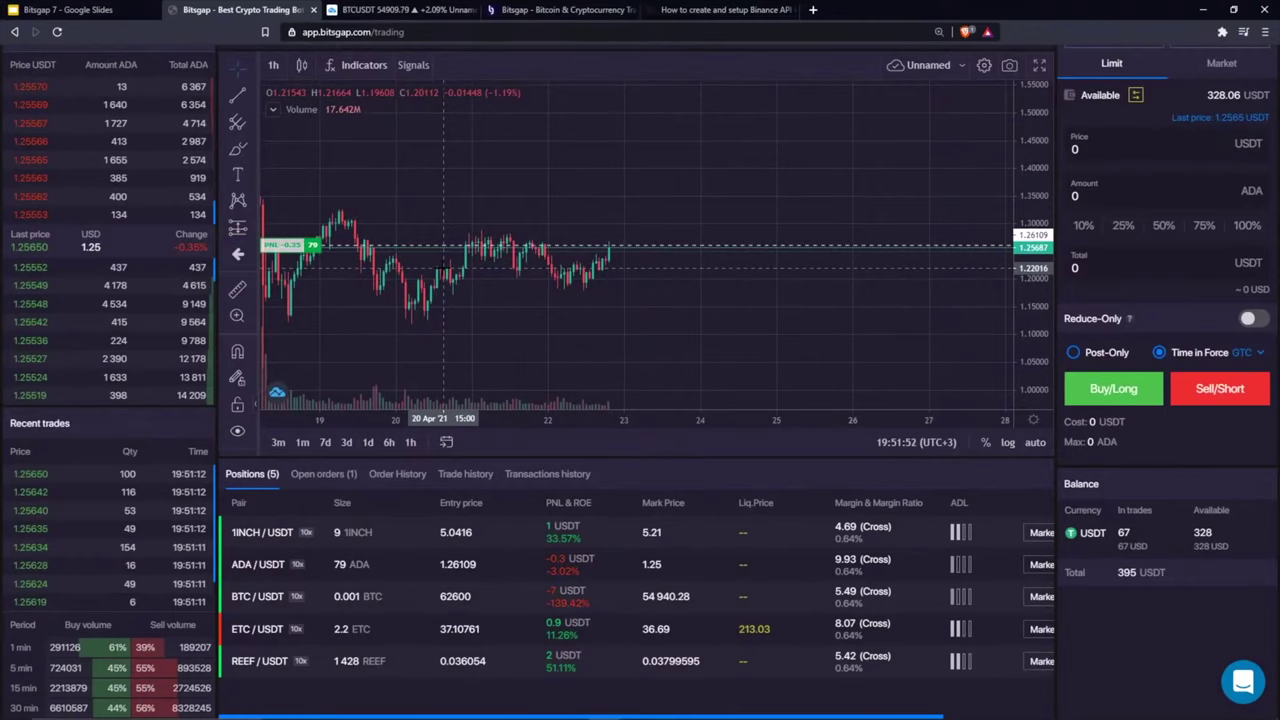
left_click(318, 476)
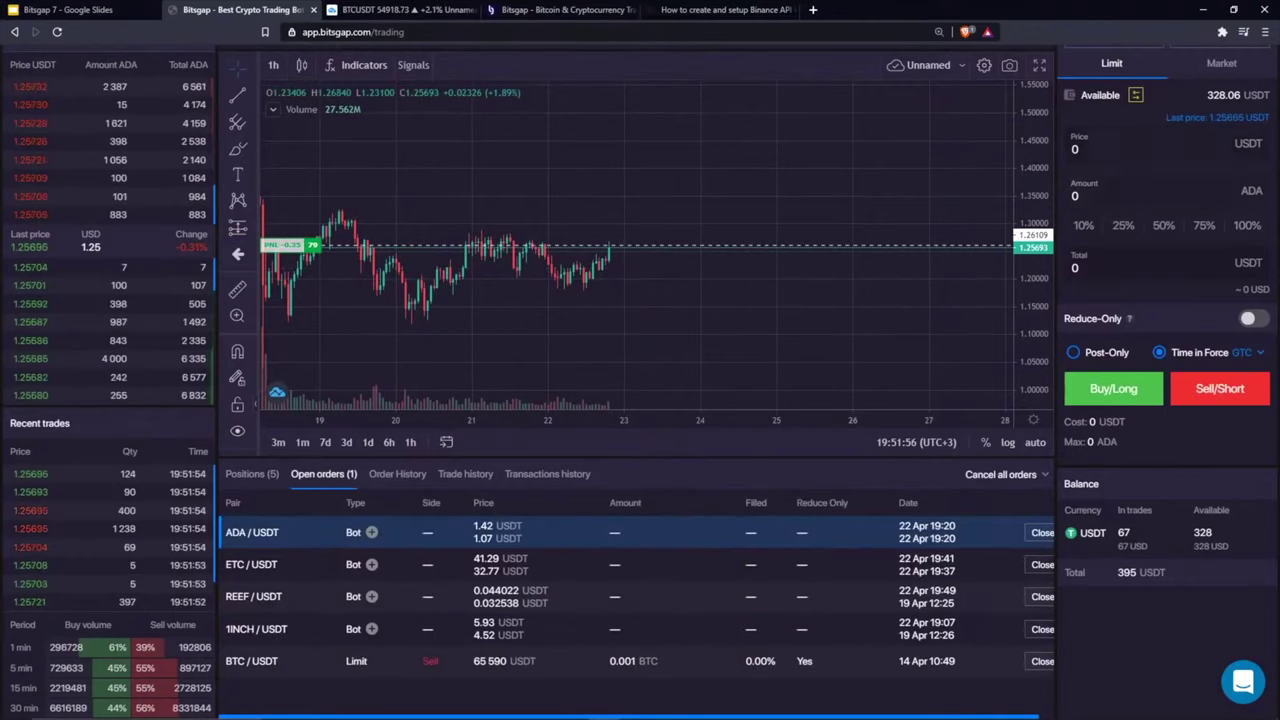
scroll(1230, 186, "up", 1)
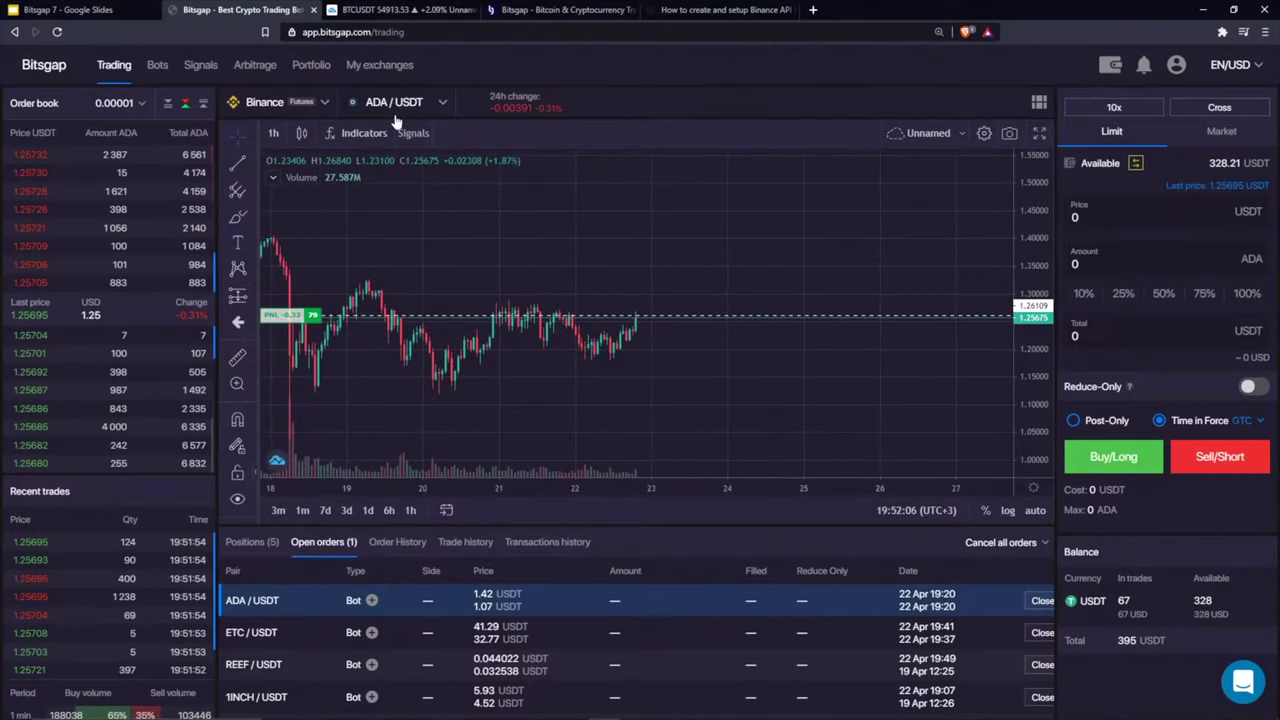
left_click(1072, 216)
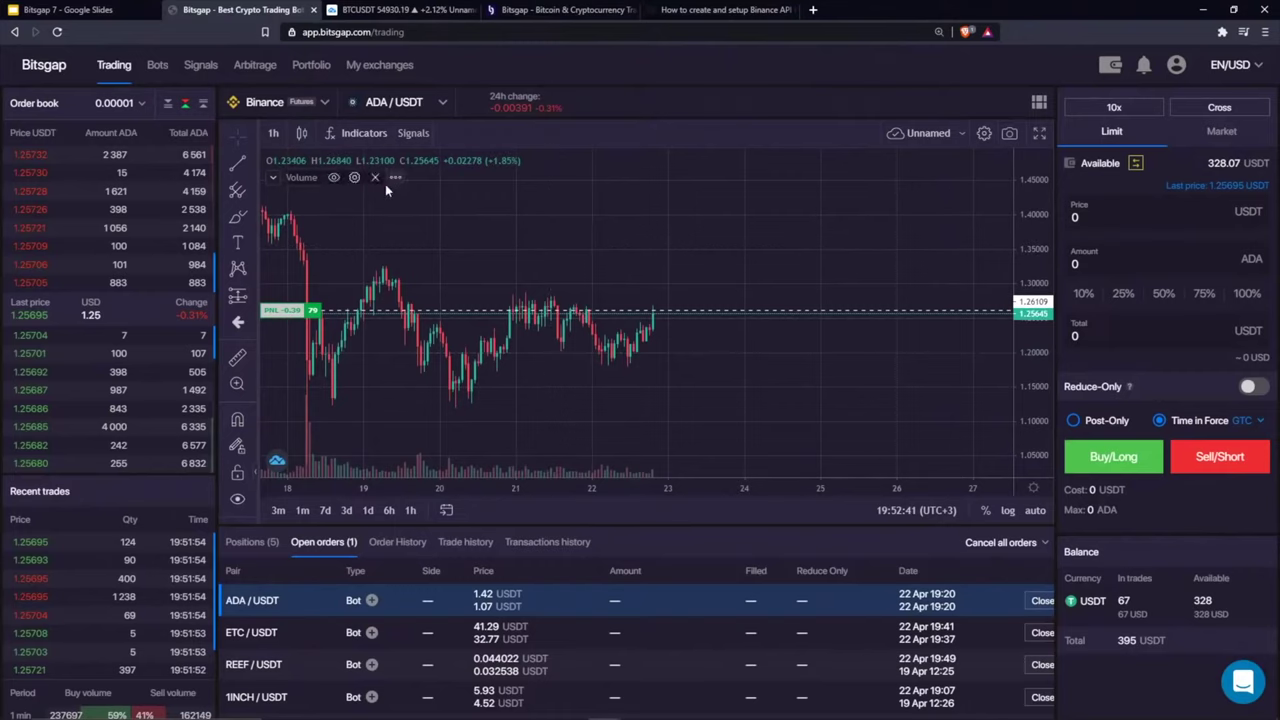
Step: Open the Bots page and look over the active futures bots
left_click(157, 66)
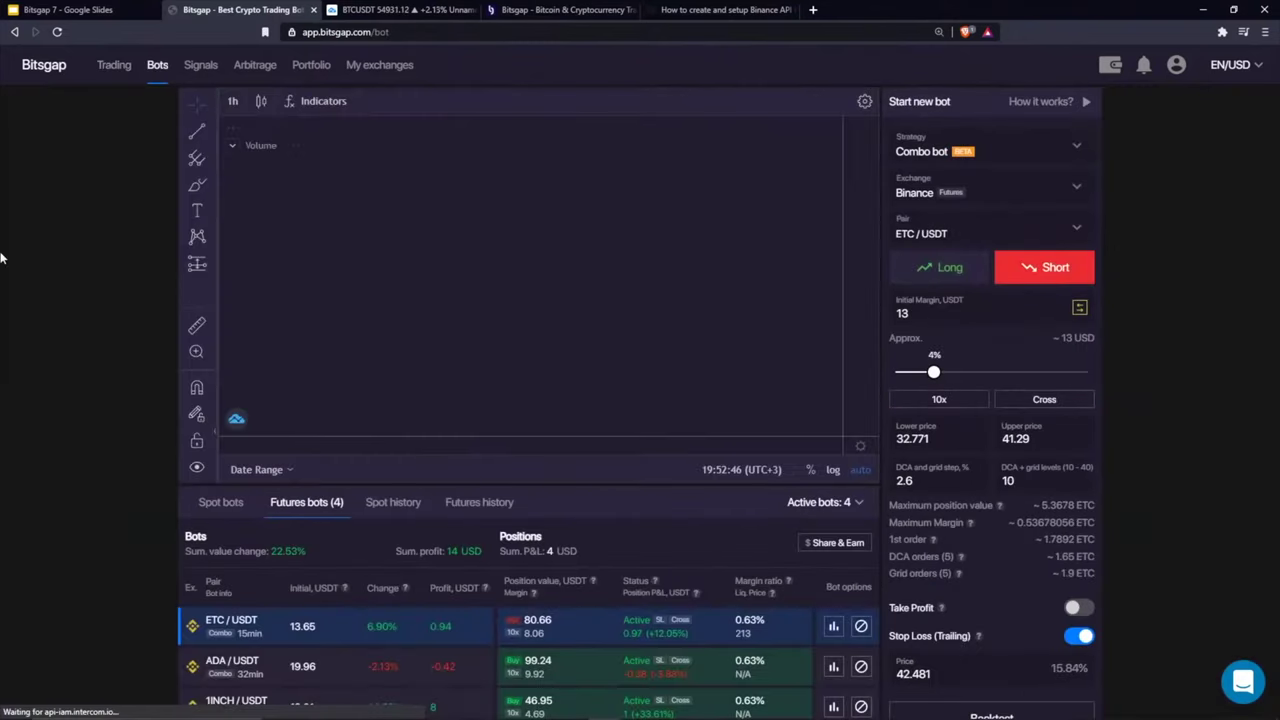
scroll(161, 406, "down", 2)
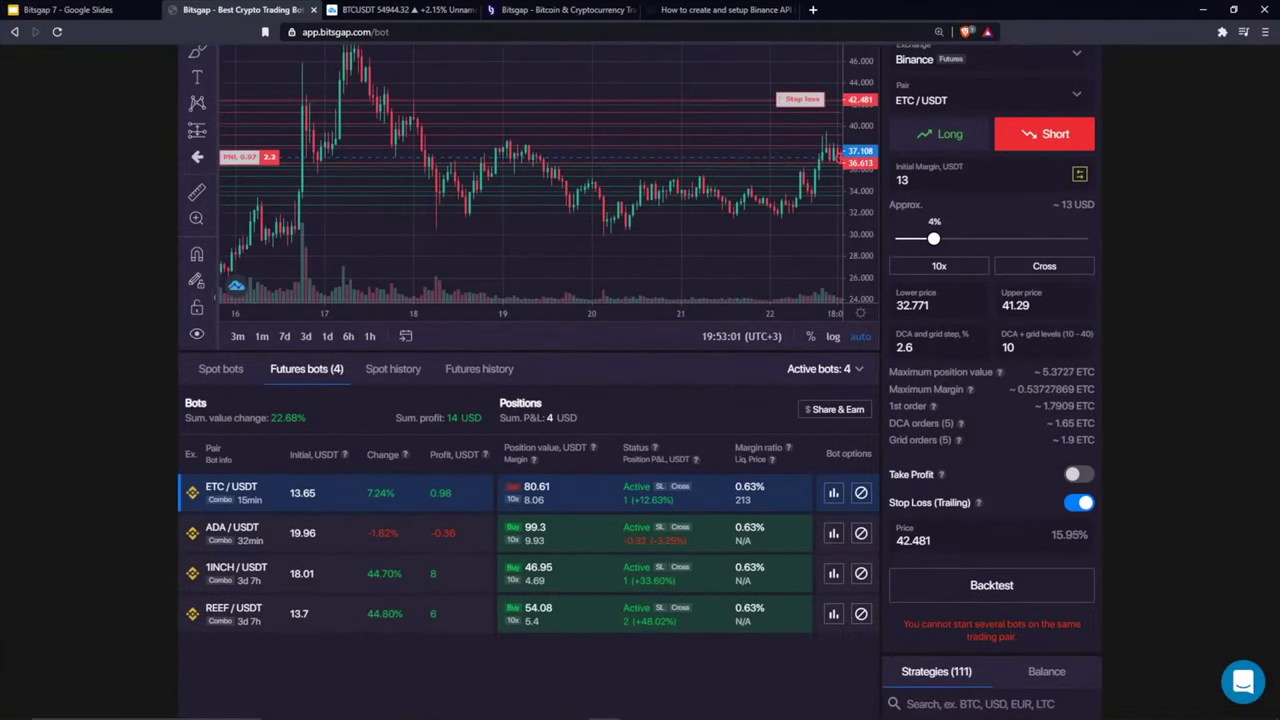
scroll(1129, 501, "up", 2)
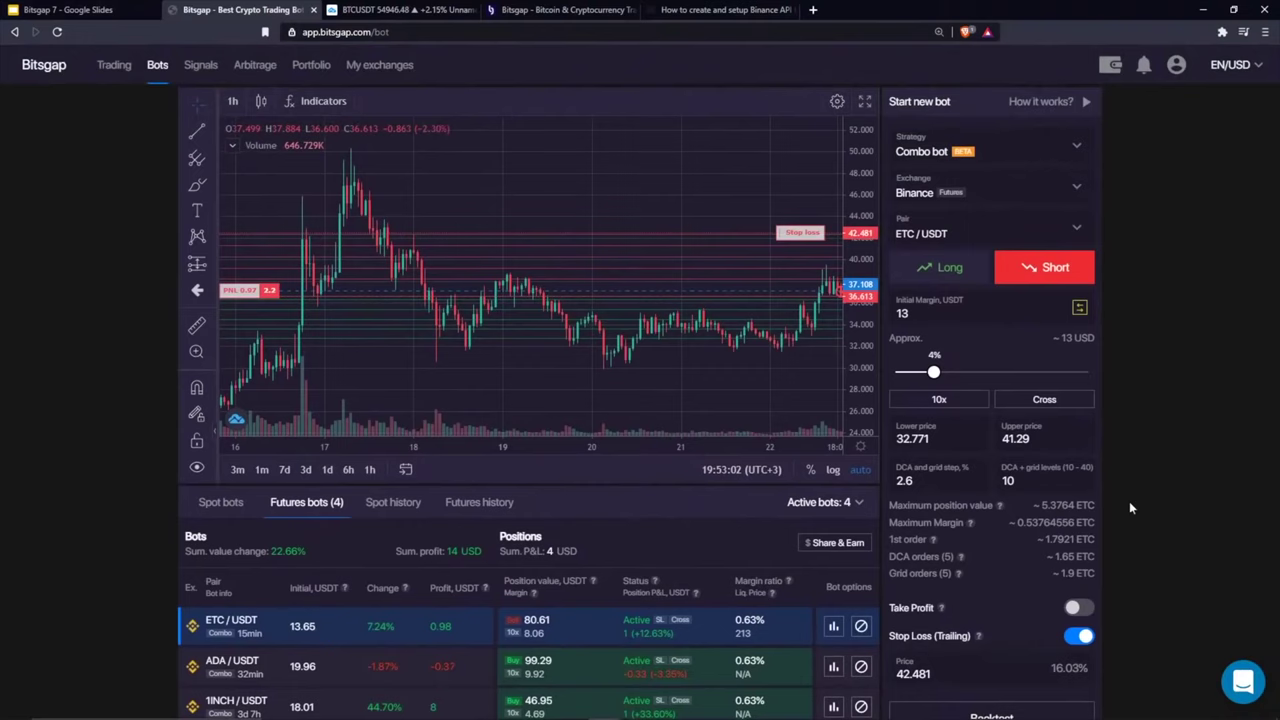
Step: Check the exchange and strategy choices for a new bot, keeping Binance Futures and Combo bot
left_click(955, 200)
left_click(955, 331)
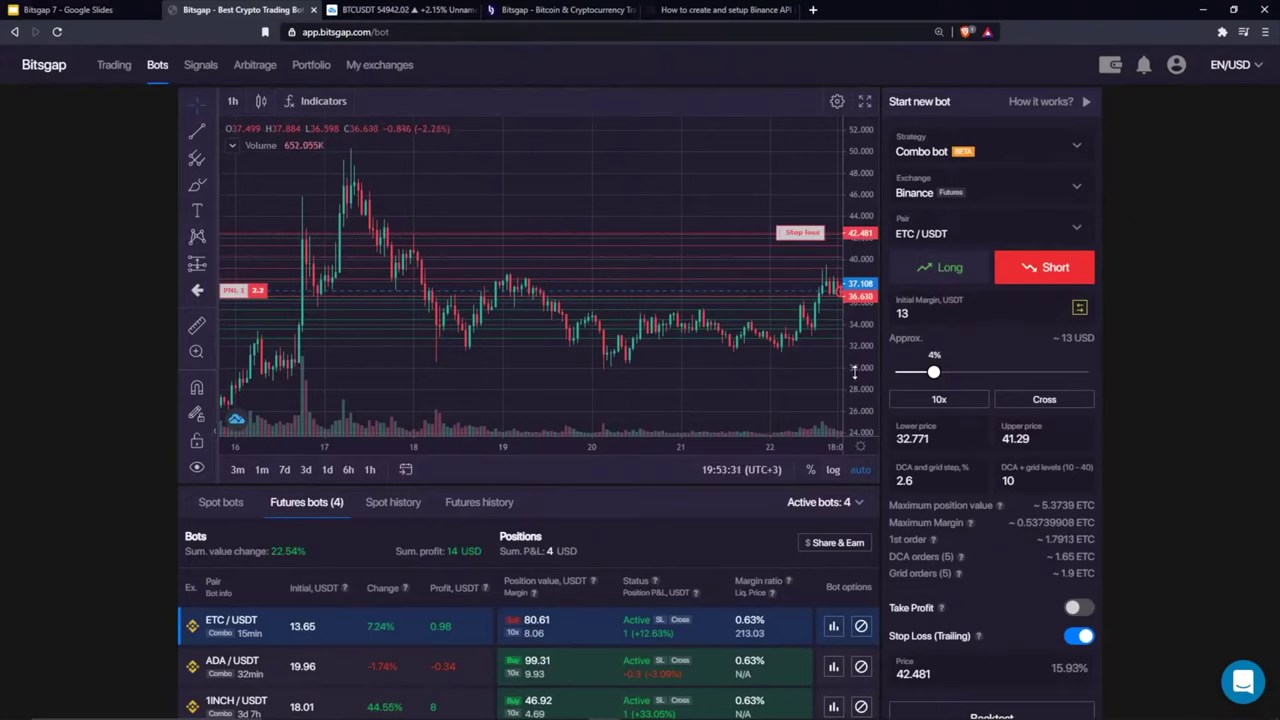
left_click_drag(856, 352, 855, 345)
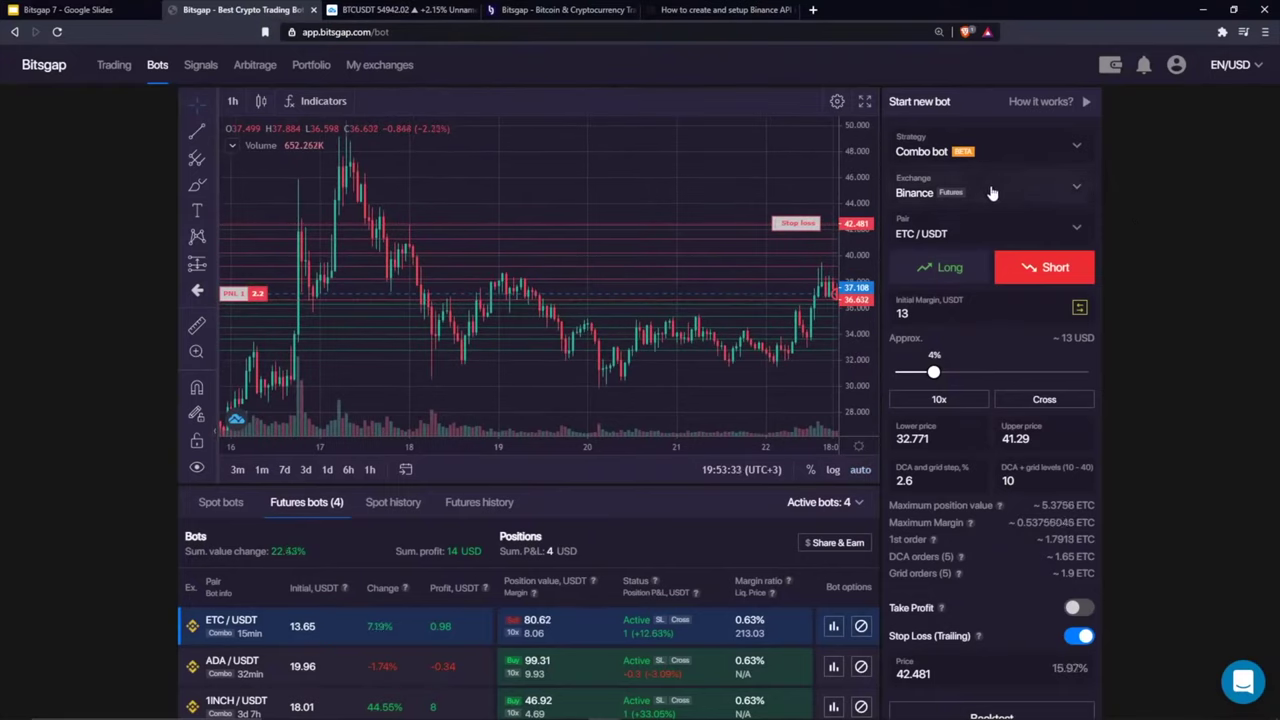
left_click(1010, 153)
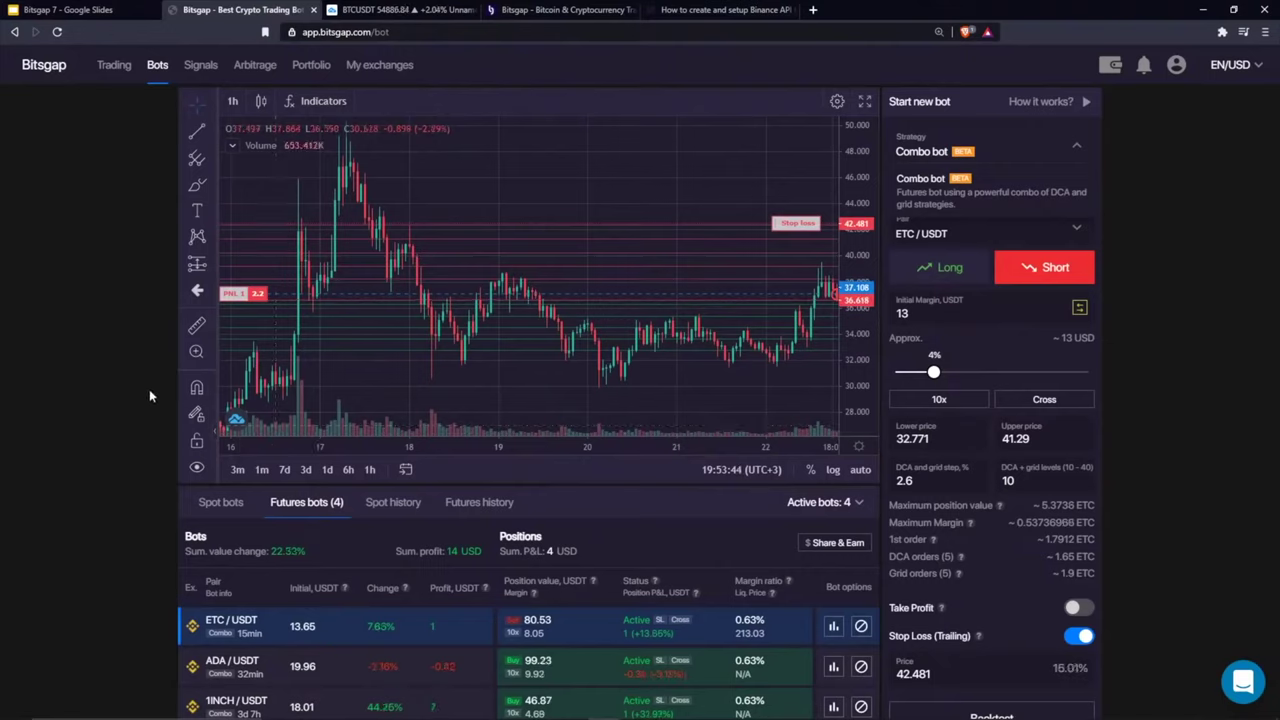
left_click(1048, 152)
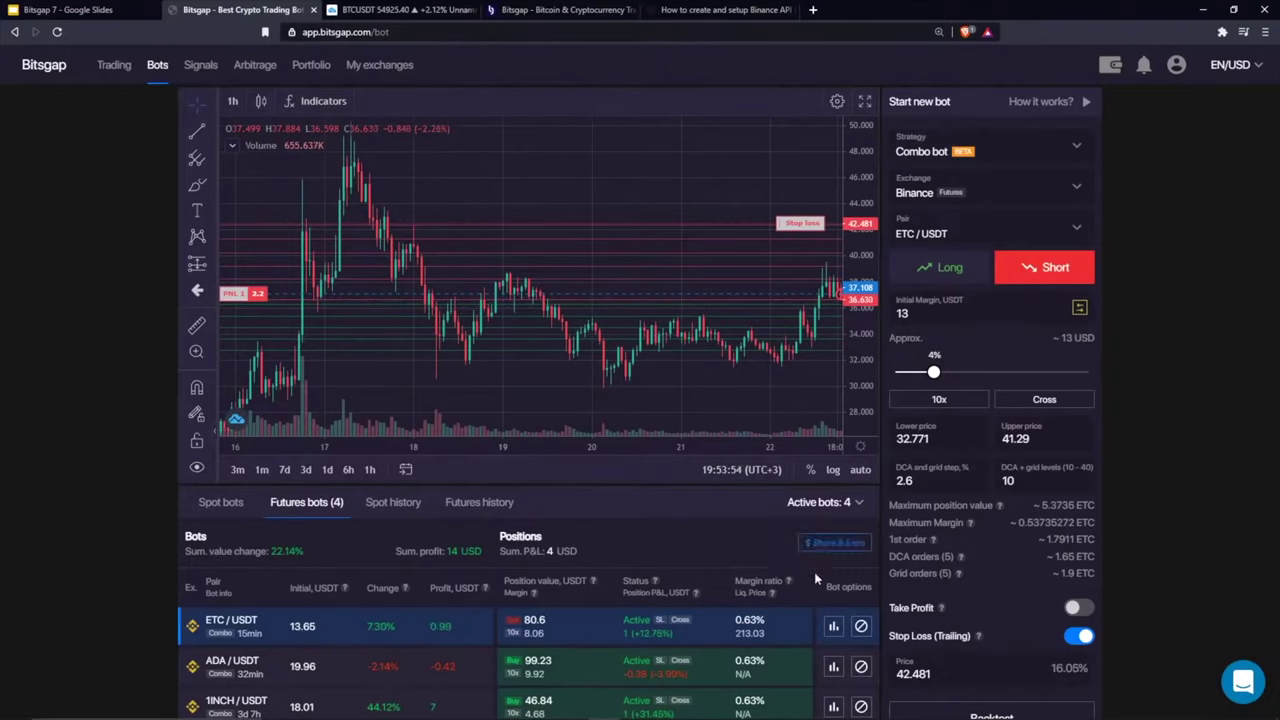
Step: Examine the active futures bots' change, profit, position and margin figures alongside the ETC/USDT short bot's chart and settings
scroll(514, 163, "down", 2)
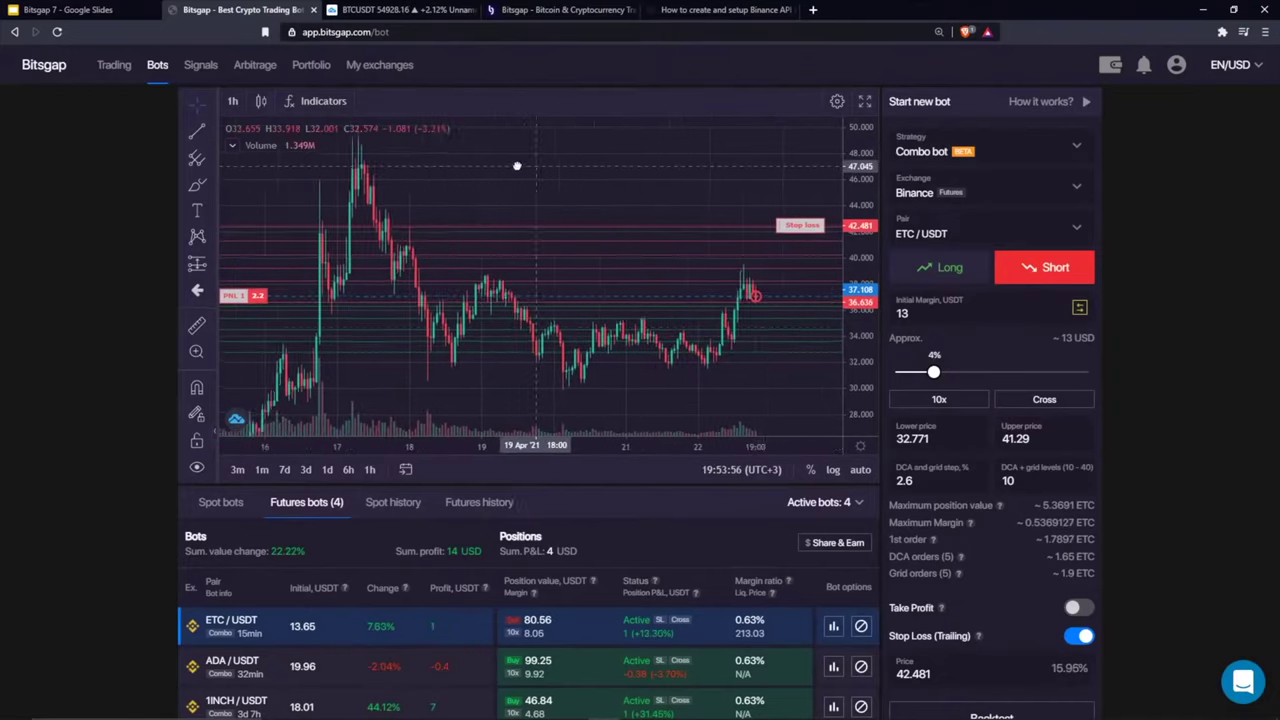
scroll(490, 484, "down", 3)
scroll(746, 480, "up", 2)
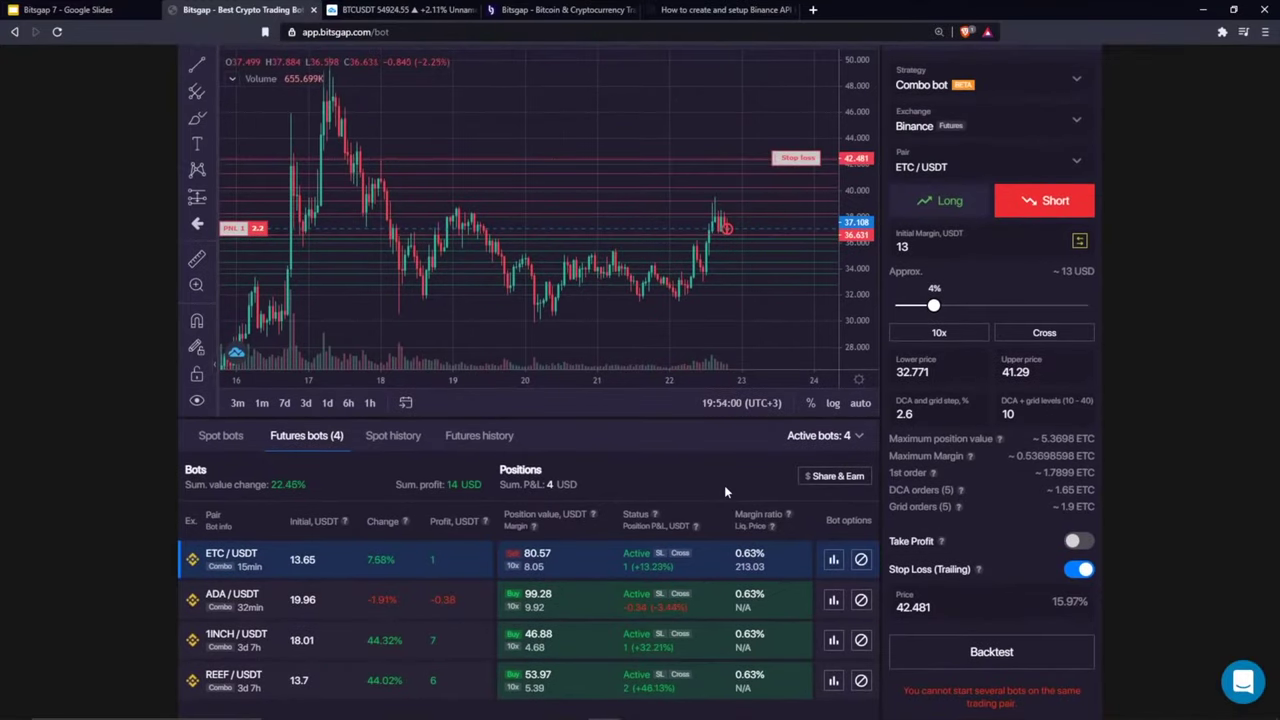
scroll(724, 485, "down", 1)
scroll(724, 489, "down", 1)
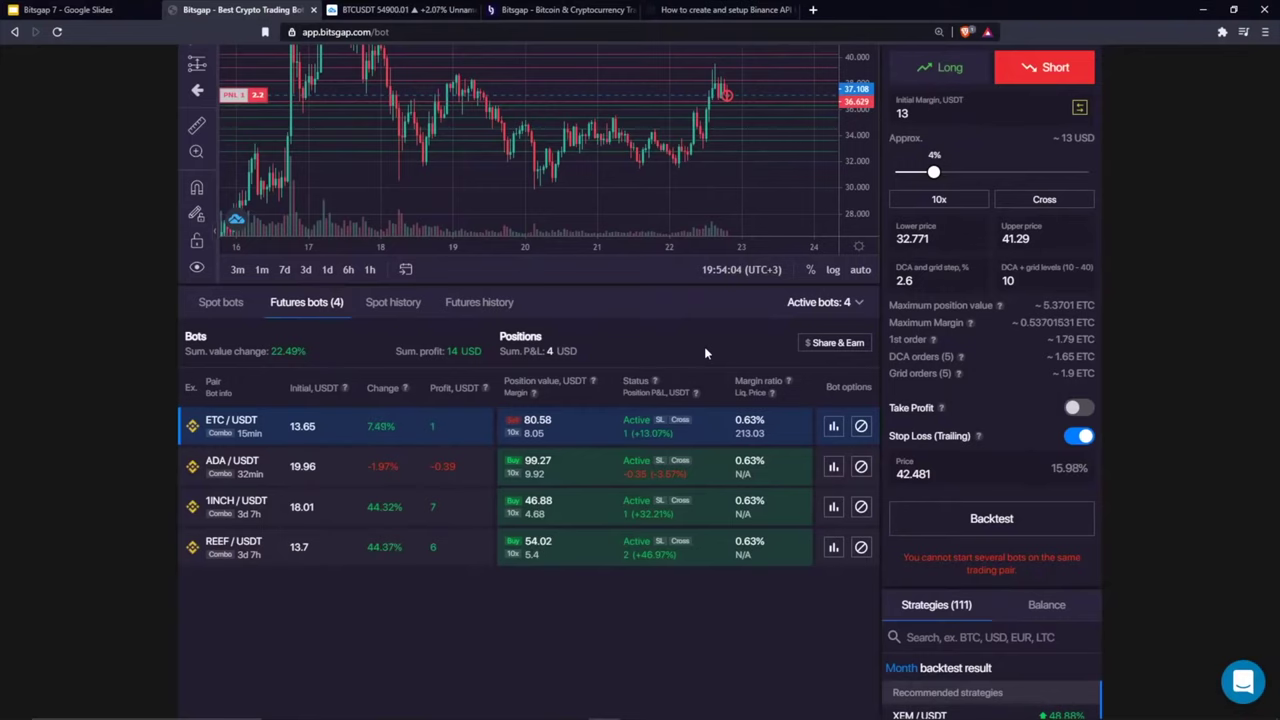
scroll(705, 352, "up", 2)
scroll(704, 346, "up", 1)
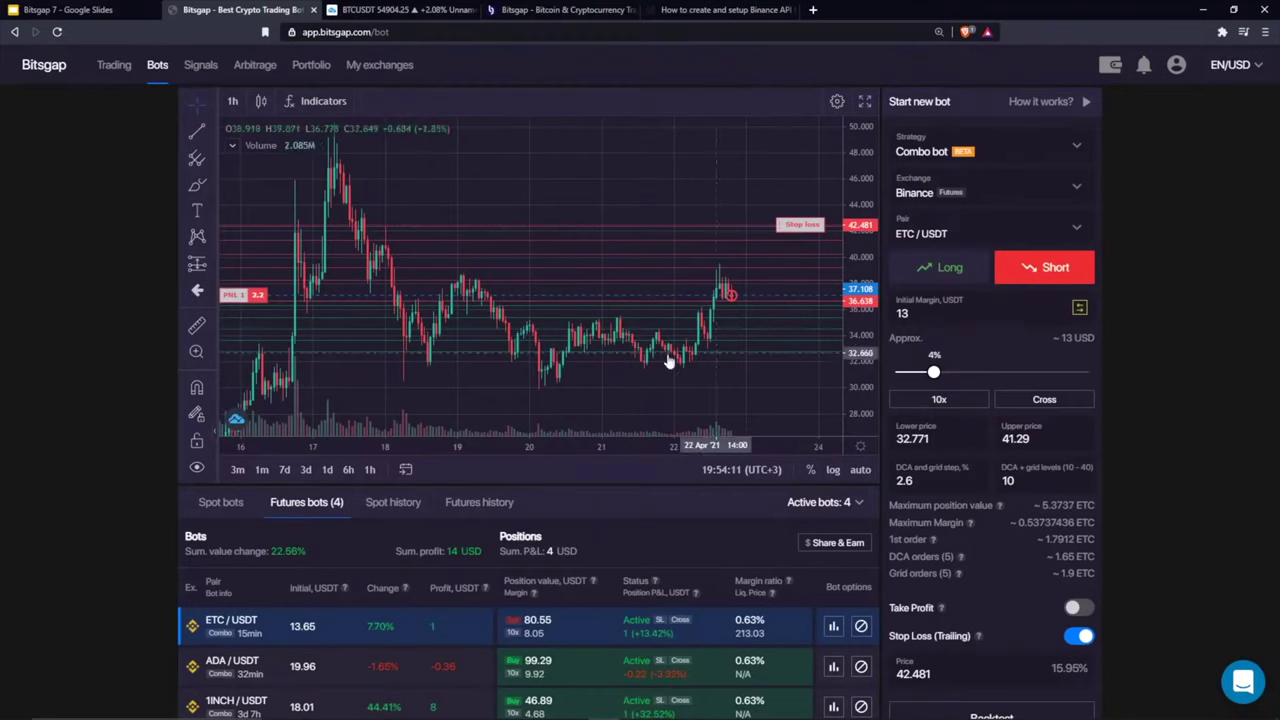
scroll(726, 355, "down", 1)
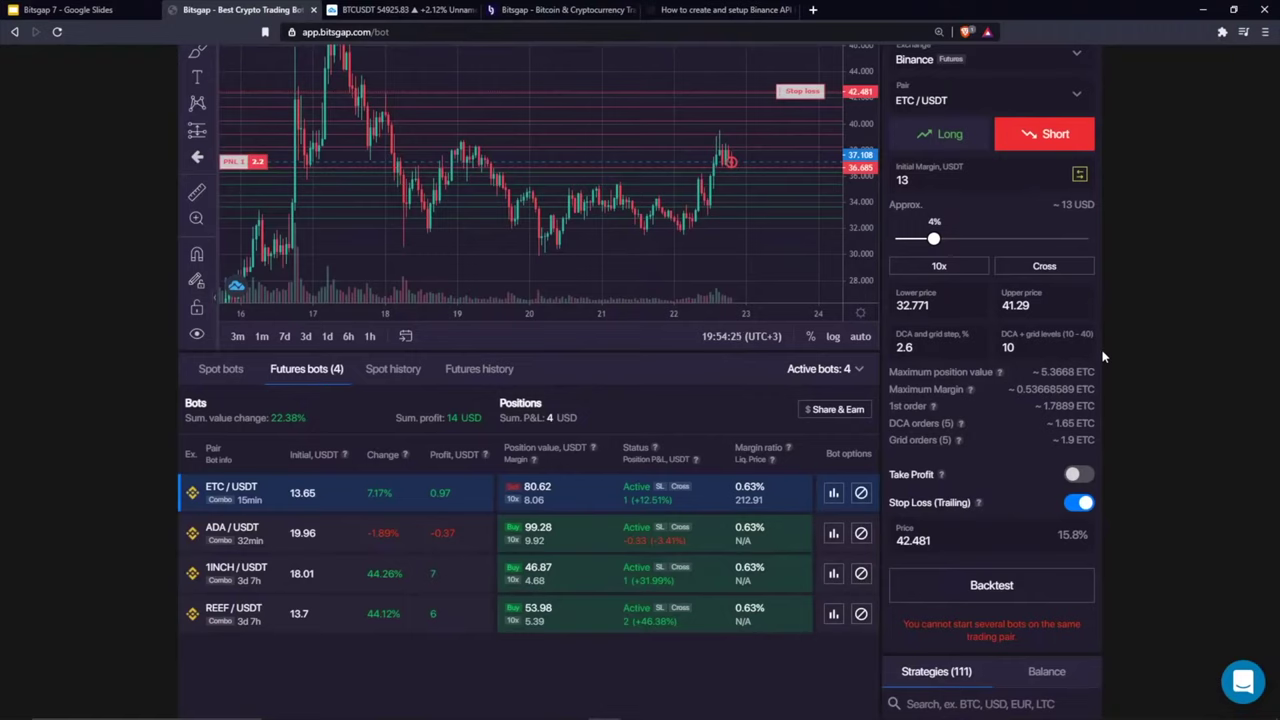
mouse_move(1110, 715)
left_click_drag(625, 100, 601, 109)
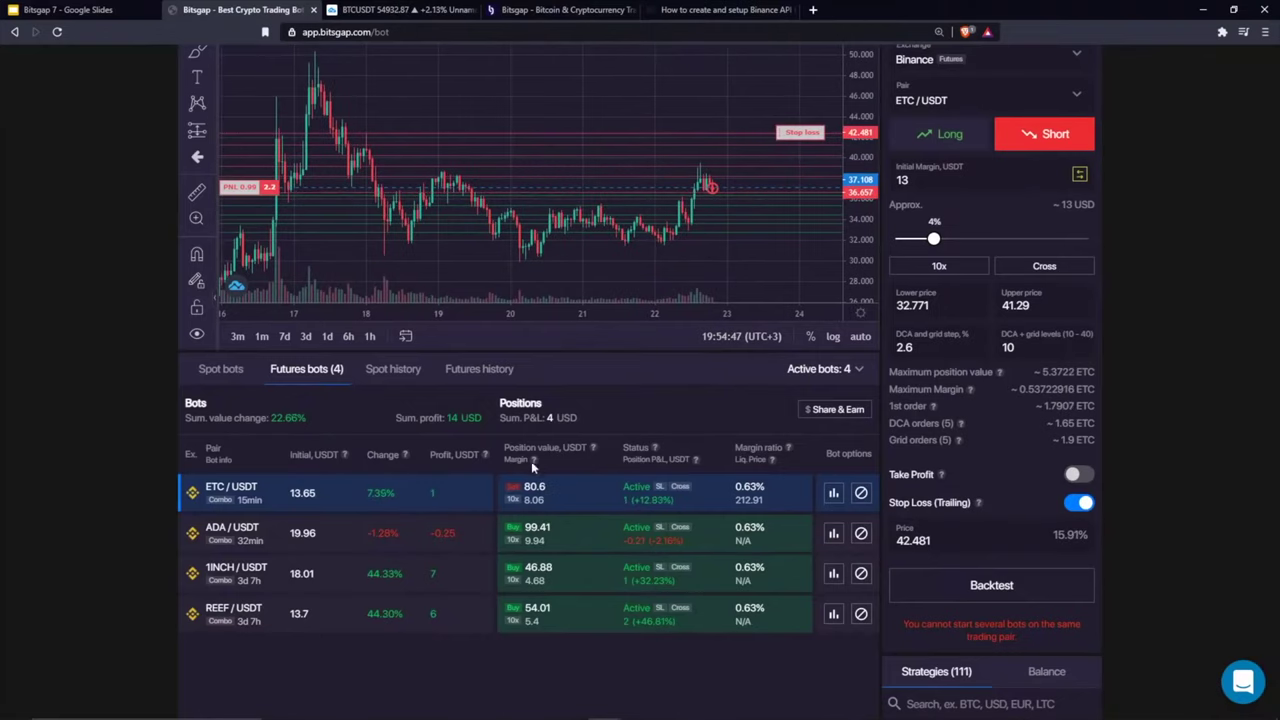
scroll(16, 352, "up", 2)
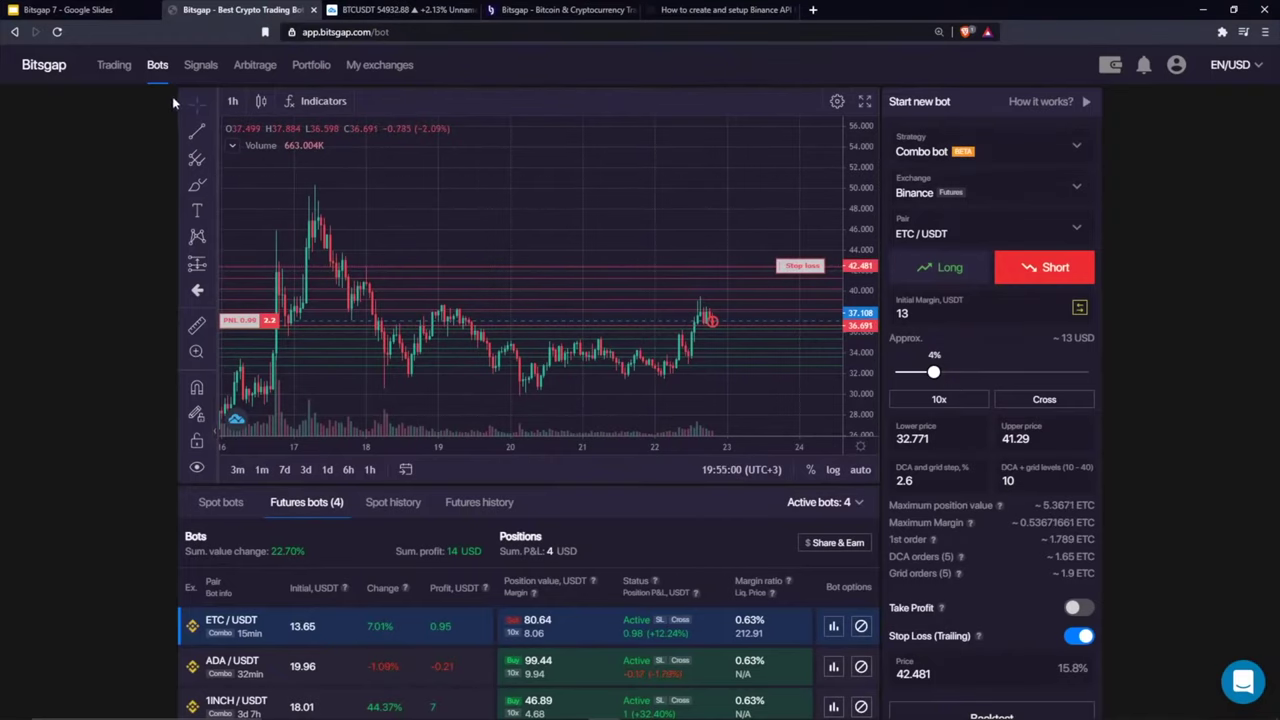
Step: View the ETC/USDT position on the Trading page and return to the active futures bots on the Bots page
left_click(114, 65)
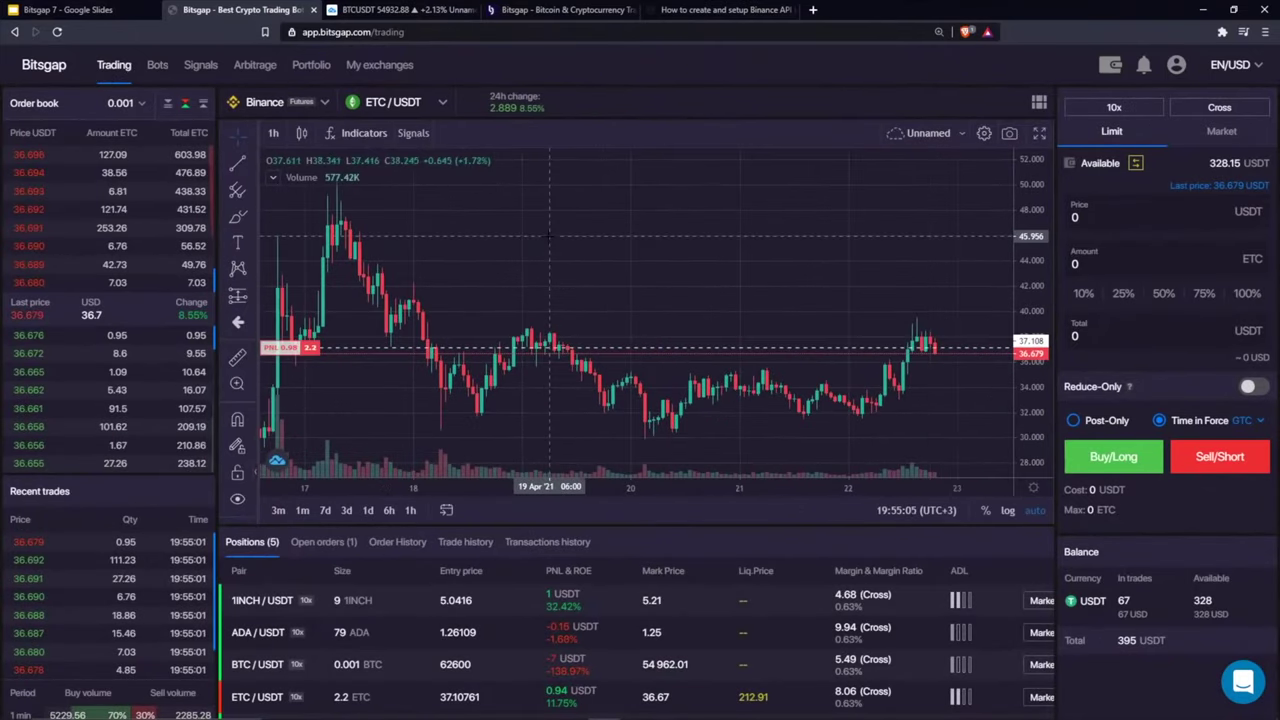
left_click(157, 65)
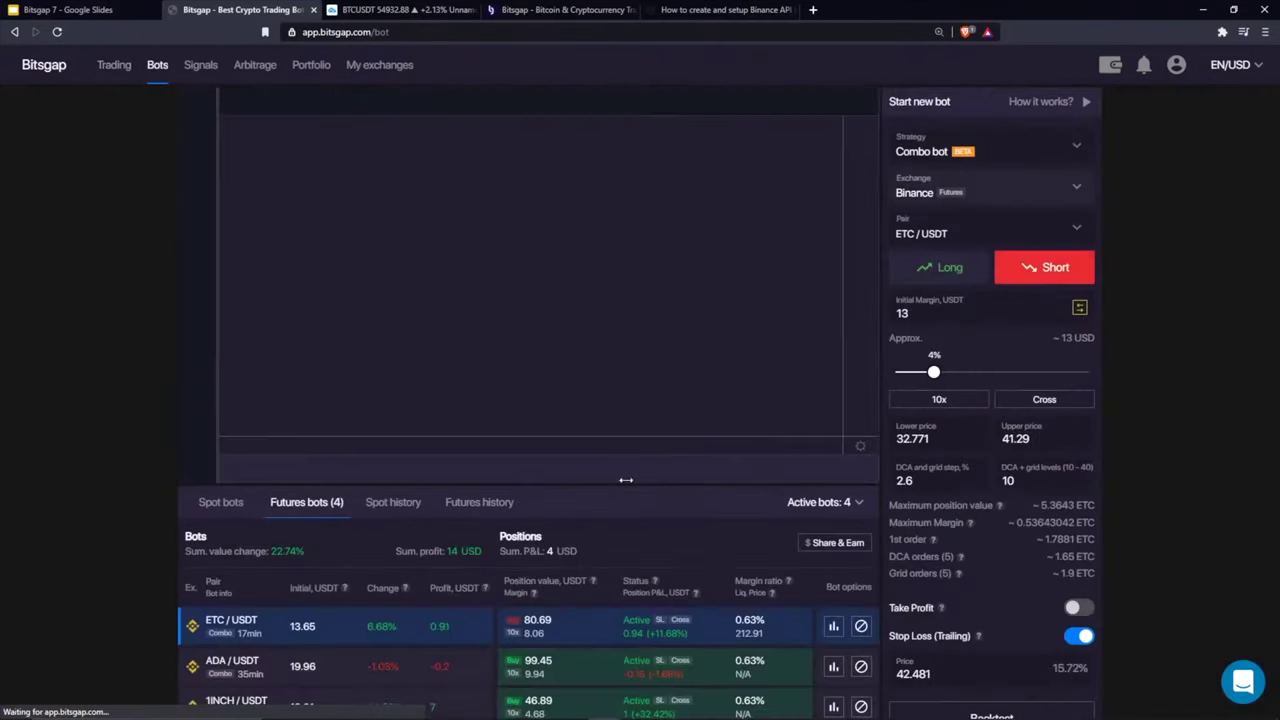
scroll(617, 393, "down", 1)
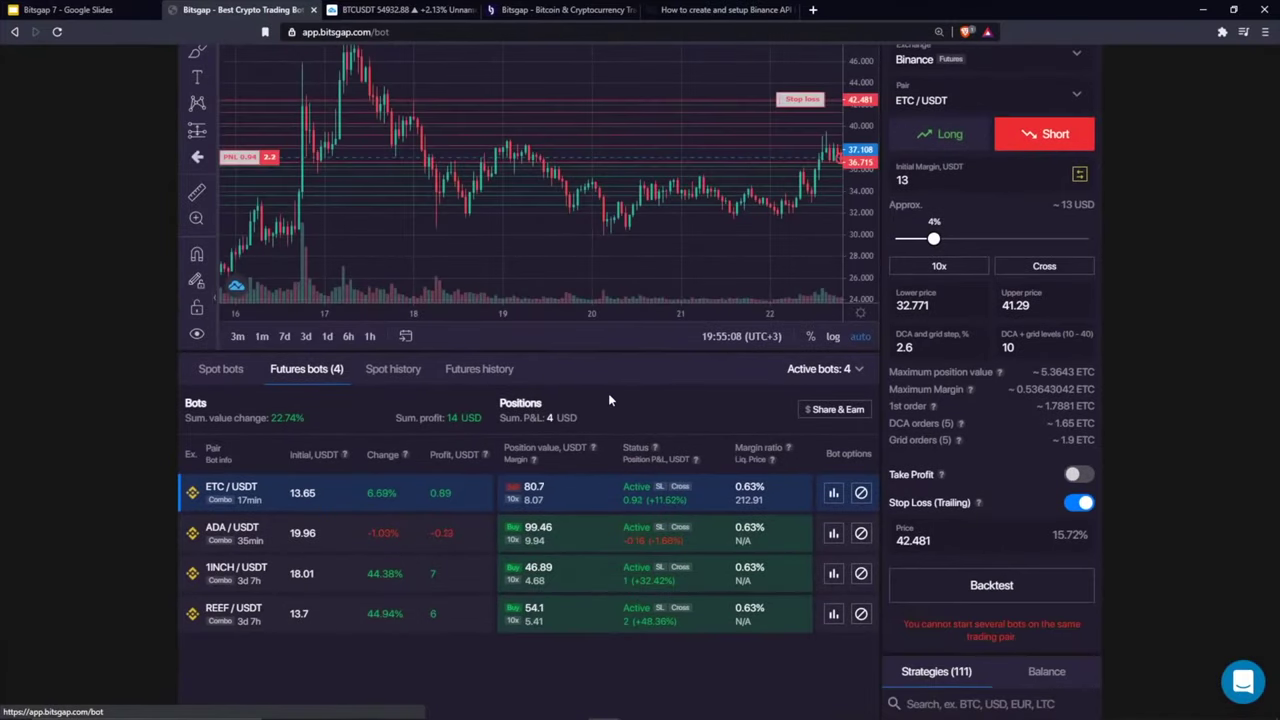
scroll(608, 393, "up", 1)
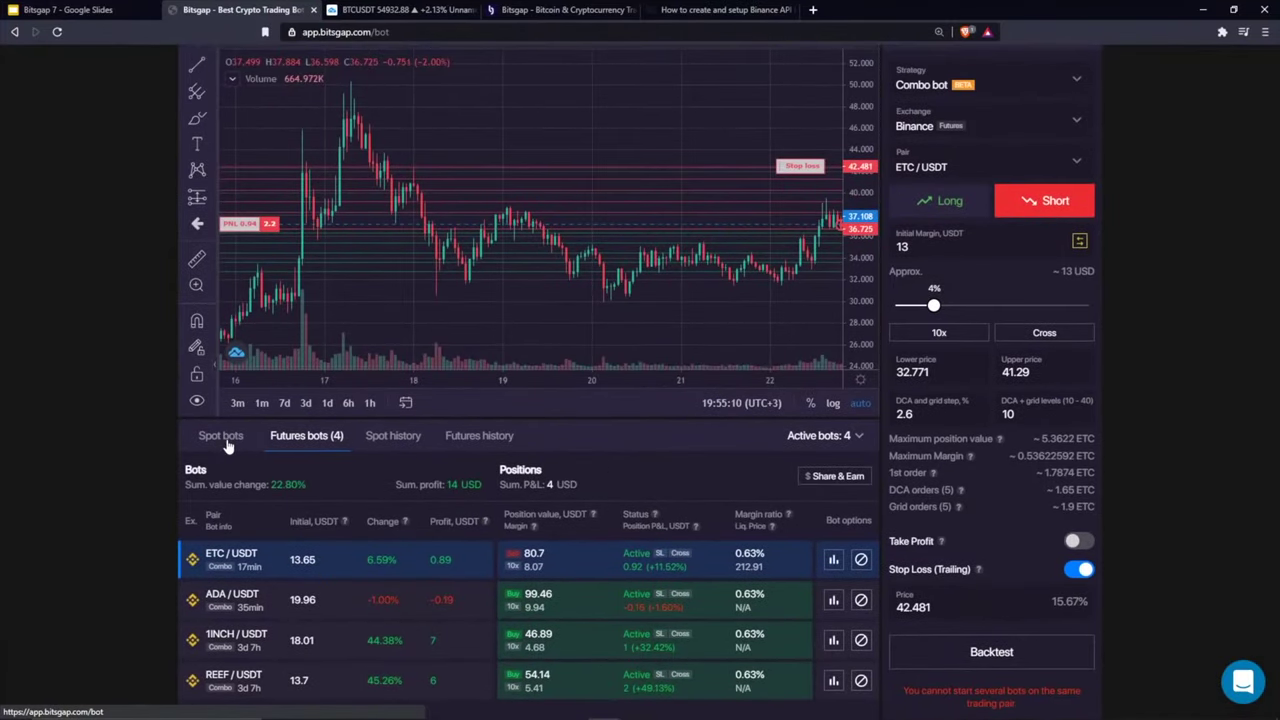
scroll(228, 445, "up", 1)
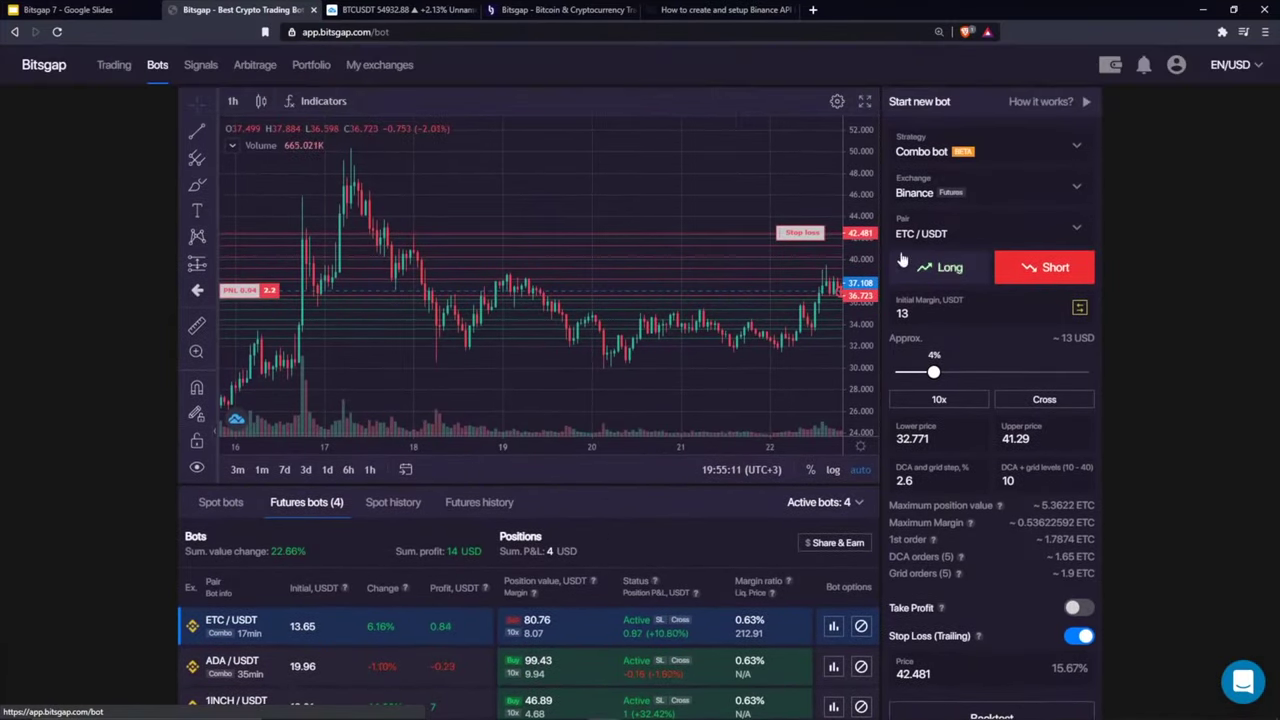
Step: Switch the new bot's exchange to Binance spot and show the list of spot bots
left_click(986, 194)
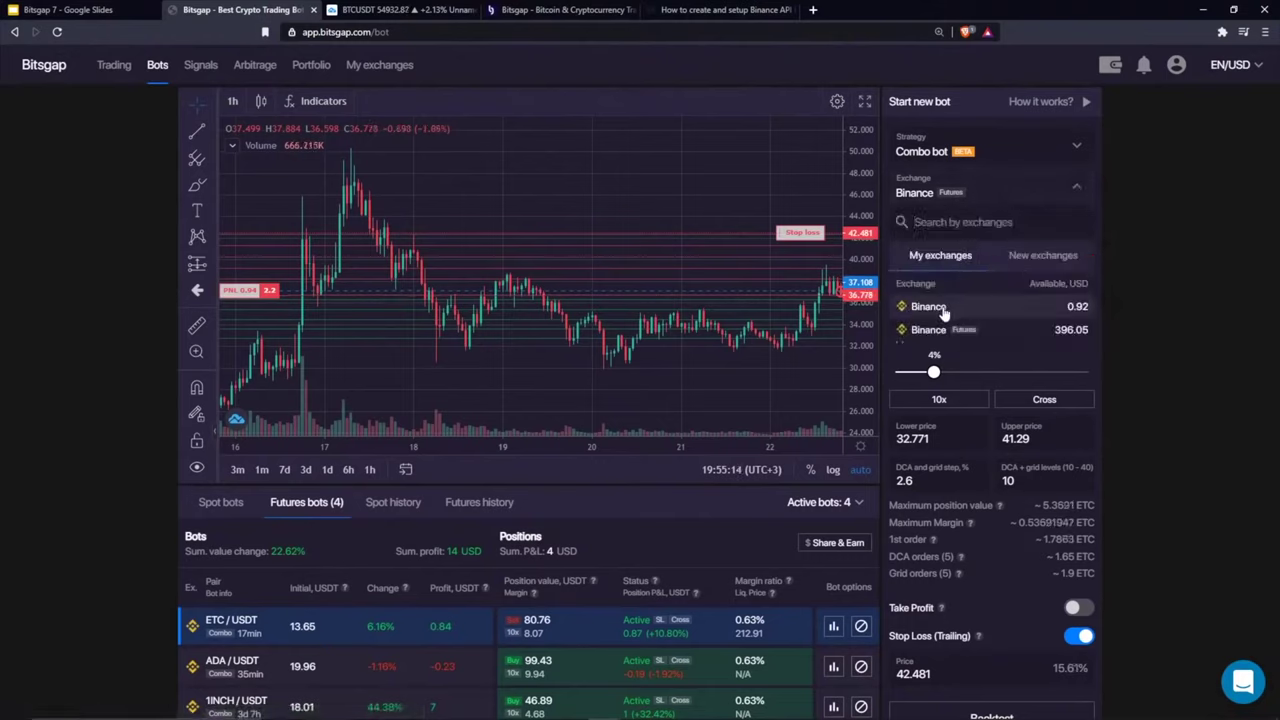
left_click(940, 308)
left_click(219, 503)
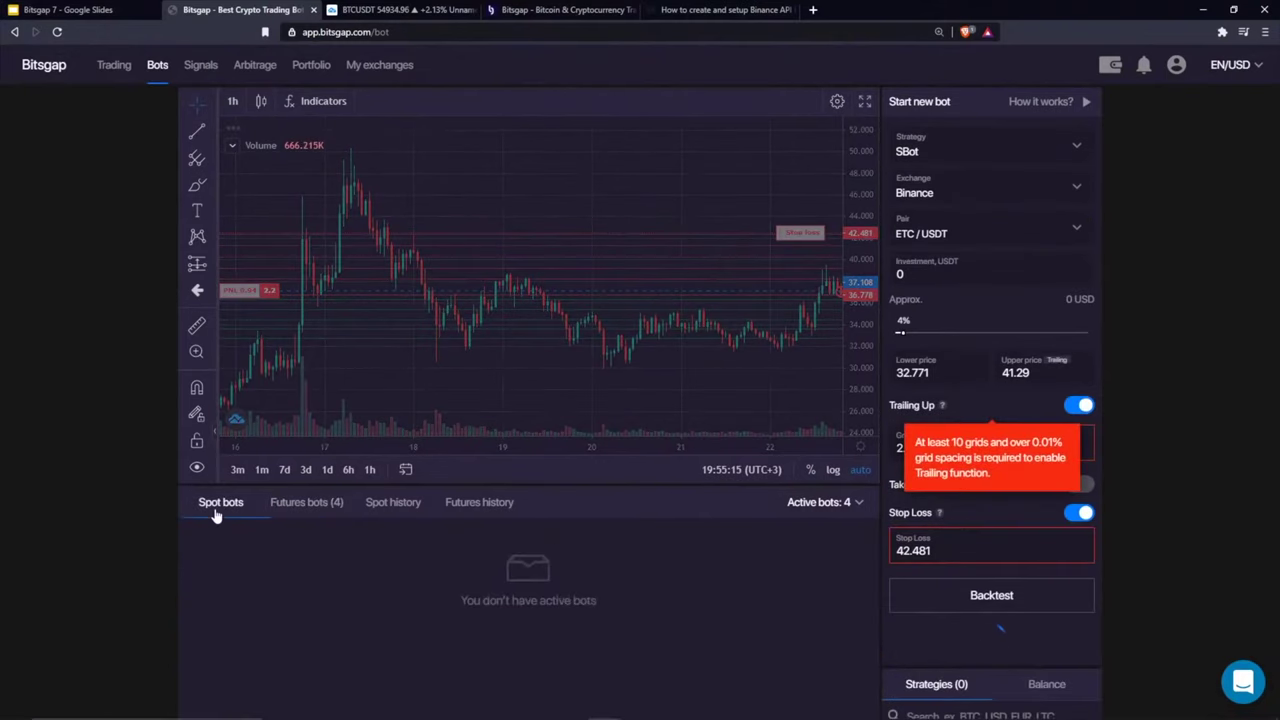
Step: On the Trading page, set the ETC buy order to the best ask price and 50% of the available balance
left_click(126, 74)
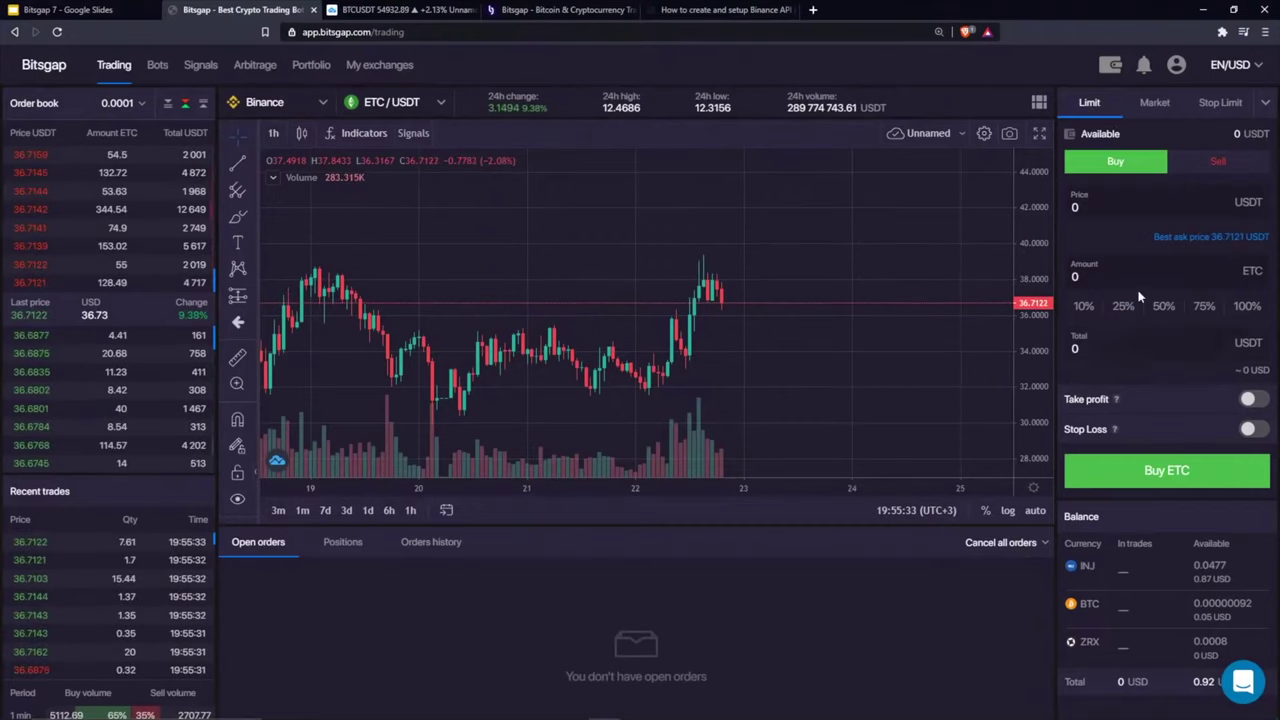
left_click(1188, 238)
left_click(1163, 306)
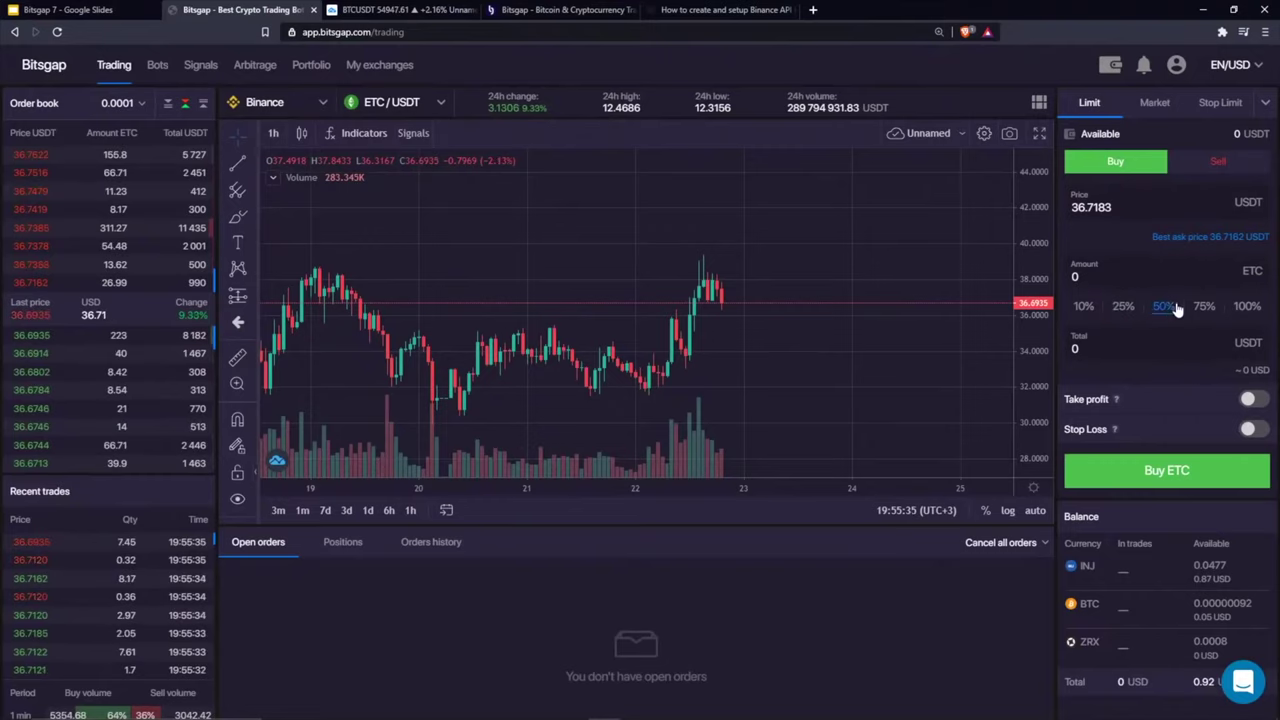
Step: Check the exchange balances and switch the account to Demo mode
left_click(1115, 66)
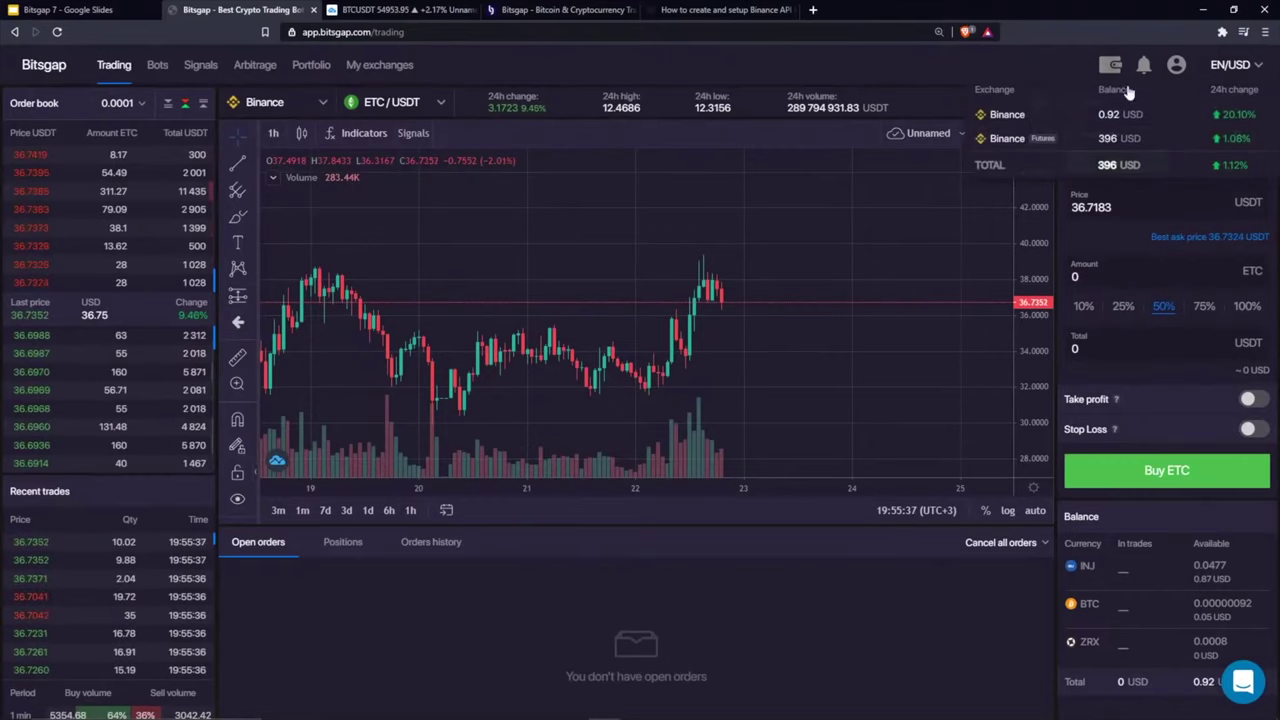
left_click(1176, 64)
left_click(1160, 133)
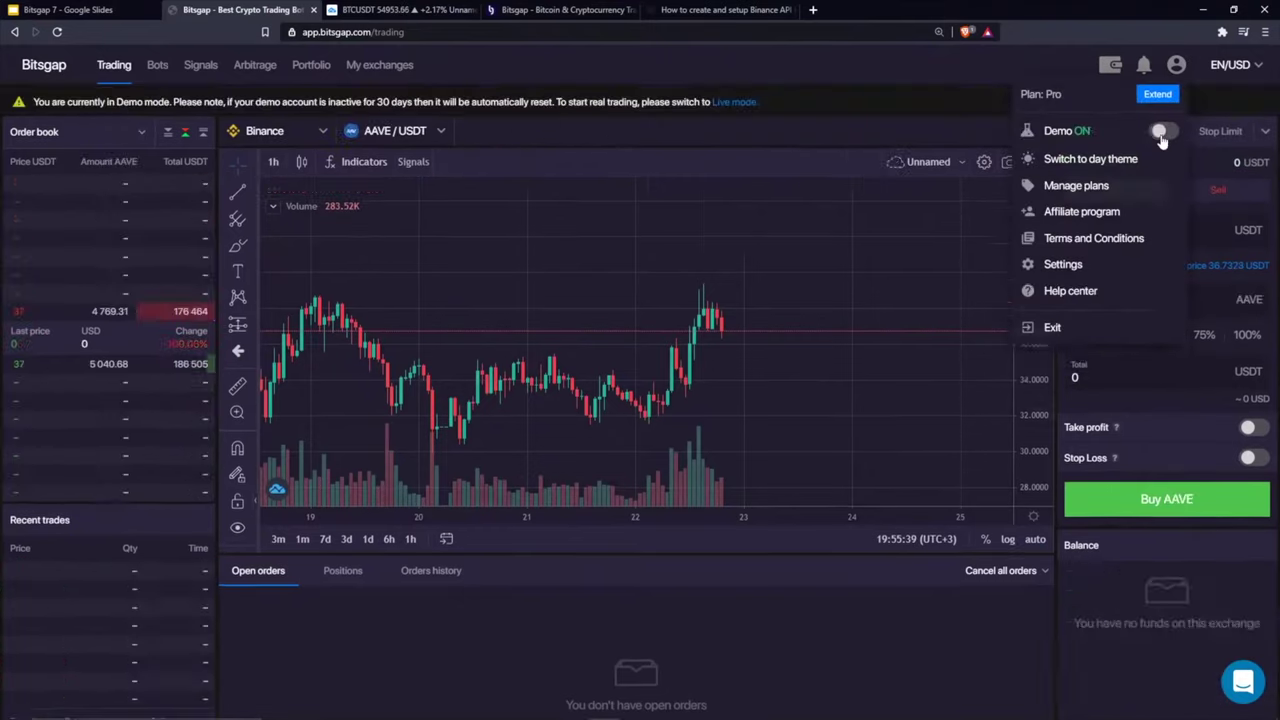
left_click(1185, 265)
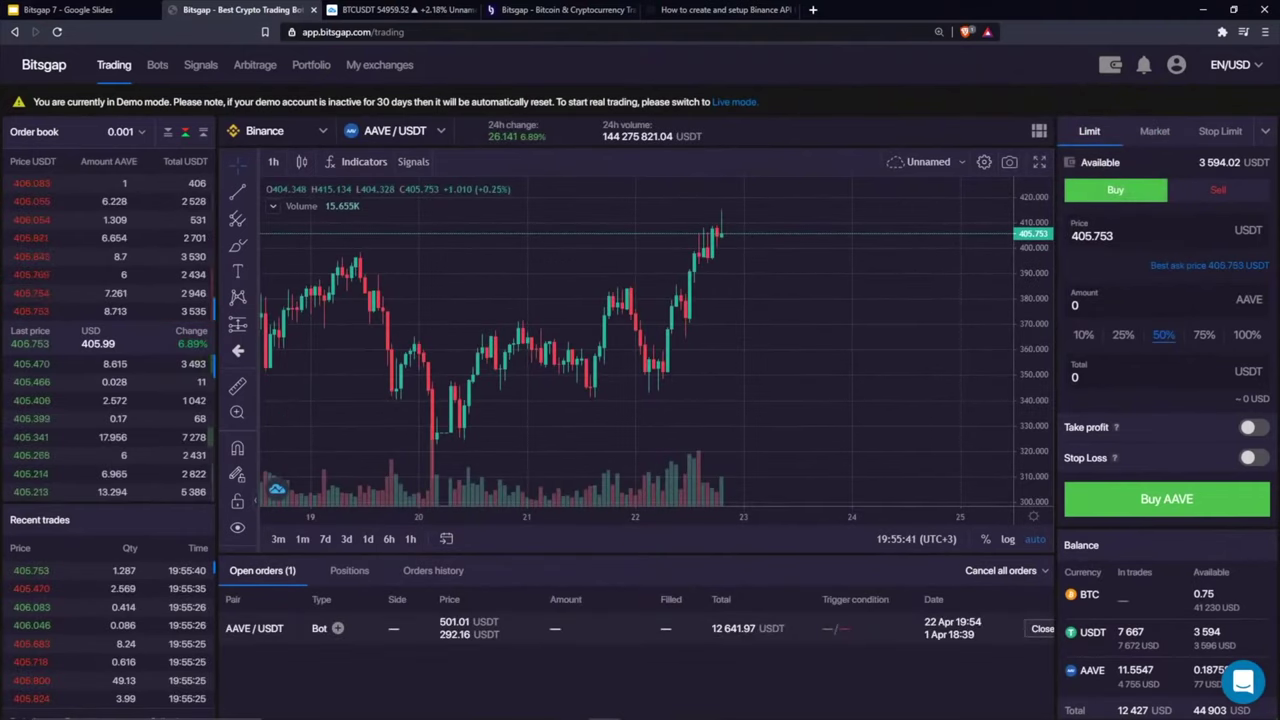
Step: Set the AAVE buy order to 50% of the available balance with a 2% take profit and 1% stop loss
left_click(1164, 336)
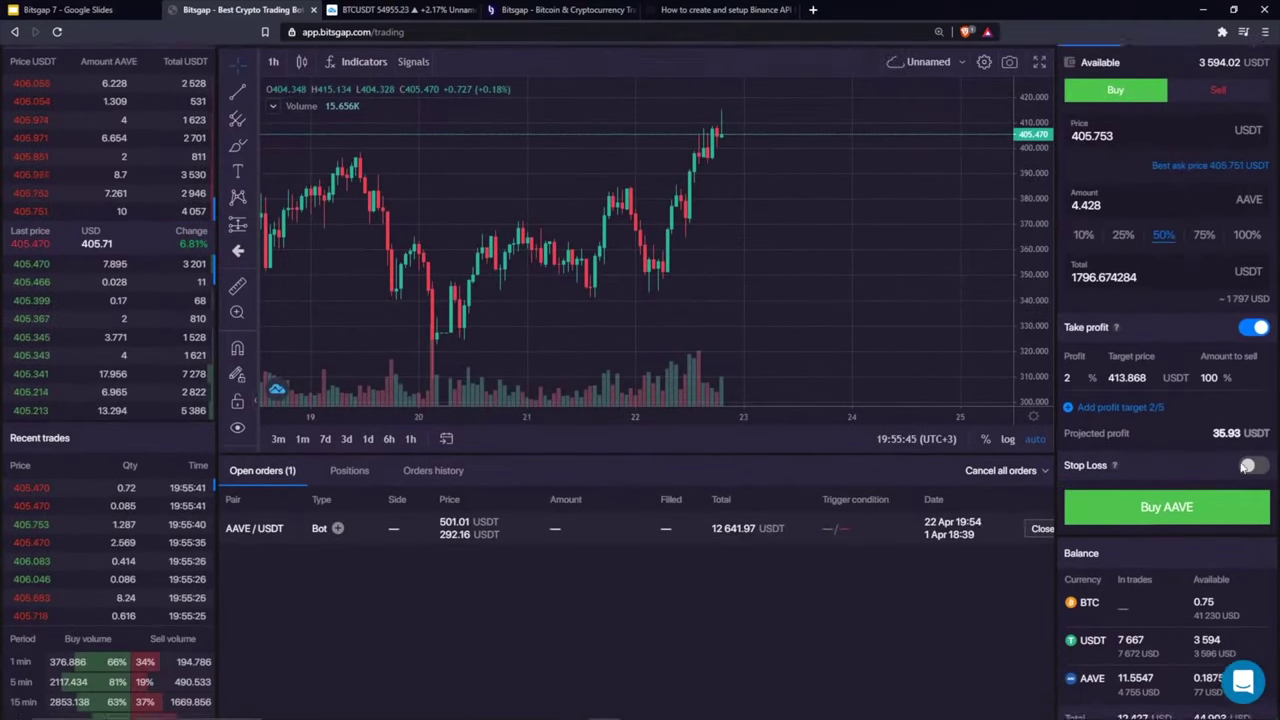
scroll(1250, 460, "down", 1)
left_click(1254, 451)
left_click_drag(1196, 530, 1137, 531)
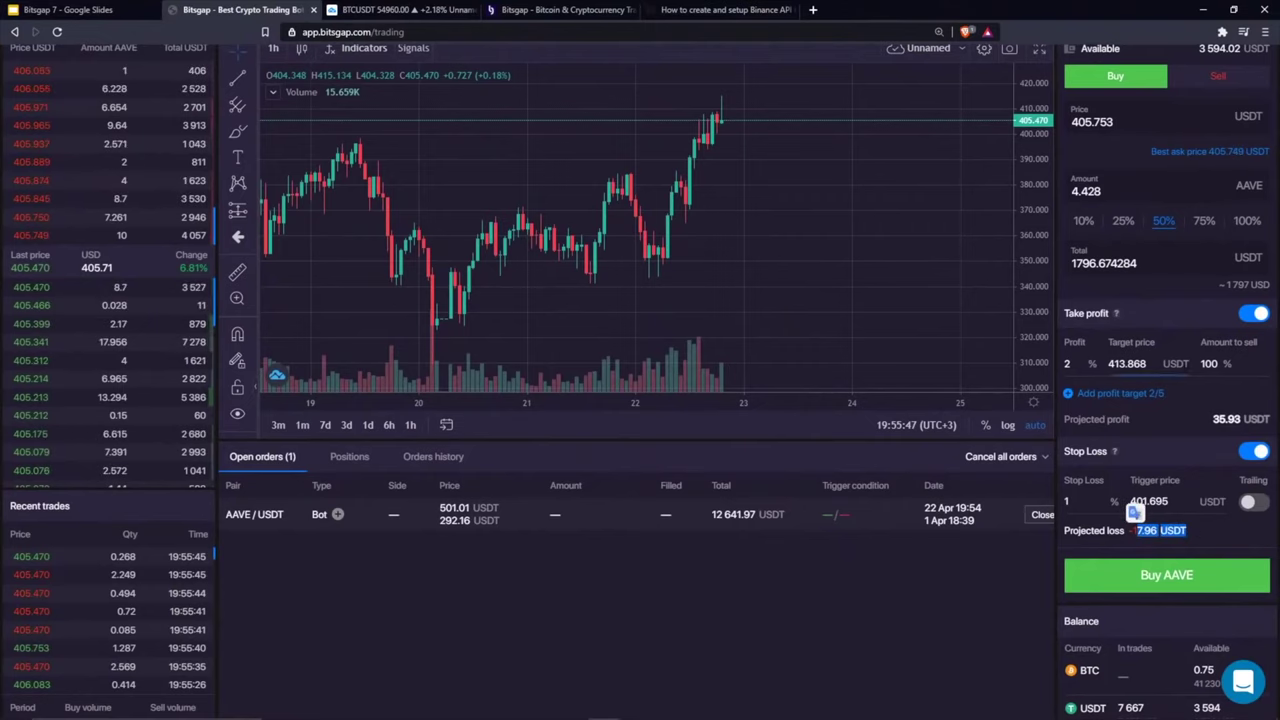
Step: Add profit targets of 4, 6, 8 and 10% to the AAVE buy order, selling 20% at each of the five targets
left_click(1113, 394)
left_click(1120, 422)
left_click(1130, 451)
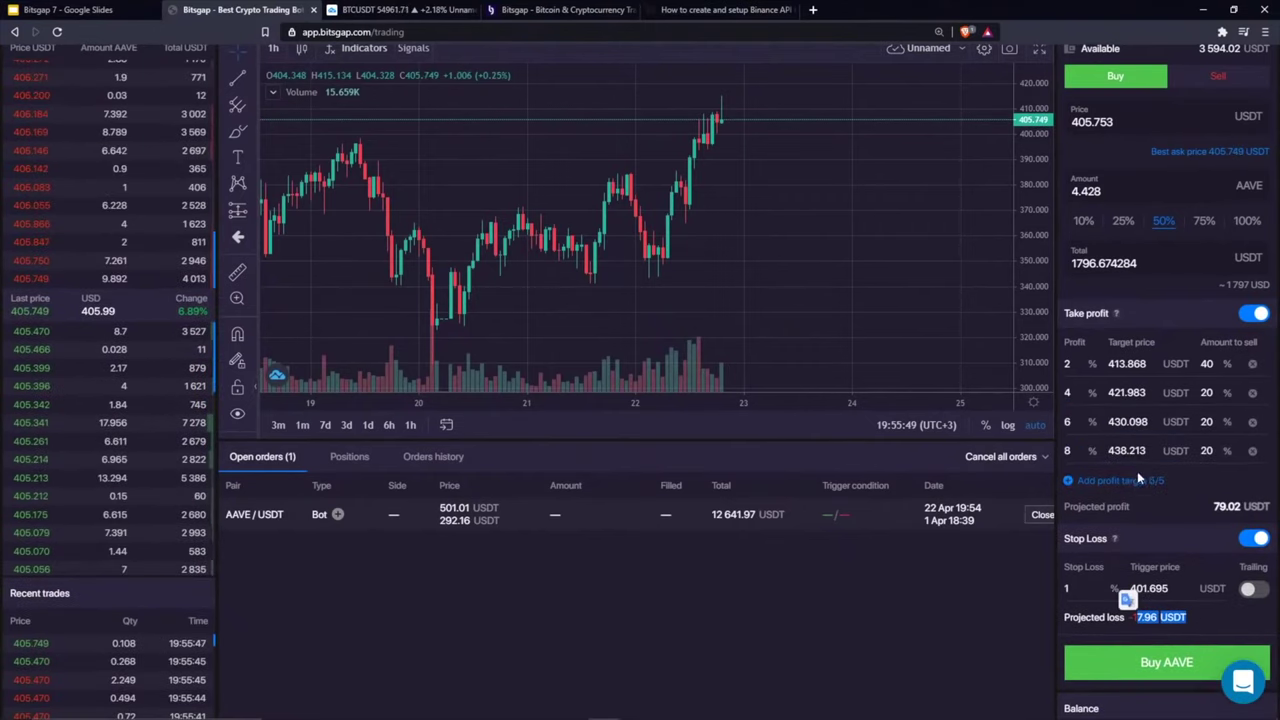
left_click(1137, 480)
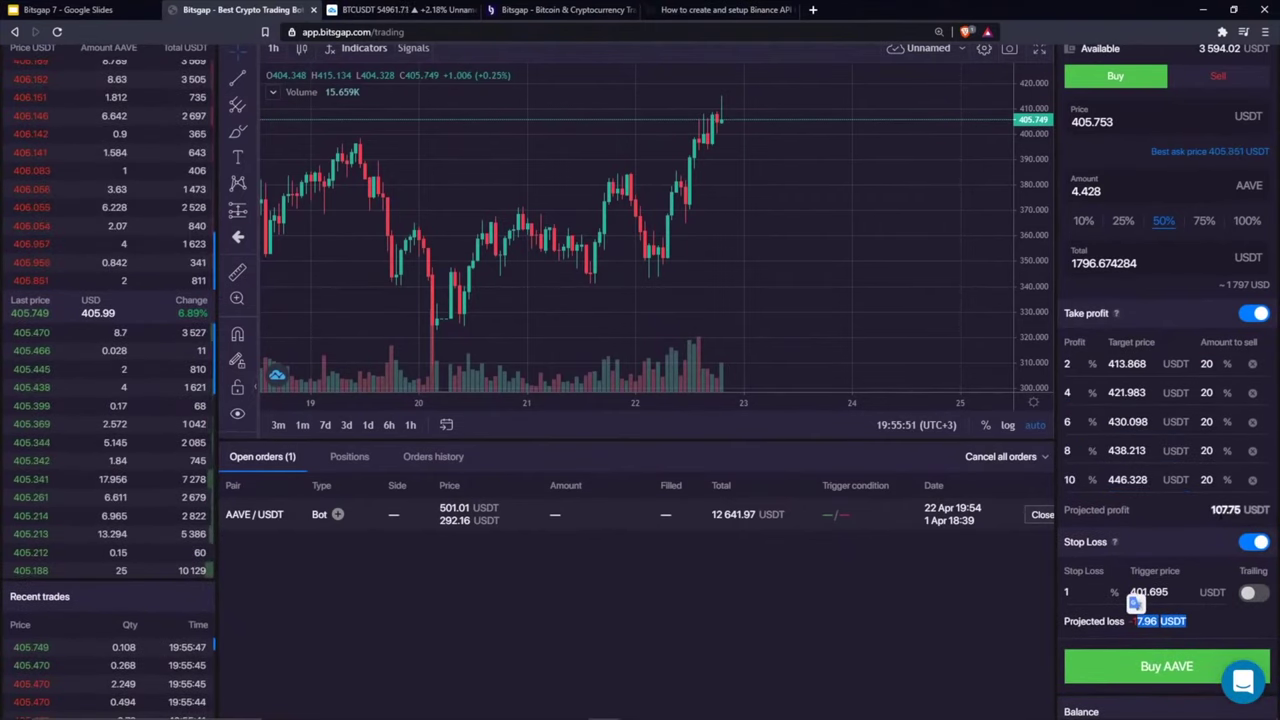
left_click_drag(1237, 511, 1245, 512)
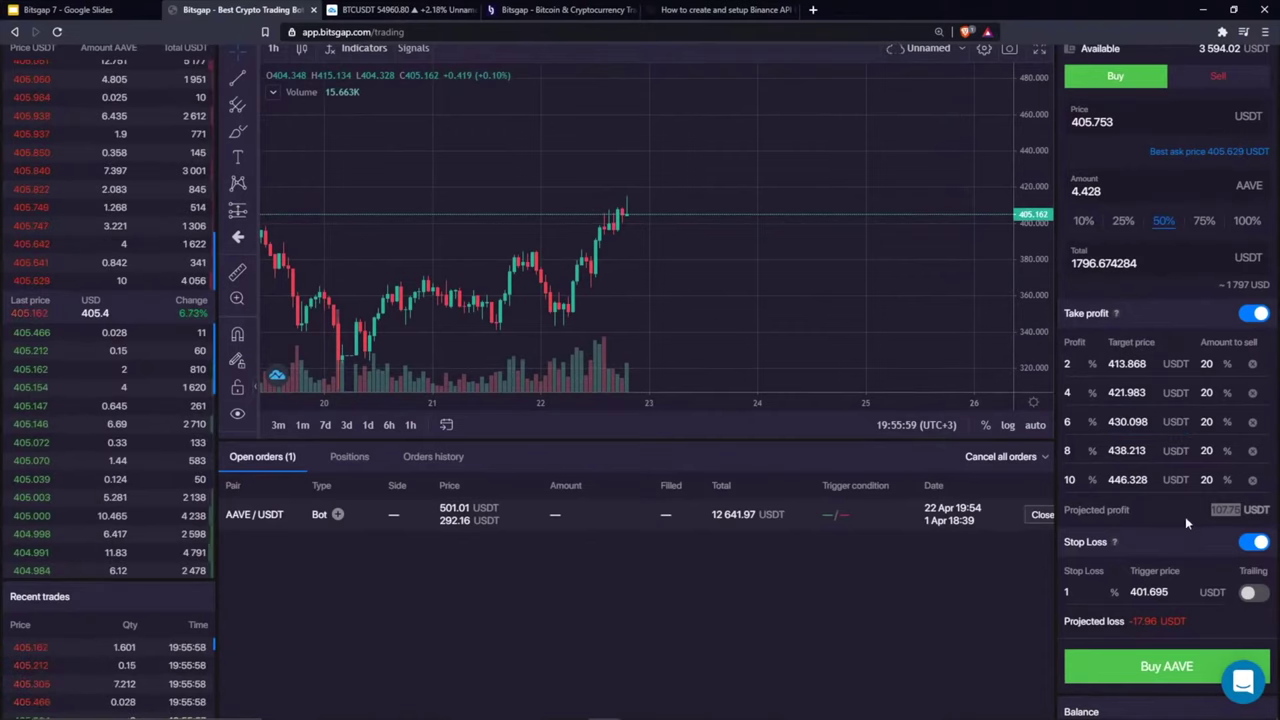
Step: Try a 5% stop loss on the AAVE order, and settle on 3%
scroll(1177, 535, "down", 1)
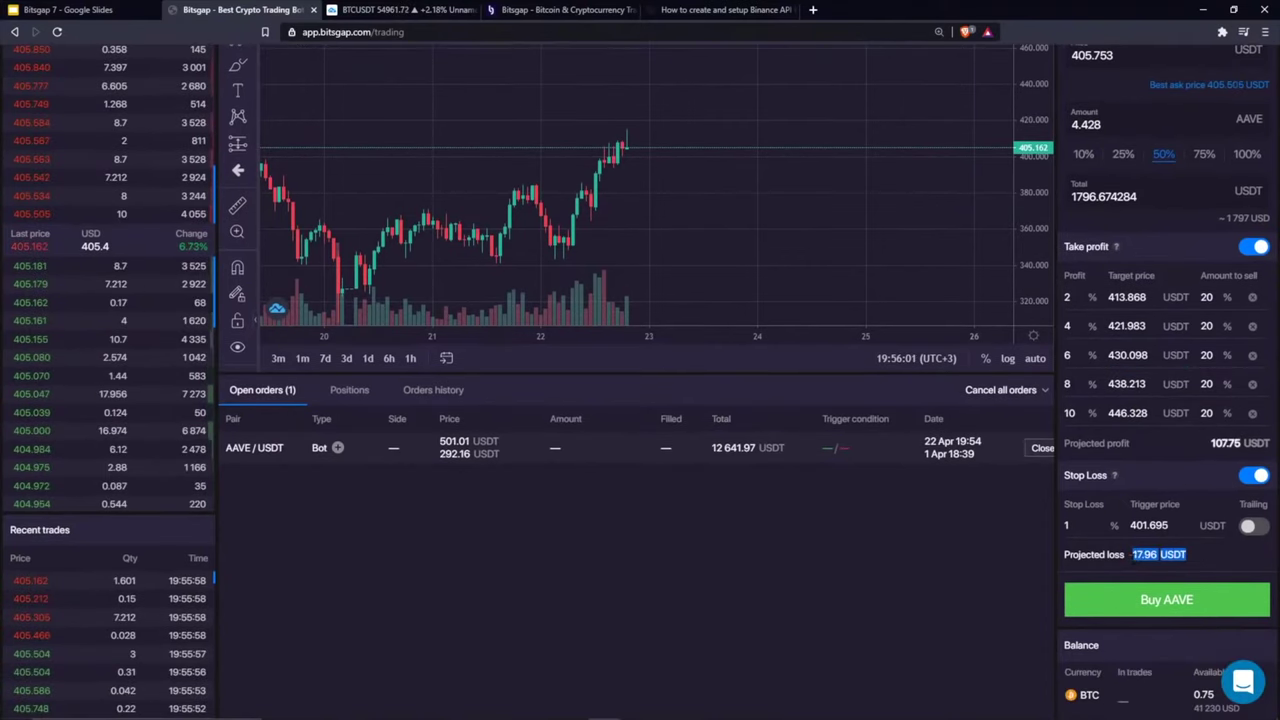
left_click(1085, 525)
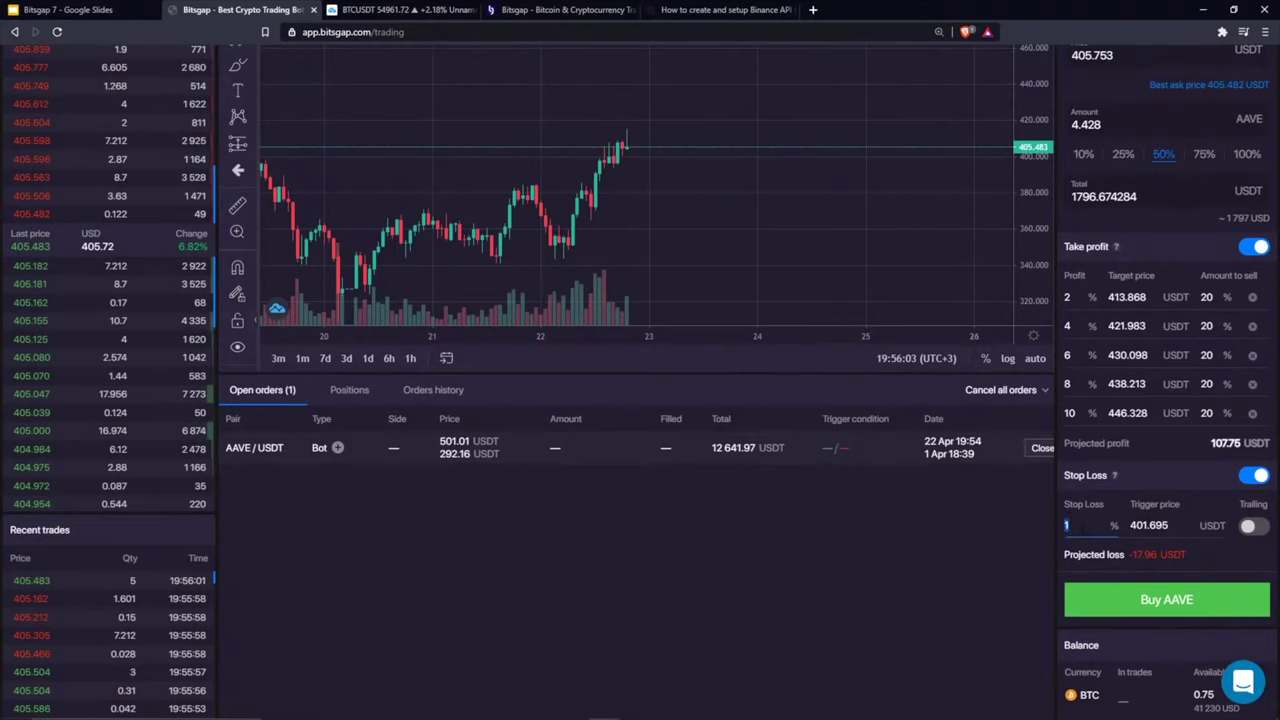
left_click(1070, 525)
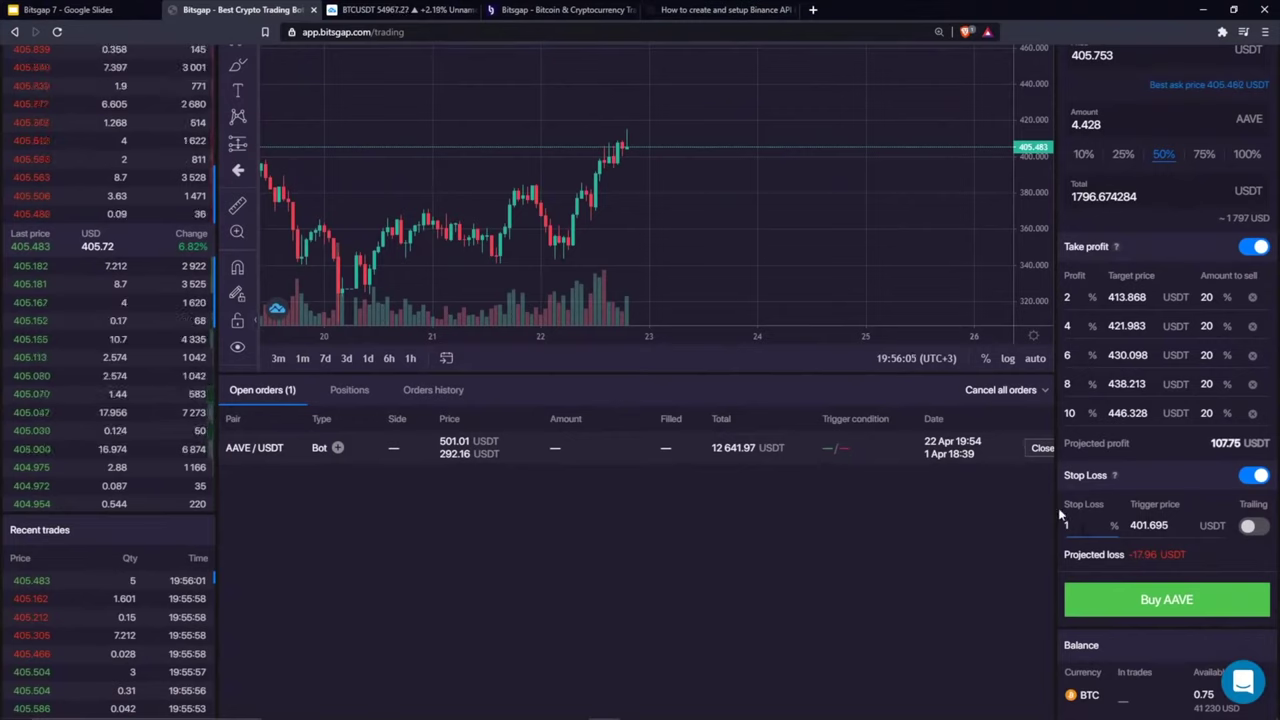
key("BackSpace")
type("5")
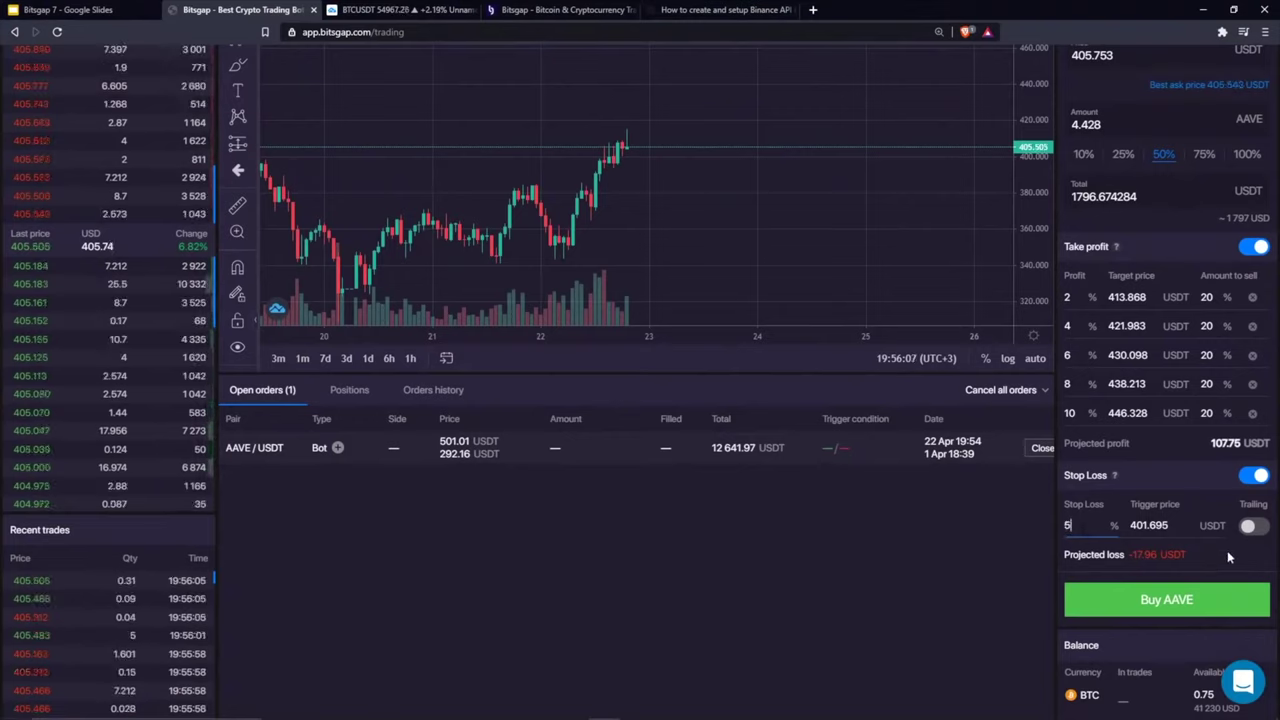
left_click_drag(1075, 526, 1051, 525)
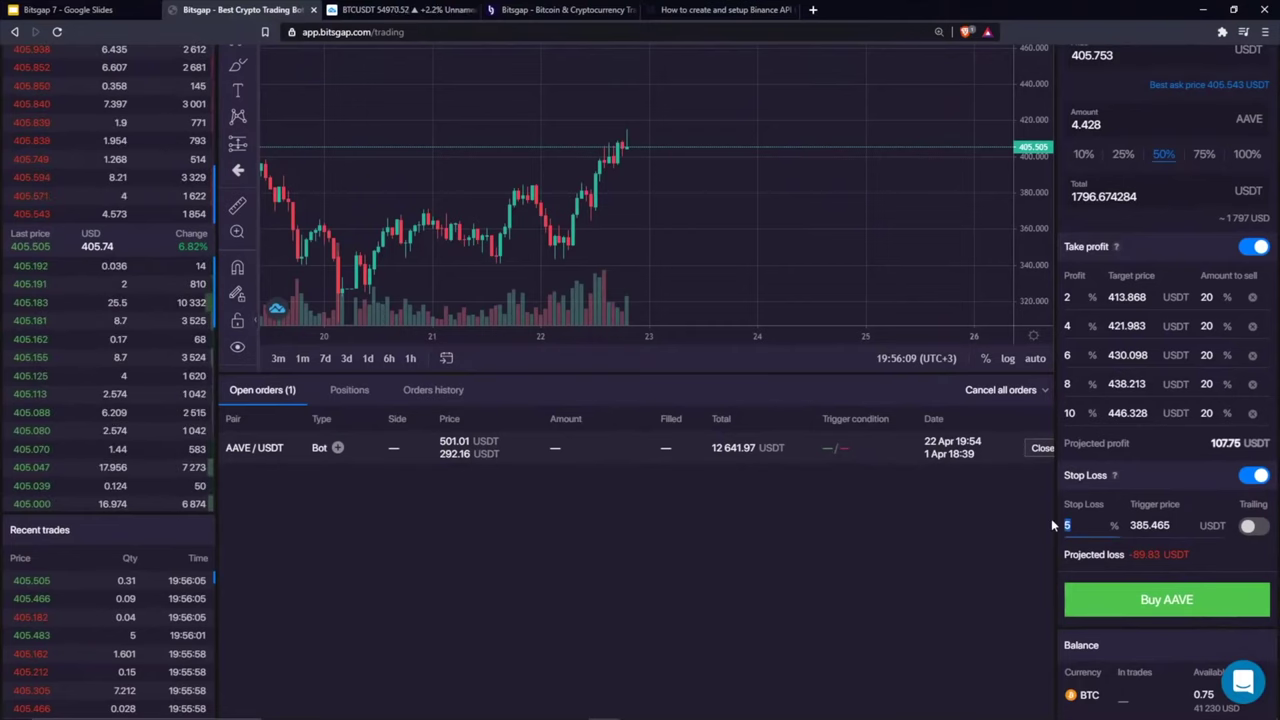
type("3")
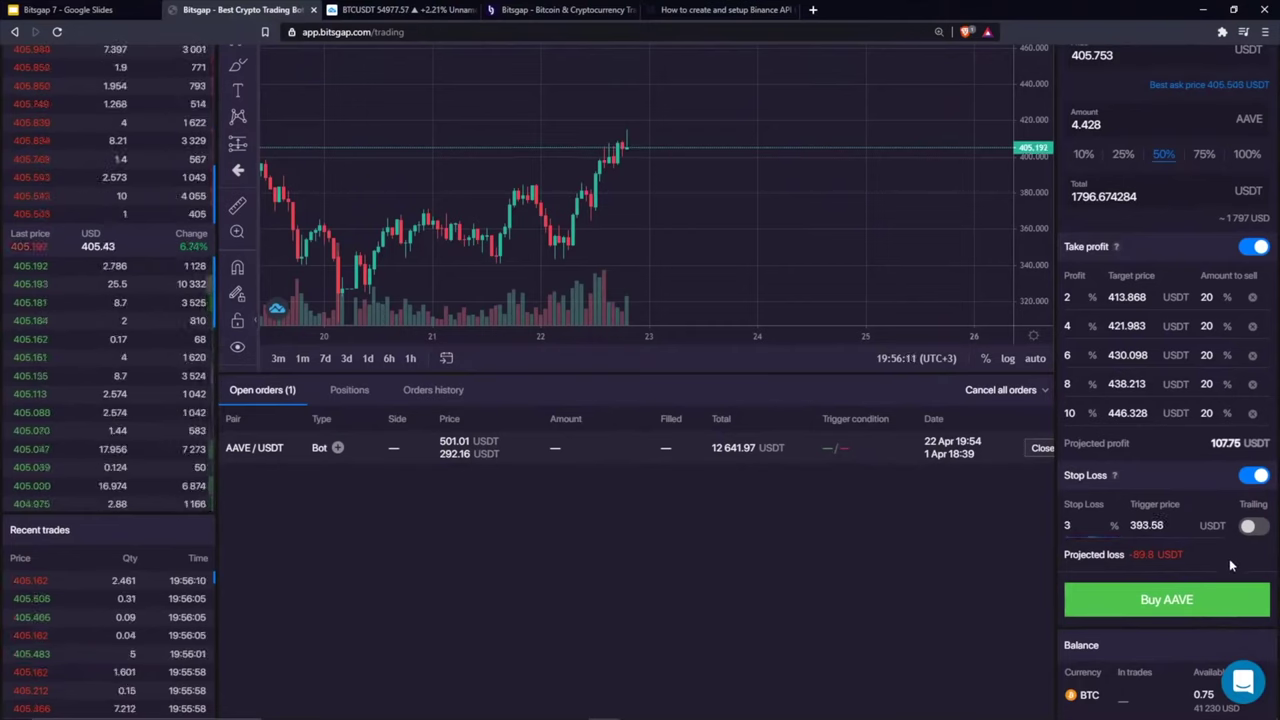
scroll(799, 224, "down", 2)
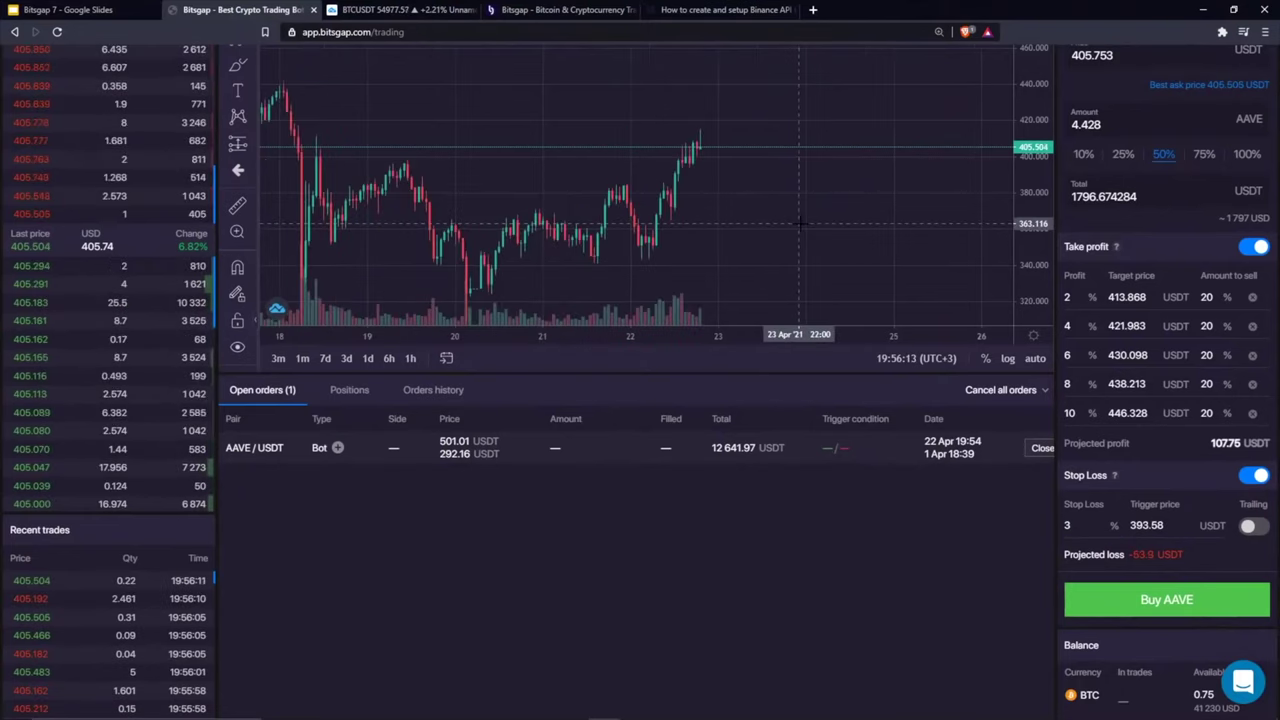
Step: Compare the AAVE order's projected profit with its projected loss, checking both against the price chart
left_click_drag(1211, 443, 1244, 449)
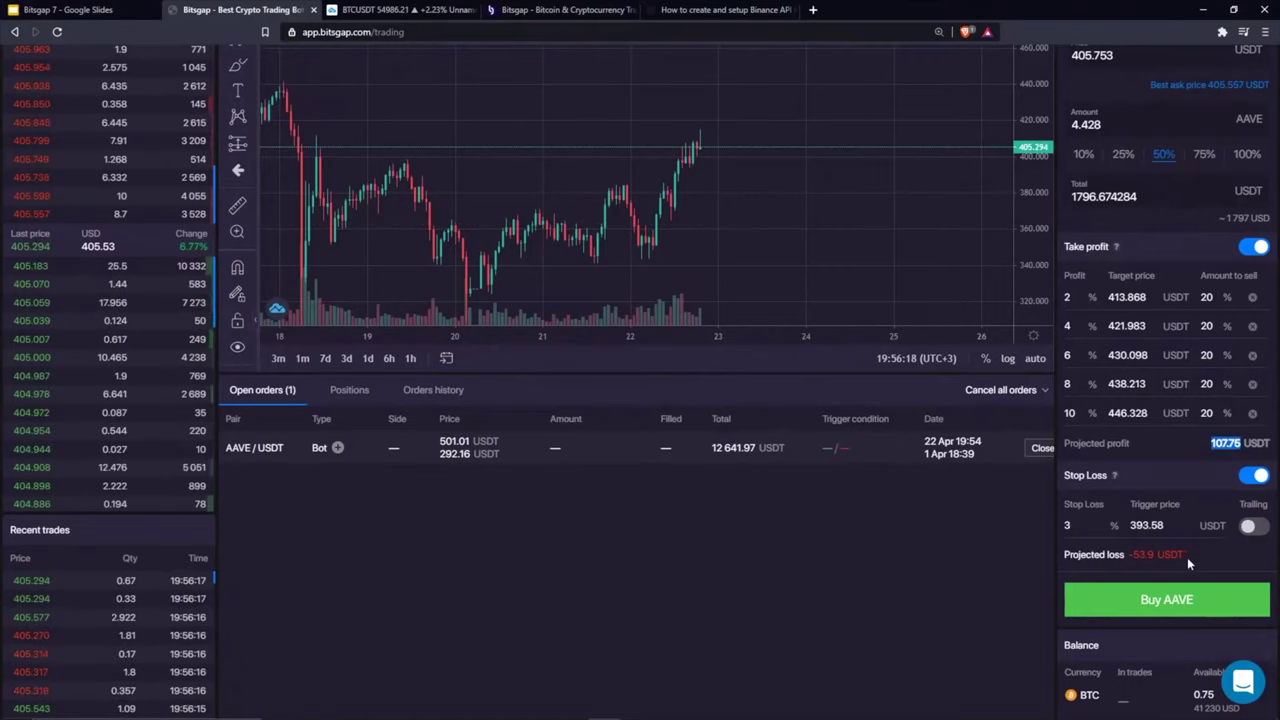
left_click_drag(1184, 554, 1133, 554)
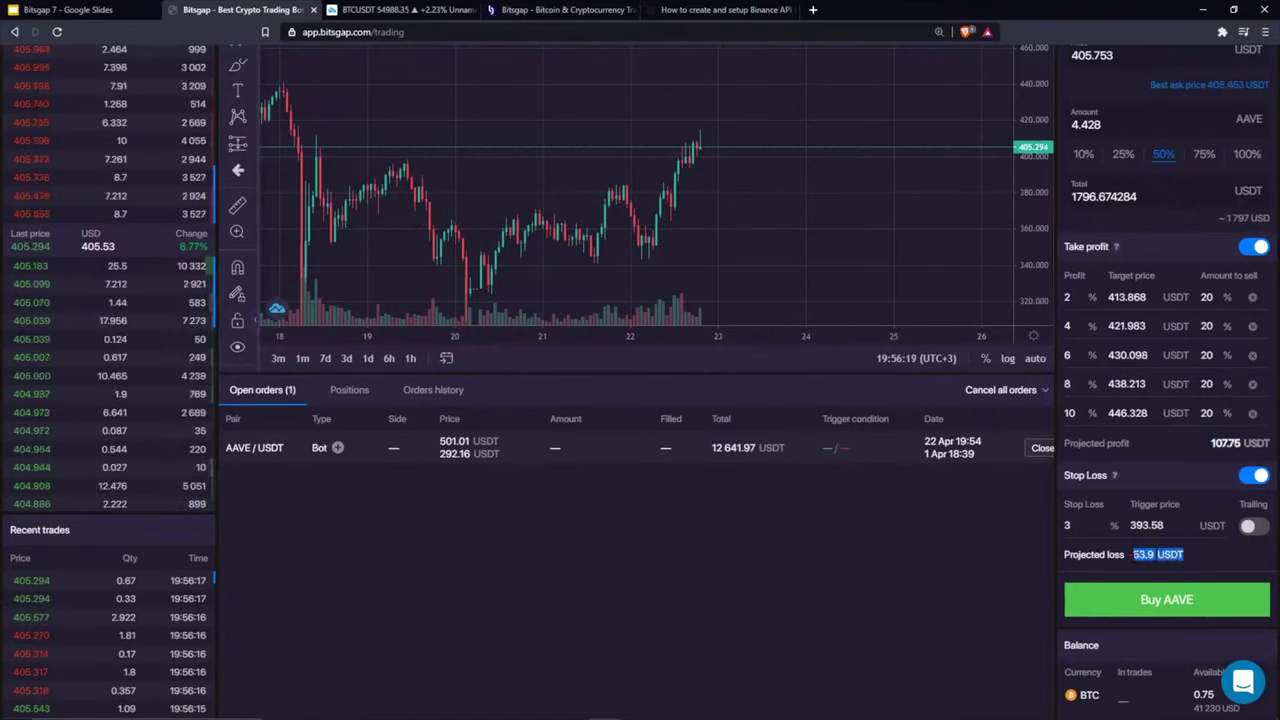
left_click(1200, 557)
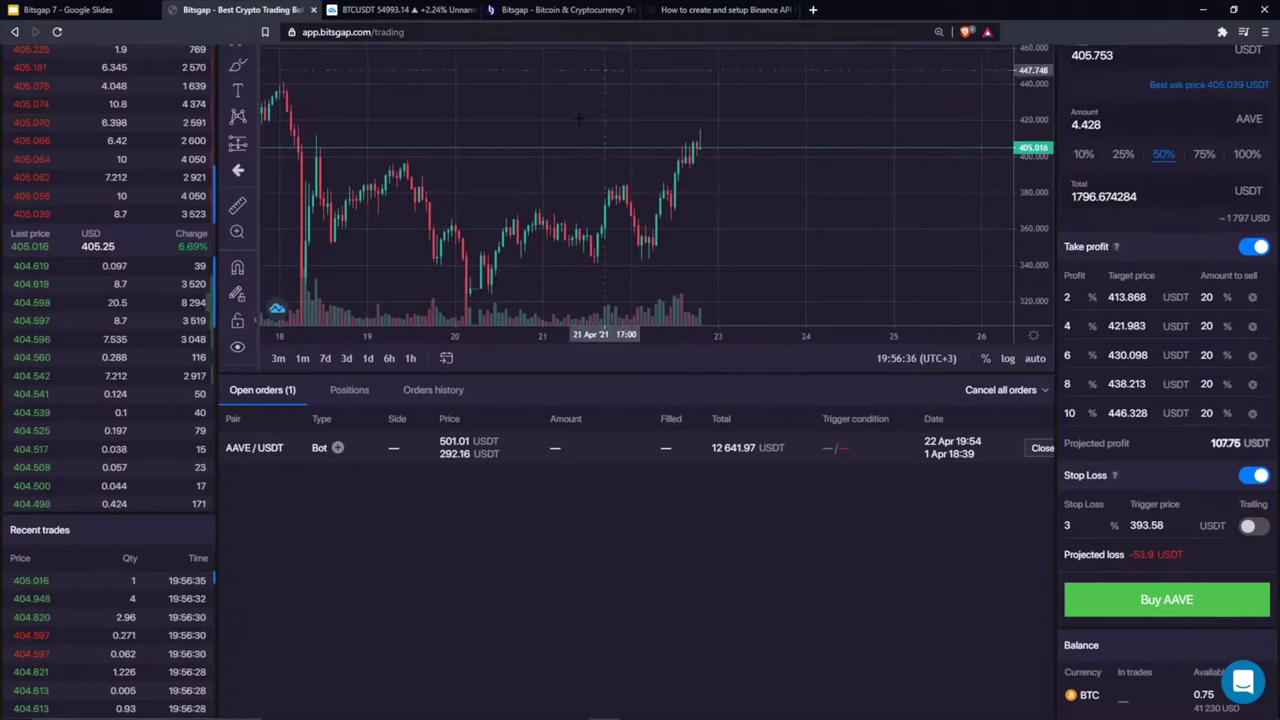
scroll(622, 160, "down", 3)
left_click_drag(1020, 105, 1020, 135)
left_click_drag(843, 129, 715, 129)
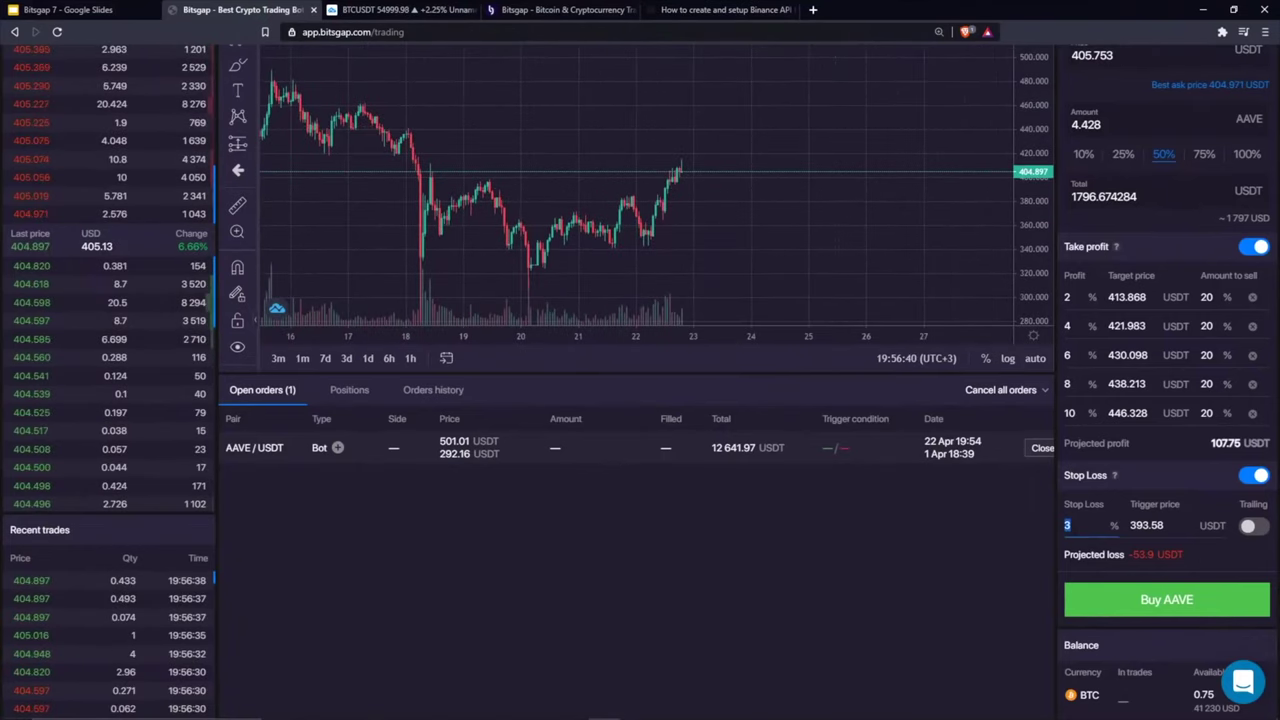
type("3")
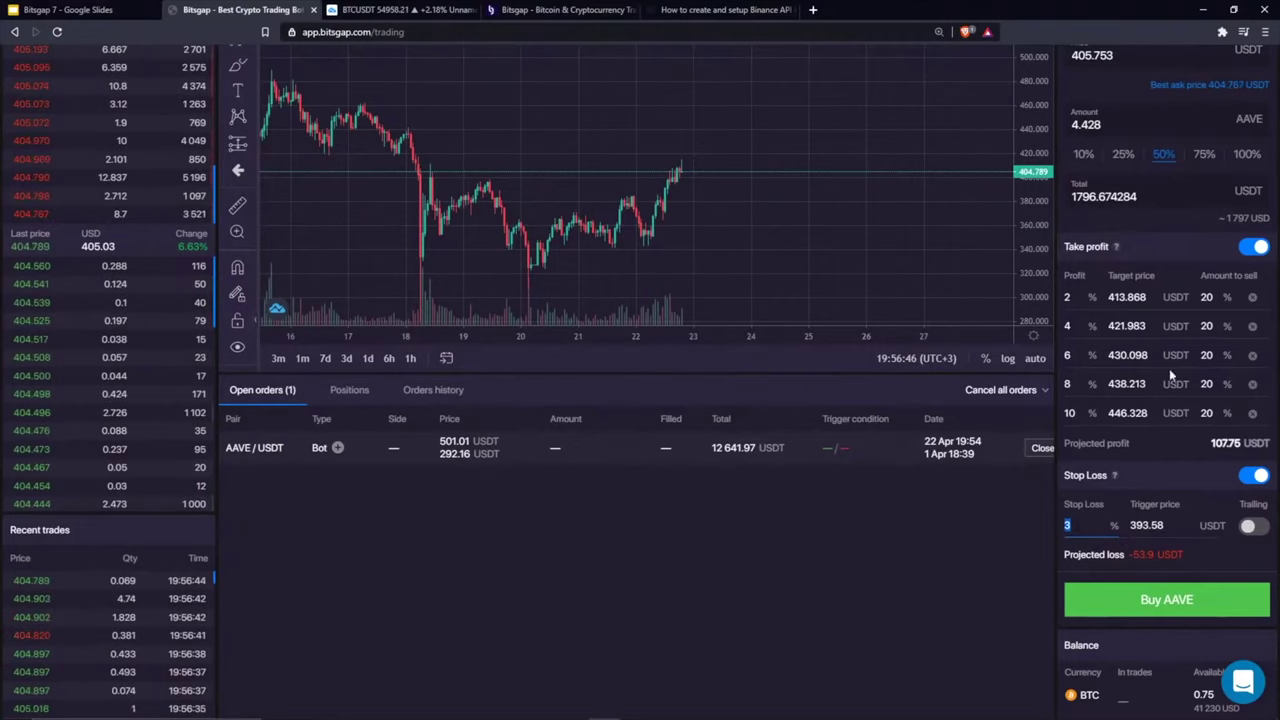
left_click_drag(800, 195, 600, 222)
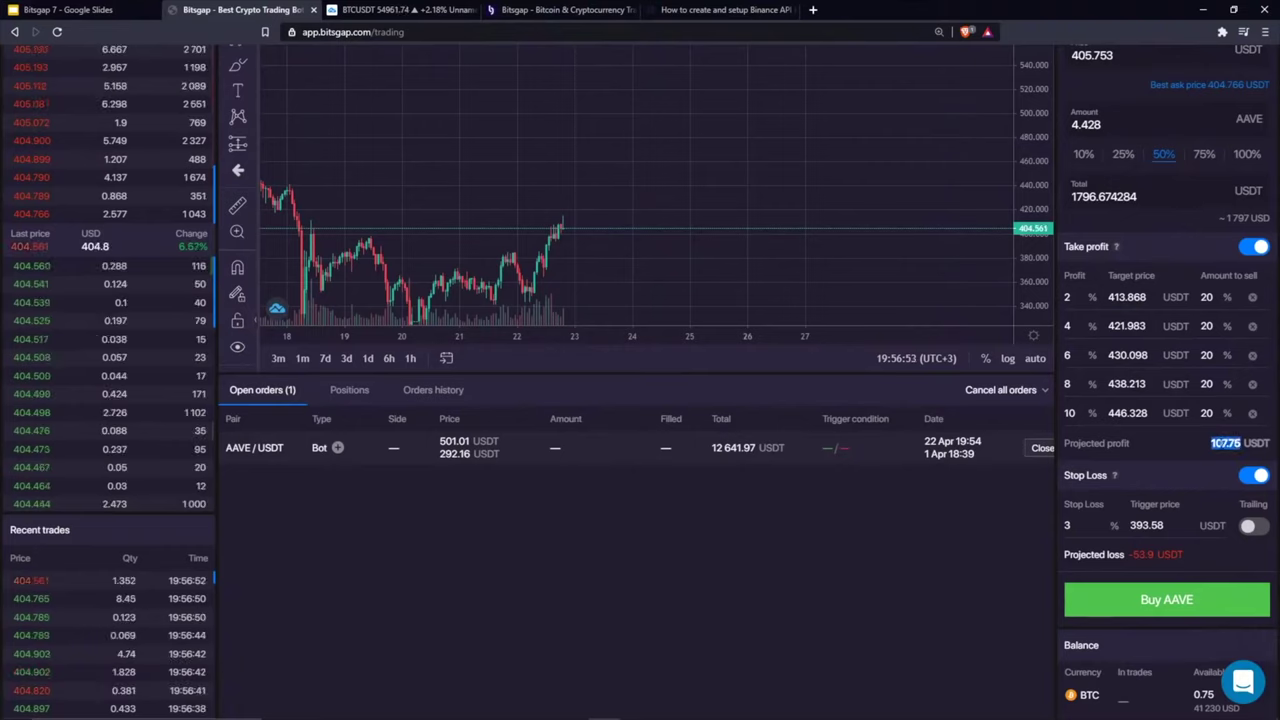
left_click_drag(1184, 554, 1133, 554)
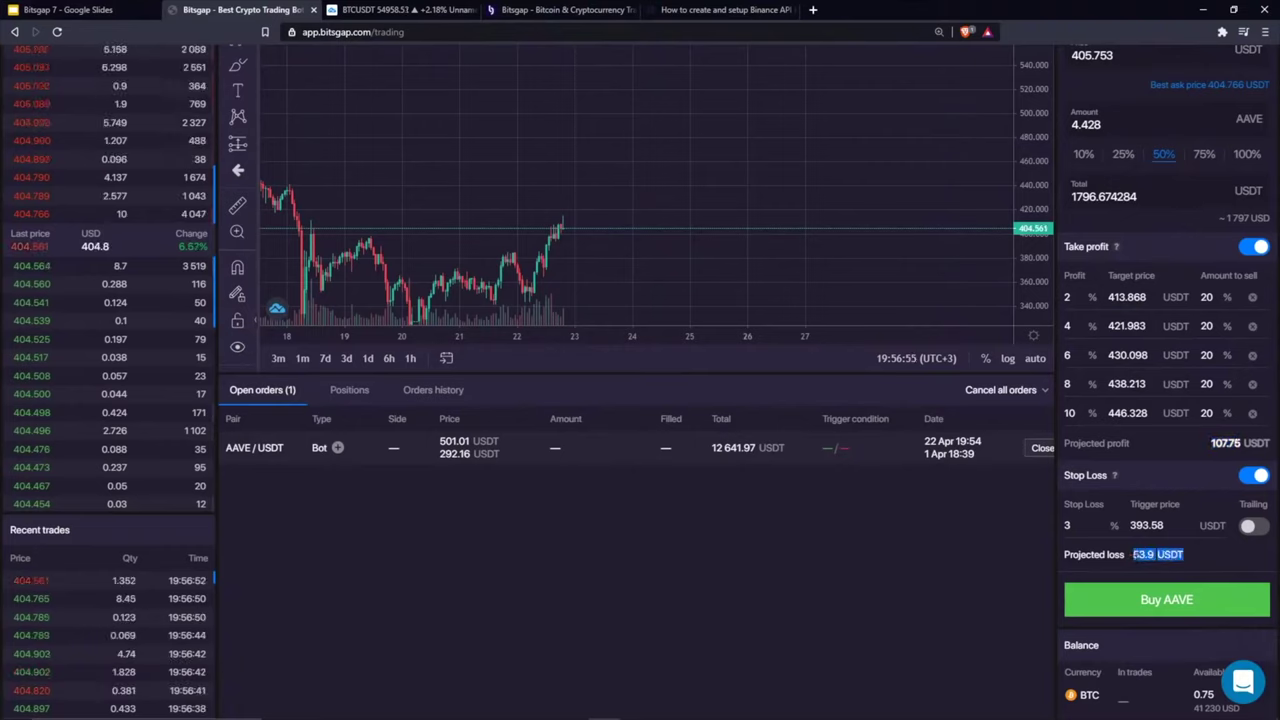
left_click_drag(1210, 443, 1237, 443)
left_click(1193, 447)
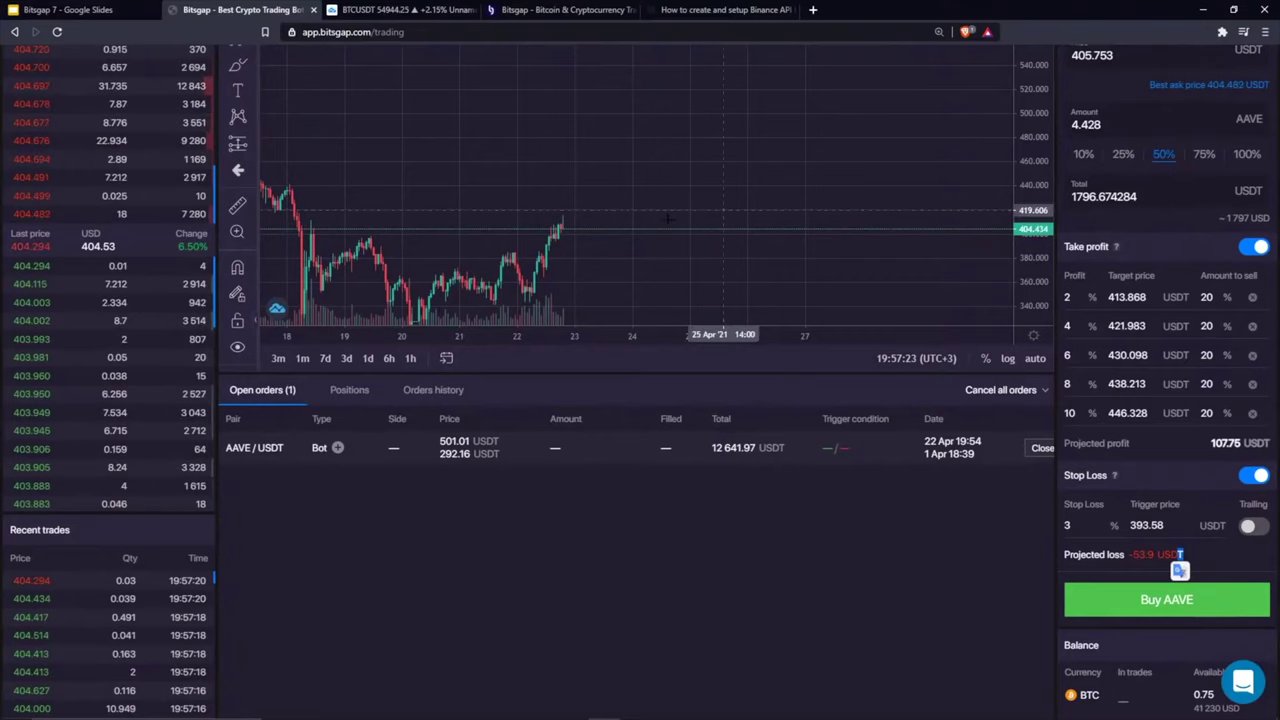
Step: Review the recent price history on the AAVE/USDT trading chart over a wider time range
scroll(615, 510, "up", 2)
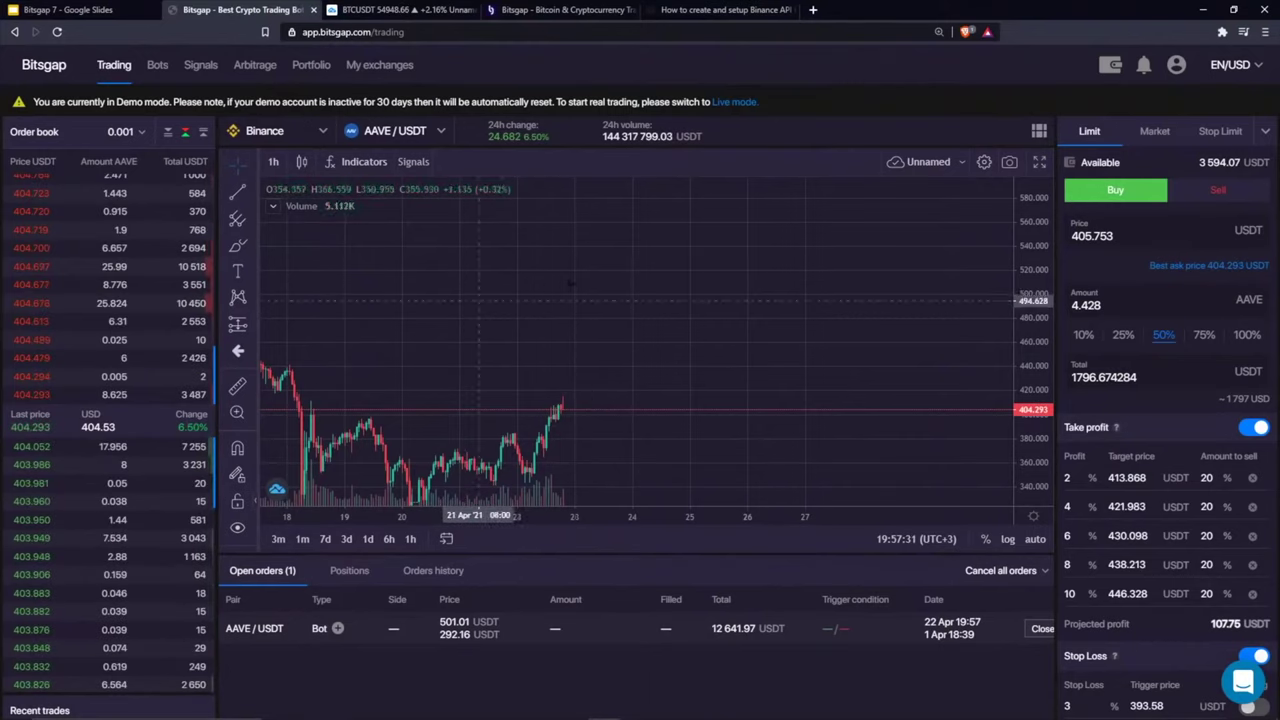
left_click_drag(532, 283, 586, 283)
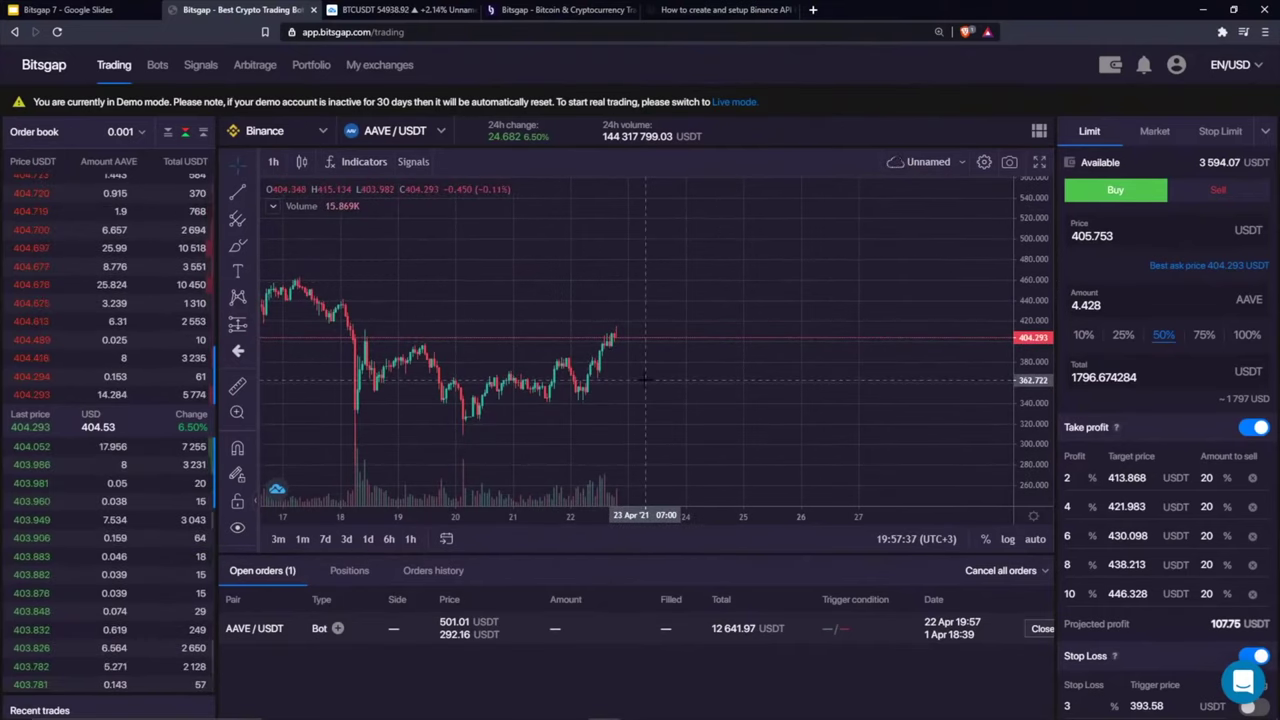
scroll(608, 330, "down", 3)
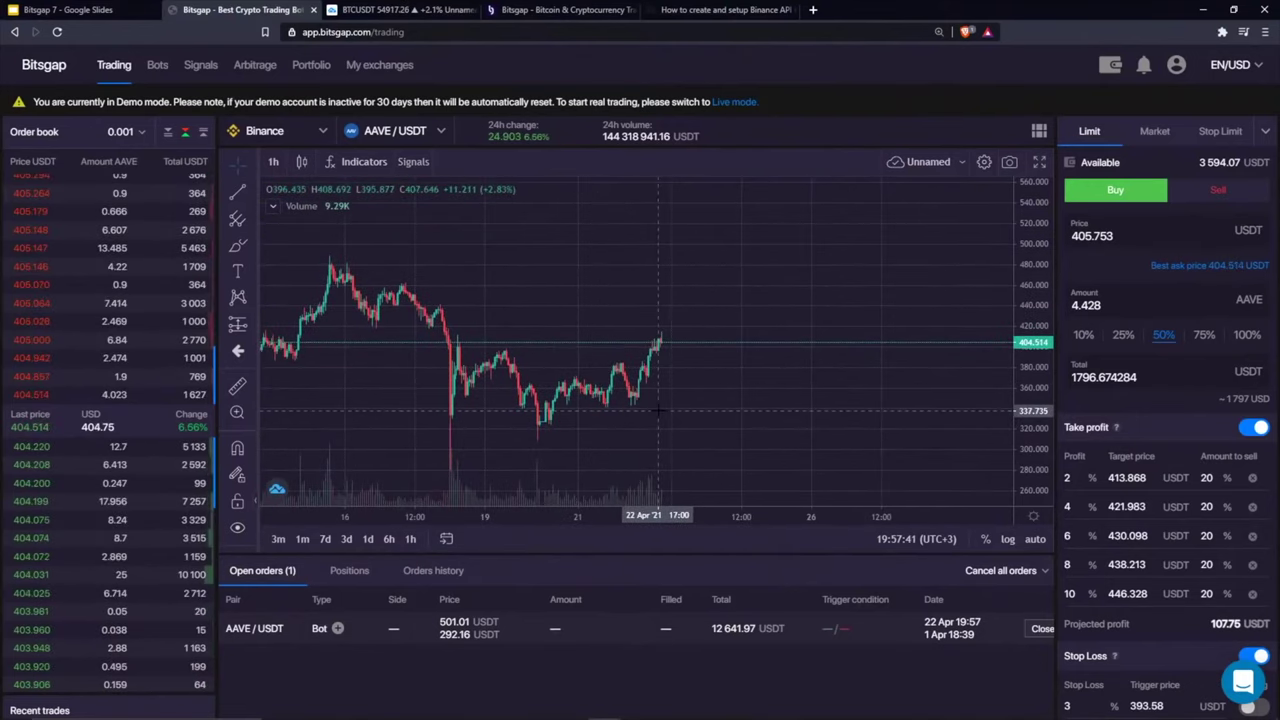
Step: View the active AAVE/USDT spot bot on the Bots page and look at the Bitsgap homepage
left_click(162, 70)
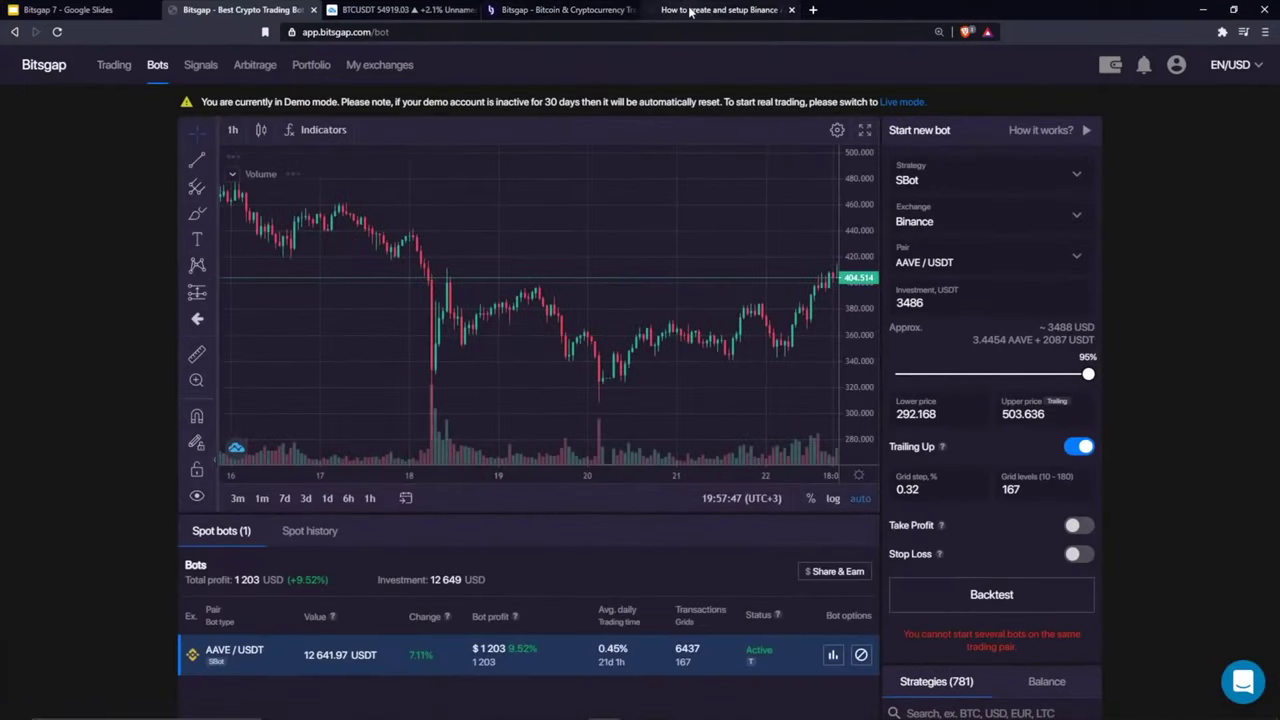
left_click(575, 10)
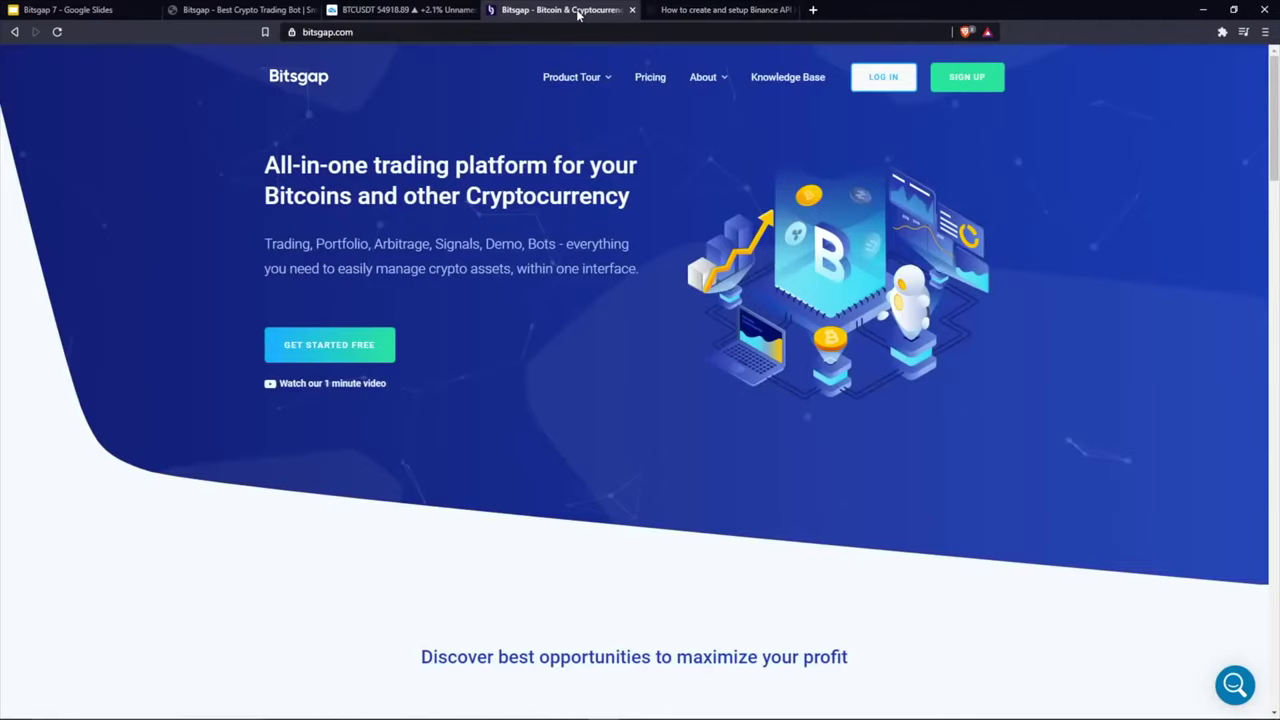
left_click(258, 12)
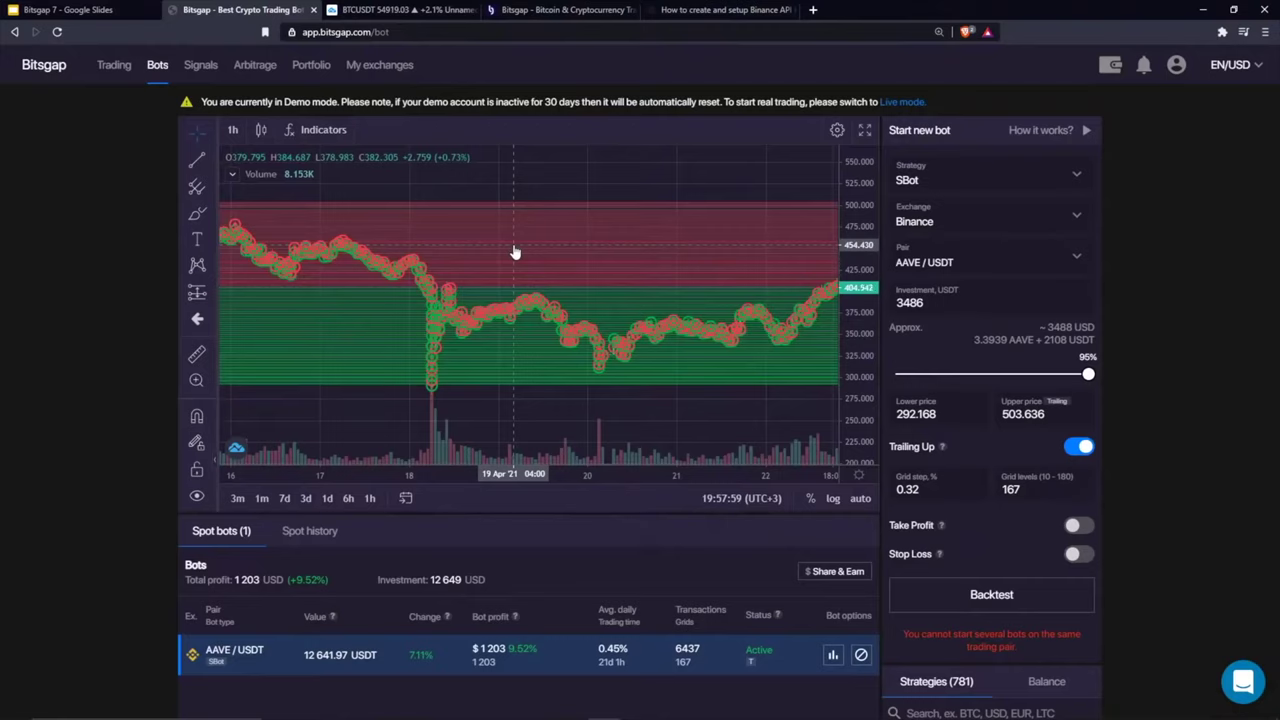
left_click(560, 10)
left_click(243, 10)
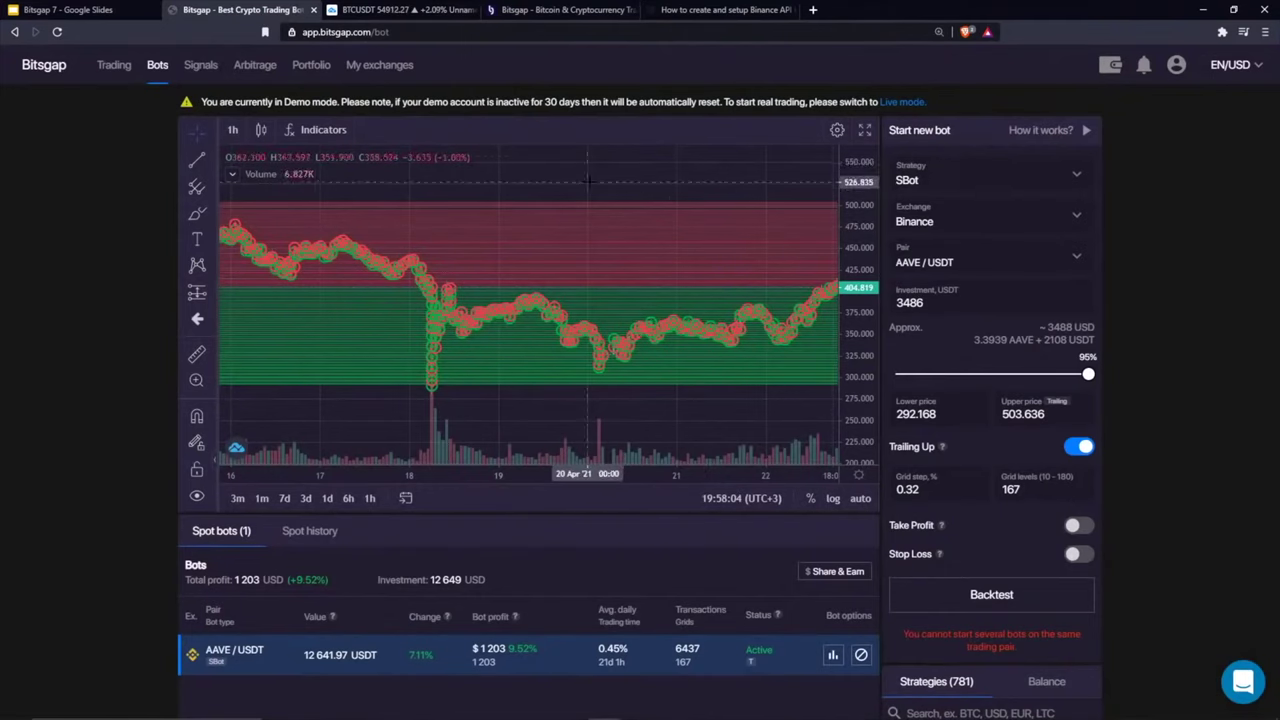
Step: Switch the account back to Live mode and list the active futures bots
left_click(1176, 65)
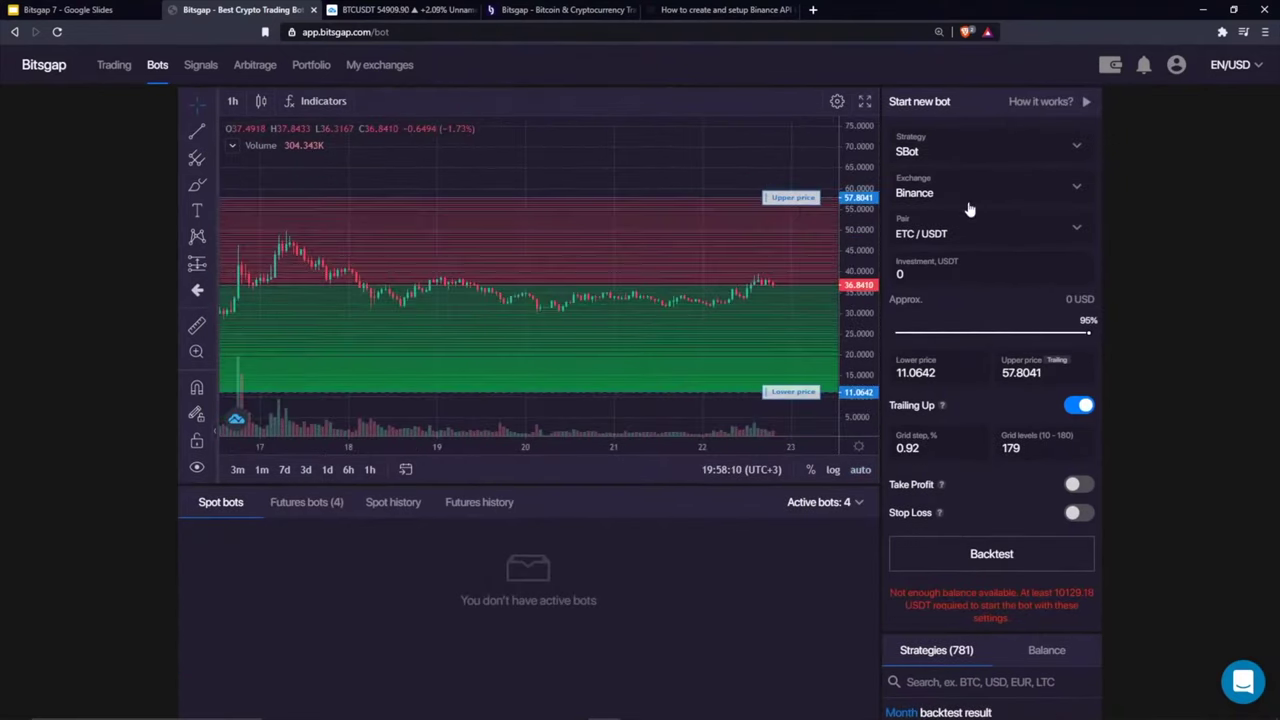
left_click(303, 505)
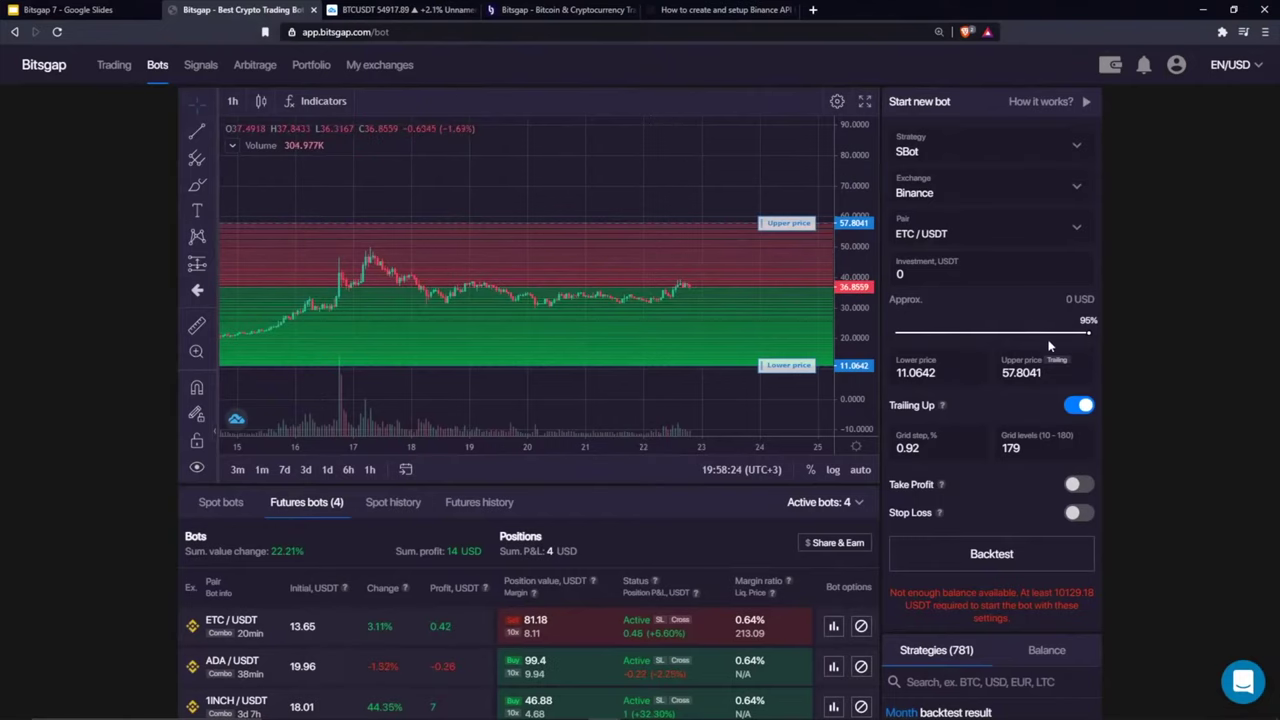
scroll(1049, 346, "down", 2)
scroll(1120, 390, "up", 1)
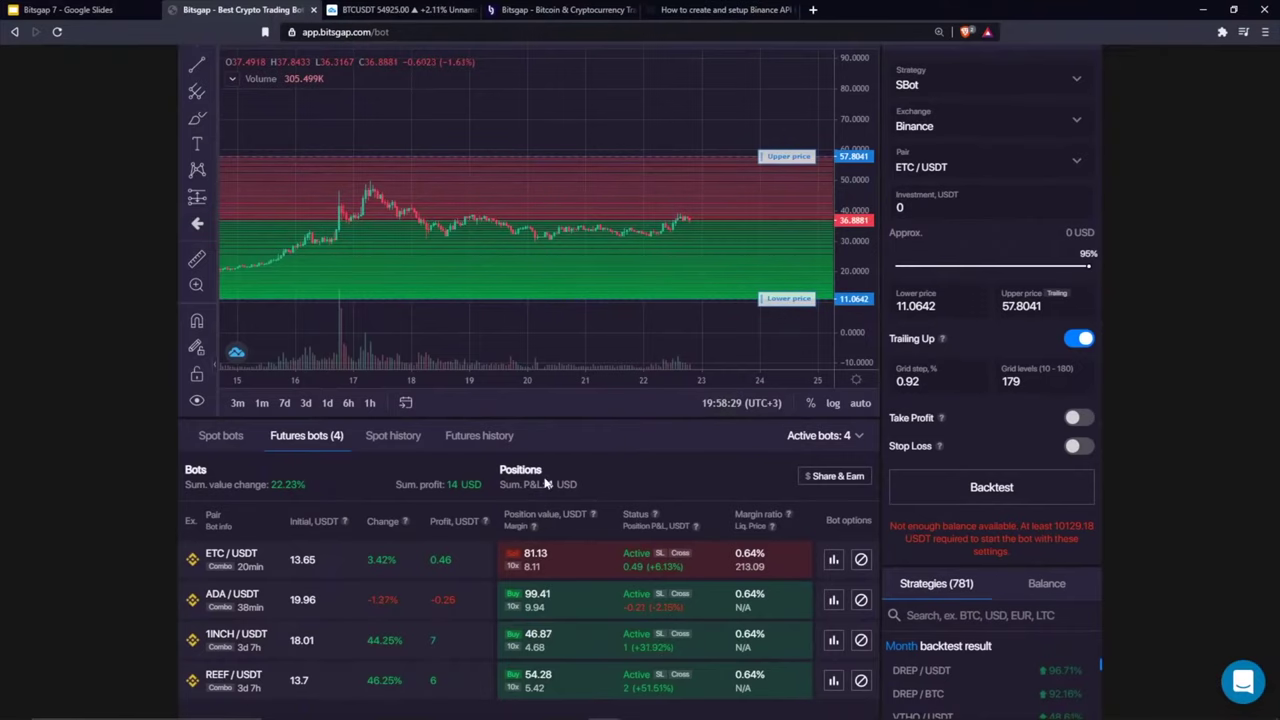
Step: Change the new ETC/USDT bot's exchange to Binance Futures and show its grid range on the chart
scroll(960, 200, "up", 1)
left_click(981, 189)
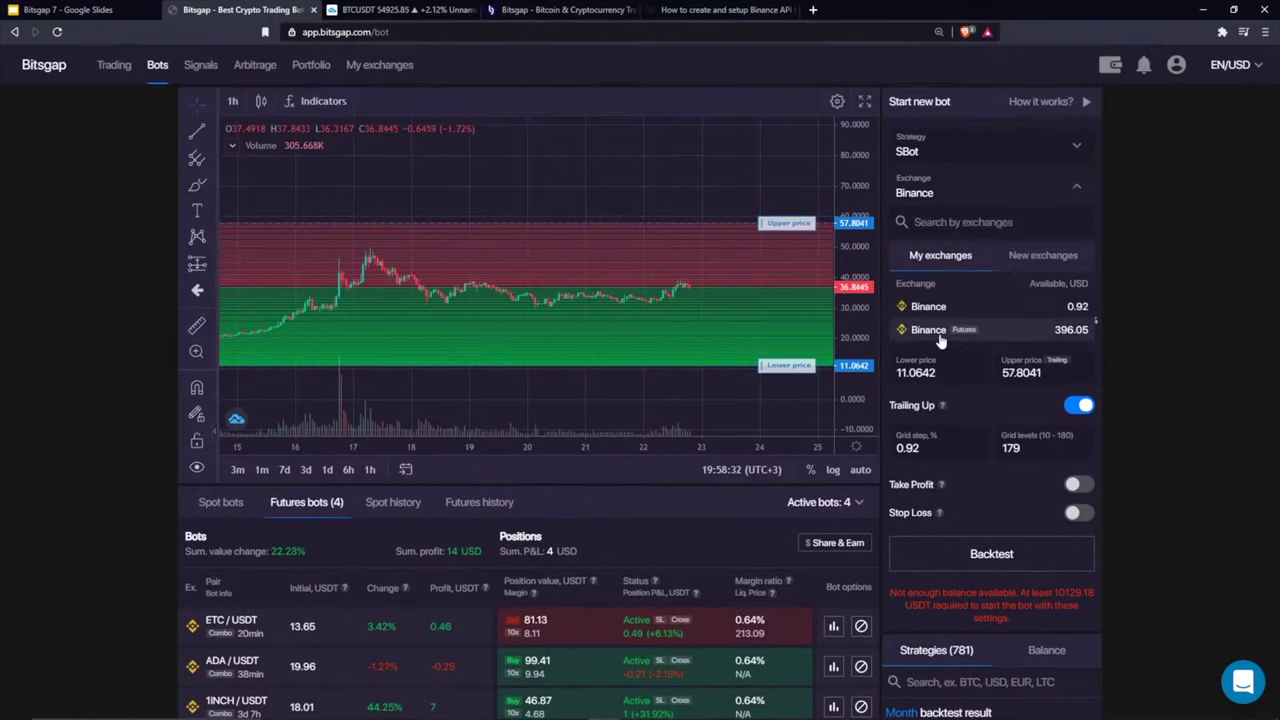
left_click(1095, 322)
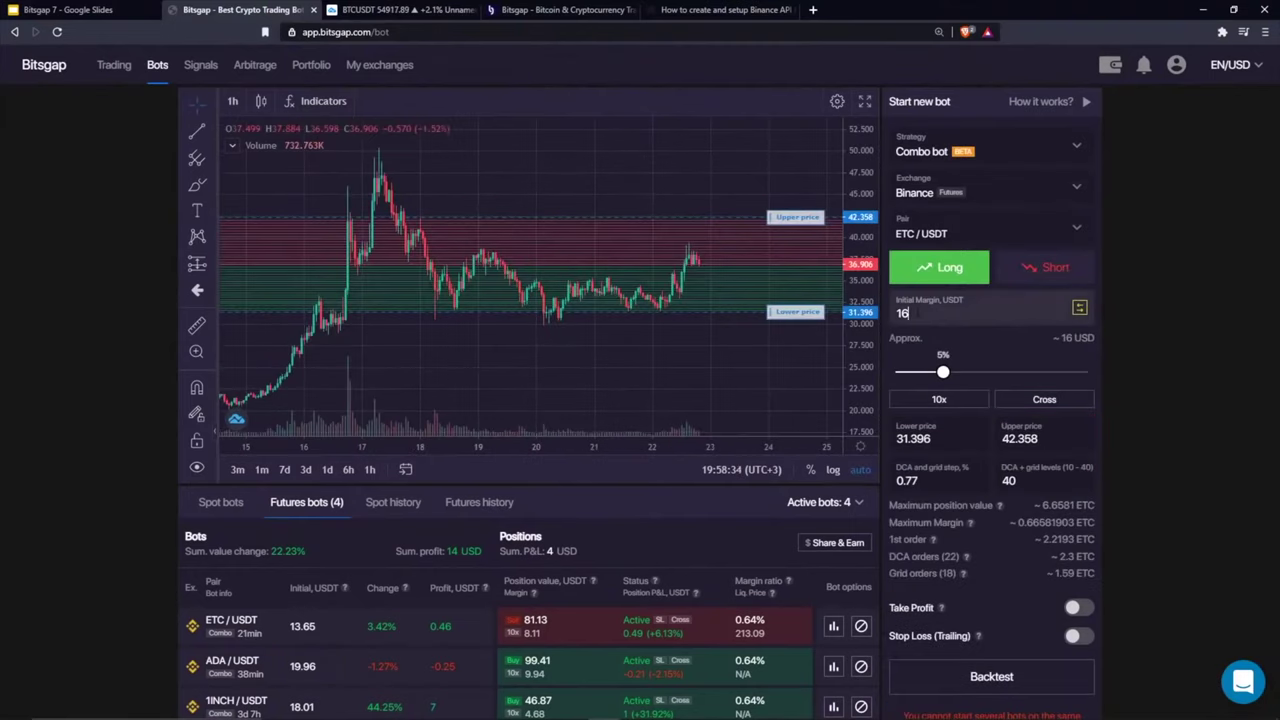
left_click_drag(855, 338, 646, 357)
Step: Examine the Combo bot's initial margin alongside its upper and lower price range on the ETC/USDT chart
double_click(903, 313)
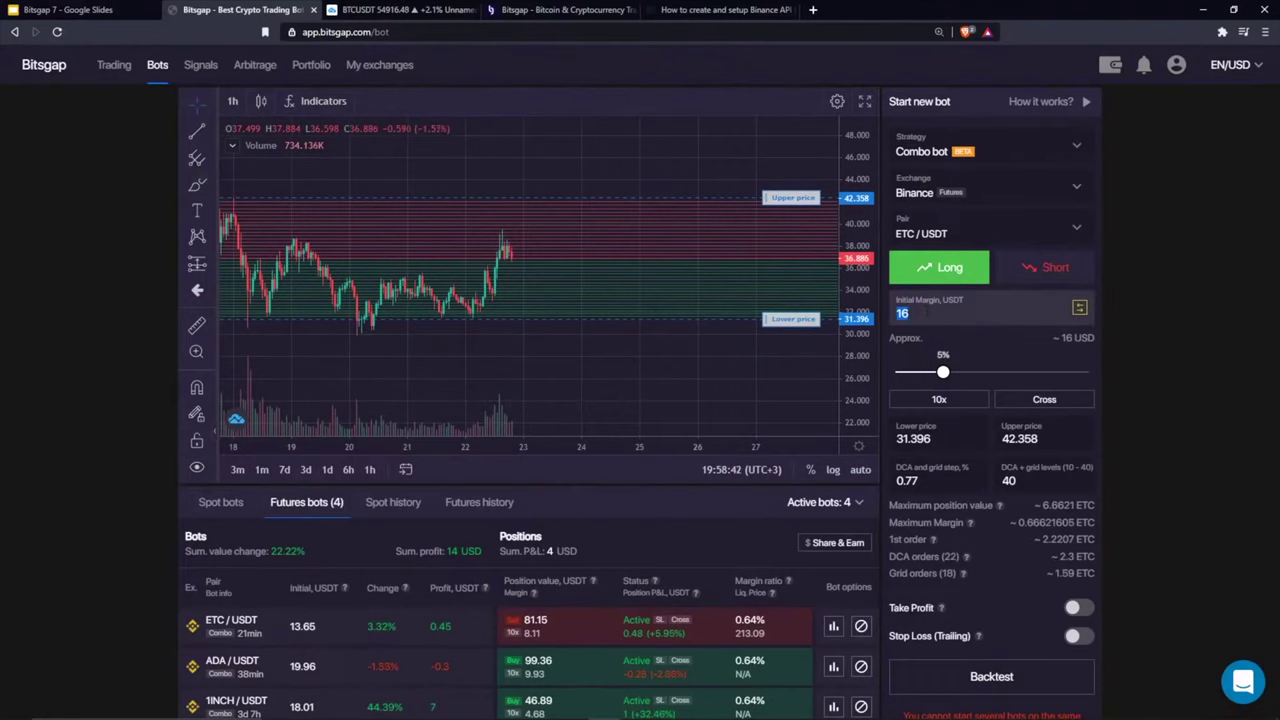
left_click(957, 314)
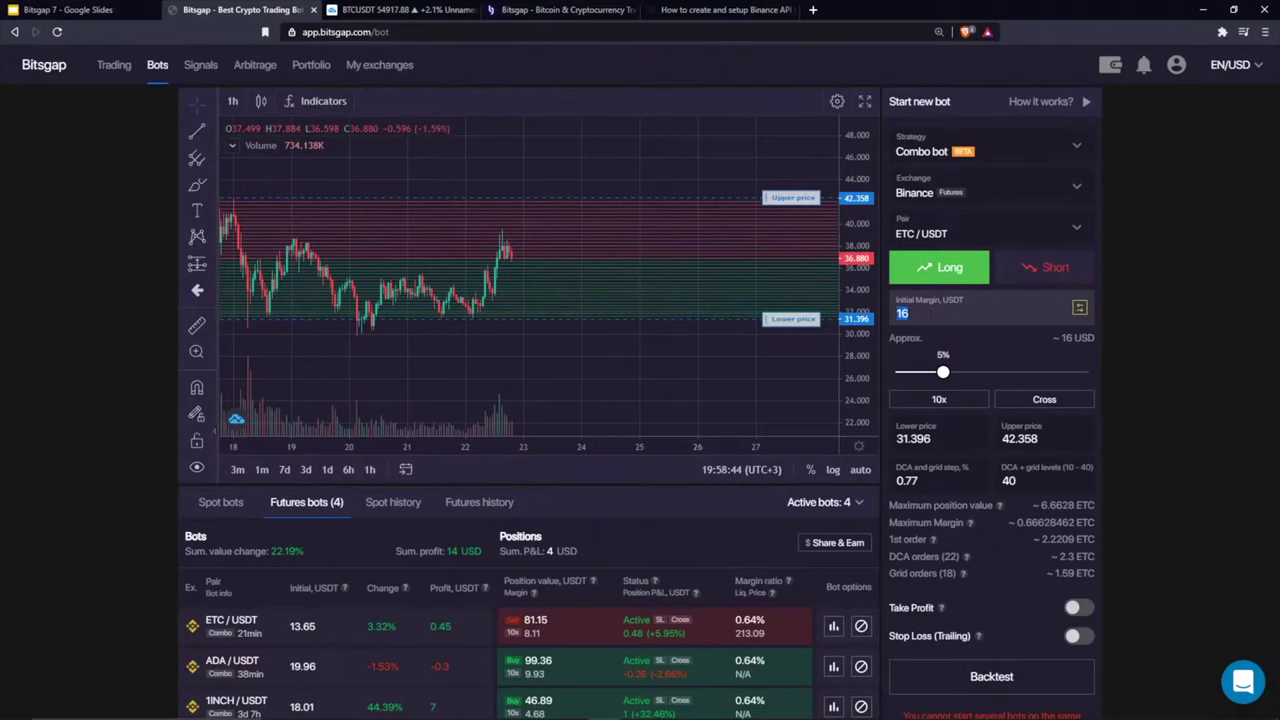
double_click(930, 314)
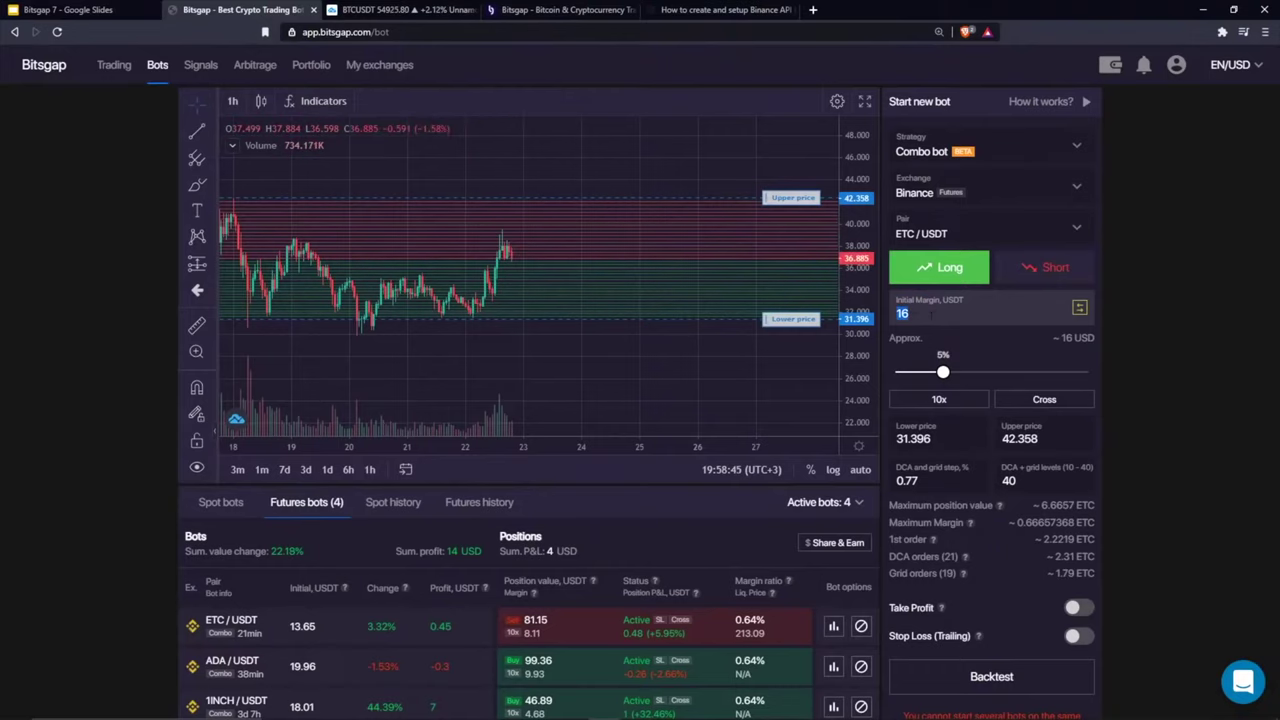
left_click(862, 293)
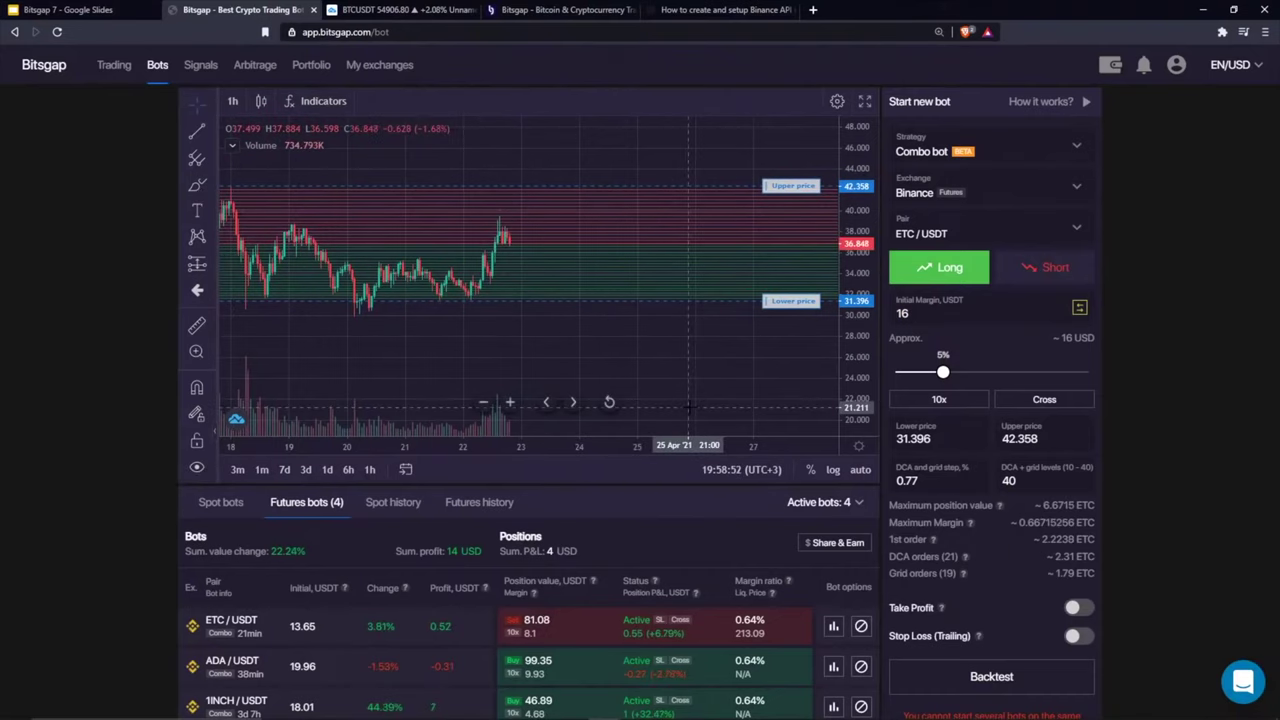
double_click(900, 314)
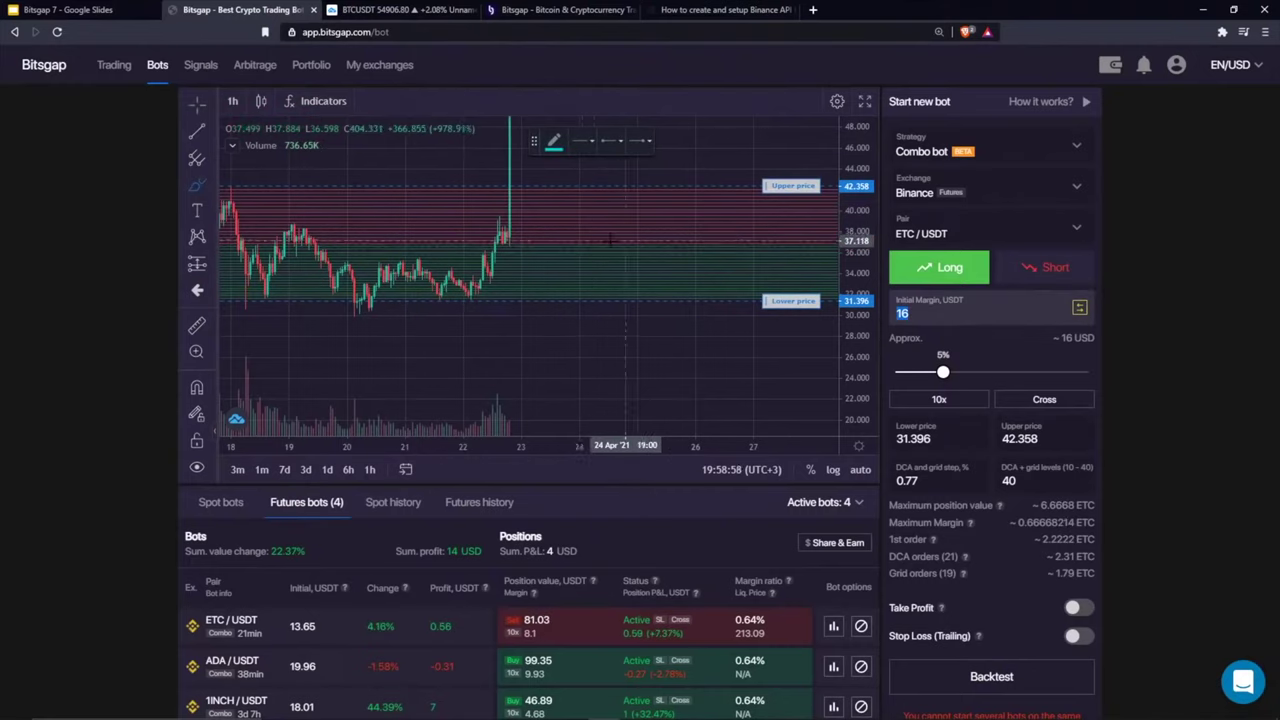
Step: Handwrite "8 USD" mid-chart, "8 Grid" in the red sell zone and "8 DCA" in the green buy zone of the ETC/USDT chart
mouse_move(580, 236)
left_mouse_down()
mouse_move(583, 252)
mouse_move(662, 247)
mouse_move(650, 253)
left_mouse_up()
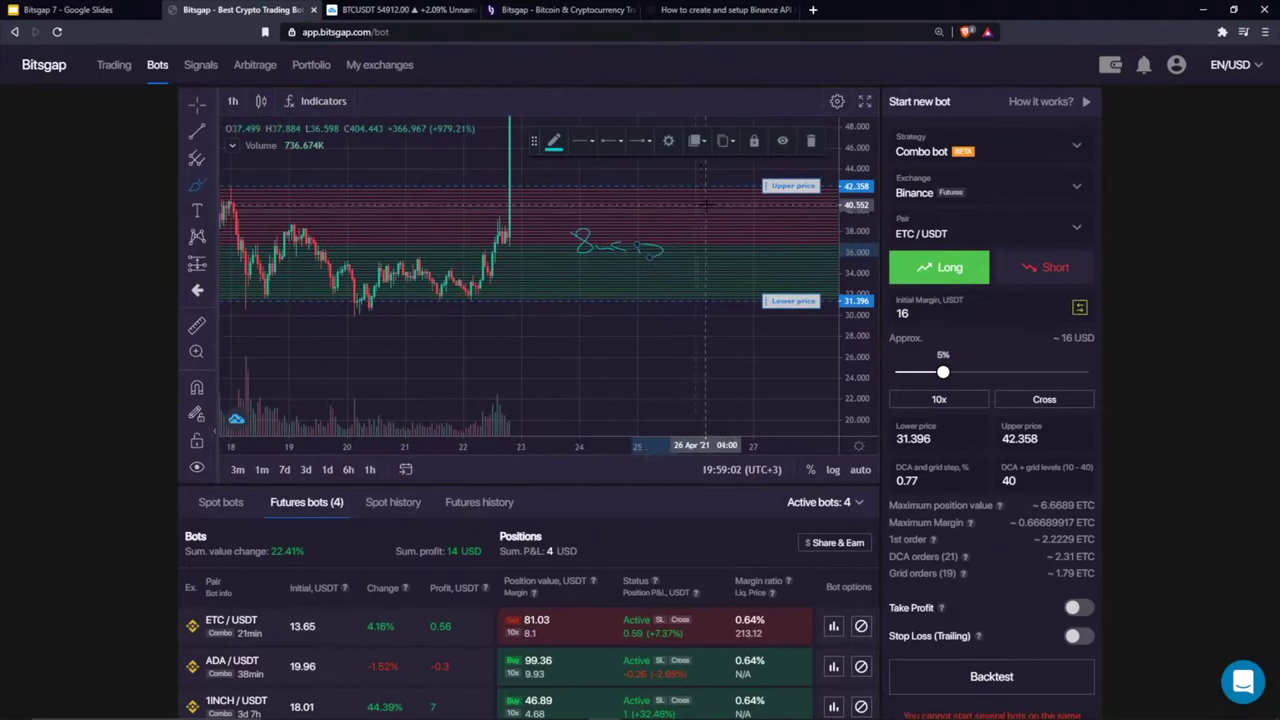
mouse_move(712, 208)
left_mouse_down()
mouse_move(704, 196)
mouse_move(716, 212)
mouse_move(740, 197)
mouse_move(740, 210)
mouse_move(752, 200)
mouse_move(820, 212)
left_mouse_up()
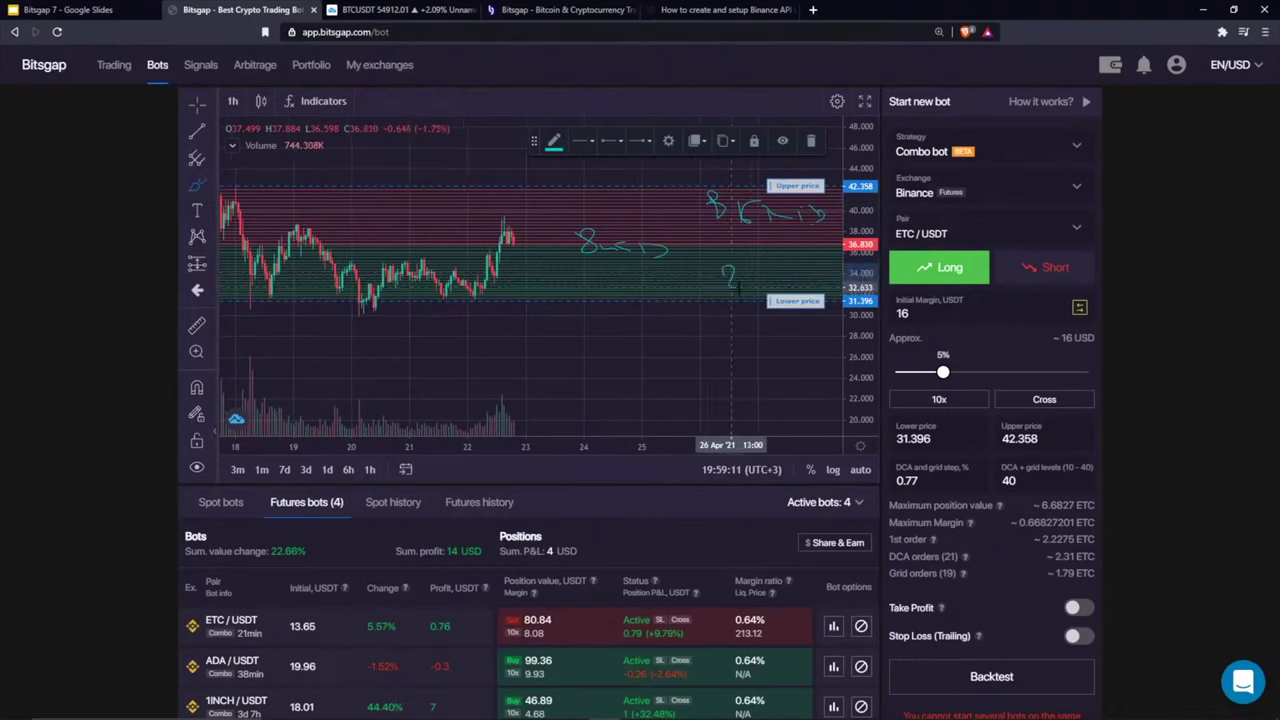
left_click_drag(722, 278, 832, 274)
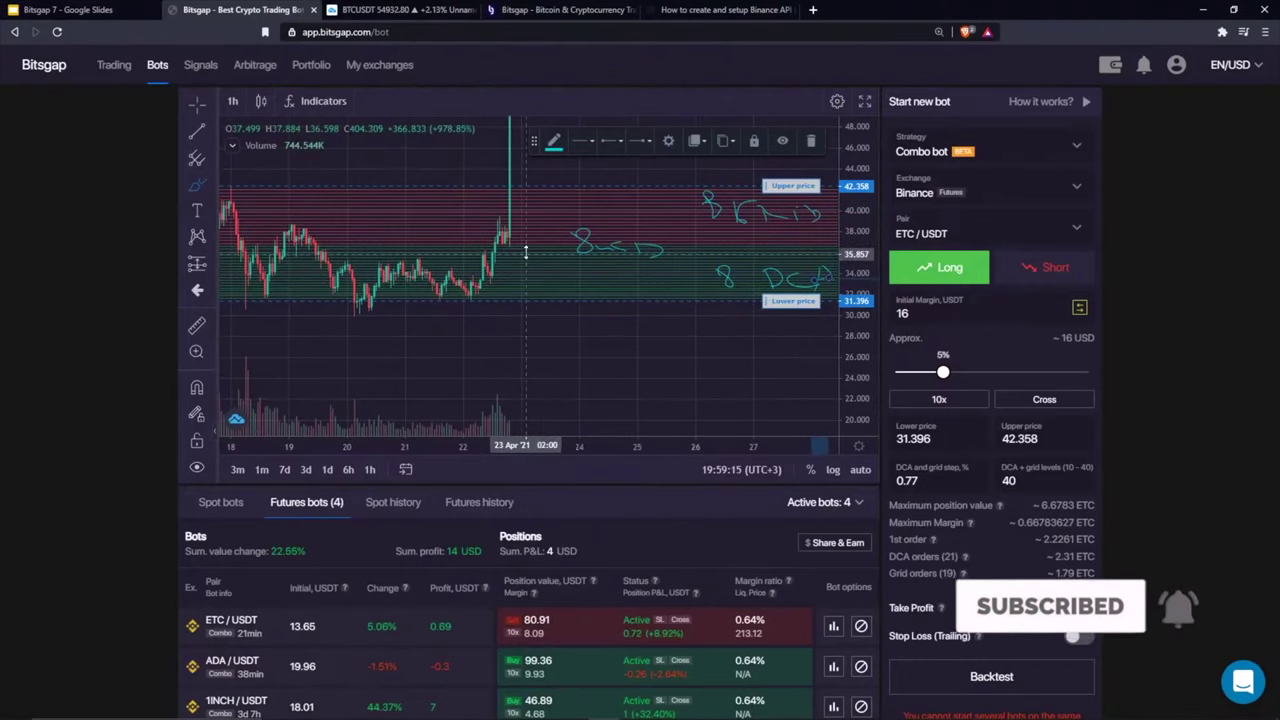
Step: Sketch a stack of horizontal order lines below the lower price level and handwrite an 8 USD label beside them
mouse_move(662, 319)
left_mouse_down()
mouse_move(757, 326)
mouse_move(792, 376)
left_mouse_up()
left_click_drag(628, 335, 645, 332)
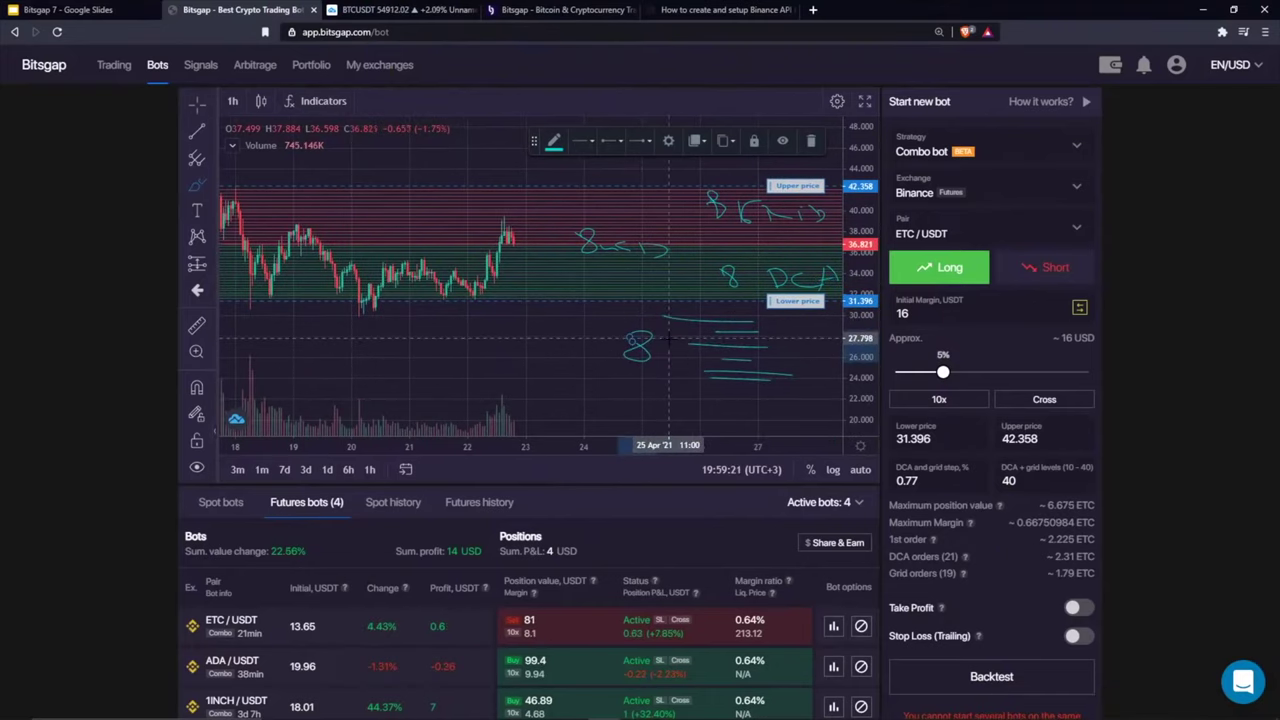
mouse_move(662, 336)
left_mouse_down()
mouse_move(676, 358)
mouse_move(700, 356)
left_mouse_up()
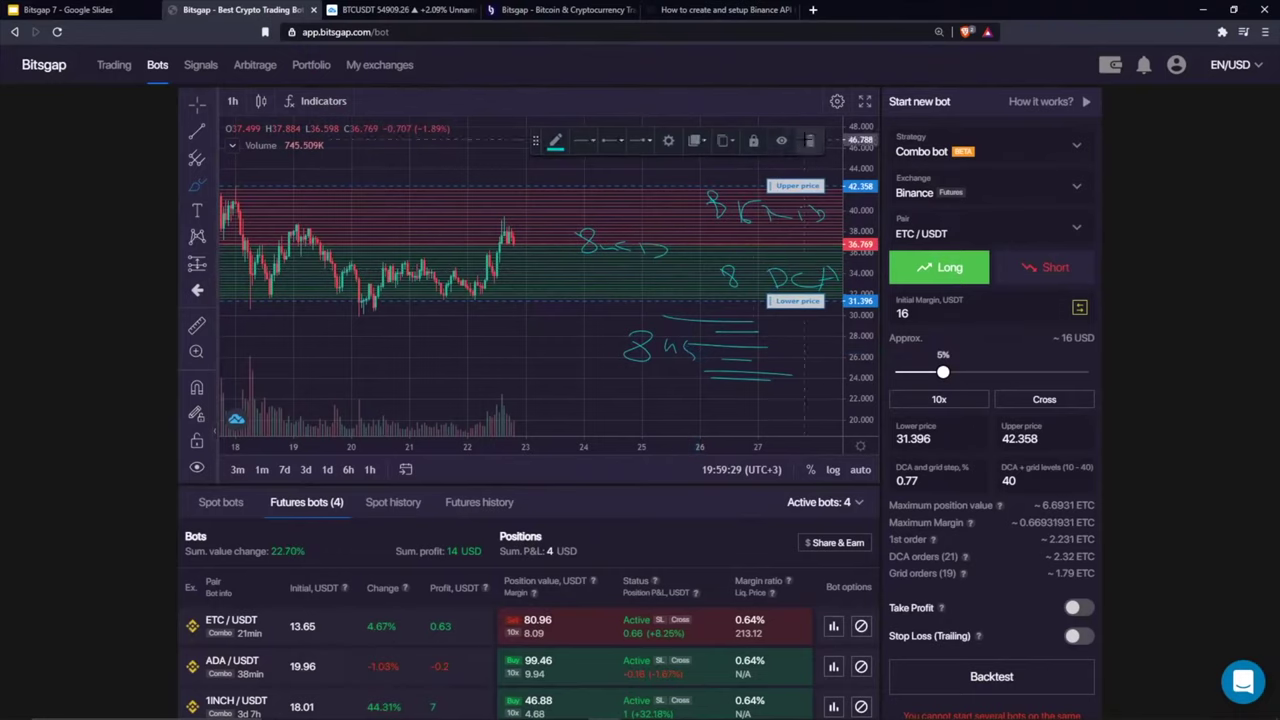
Step: Remove all handwritten drawings from the ETC/USDT chart
left_click(678, 152)
right_click(672, 163)
left_click(697, 237)
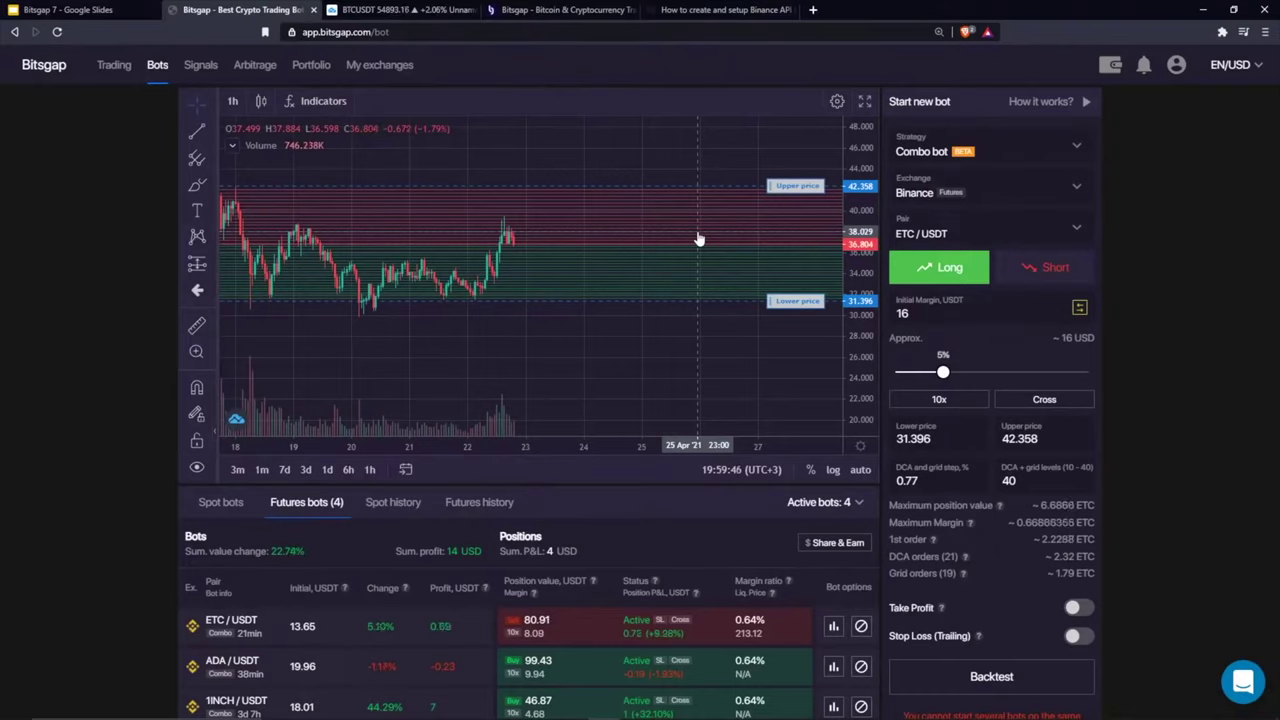
Step: Open the Knowledge Base from the Bitsgap homepage to view the Help Center, and return to the homepage
left_click(560, 10)
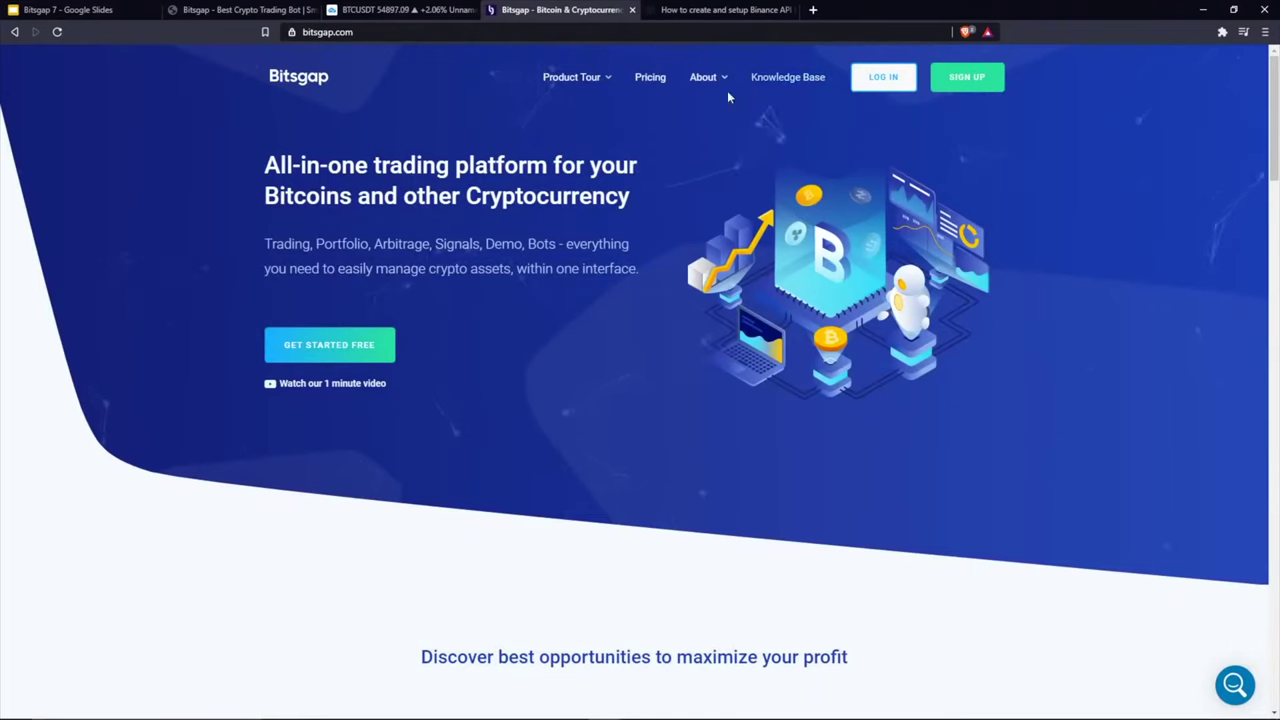
left_click(789, 79)
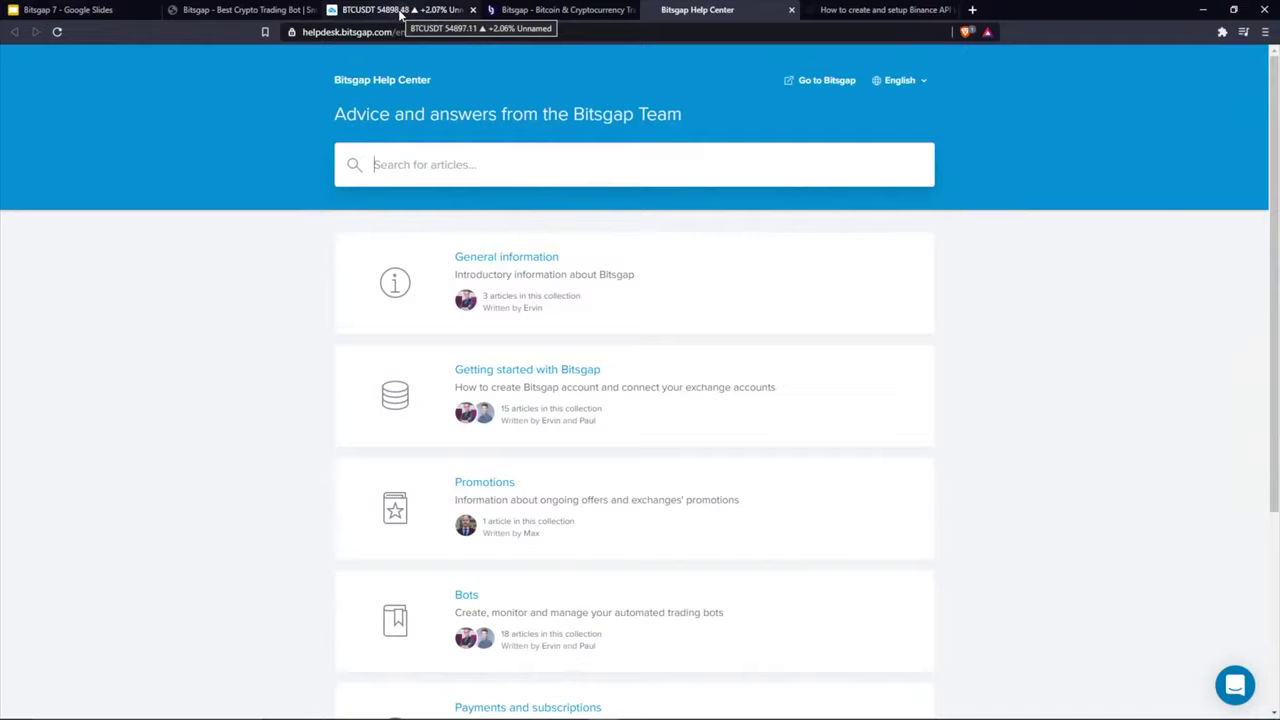
left_click(555, 10)
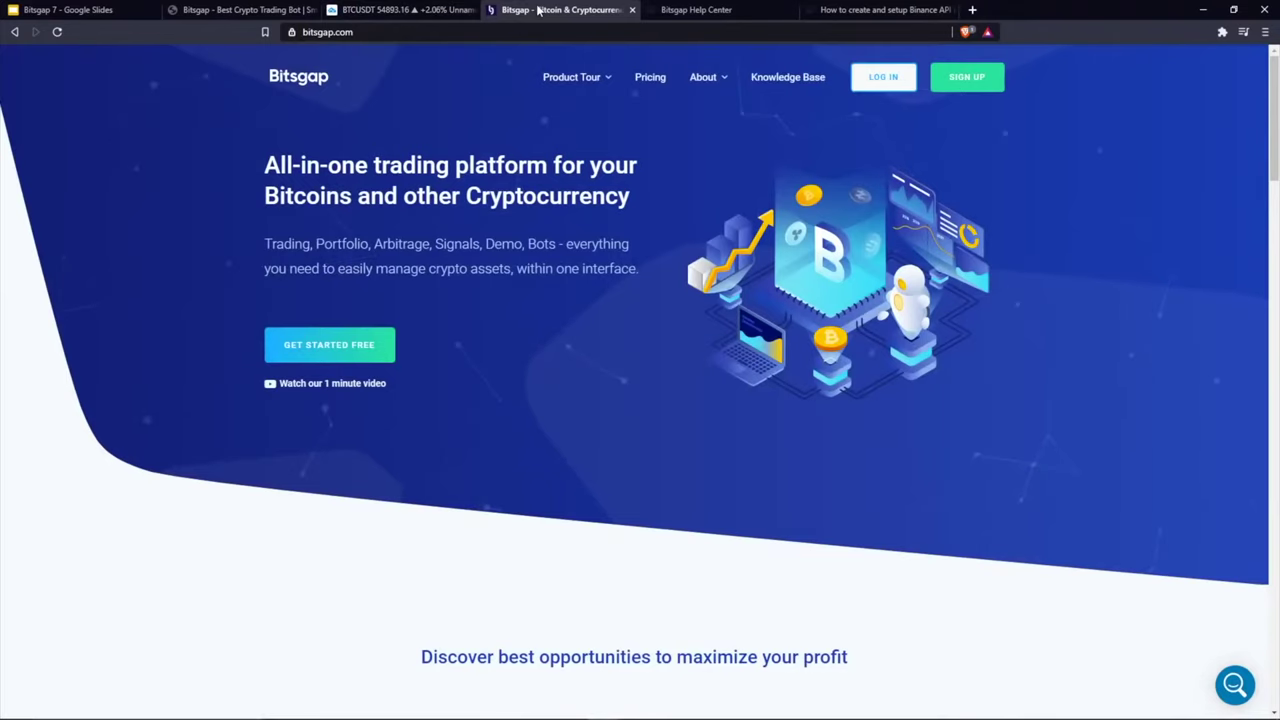
Step: Go back to the Bots page and review the active futures bots' positions and a longer stretch of ETC/USDT price history
left_click(207, 10)
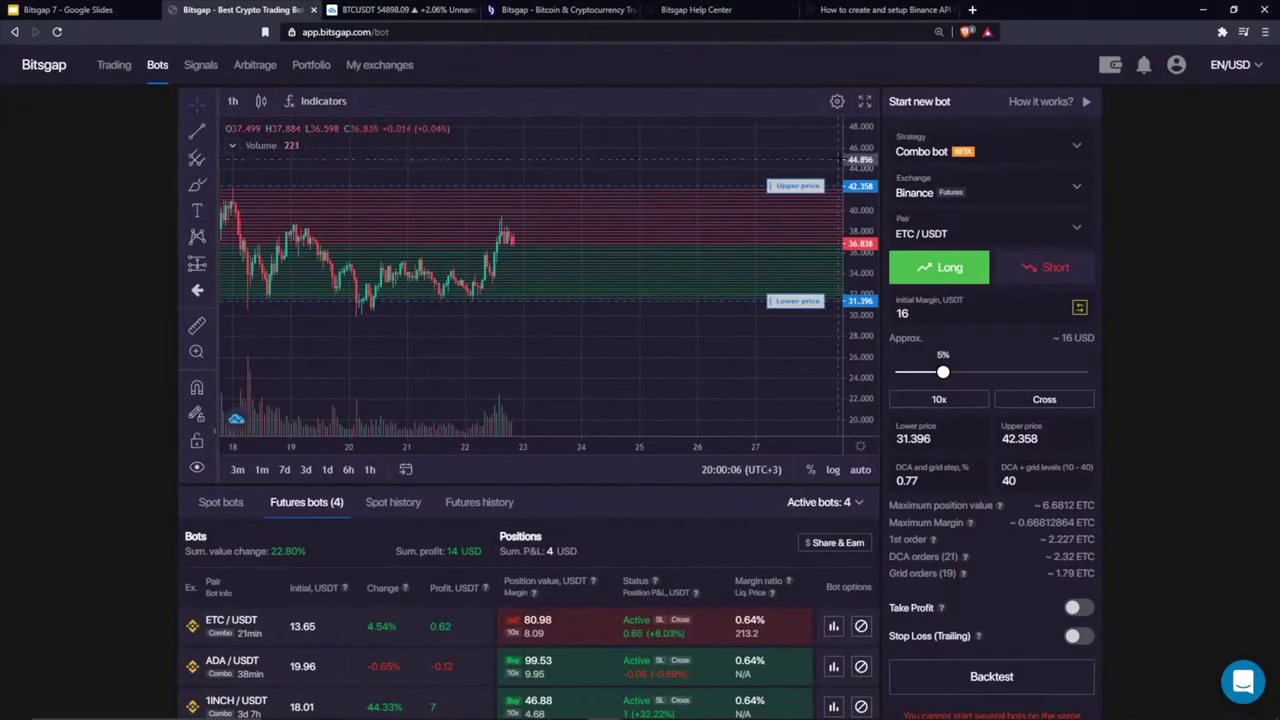
scroll(486, 414, "down", 2)
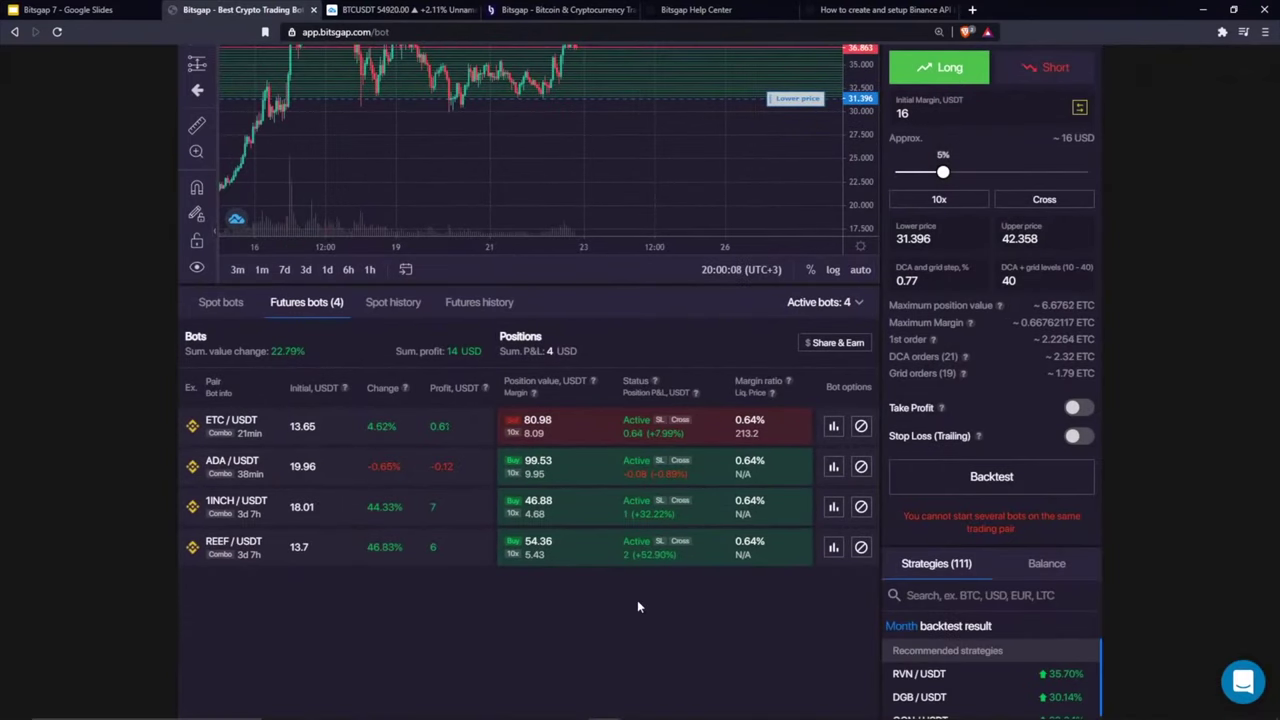
scroll(637, 607, "up", 1)
scroll(637, 607, "down", 1)
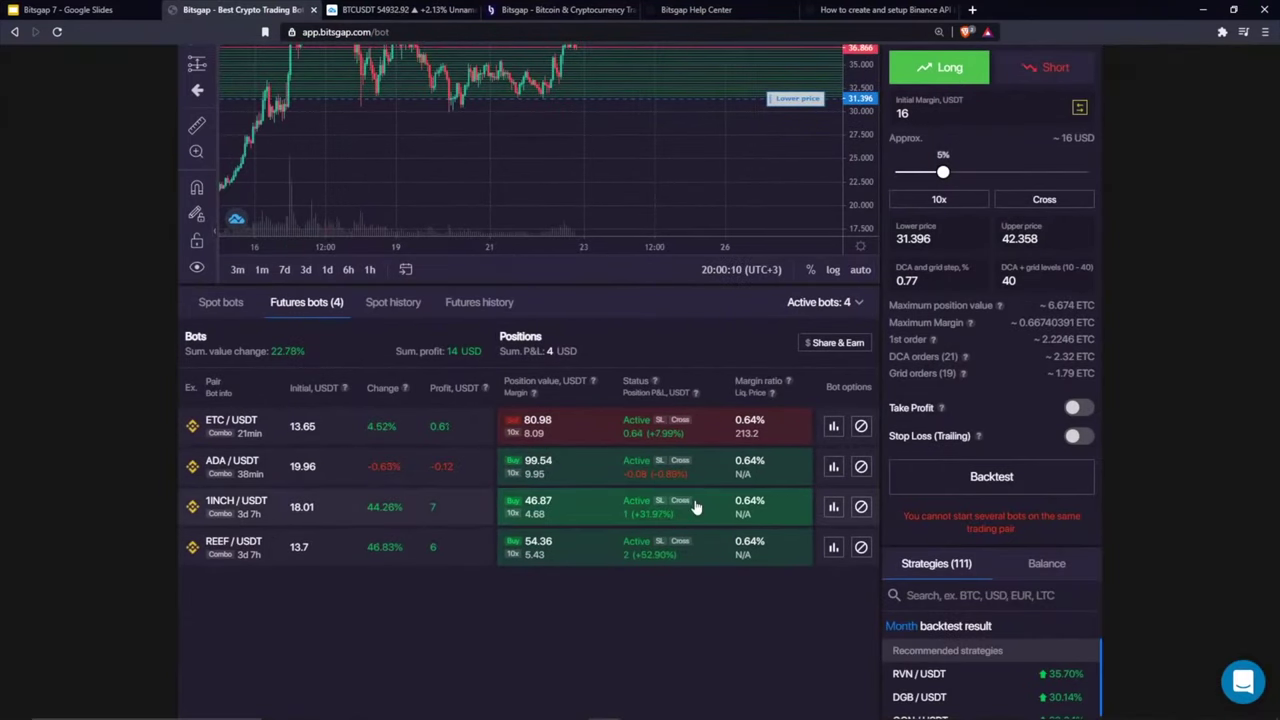
scroll(622, 122, "up", 2)
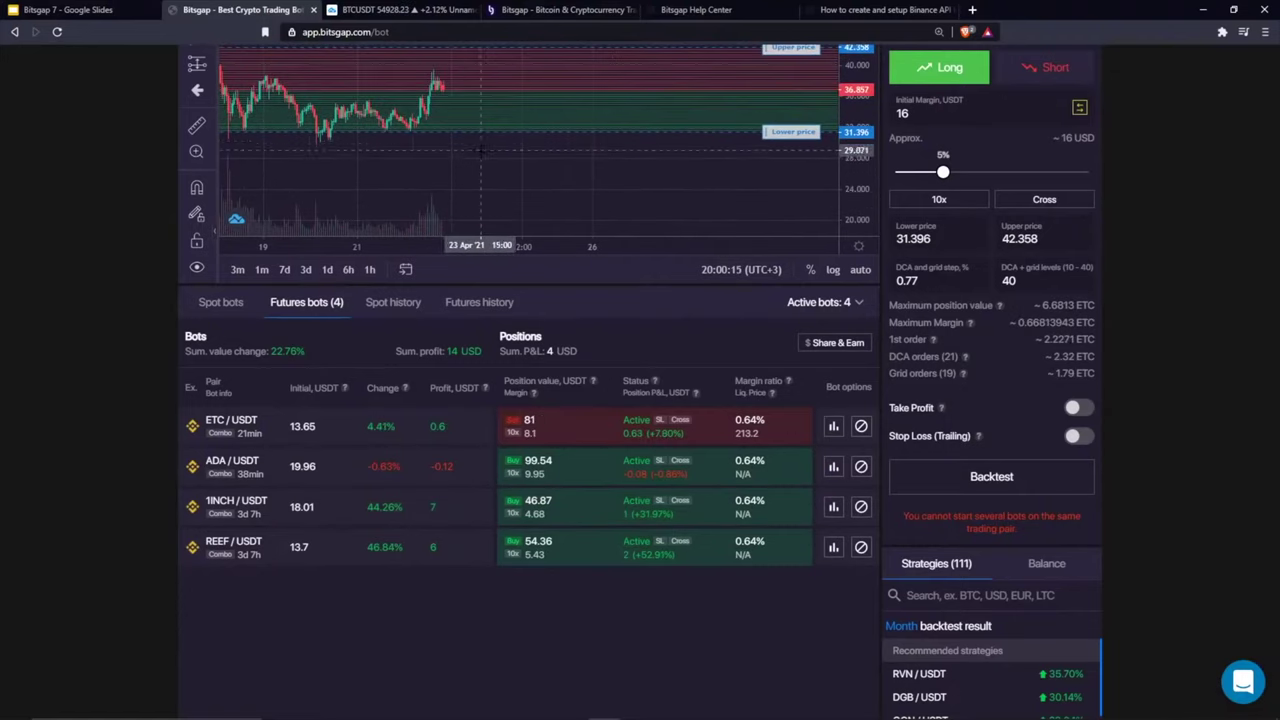
scroll(480, 114, "down", 3)
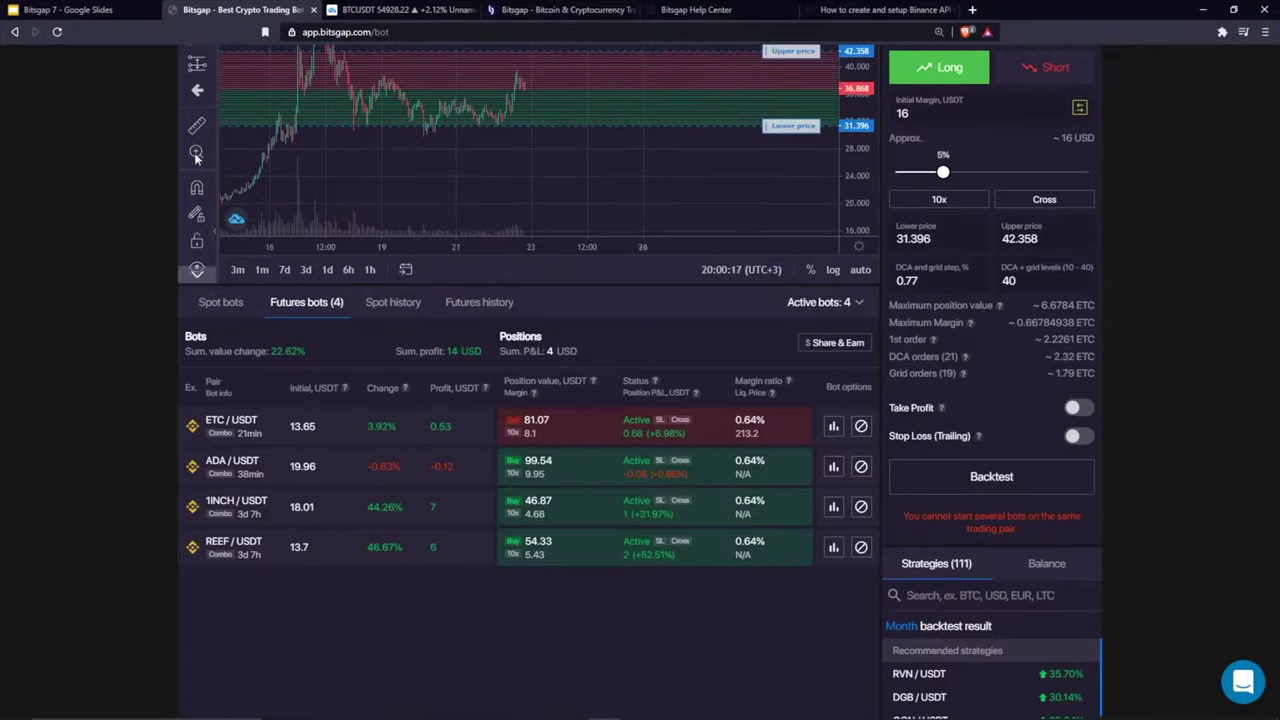
scroll(106, 194, "up", 1)
scroll(543, 137, "left", 1)
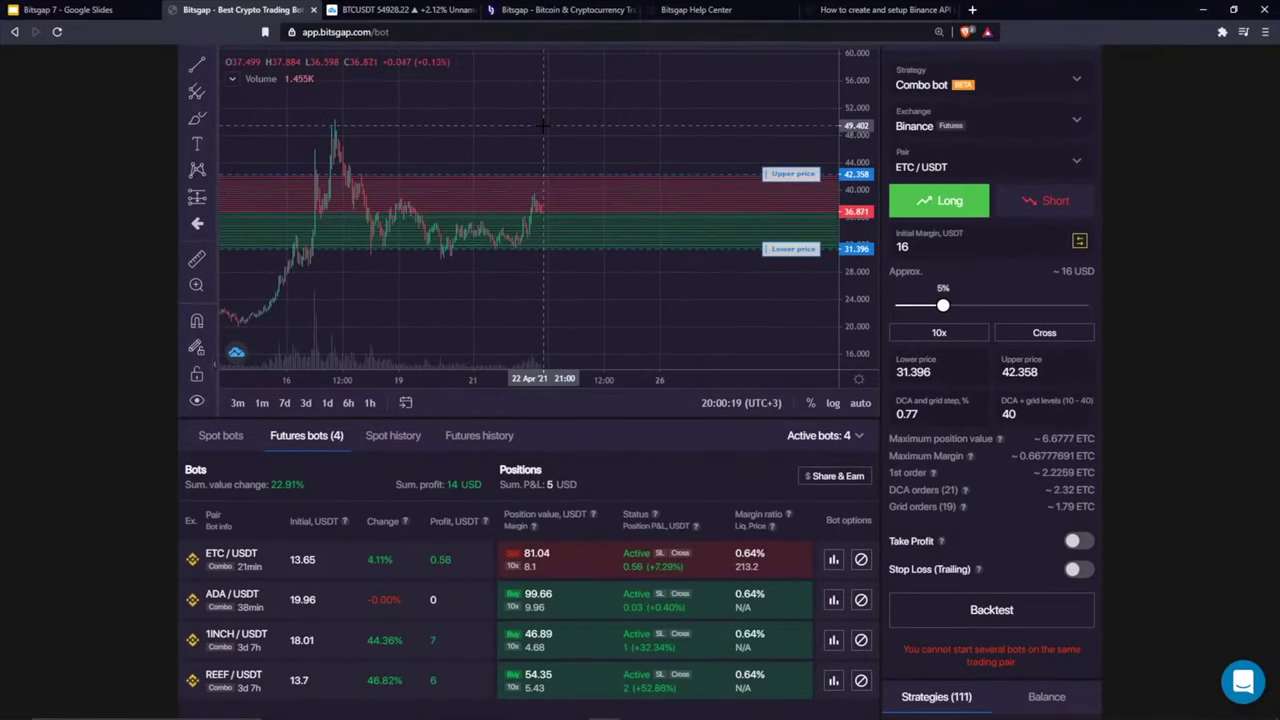